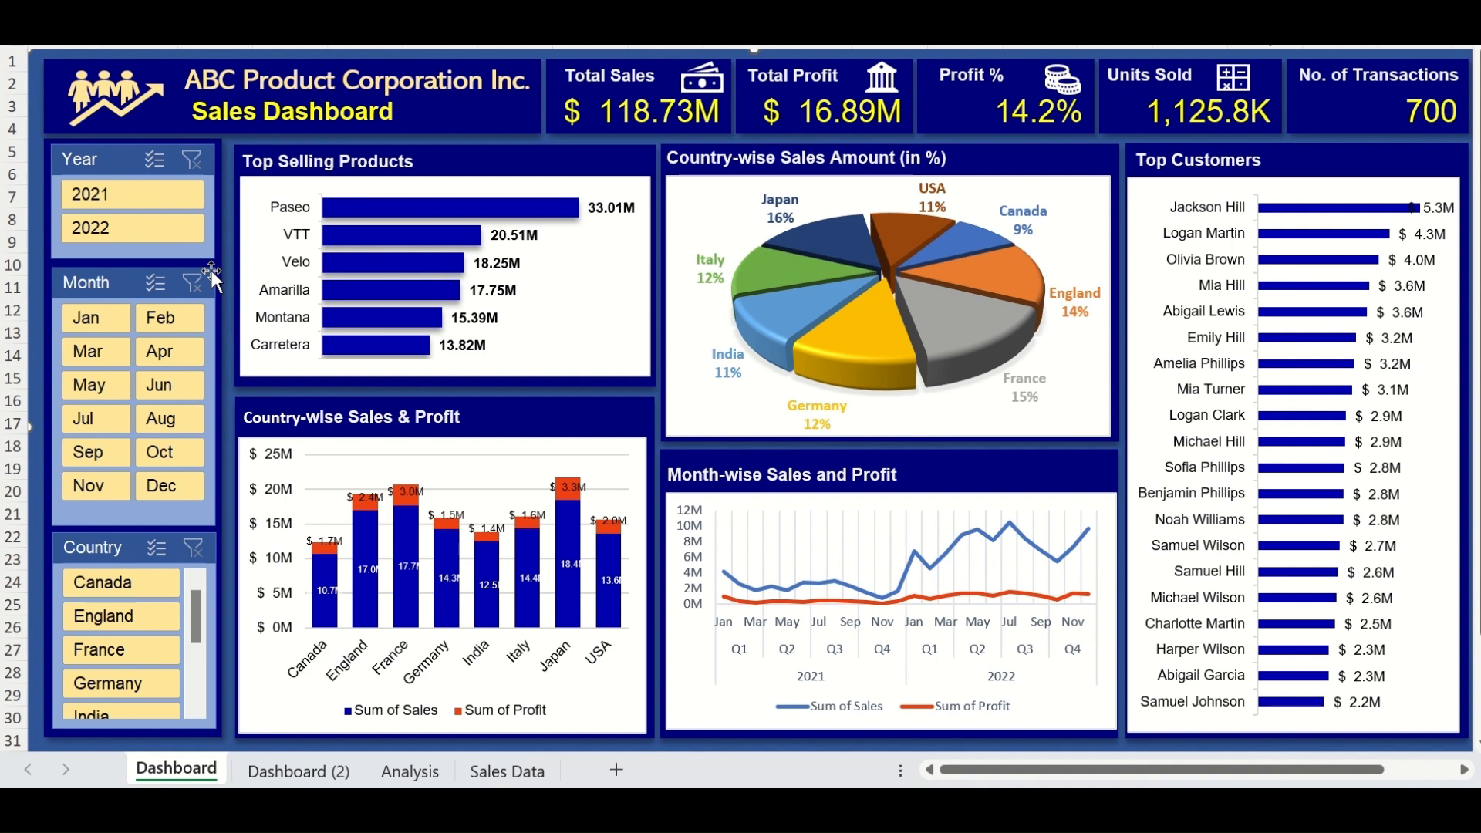
Step: Try the finished sales dashboard's filters for the years 2021 and 2022, the months Jan and Jul, and the country Canada
left_click(155, 196)
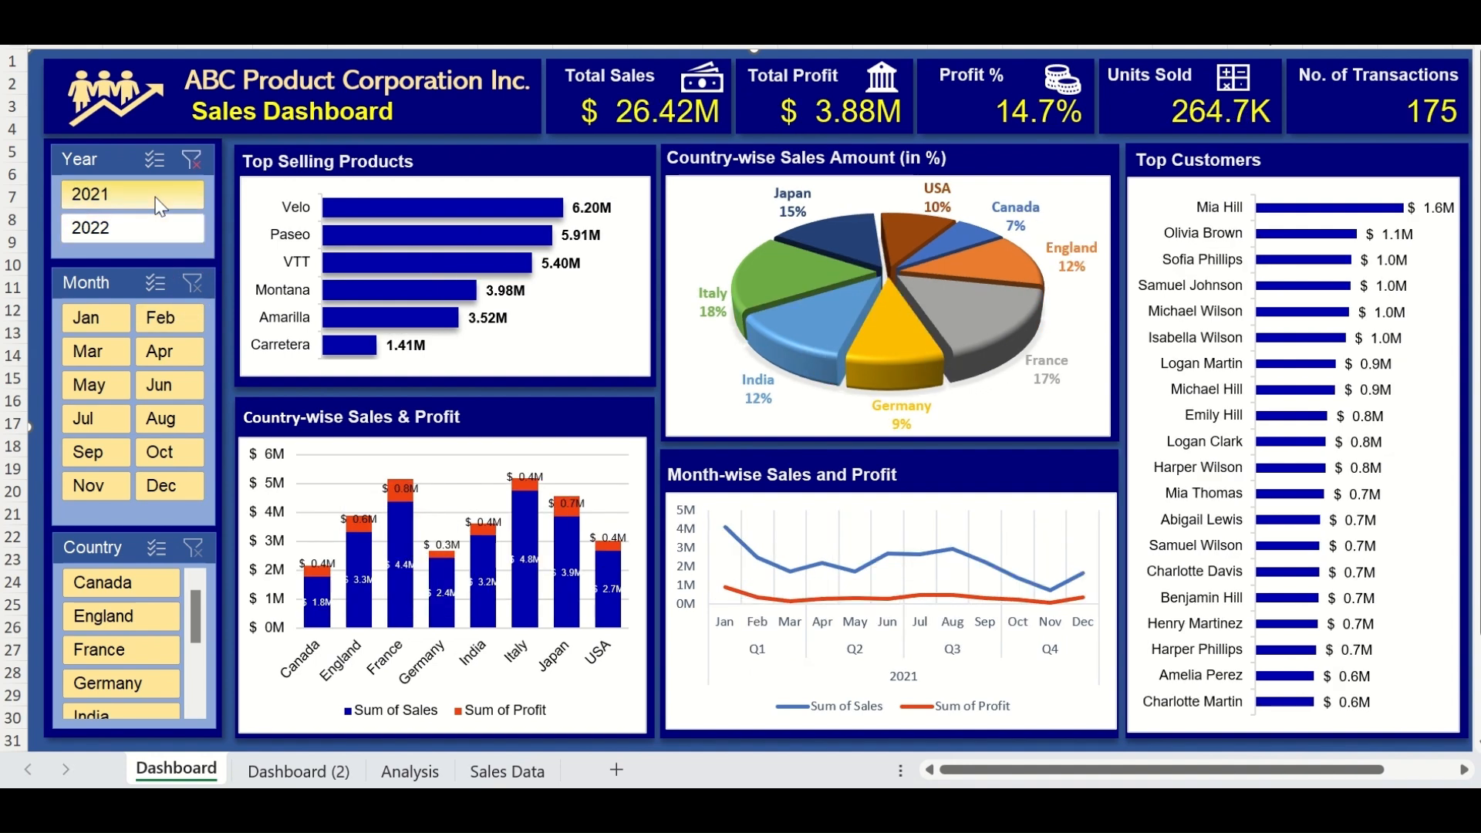
left_click(135, 226)
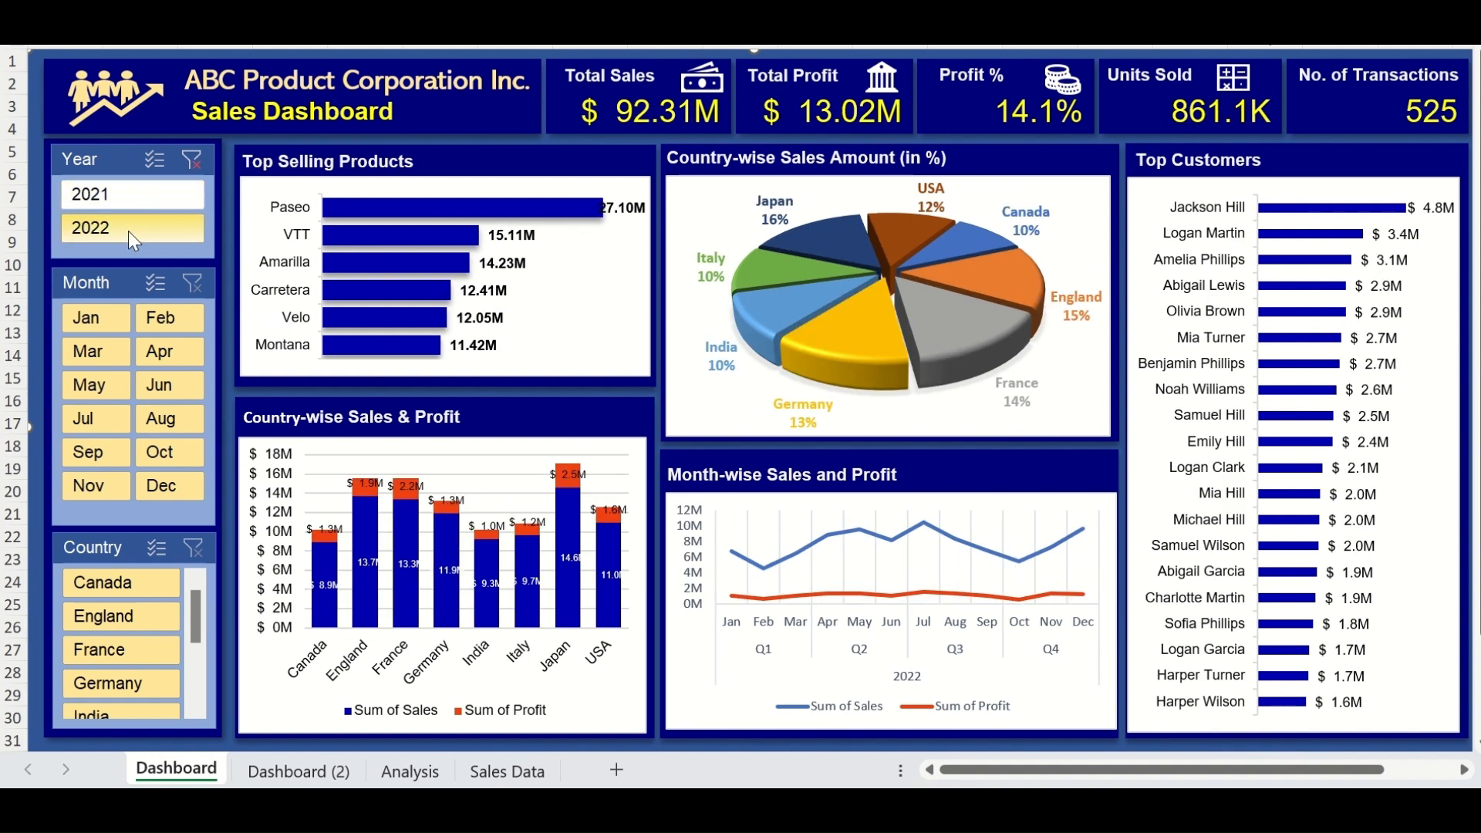
left_click(110, 318)
left_click(96, 418)
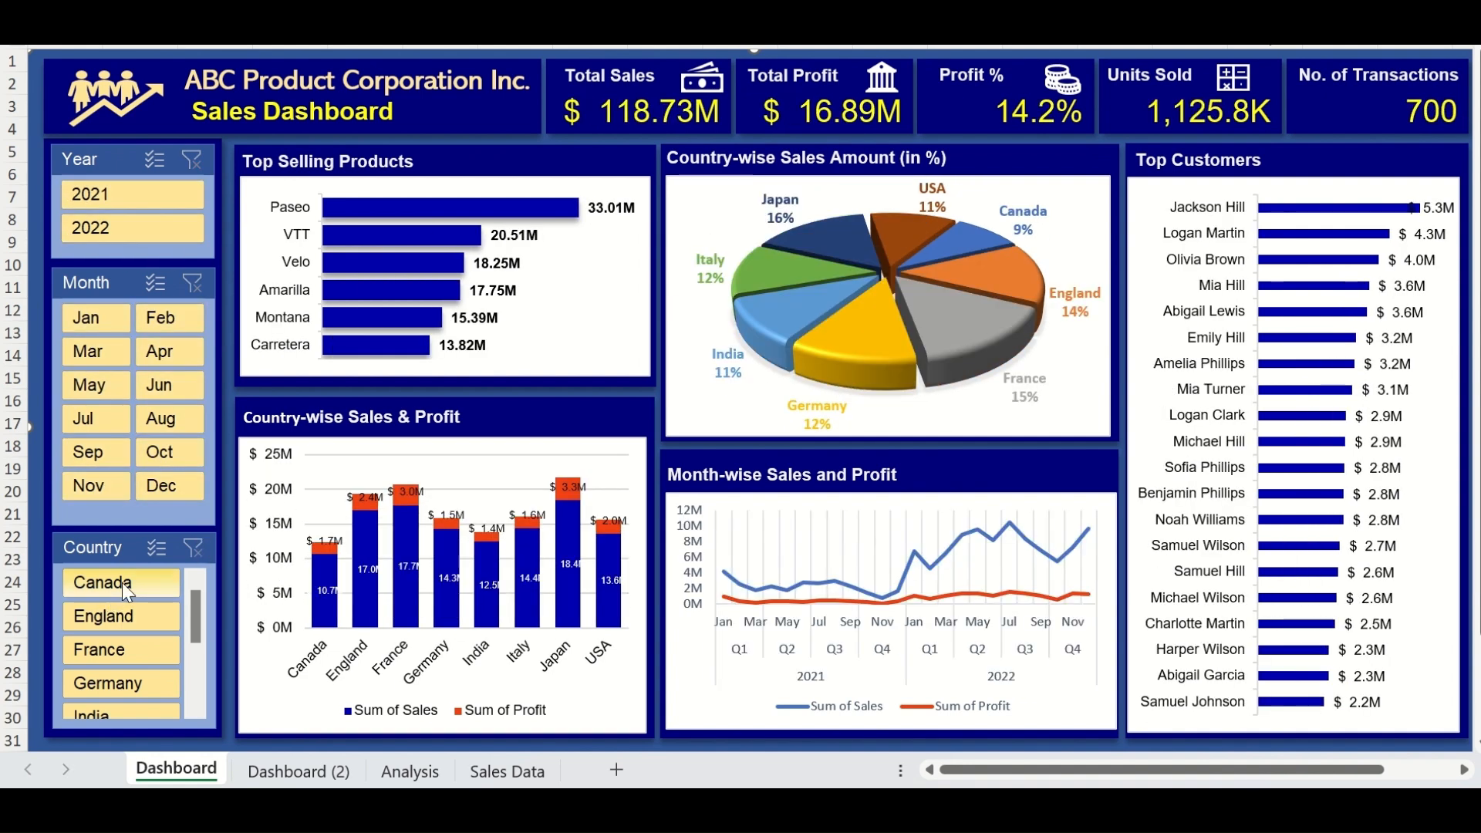
left_click(122, 582)
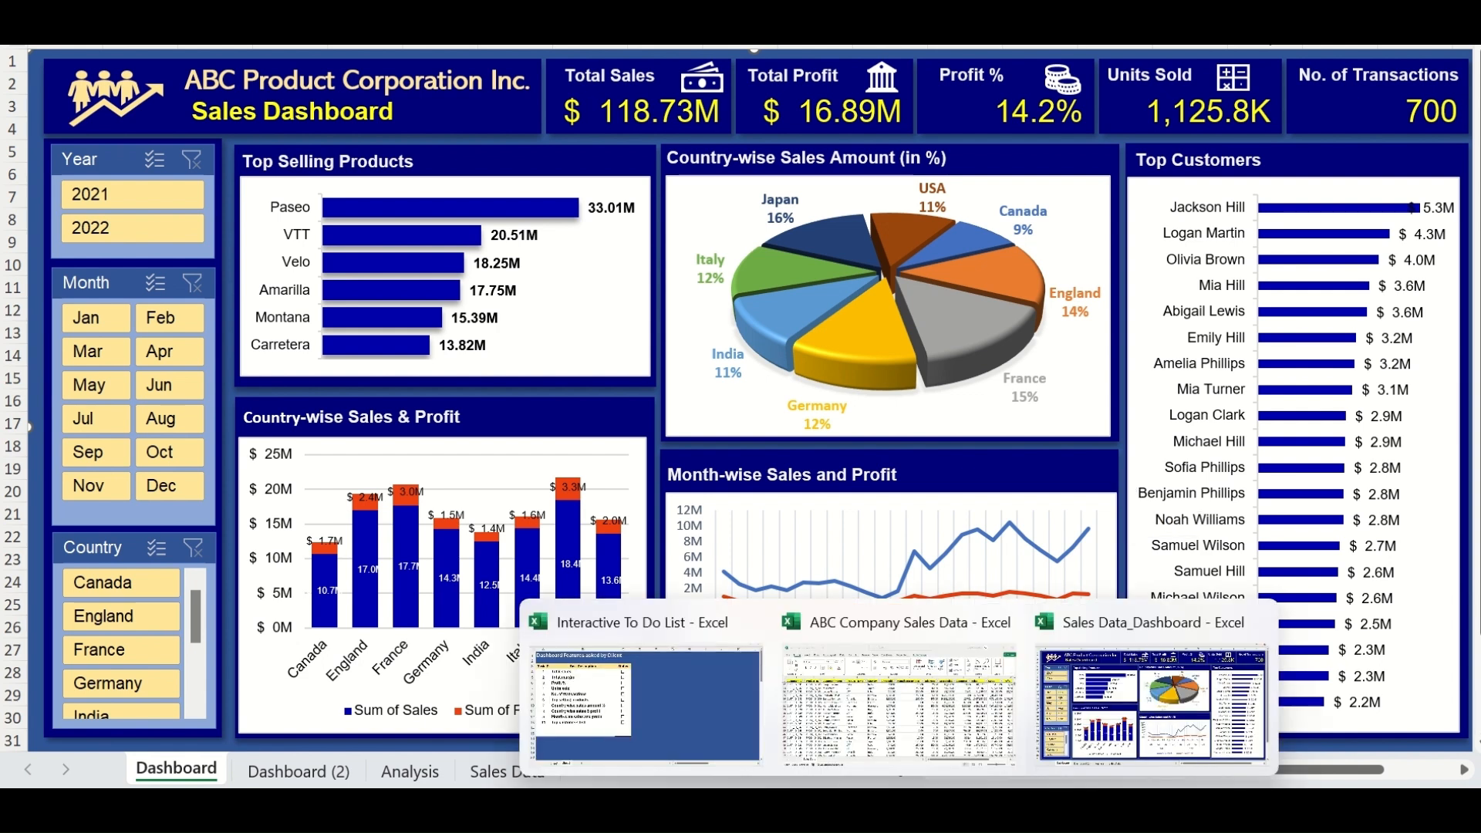
Step: Review the records in the ABC Company Sales Data workbook and the client's list of requested dashboard features
left_click(944, 713)
scroll(1018, 426, "down", 2)
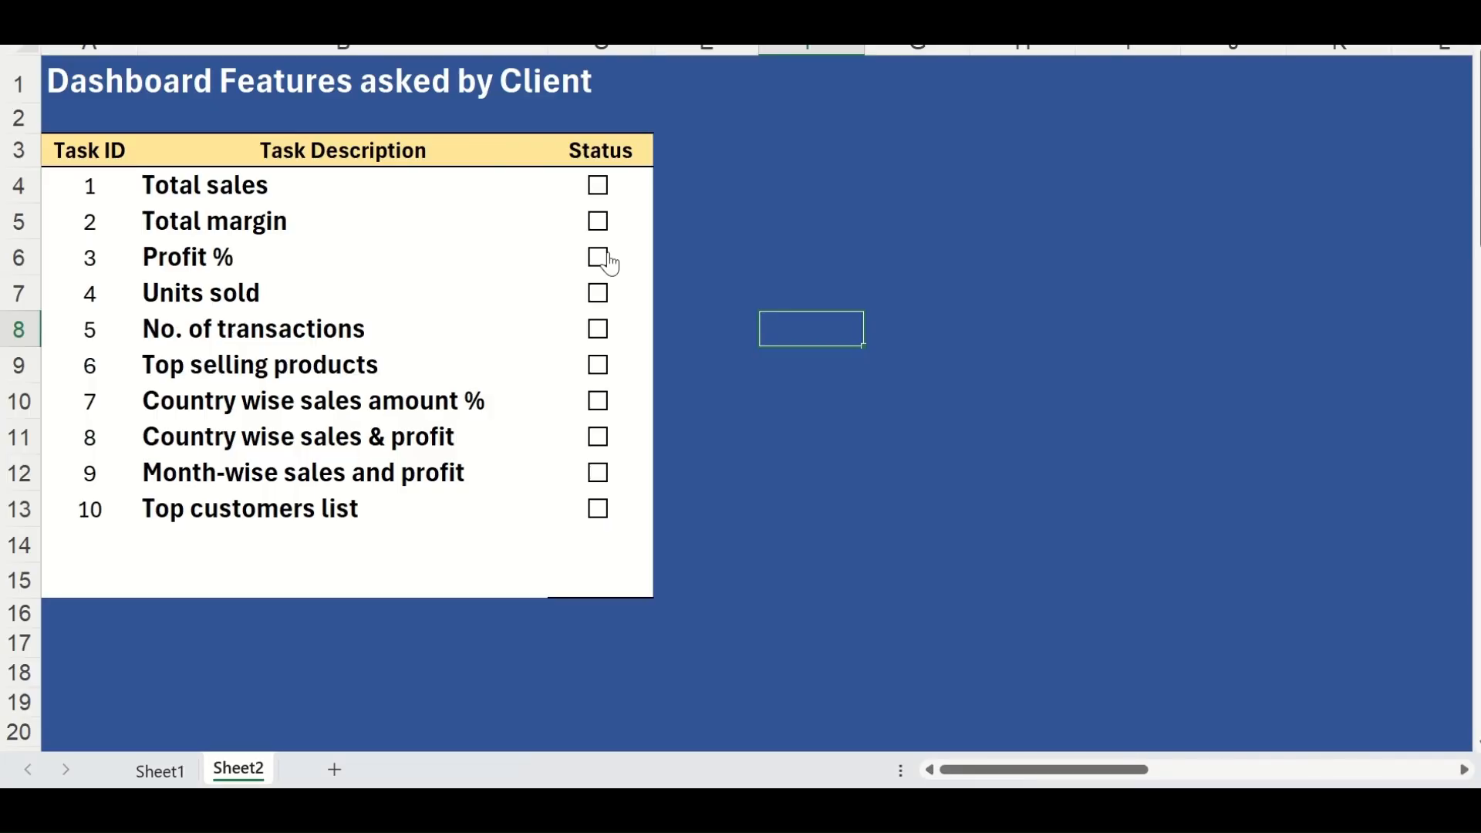
left_click(331, 510)
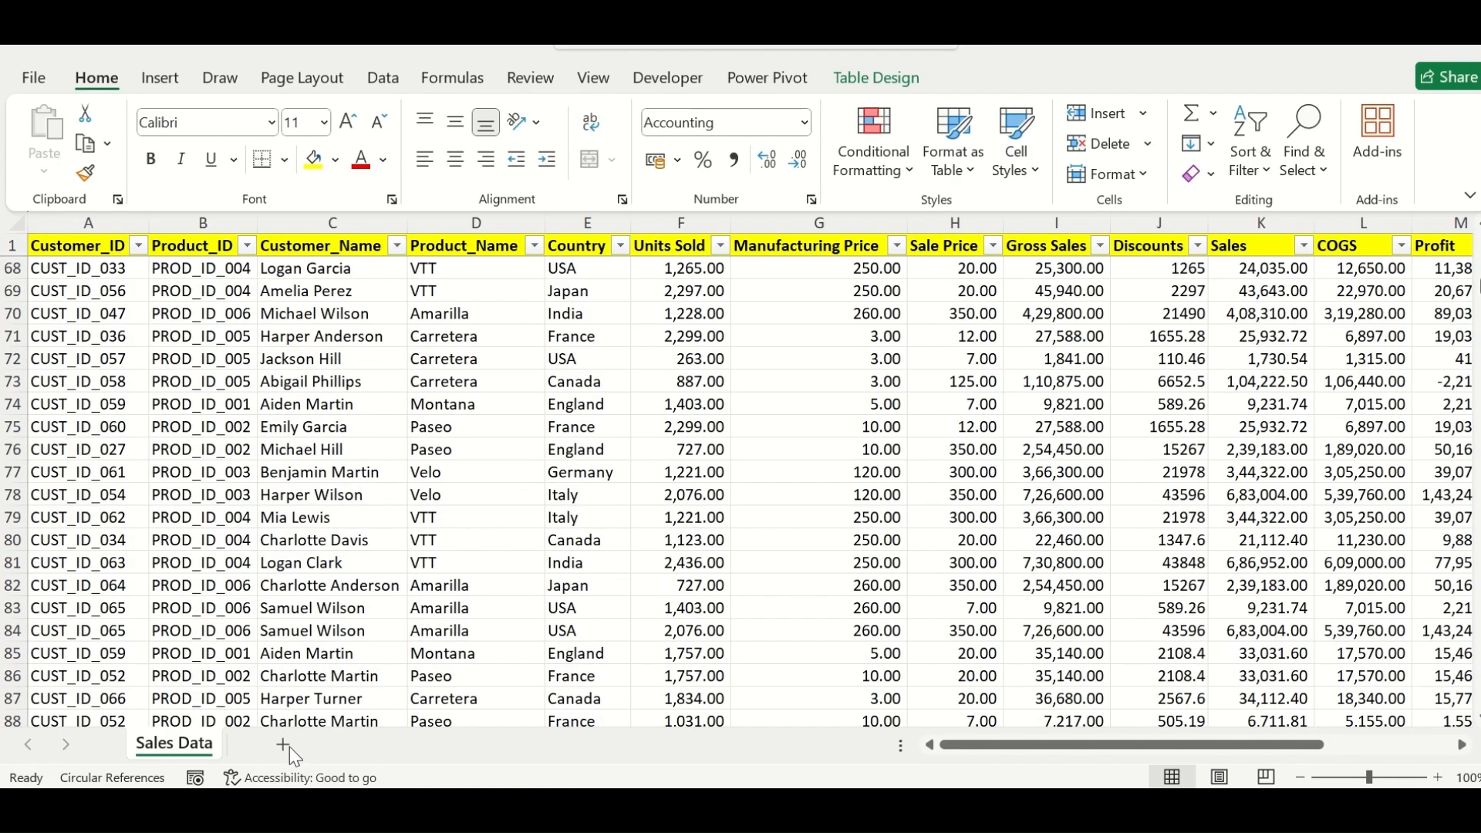
Step: Add a new worksheet to the ABC Company Sales Data workbook and name it Analysis
left_click(289, 747)
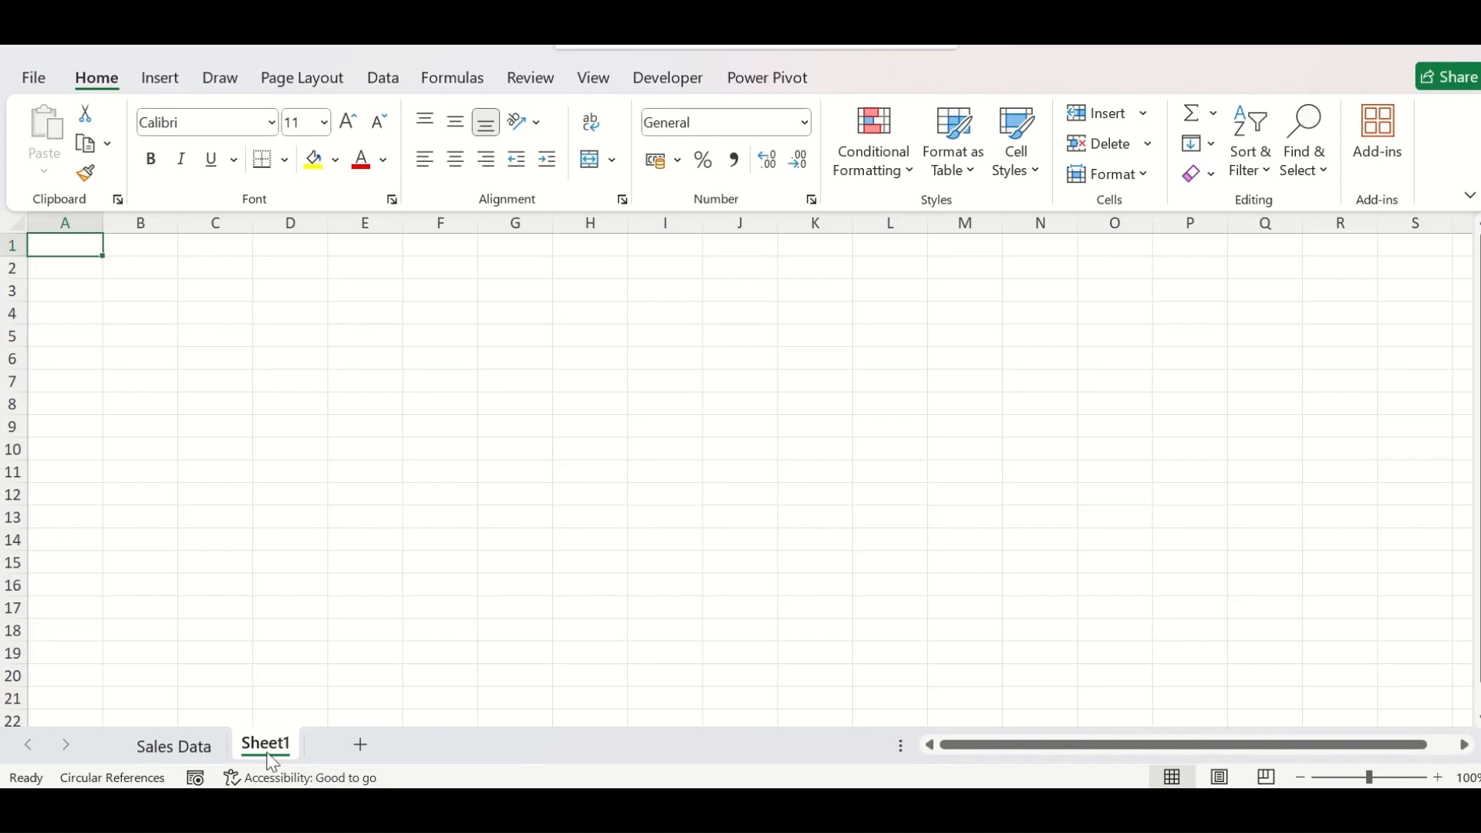
double_click(276, 747)
type("Analysis")
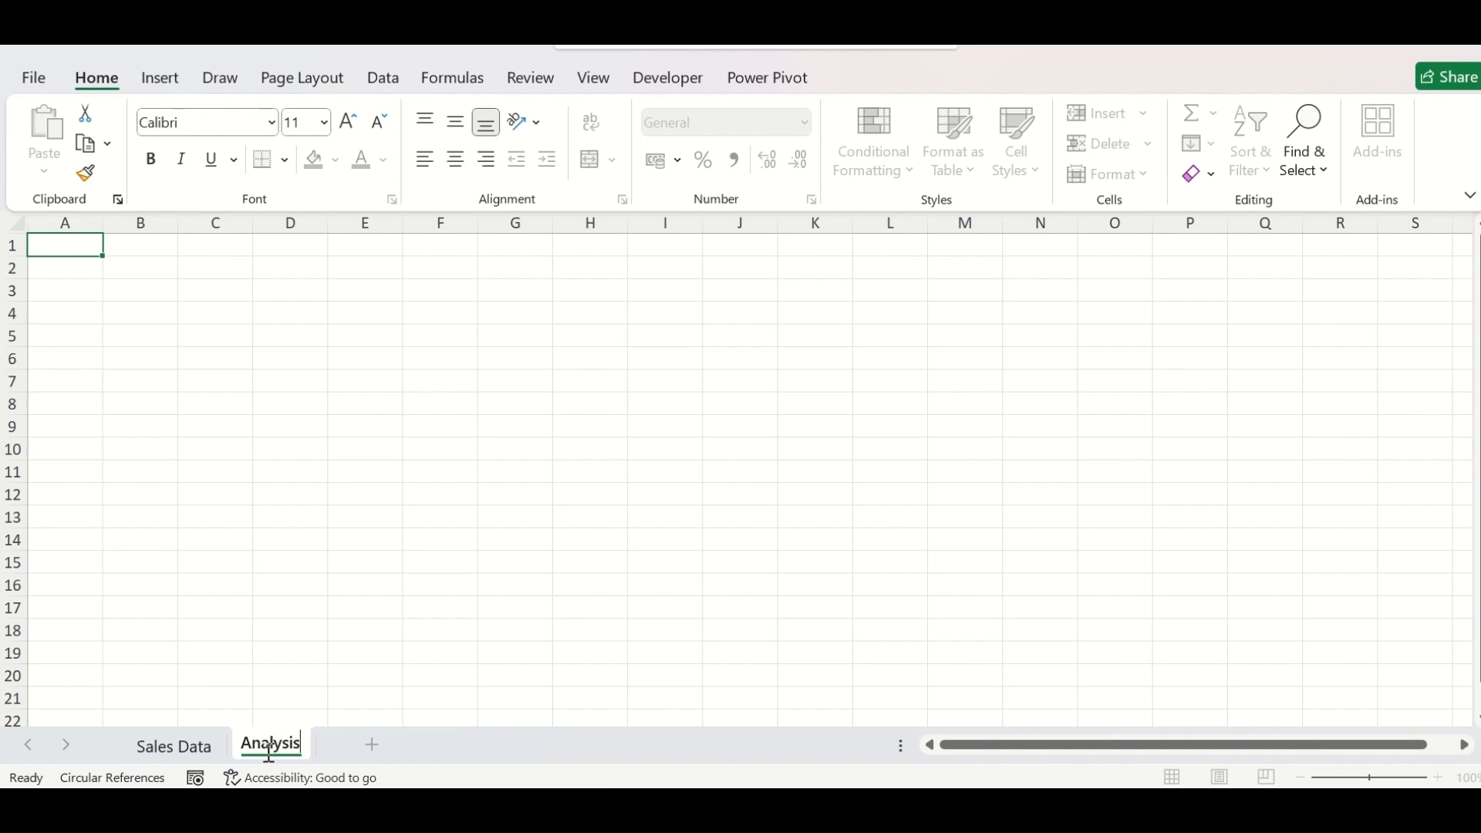
key("Return")
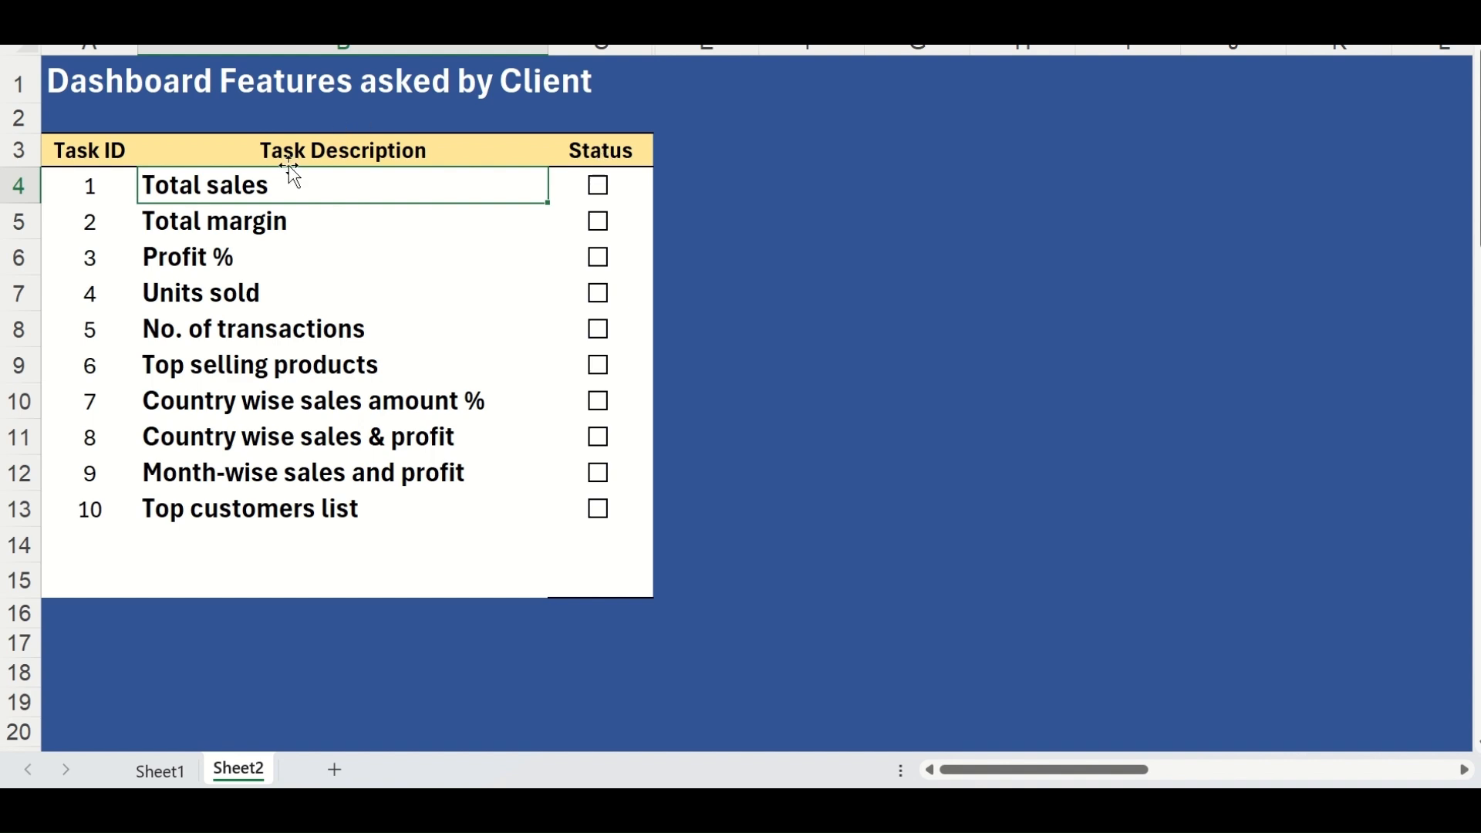
Step: Review the client's requested features from Total margin through No. of transactions in the task list
left_click(280, 223)
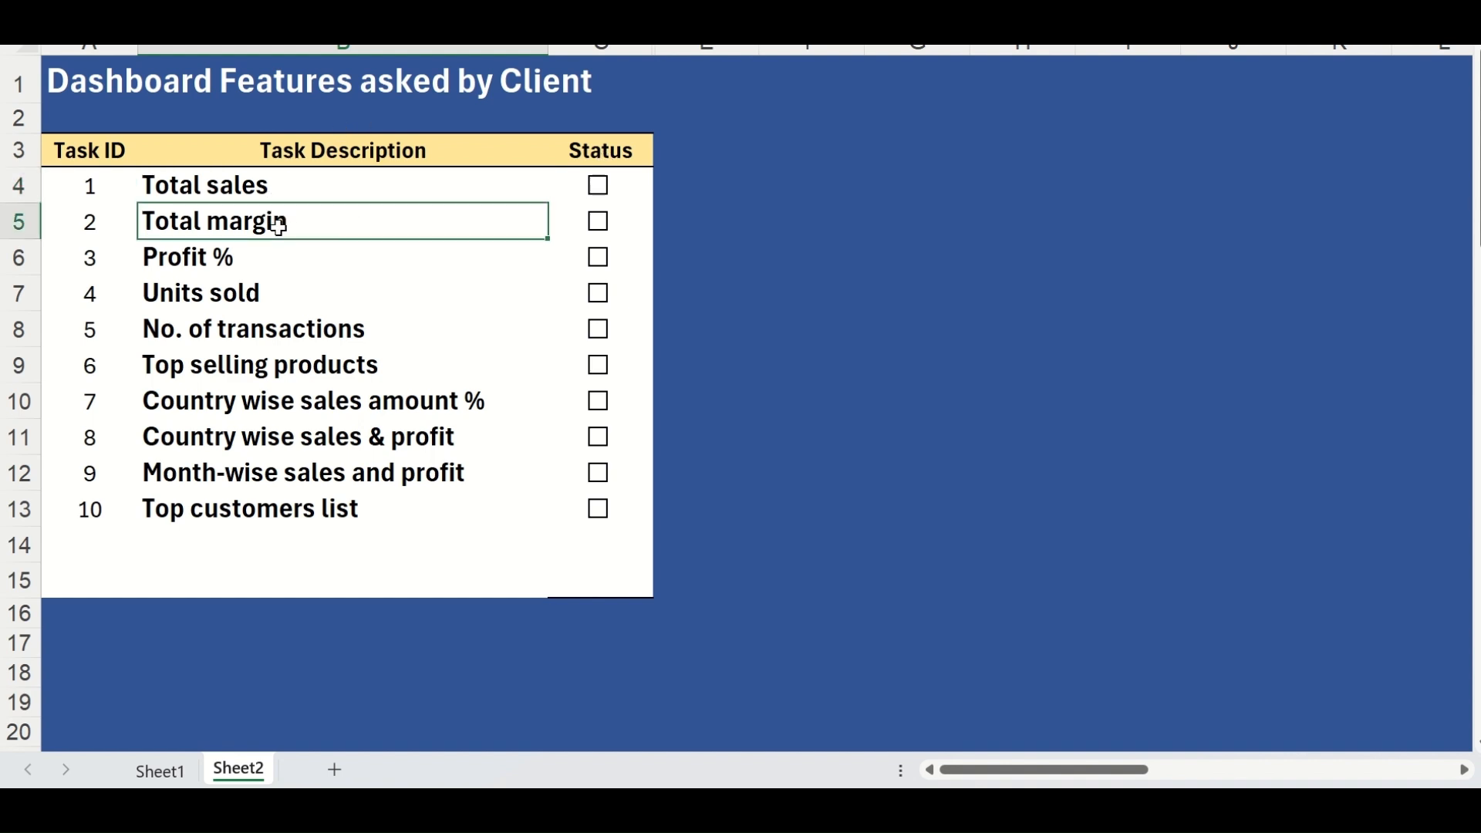
left_click(301, 262)
left_click(304, 302)
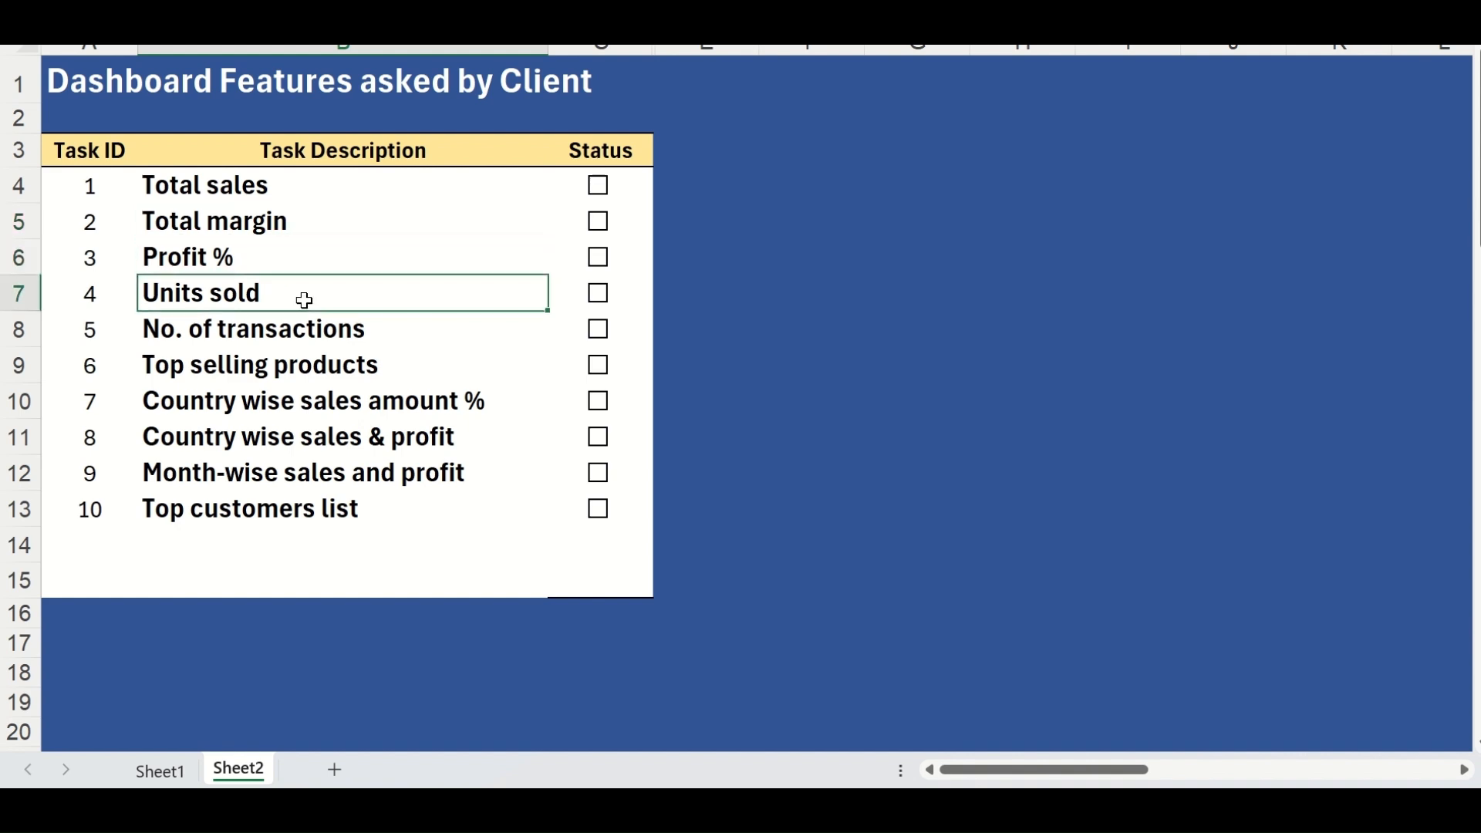
left_click(310, 325)
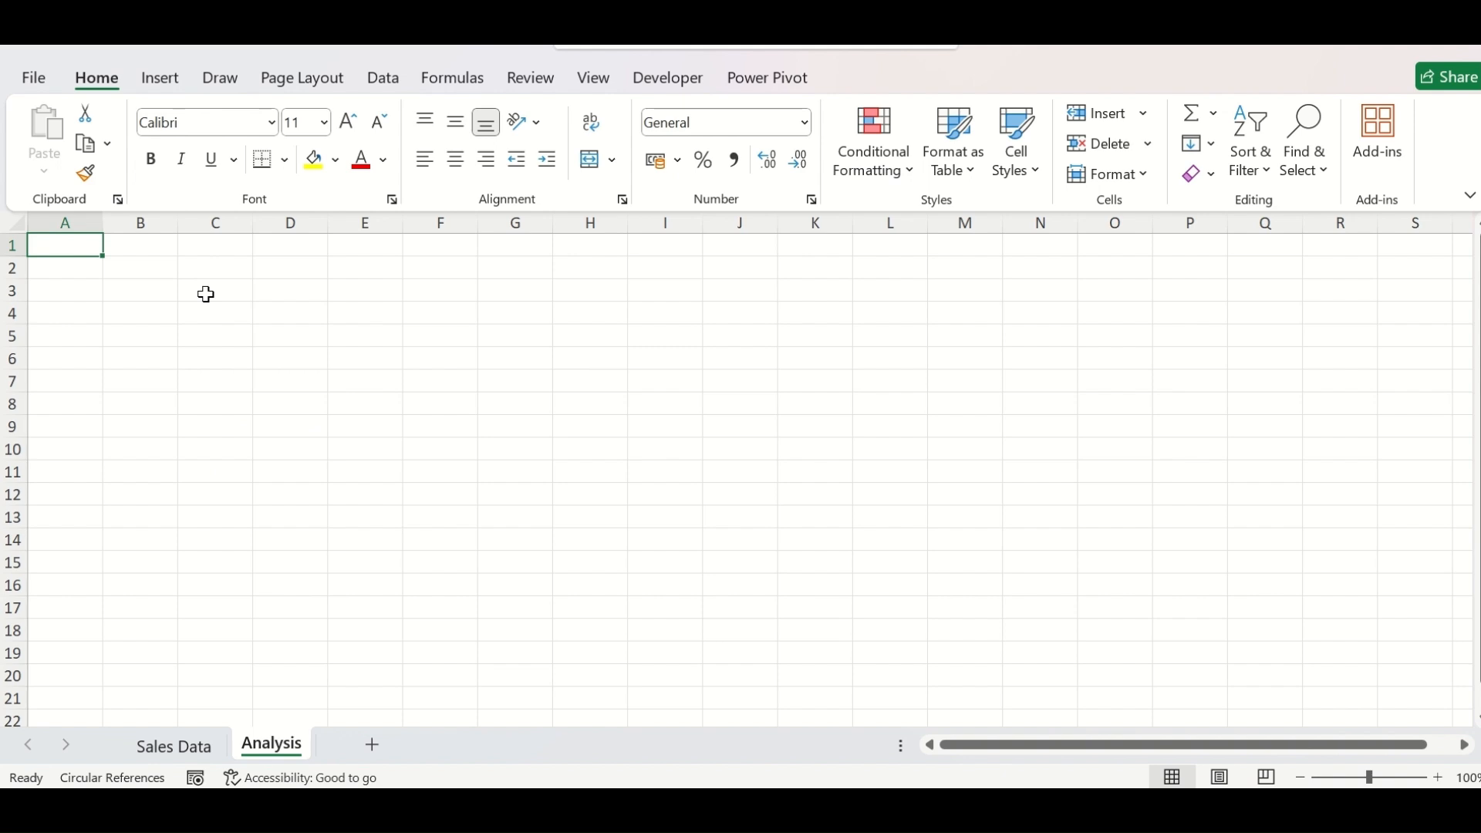
Step: Draw a rounded rectangle about 10.3 cm wide and 1.45 cm high across columns A to G on the Analysis sheet
left_click(161, 77)
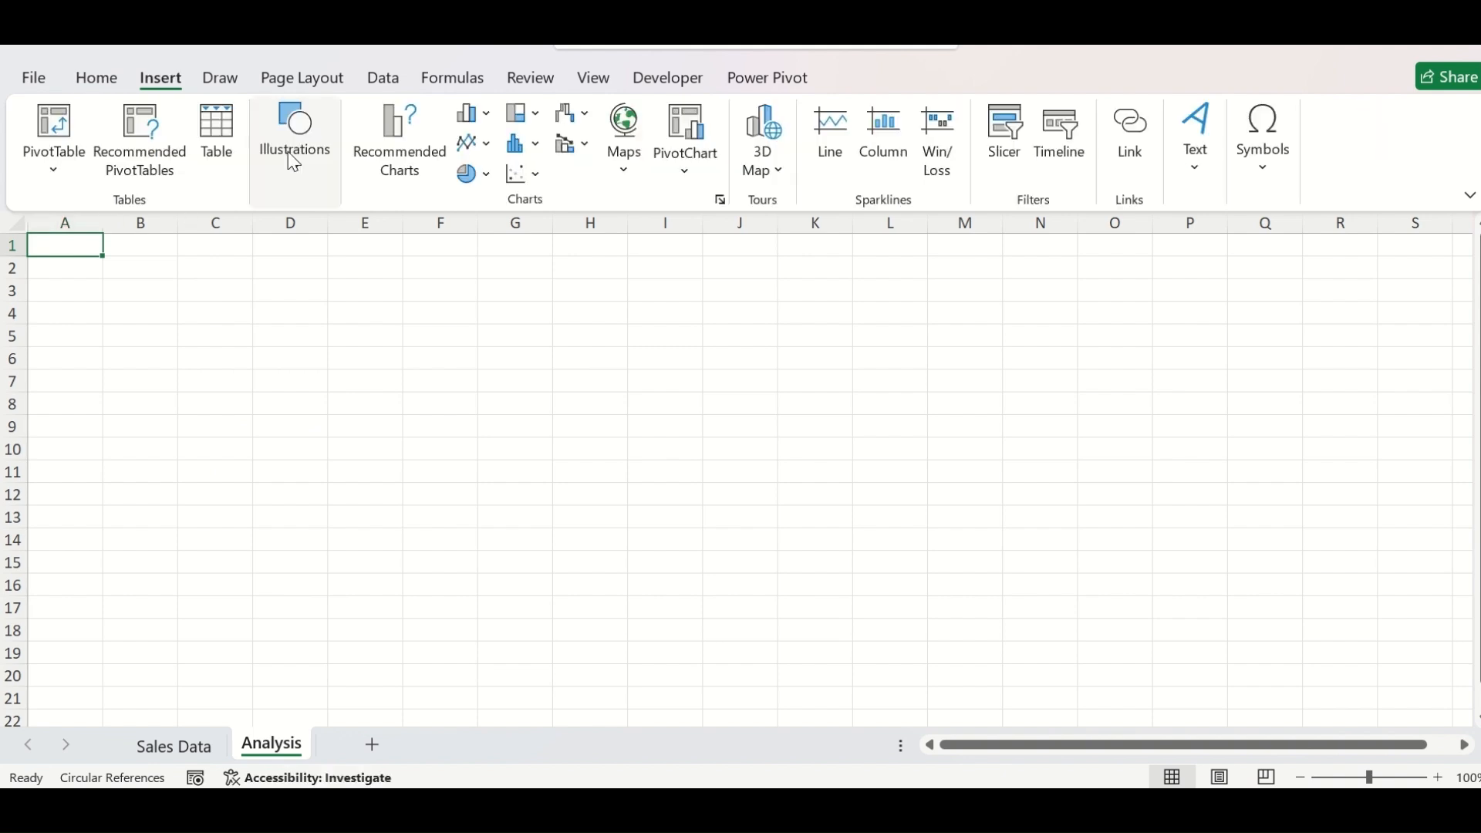
left_click(293, 147)
left_click(332, 270)
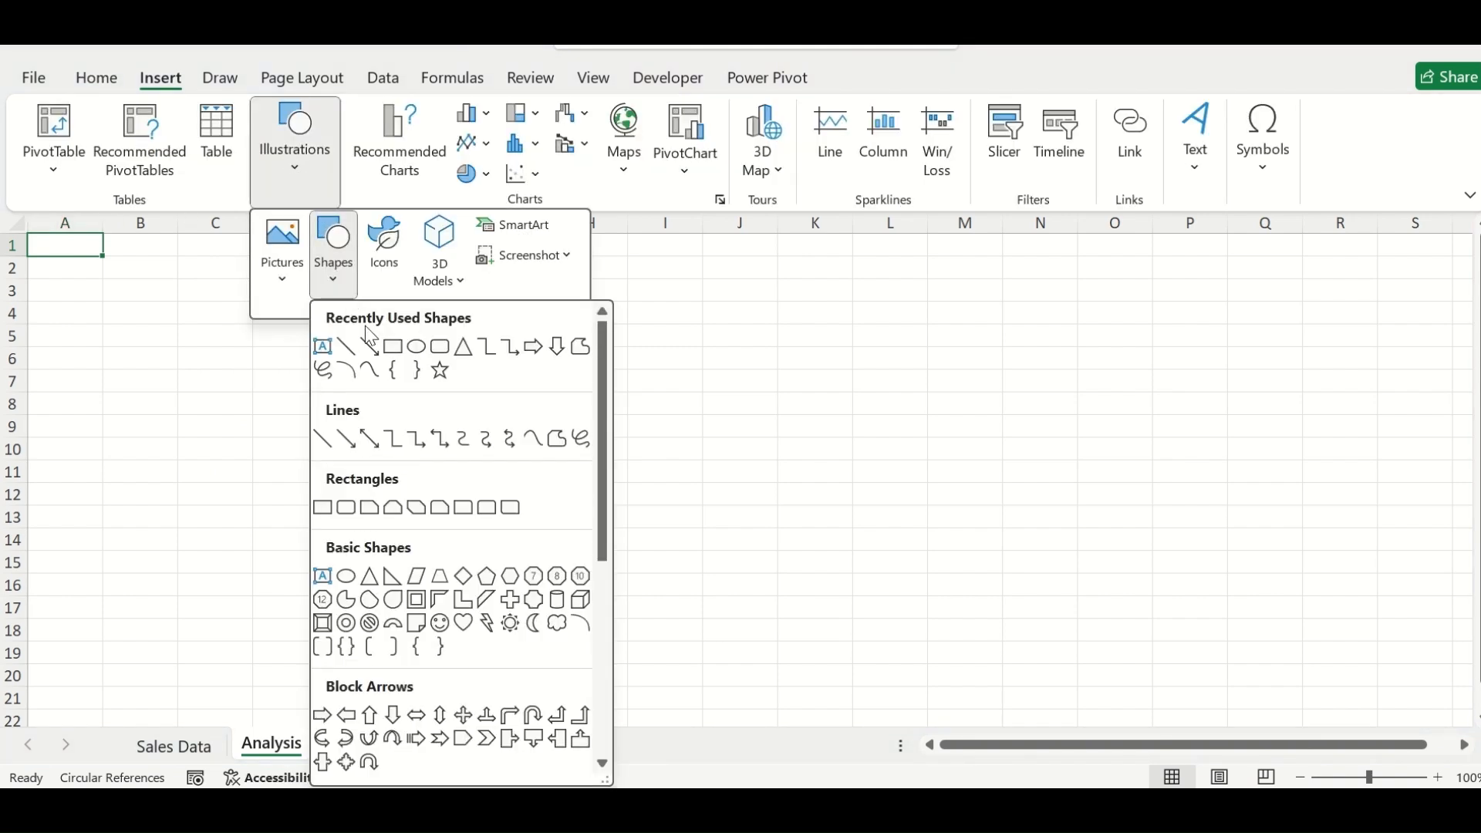
left_click(436, 345)
left_click_drag(44, 245, 507, 309)
Step: Add the text "ABC Sales Corporations Inc." inside the rounded rectangle
right_click(315, 290)
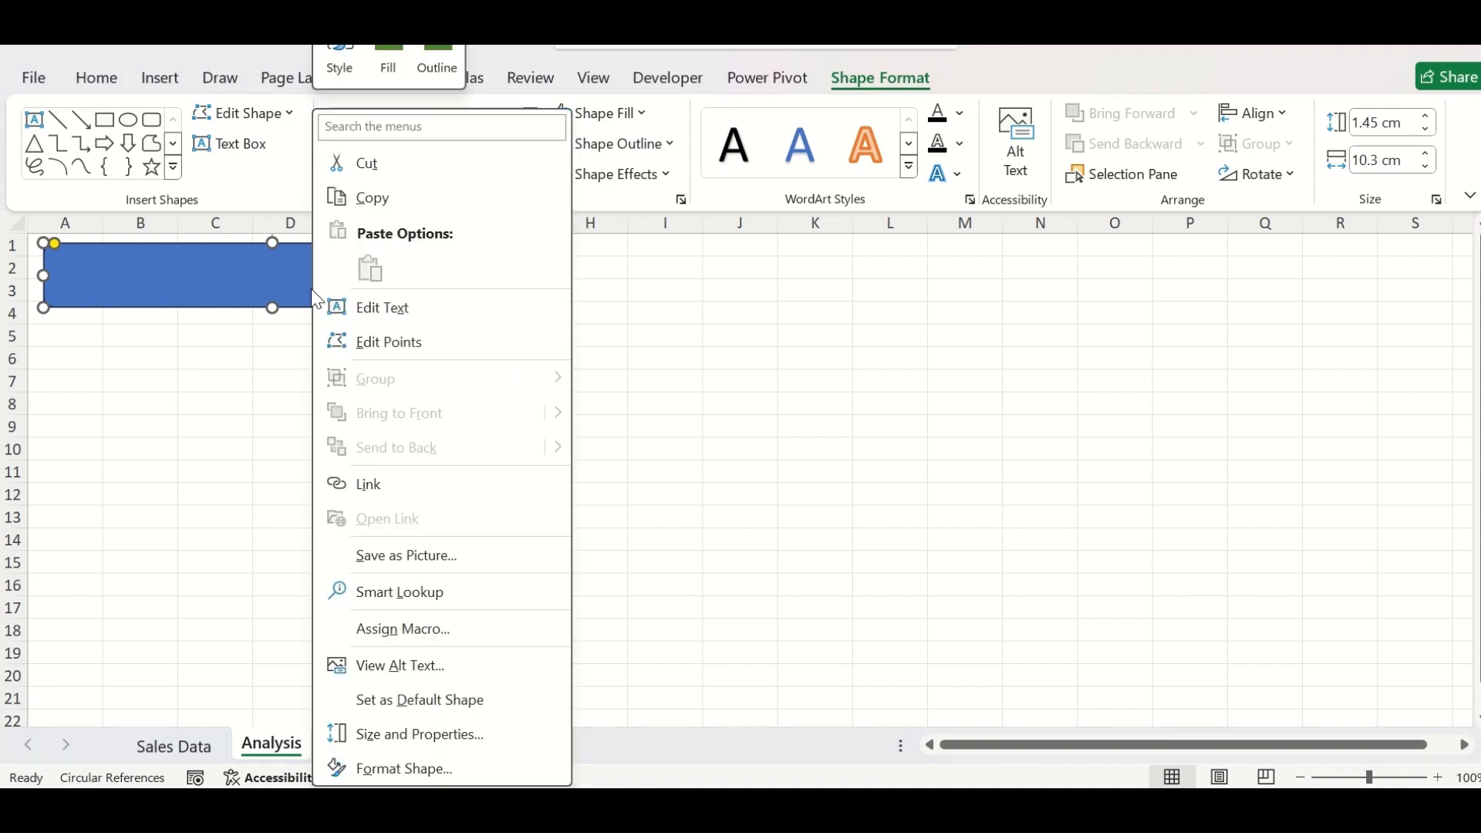
left_click(383, 315)
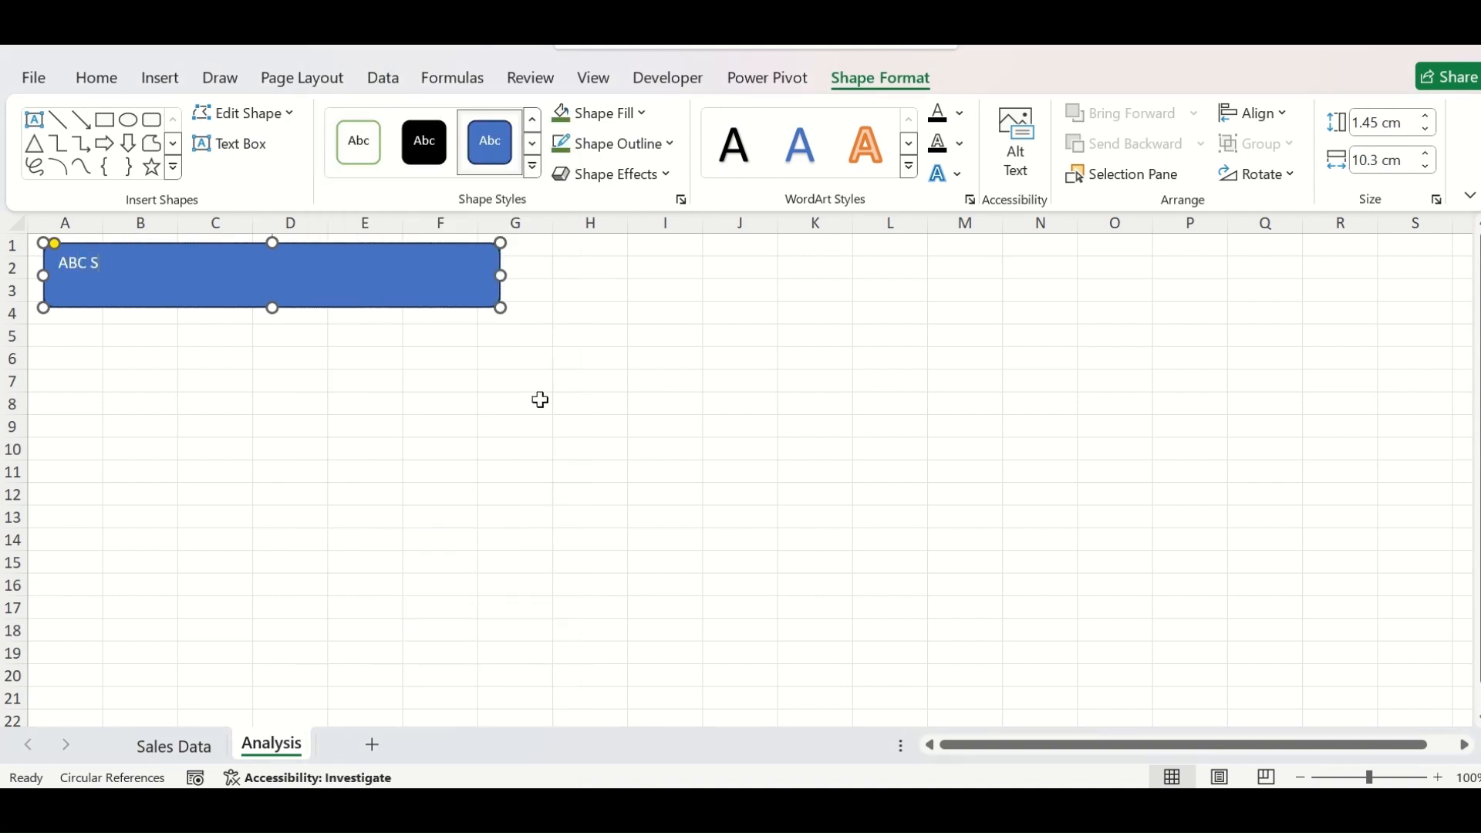
type("ABC Sales Corporations Inc.")
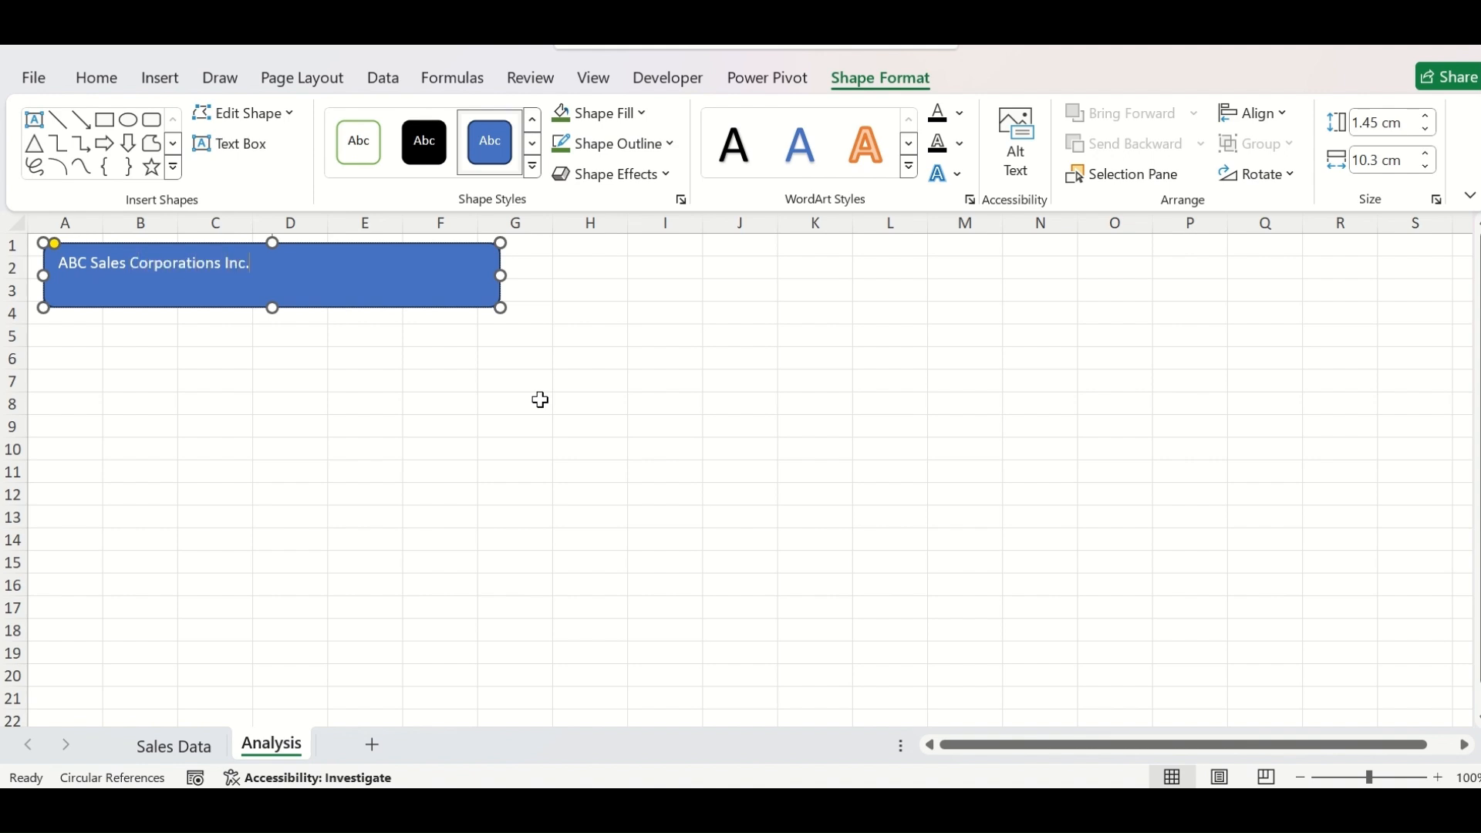
Step: Format the company name in the banner as Arial, size 16
key("ctrl+a")
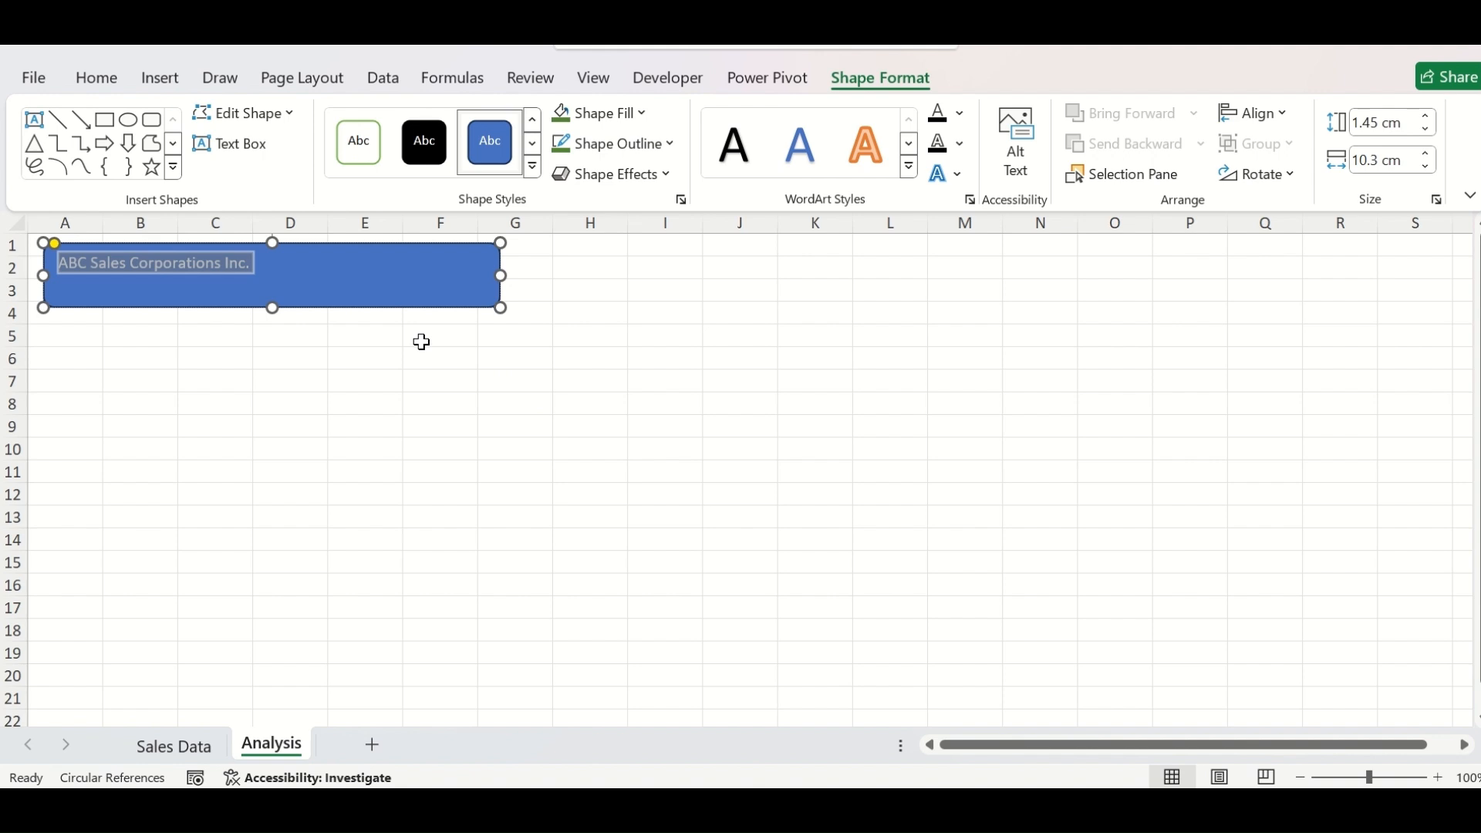
left_click(97, 78)
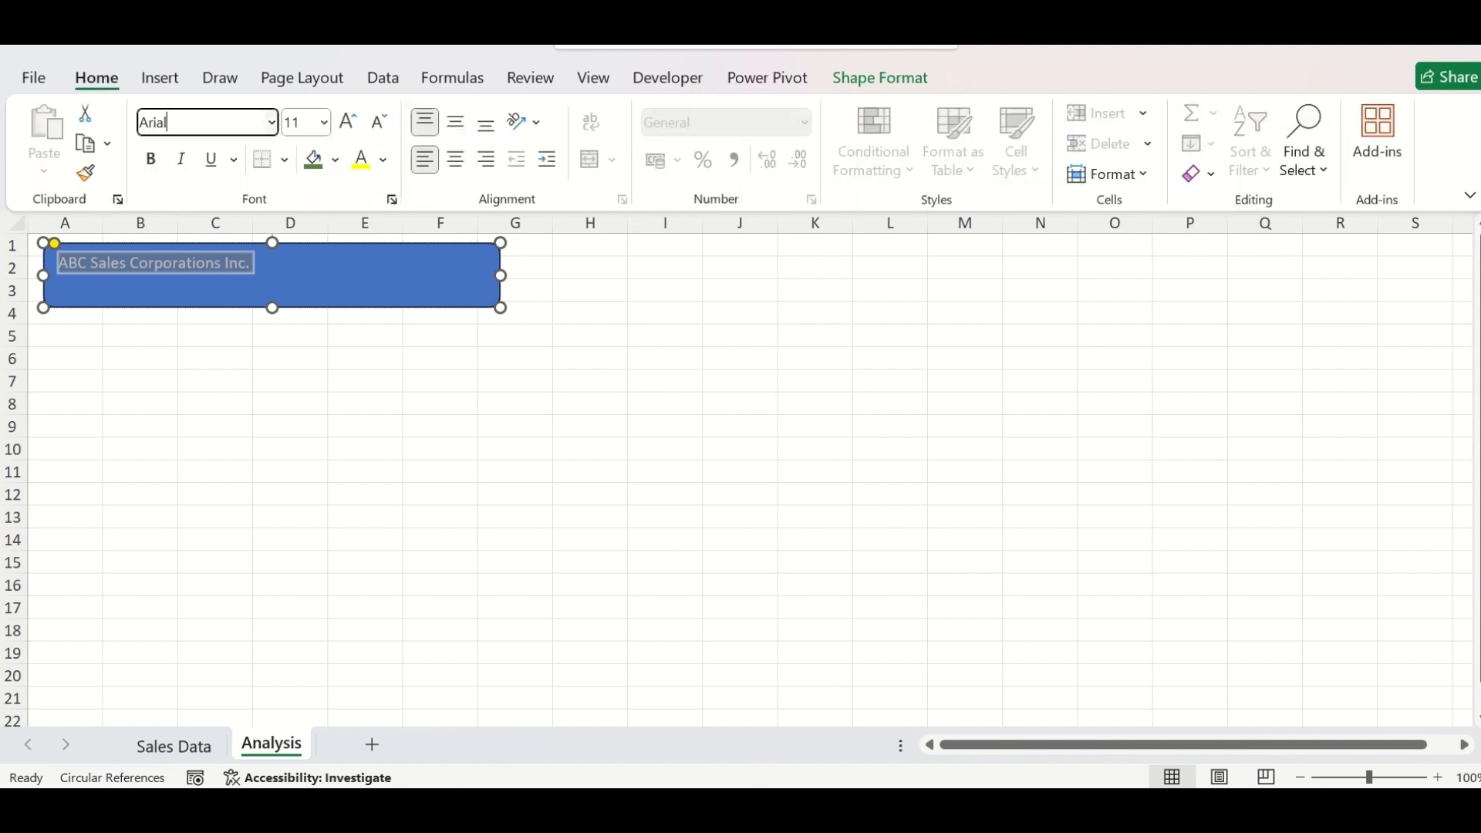
key("Return")
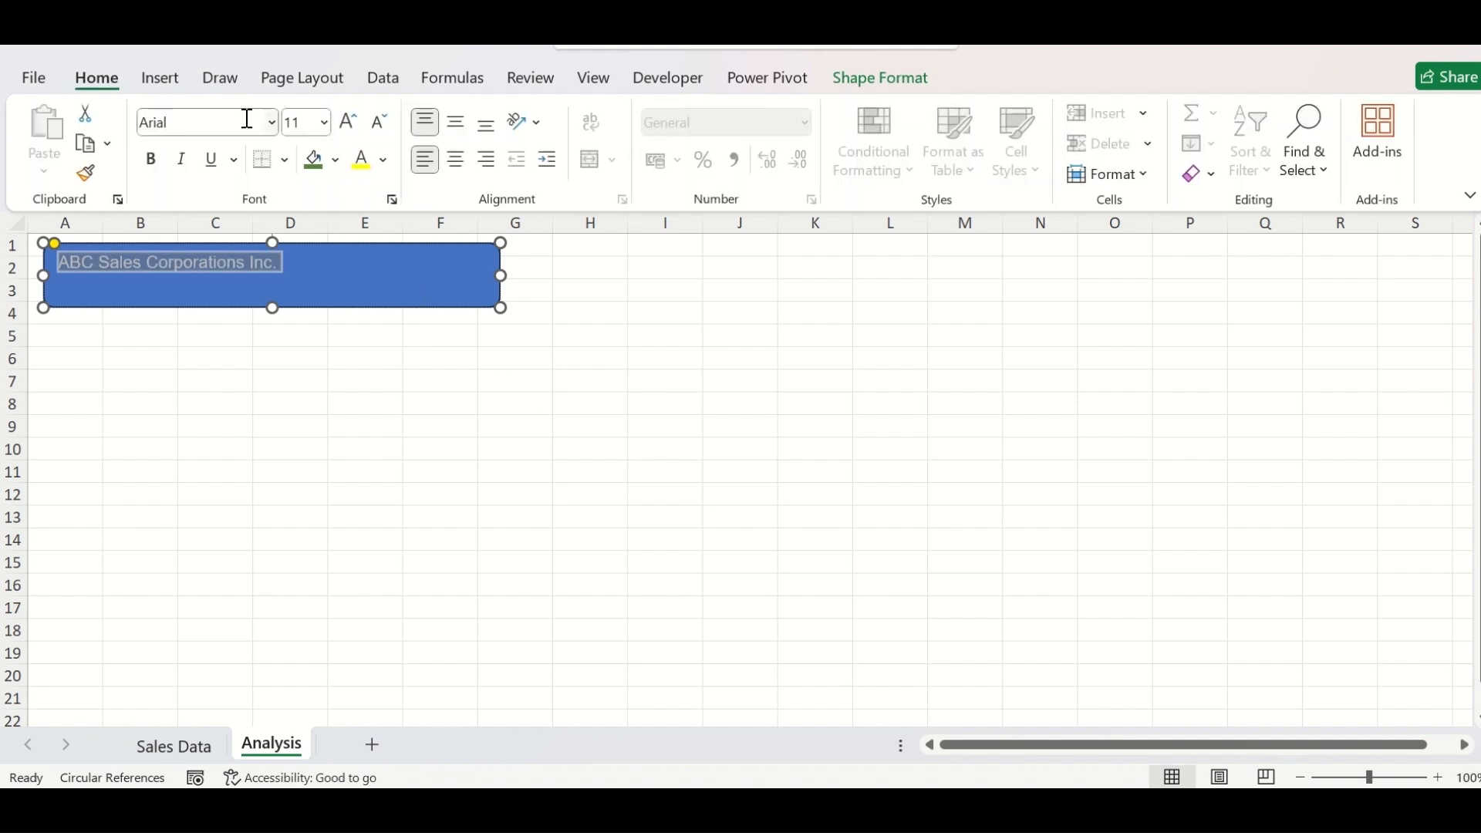
left_click(344, 124)
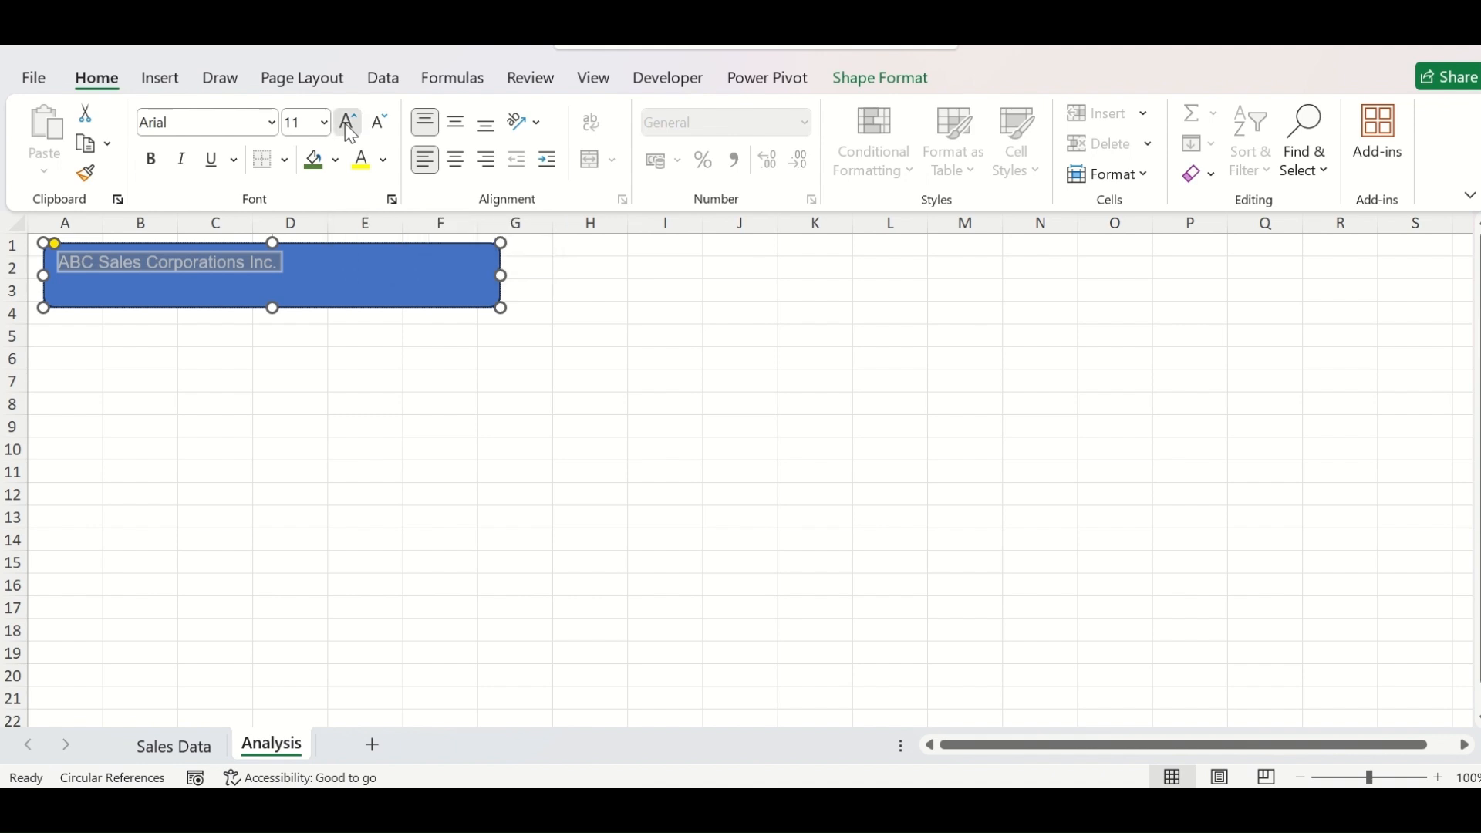
left_click(345, 124)
left_click(345, 123)
Step: Add a second line reading "Sales Dashboard" under the company name and colour it yellow
left_click(393, 292)
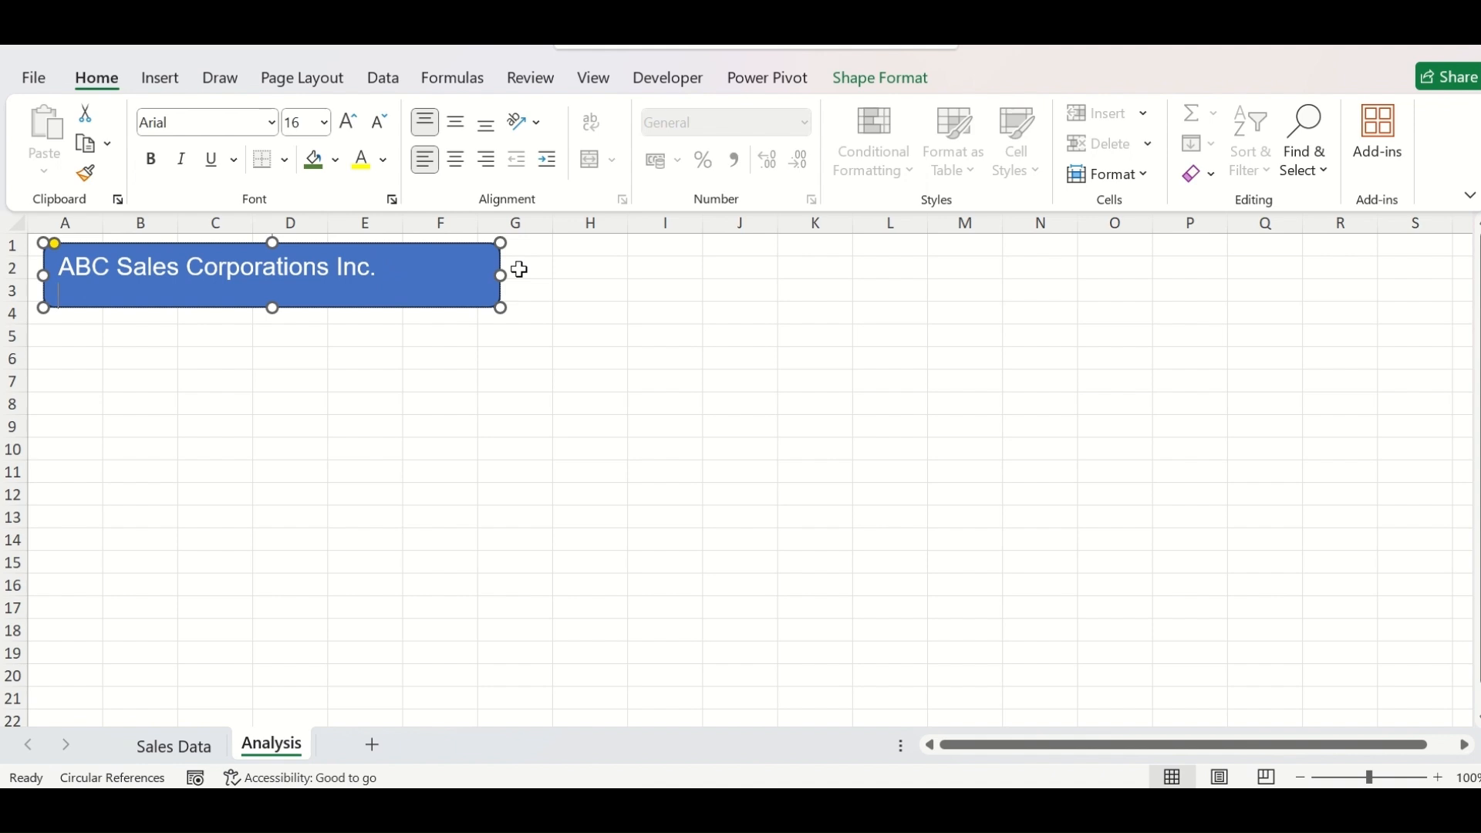
type("Sales Dashboard")
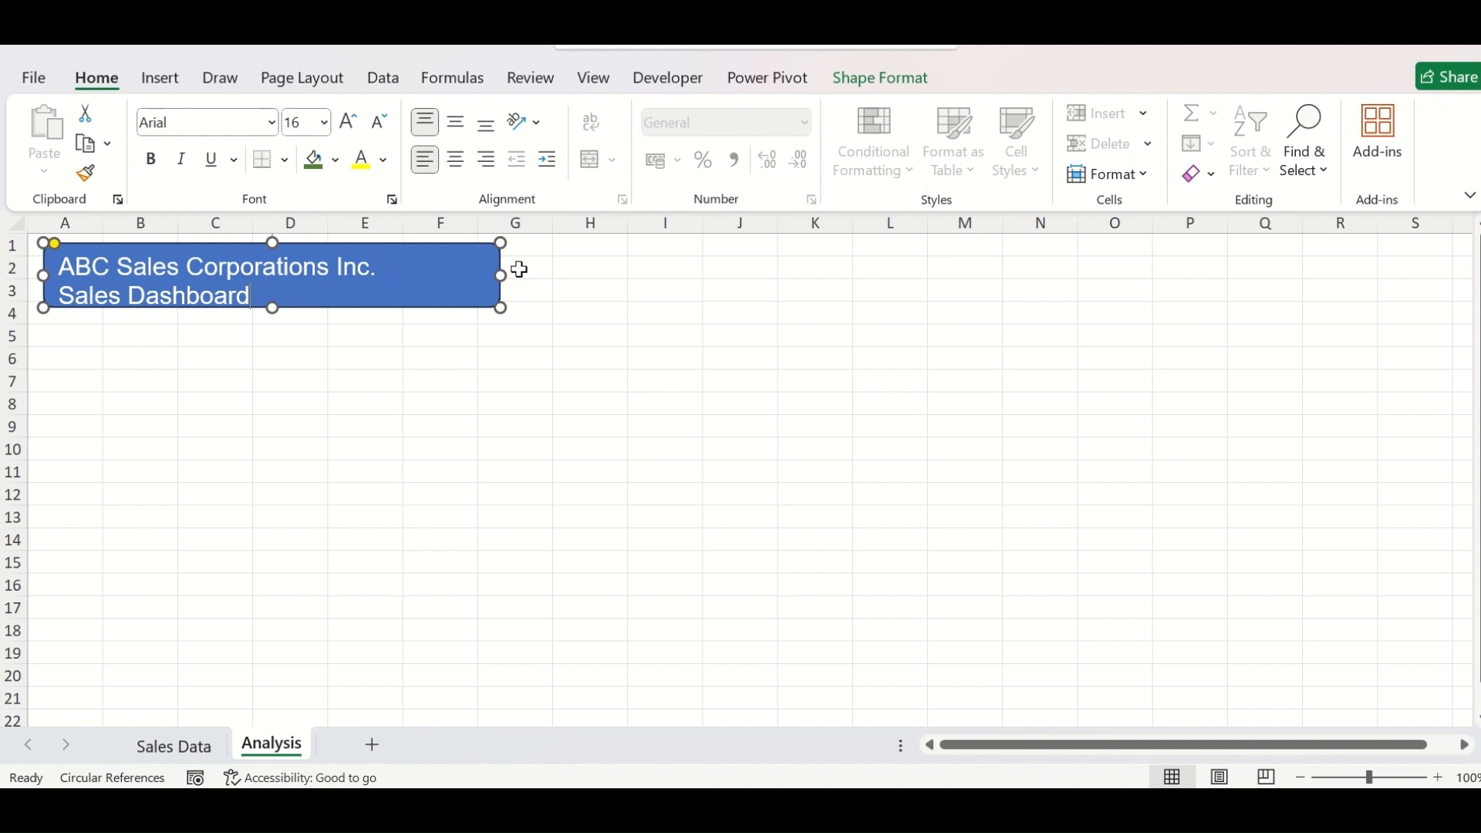
key("shift+Home")
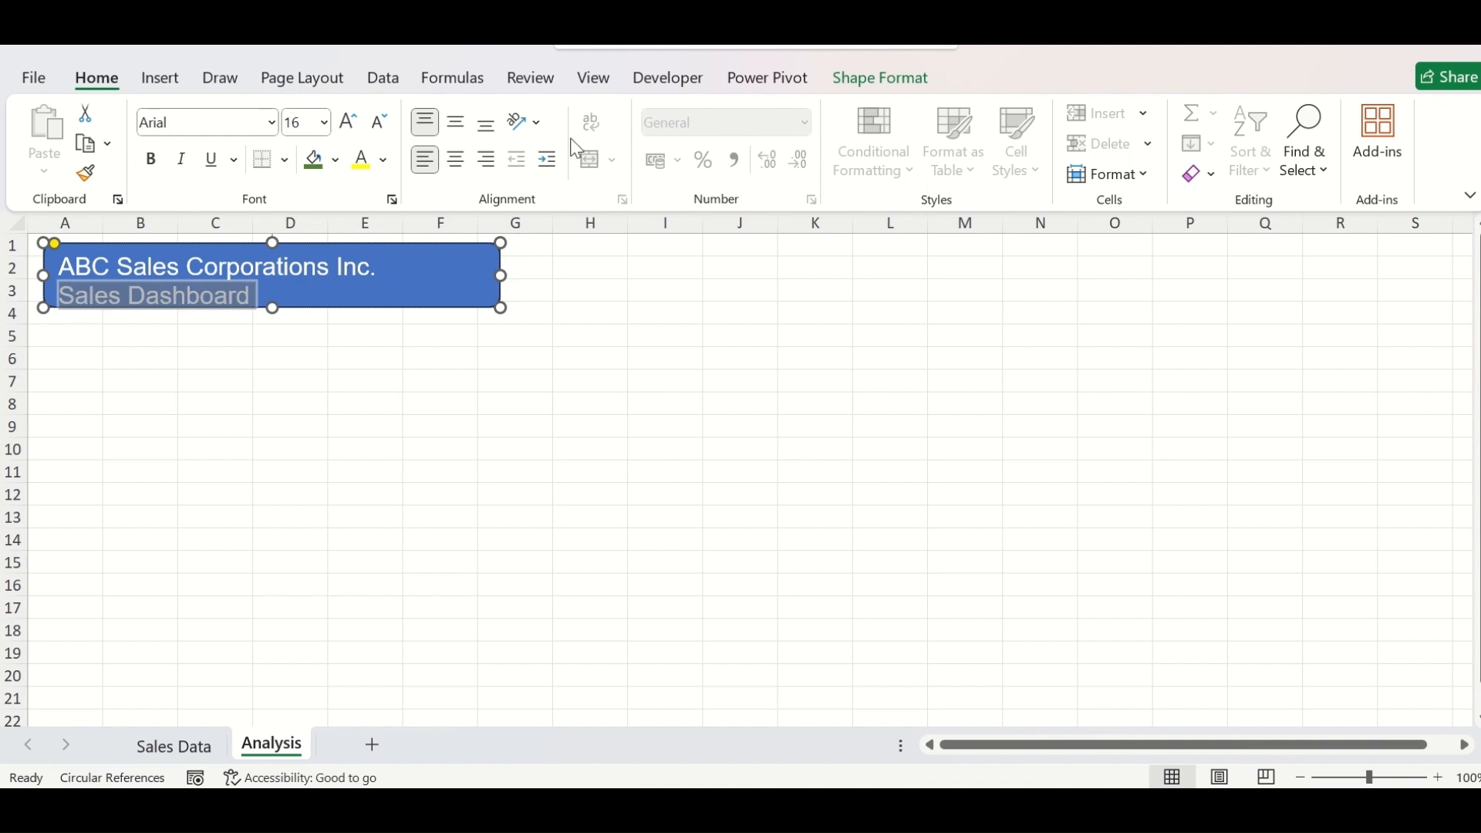
left_click(358, 181)
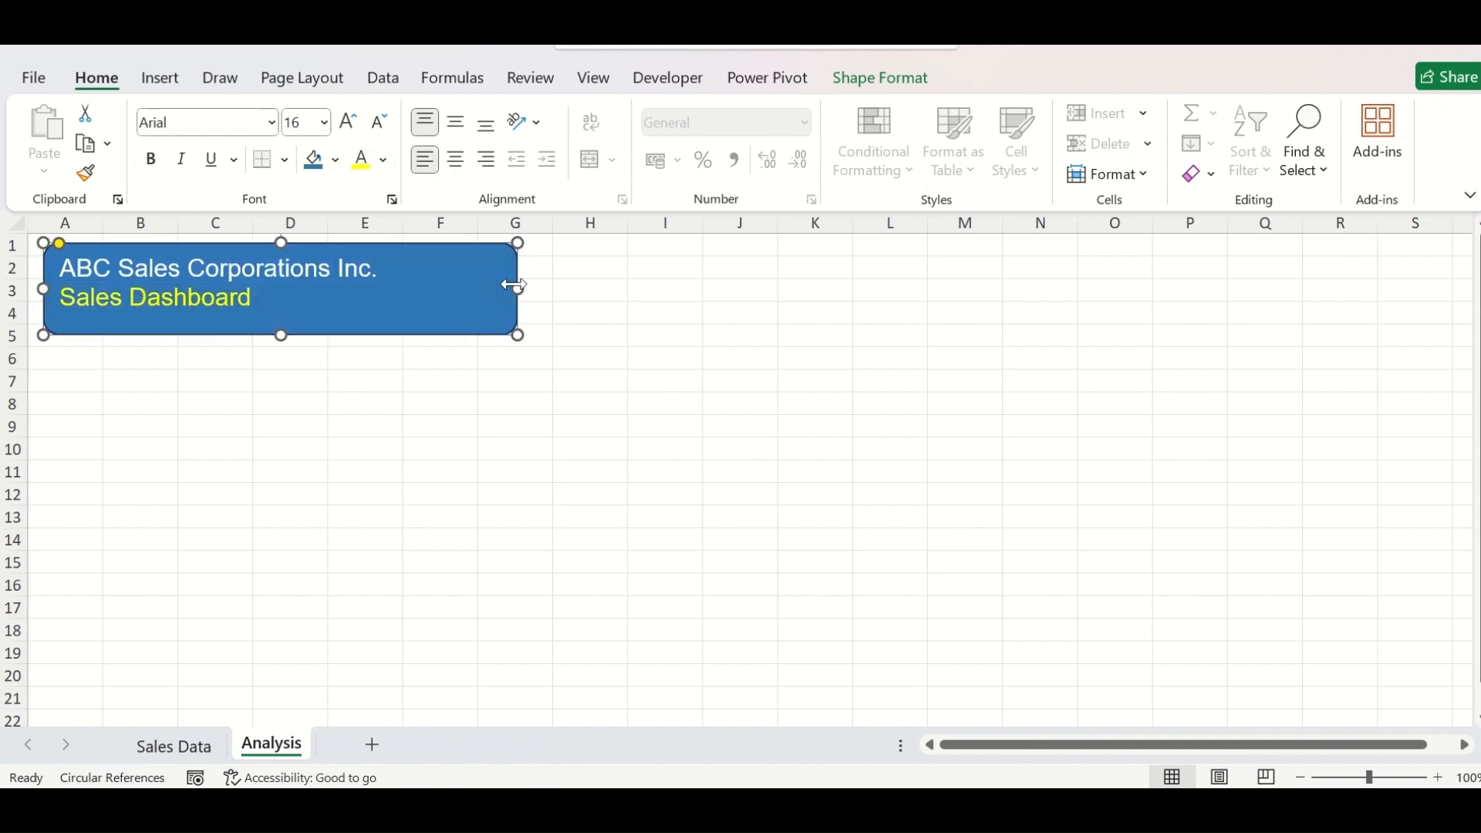
Step: Widen the title banner to the end of column G, reduce its height to end in row 4, and centre its text
left_click_drag(513, 284, 538, 287)
left_click(646, 389)
left_click(310, 334)
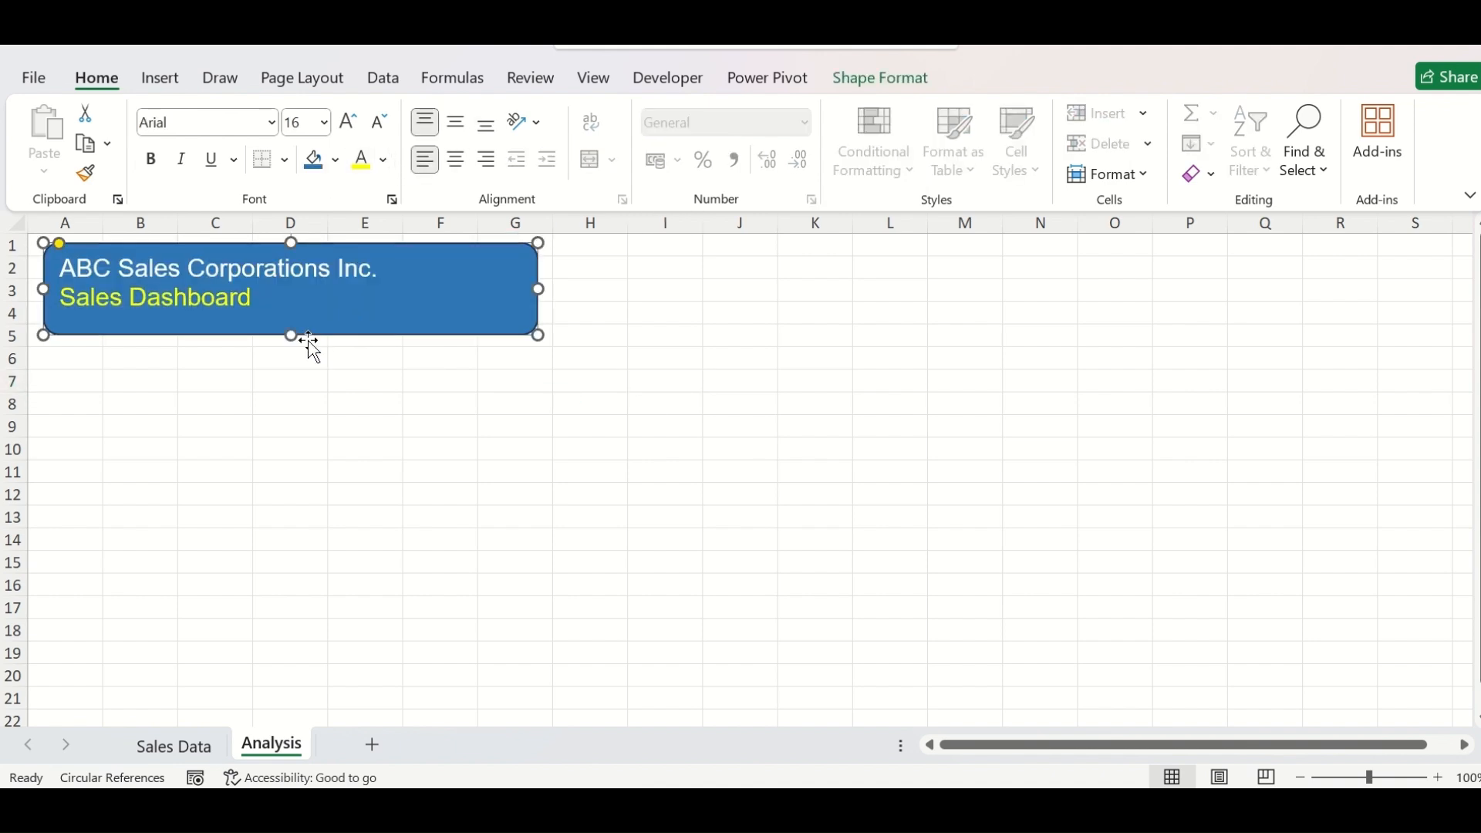
left_click_drag(291, 337, 291, 328)
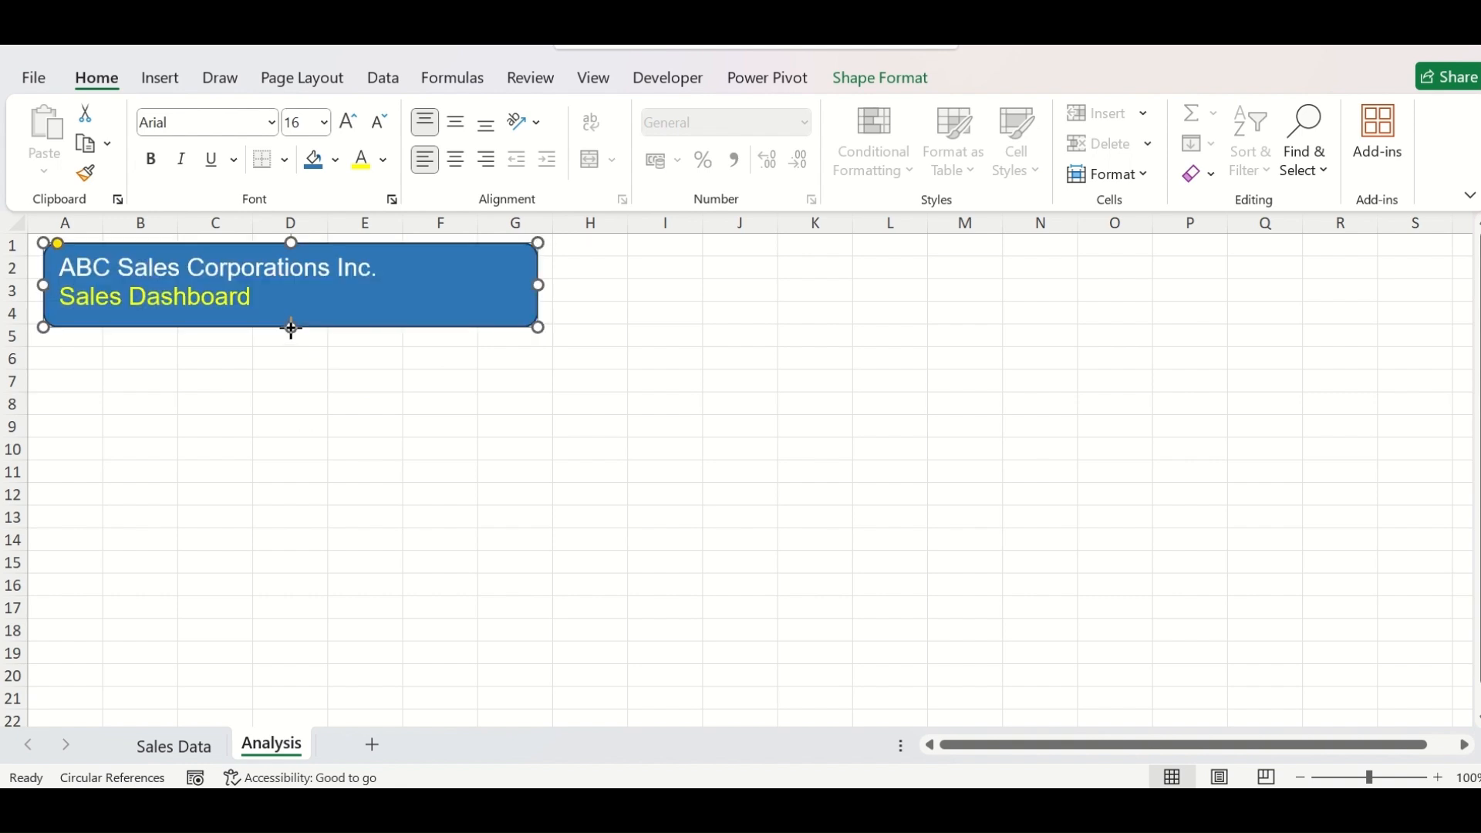
left_click(347, 353)
left_click(439, 386)
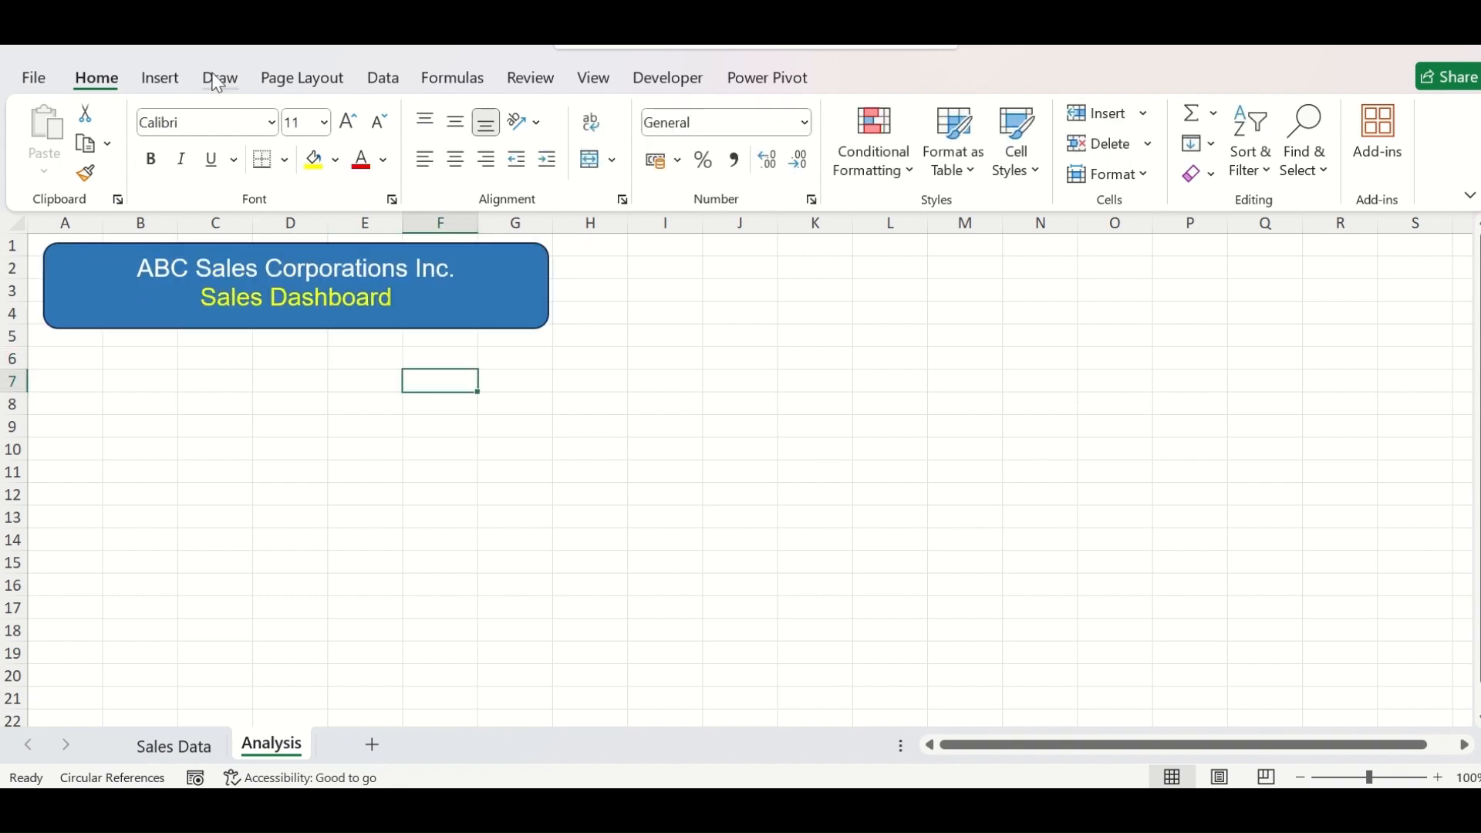
Step: Insert the atom stock icon and fit it at the left end of the title banner, beside the company name
left_click(158, 78)
left_click(328, 166)
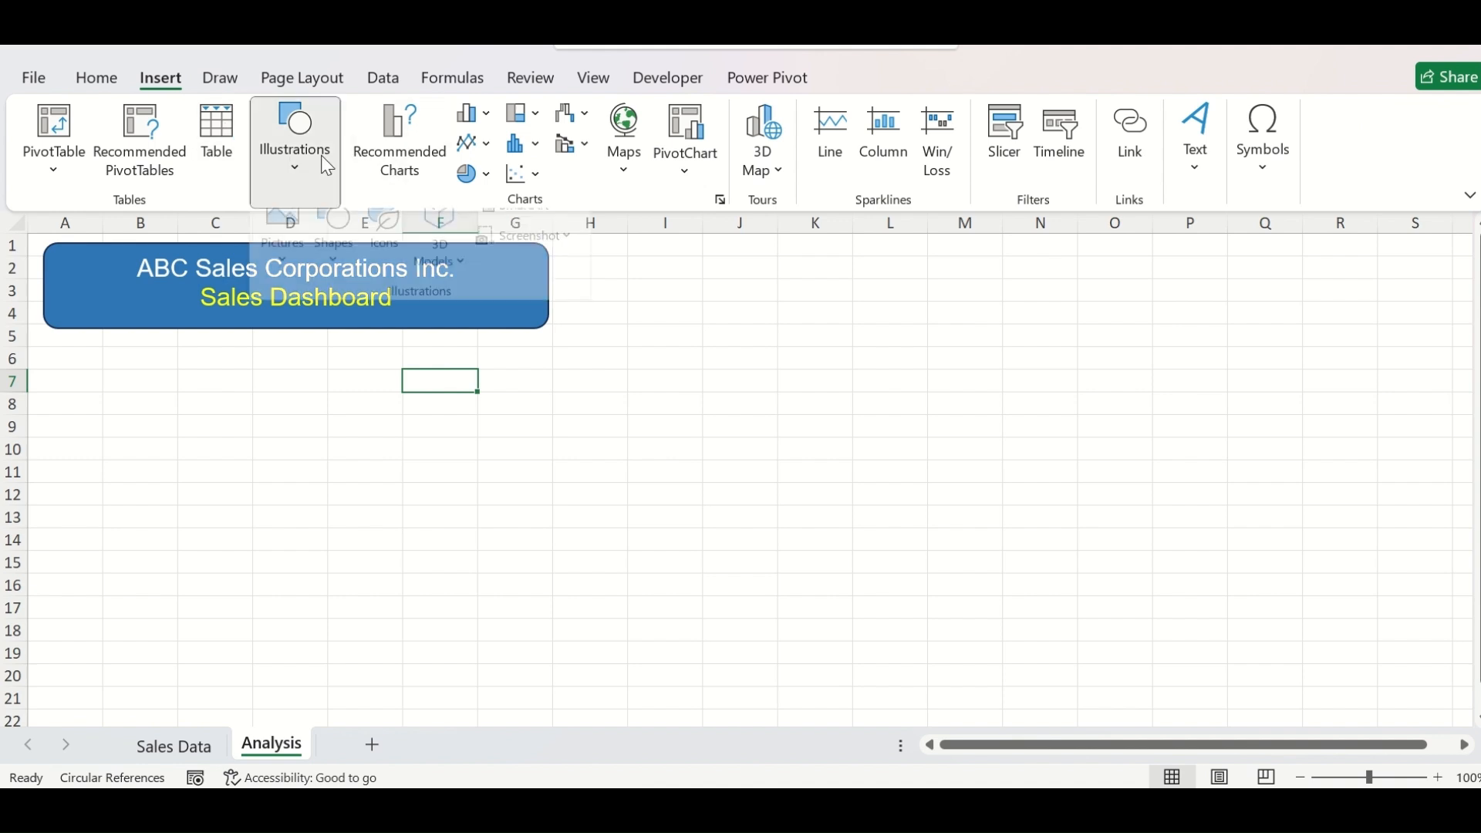
left_click(385, 235)
left_click(704, 421)
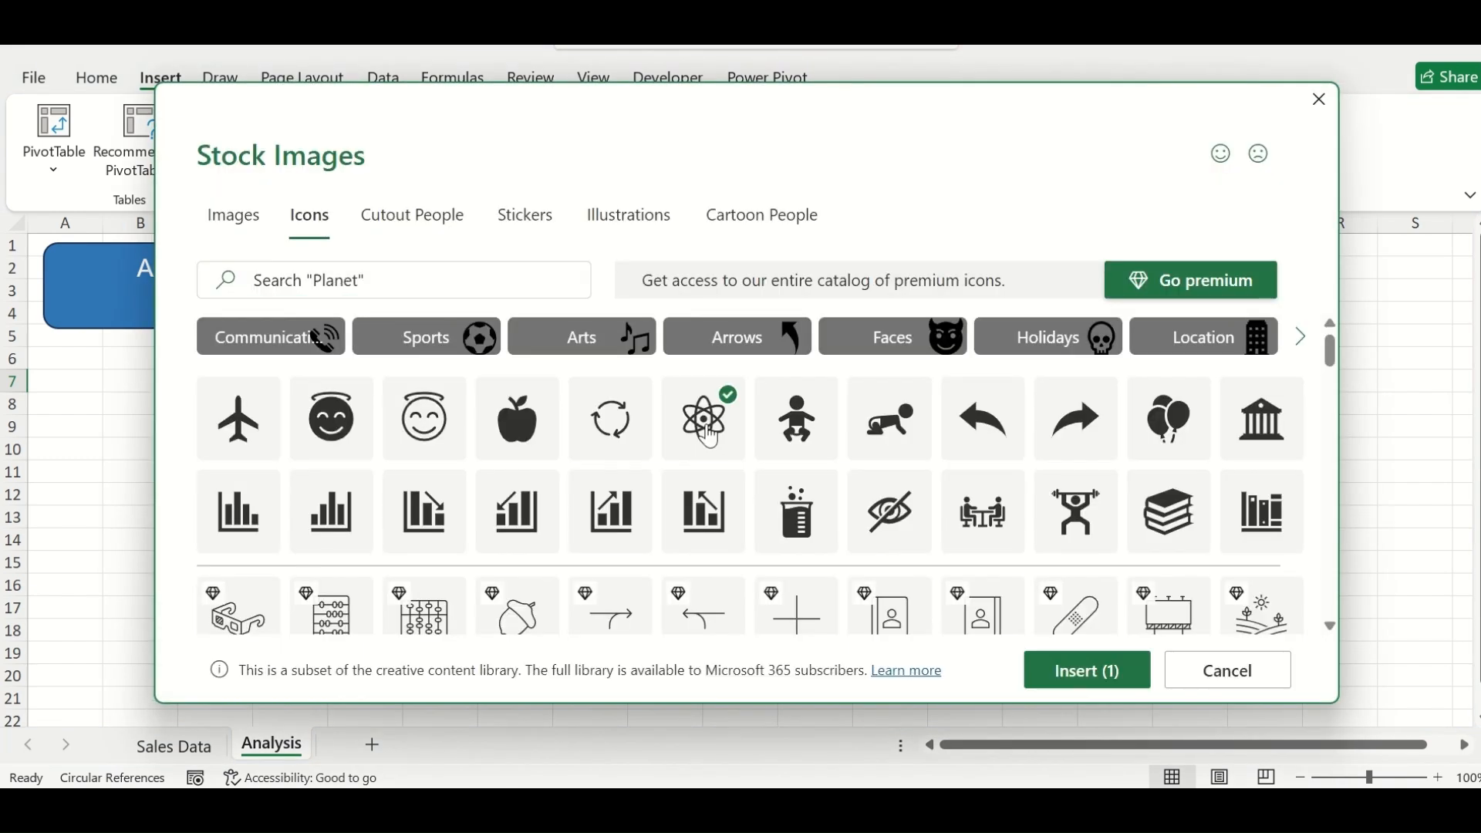
left_click(1137, 665)
left_click_drag(435, 412, 80, 287)
left_click_drag(142, 338, 139, 333)
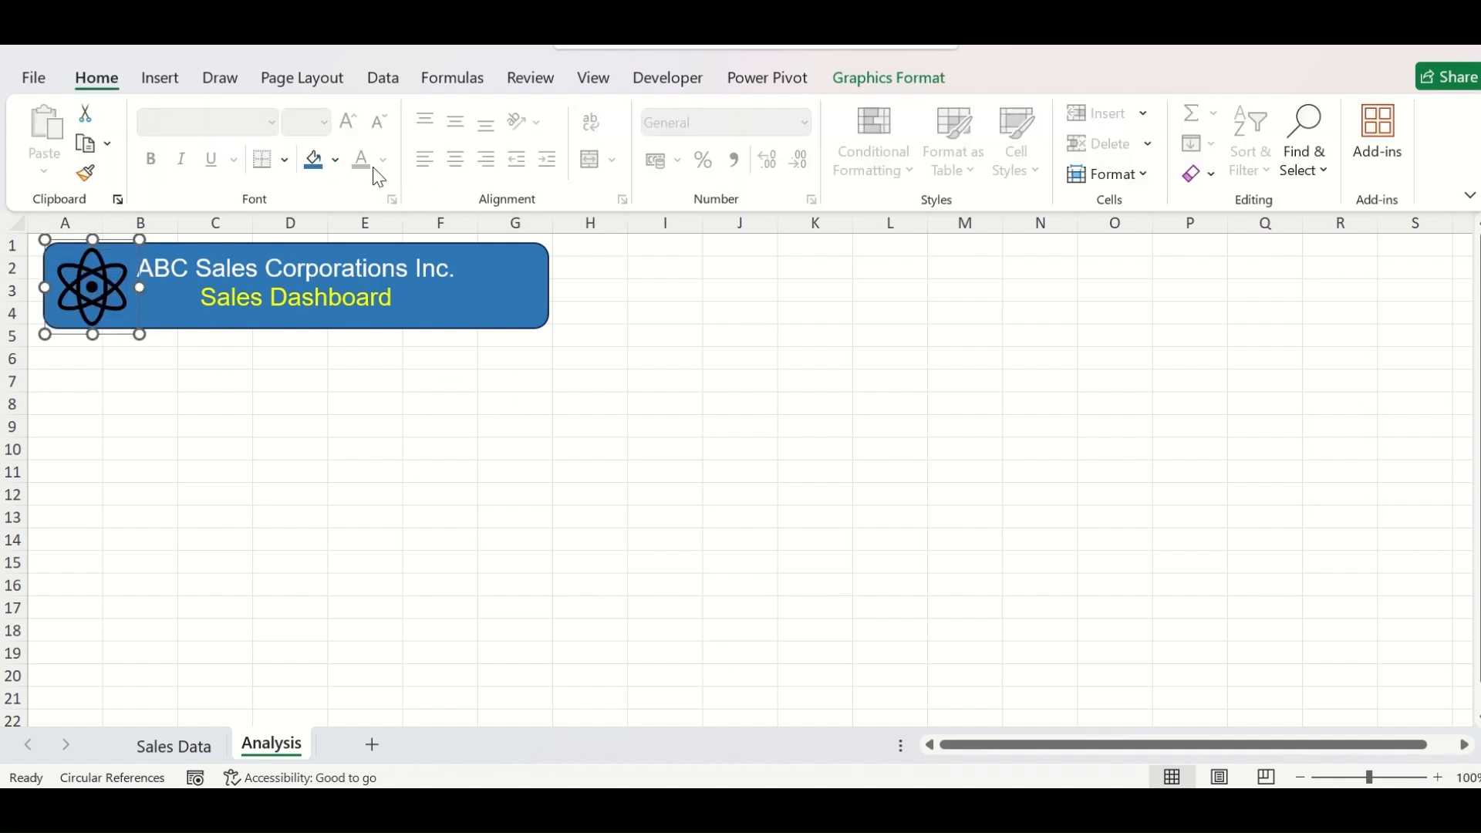
Step: Fill the atom icon with yellow and the title banner with dark navy blue
left_click(336, 161)
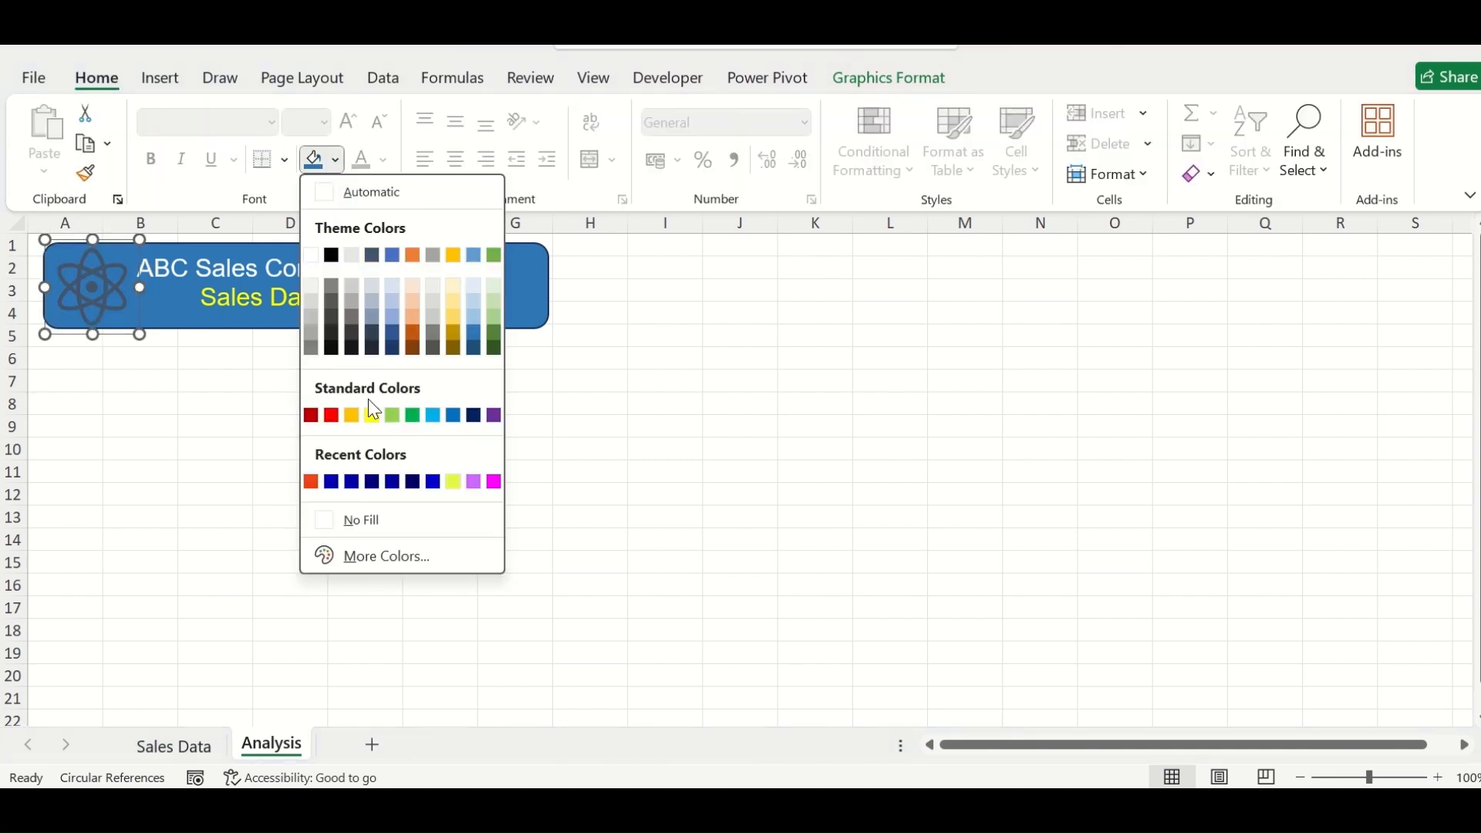
left_click(370, 415)
left_click(369, 414)
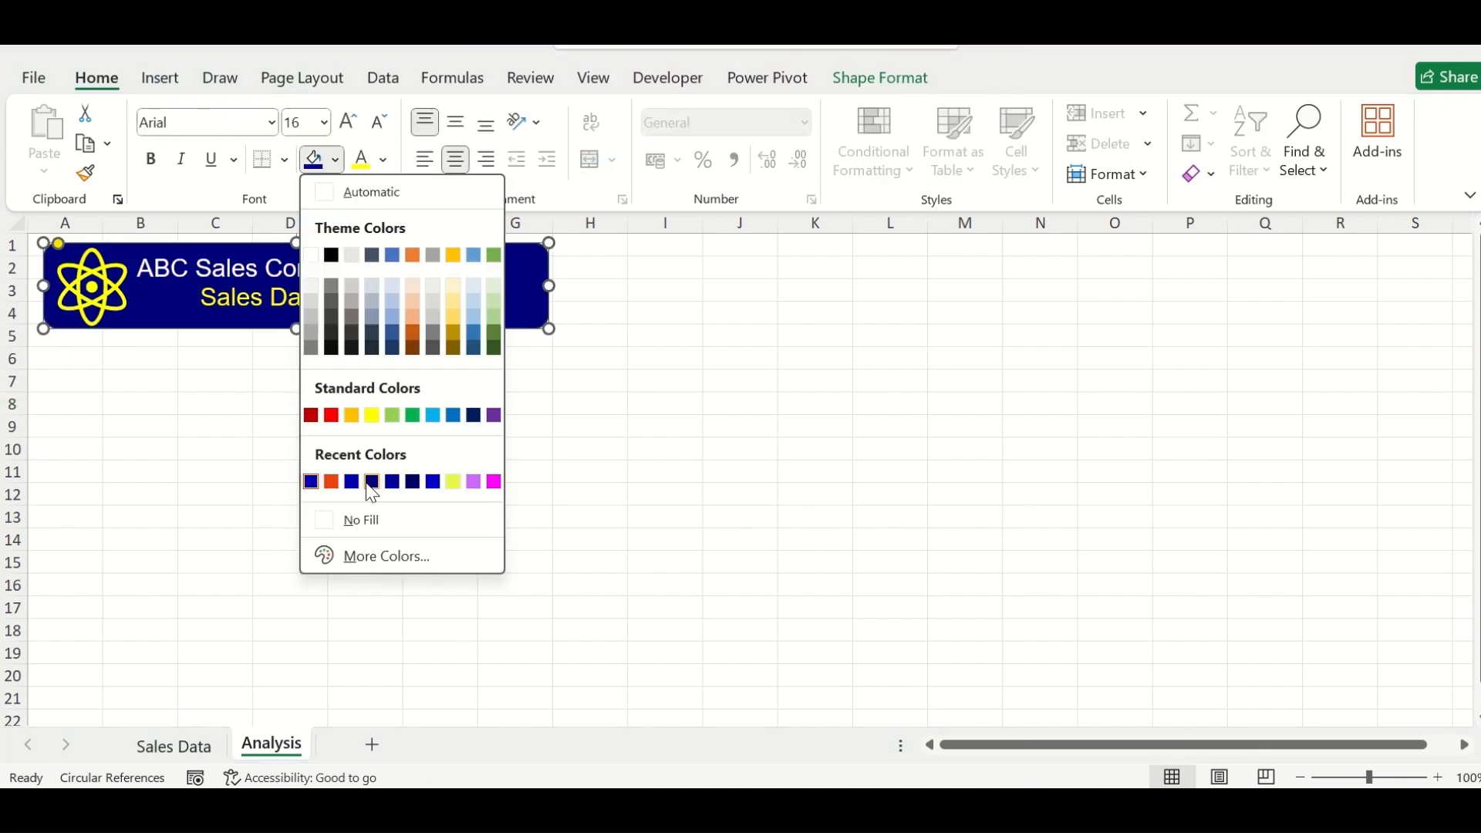
left_click(370, 484)
left_click(599, 398)
Step: Shrink the atom icon slightly so it fits inside the title banner
left_click(129, 330)
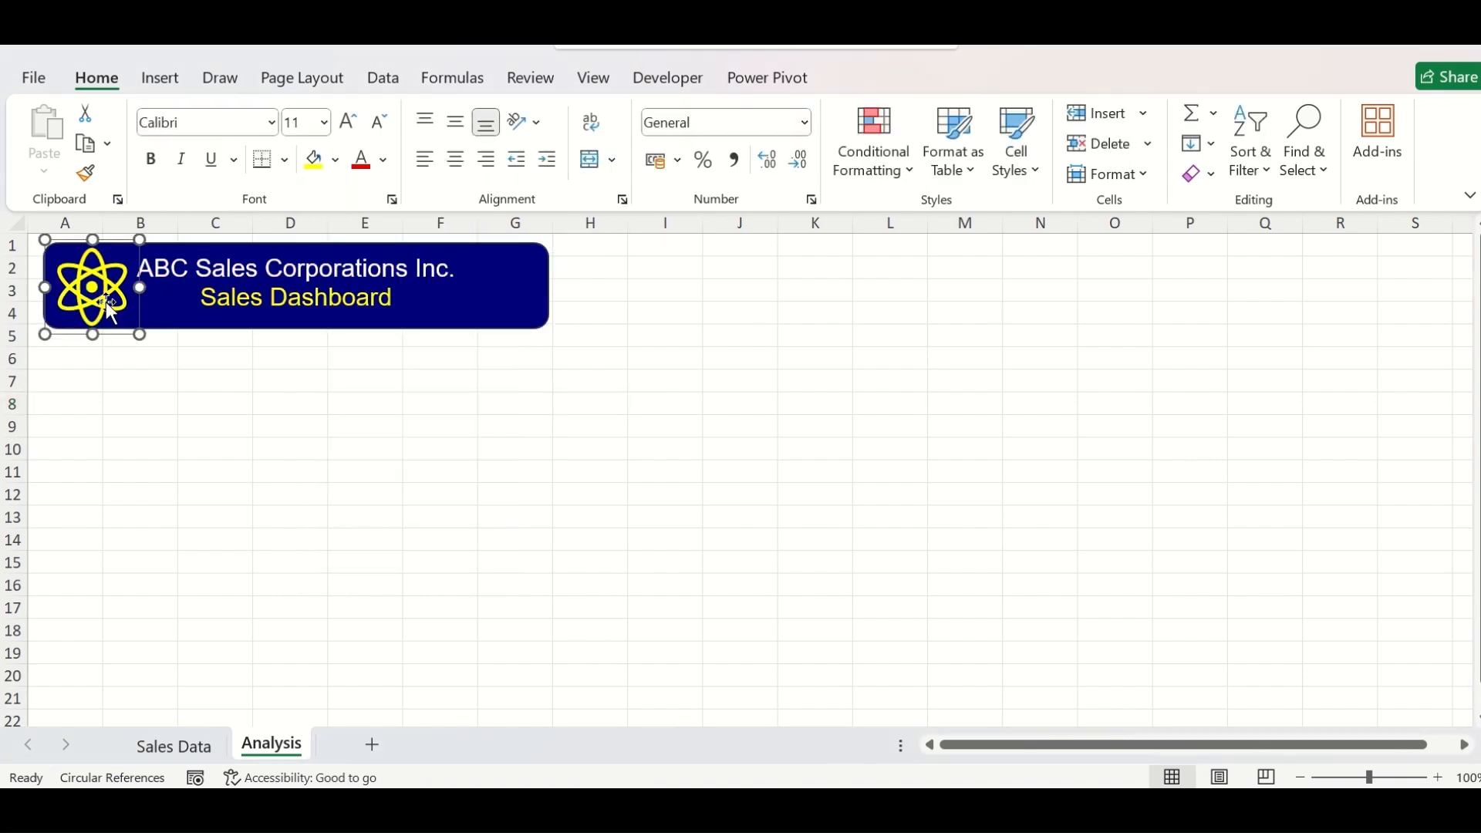
left_click_drag(137, 335, 126, 324)
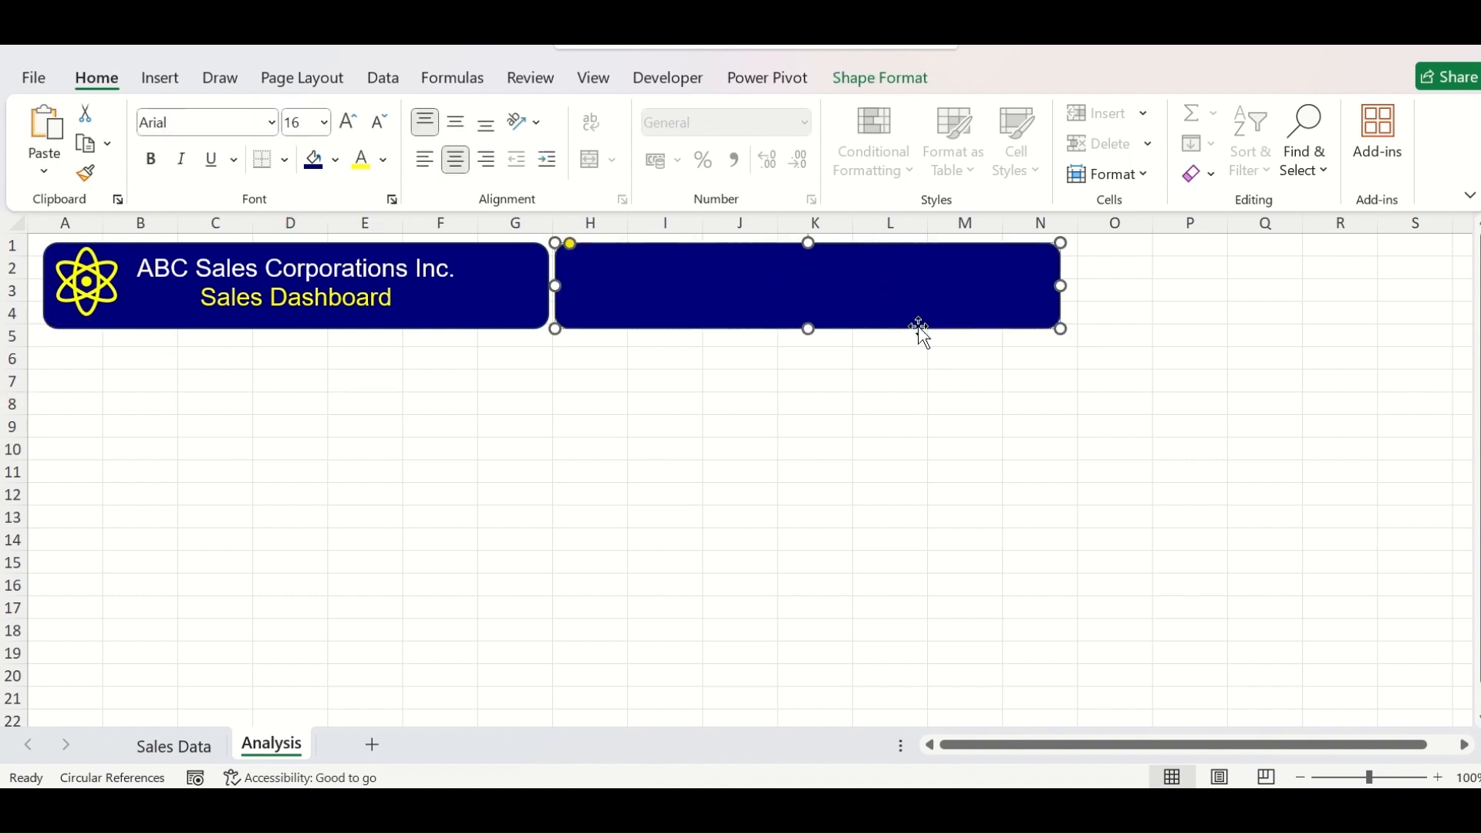
Step: Narrow the blank navy card beside the title banner so that it spans columns H to J
left_click(919, 355)
left_click(1002, 319)
left_click_drag(1059, 285, 783, 294)
left_click(1115, 381)
Step: Insert a text box along the upper part of the blank navy card, reading "Total Sales"
left_click(160, 77)
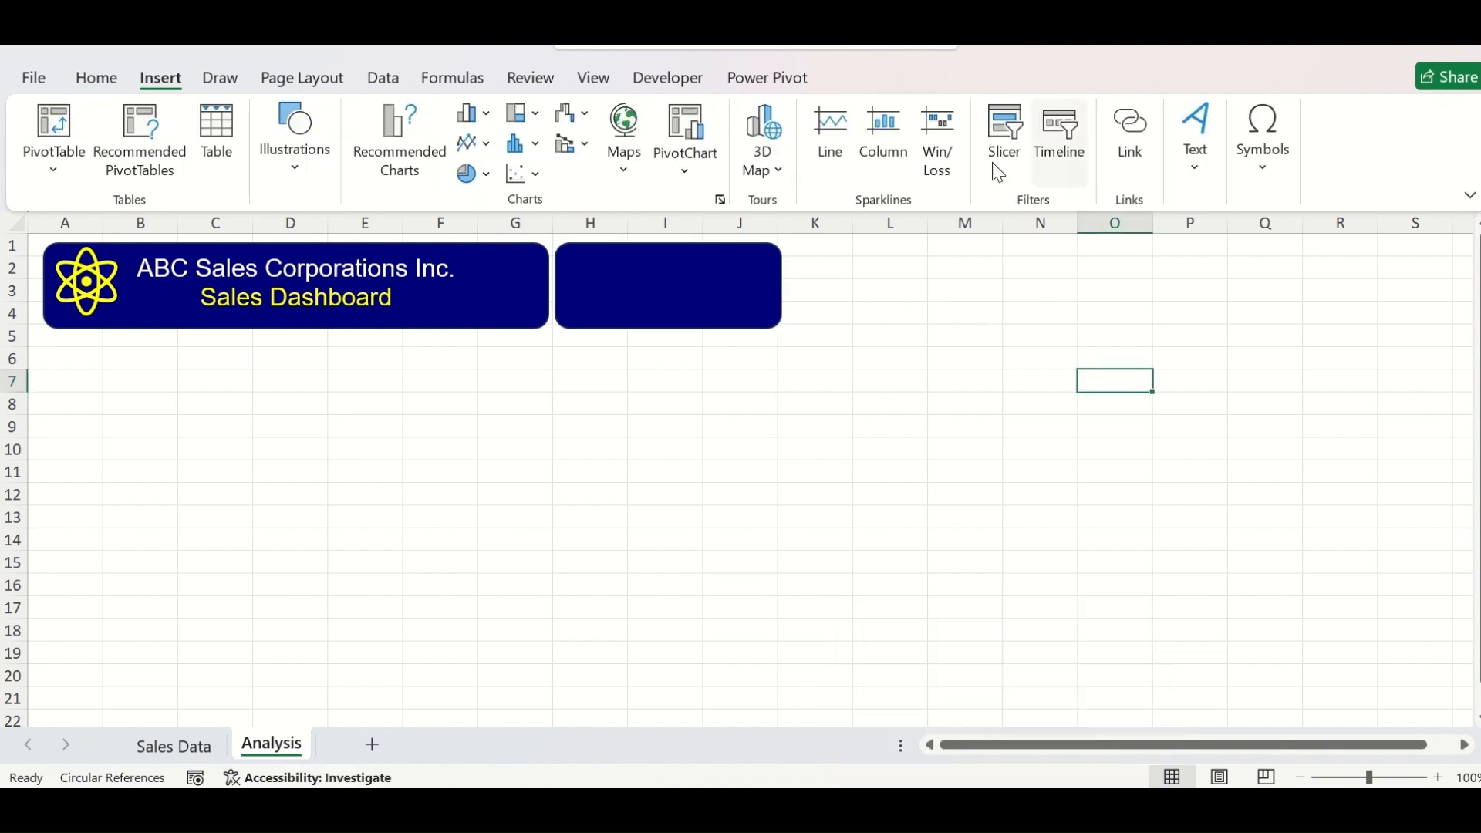
left_click(1207, 184)
left_click(1208, 234)
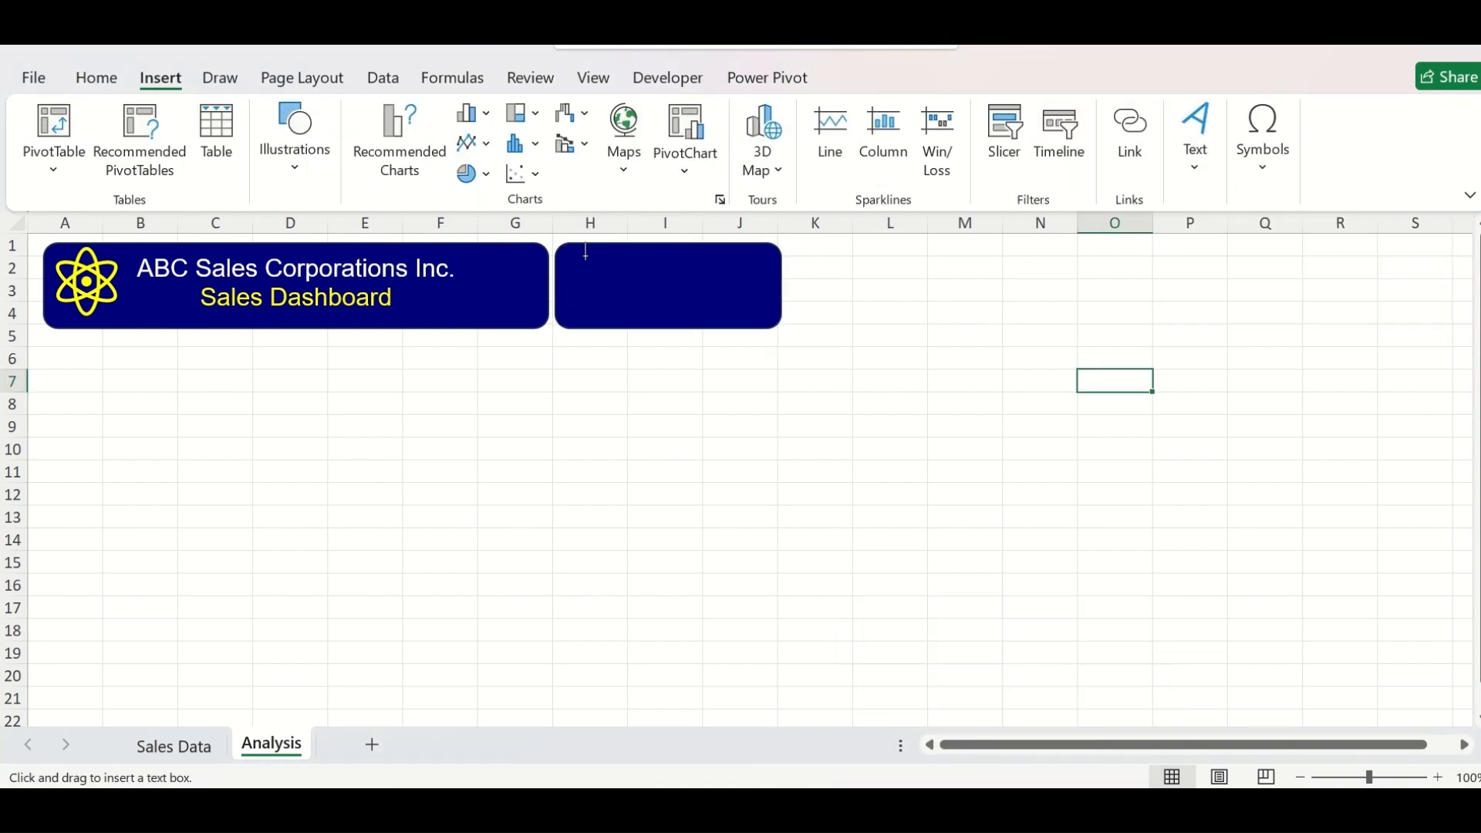
left_click_drag(579, 245, 742, 279)
type("Total Sales")
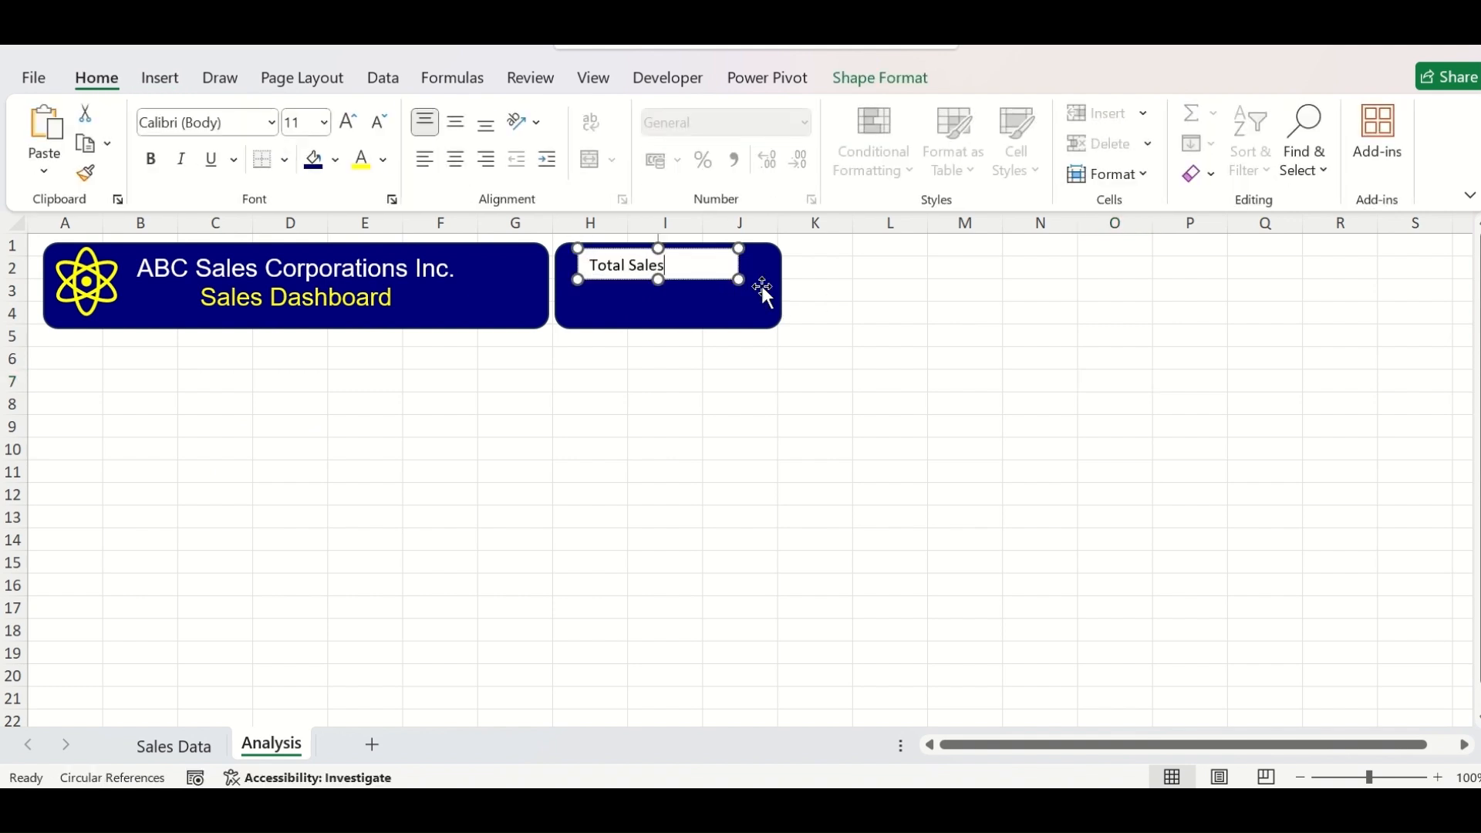
Step: Remove the outline of the Total Sales text box and set its font to Arial, size 12
left_click(872, 80)
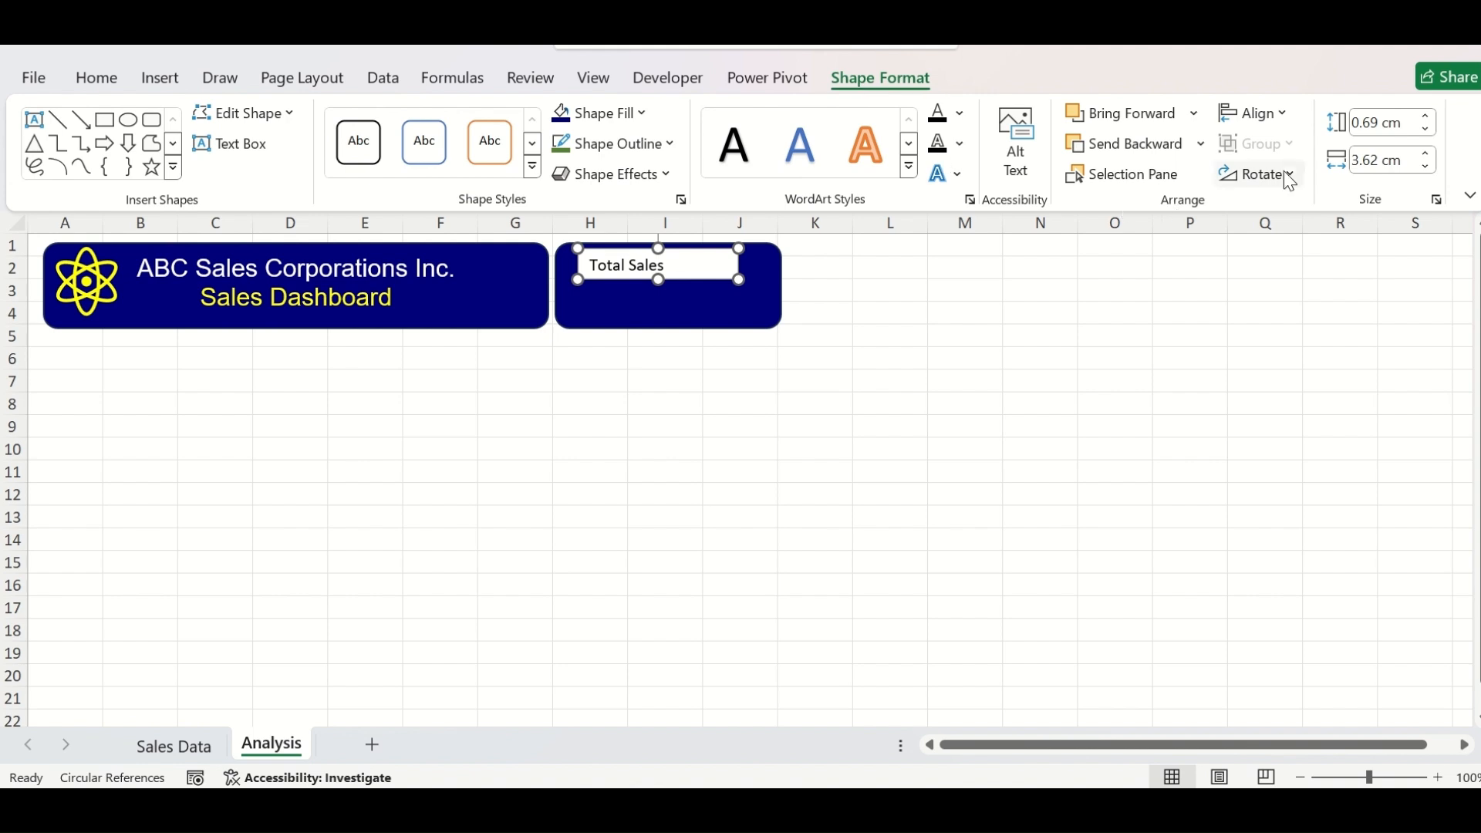
left_click(663, 144)
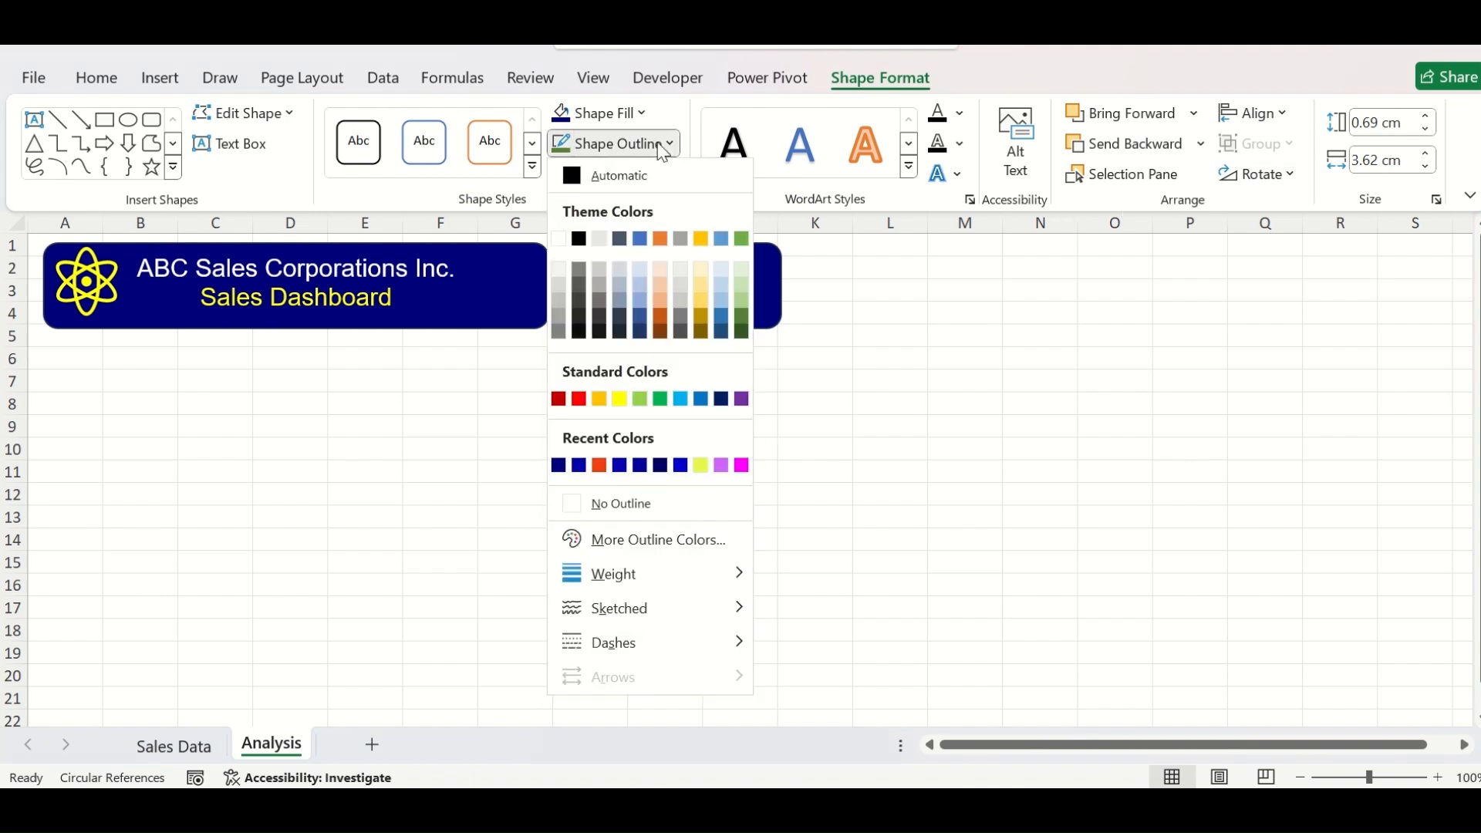
left_click(640, 505)
left_click(96, 78)
left_click(249, 119)
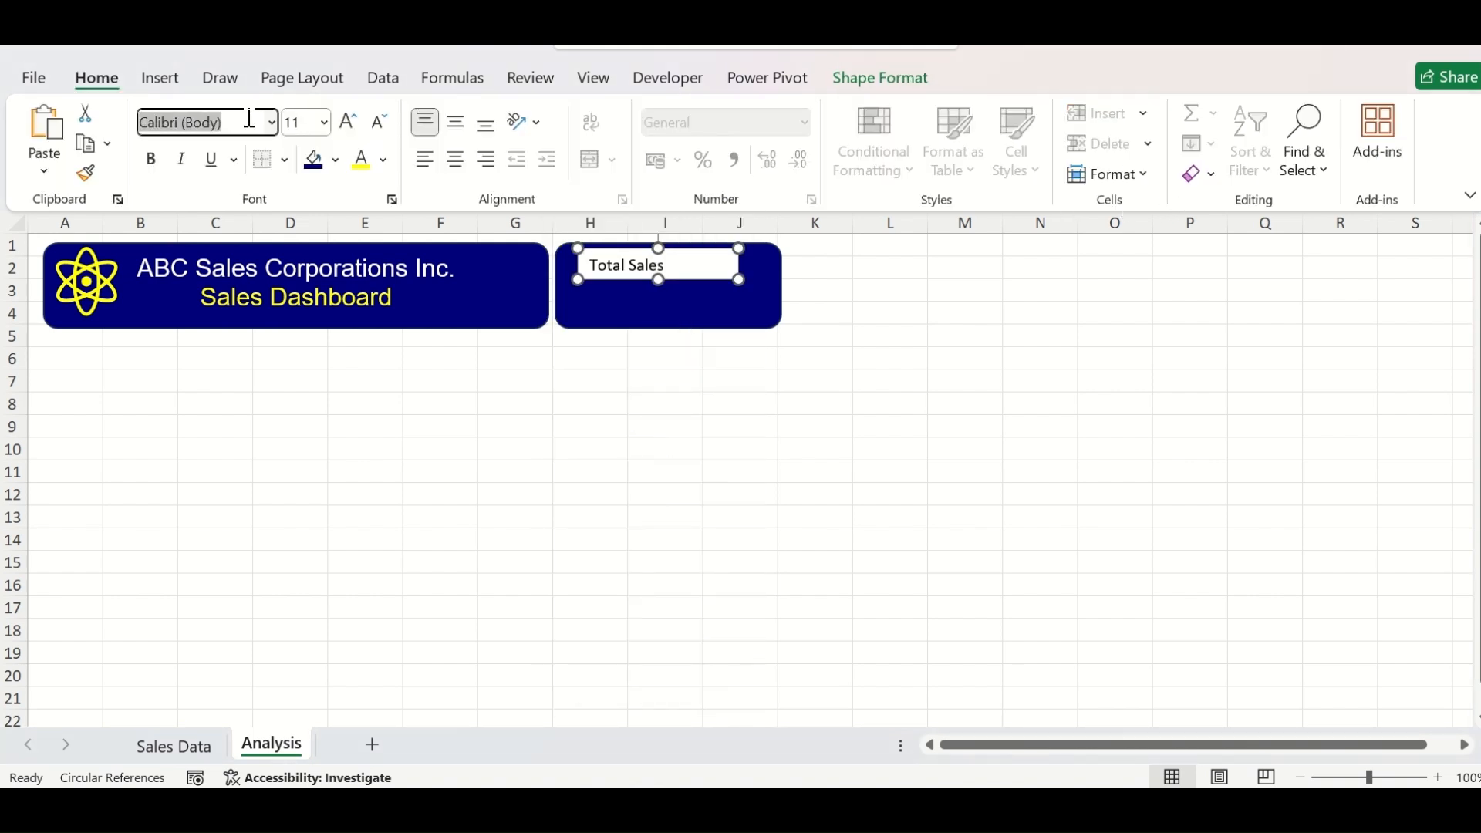
type("Arial")
key("Return")
left_click(348, 121)
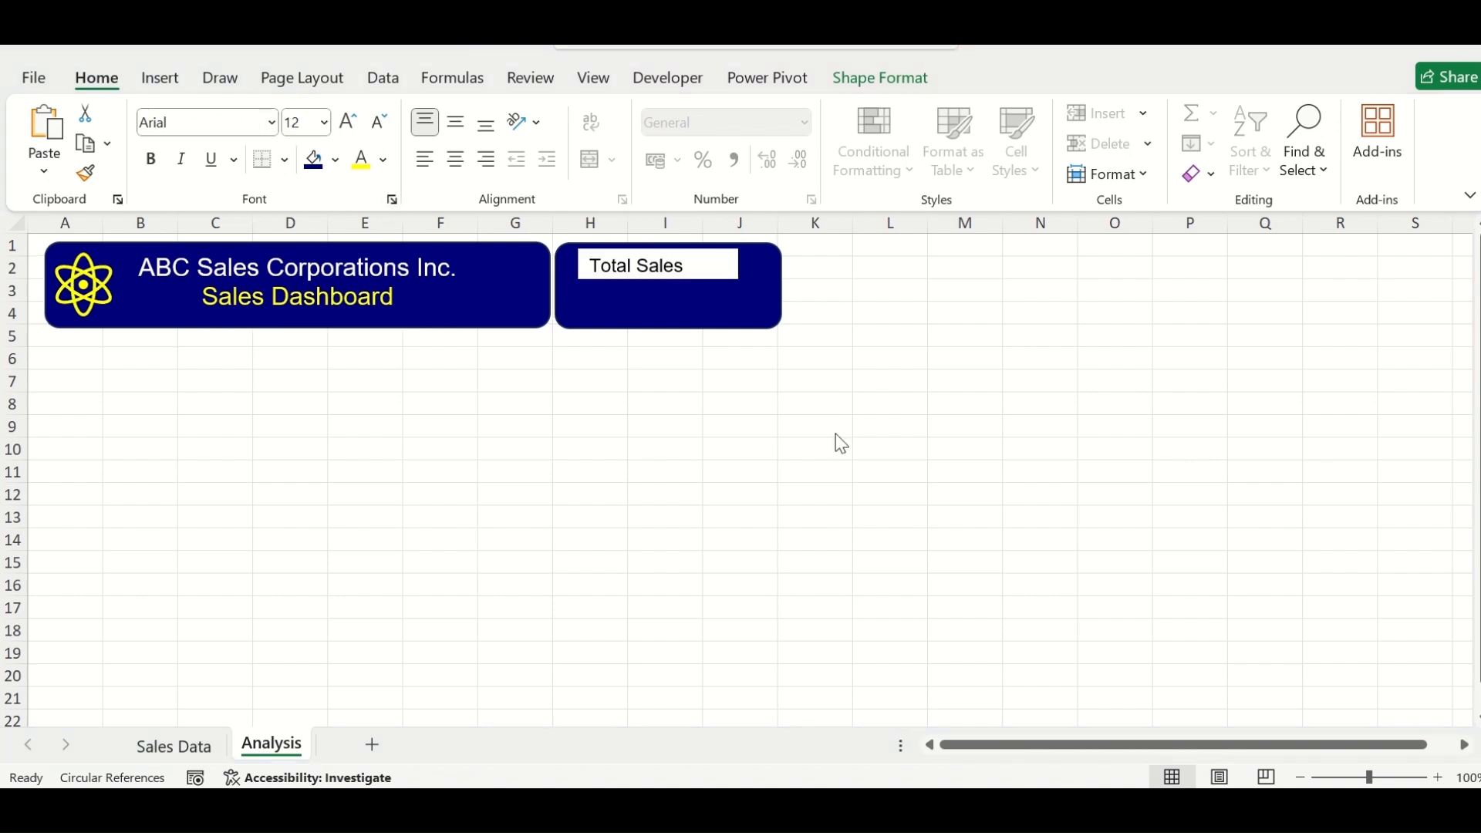
Step: Set the Total Sales text box to No fill so the navy card shows through
left_click(704, 279)
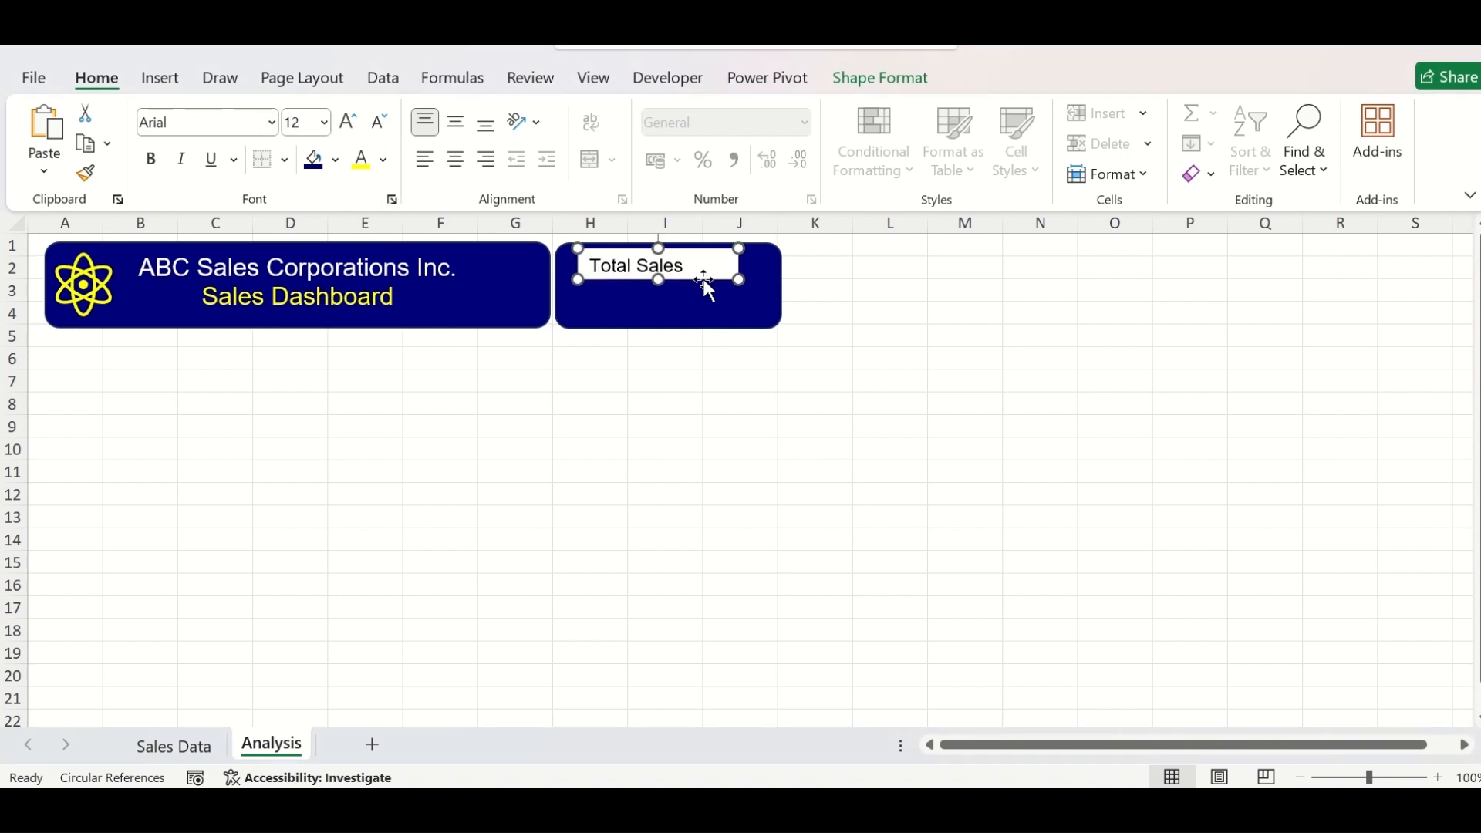
right_click(705, 283)
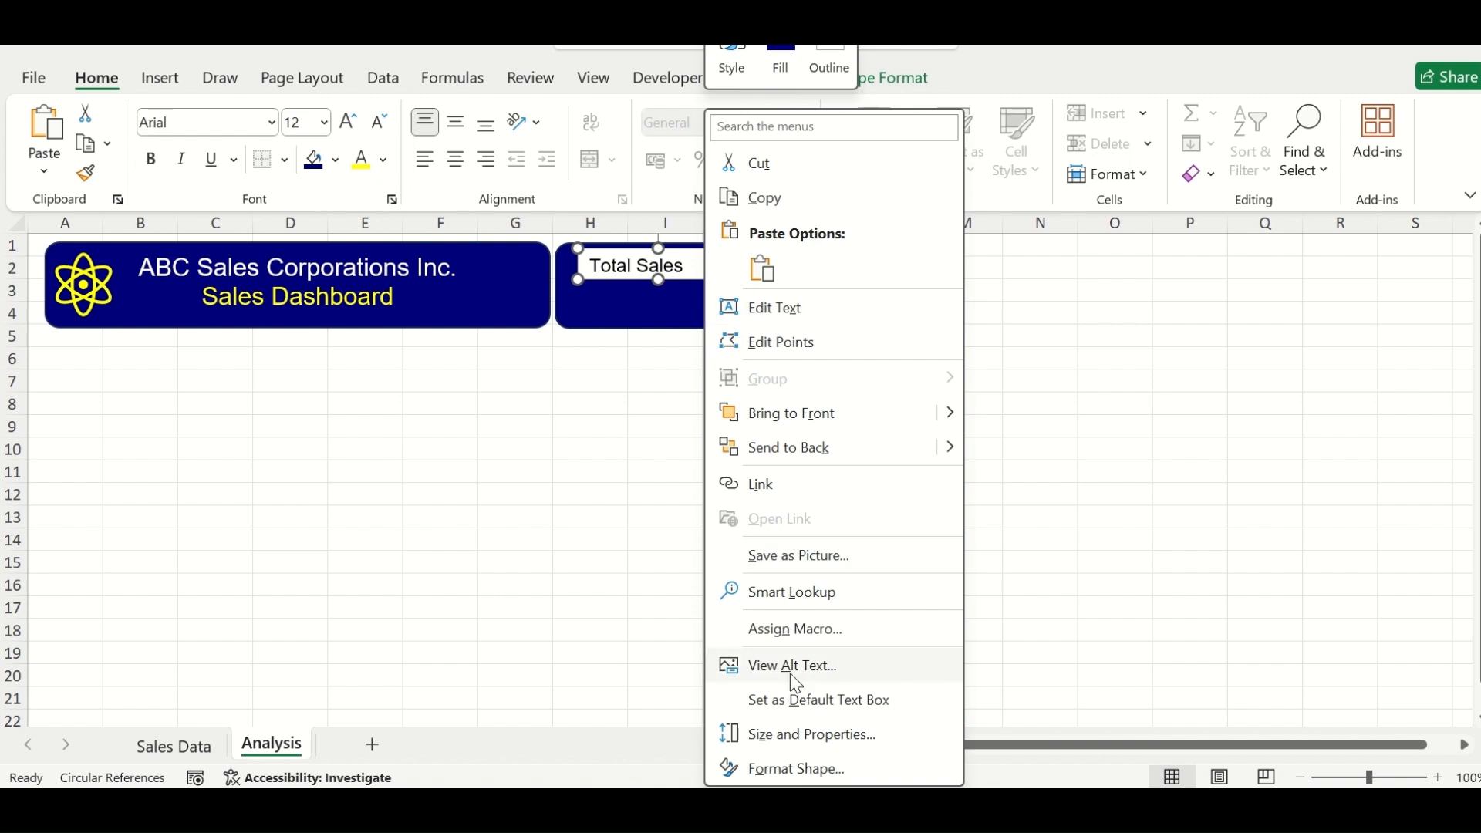
left_click(795, 767)
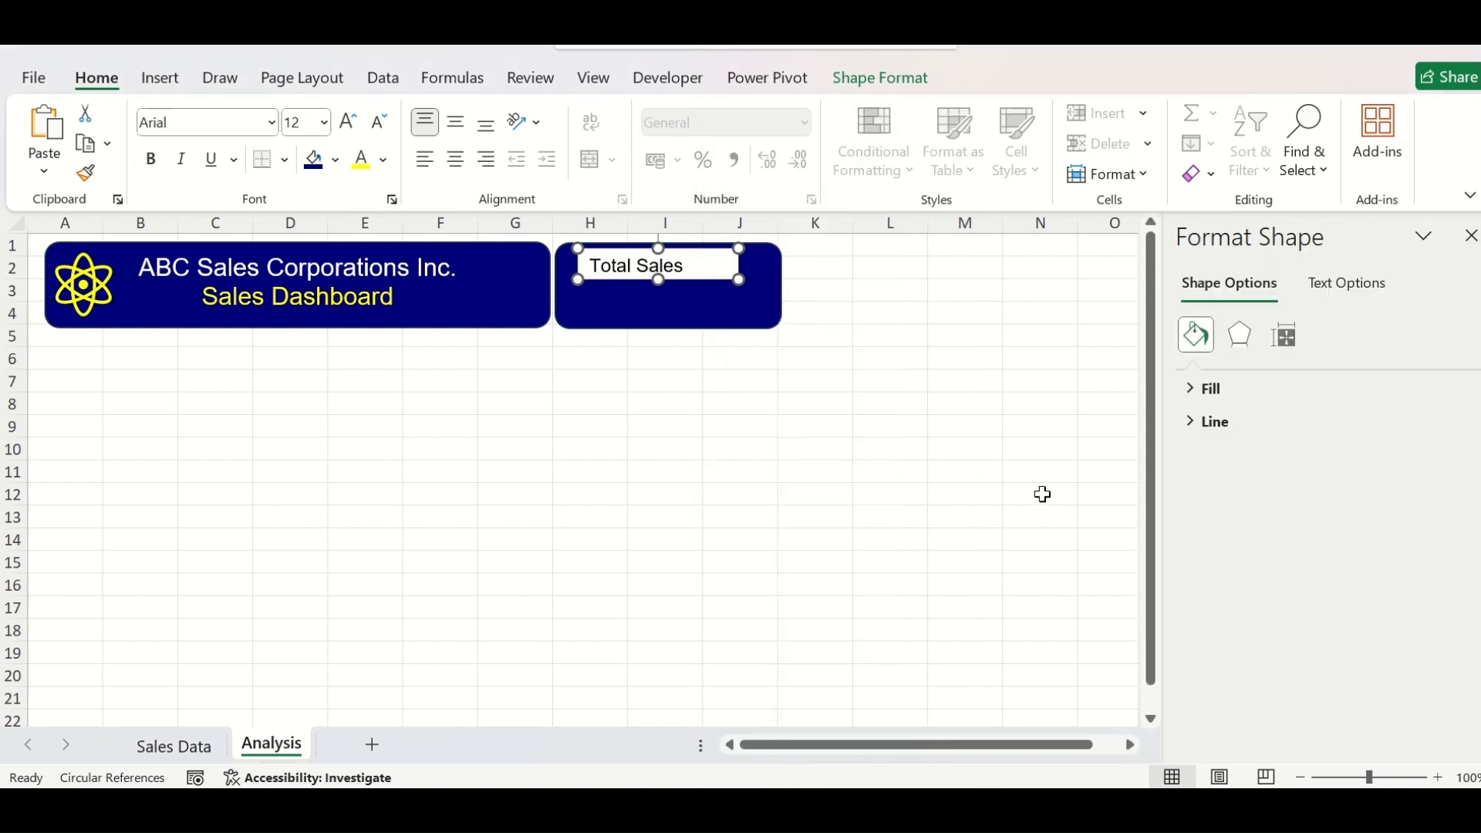
left_click(1212, 390)
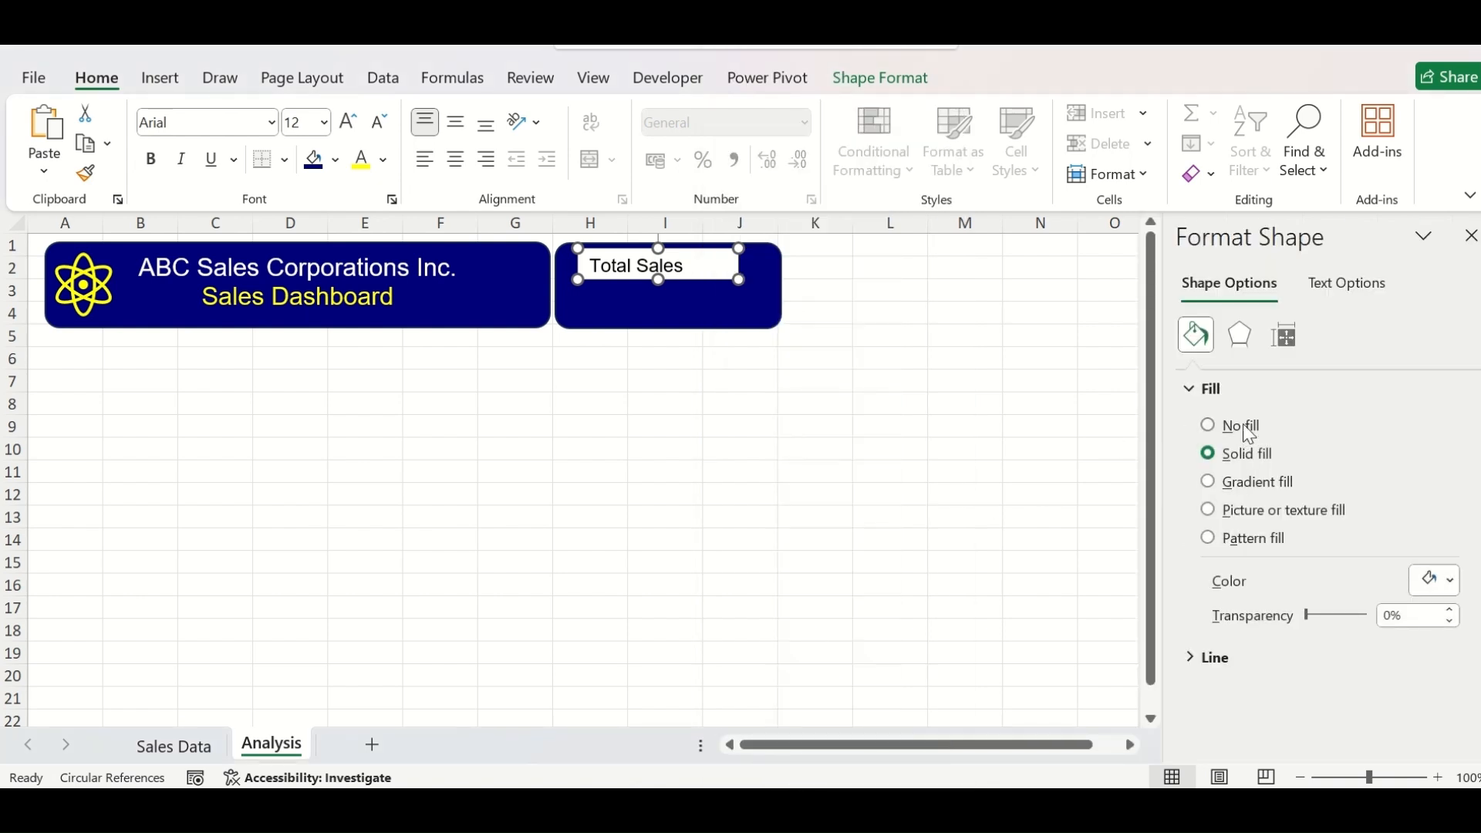
left_click(1249, 433)
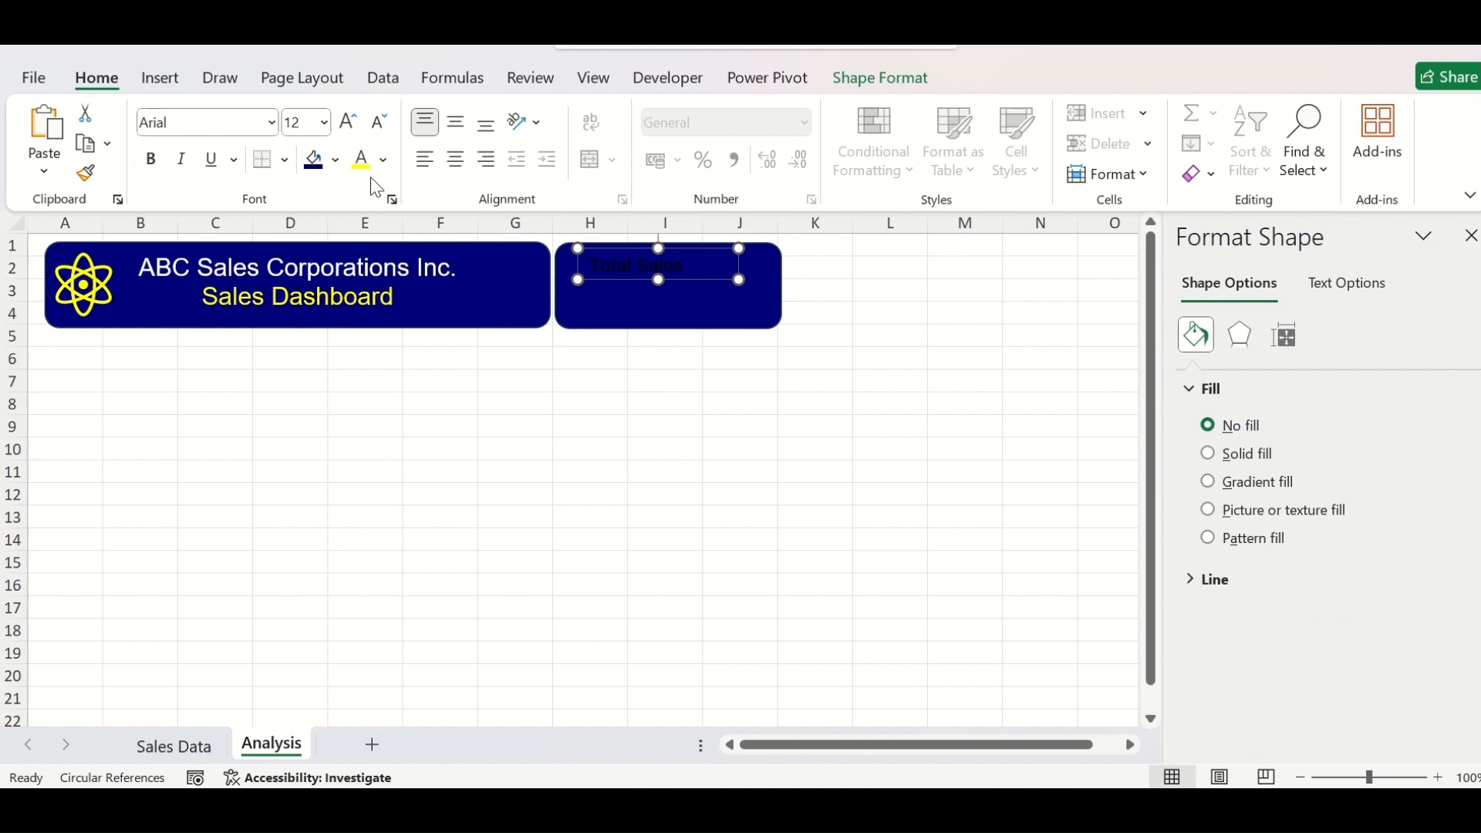
Step: Colour the Total Sales label white and enlarge its font to size 16
left_click(384, 160)
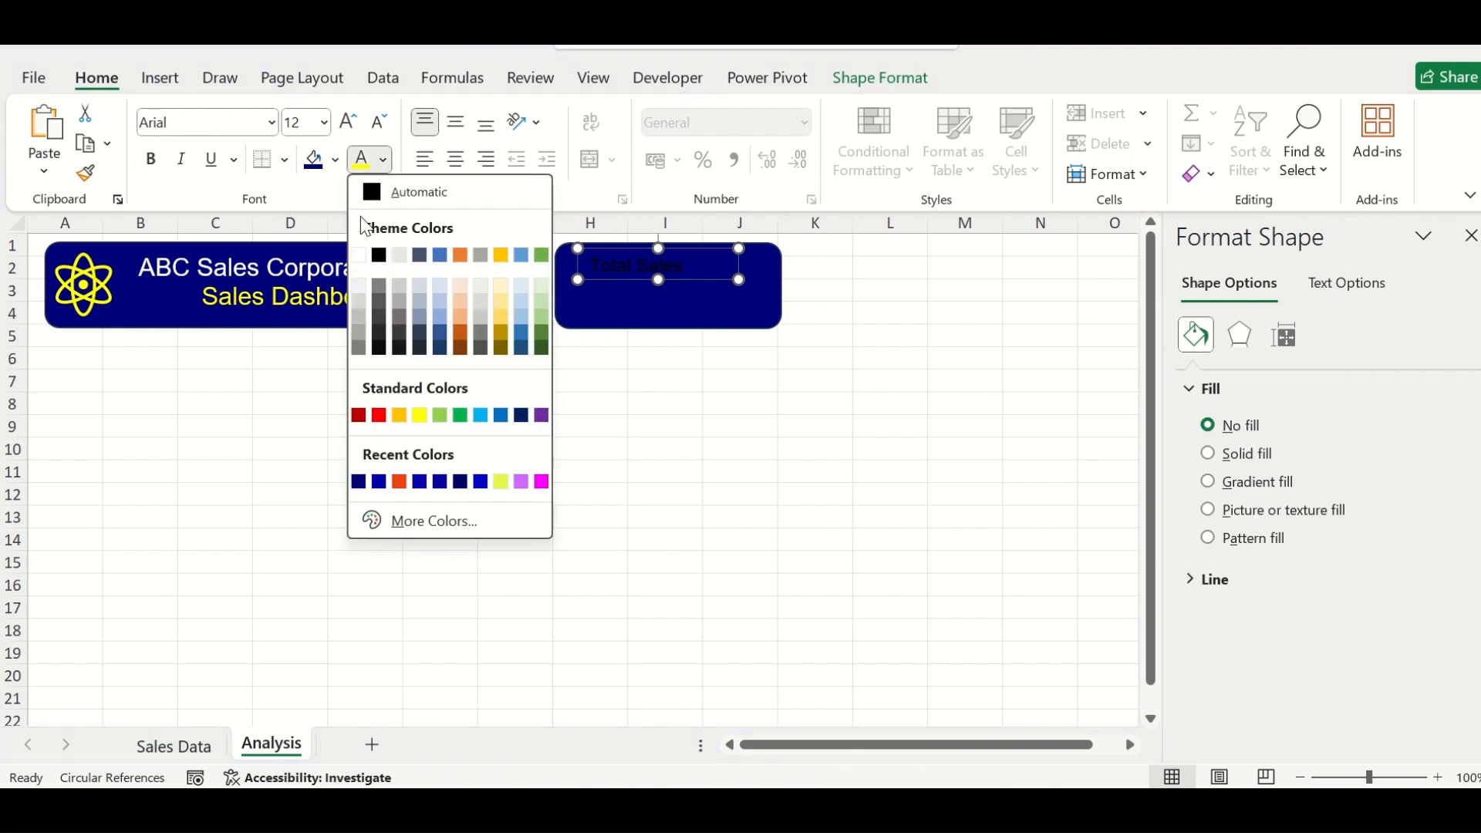
left_click(359, 255)
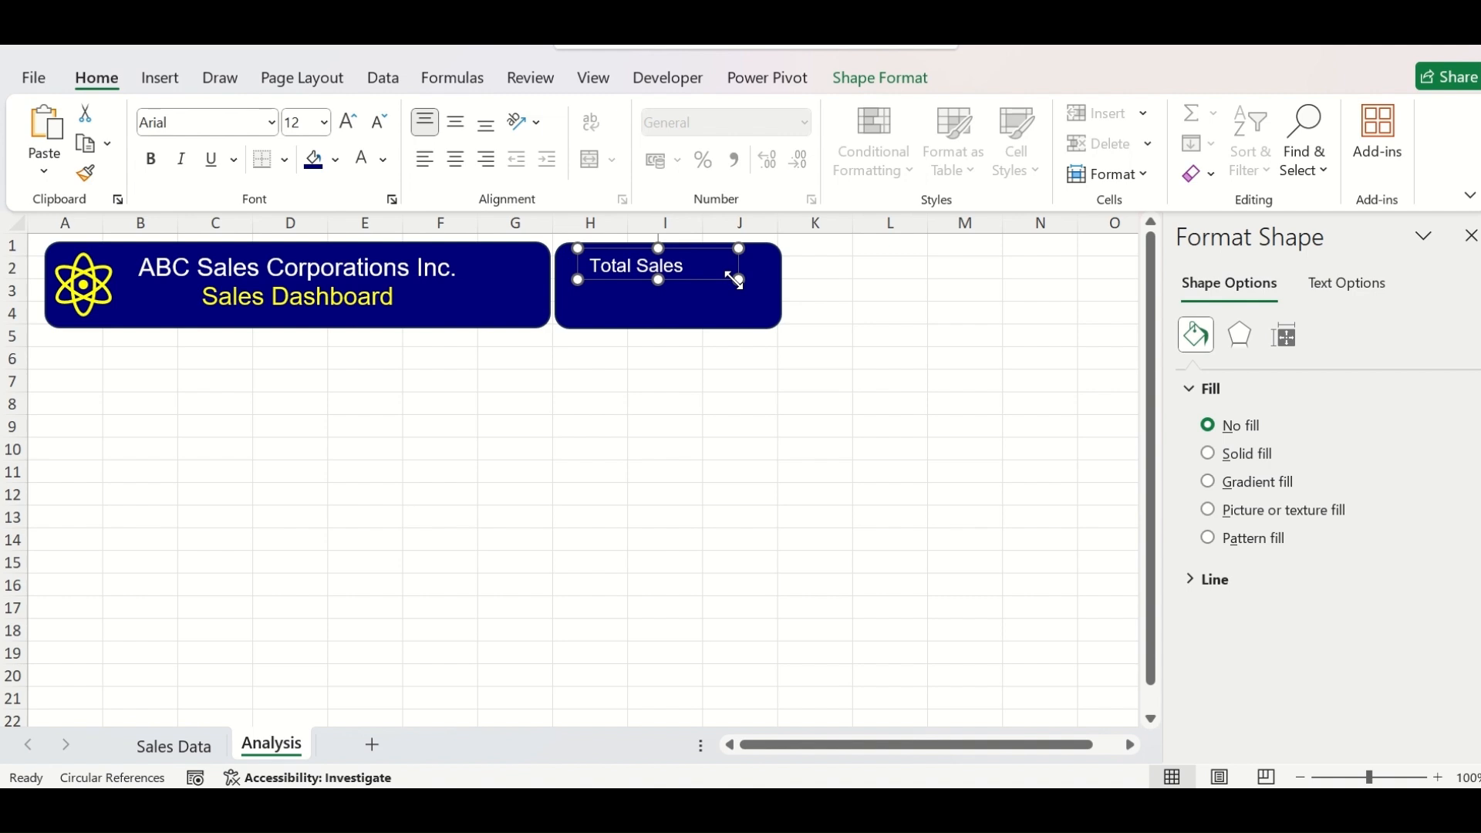
left_click(351, 124)
left_click(354, 125)
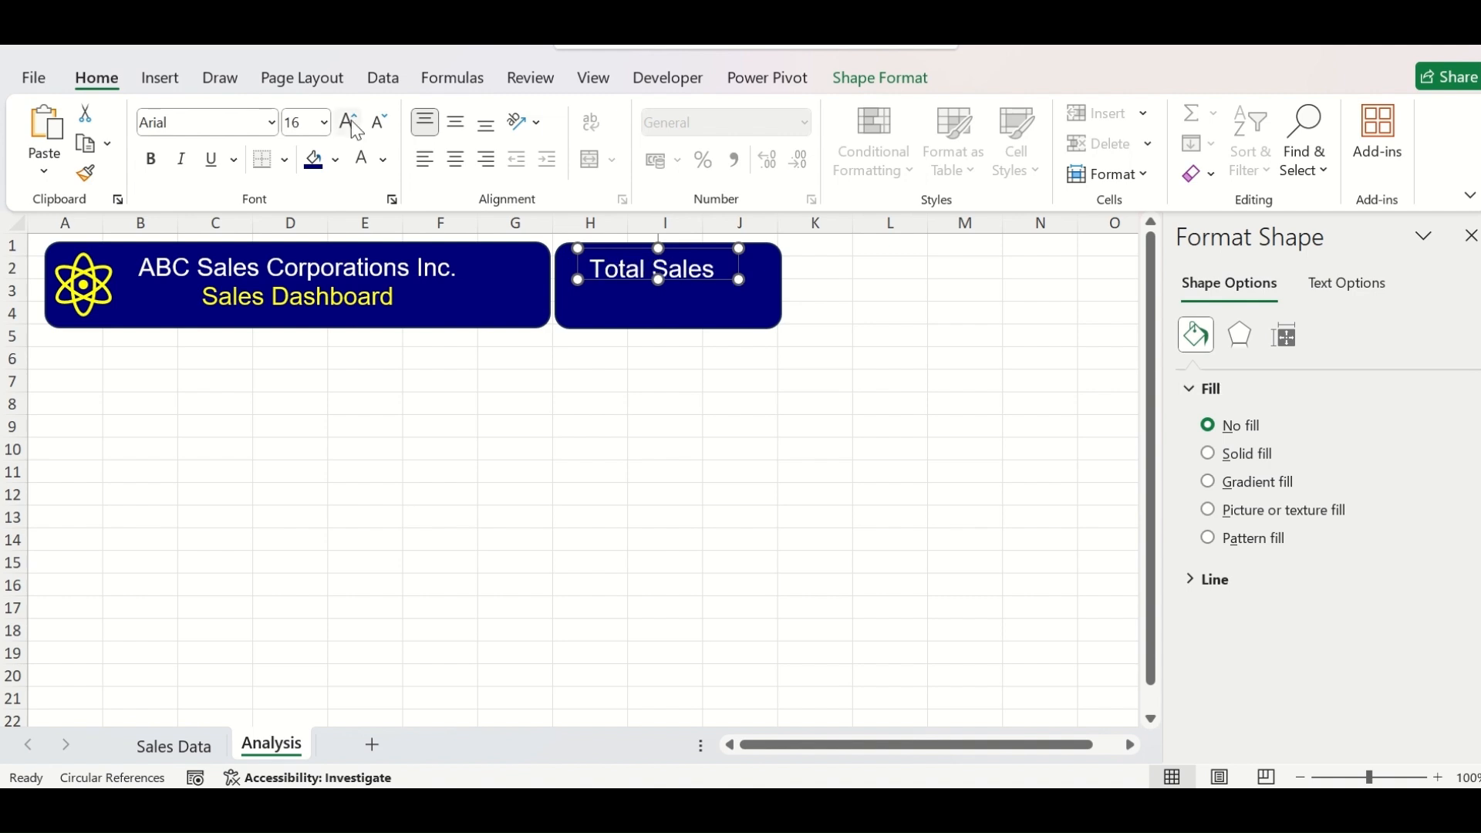
Step: Move the Total Sales label closer to the upper-left corner of its navy card
left_click(843, 334)
left_click(675, 275)
left_click_drag(600, 276, 589, 279)
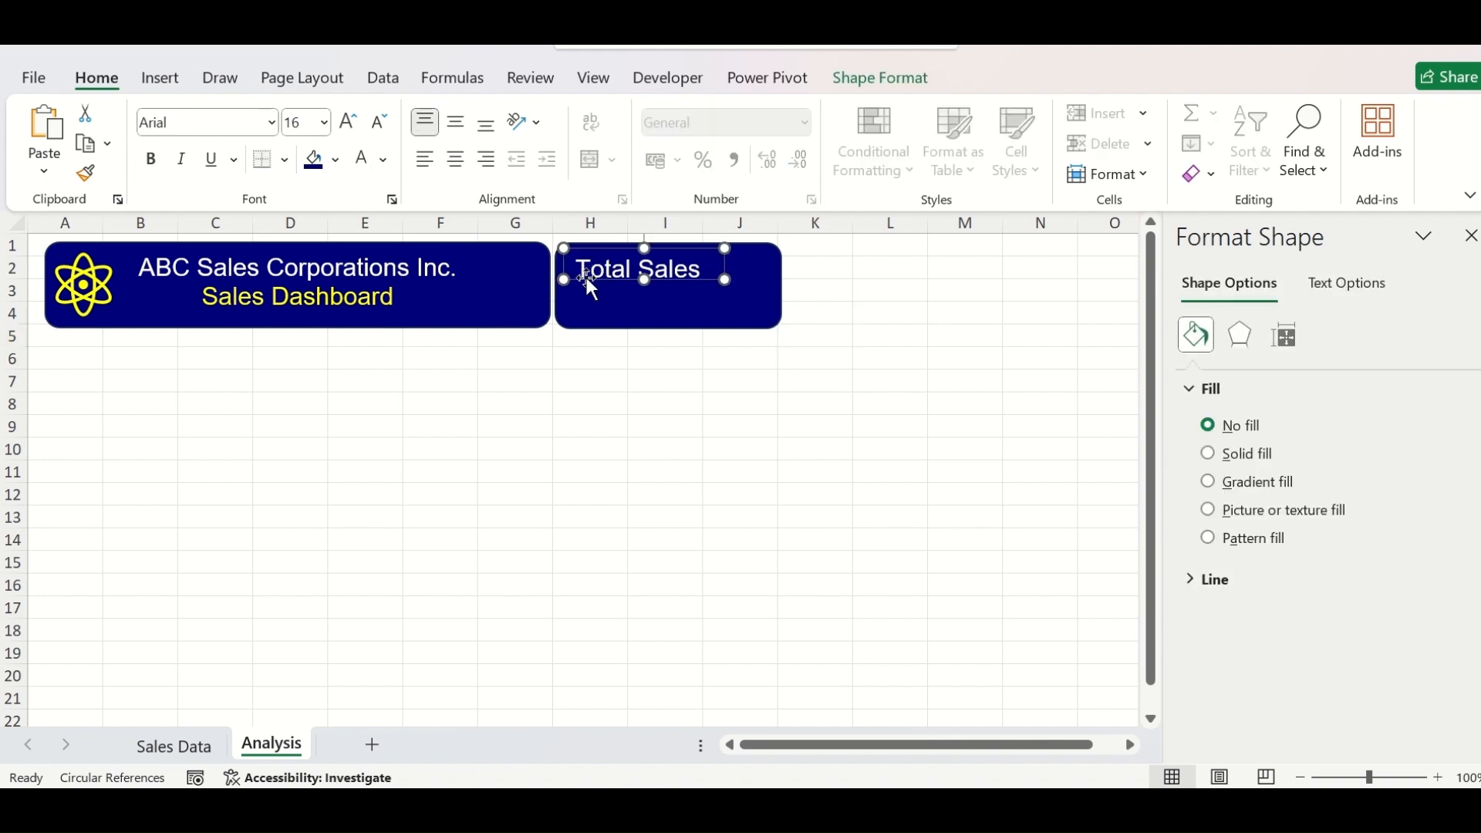
left_click(731, 354)
Step: Duplicate the Total Sales card together with its label four times and line the copies up in one row
left_click(693, 284)
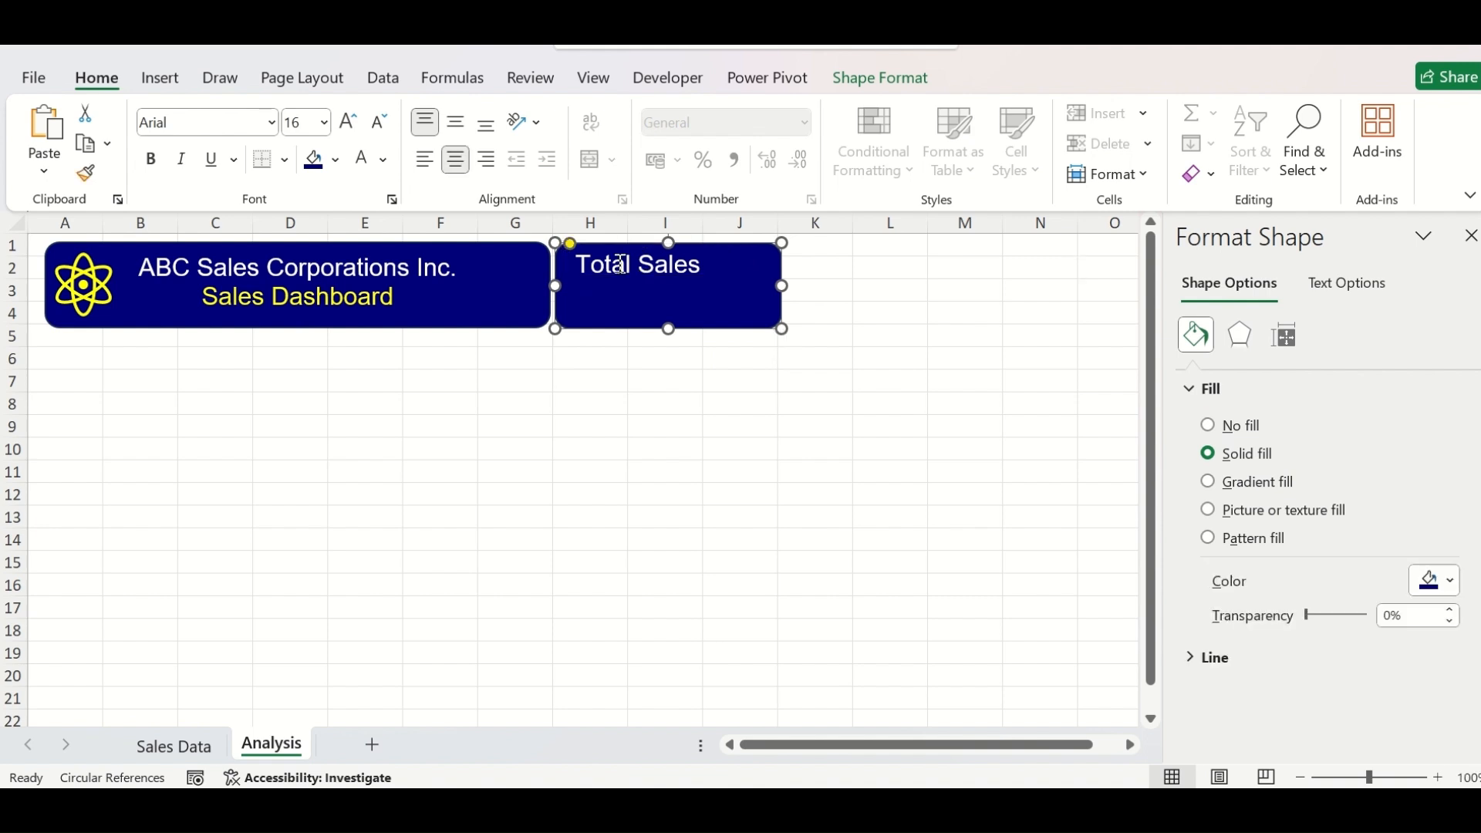
left_click(609, 265, "ctrl")
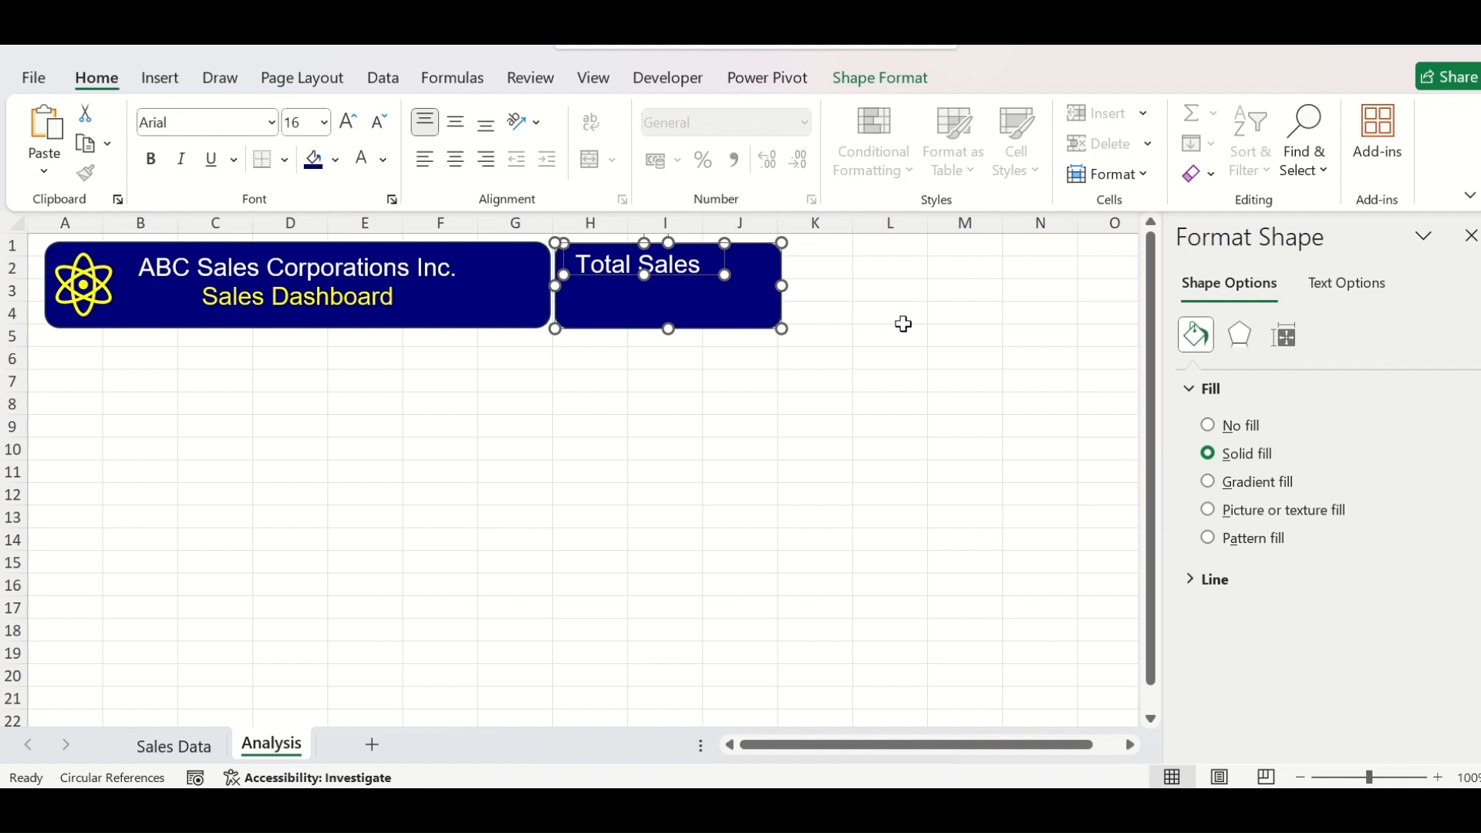
key("ctrl+d")
left_click_drag(746, 347, 1330, 340)
key("ctrl+d")
key("ctrl+d")
key("ctrl+d")
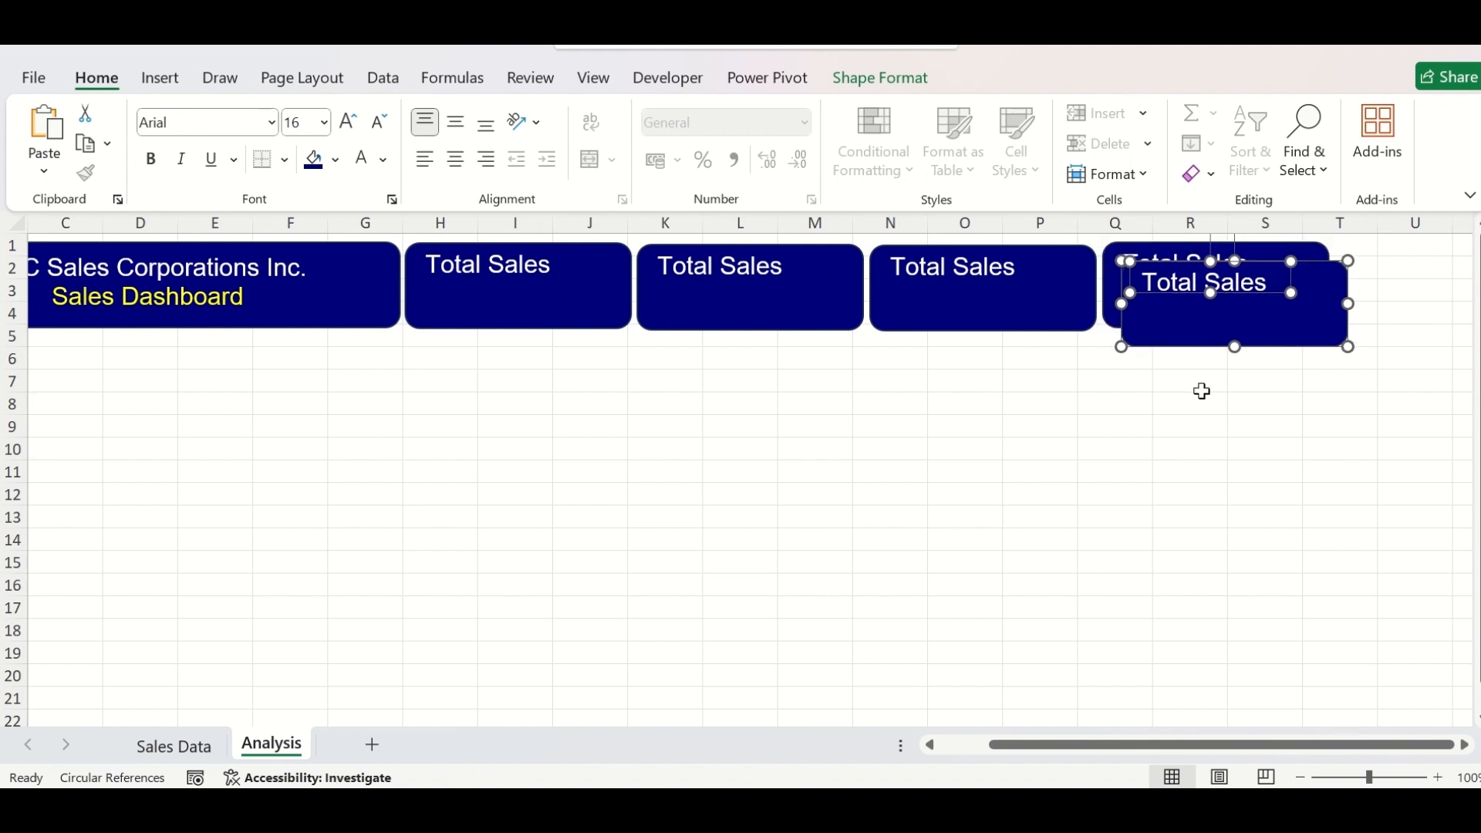
left_click_drag(1197, 350, 1284, 332)
left_click_drag(1380, 319, 1403, 323)
Step: Narrow all five navy cards together to about 4.53 cm wide
left_click(1205, 322, "shift")
left_click(973, 324, "shift")
left_click(739, 324, "shift")
left_click(546, 321, "shift")
left_click_drag(627, 279, 606, 279)
Step: Shift the four duplicated cards and their labels towards the first card, leaving small even gaps out to column U
left_click(739, 381)
left_click_drag(760, 291, 734, 291)
left_click(968, 269)
left_click_drag(1009, 317, 965, 317)
left_click_drag(1137, 322, 1060, 322)
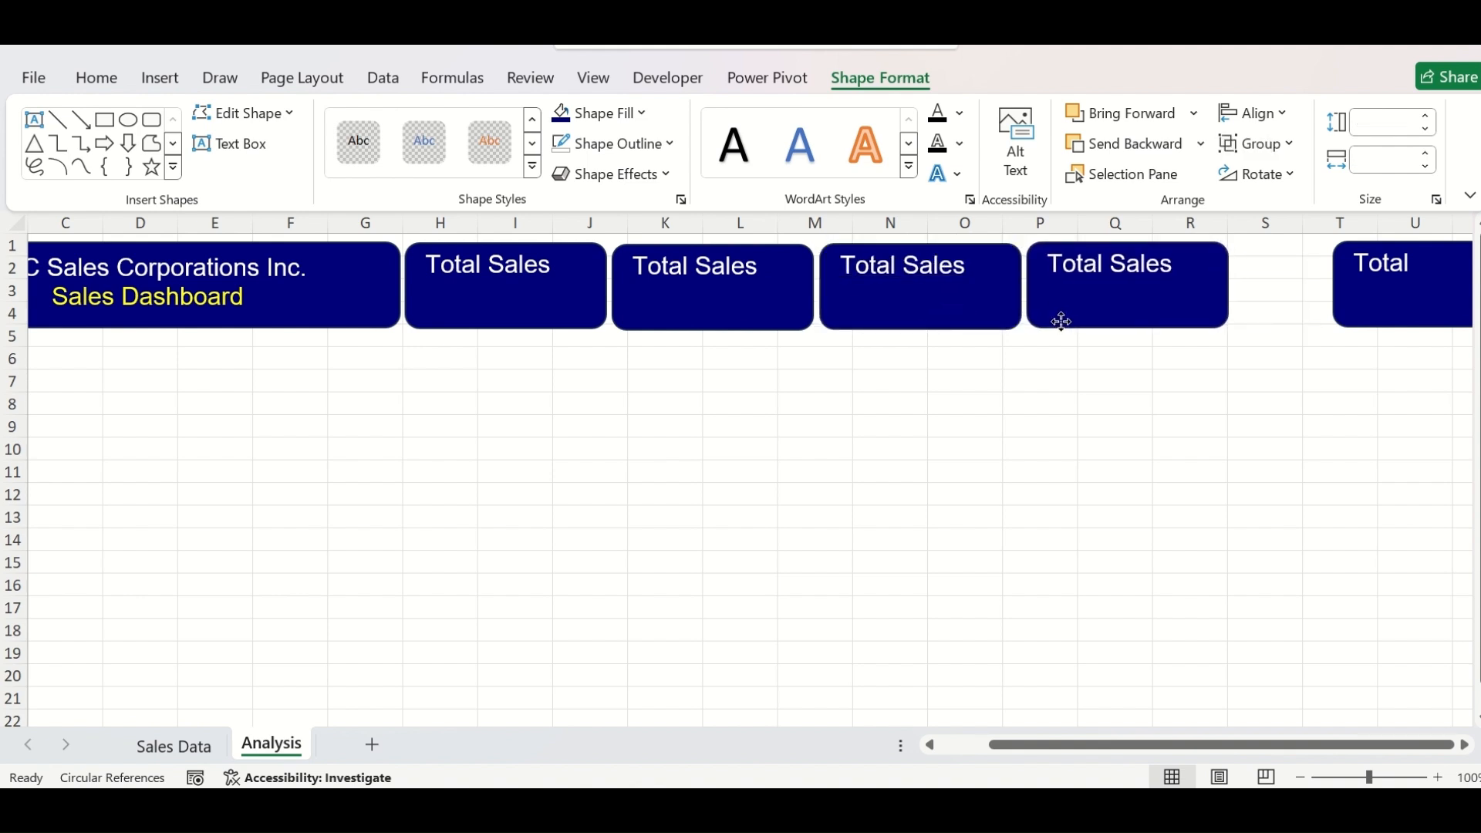
left_click(1362, 301)
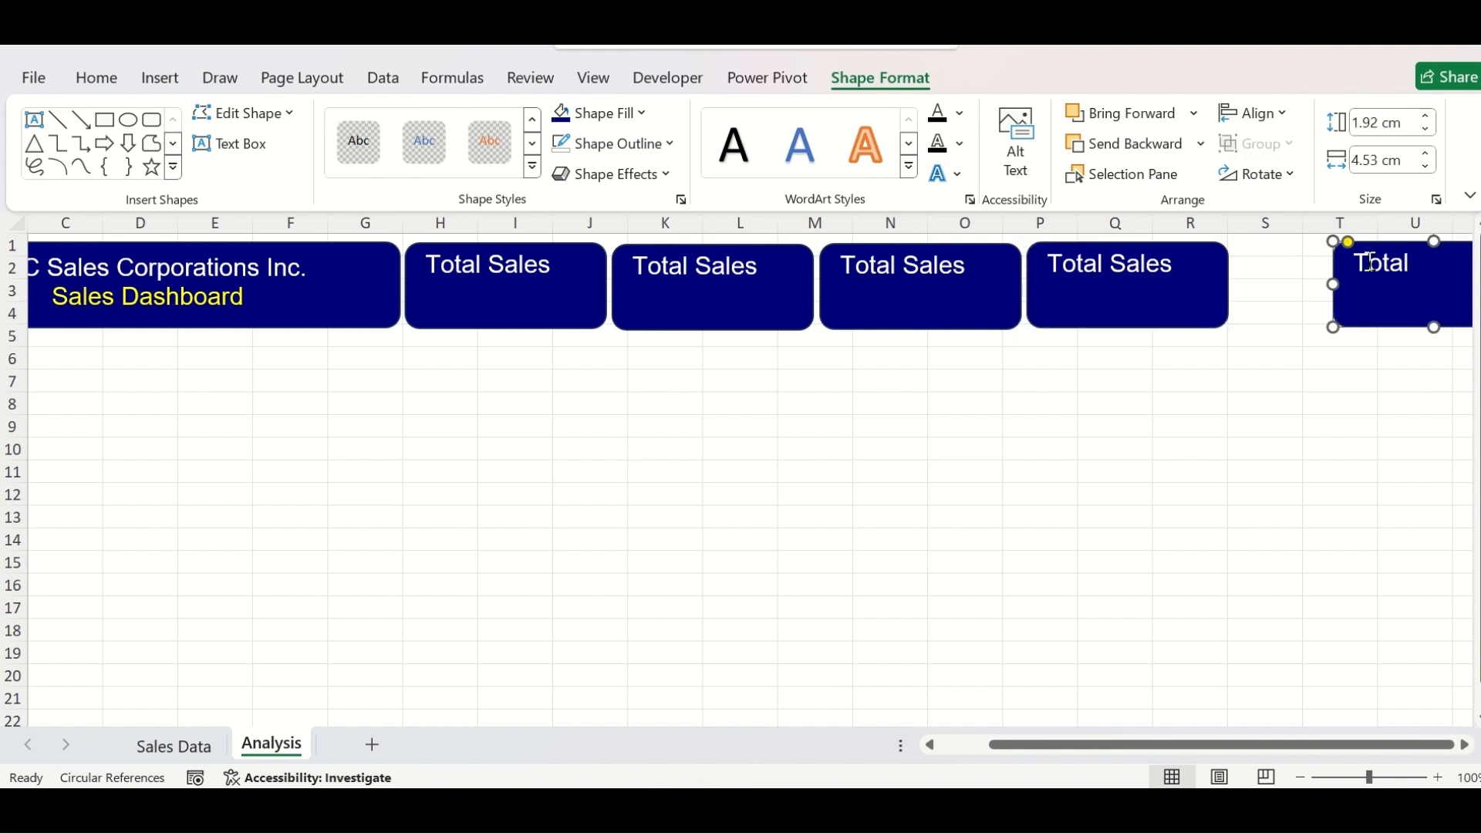
left_click_drag(1398, 323, 1296, 324)
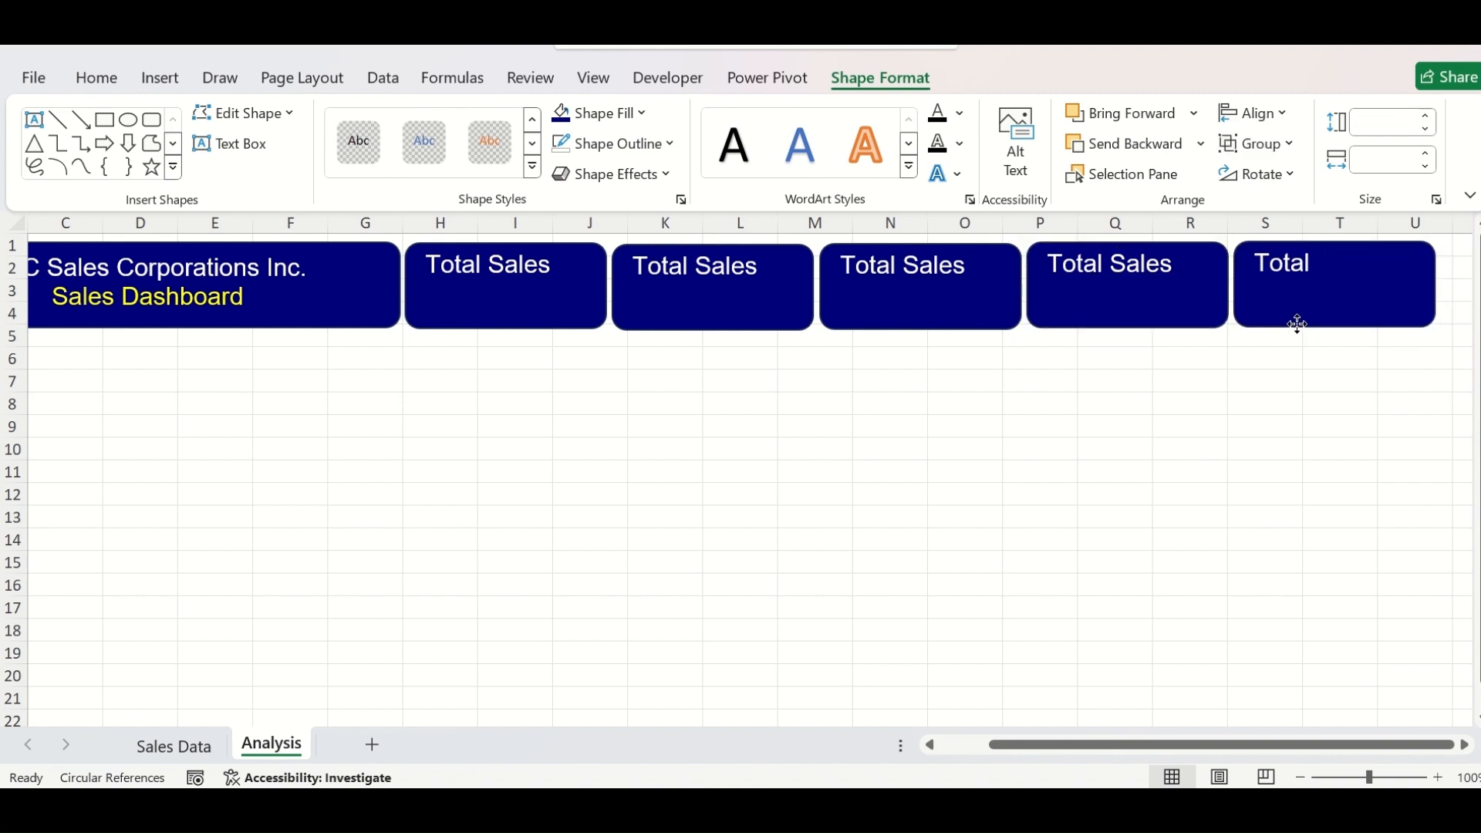
left_click(1040, 449)
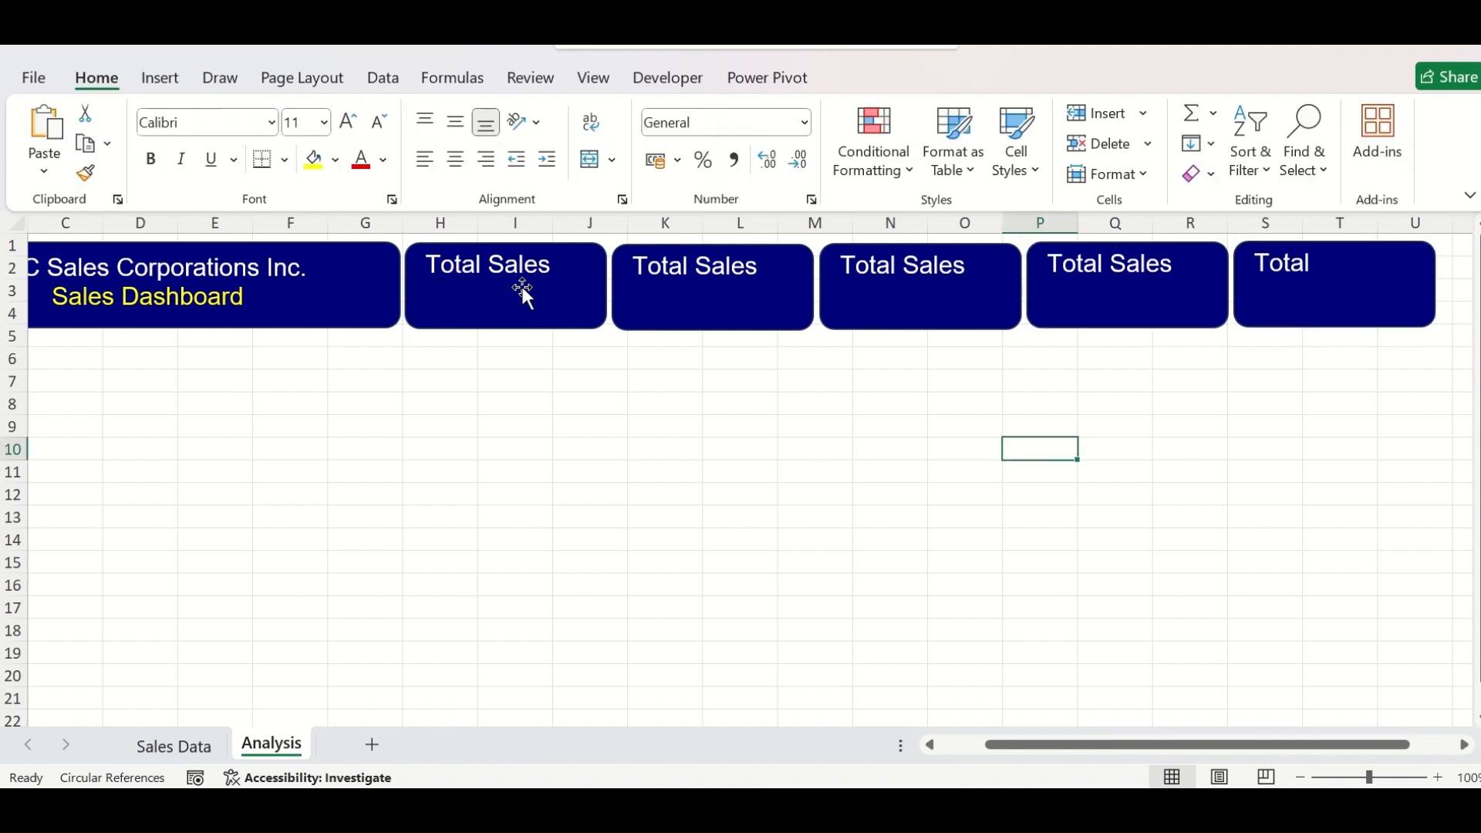
Step: Change the second card's label to "Total Margin" and widen its text box to fit on one line
double_click(726, 268)
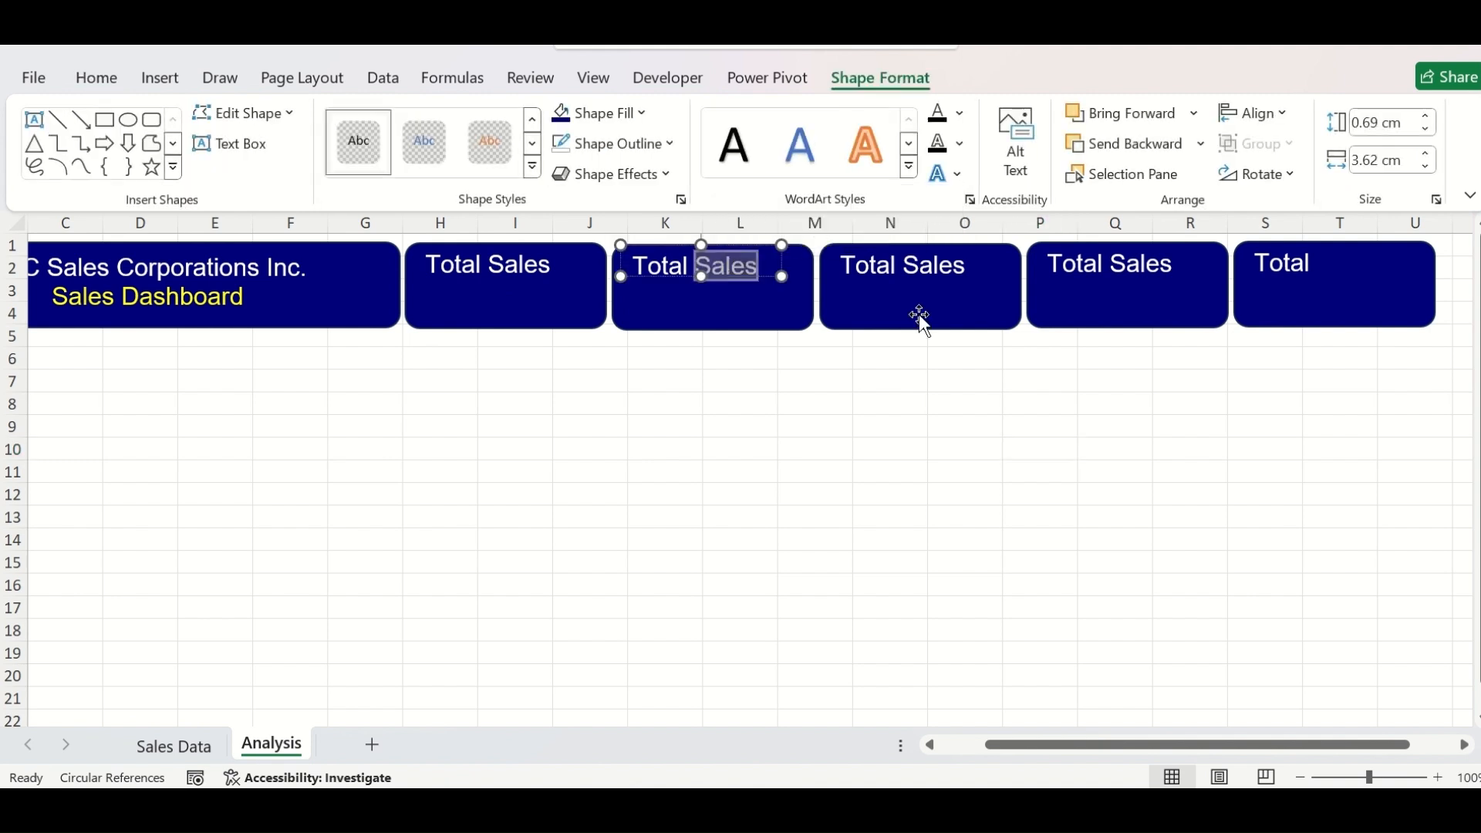
type("Margin")
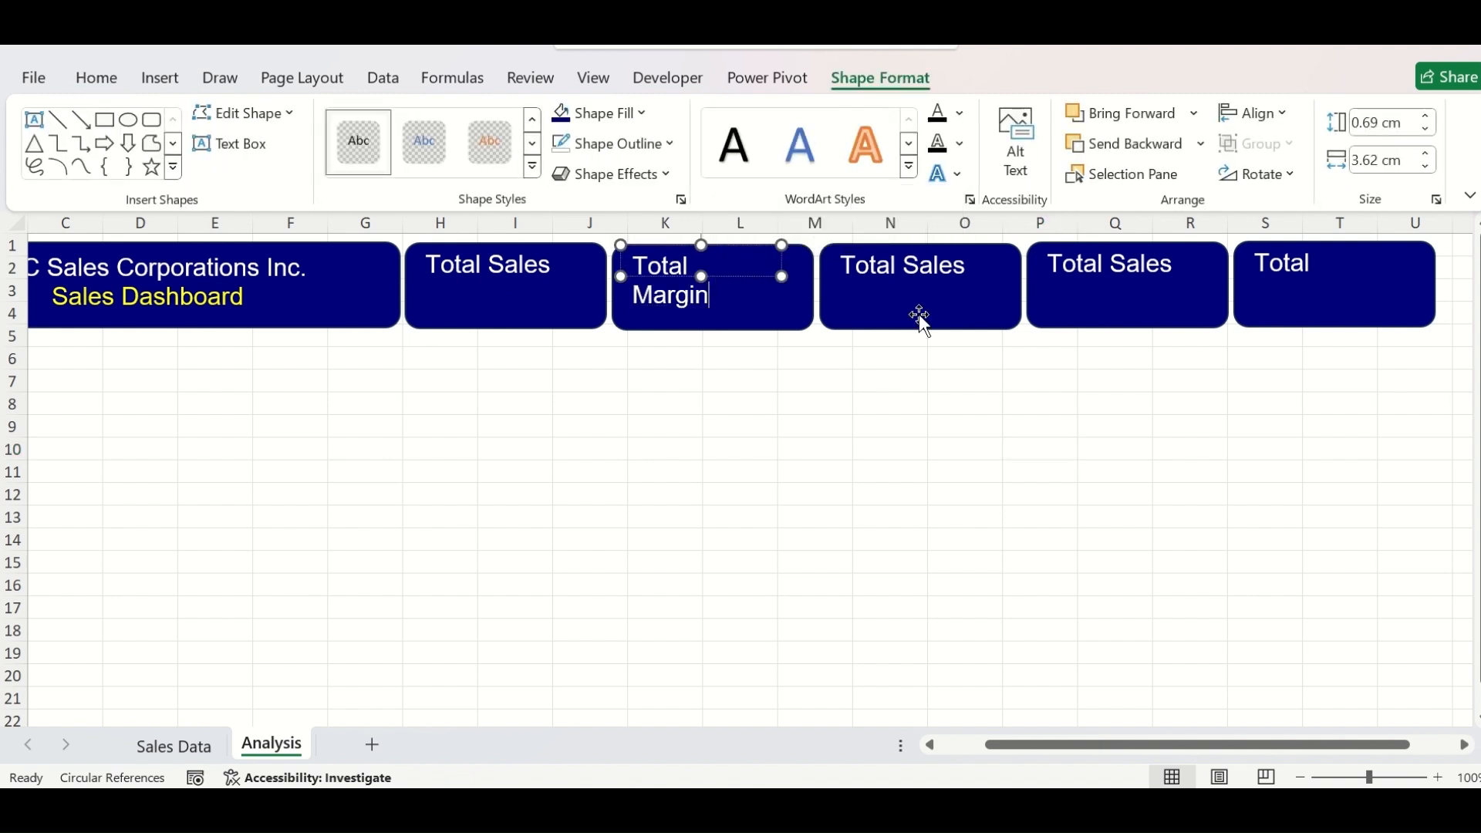
left_click_drag(784, 268, 806, 280)
Step: Replace the third card's label with "Margin %"
left_click(908, 273)
double_click(908, 271)
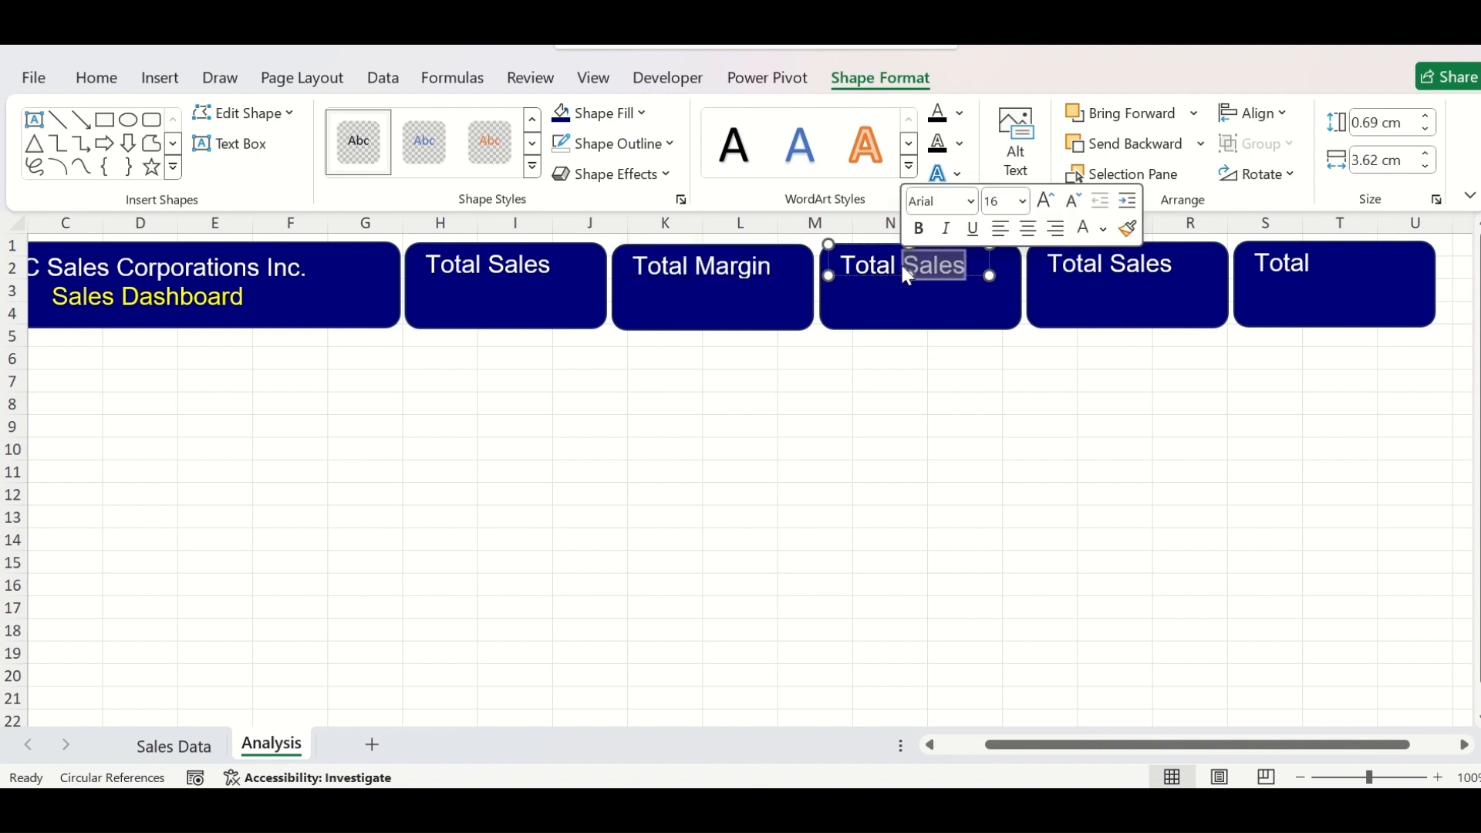
key("BackSpace")
key("BackSpace")
key("BackSpace")
key("BackSpace")
key("BackSpace")
key("BackSpace")
type("Margin %")
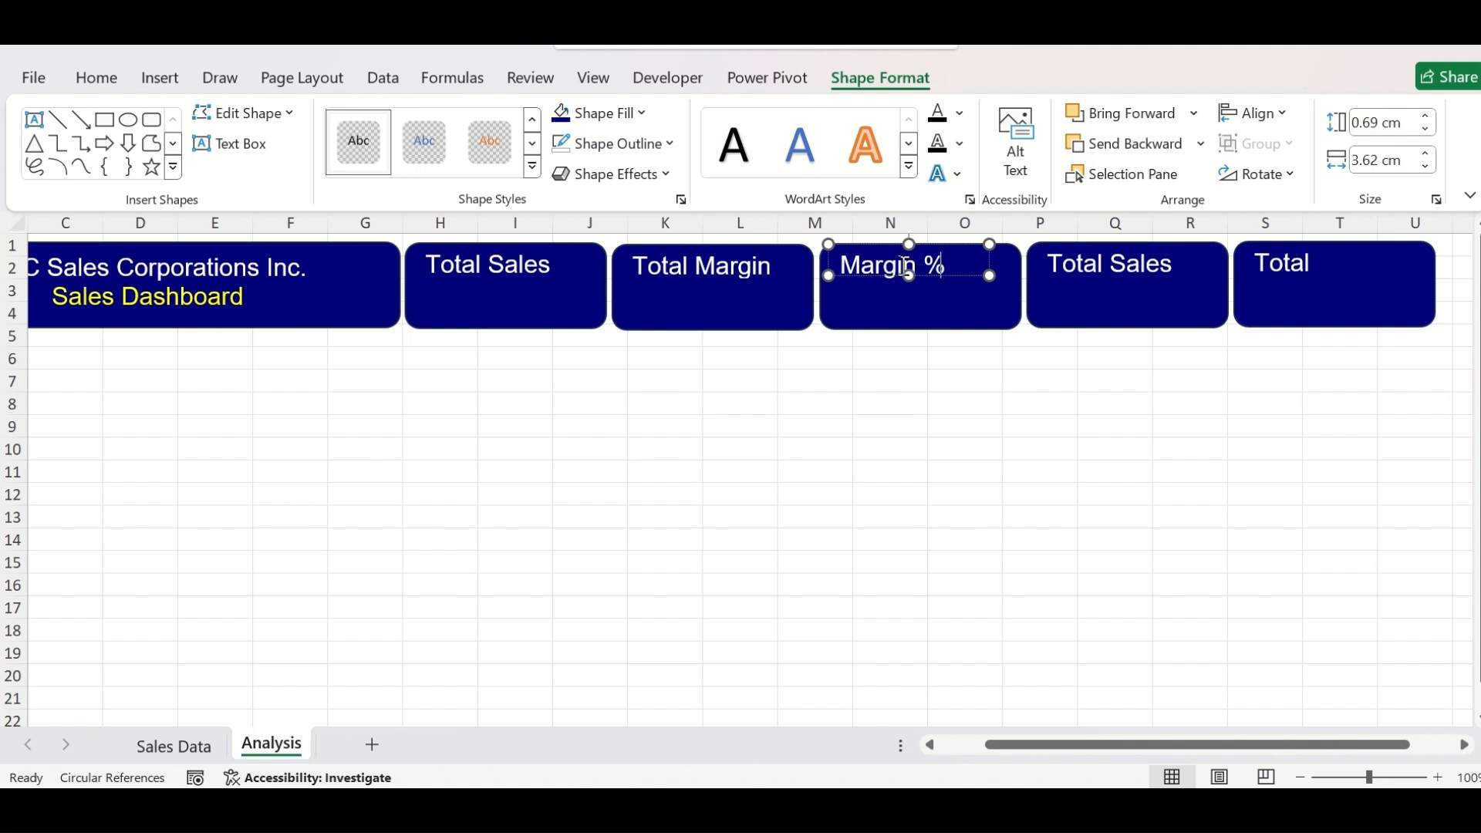
Step: Replace the fourth card's label with "Units Sold"
left_click(1091, 273)
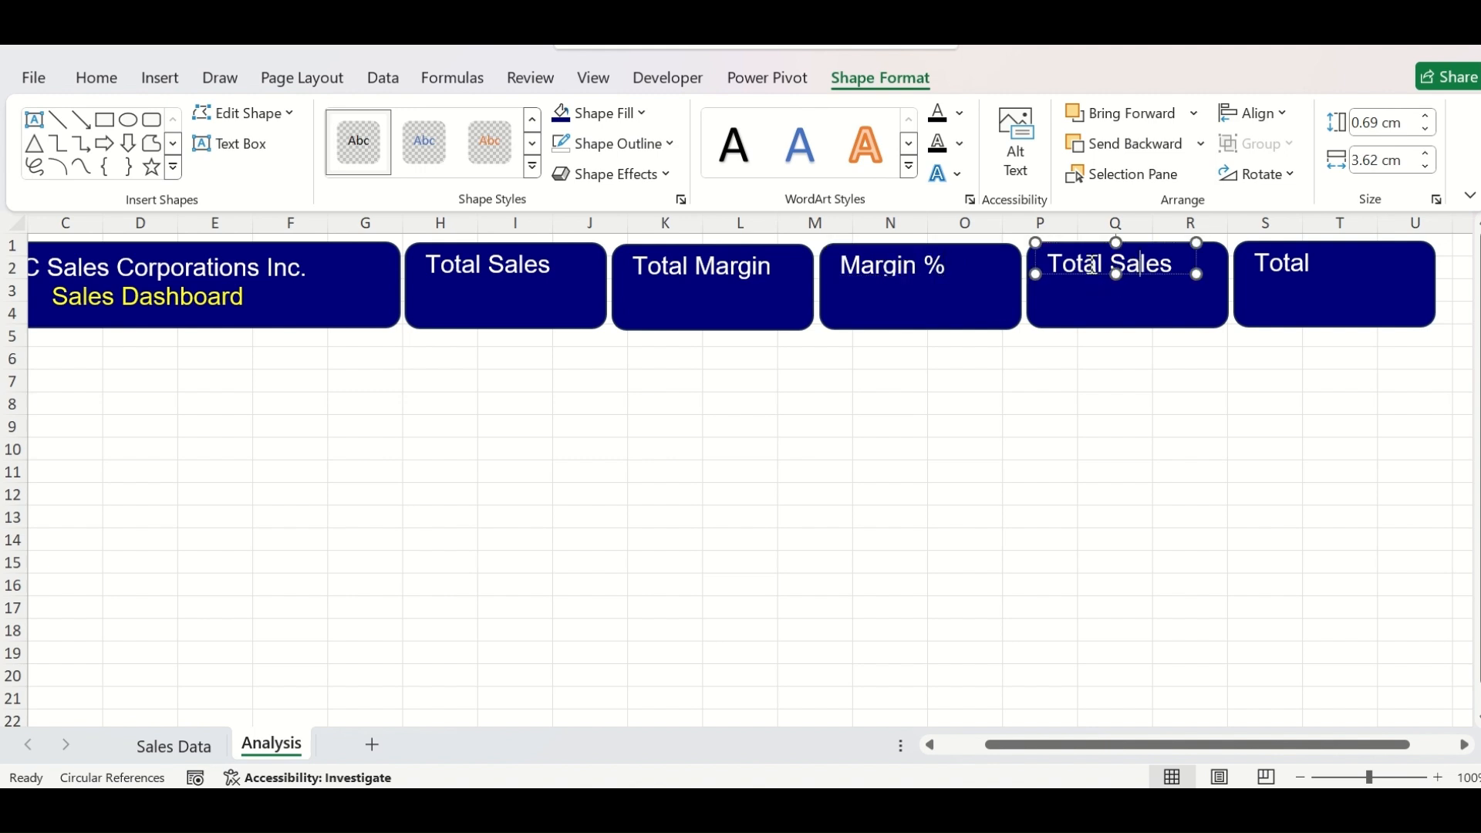
triple_click(1091, 270)
type("Units Sold")
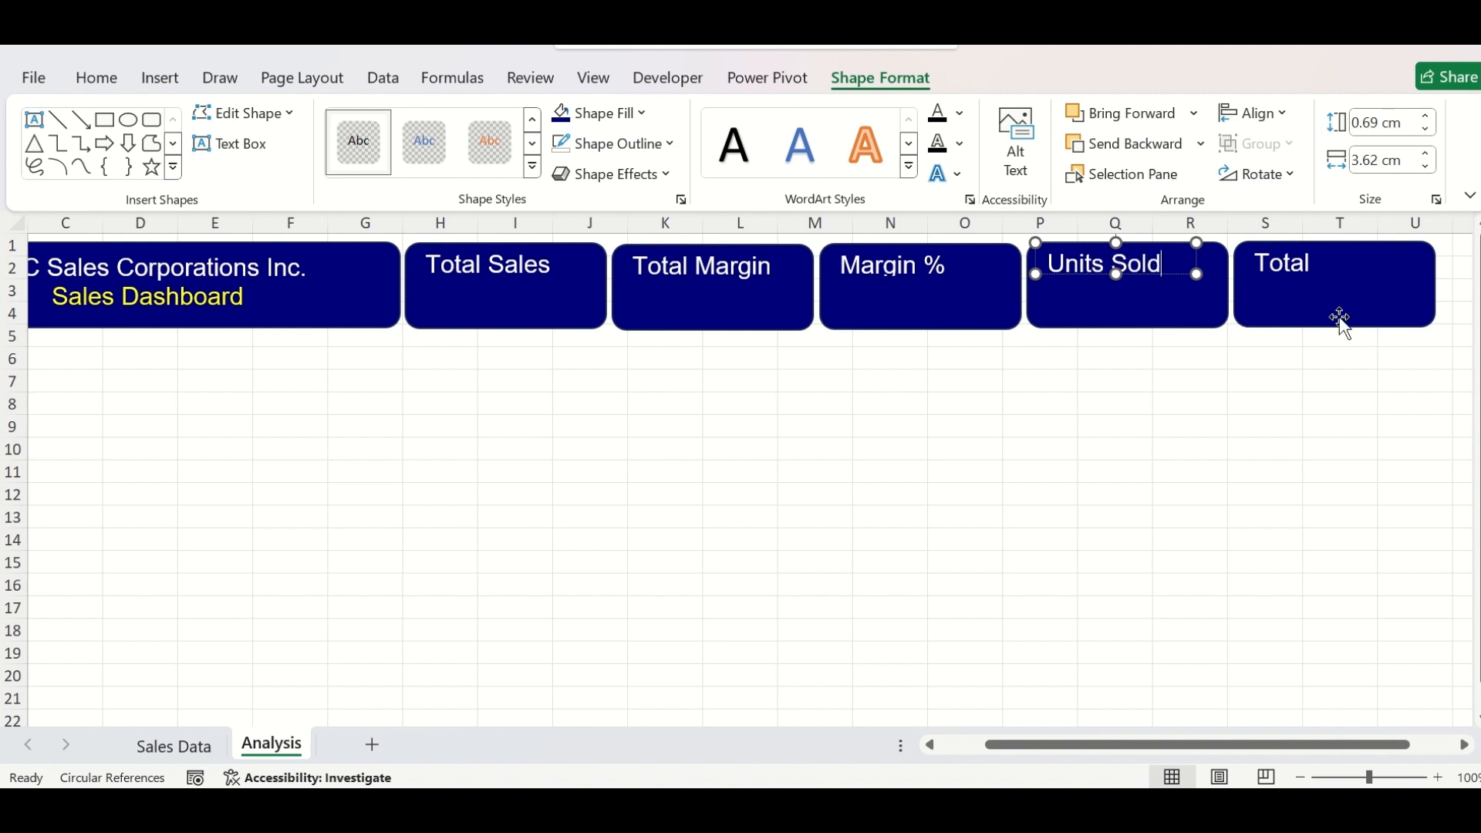
Step: Label the fifth card "No. of Transactions", widening its text box and reducing the font size to fit on one line
triple_click(1296, 256)
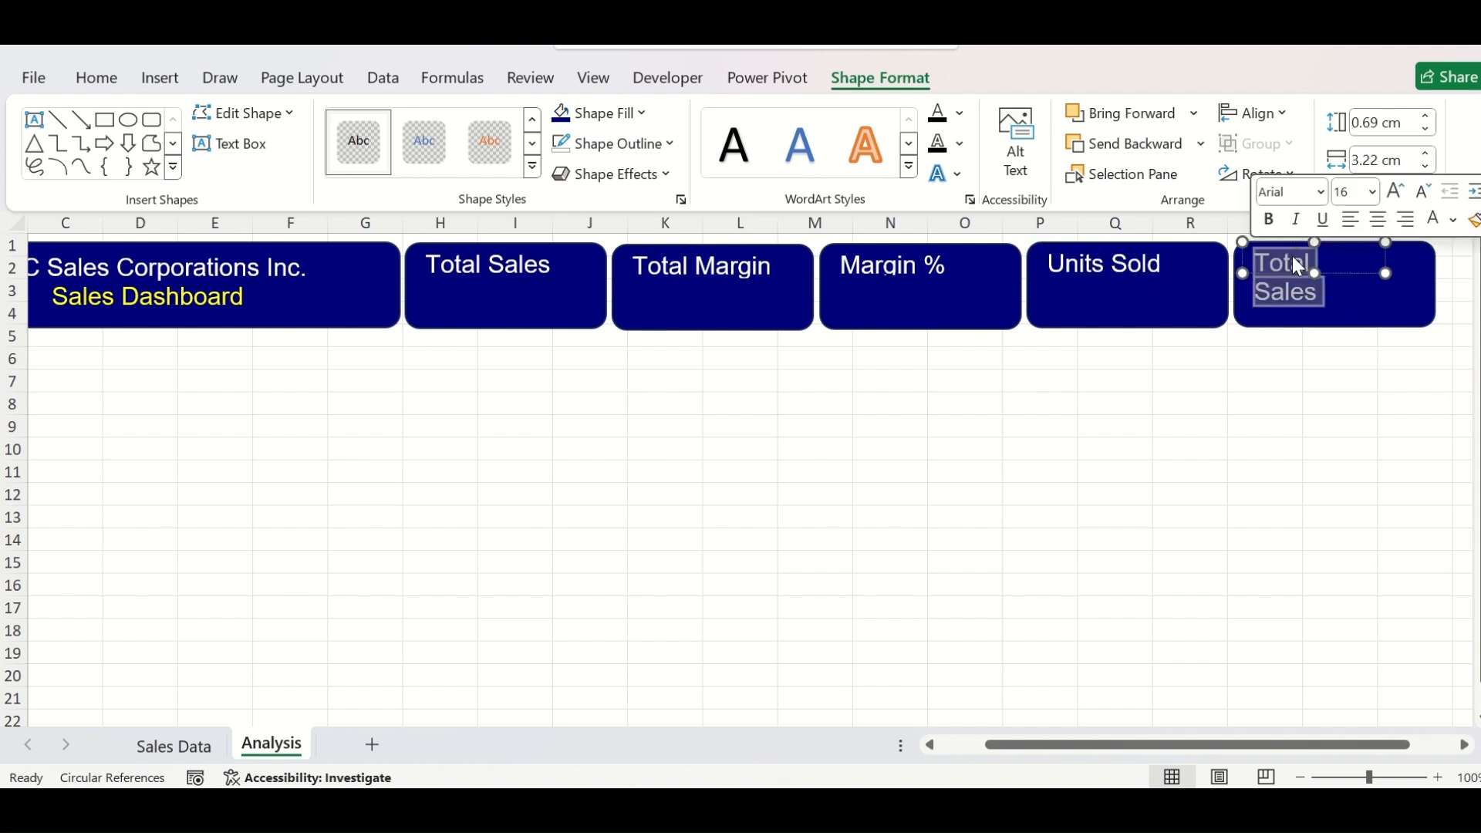
type("No. of")
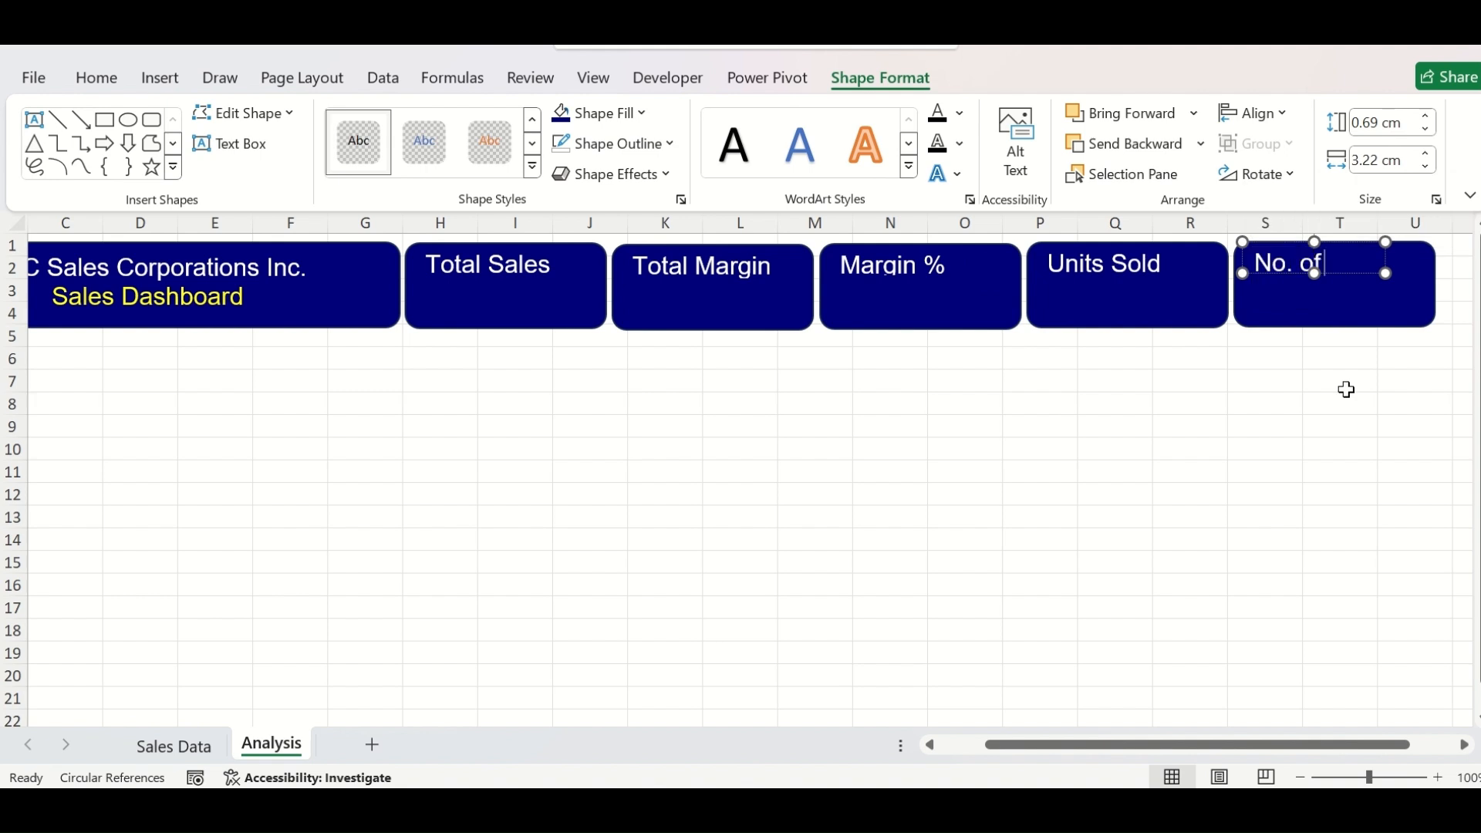
type(" Transactions")
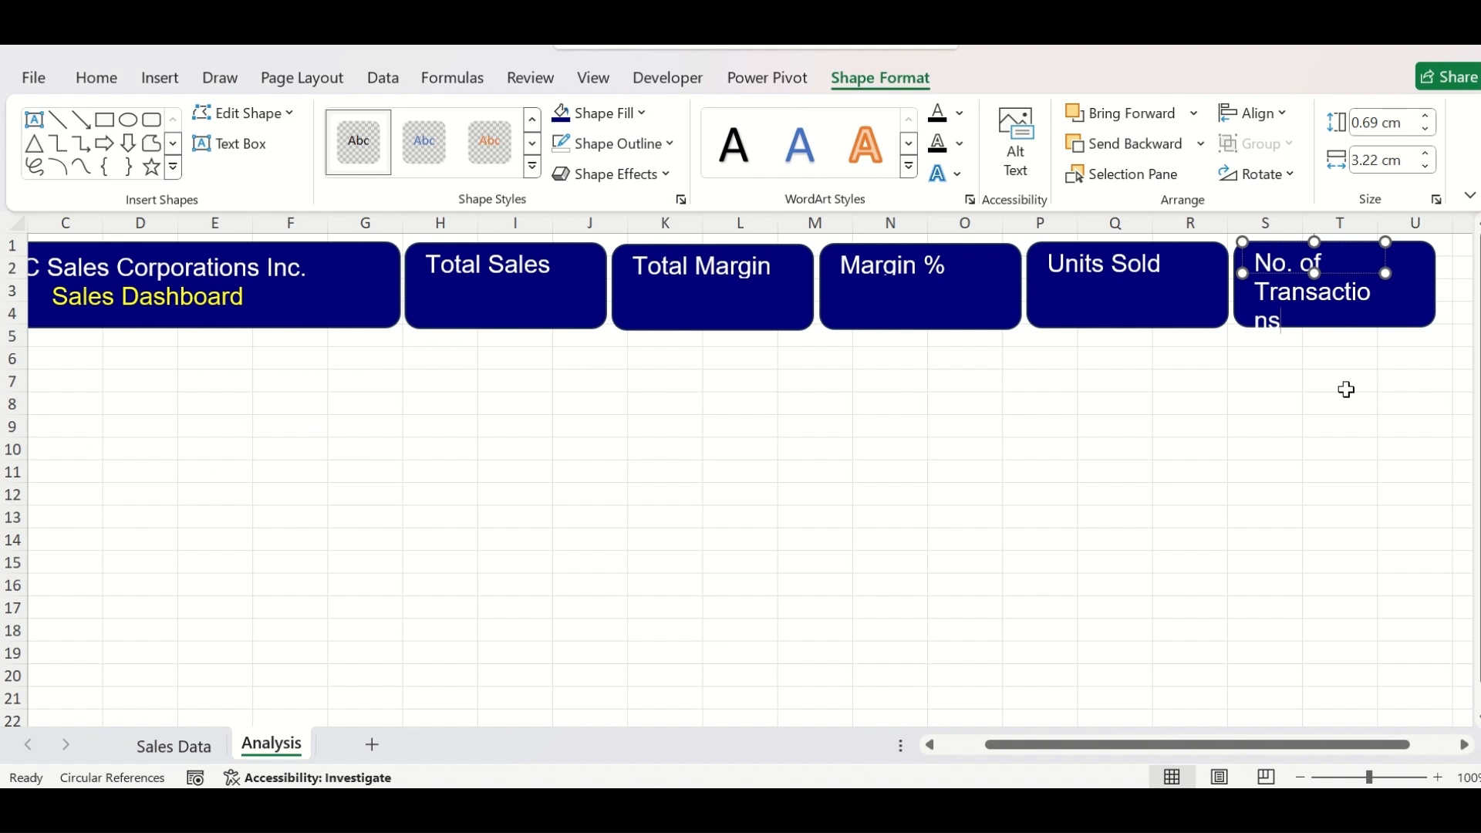
left_click(107, 79)
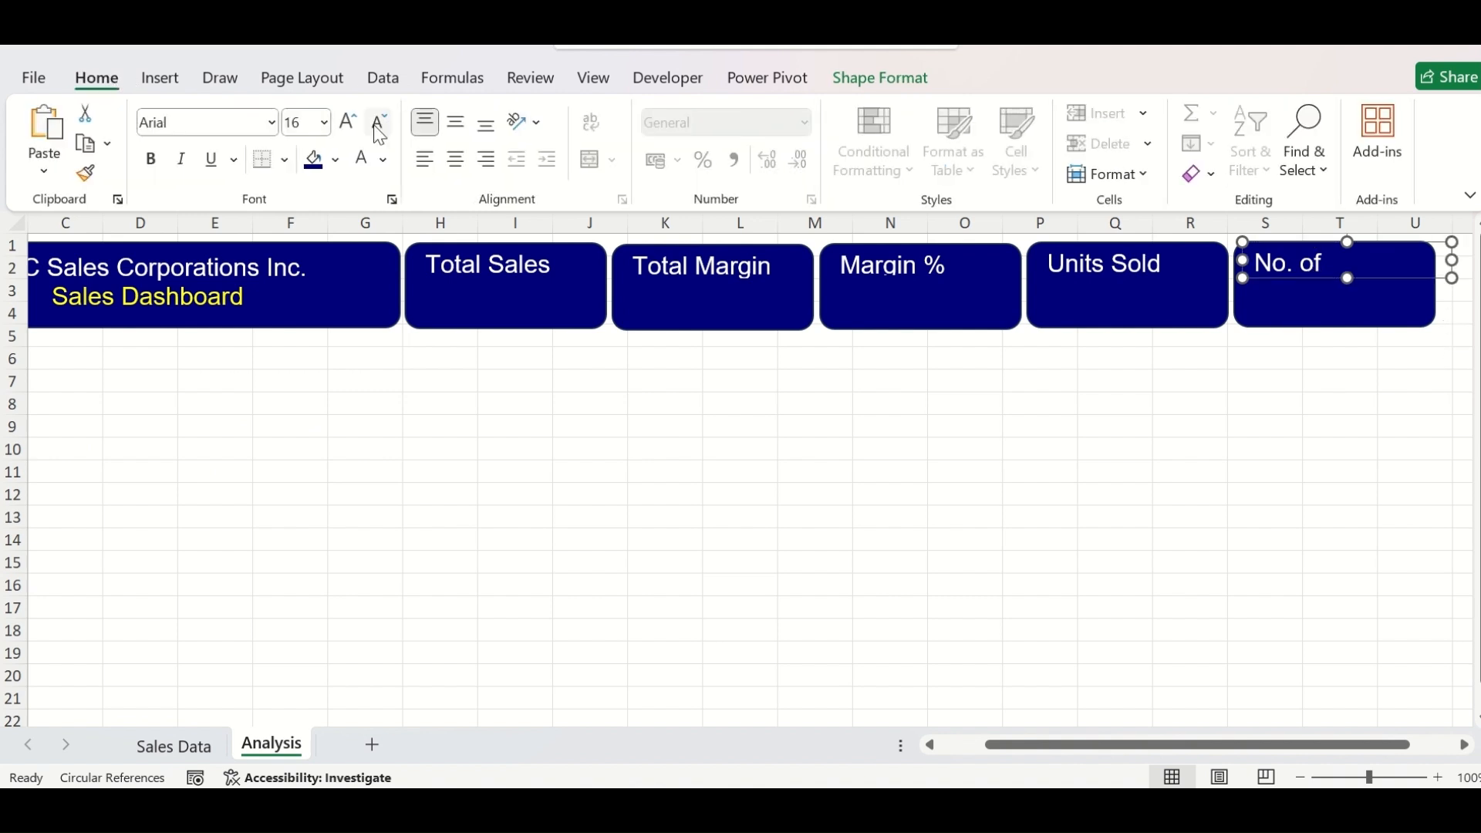
left_click(377, 124)
left_click(377, 124)
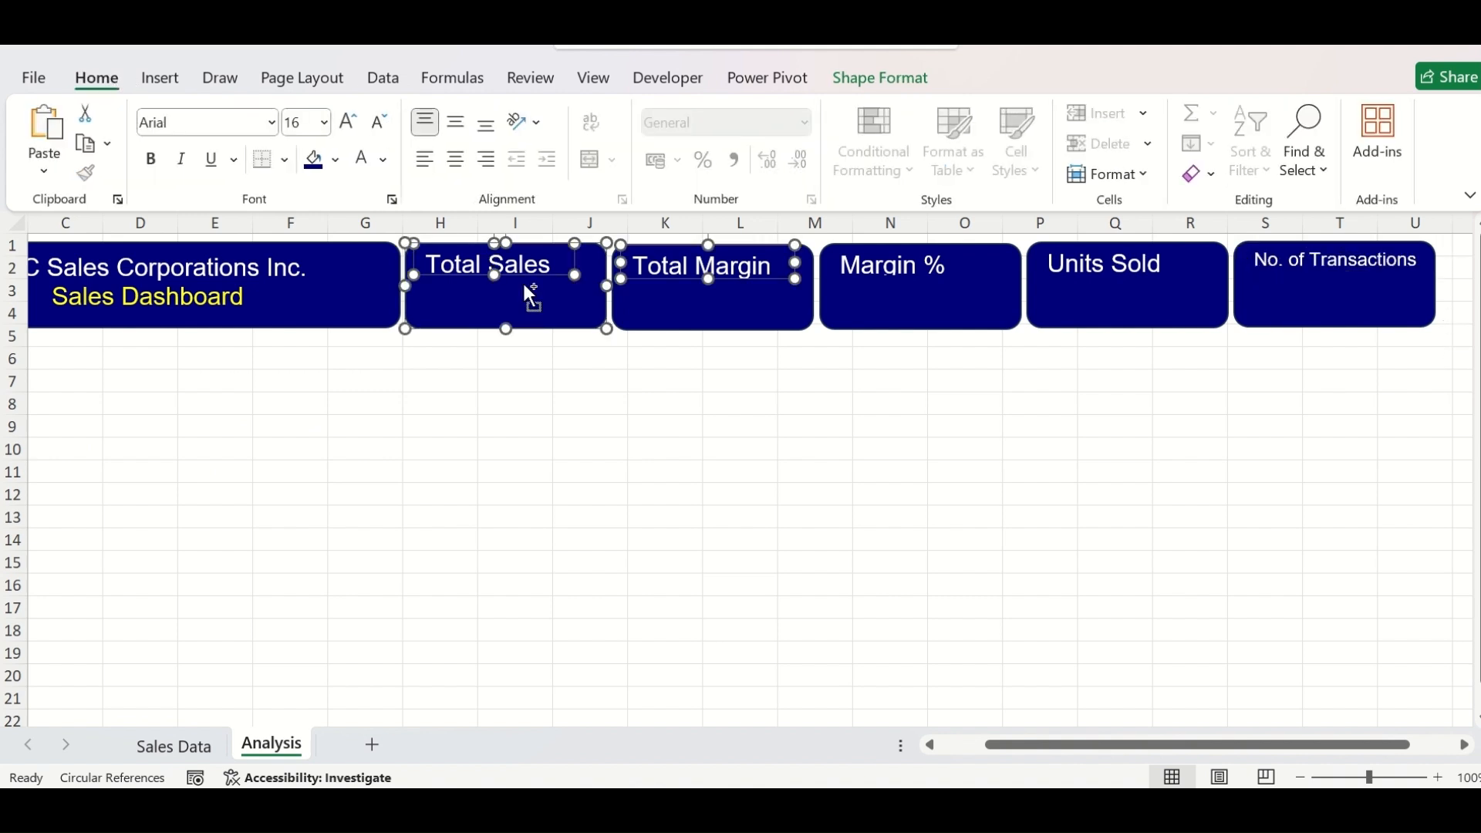
Step: Set the font size of all five KPI card labels to 12.5
left_click(530, 293, "ctrl")
left_click(875, 263, "ctrl")
left_click(1120, 266, "ctrl")
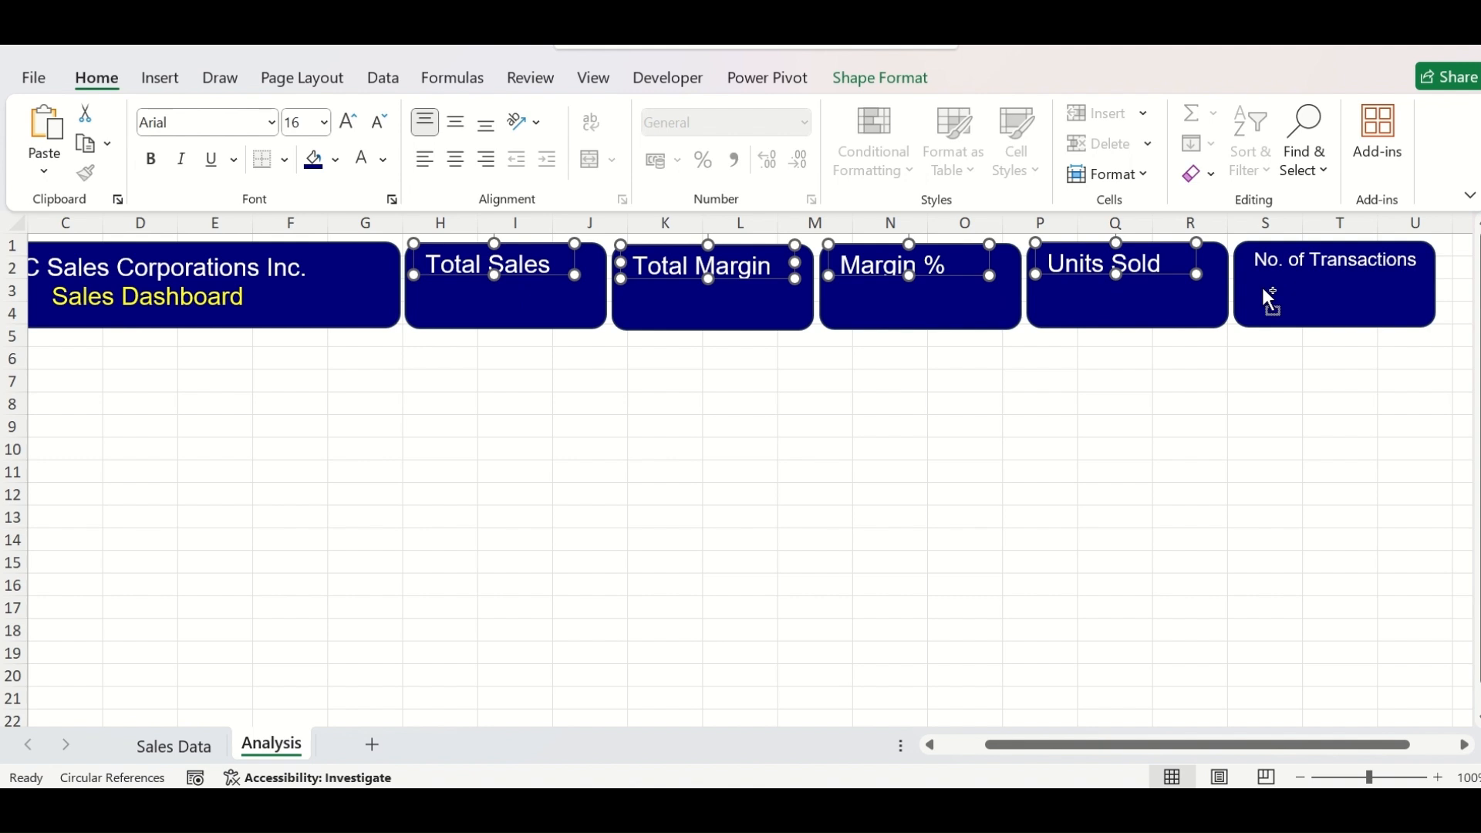
left_click(378, 122)
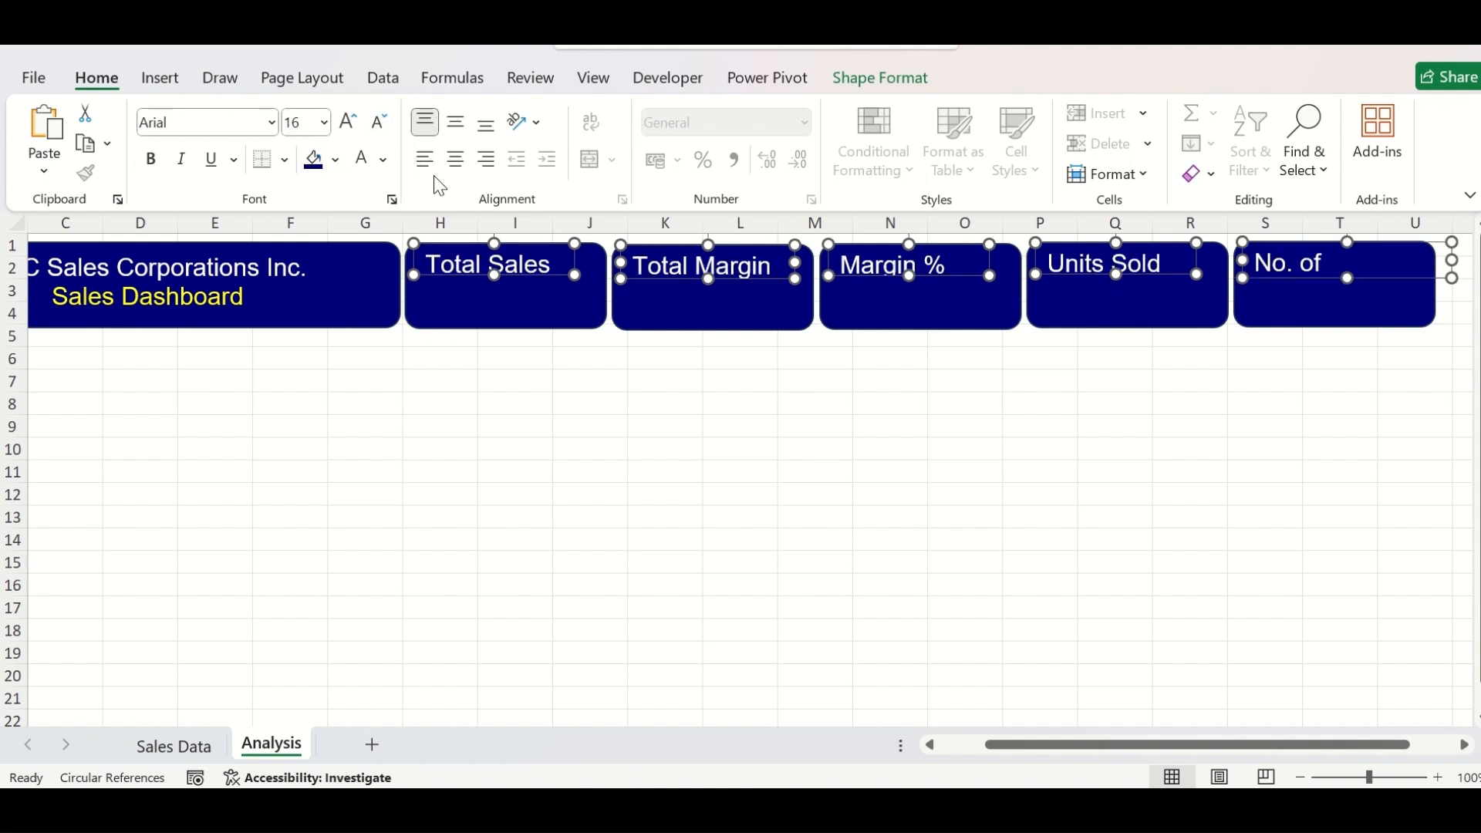
left_click(299, 120)
type("14")
key("Return")
left_click(305, 122)
type("12.5")
key("Return")
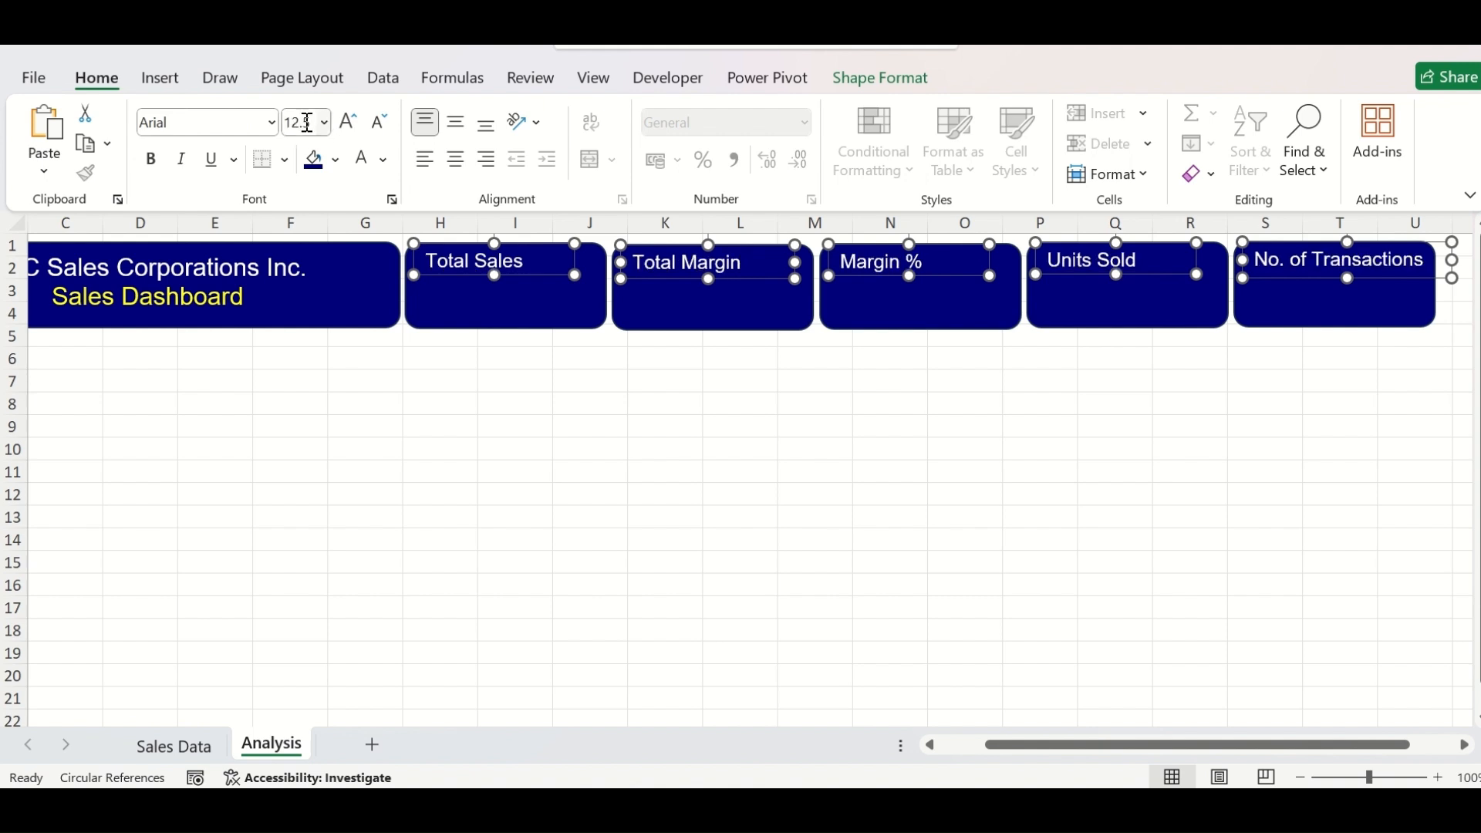
left_click(783, 401)
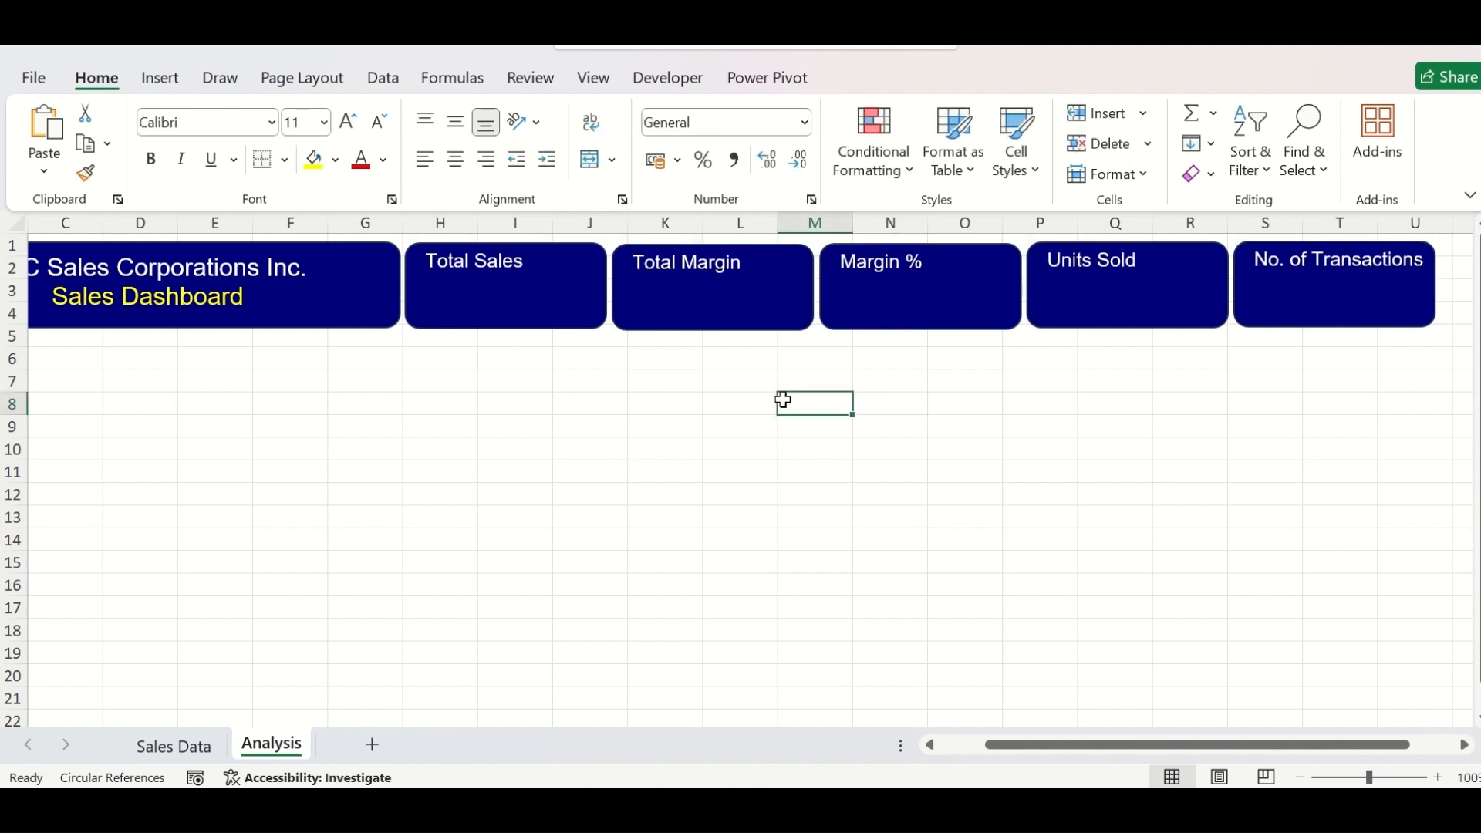
Step: Align the title banner and the five KPI card shapes by their middles
left_click(1302, 777)
scroll(784, 373, "left", 2)
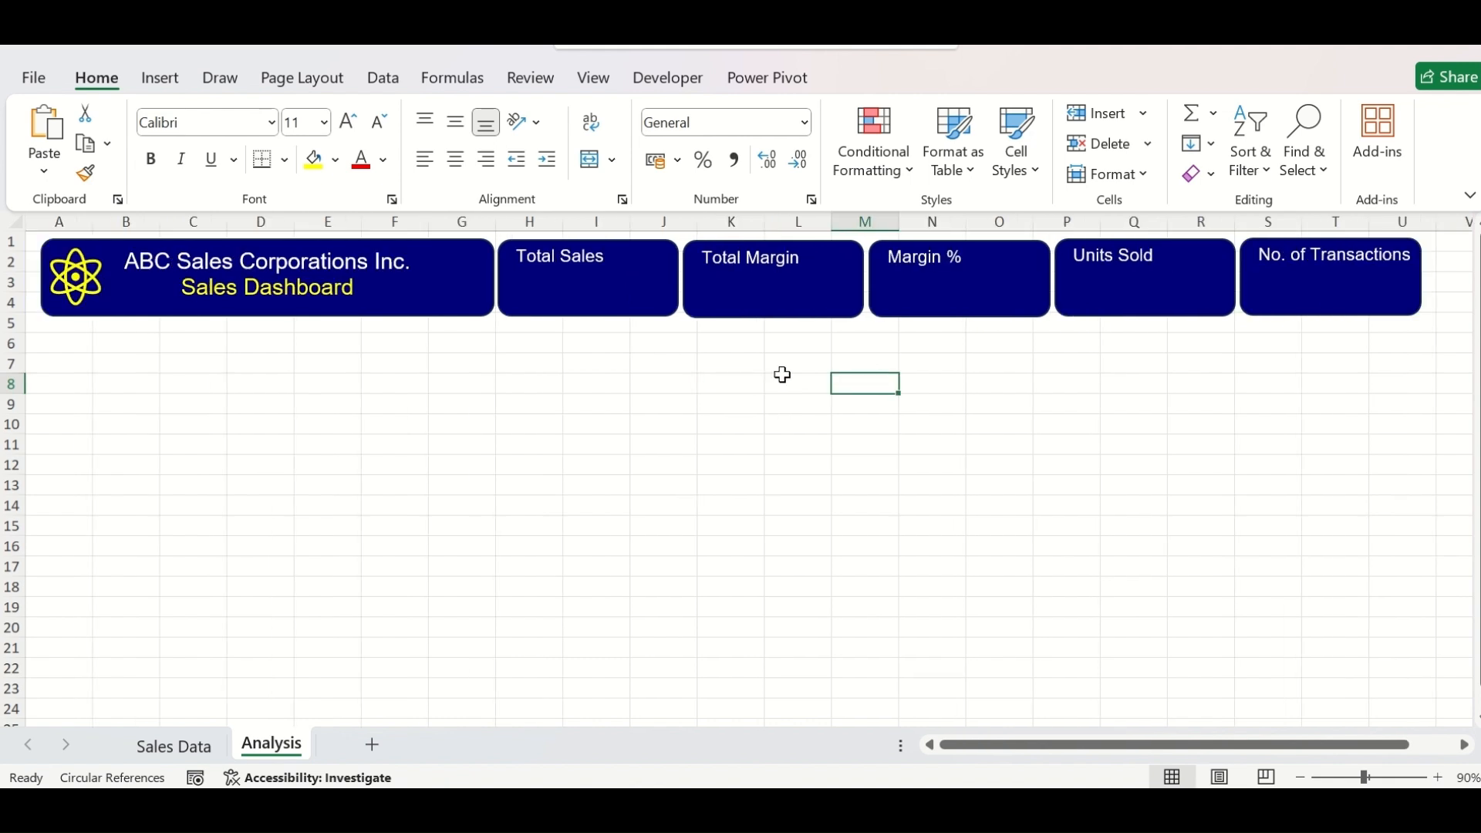
left_click(432, 313)
left_click(556, 309, "shift")
left_click(741, 309, "shift")
left_click(906, 309, "shift")
left_click(1211, 300, "shift")
left_click(1372, 288, "shift")
left_click(880, 77)
left_click(1256, 113)
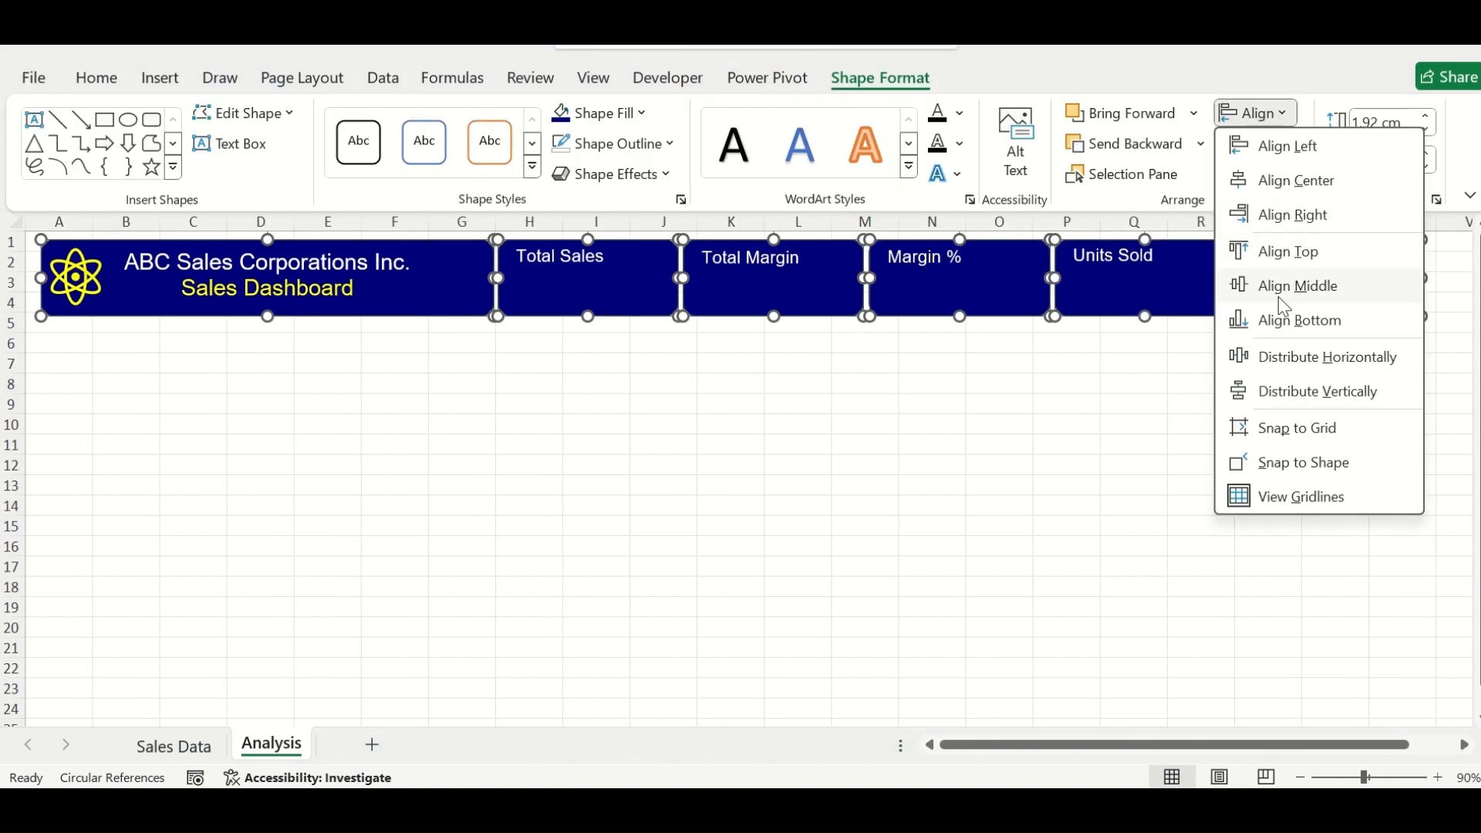
left_click(1285, 286)
left_click(1201, 384)
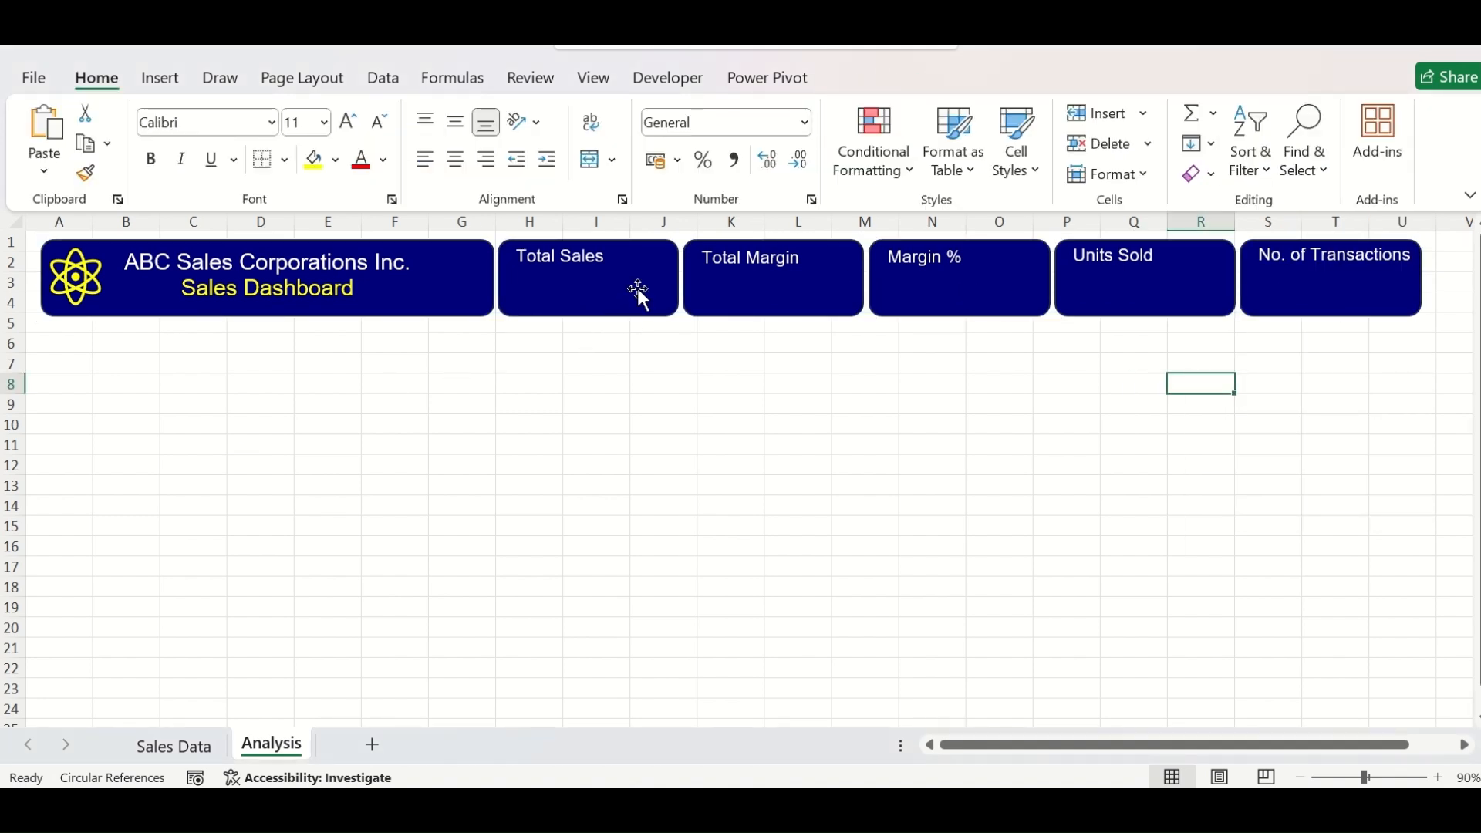
Step: Add a new worksheet after Analysis and name it "Calculations"
left_click(395, 647)
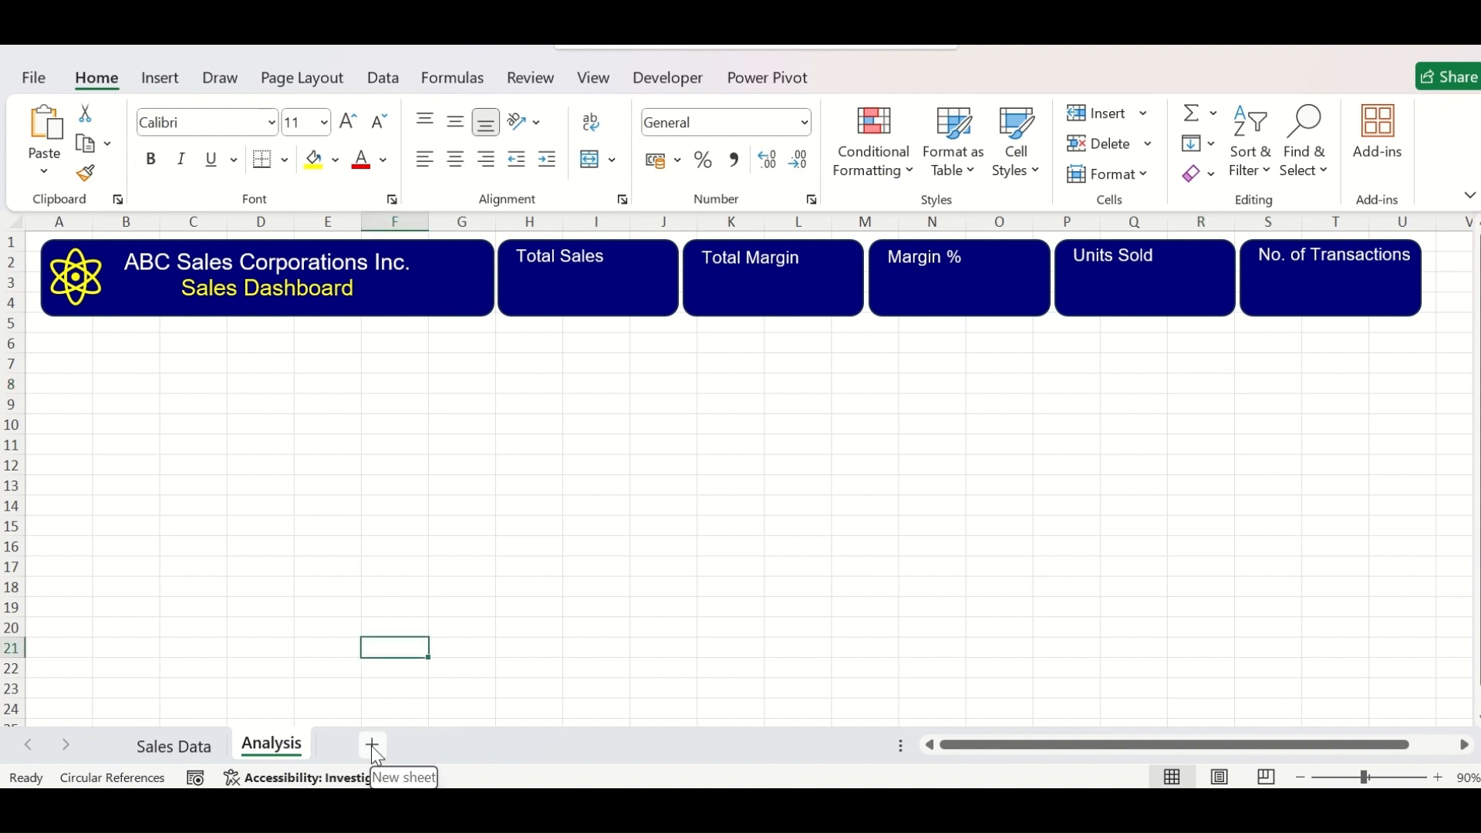
left_click(373, 746)
double_click(375, 744)
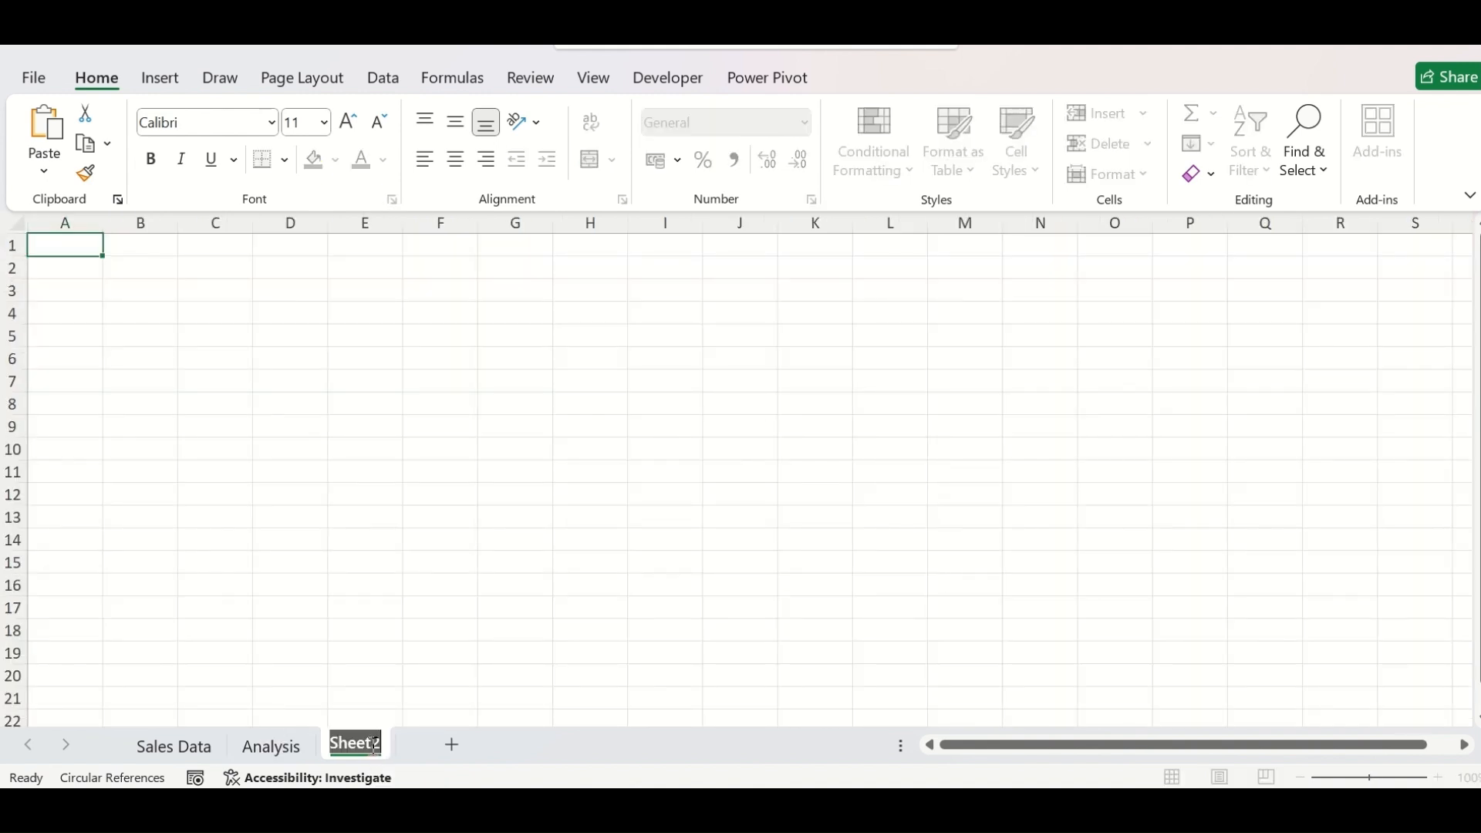
type("Calcula")
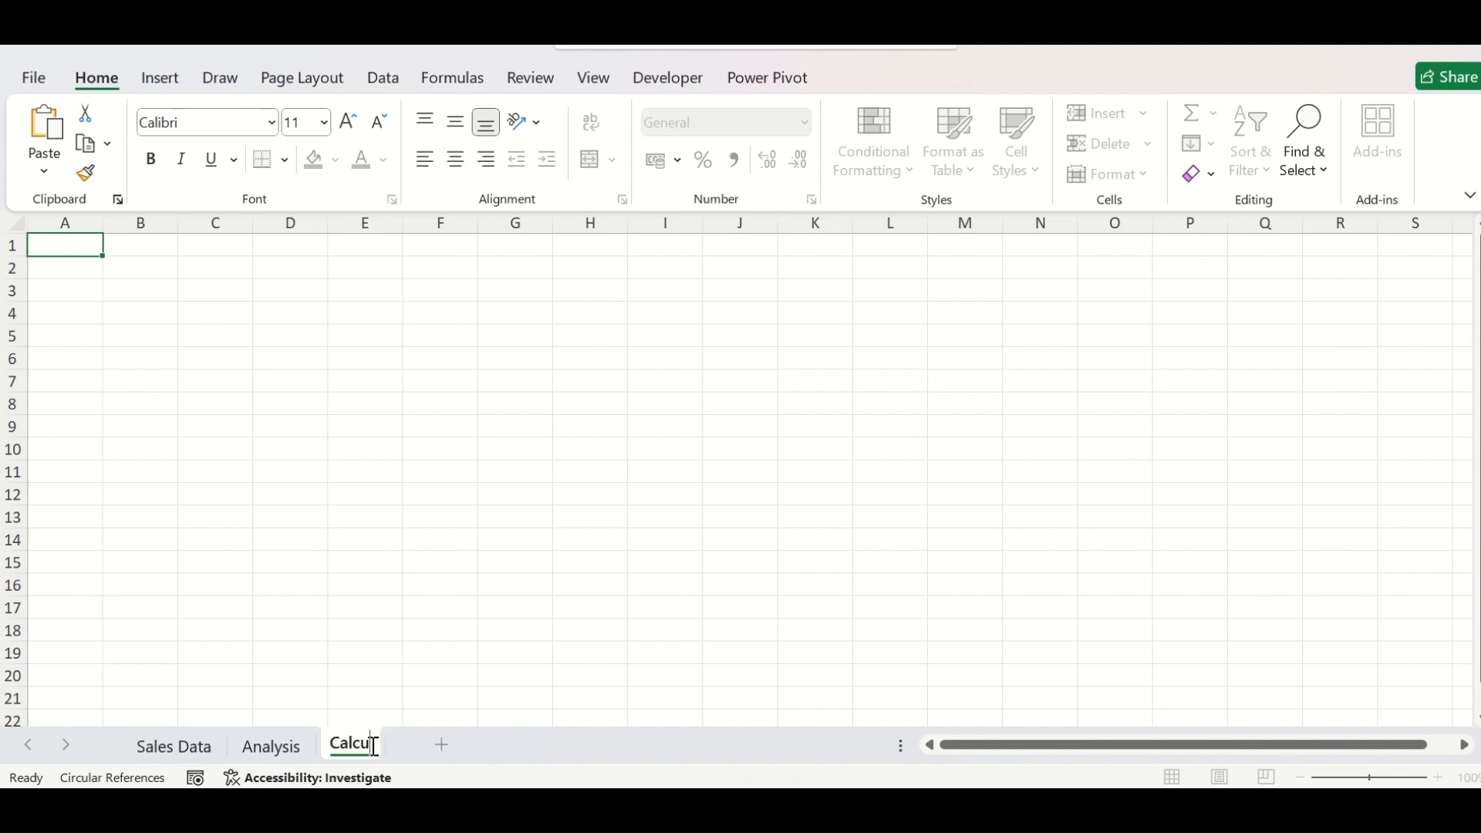
type("tions")
key("Return")
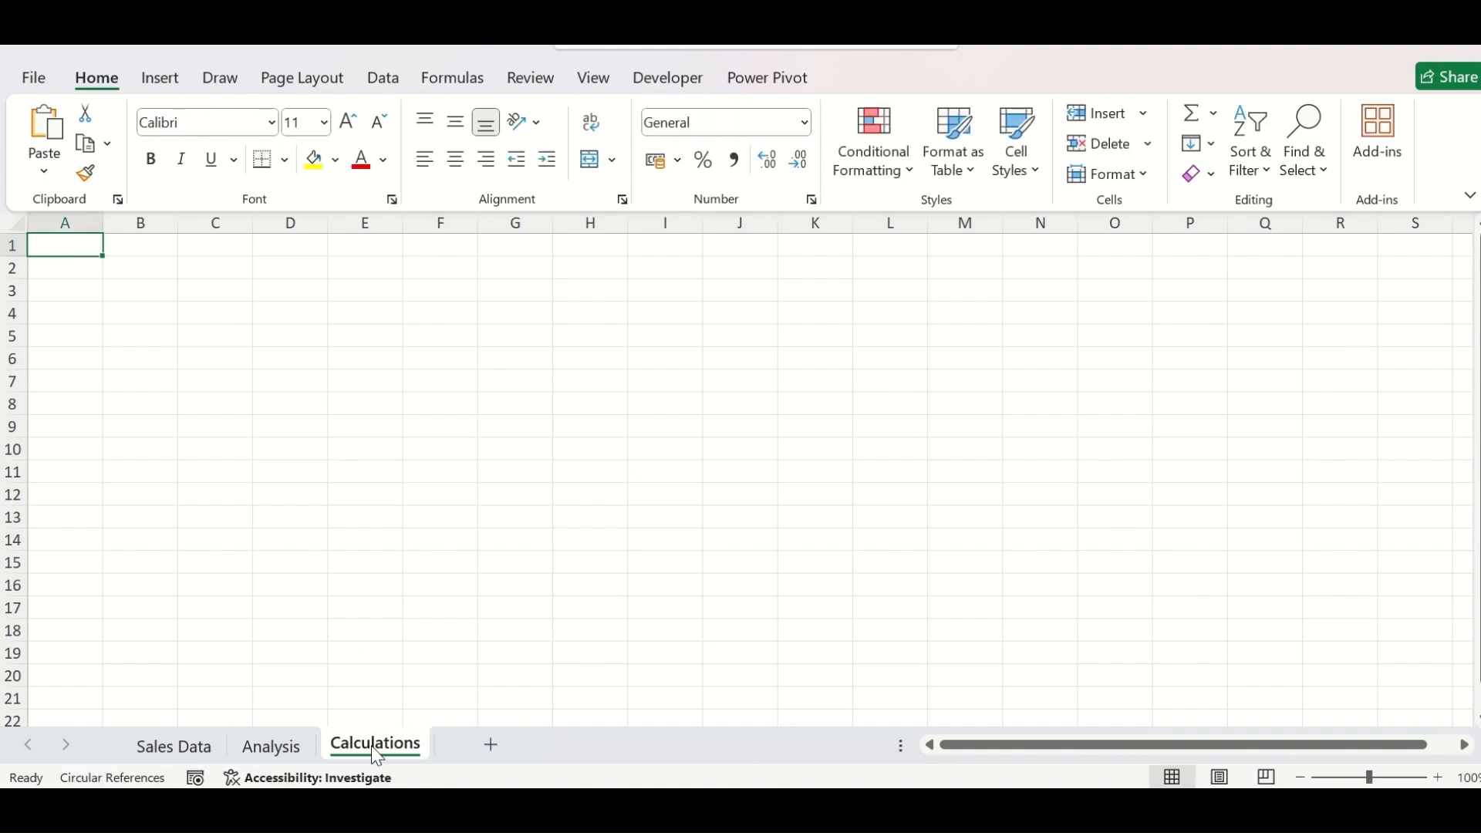
Step: Insert a PivotTable at cell A1 of the Calculations sheet, using the whole Sales Data table (Table3) as its source
left_click(162, 81)
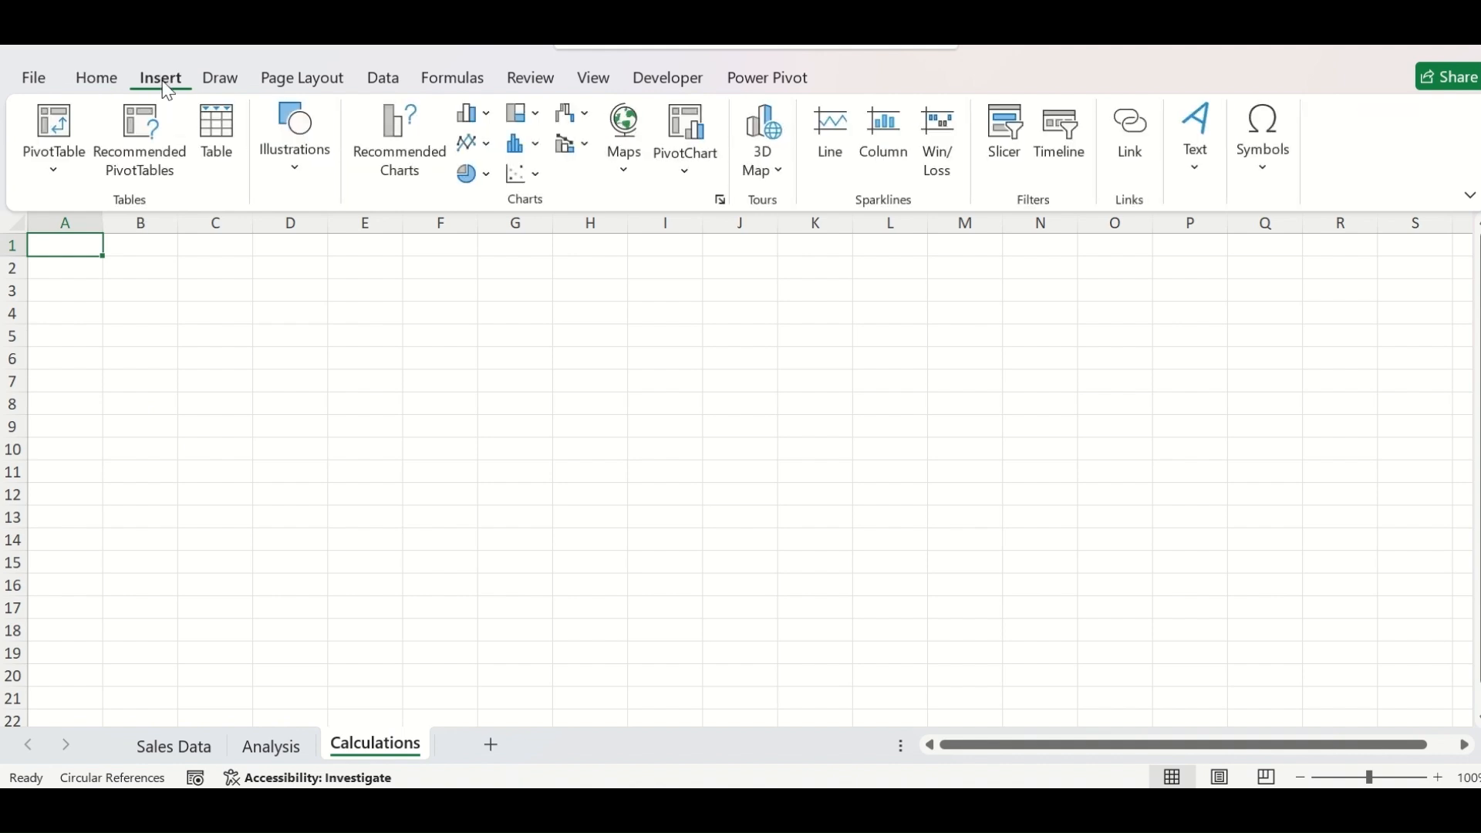
left_click(73, 133)
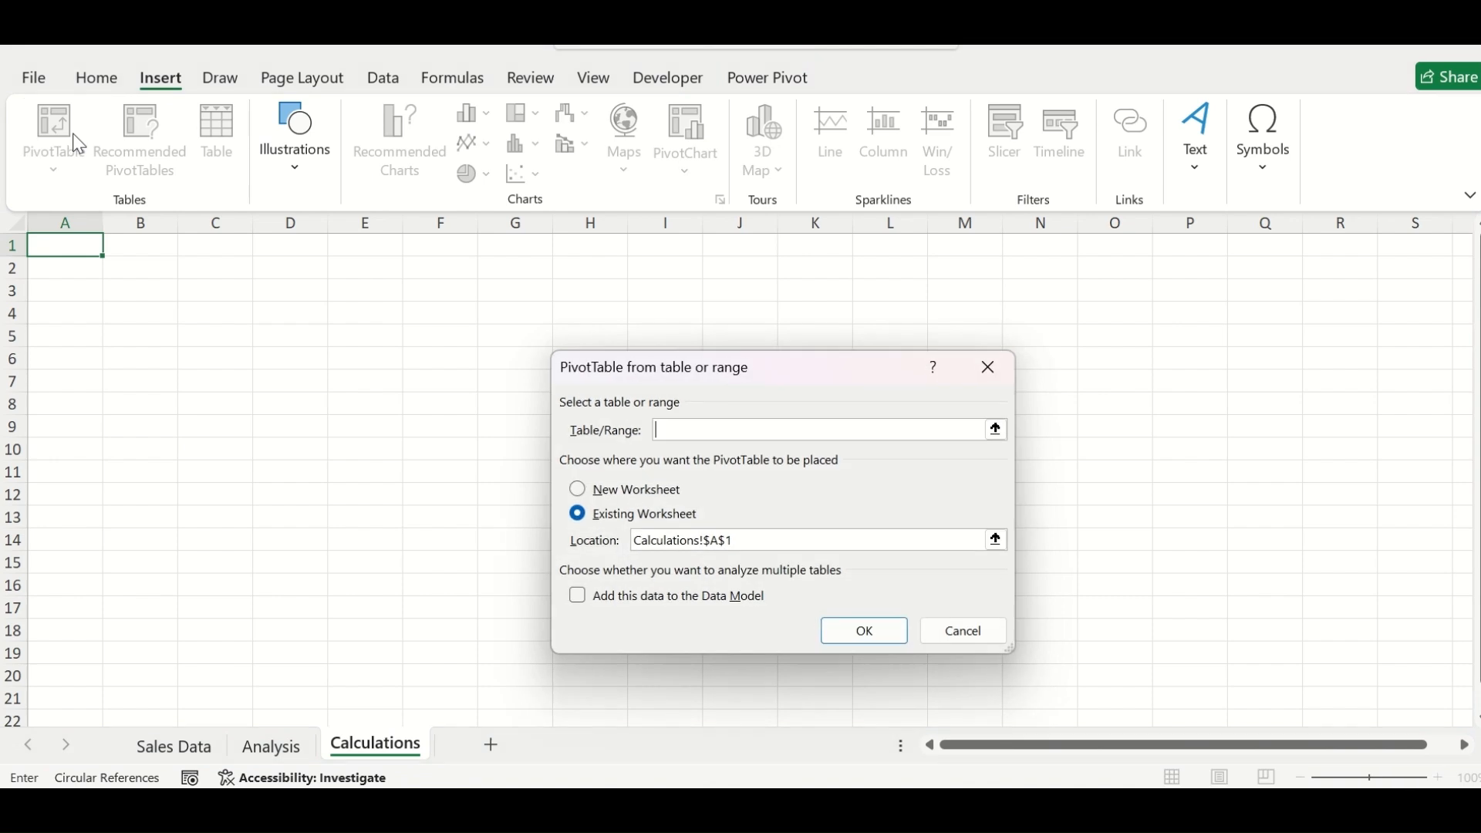
left_click(996, 430)
left_click(220, 745)
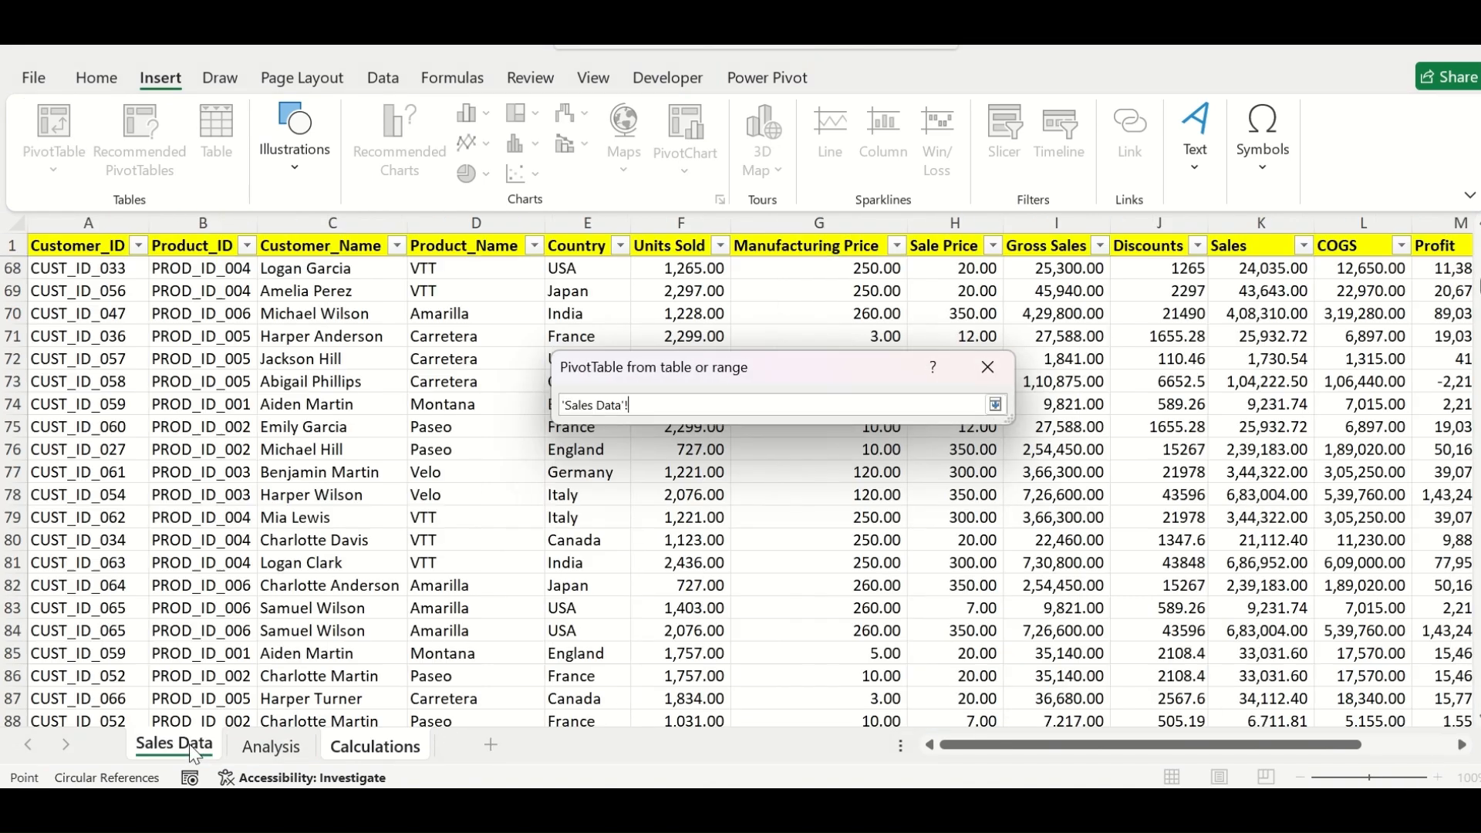
left_click(37, 245)
left_click(62, 245)
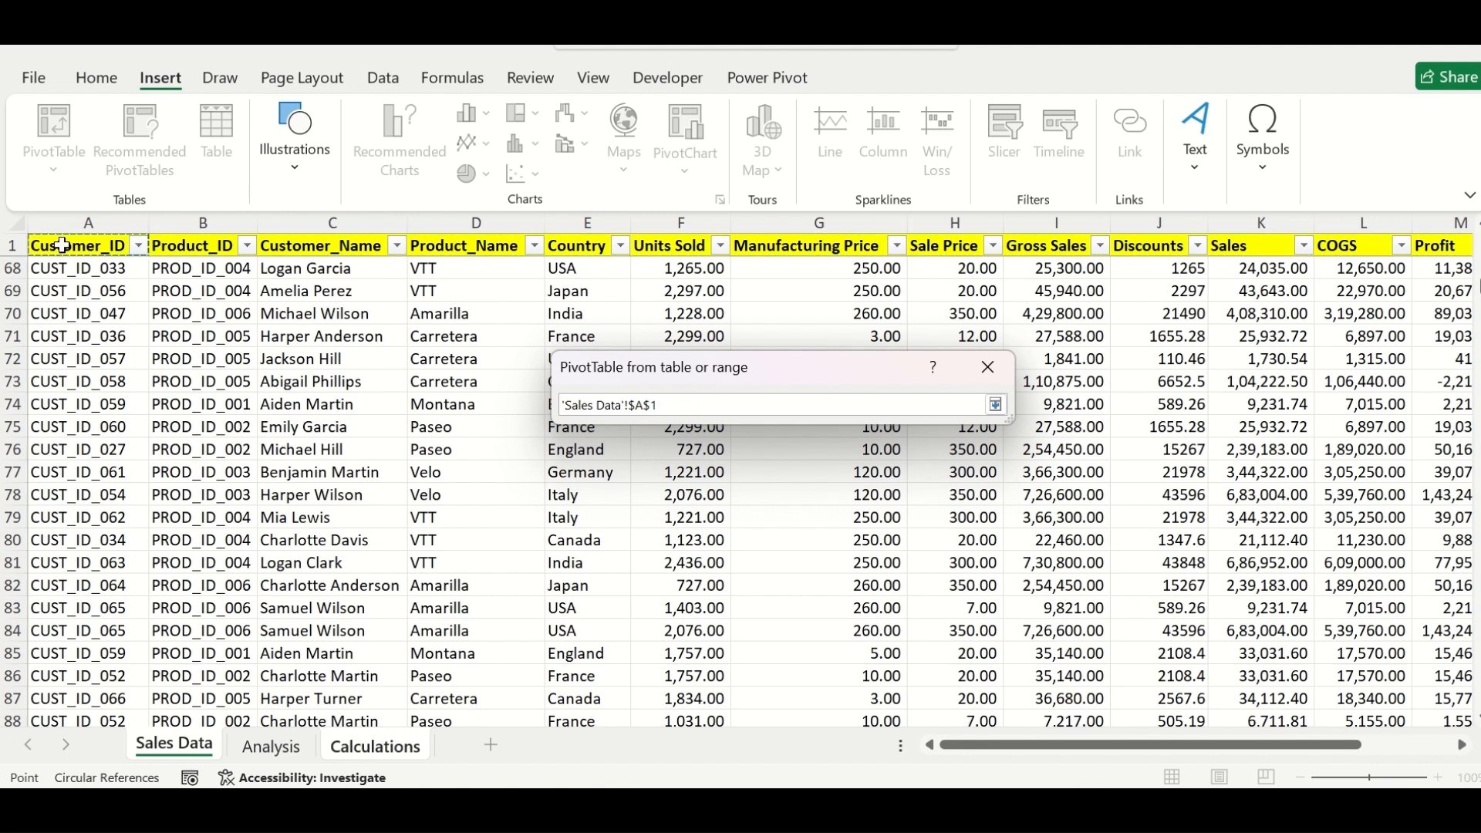
key("ctrl+shift+Right")
key("ctrl+shift+Down")
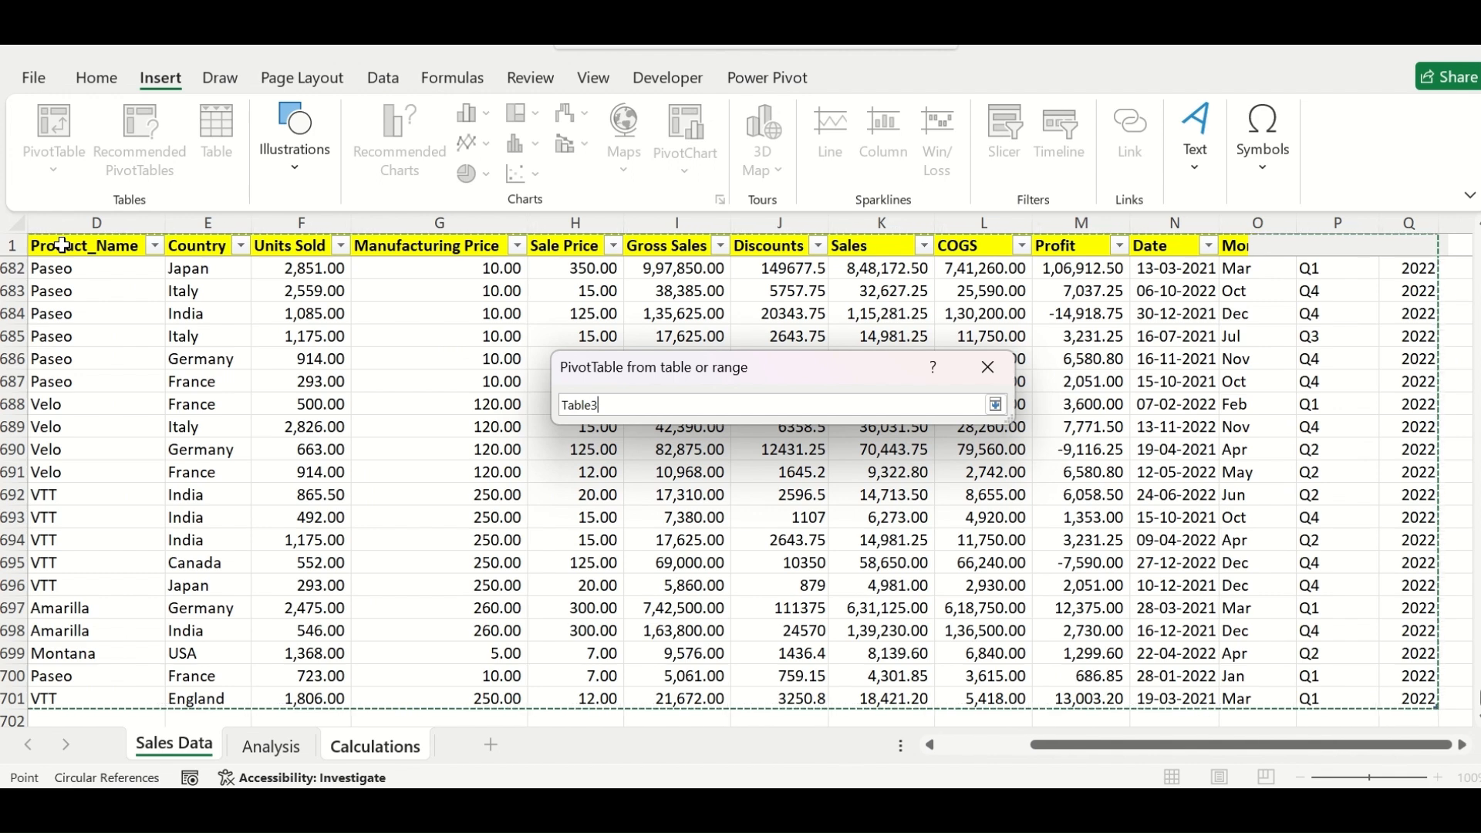
key("Return")
key("Return")
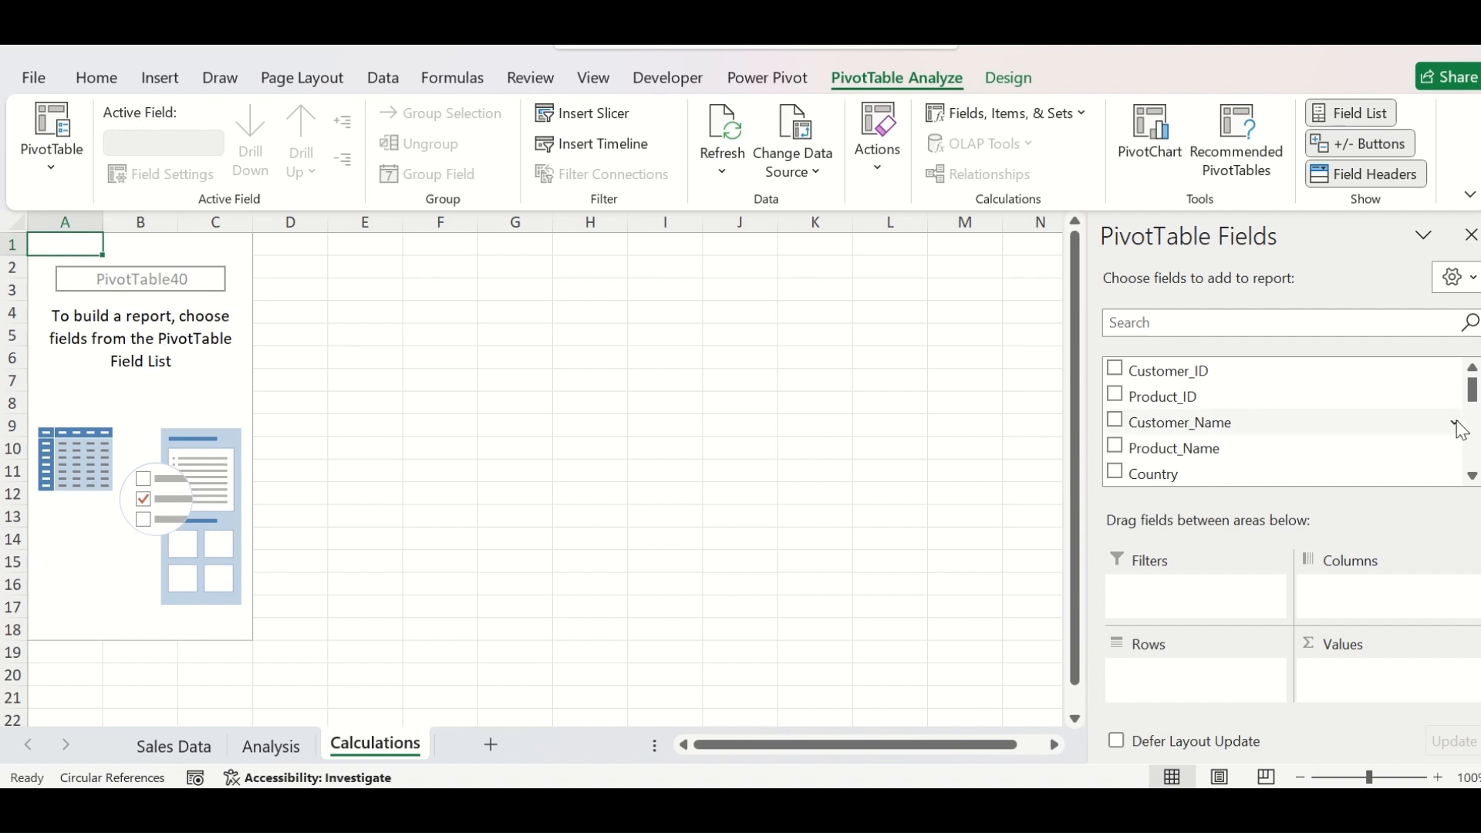
Step: Add the Units Sold, Sales and Profit fields to the PivotTable as summed values
left_click(1473, 476)
left_click(1473, 477)
left_click(1473, 477)
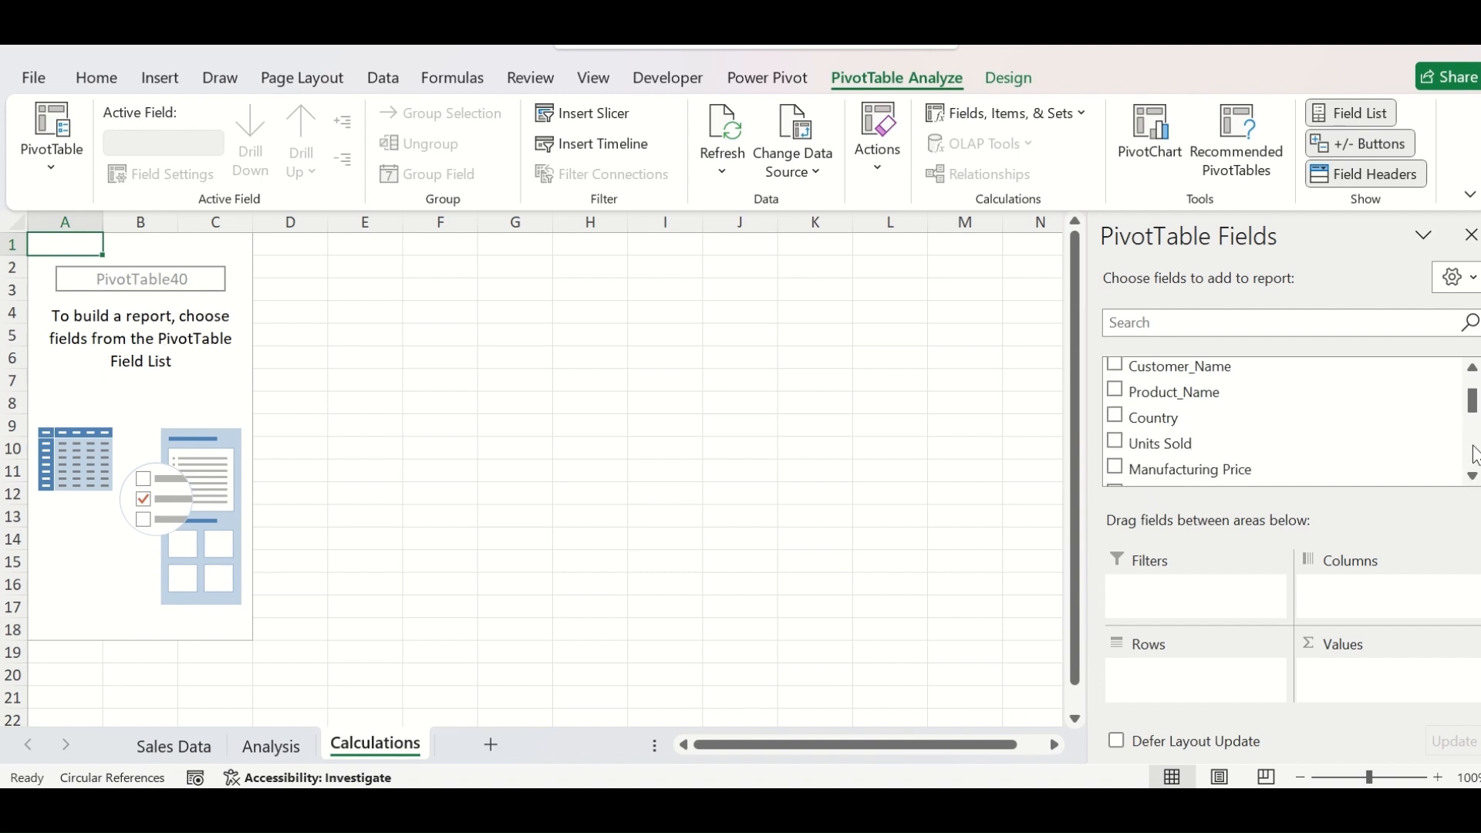
left_click_drag(1472, 404, 1474, 389)
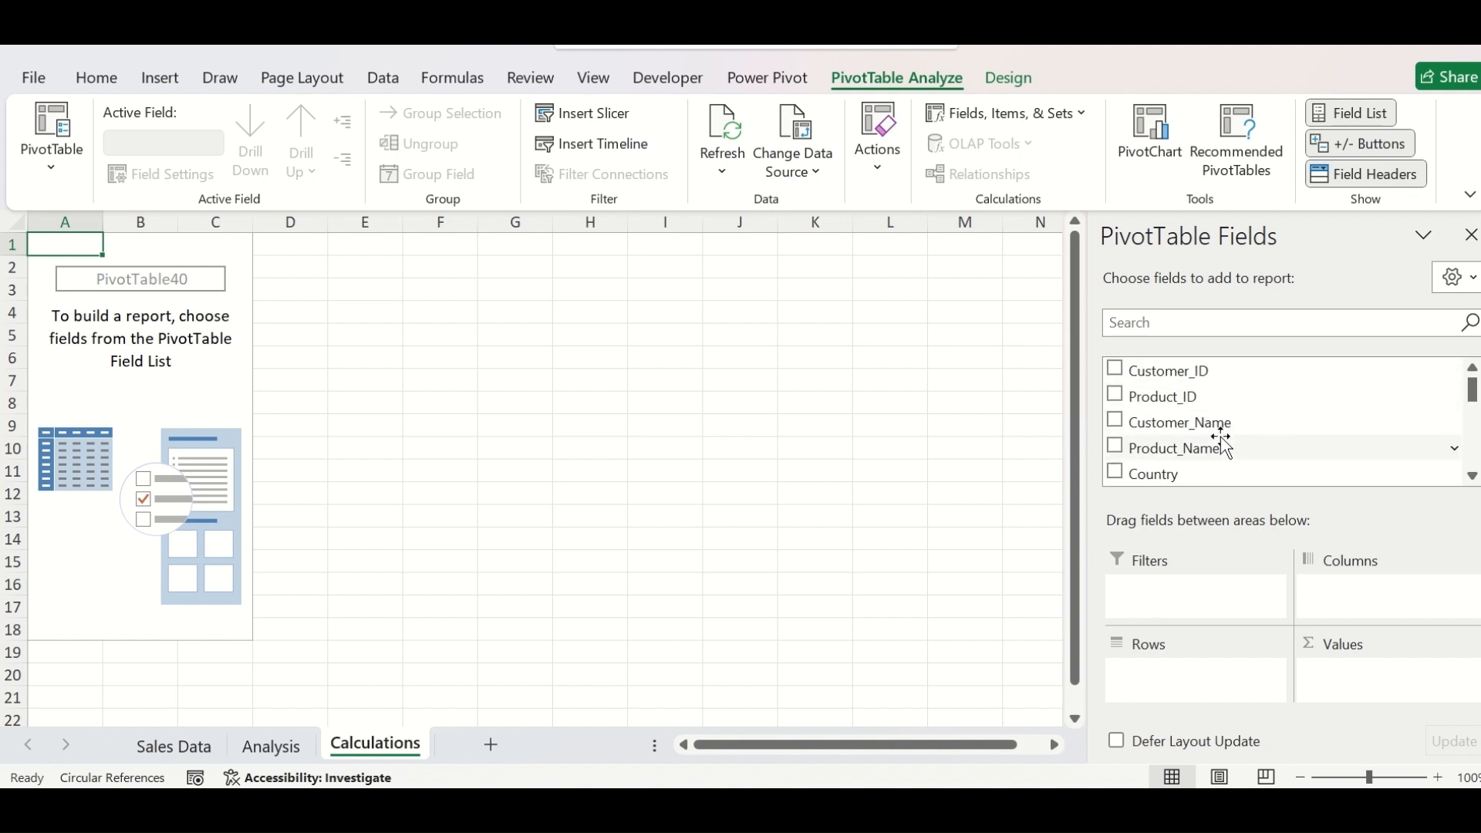
left_click(1472, 476)
left_click(1472, 476)
left_click(1472, 476)
left_click(1115, 424)
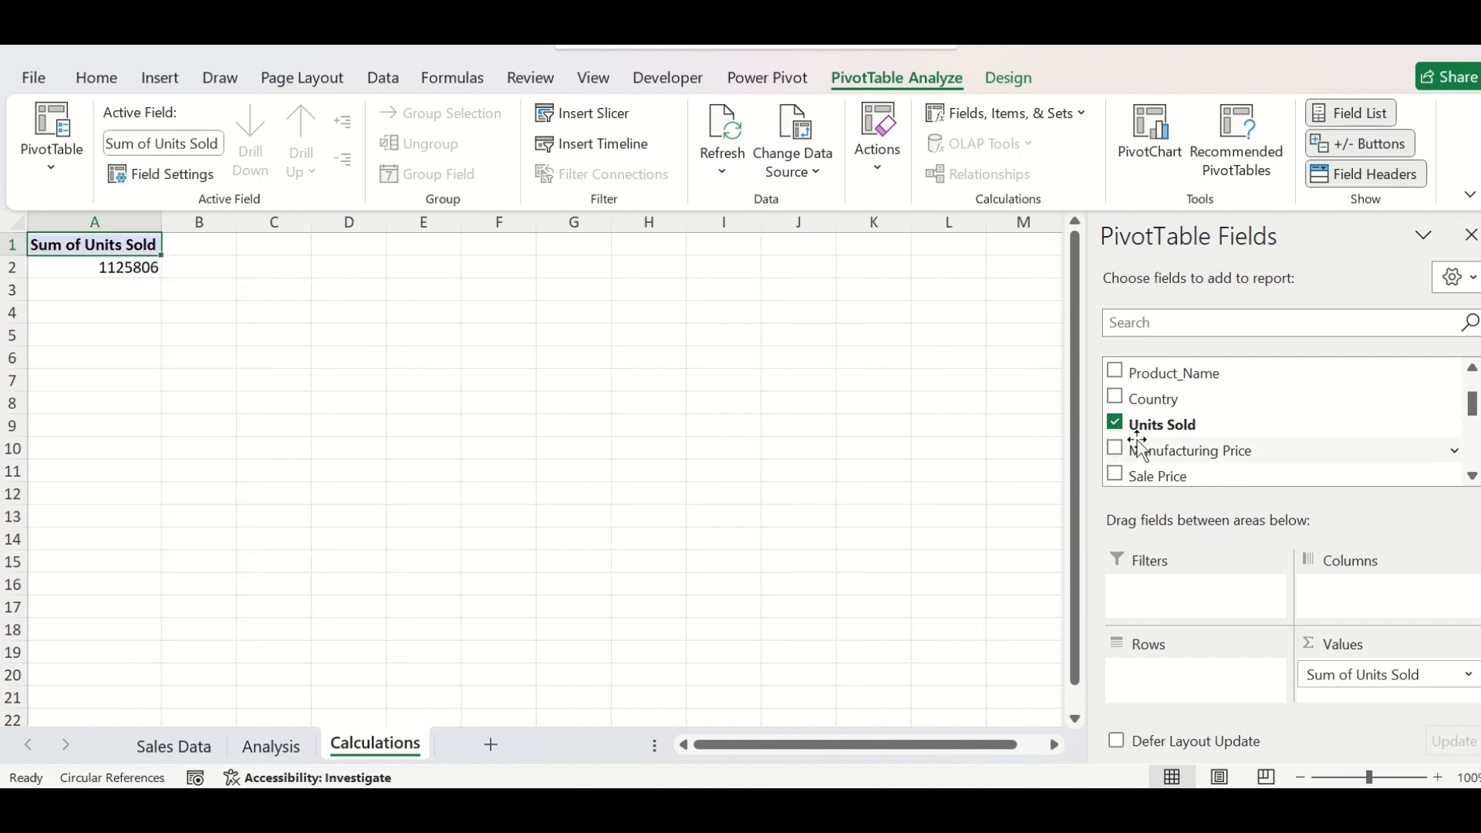
left_click(1472, 477)
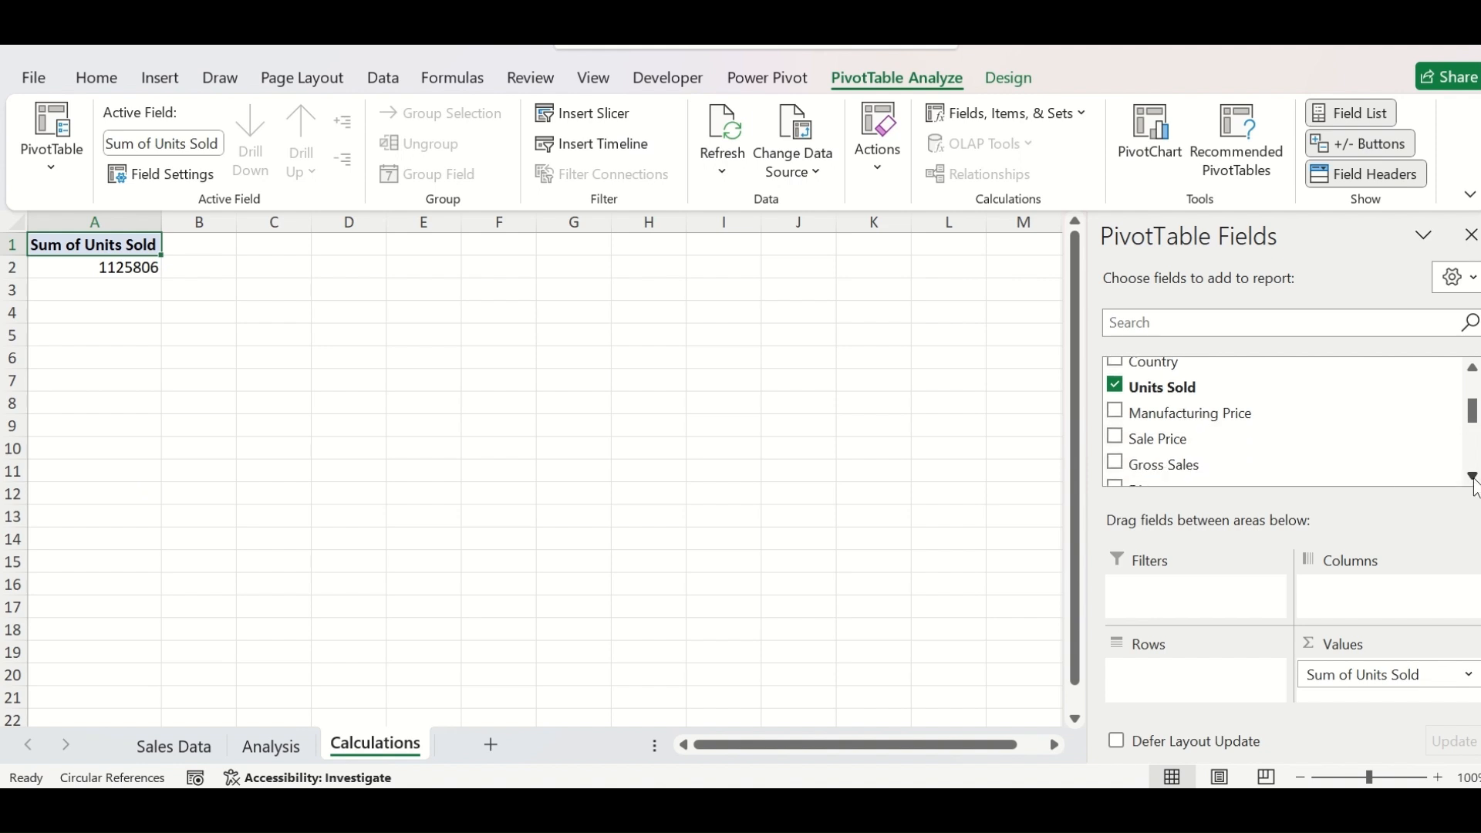
scroll(1474, 482, "down", 2)
left_click(1114, 422)
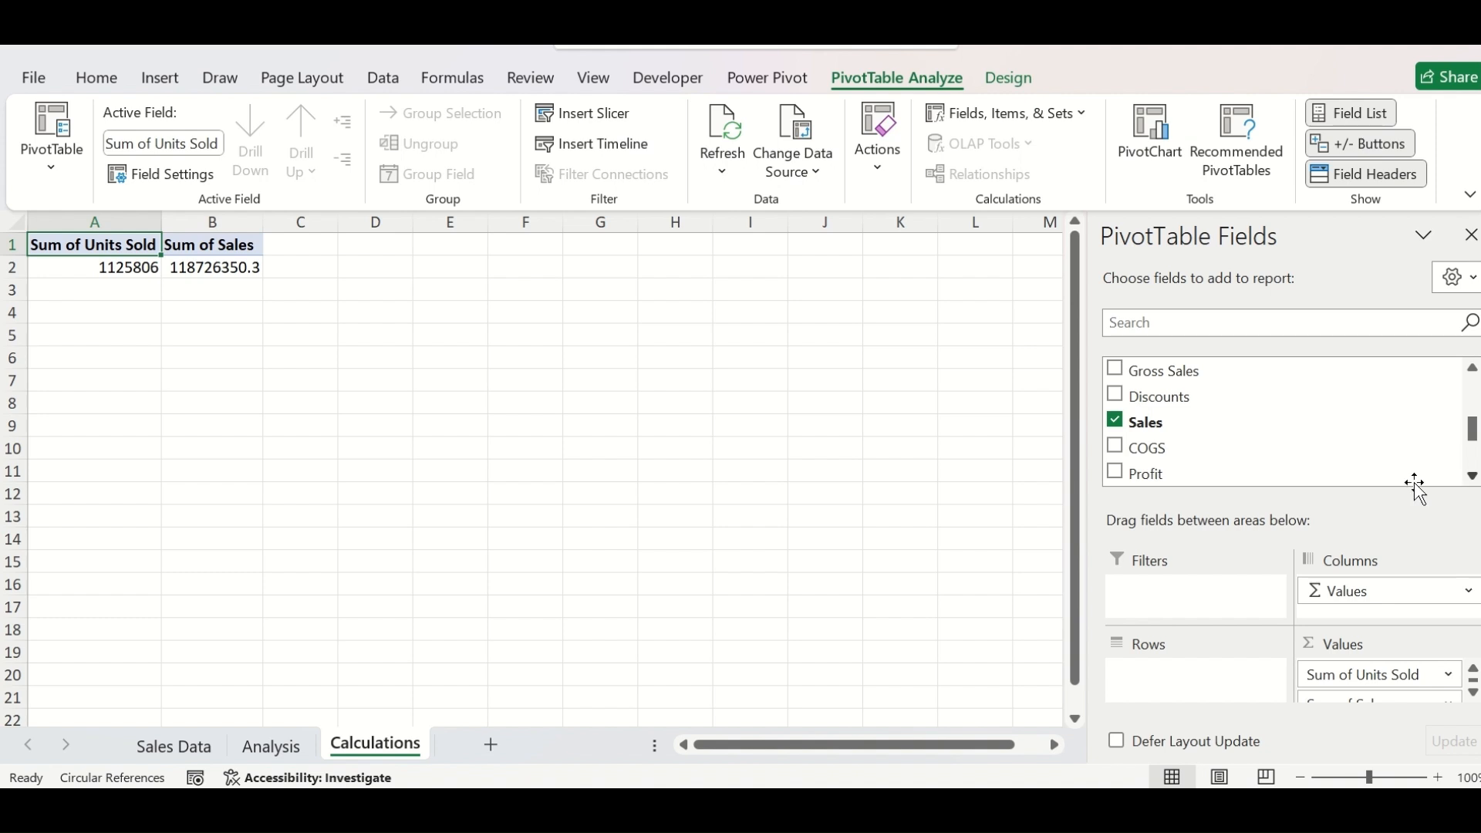
left_click(1116, 474)
left_click(1473, 479)
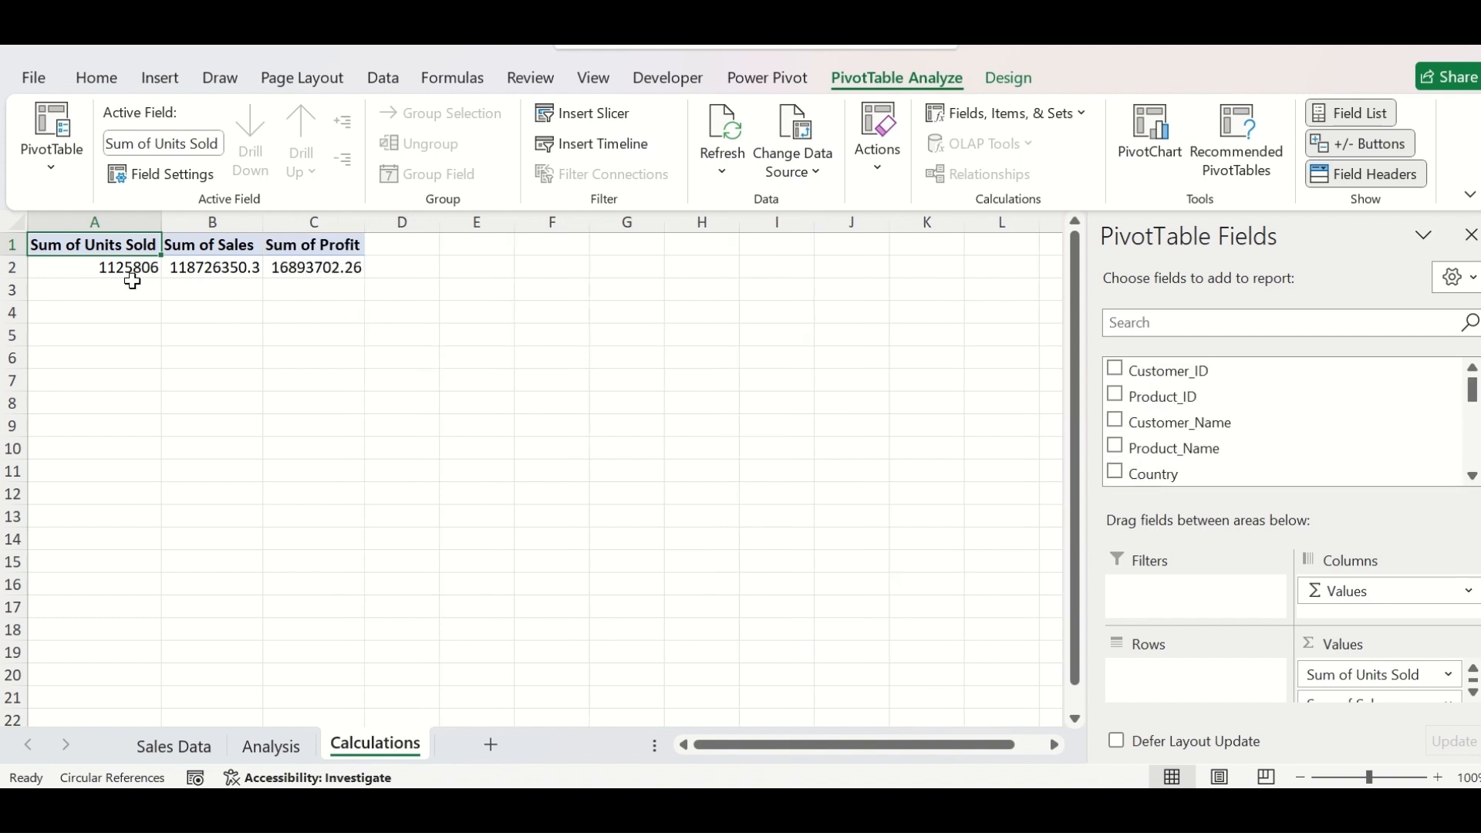
Step: Add Product_ID to the PivotTable as the first value field, summarized by Count
mouse_move(333, 269)
left_click(416, 269)
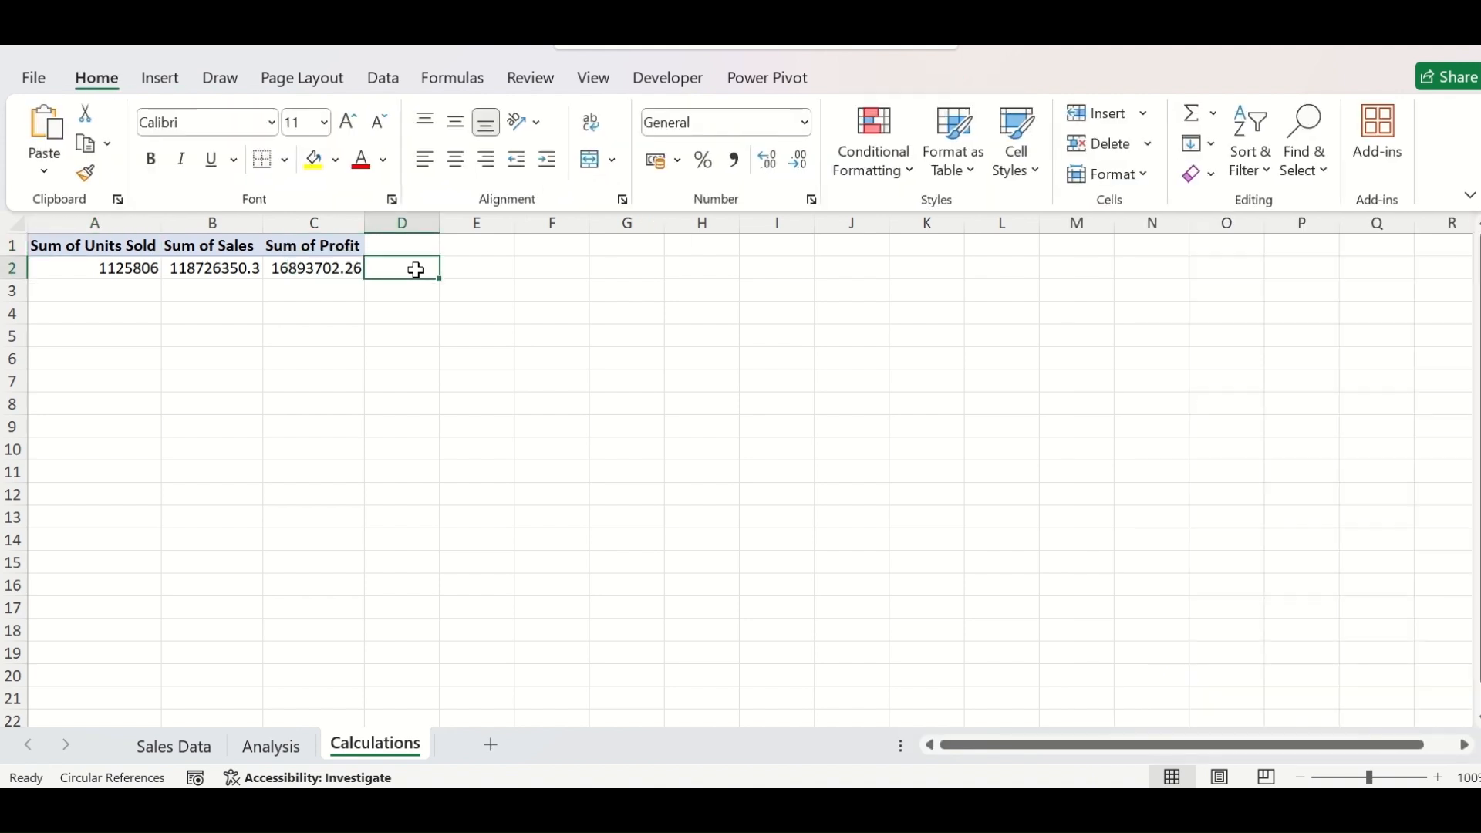
key("Left")
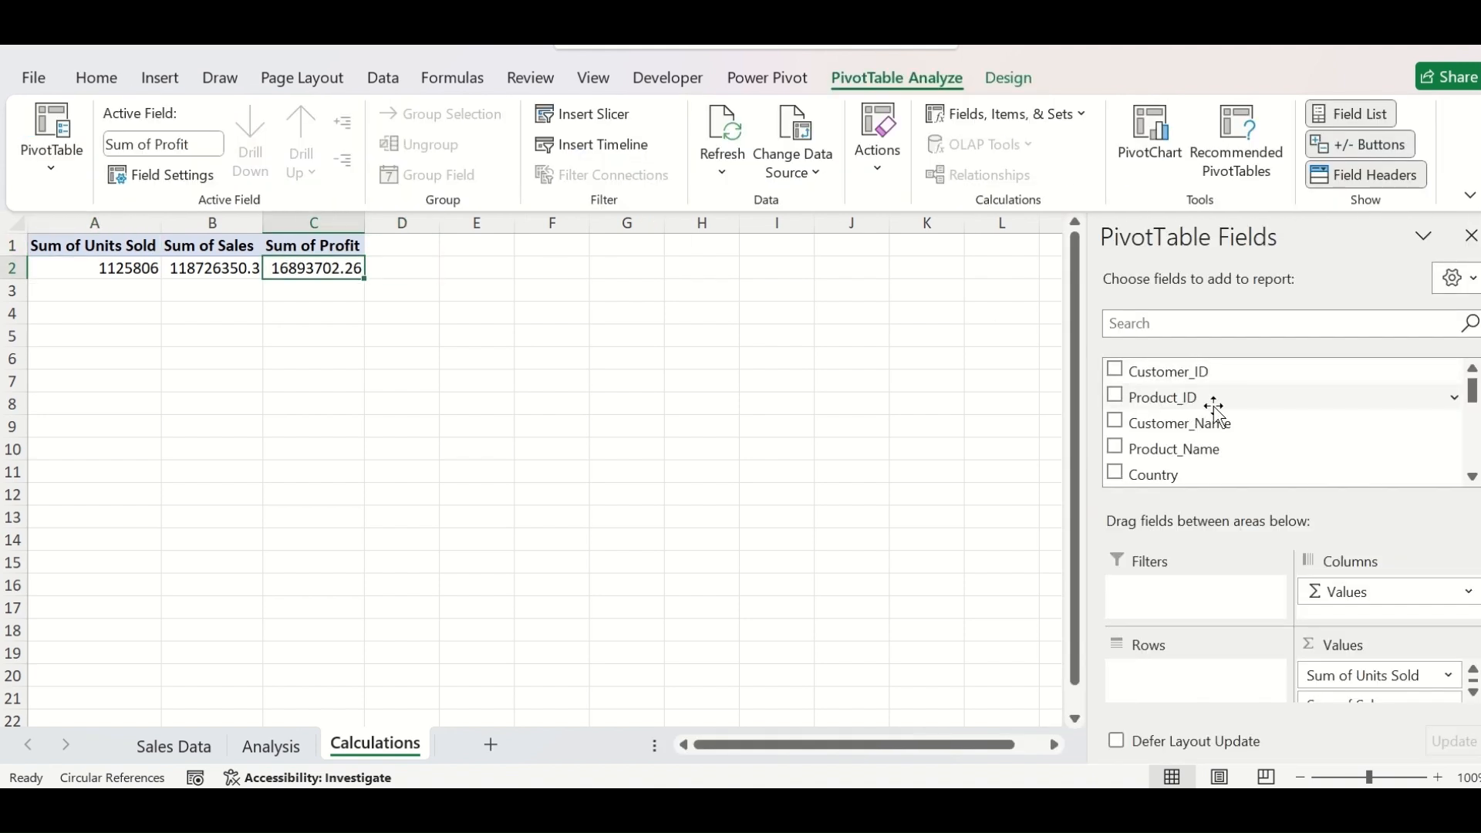
left_click(1116, 397)
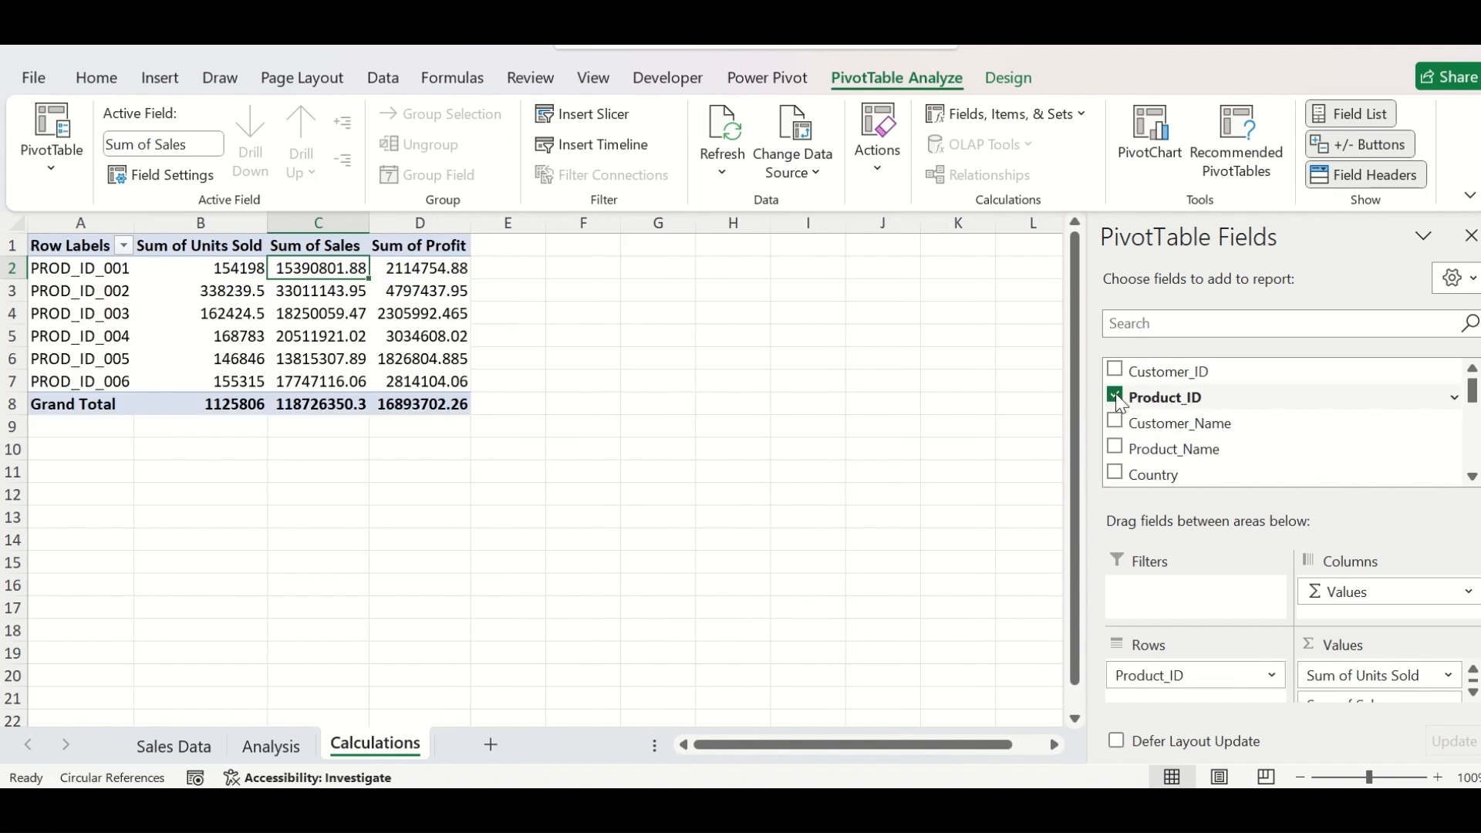
left_click_drag(1270, 676, 1335, 671)
left_click(1358, 675)
left_click(1365, 646)
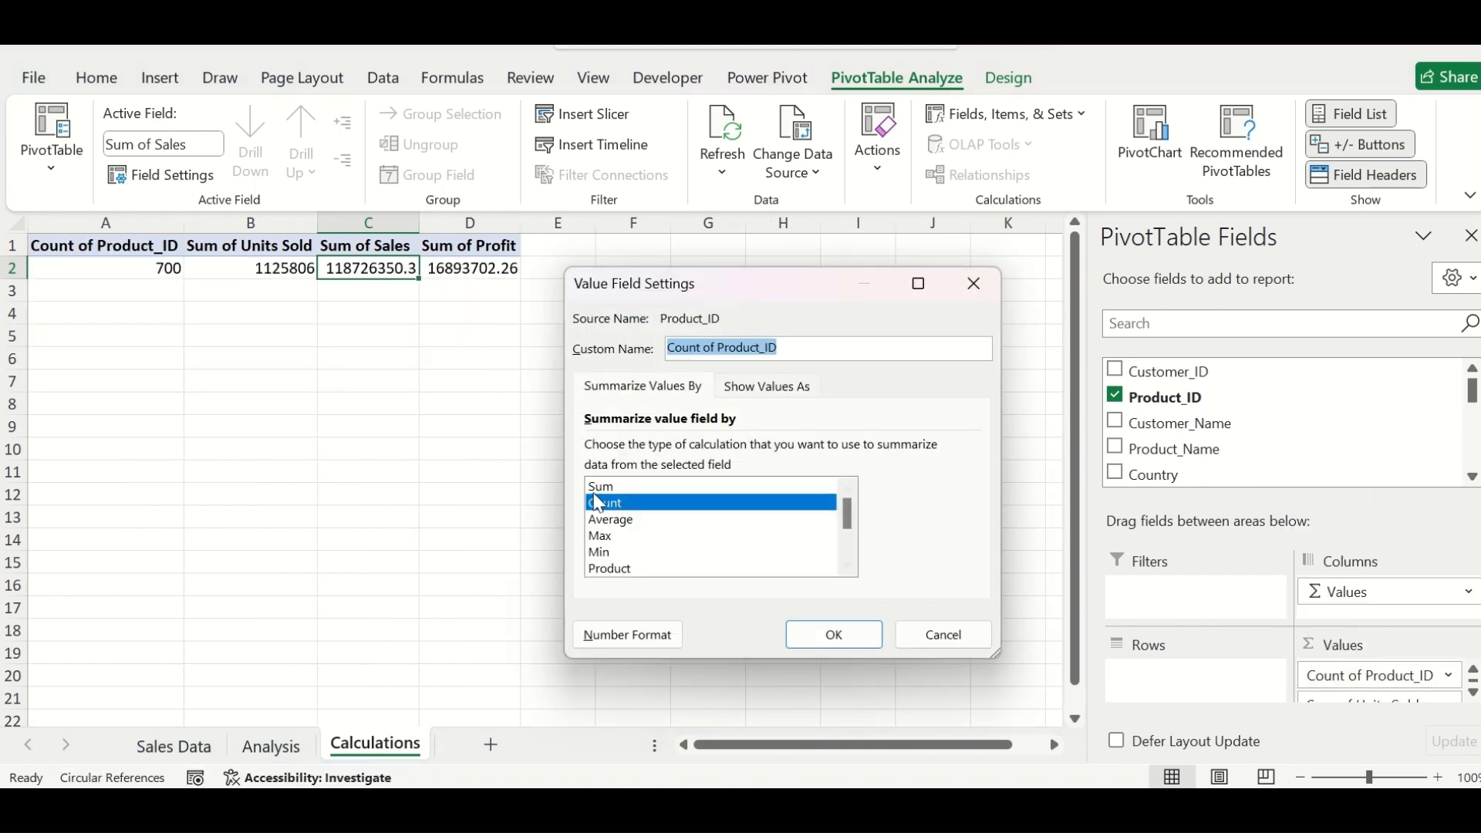
left_click(639, 504)
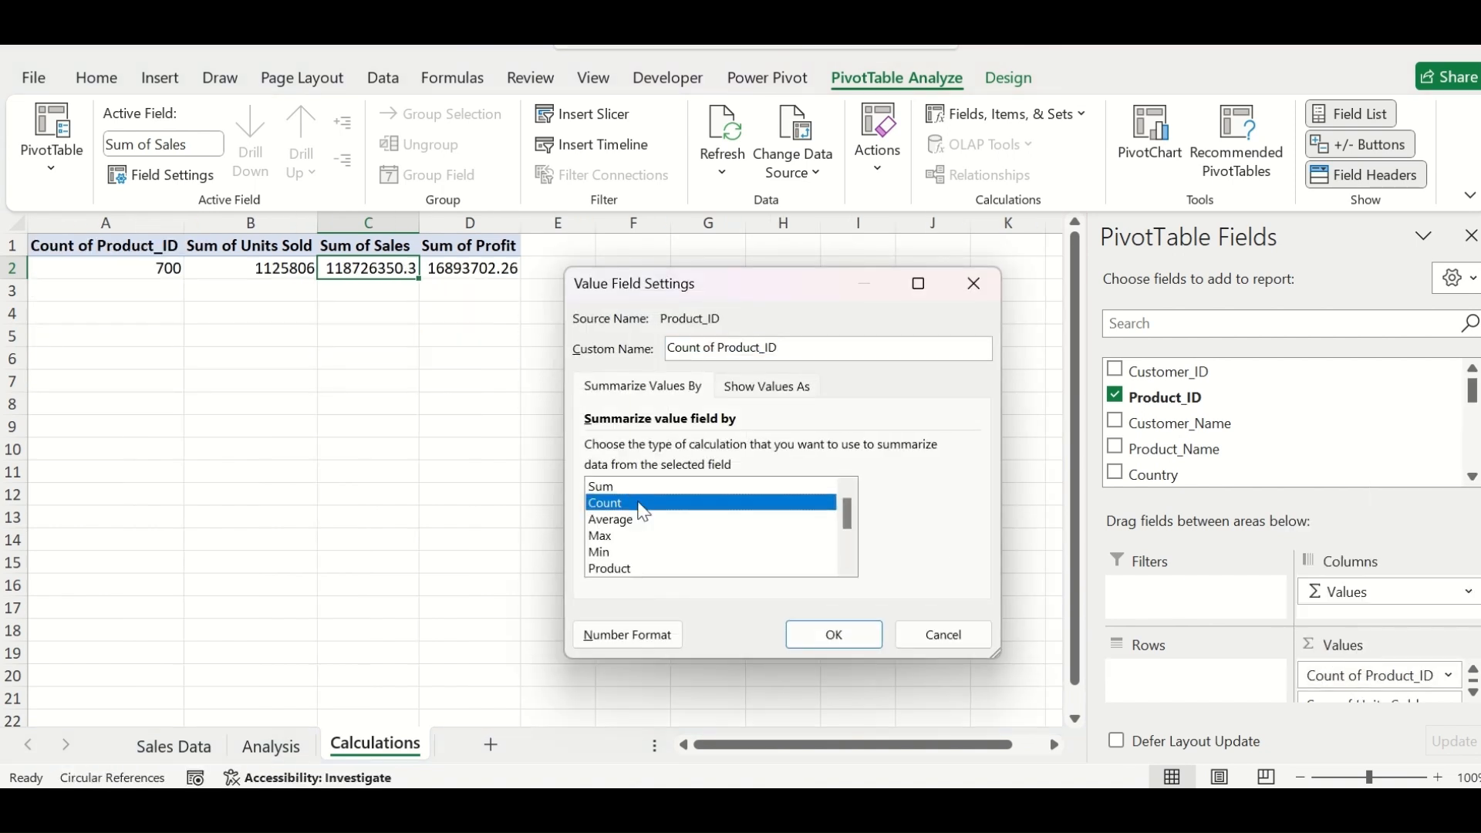
left_click(835, 634)
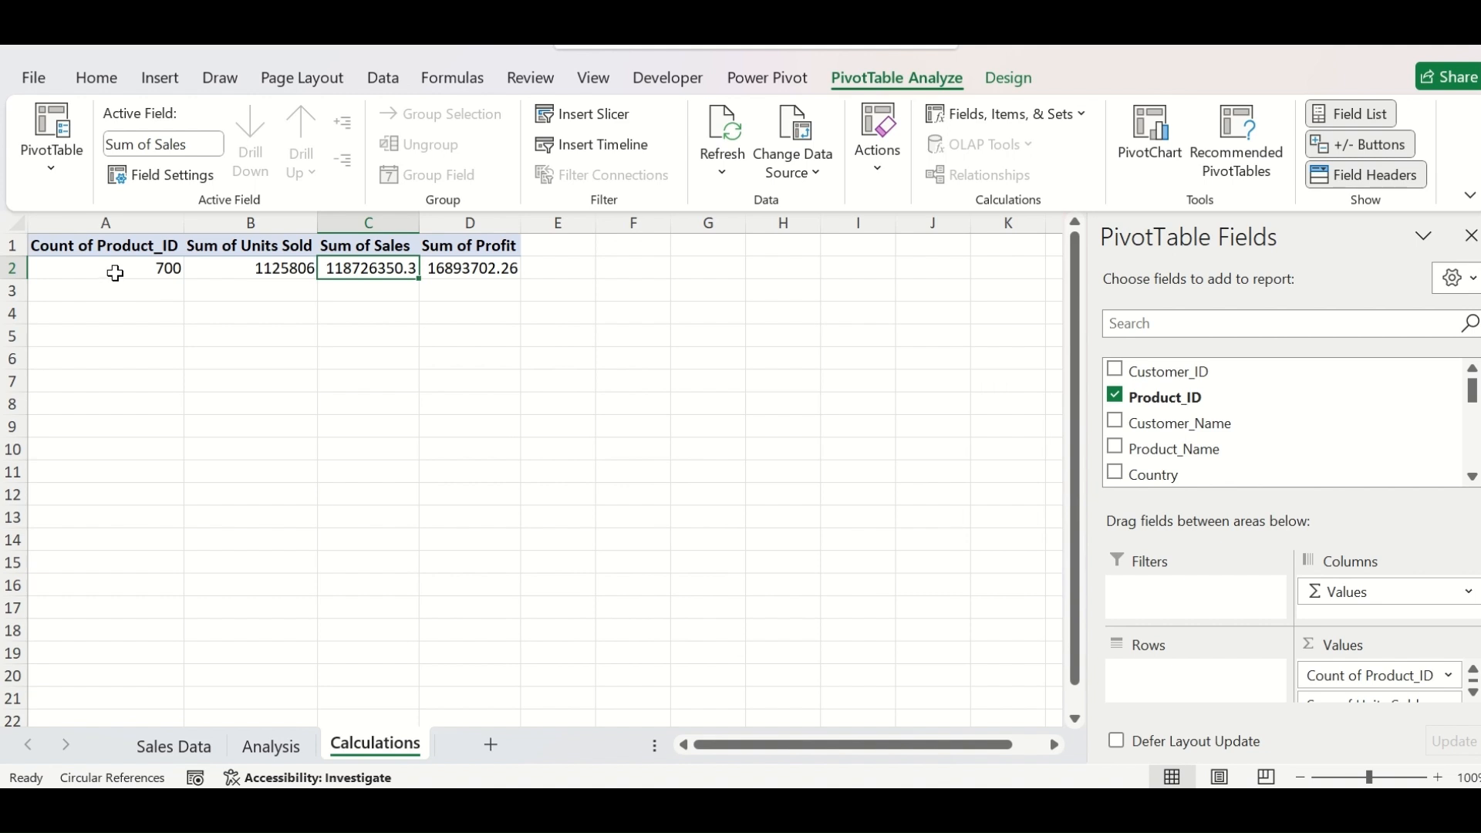
Step: Calculate the margin ratio in cell E2 with the formula =D2/C2
left_click(550, 267)
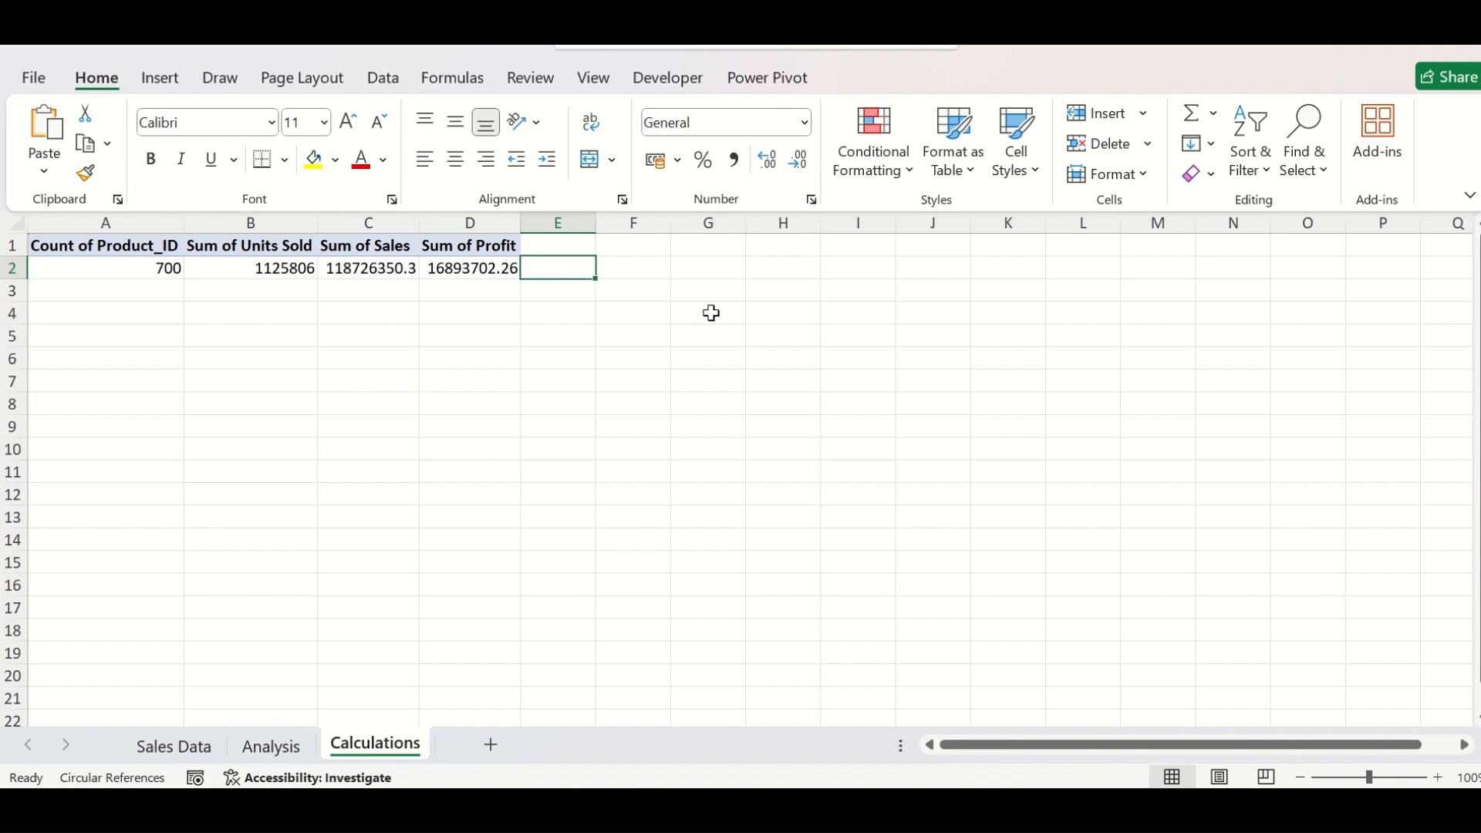
type("=")
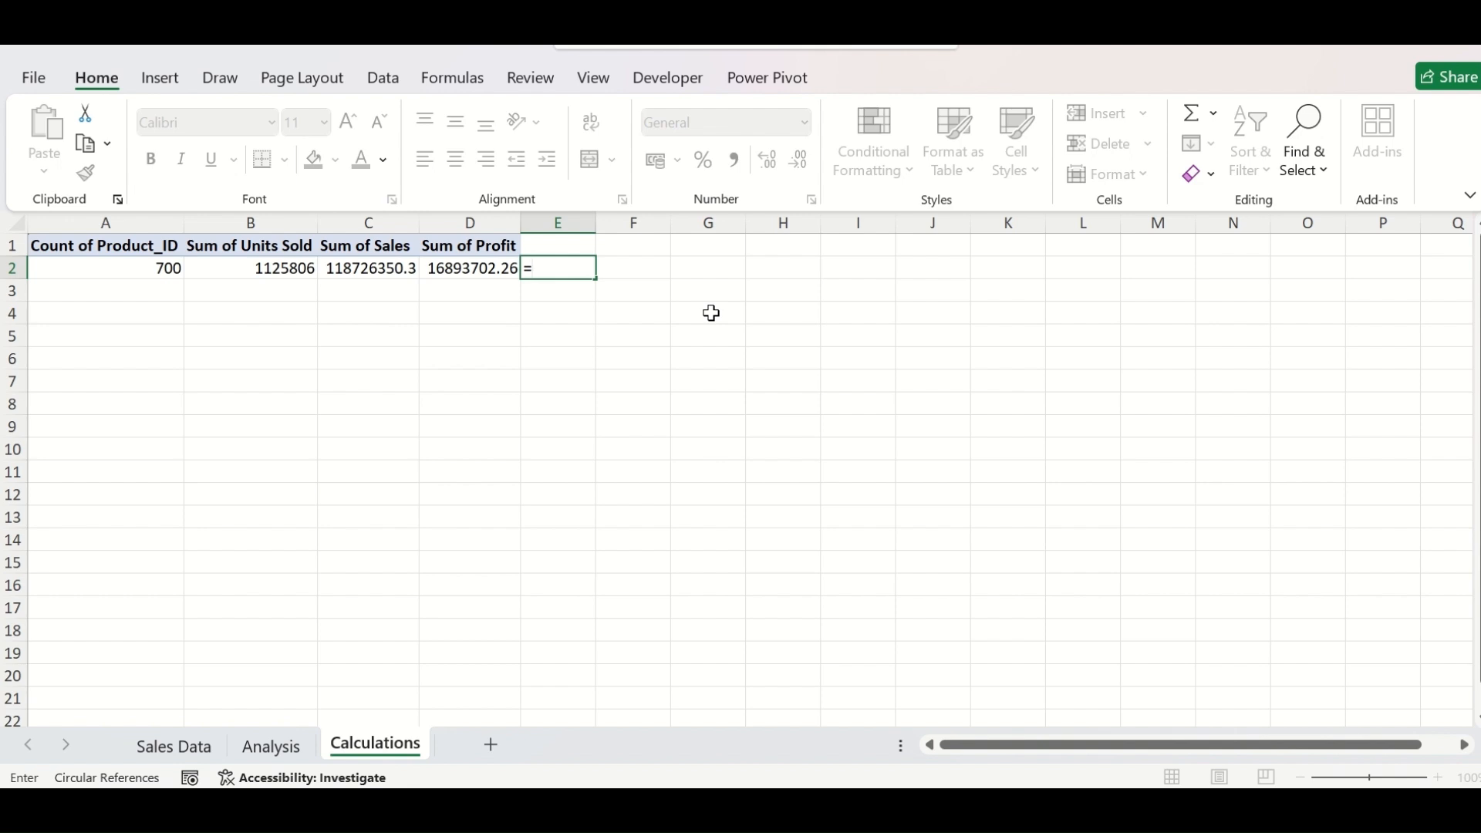
type("D2")
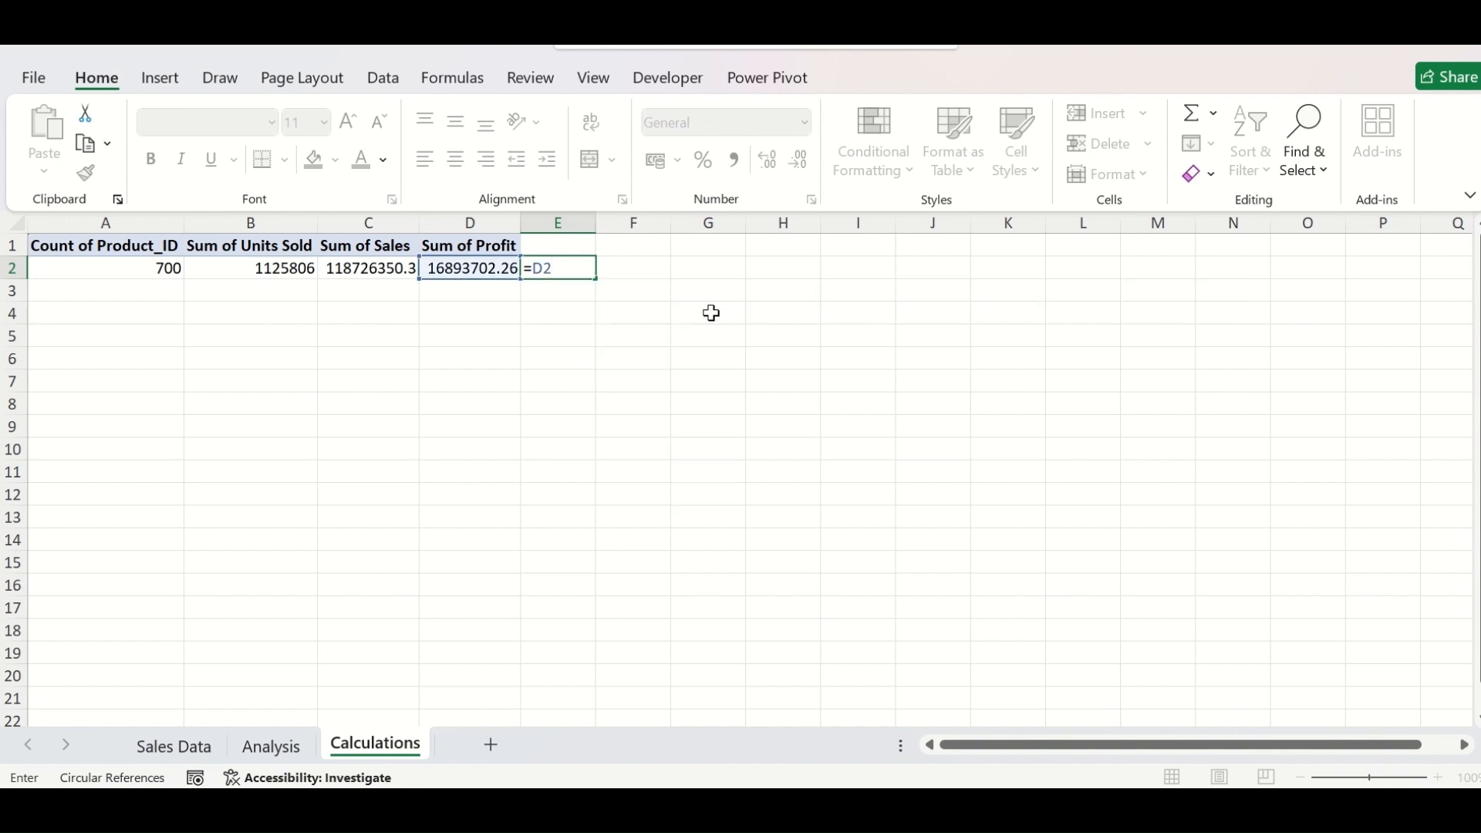
type("/C2")
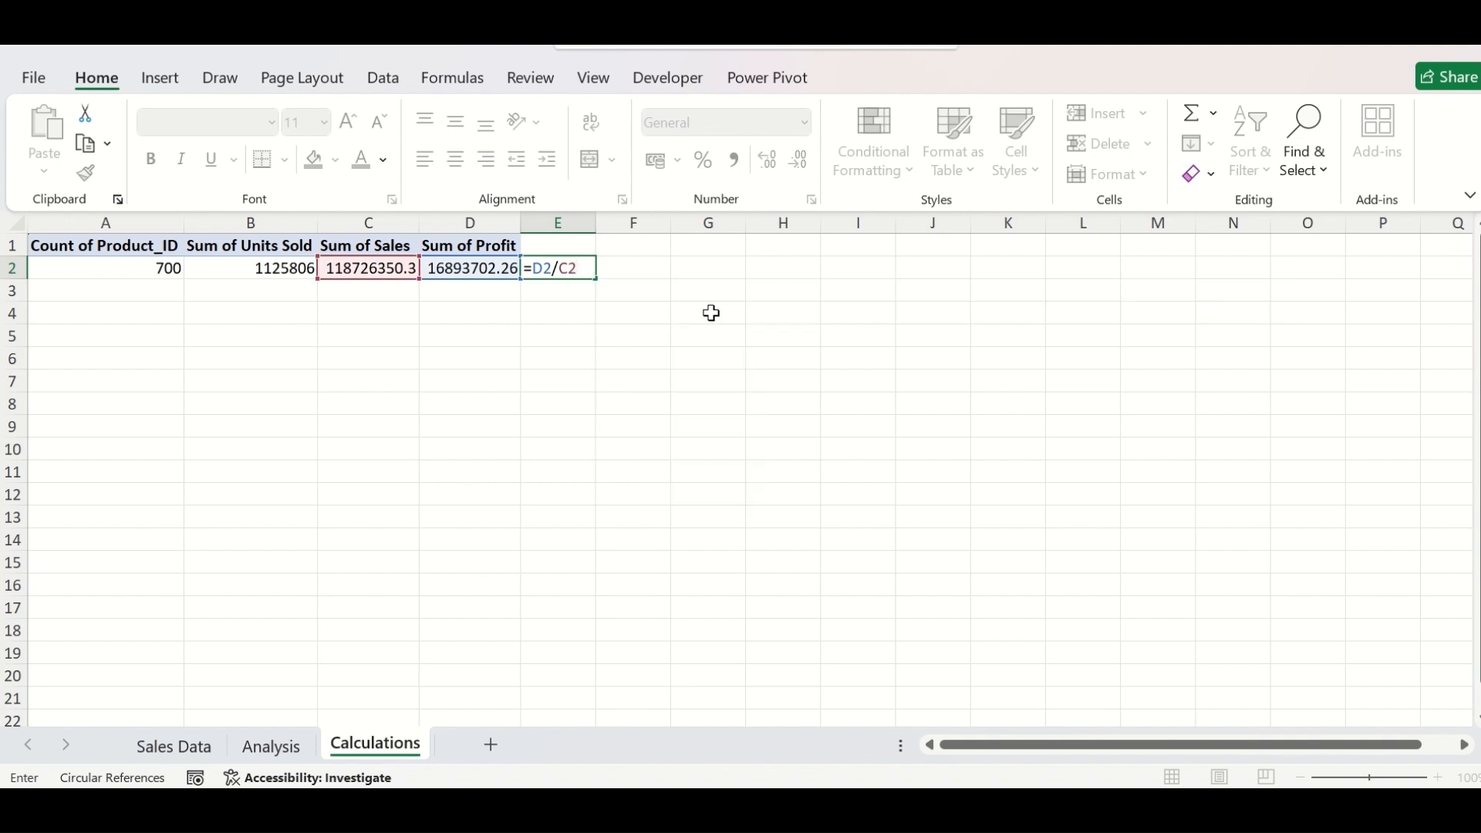
key("Return")
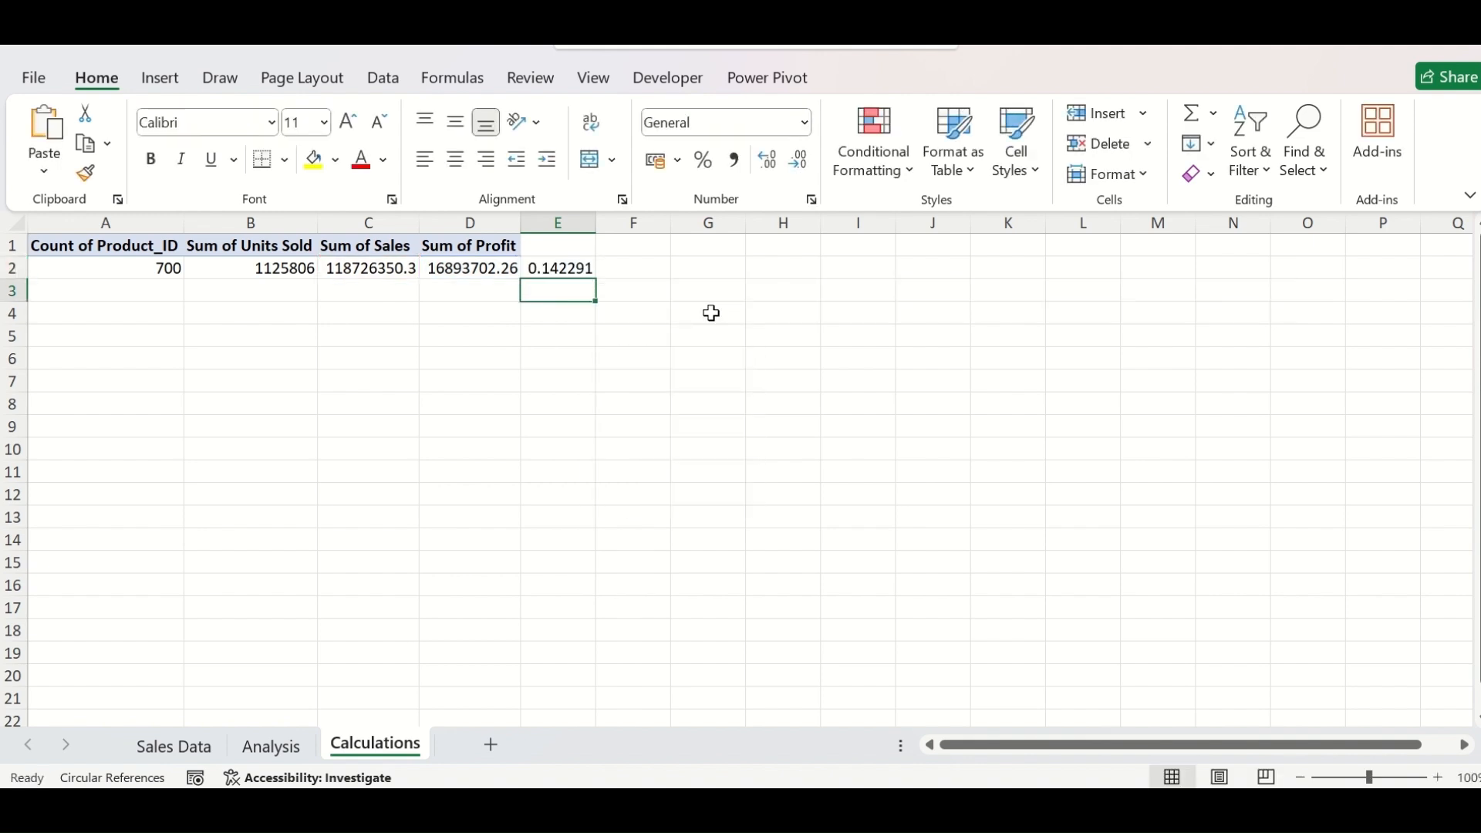
Step: Format the margin ratio in E2 as a percentage with one decimal place
left_click(556, 267)
left_click(703, 162)
left_click(766, 162)
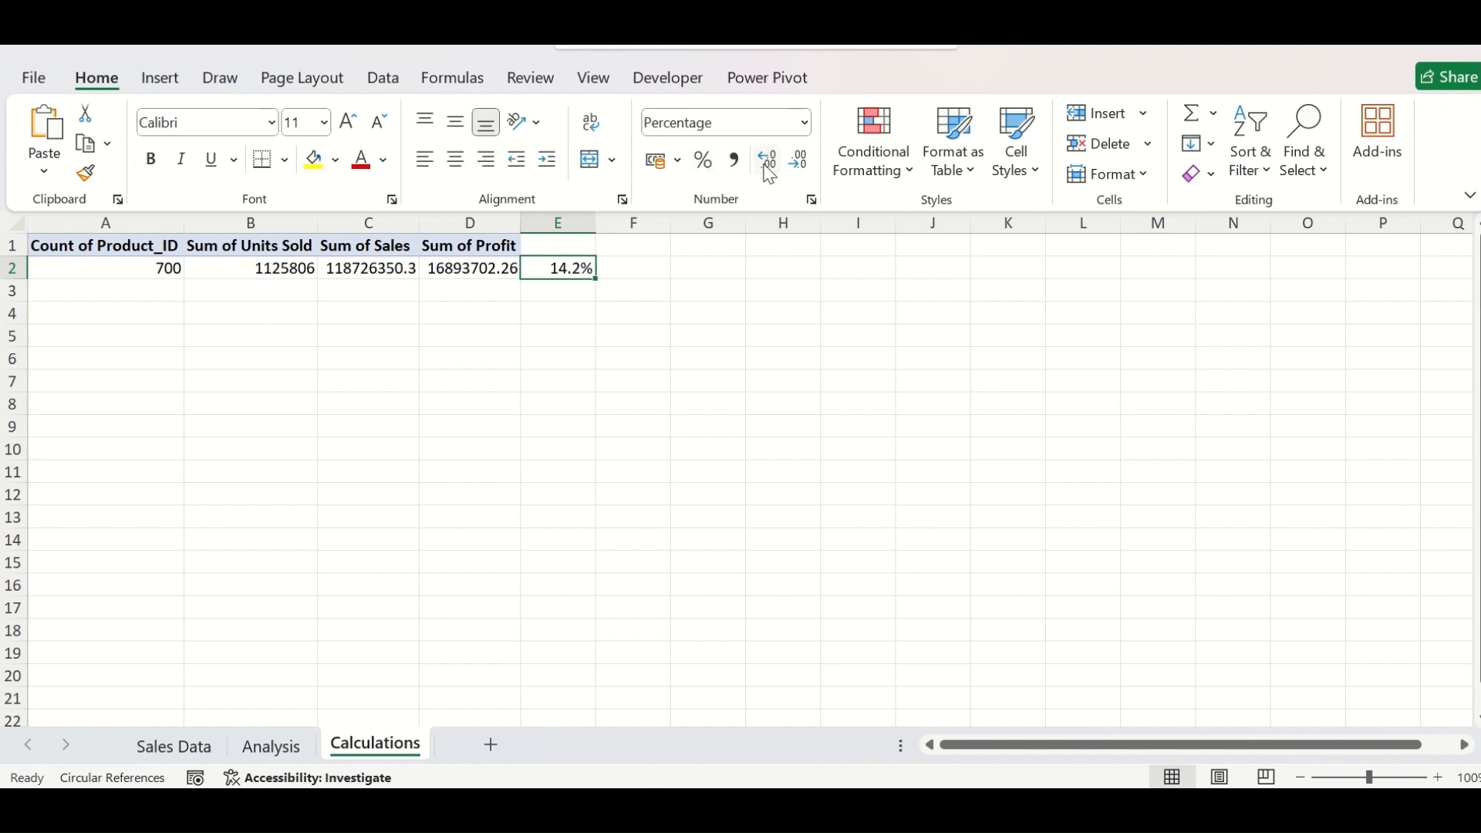
Step: Label the margin column by entering the header Profit % in cell E1
left_click(549, 245)
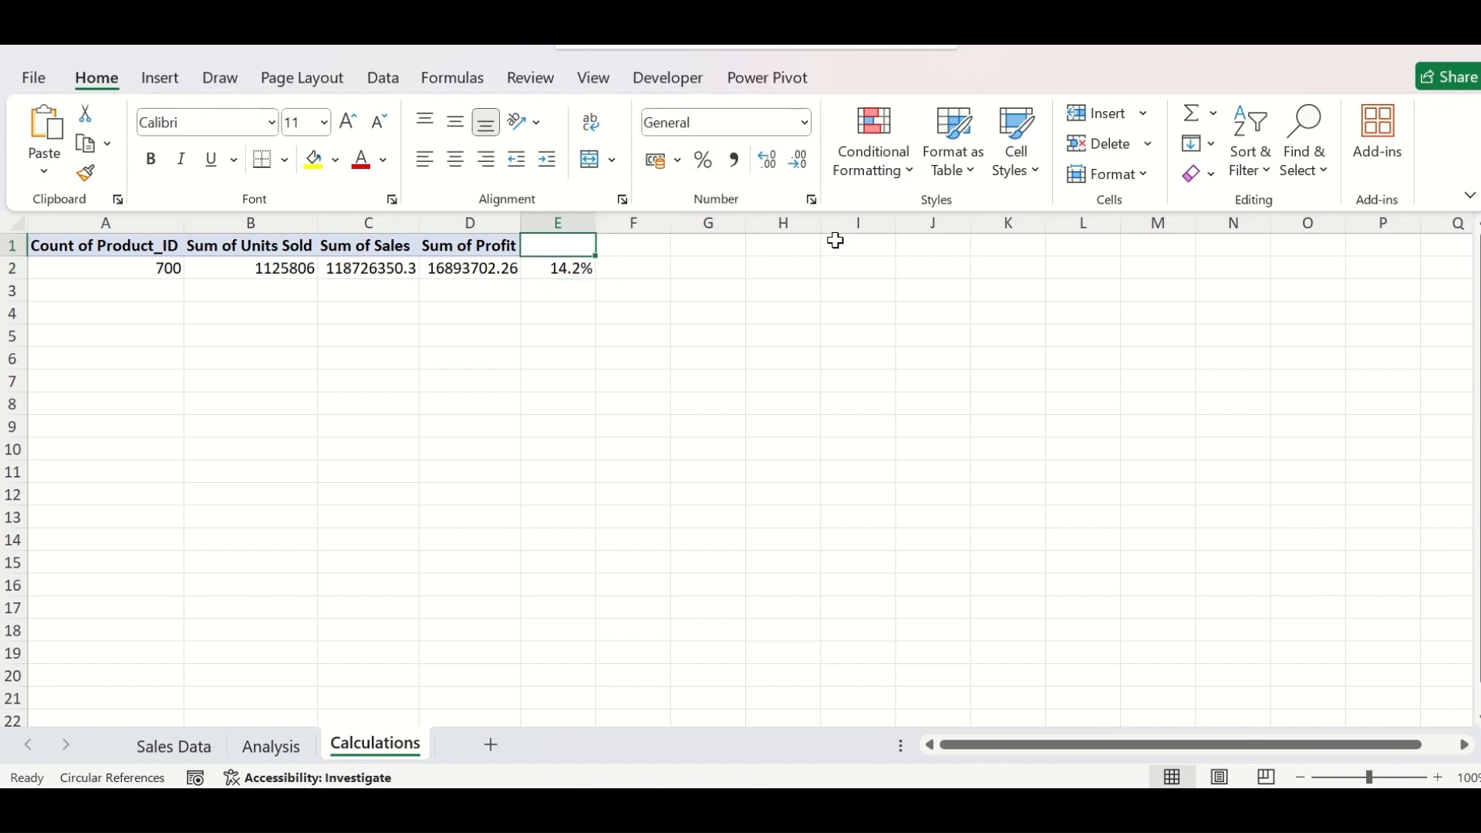
type("Profit")
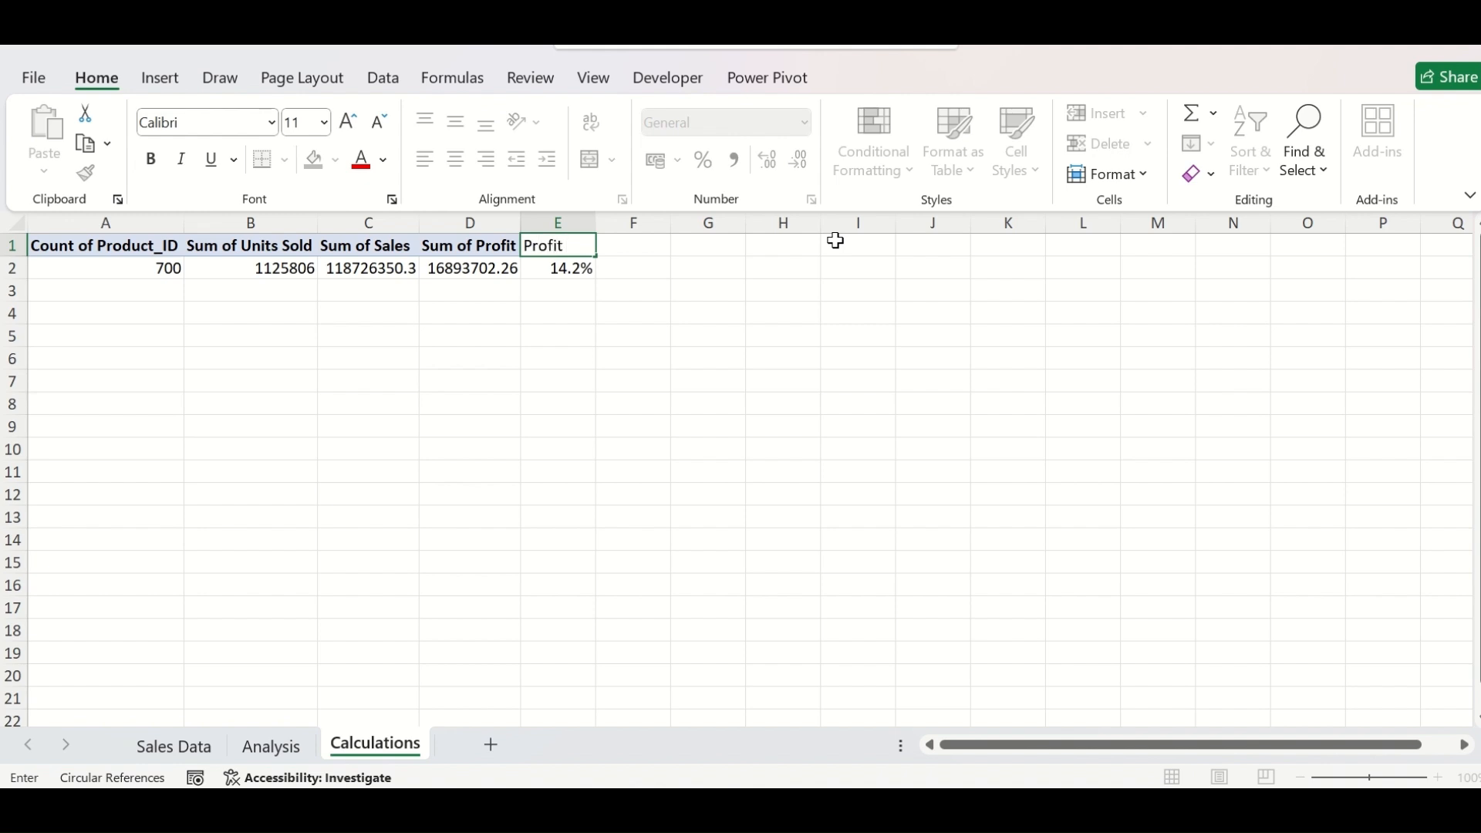
type(" %")
key("Tab")
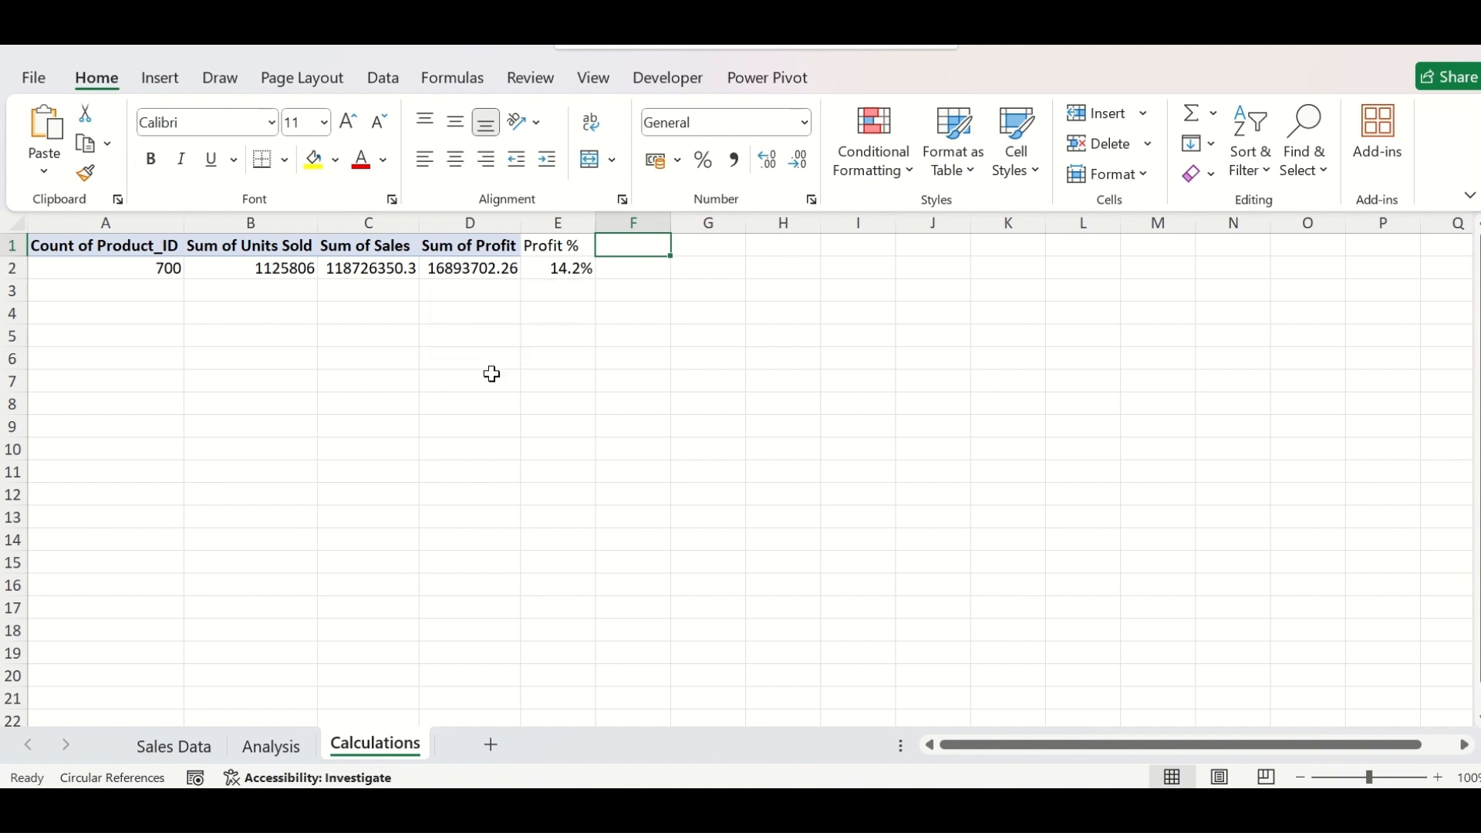
left_click(555, 335)
Step: Start a custom number format for the sales and profit totals in C2:D2 with the section [<1000]#,##0
left_click_drag(370, 267, 463, 268)
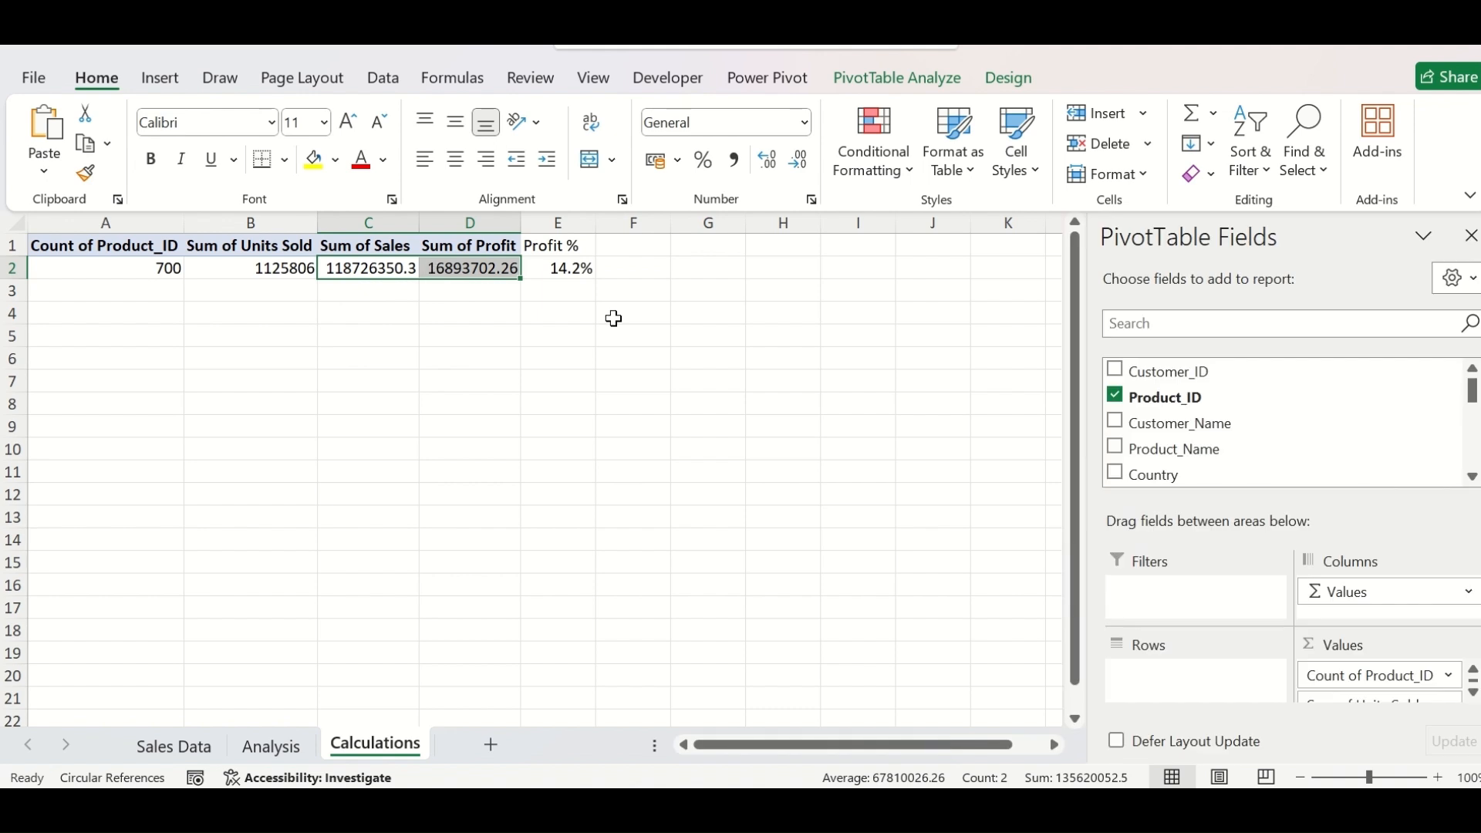
left_click(812, 200)
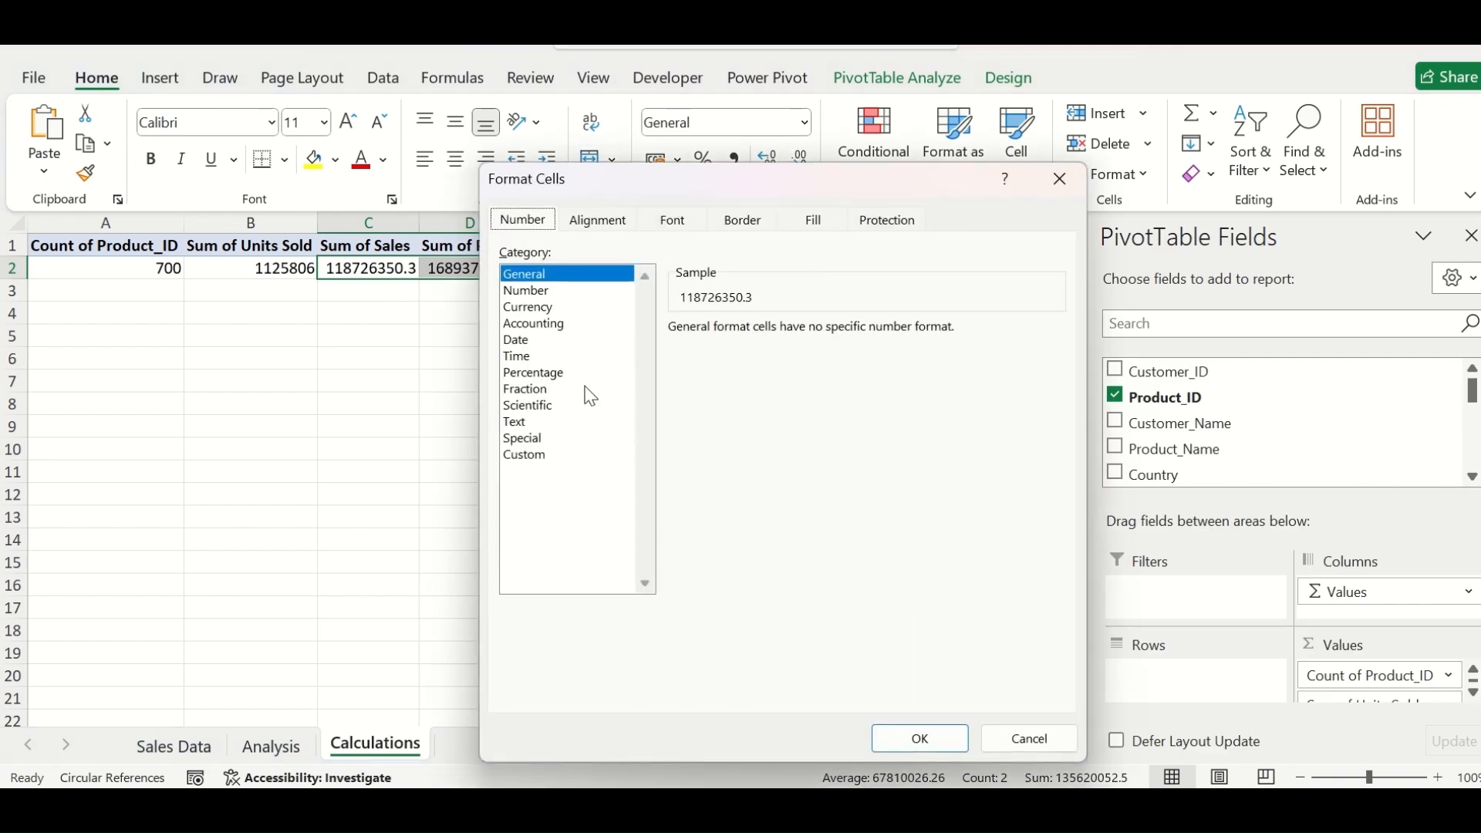
left_click(526, 460)
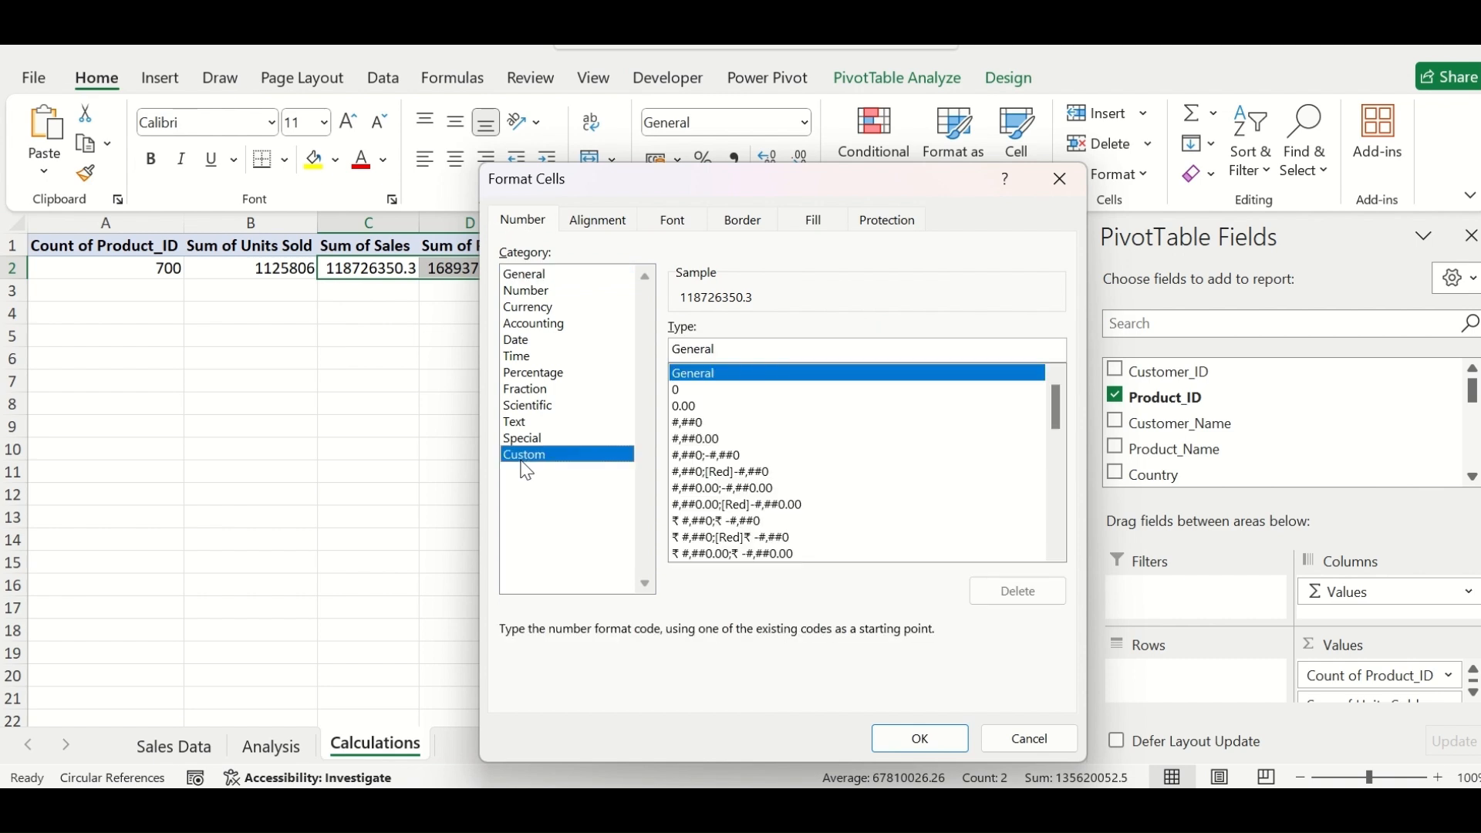
left_click(705, 426)
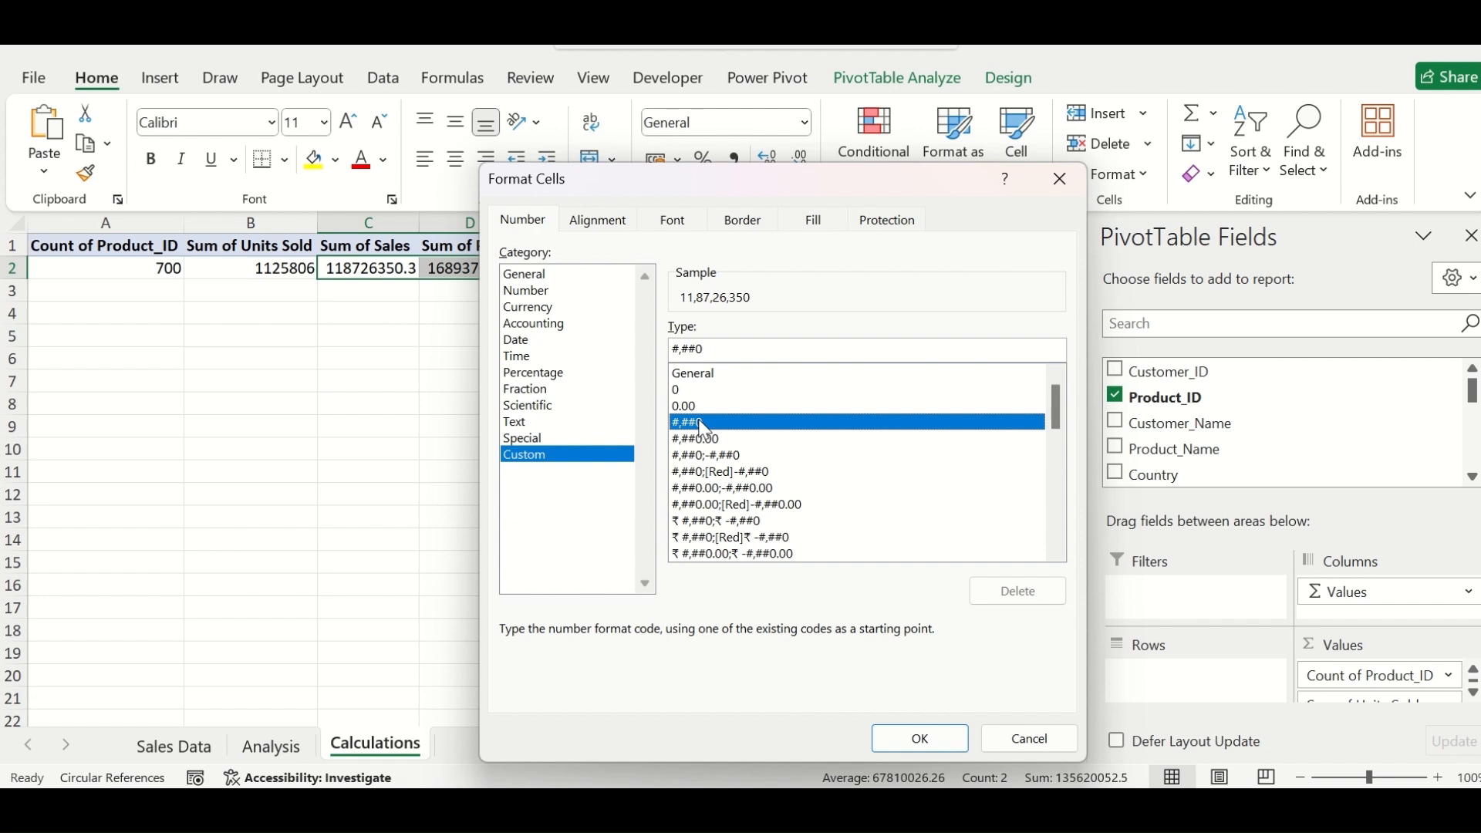
left_click(674, 352)
type("[")
type("<1000")
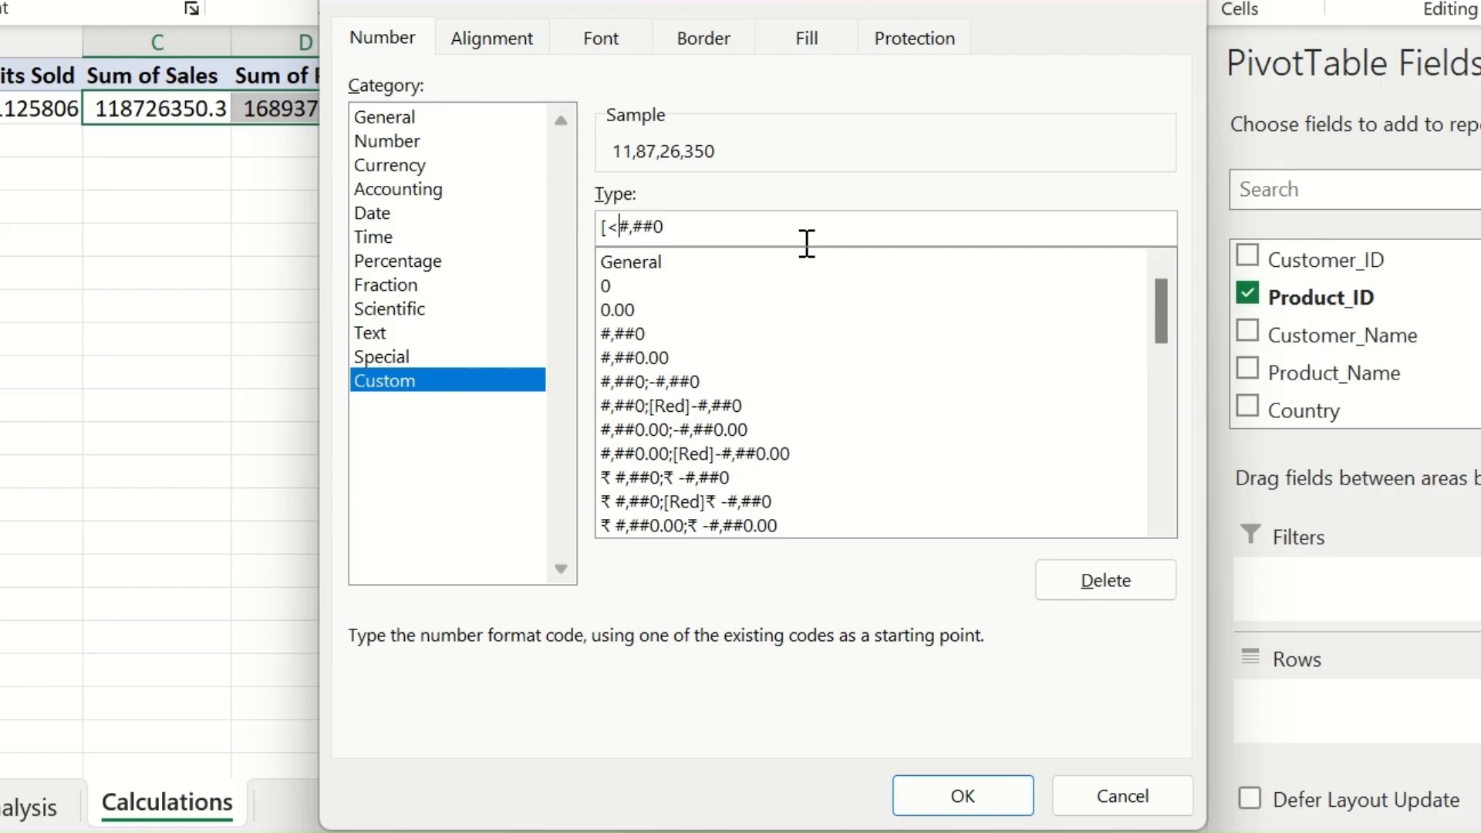
type("]")
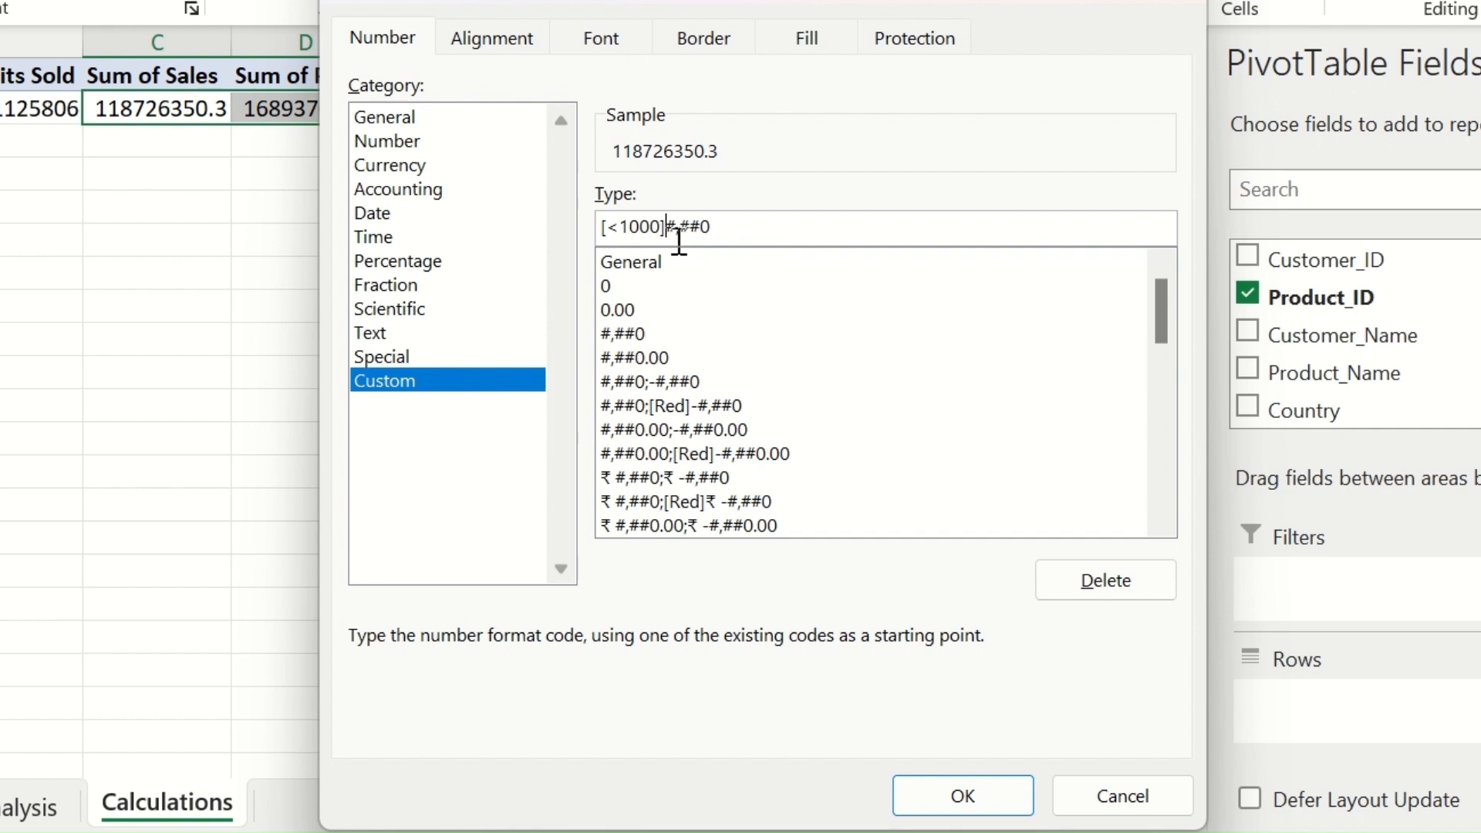
Step: Add a second section for values below one million to the custom format, [<1000000]#,##0;
left_click(769, 226)
type(";[")
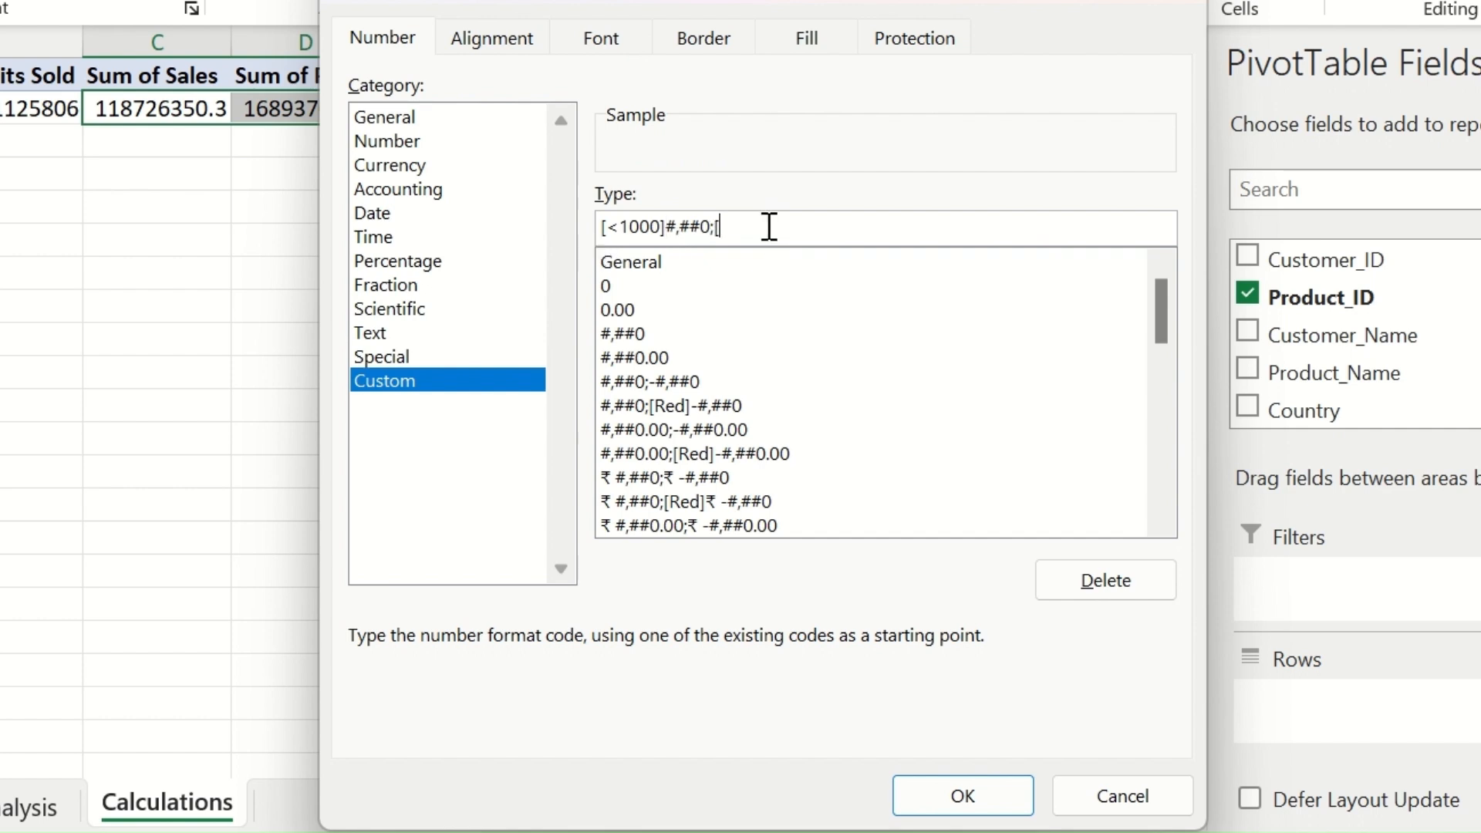
type("<1000")
type("000")
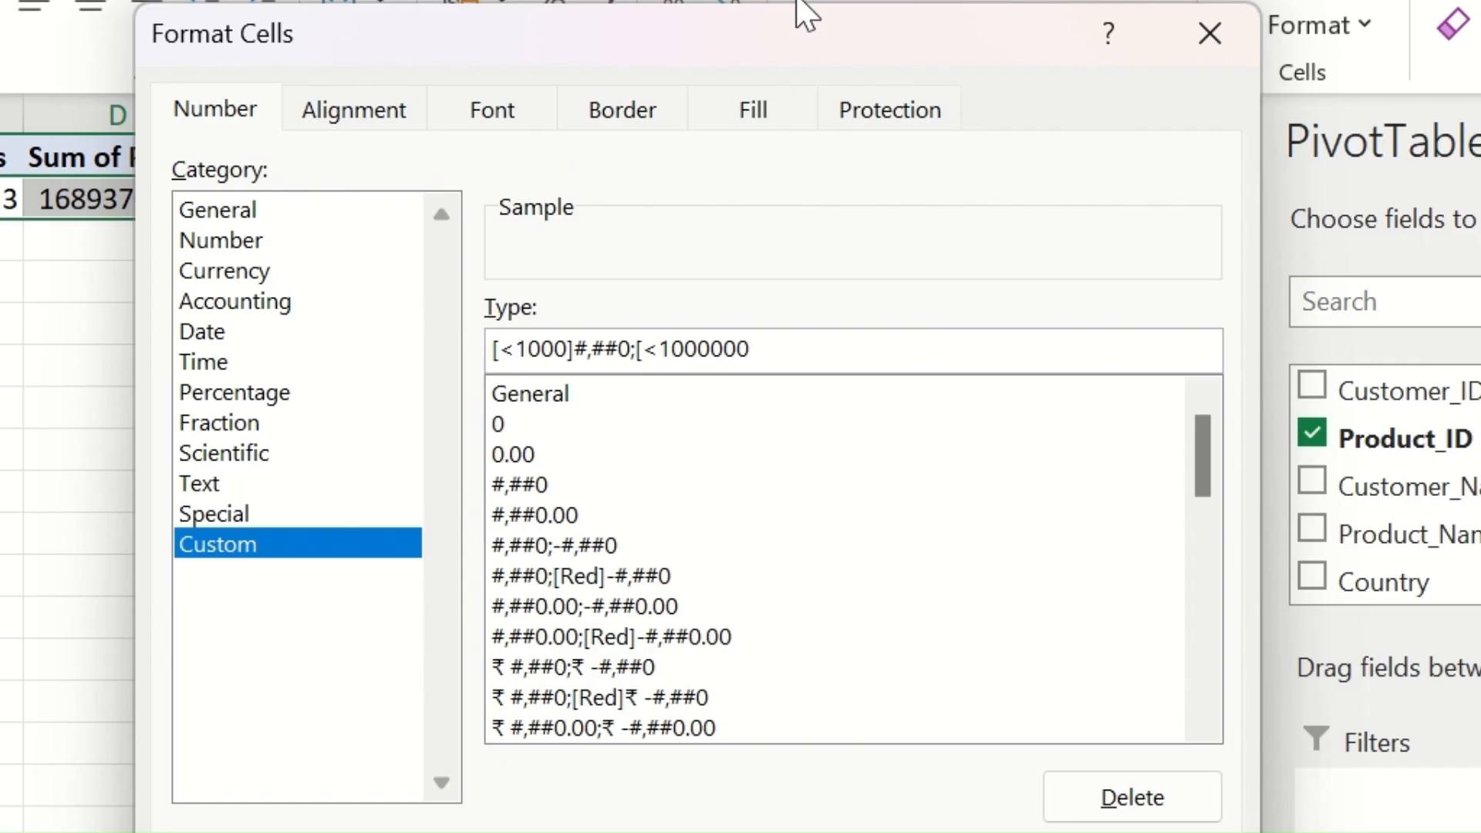
type("]")
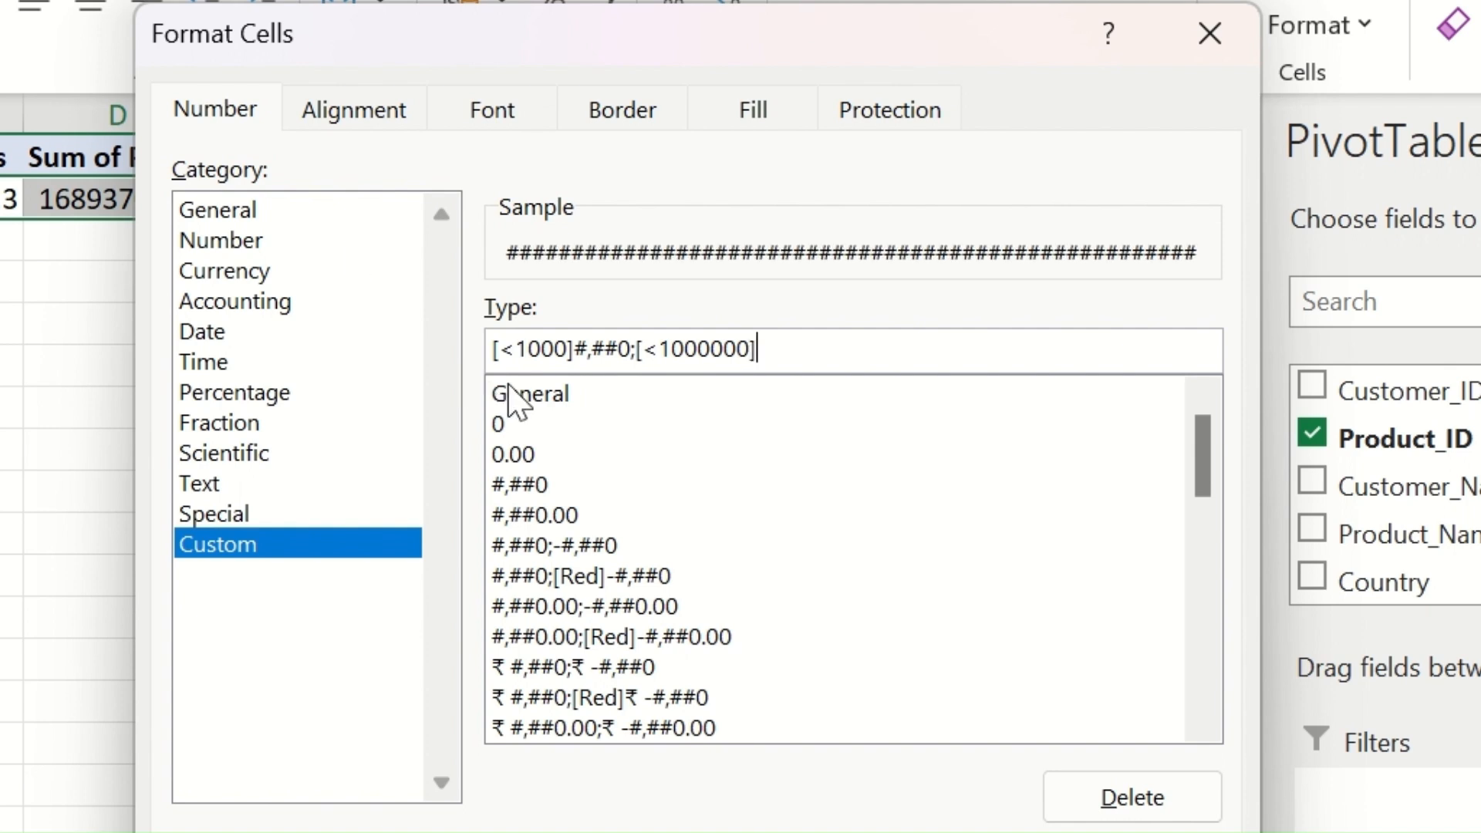
left_click_drag(576, 348, 637, 351)
key("ctrl+c")
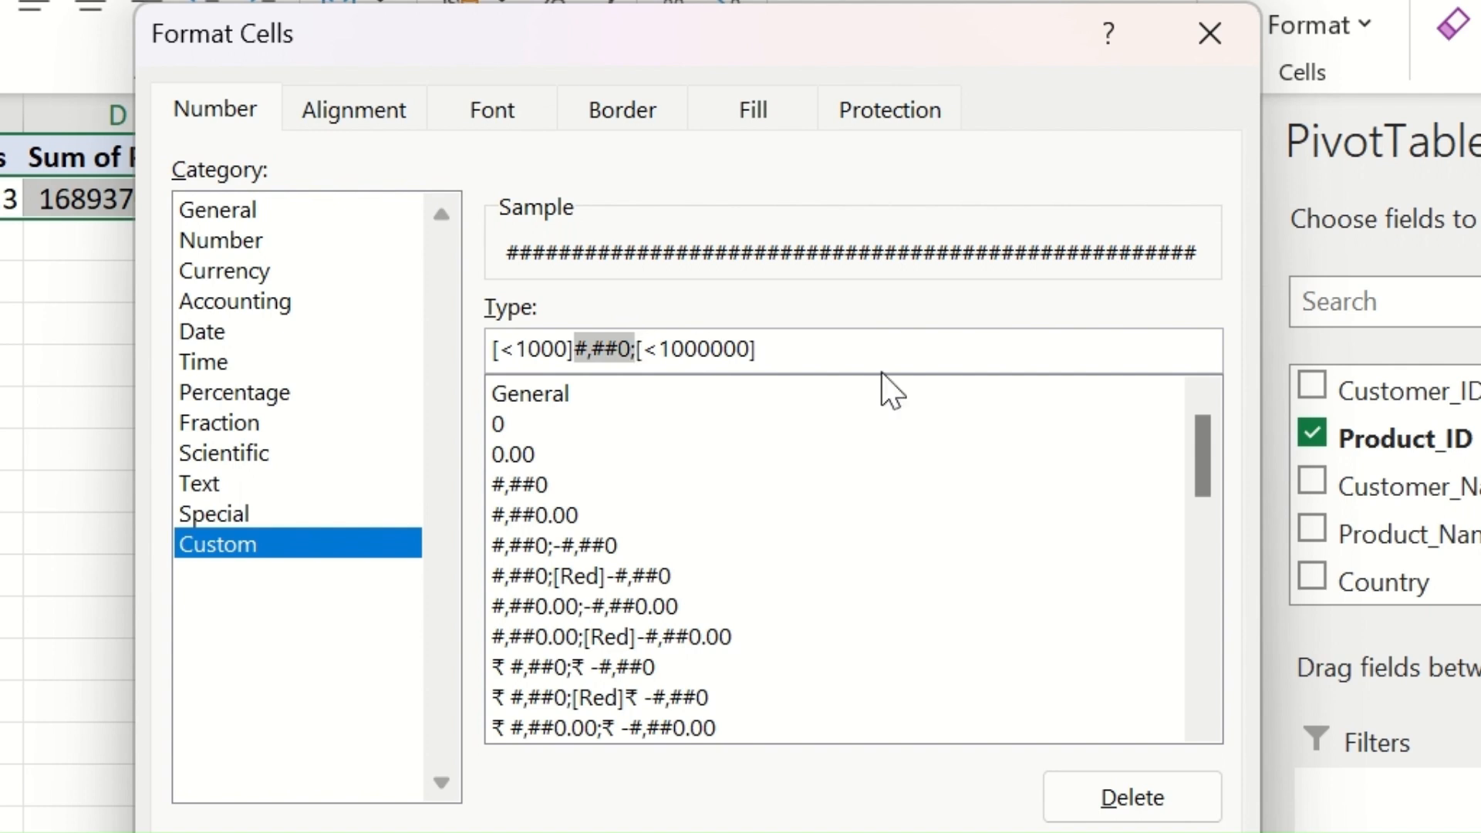
left_click(869, 350)
key("ctrl+v")
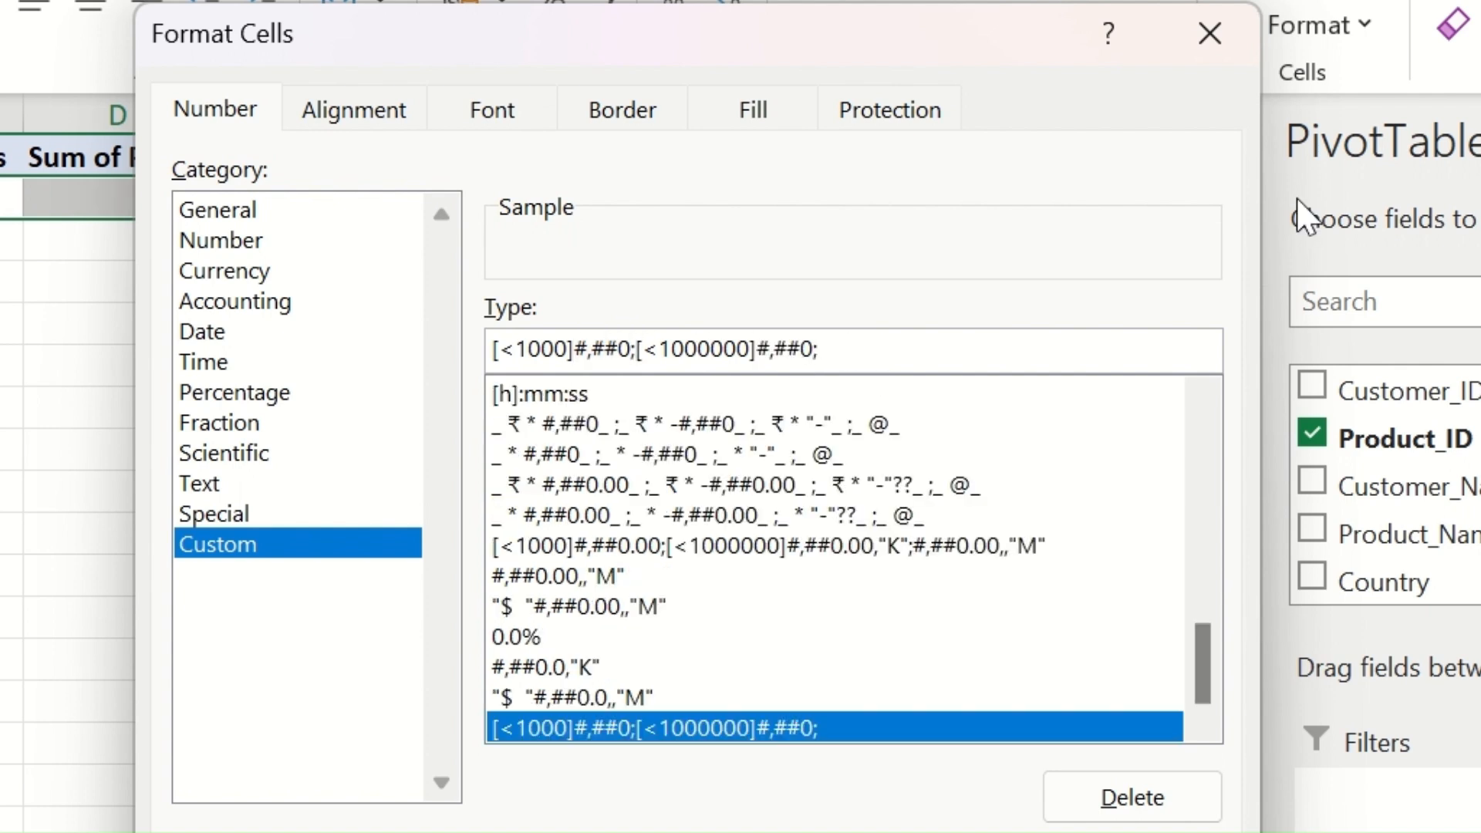
Step: Scale the second section to thousands with ,.0 and add a third section for millions, #,##0,,.0
type(",")
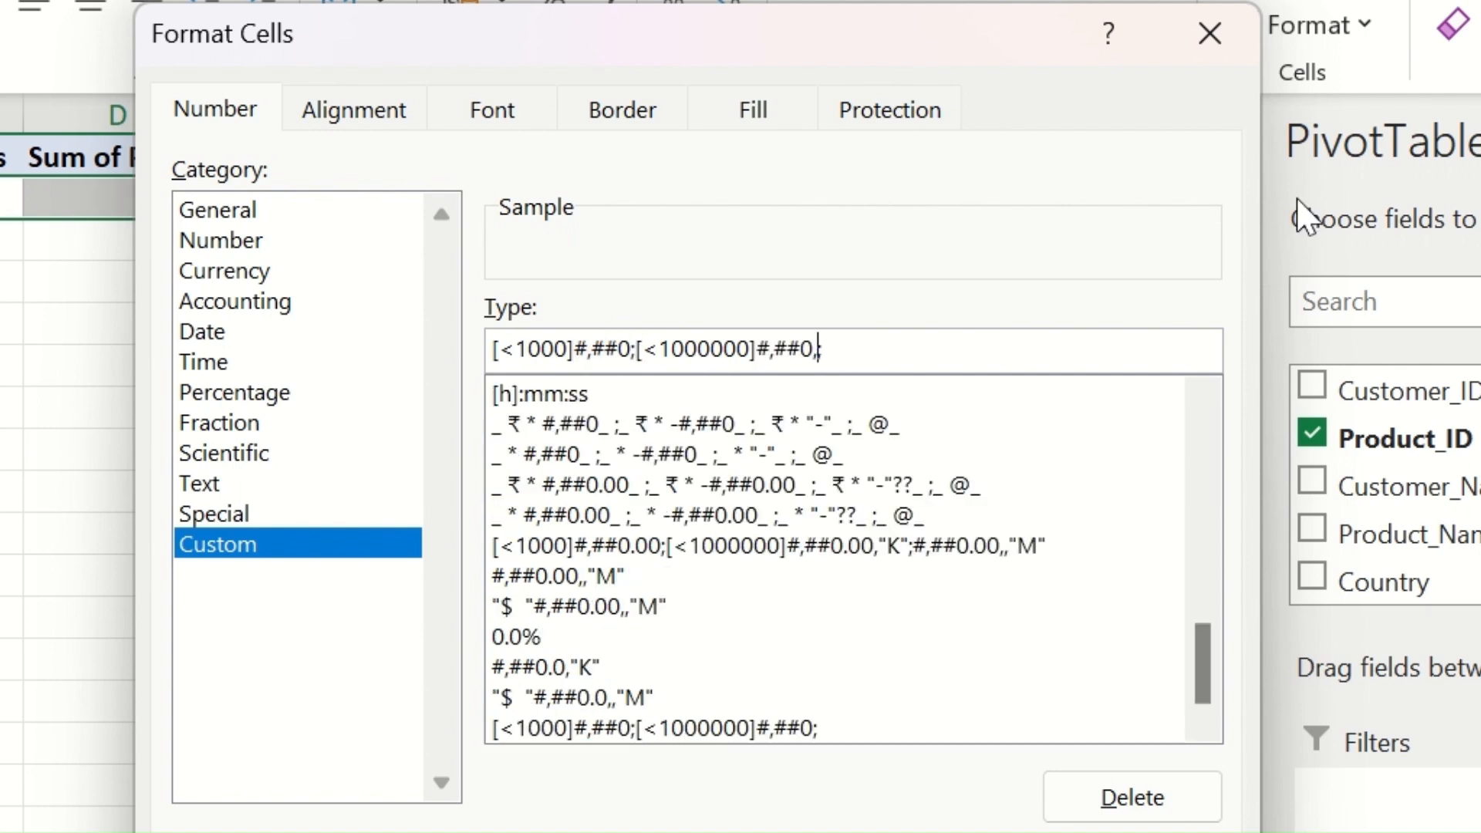
type(".0")
left_click(835, 348)
type("#,##0,.0;#")
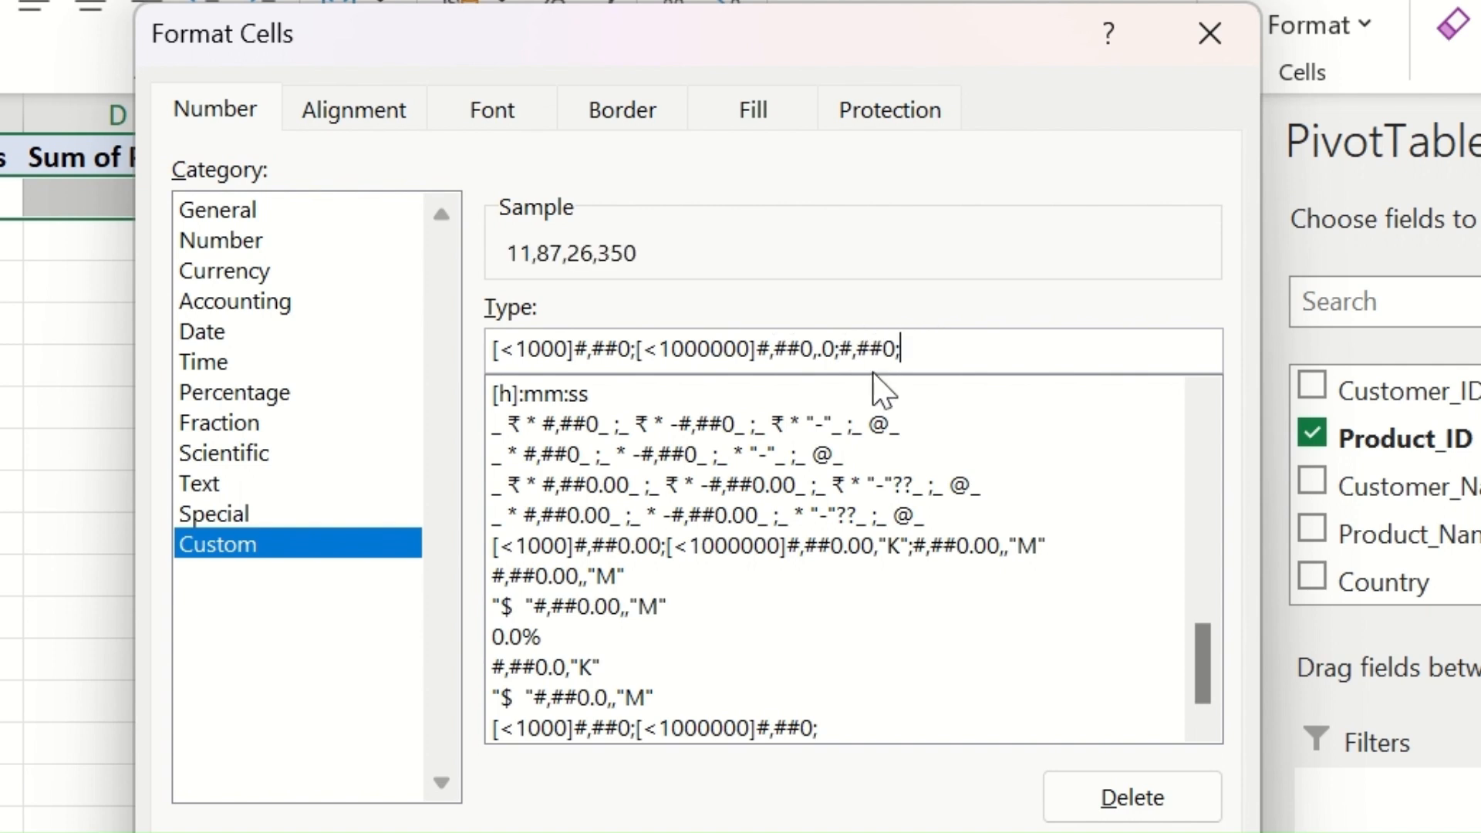
type(",##0,,")
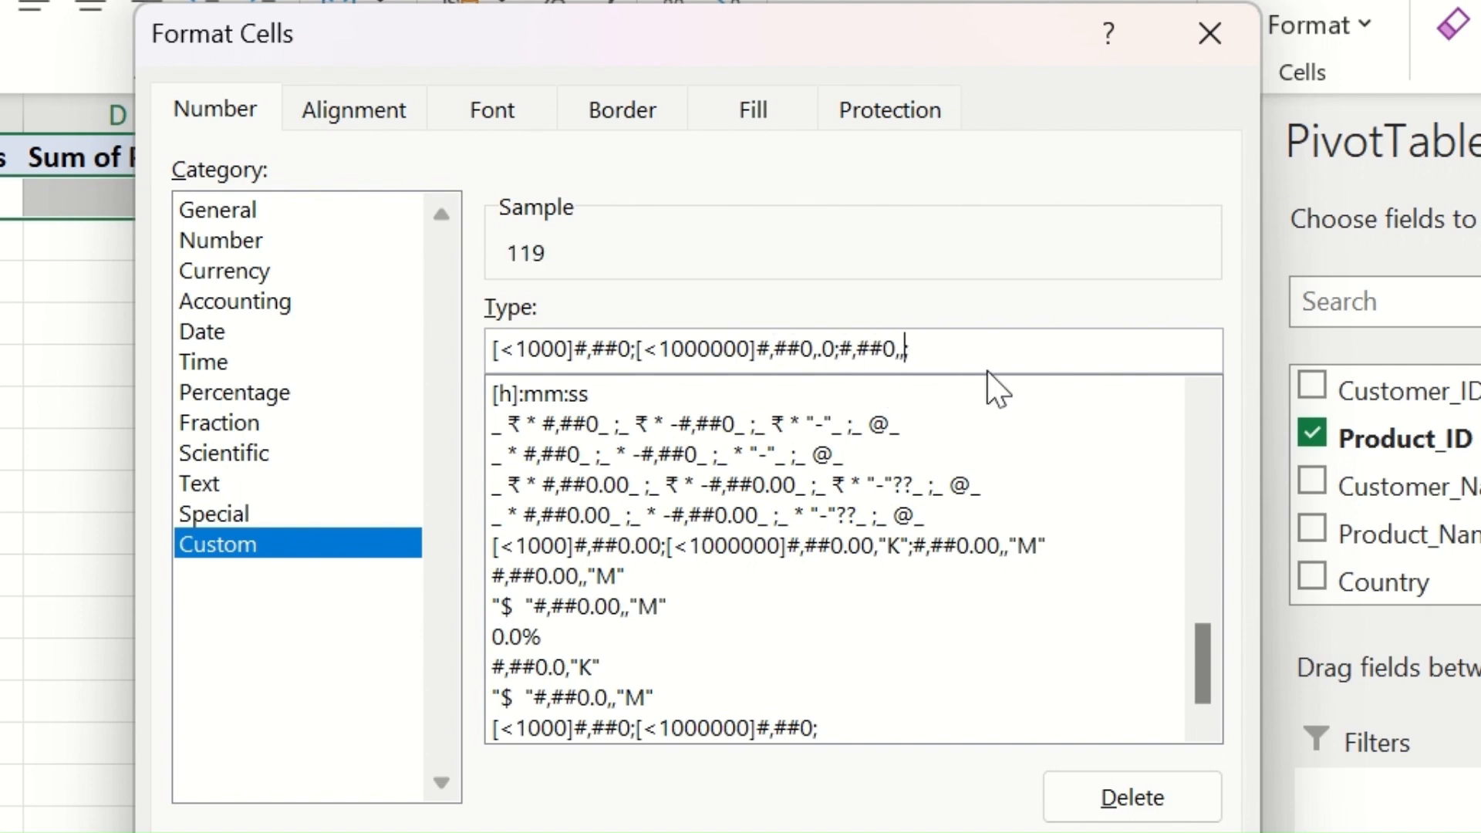
type(".0")
Step: Add the suffix "K" after #,##0 in the thousands section and "M" to the millions section, and apply the format to C2:D2
left_click_drag(815, 348, 638, 349)
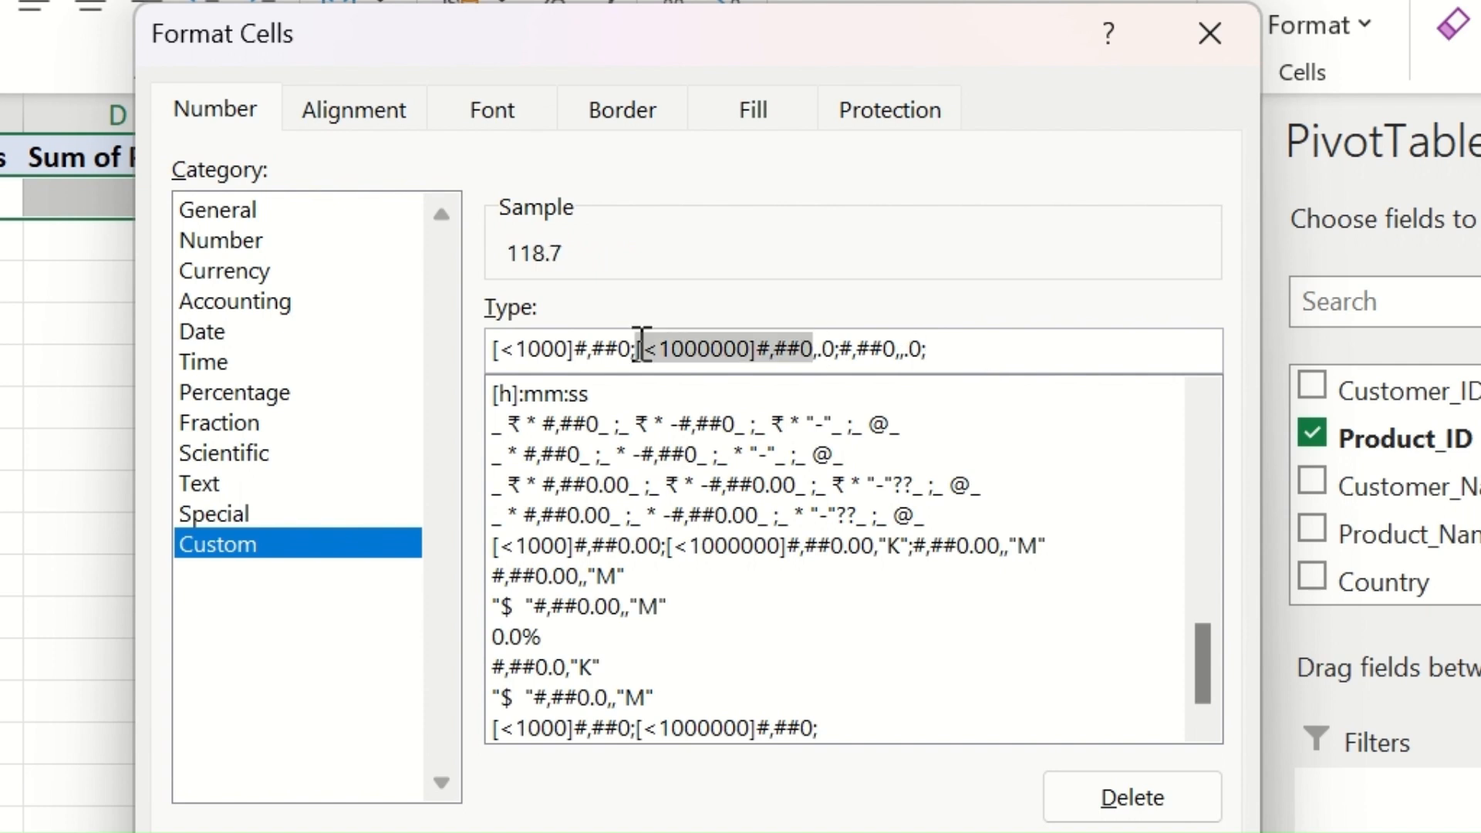
left_click(813, 349)
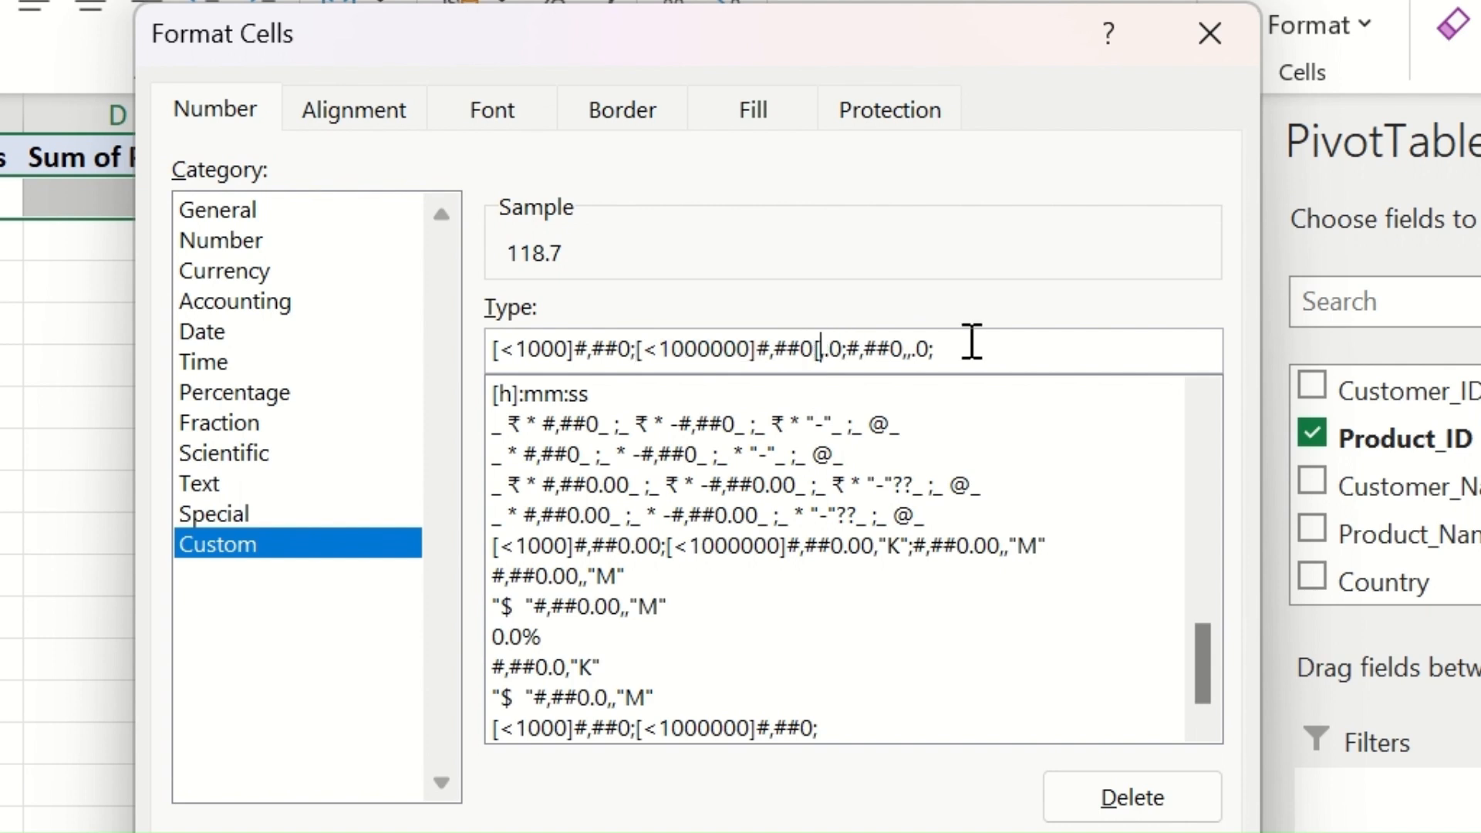
type("\"K")
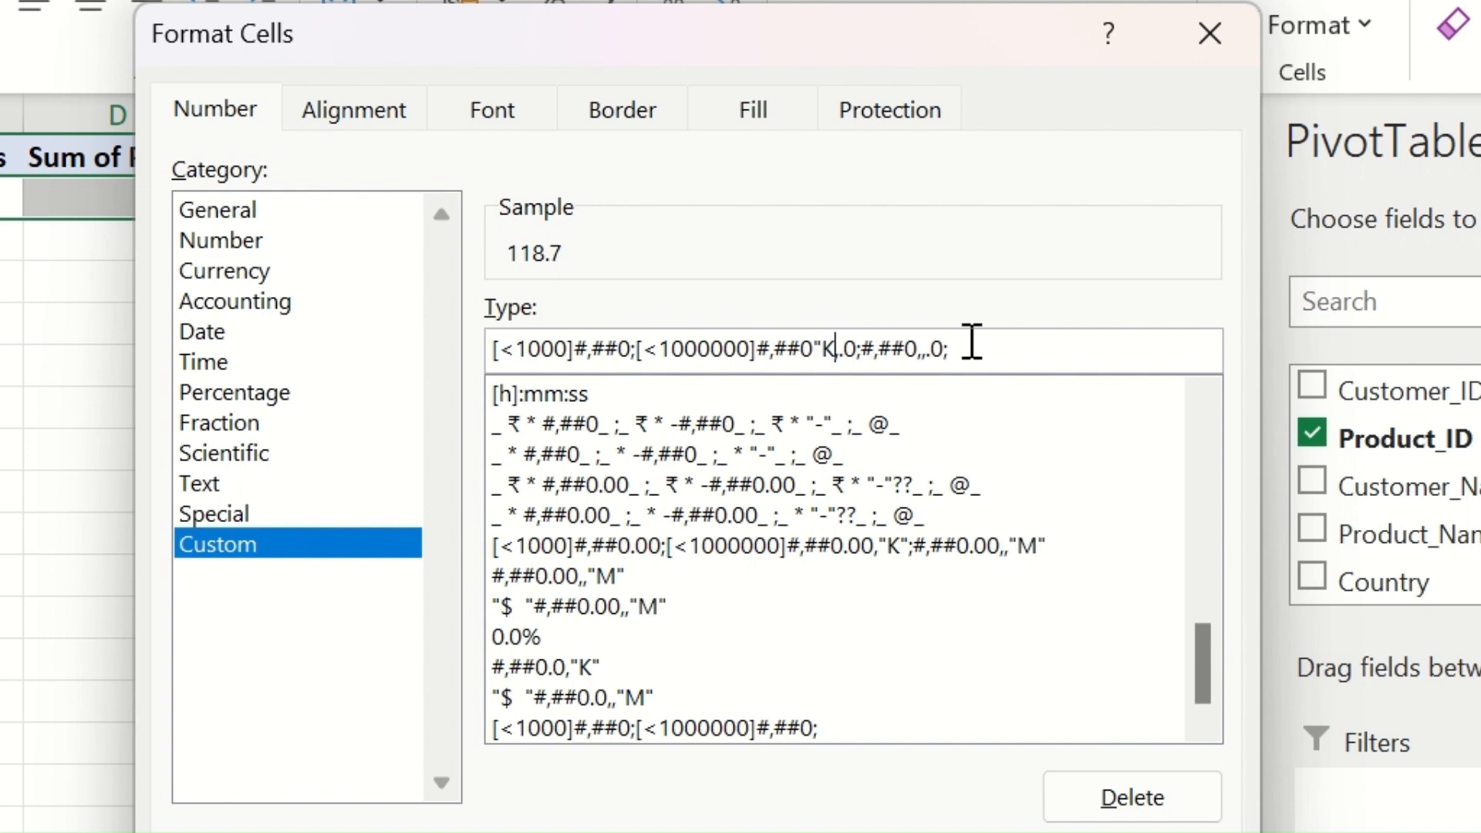
type("\"")
left_click(955, 349)
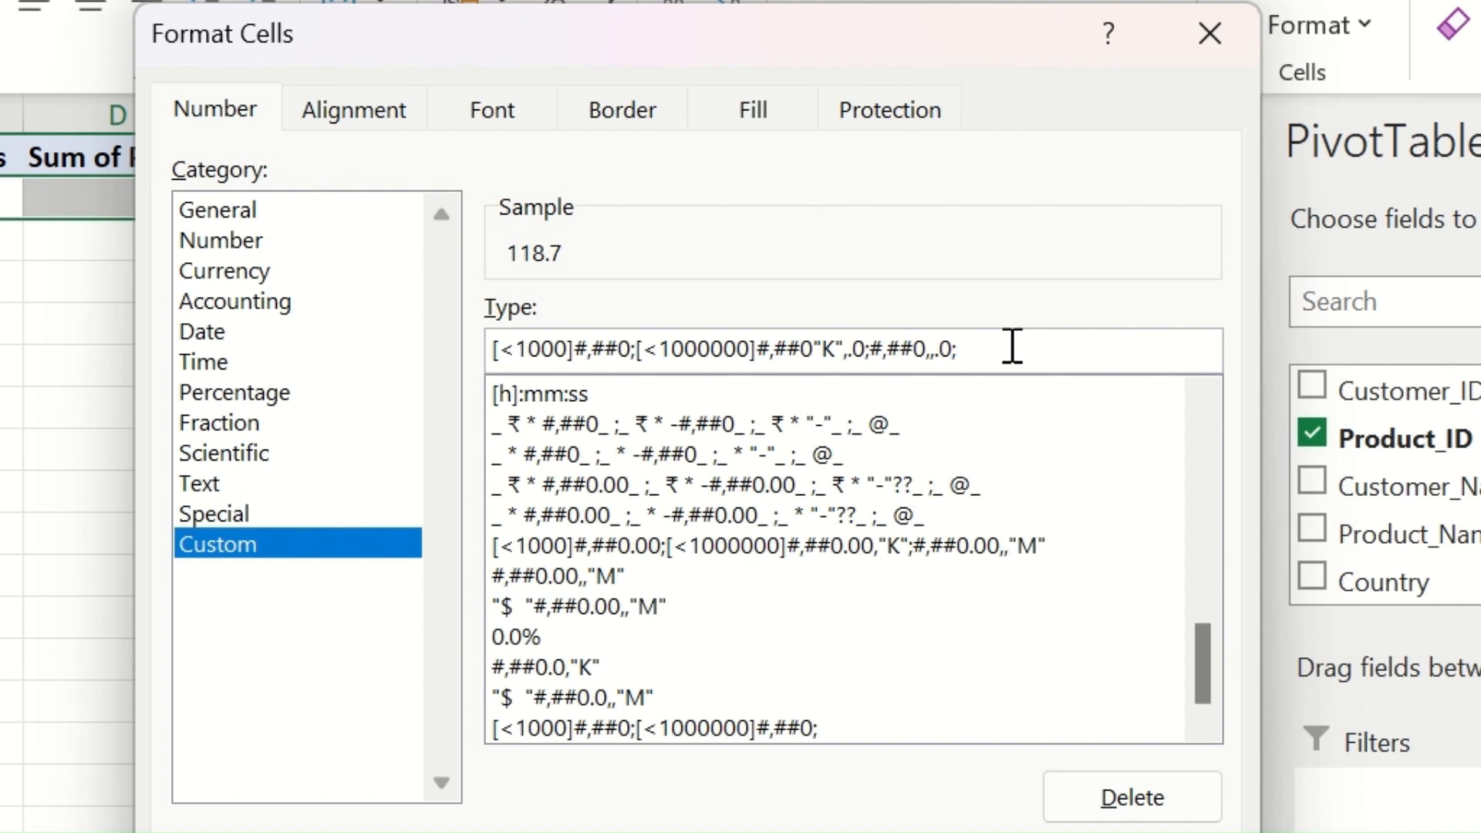
type("\"M\"")
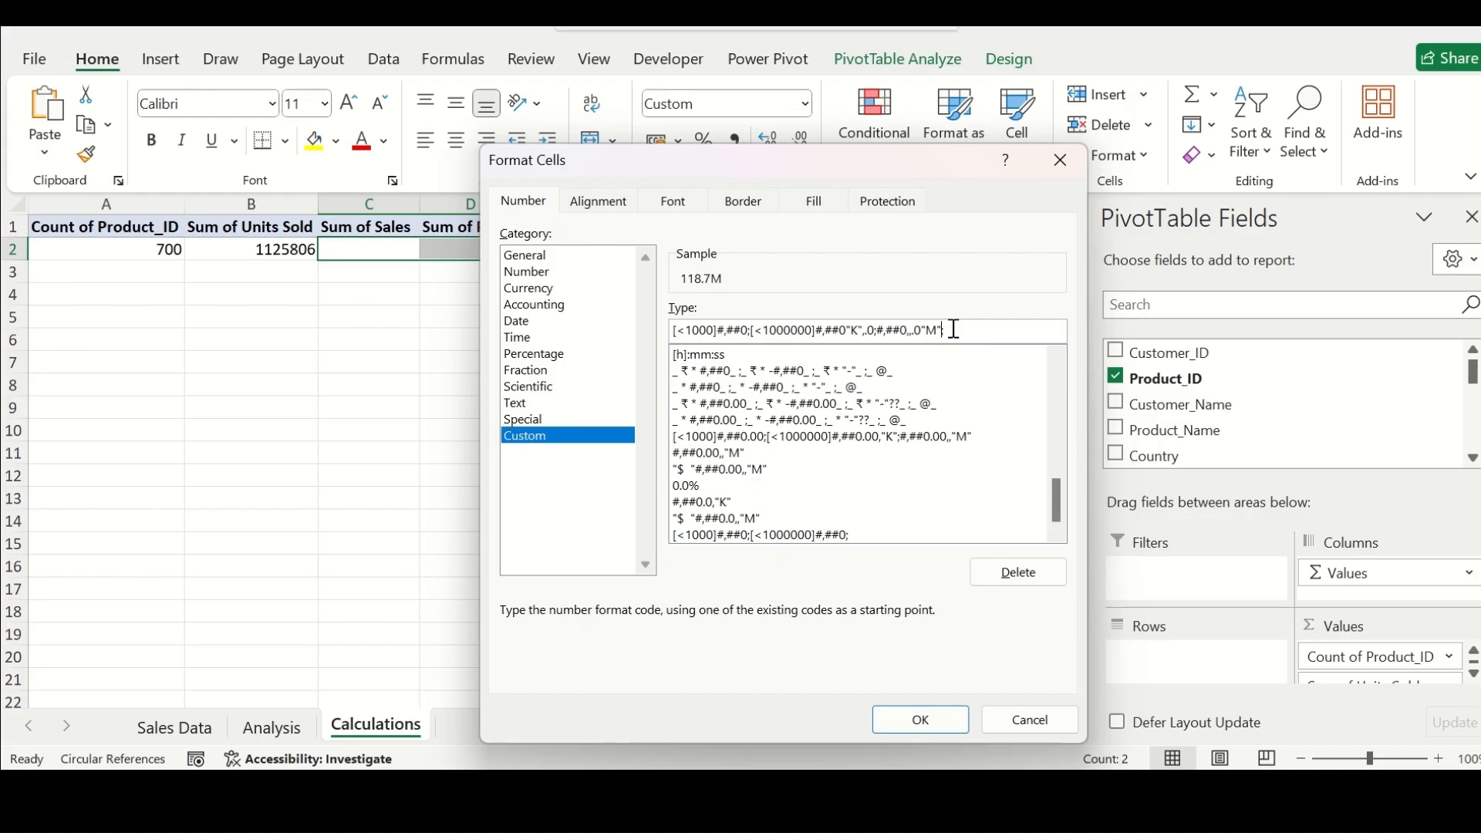
left_click(923, 720)
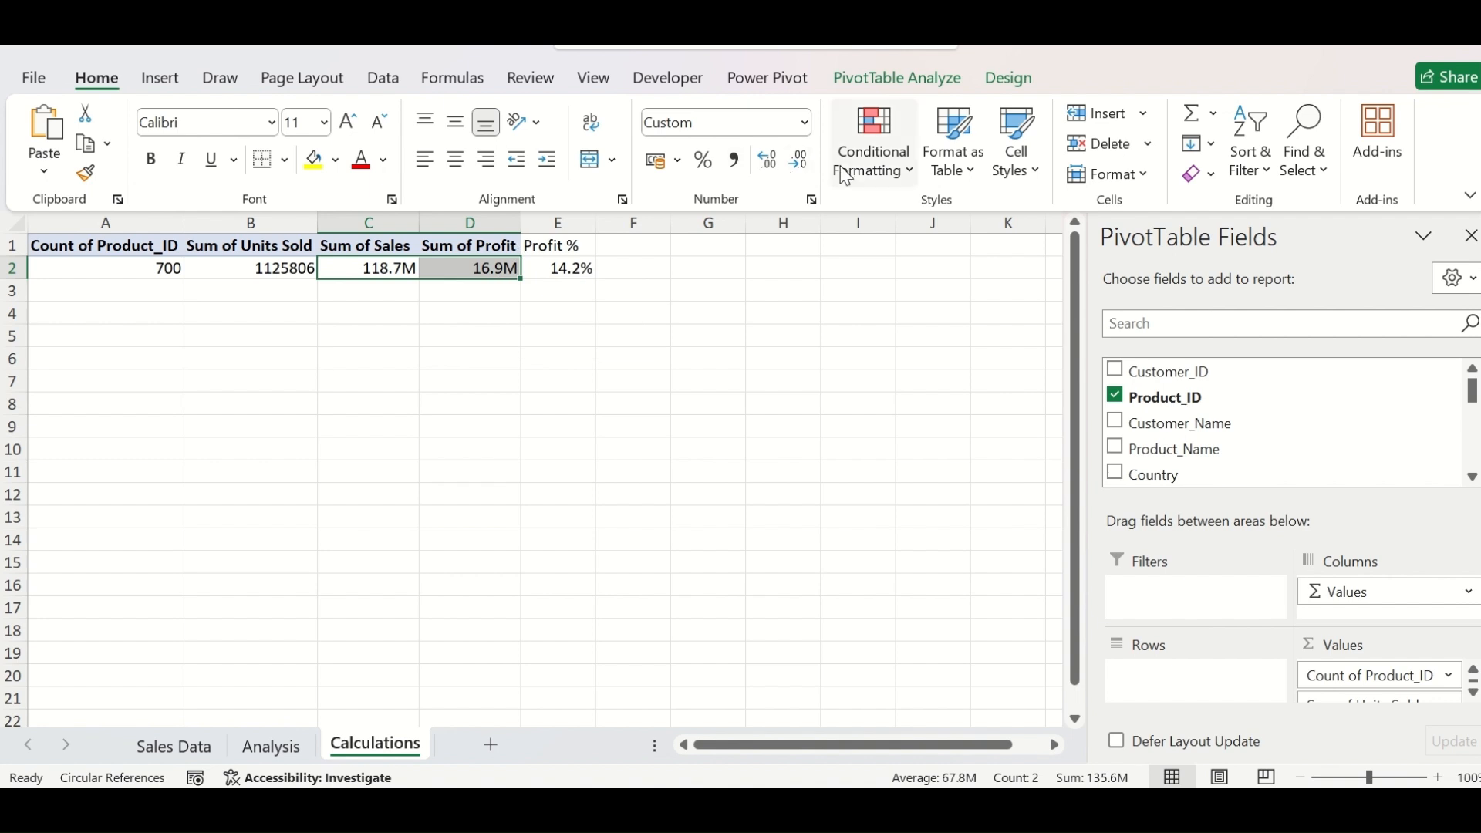
Step: Add the prefix "$ " to all three sections of the custom number format on C2:D2
left_click(812, 187)
left_click(762, 349)
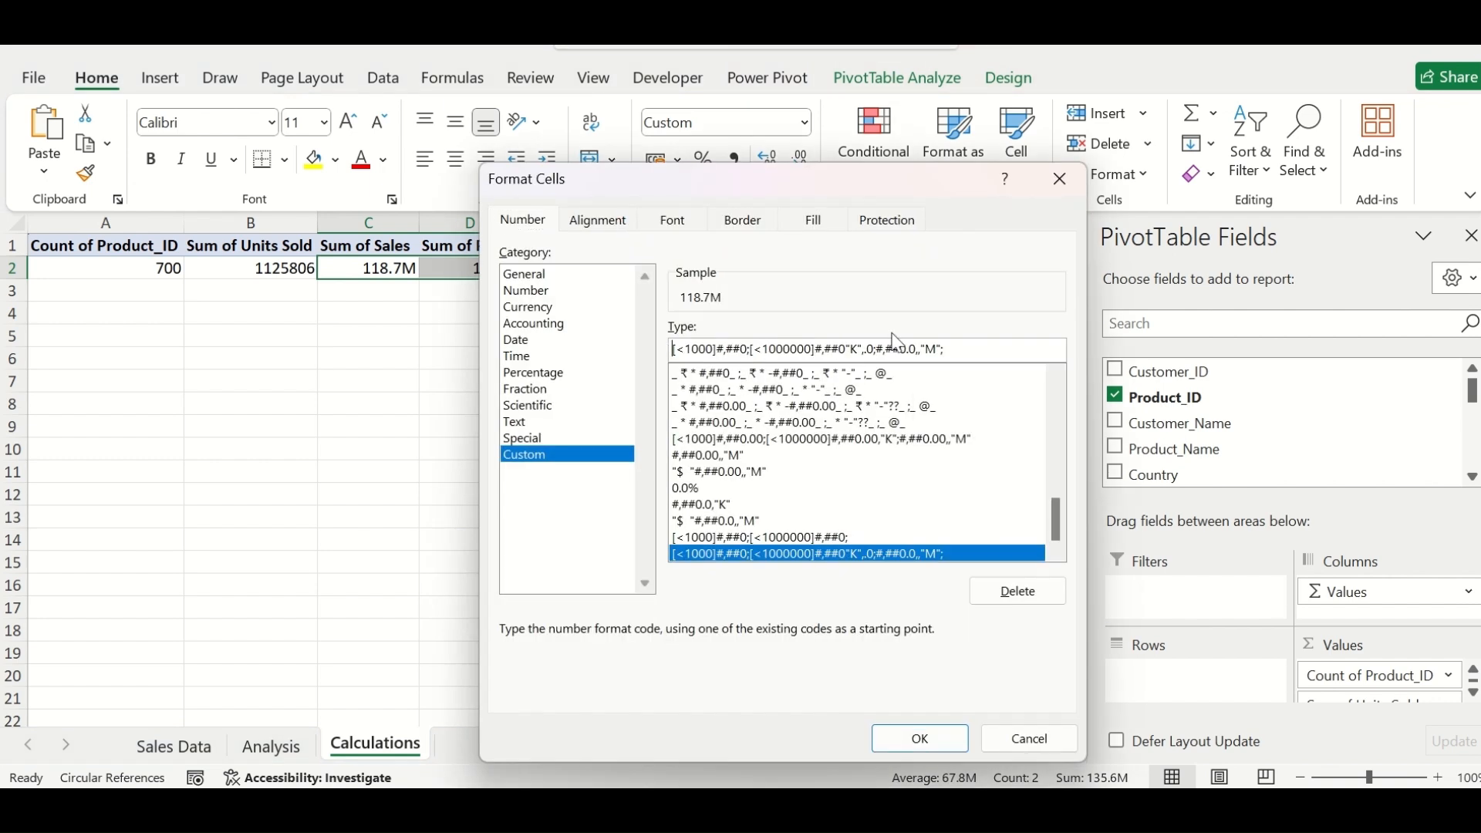
type("\"$ \"")
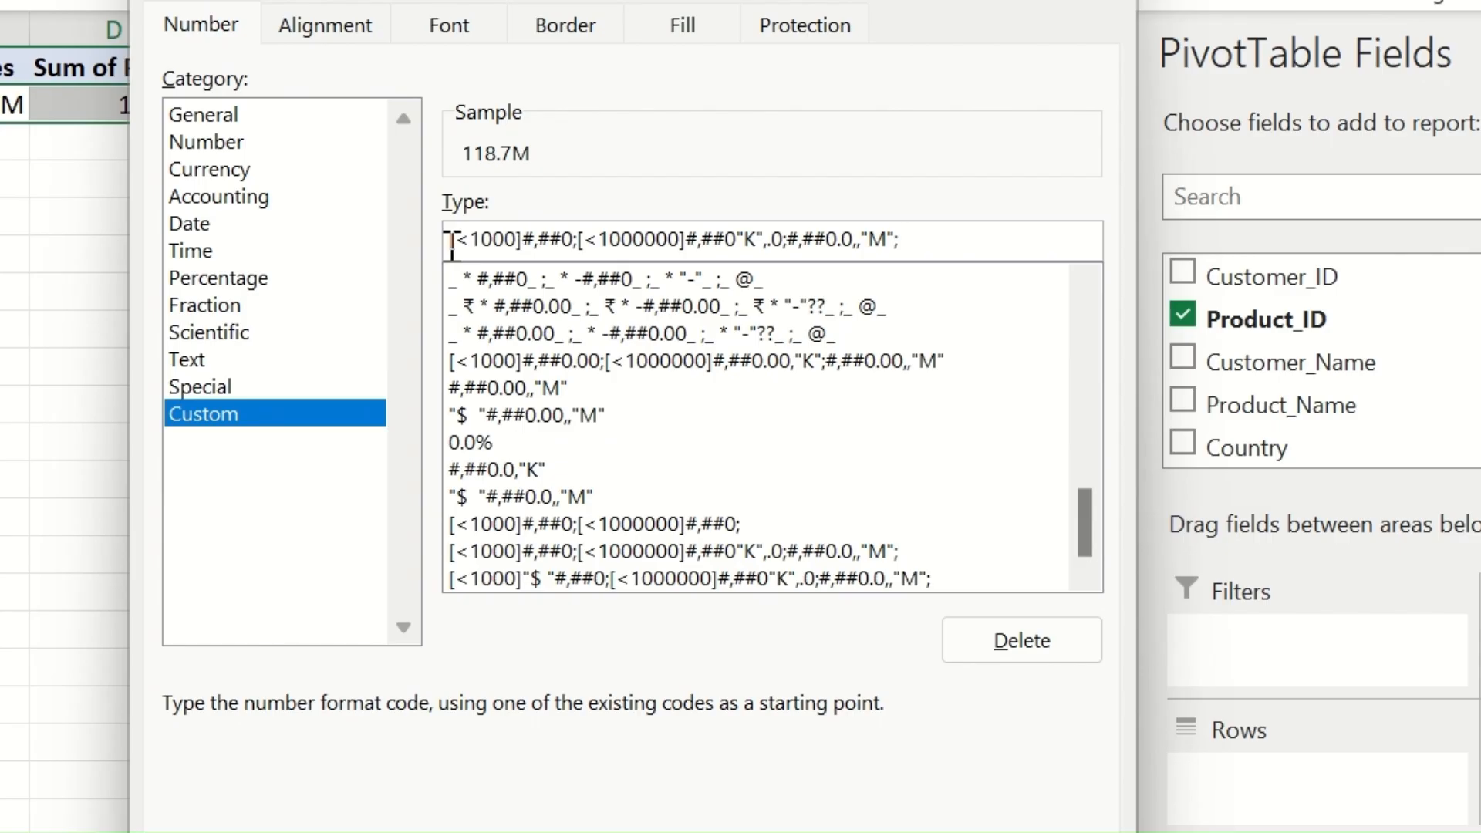
left_click(452, 239)
type("\"$ \"")
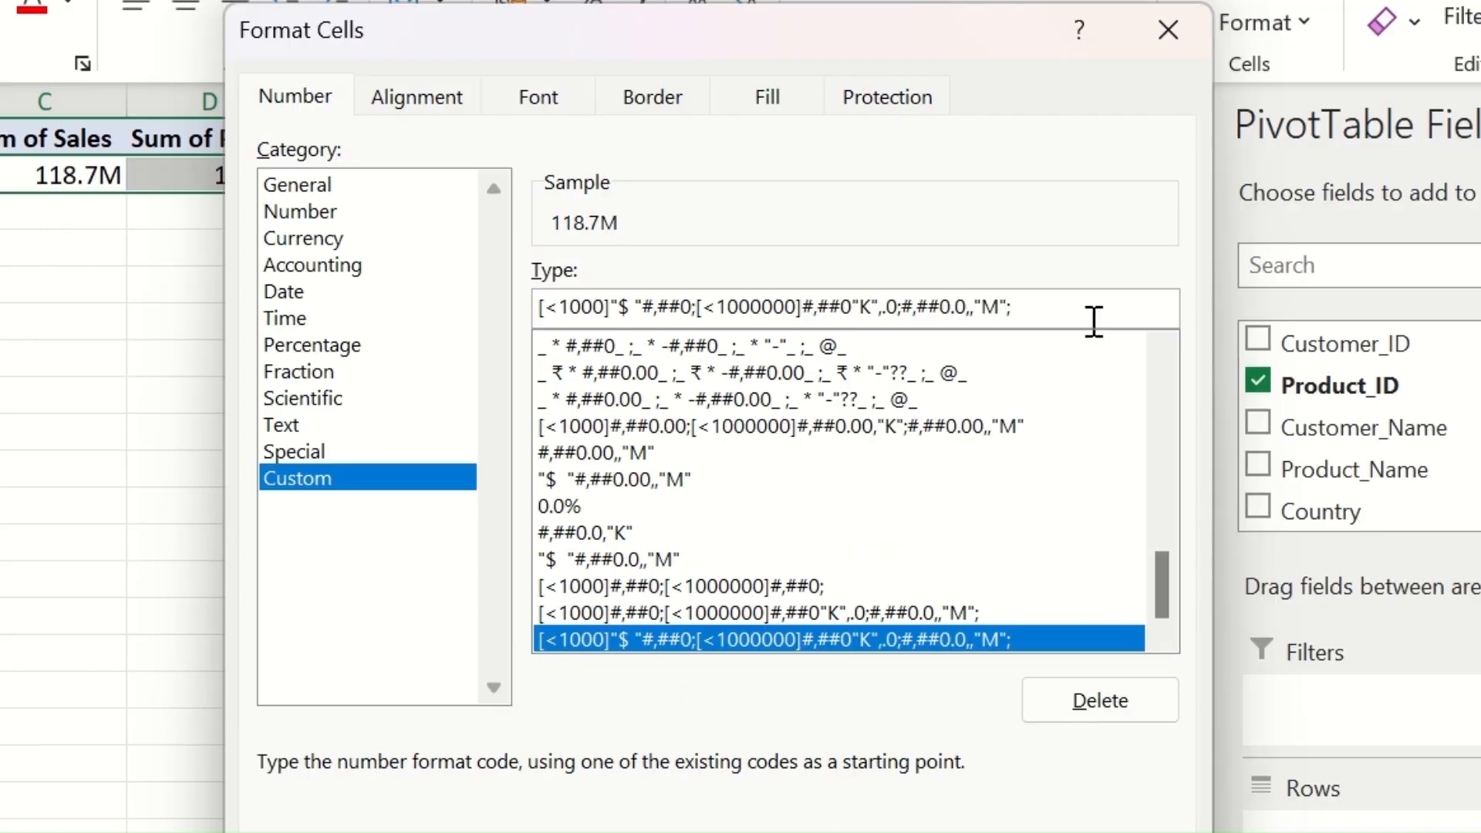
type("\"$ \"")
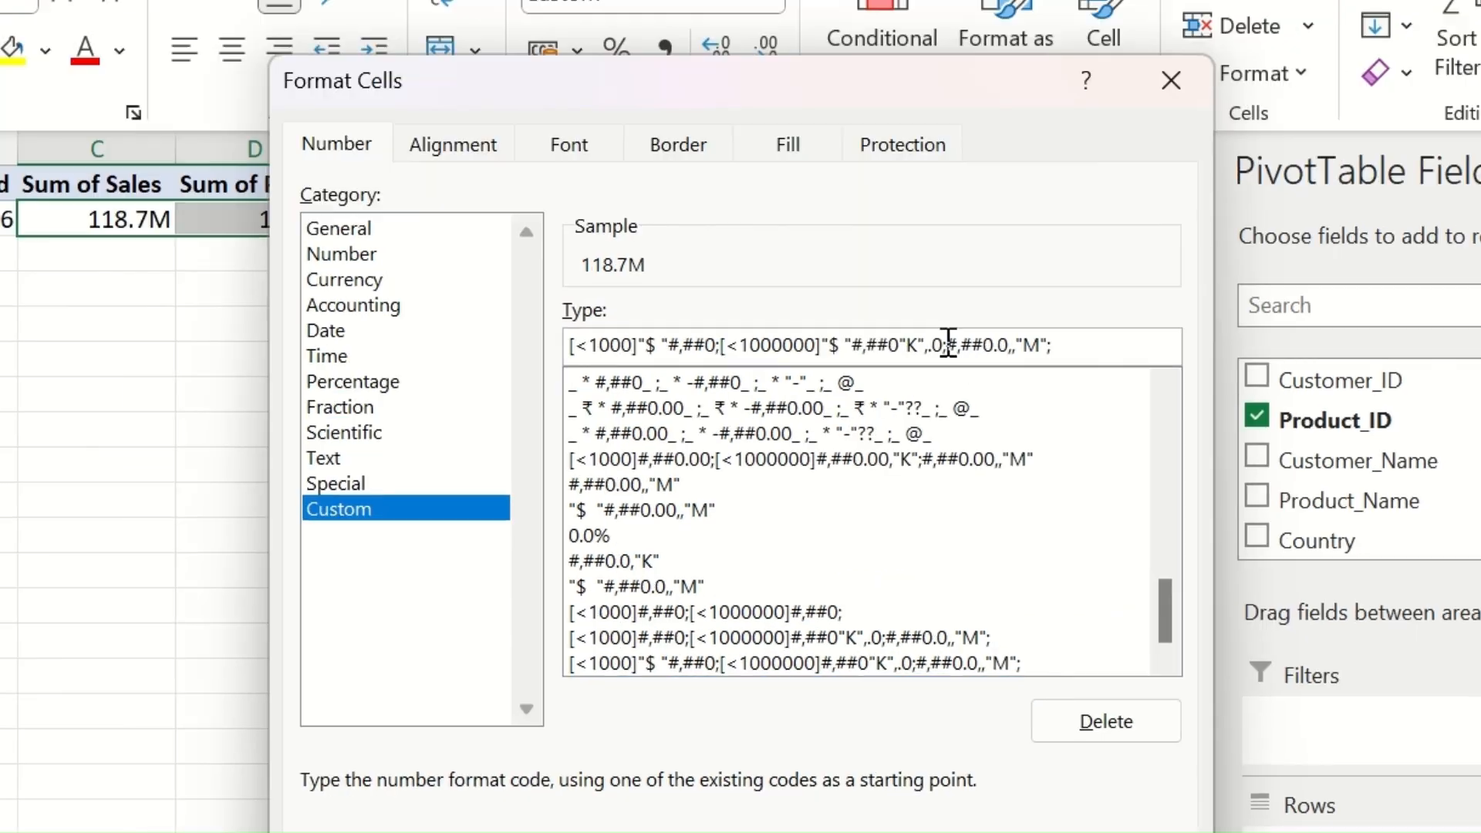
left_click(948, 343)
type("\"$ \"")
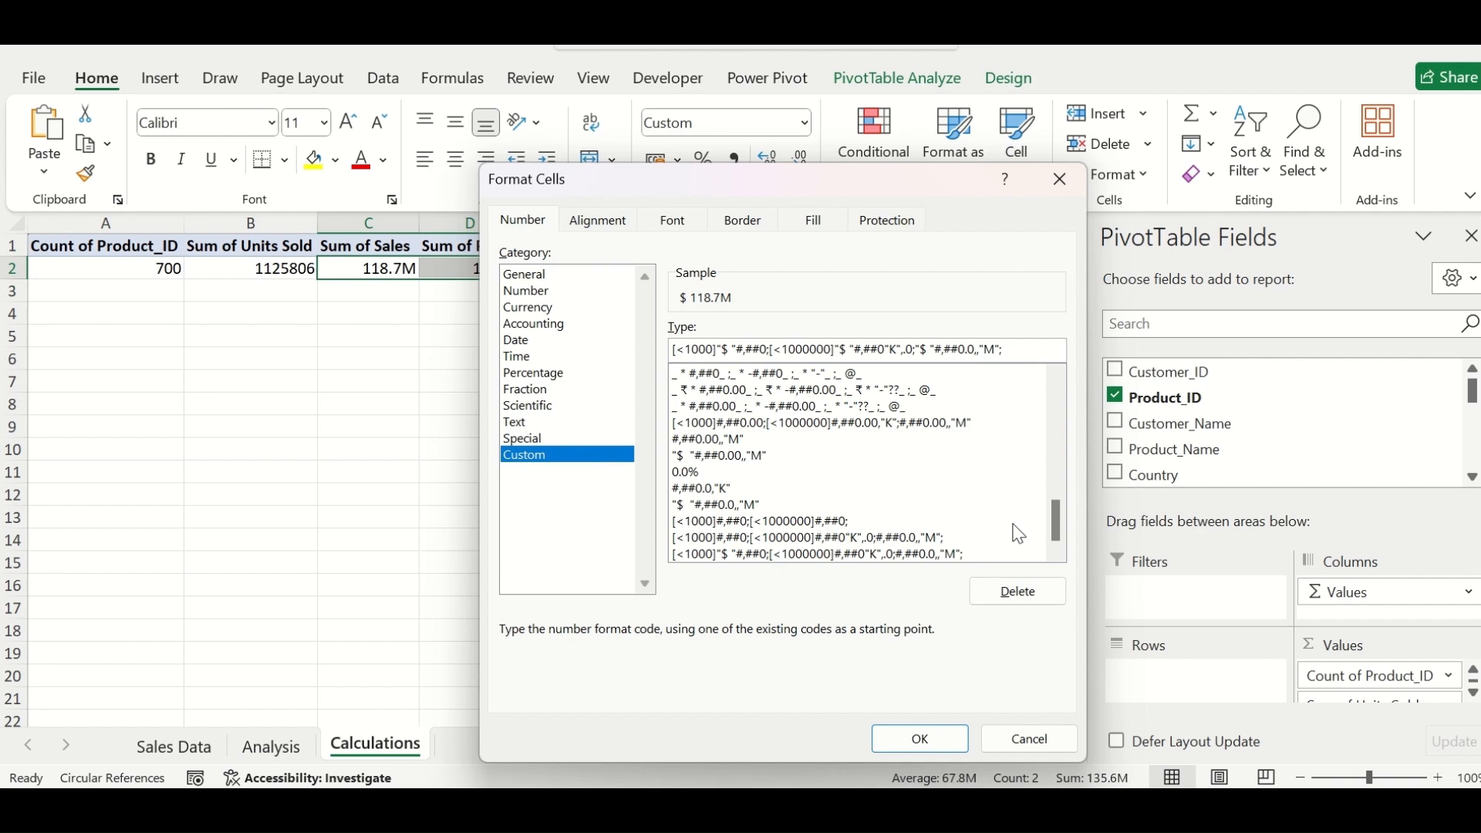
left_click(918, 740)
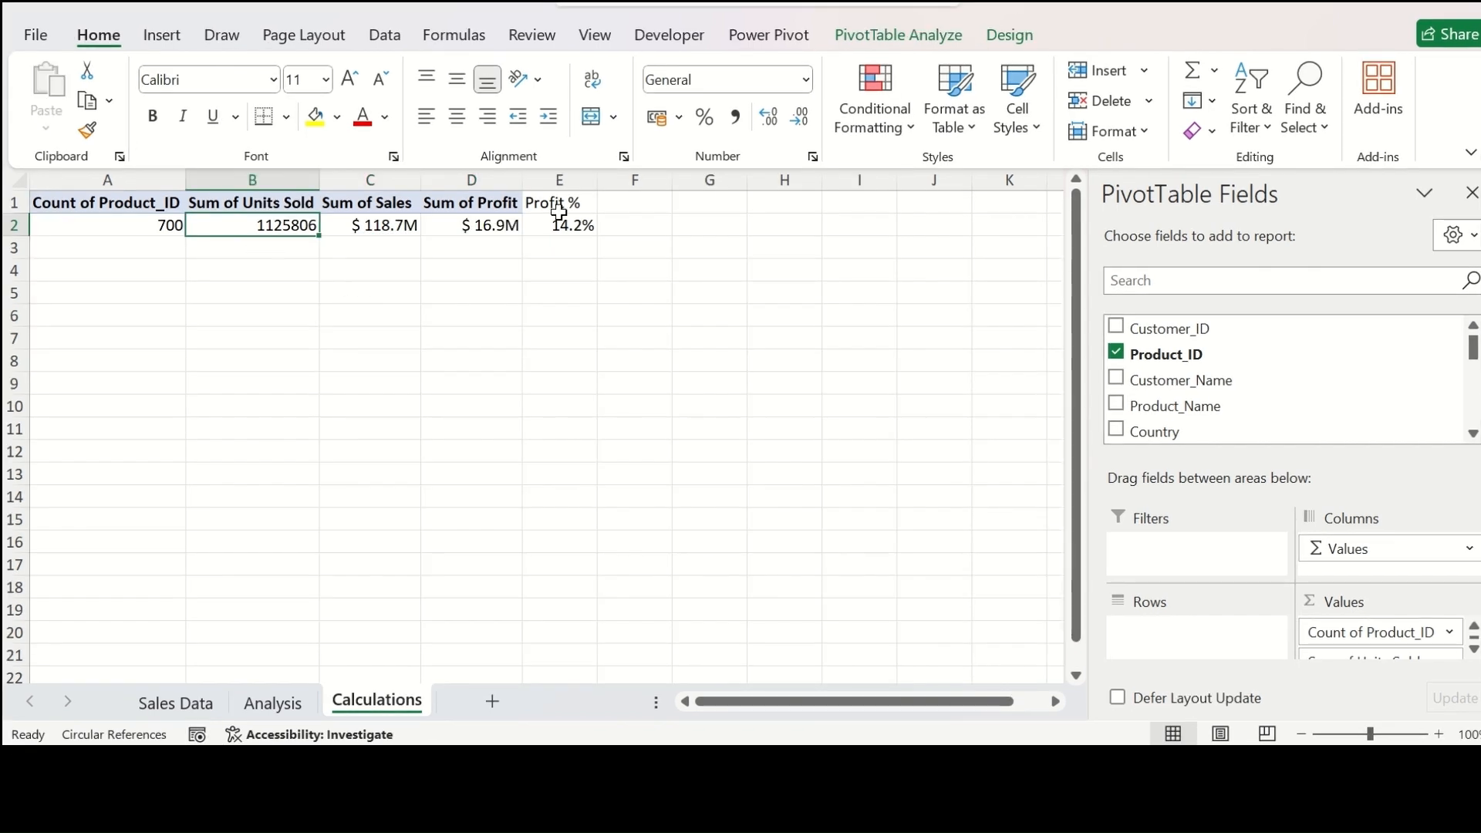
Step: Start a custom number format for the units sold total in B2 with the section [<1000]#,##0
left_click(816, 155)
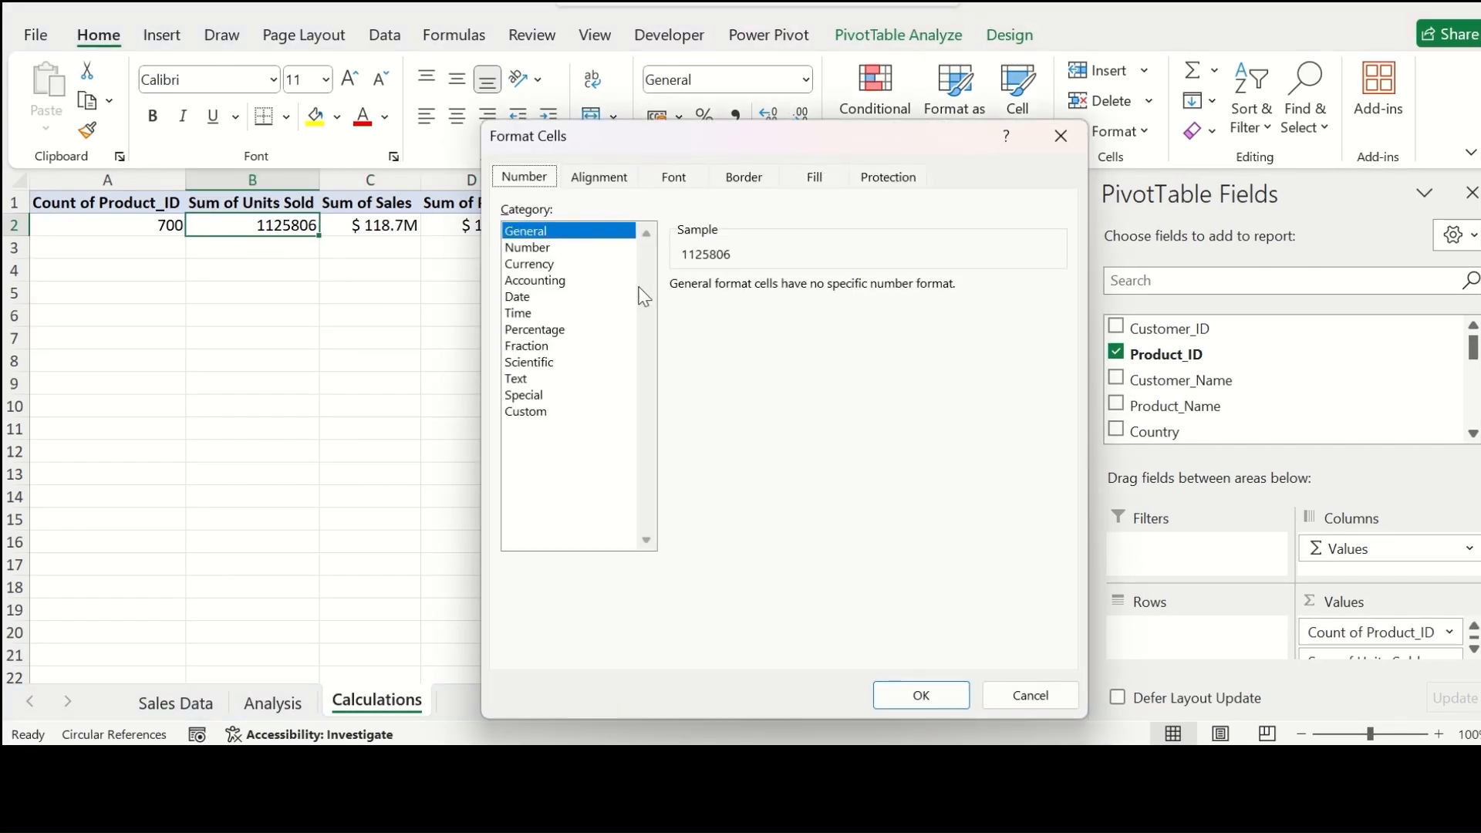
left_click(543, 412)
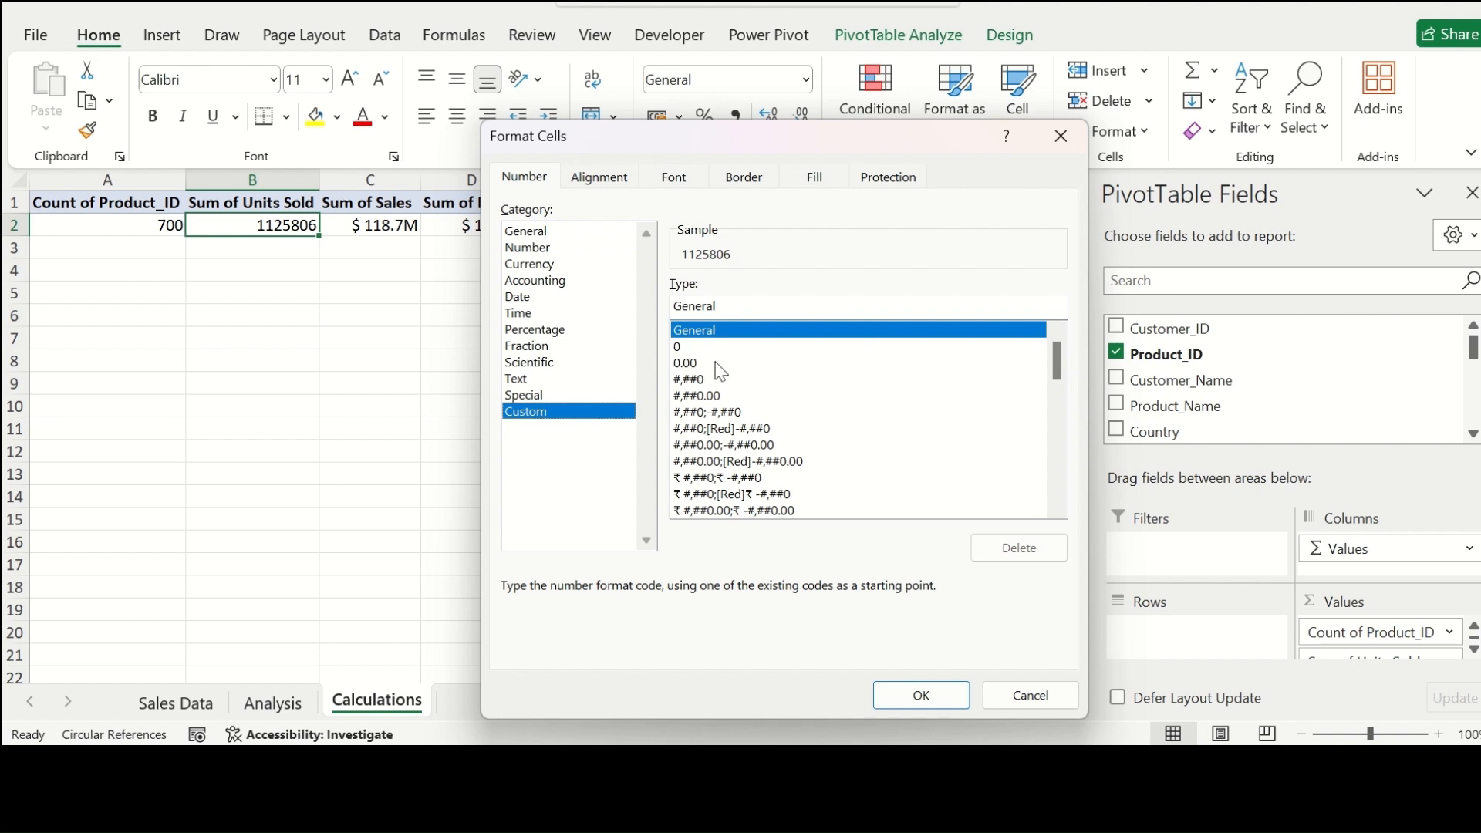
left_click(696, 380)
left_click(673, 307)
type("[")
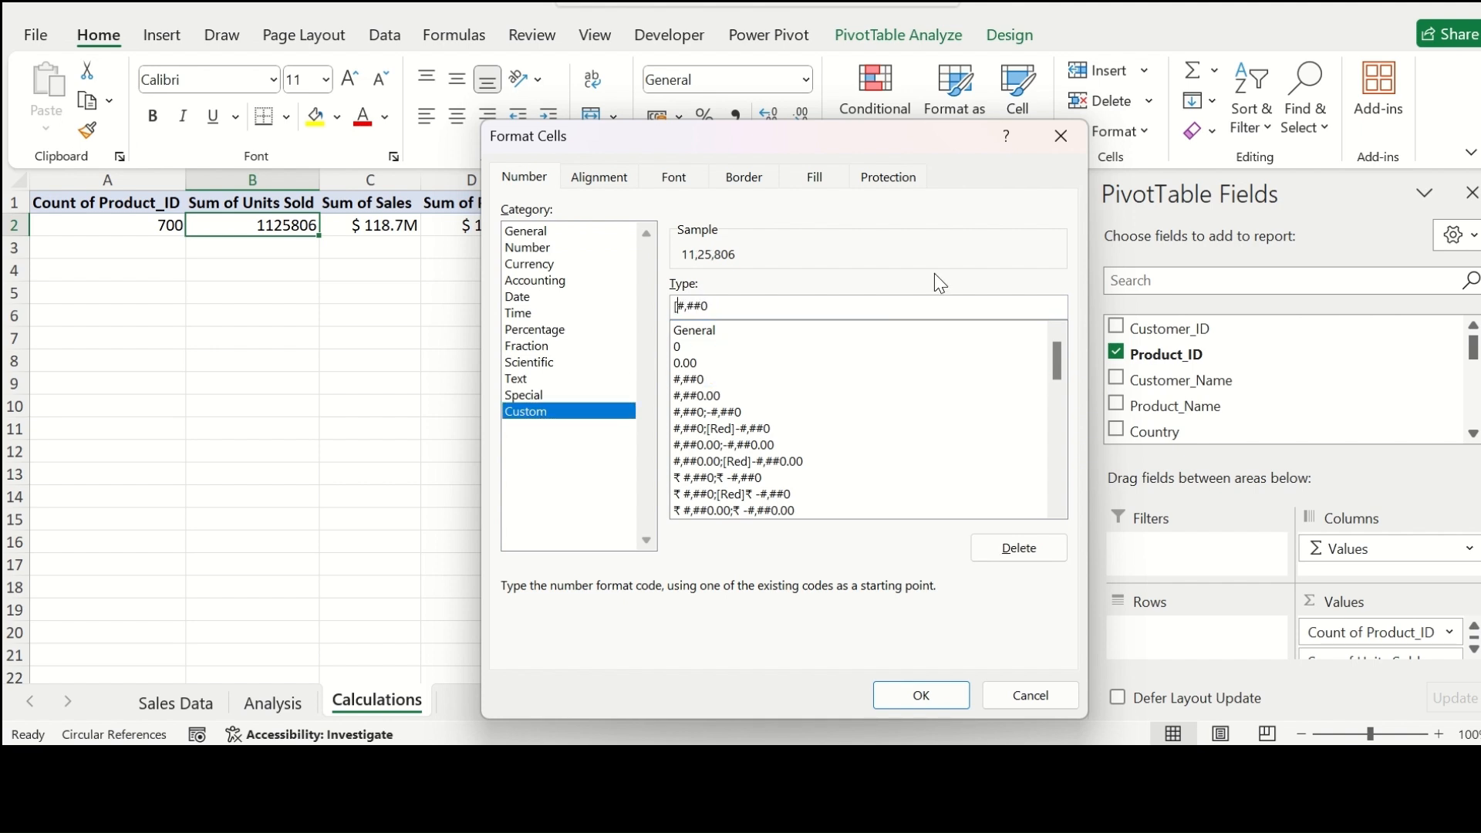
type("<1000]")
Step: Add a second section #,##0,.0"K" after [<1000]#,##0 in the custom number format and apply it to B2
left_click_drag(719, 304, 759, 311)
key("ctrl+c")
left_click(768, 311)
type(";")
key("ctrl+v")
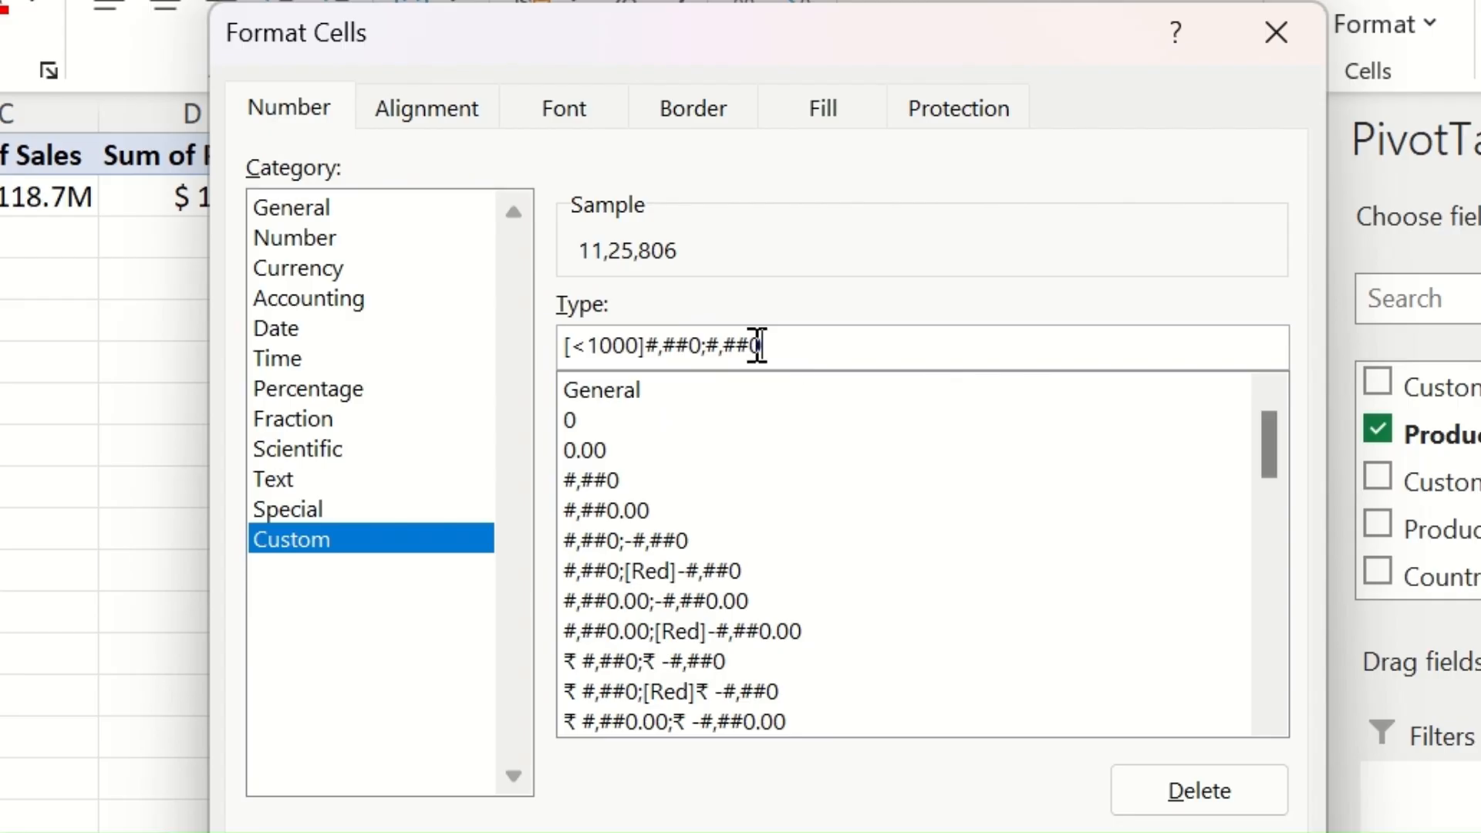
type(",.")
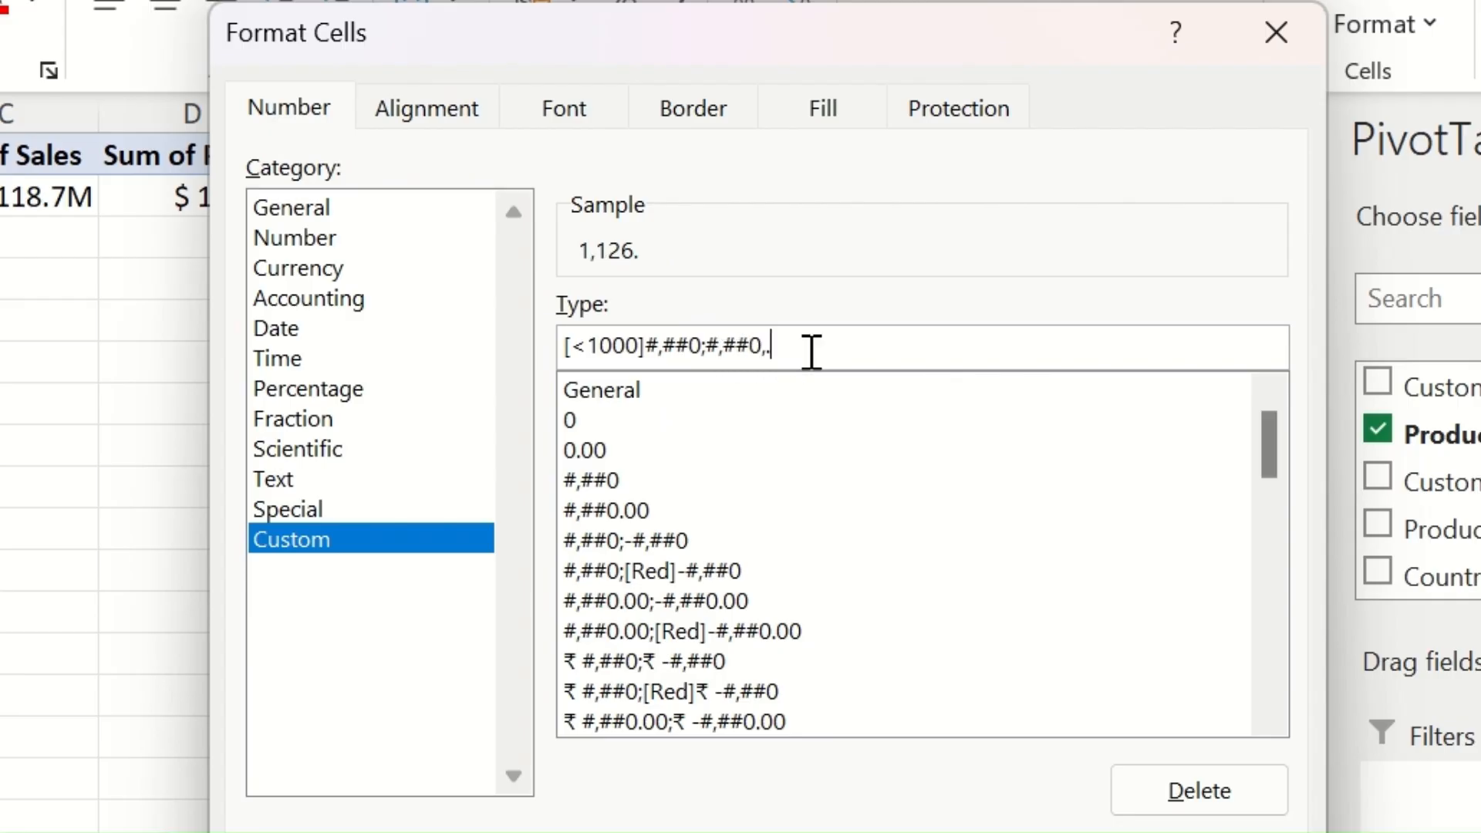
type("0\"K\"")
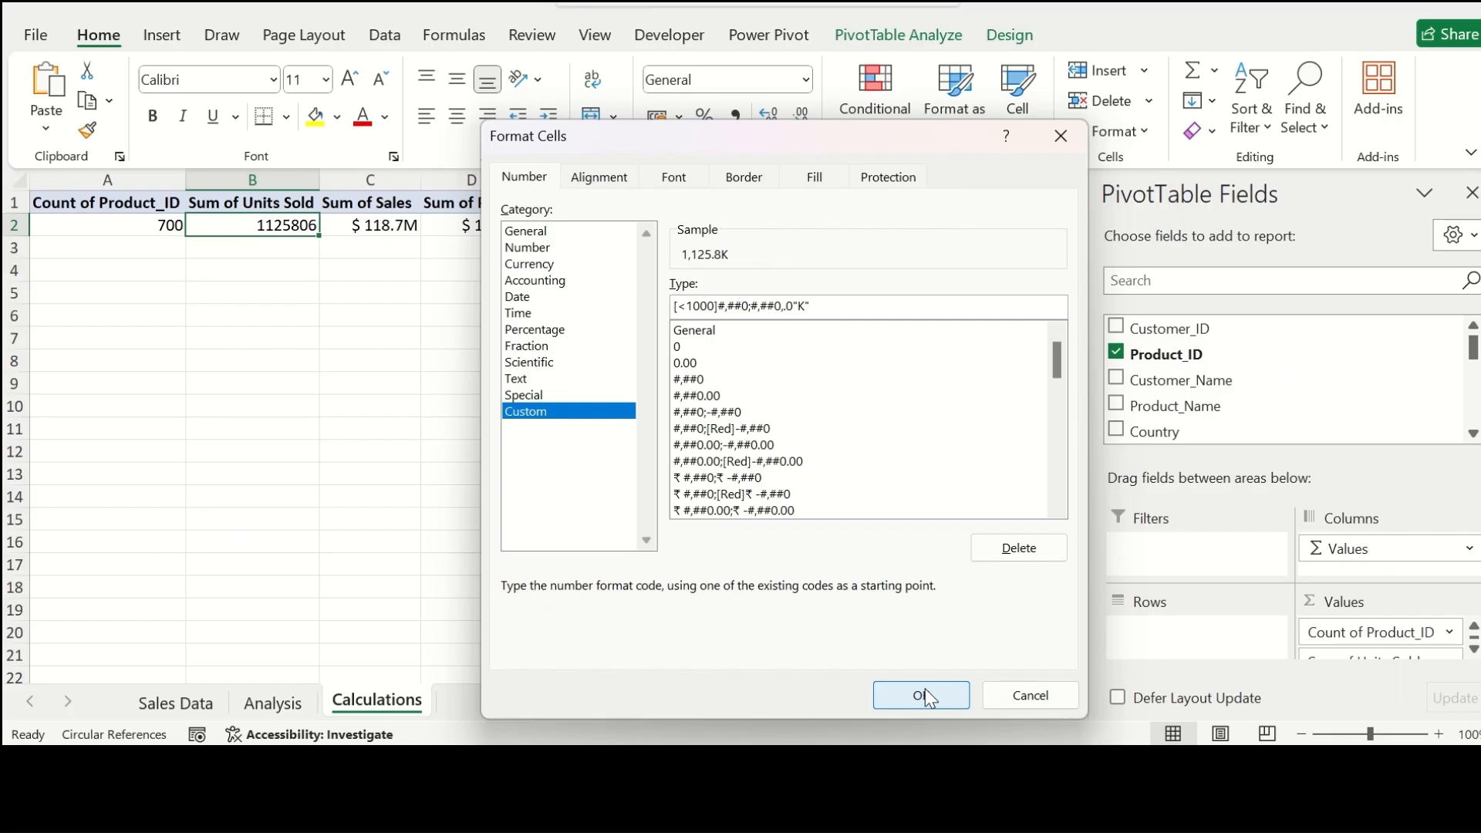
left_click(923, 696)
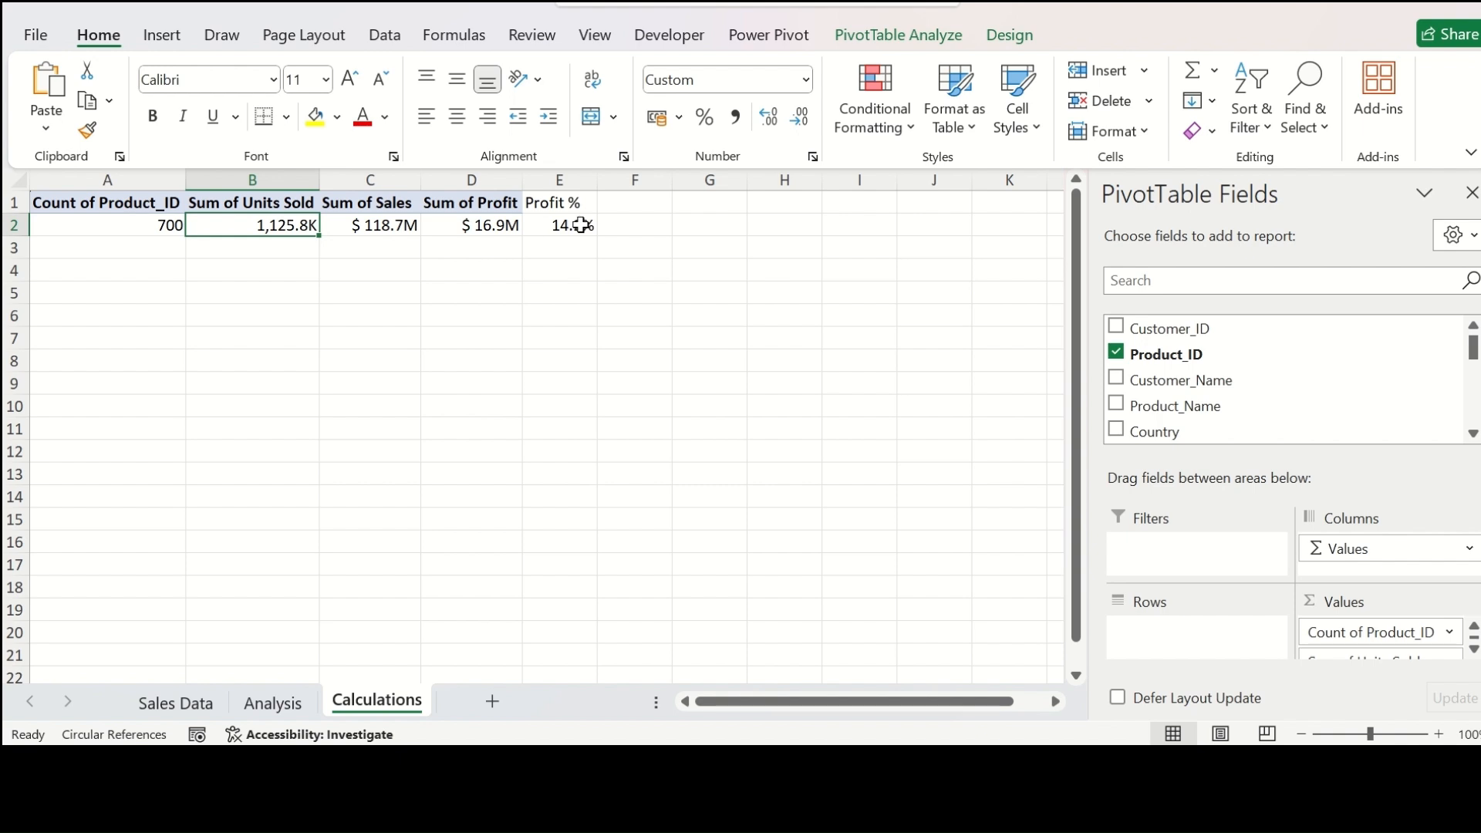
Step: Show the formula bar on the Analysis sheet with the Total Sales card selected
left_click(269, 706)
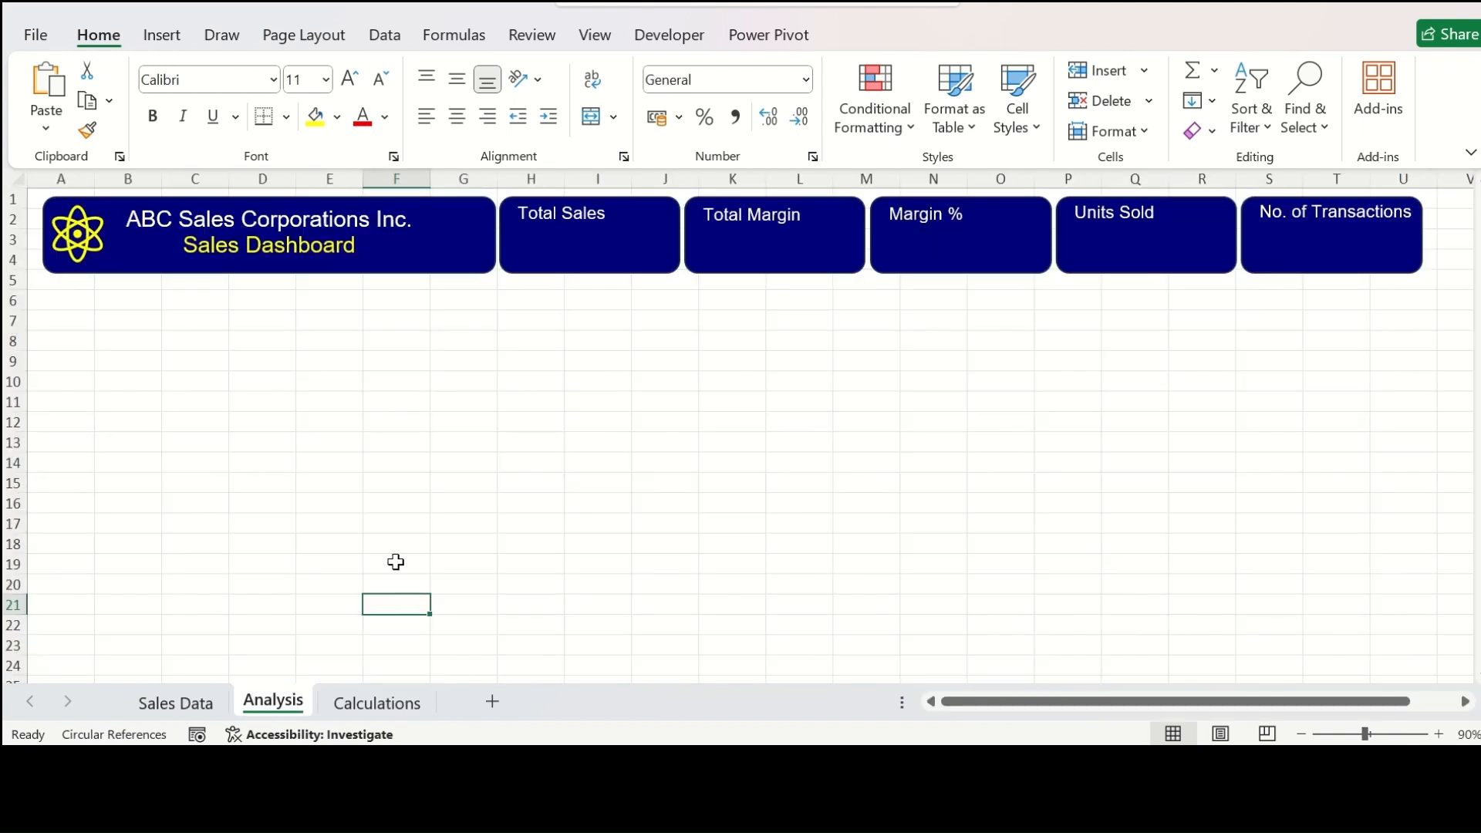
left_click(590, 271)
left_click(595, 34)
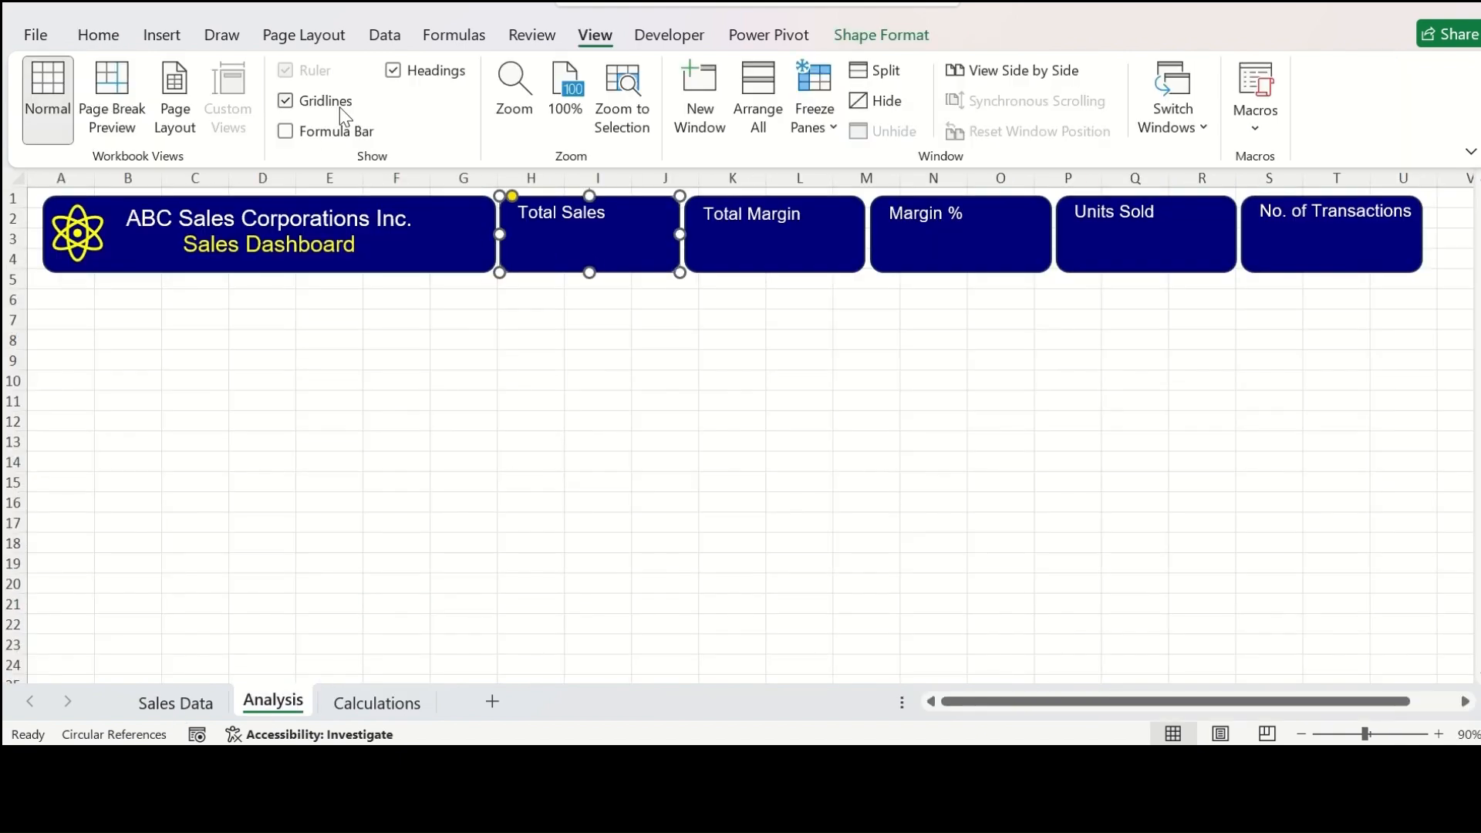
left_click(287, 133)
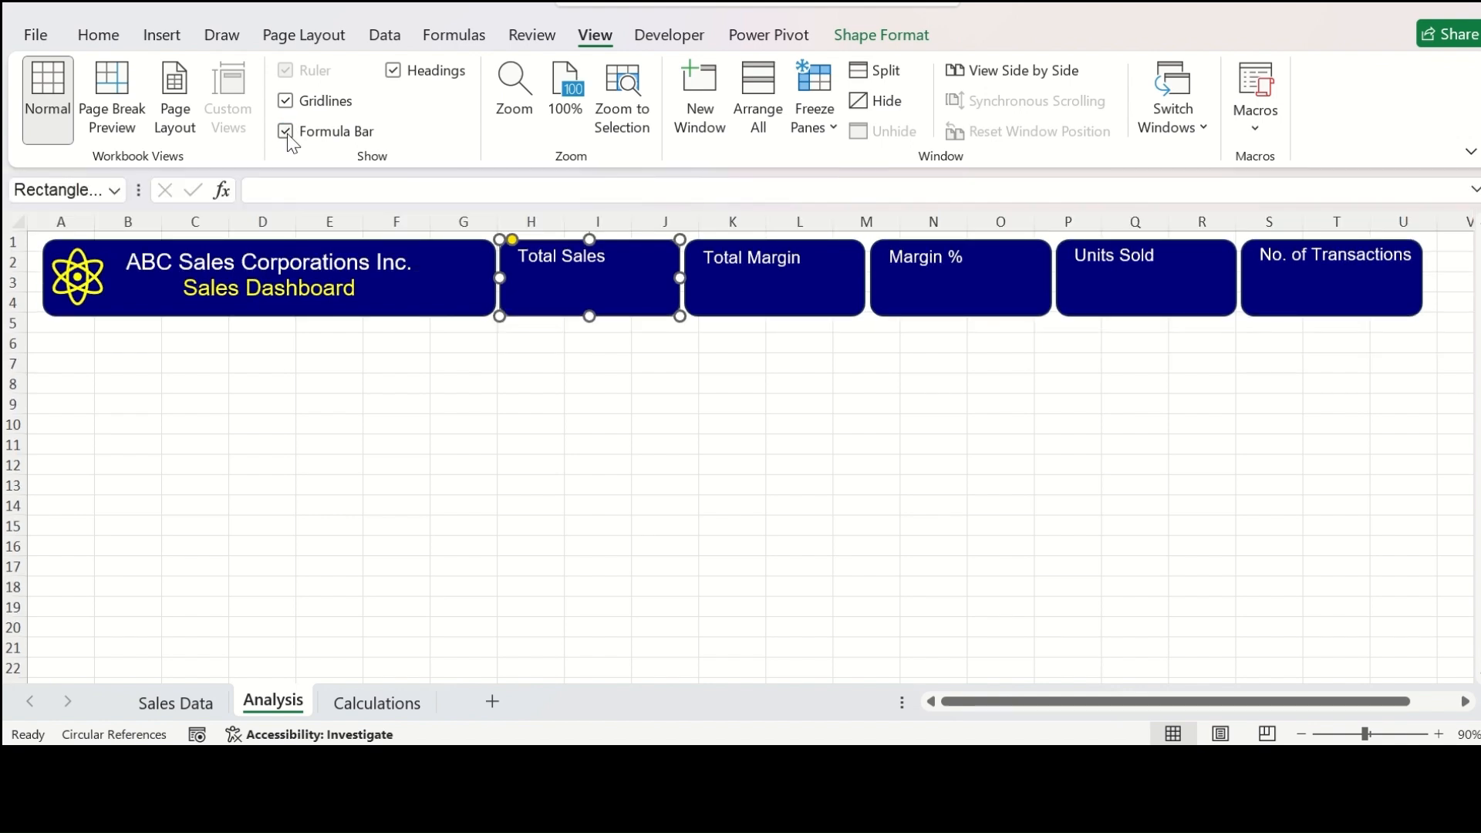
Step: Link the Total Sales card to the sales total with the formula =Calculations!C2
left_click(336, 190)
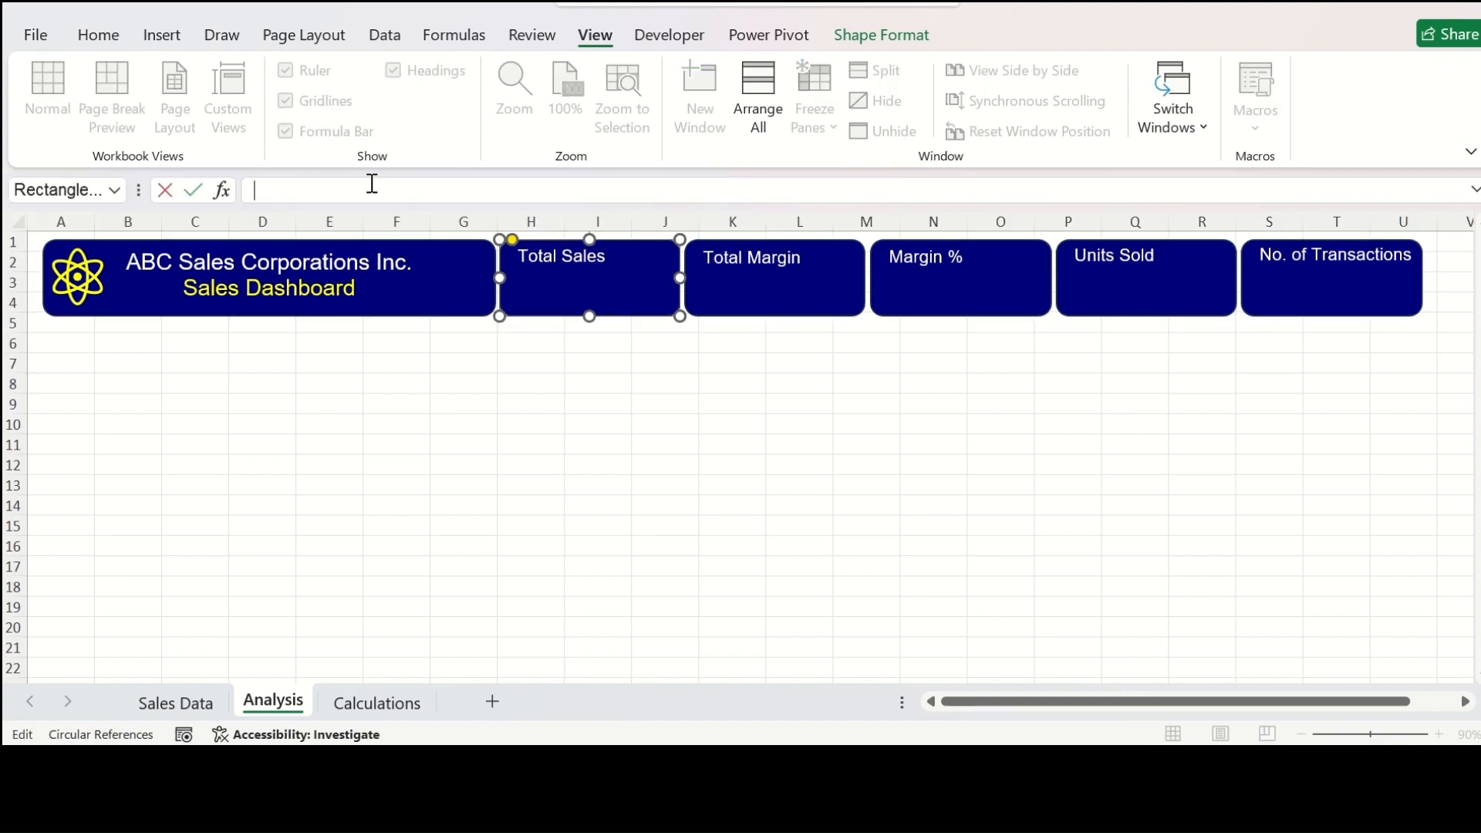
left_click(375, 713)
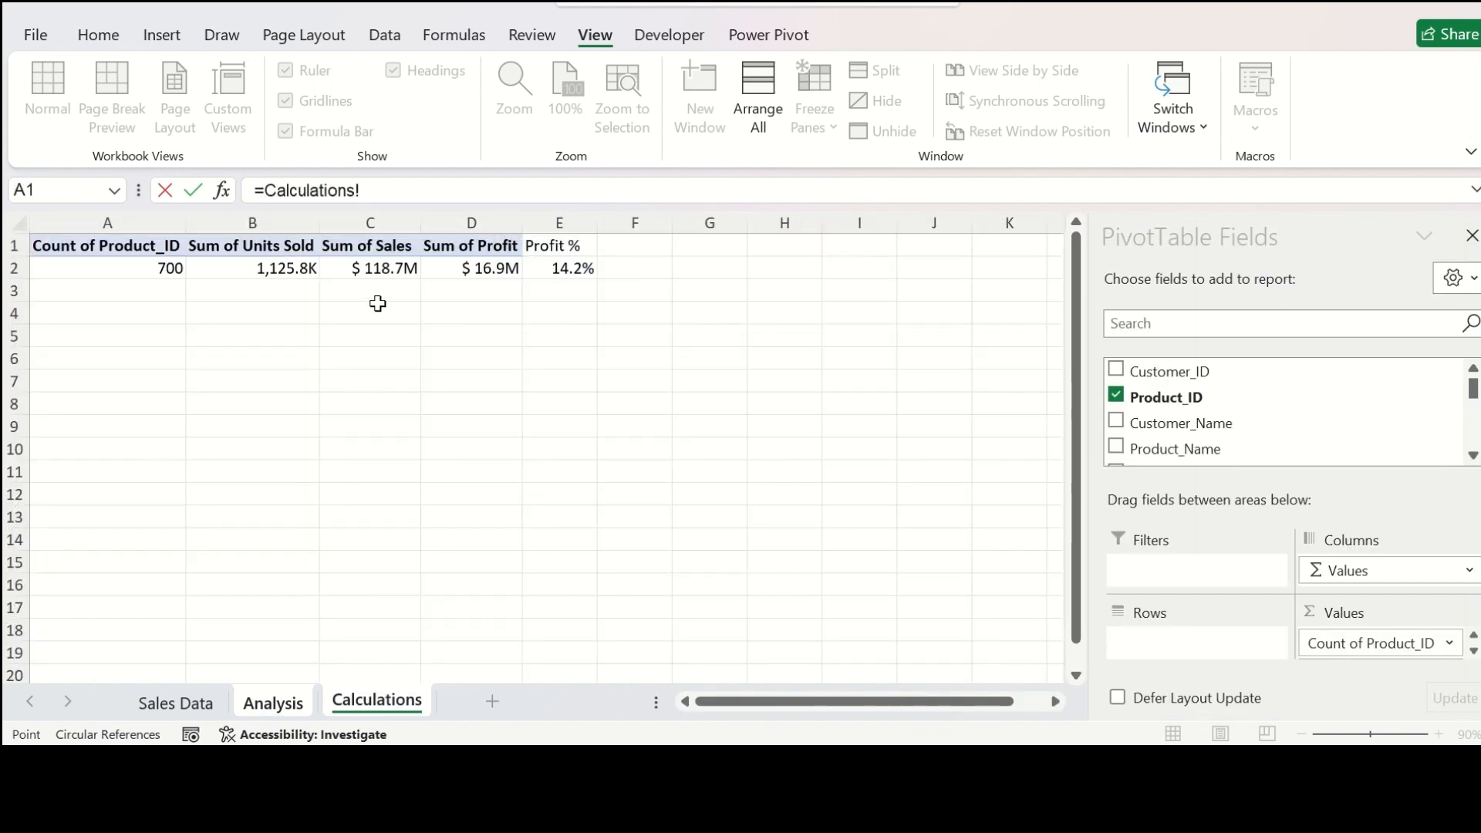
left_click(391, 277)
key("Return")
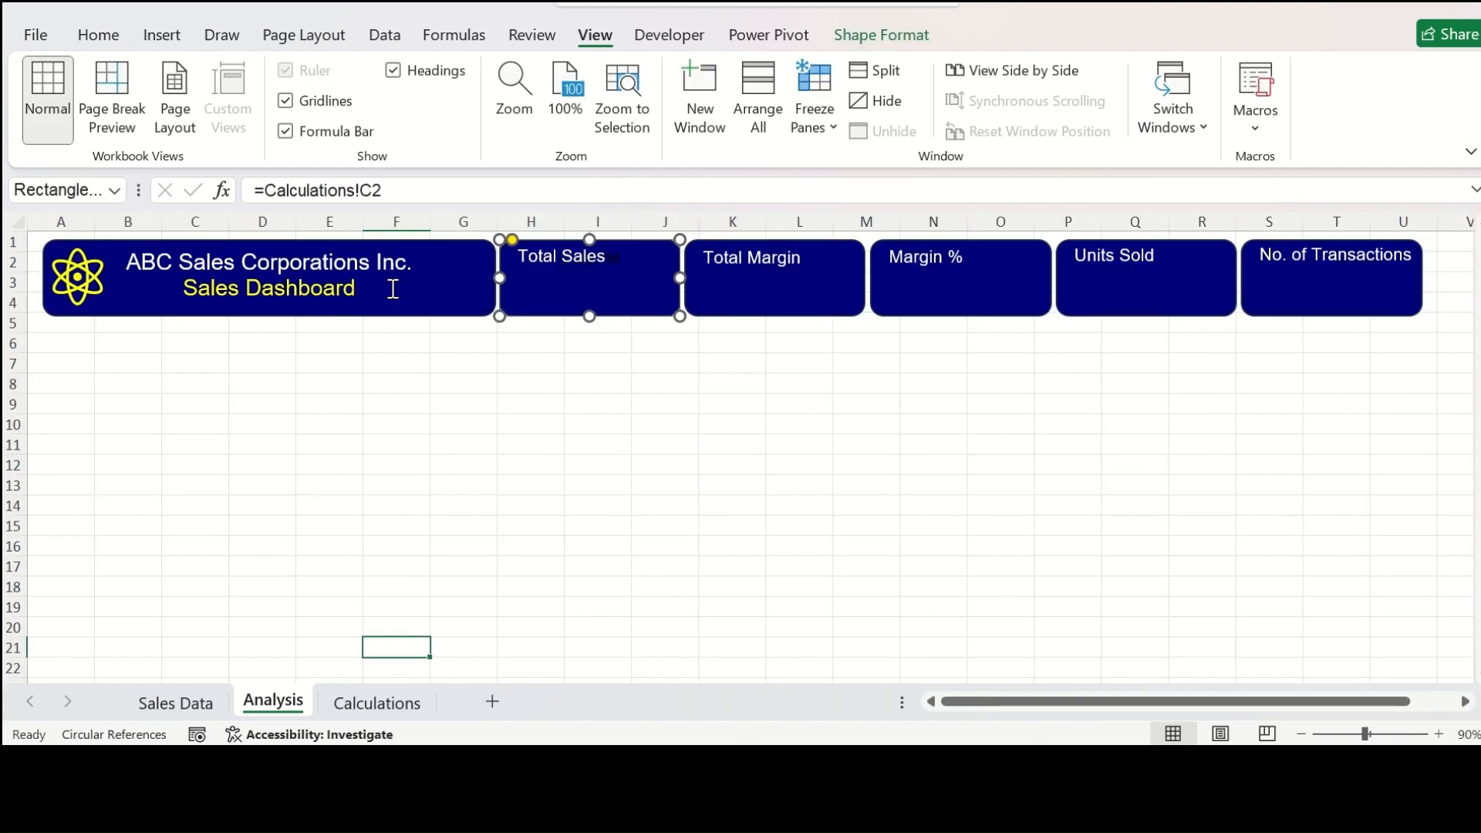
Step: Align the Total Sales card's value to the bottom right of the card and colour its text yellow
left_click(98, 35)
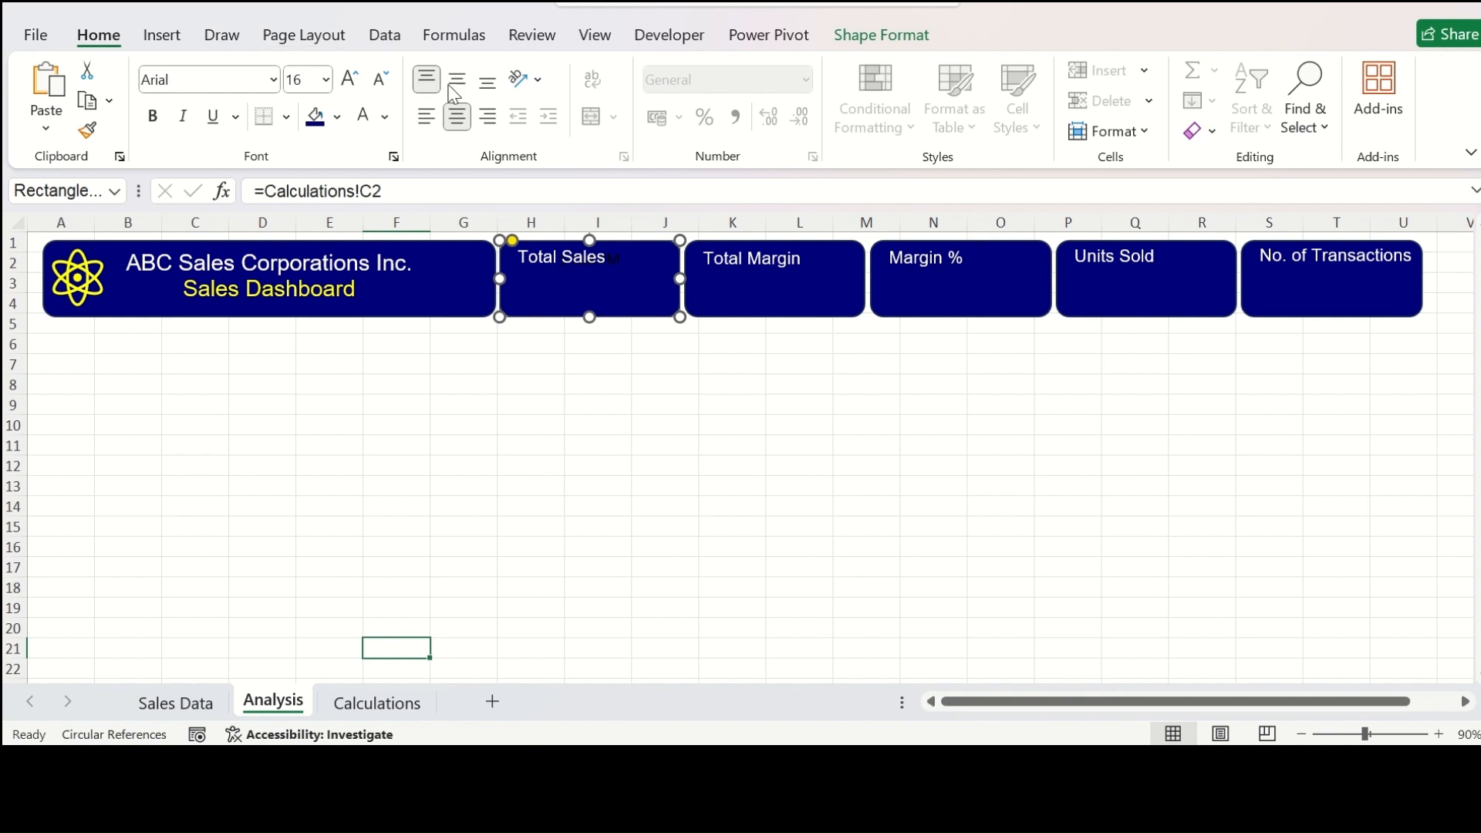
left_click(485, 87)
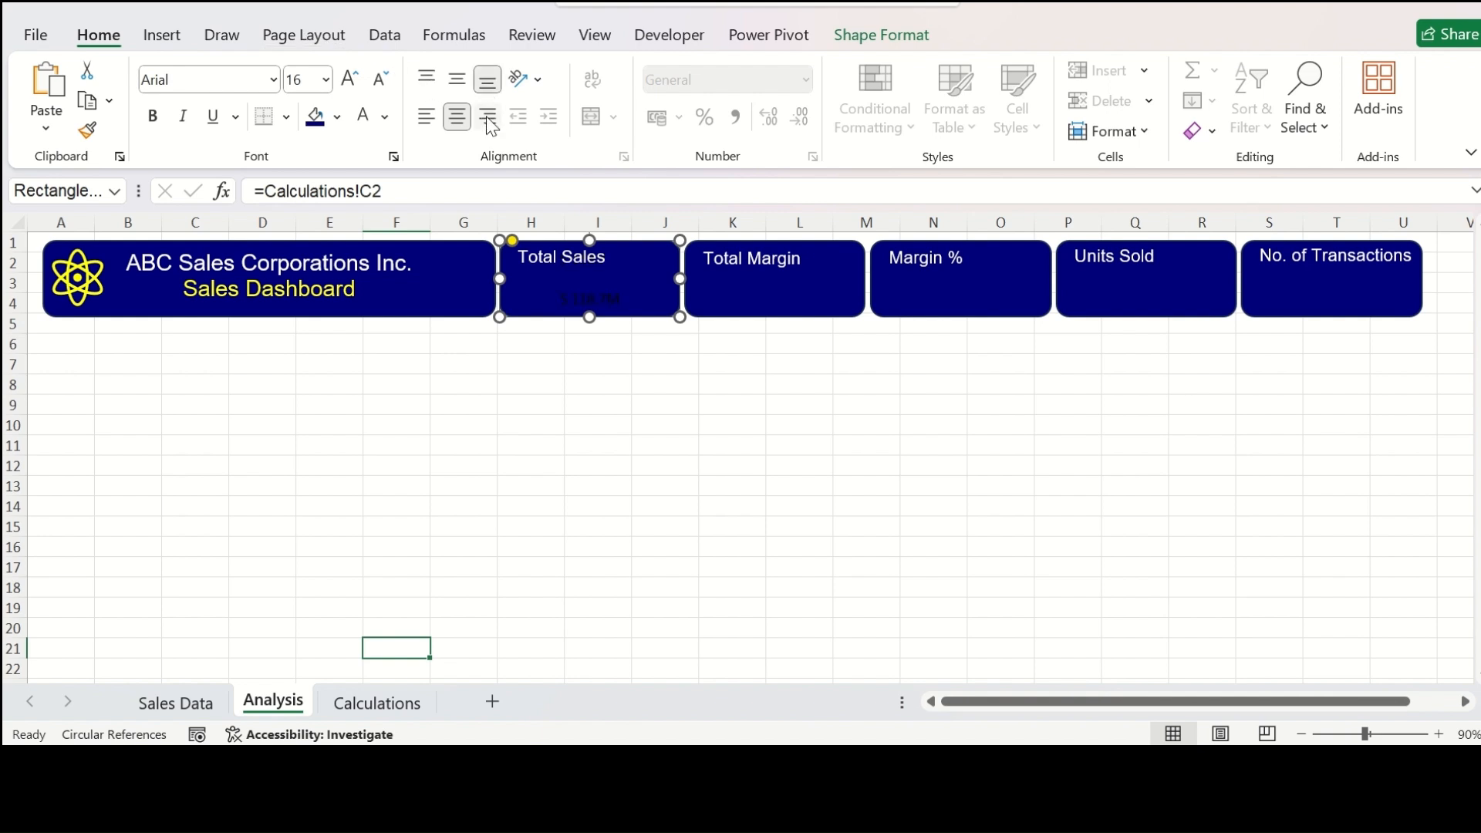
left_click(488, 117)
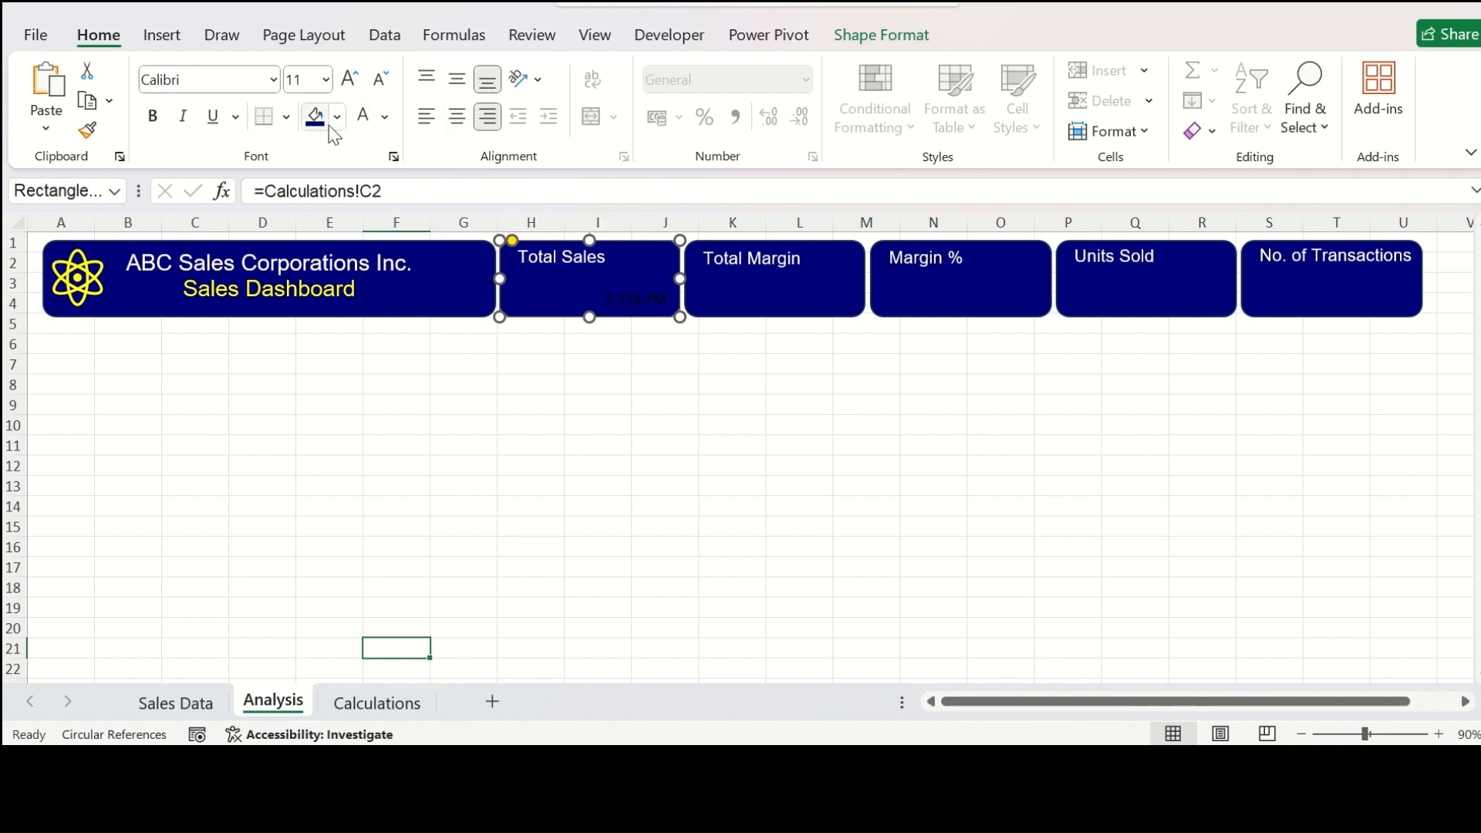
left_click(388, 119)
left_click(423, 373)
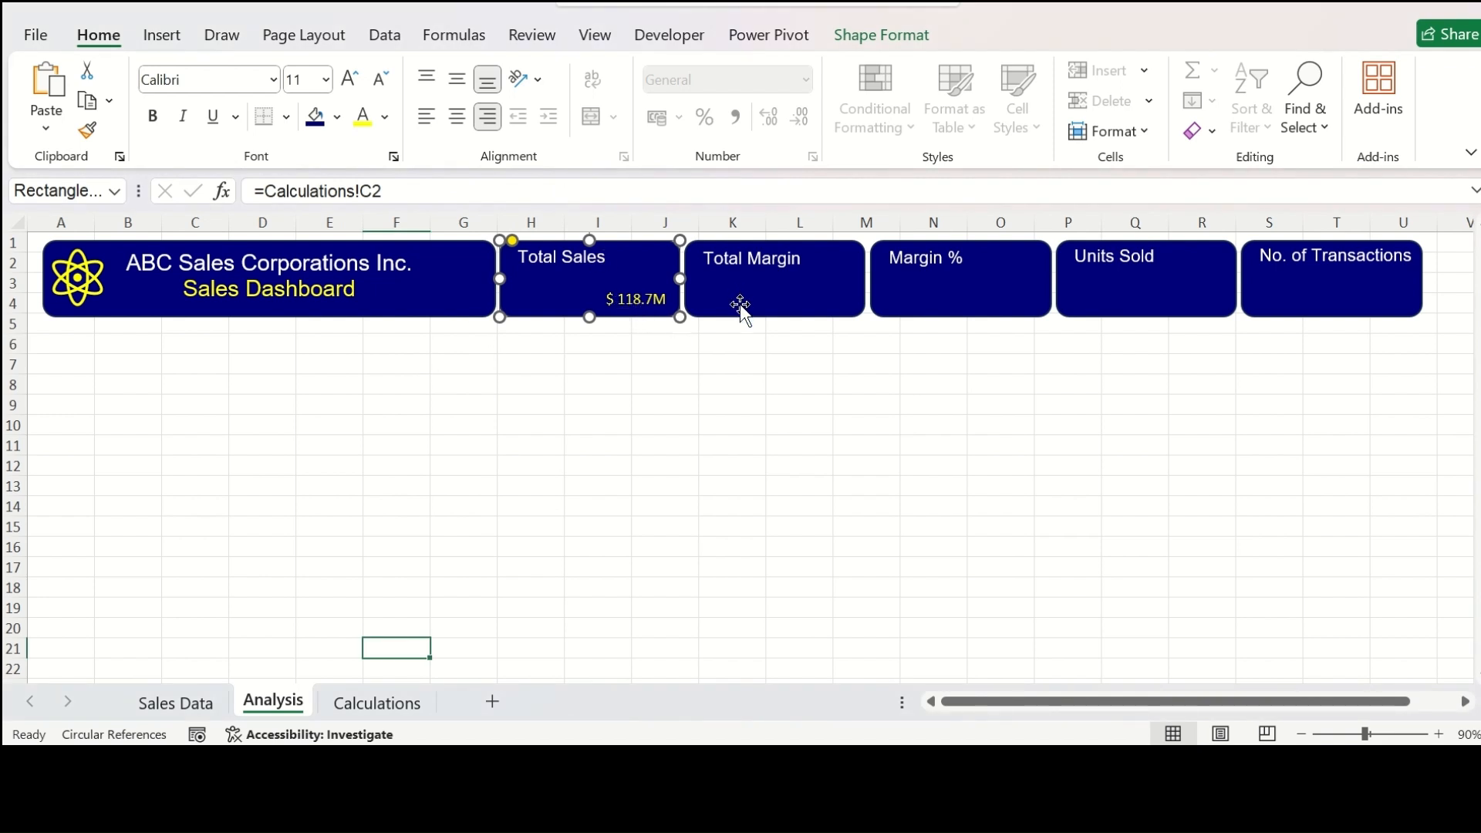
Step: Enlarge the Total Sales value to font size 20 and set its font to Arial
left_click(349, 79)
left_click(349, 78)
left_click(351, 80)
left_click(351, 80)
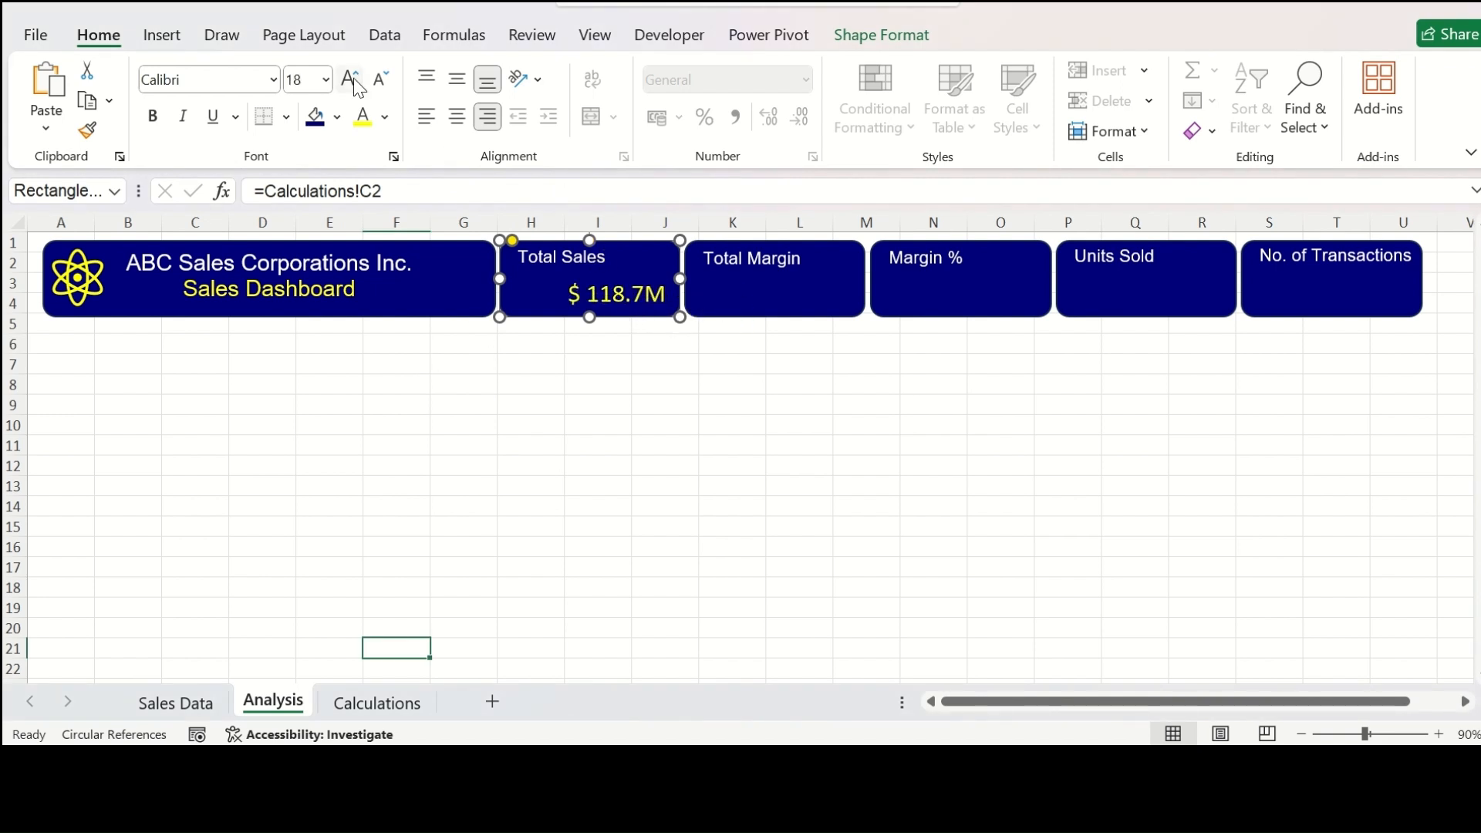
left_click(357, 85)
left_click(203, 87)
type("Arial")
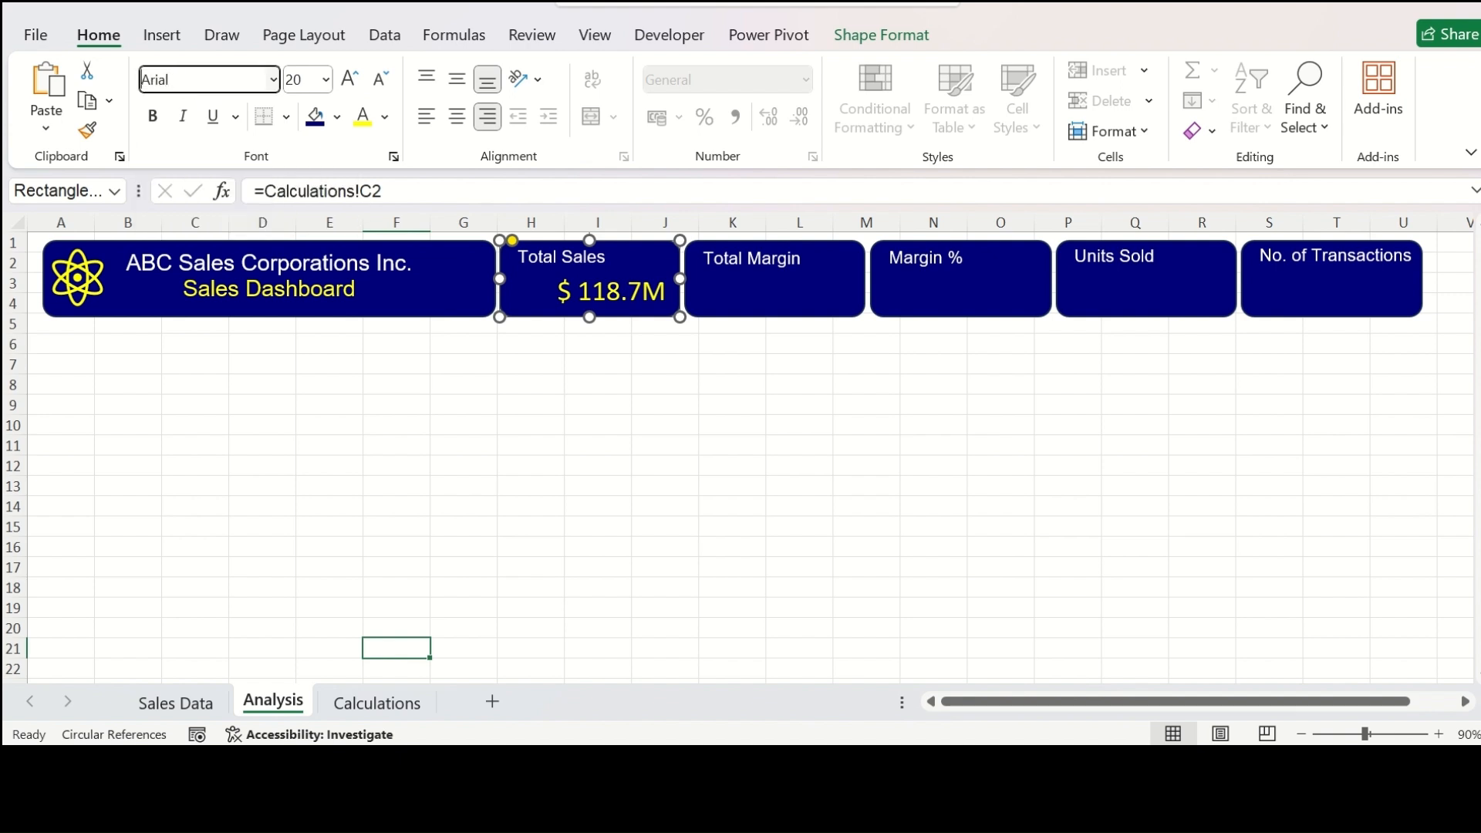
key("Return")
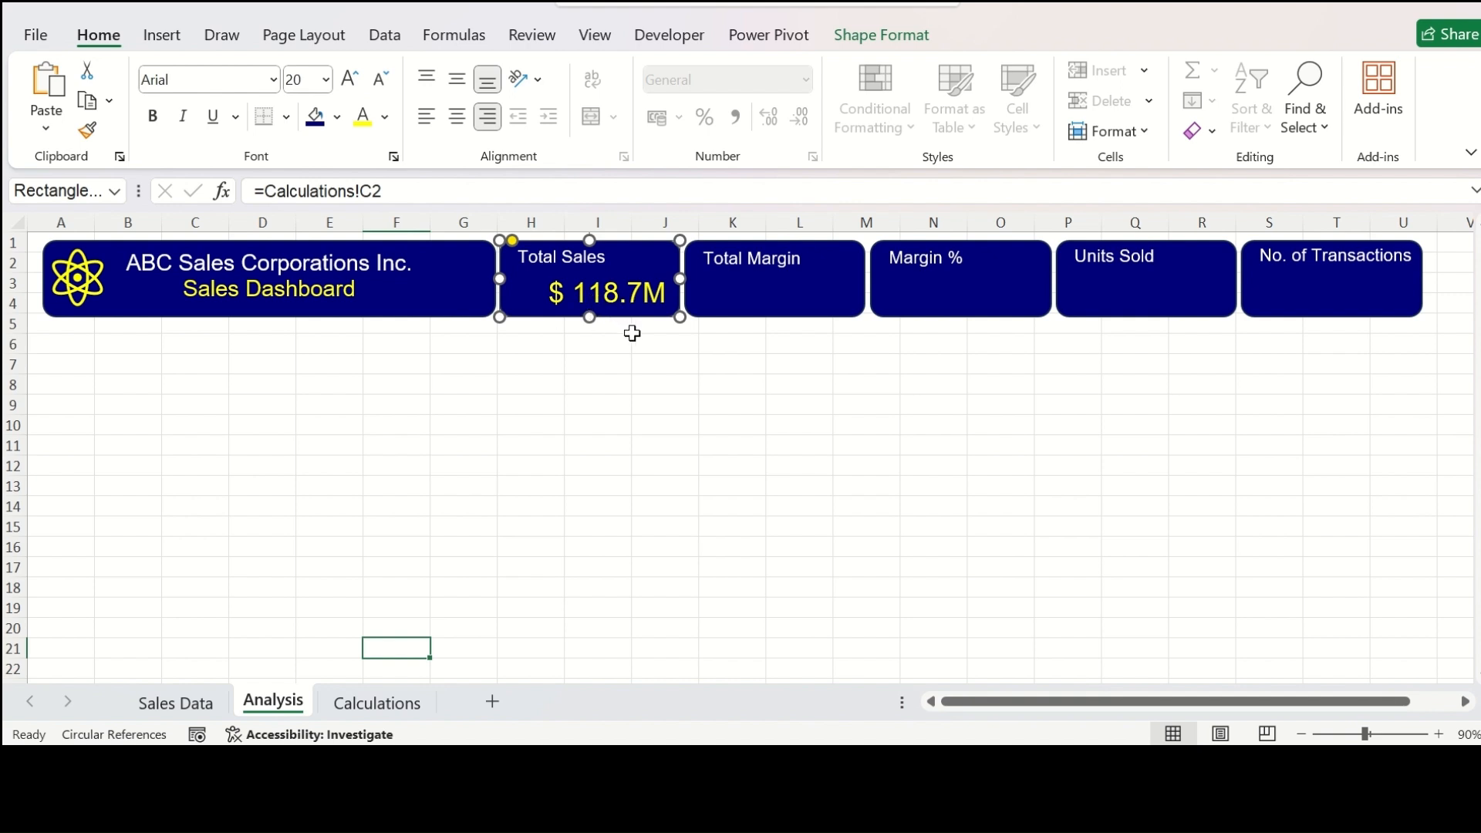
Step: Link the Total Margin card to the profit total with the formula =Calculations!D2
left_click(742, 350)
left_click(813, 289)
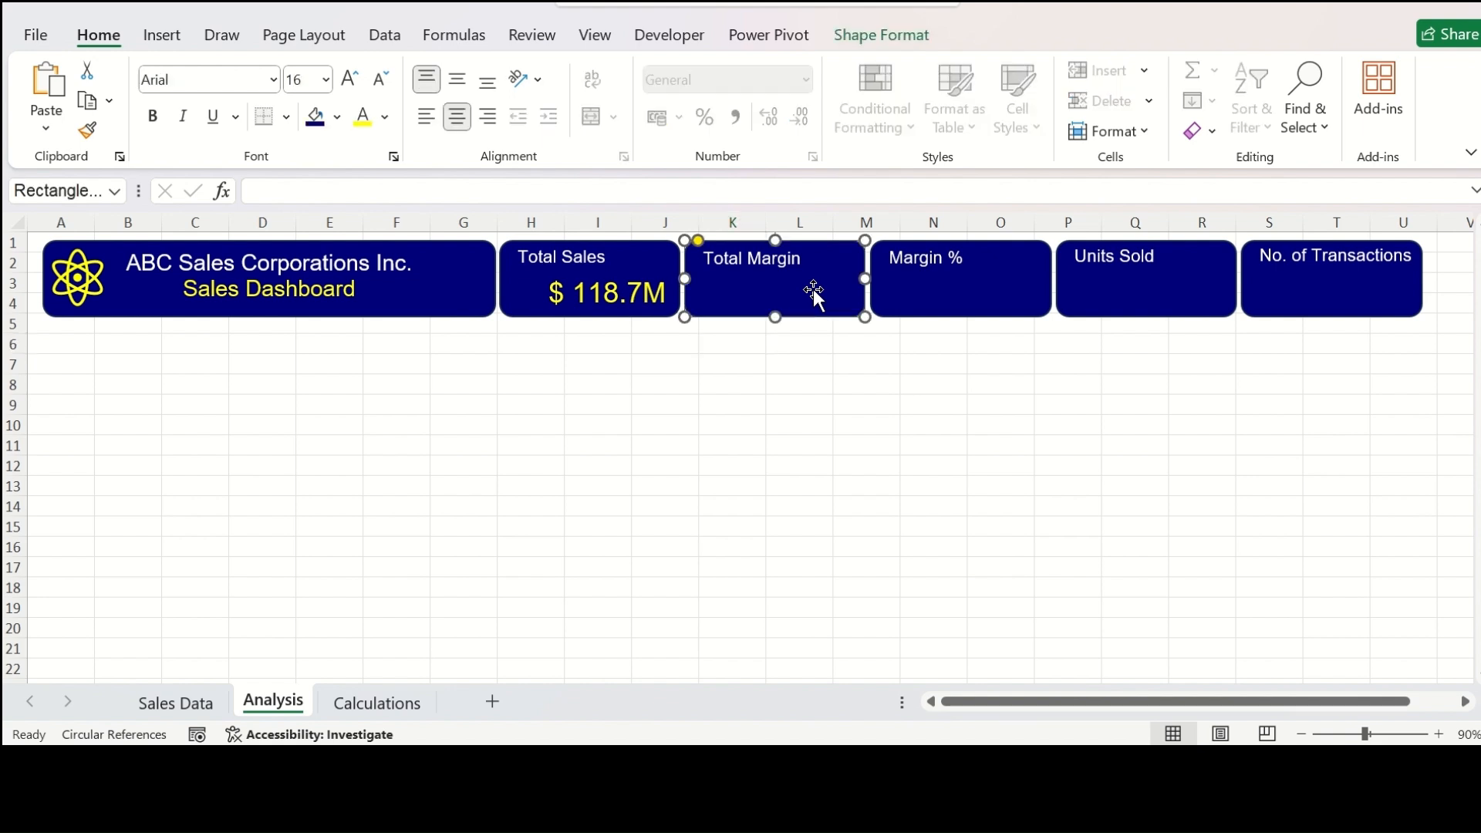
left_click(309, 193)
type("=")
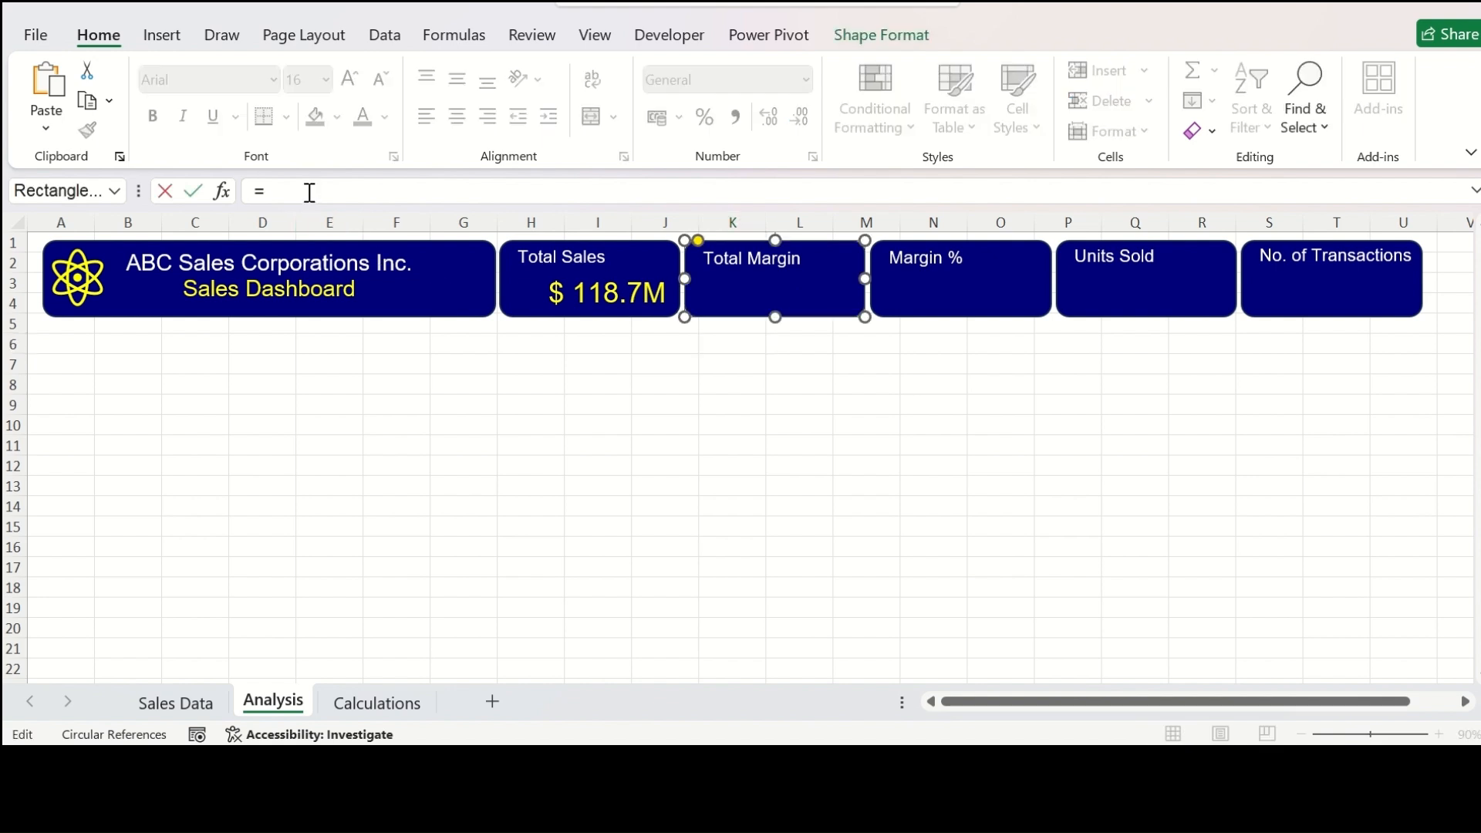
left_click(371, 708)
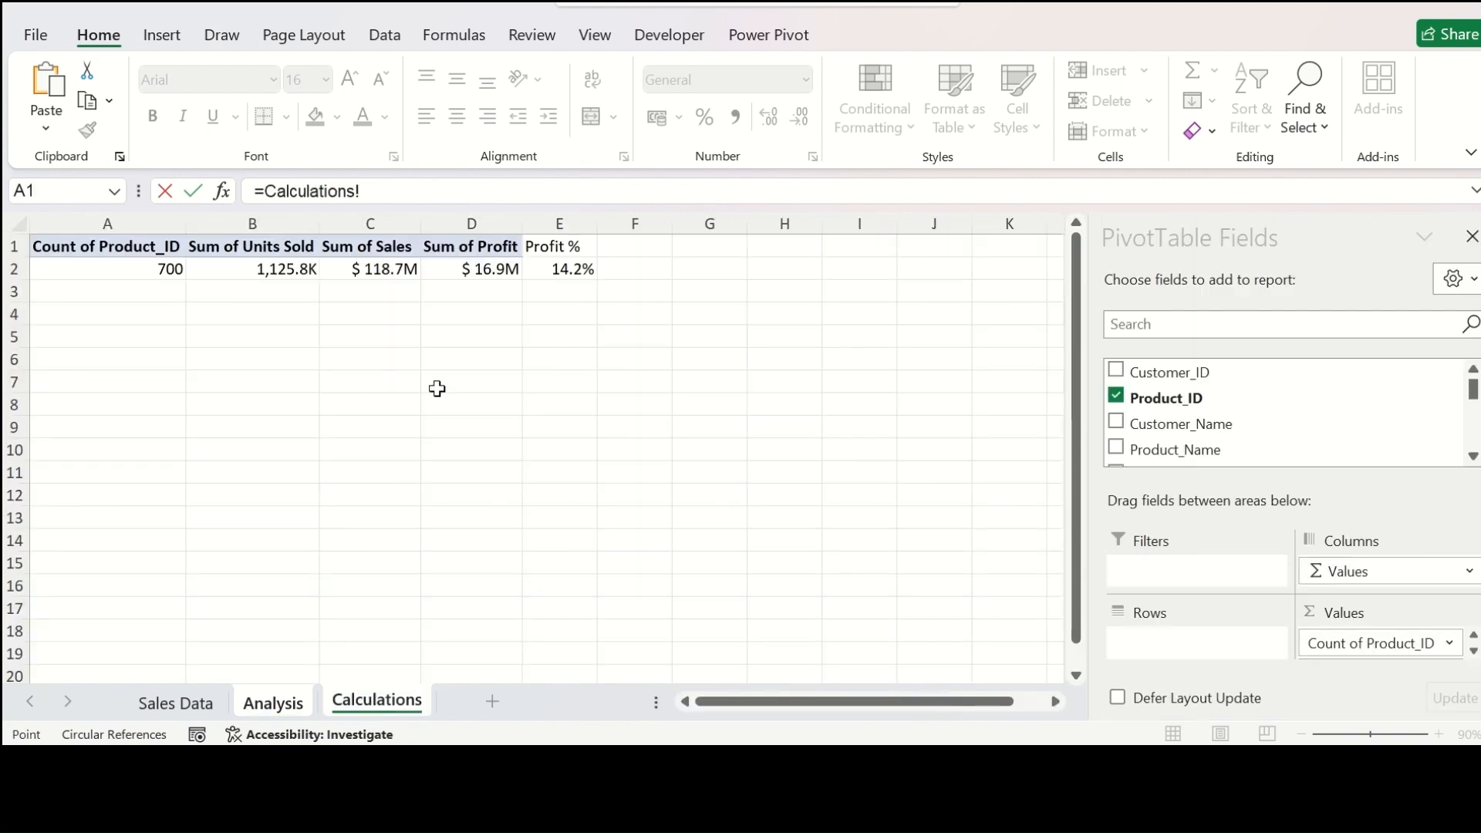
type("D2")
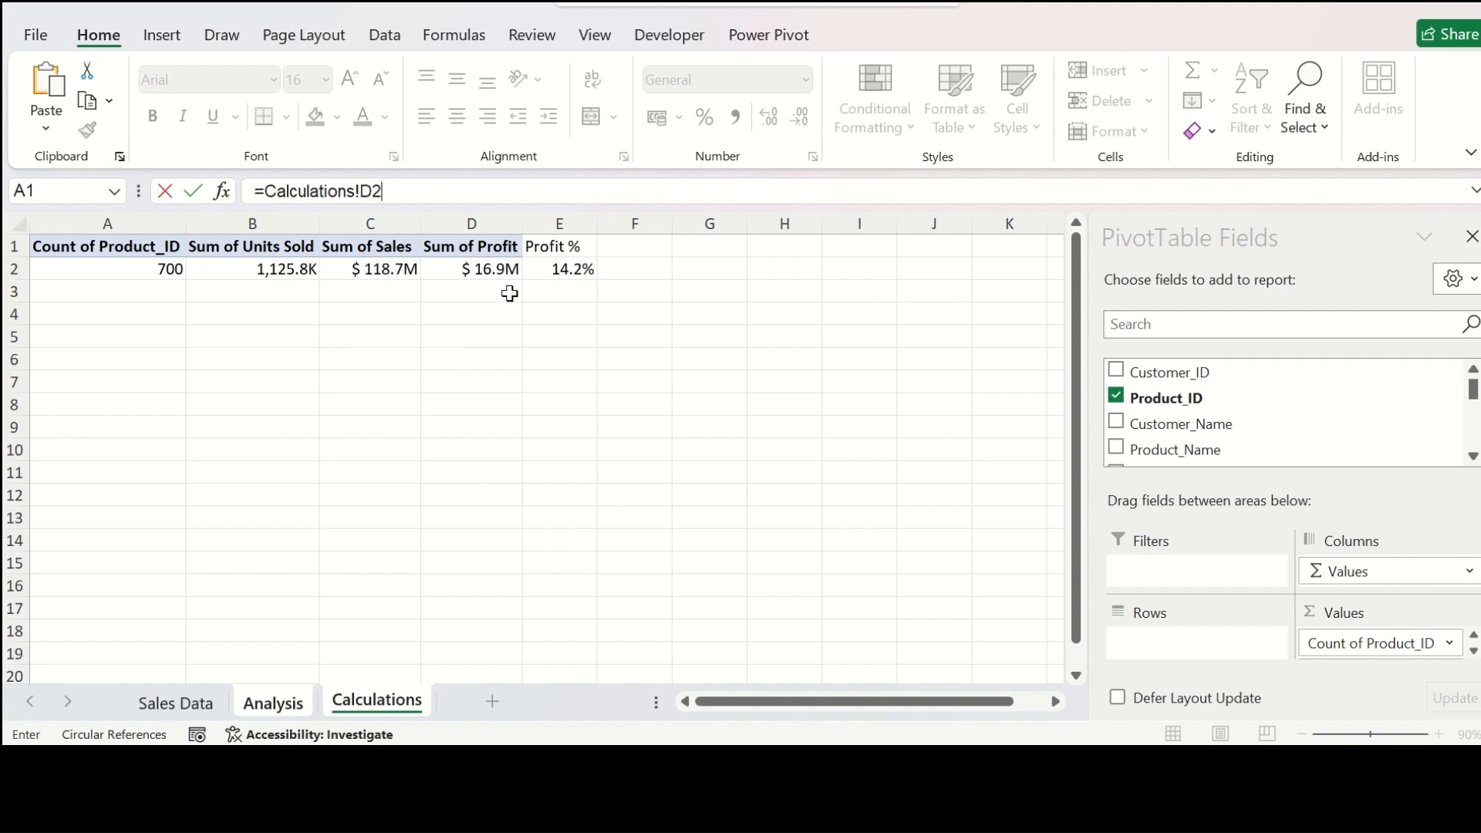
key("Return")
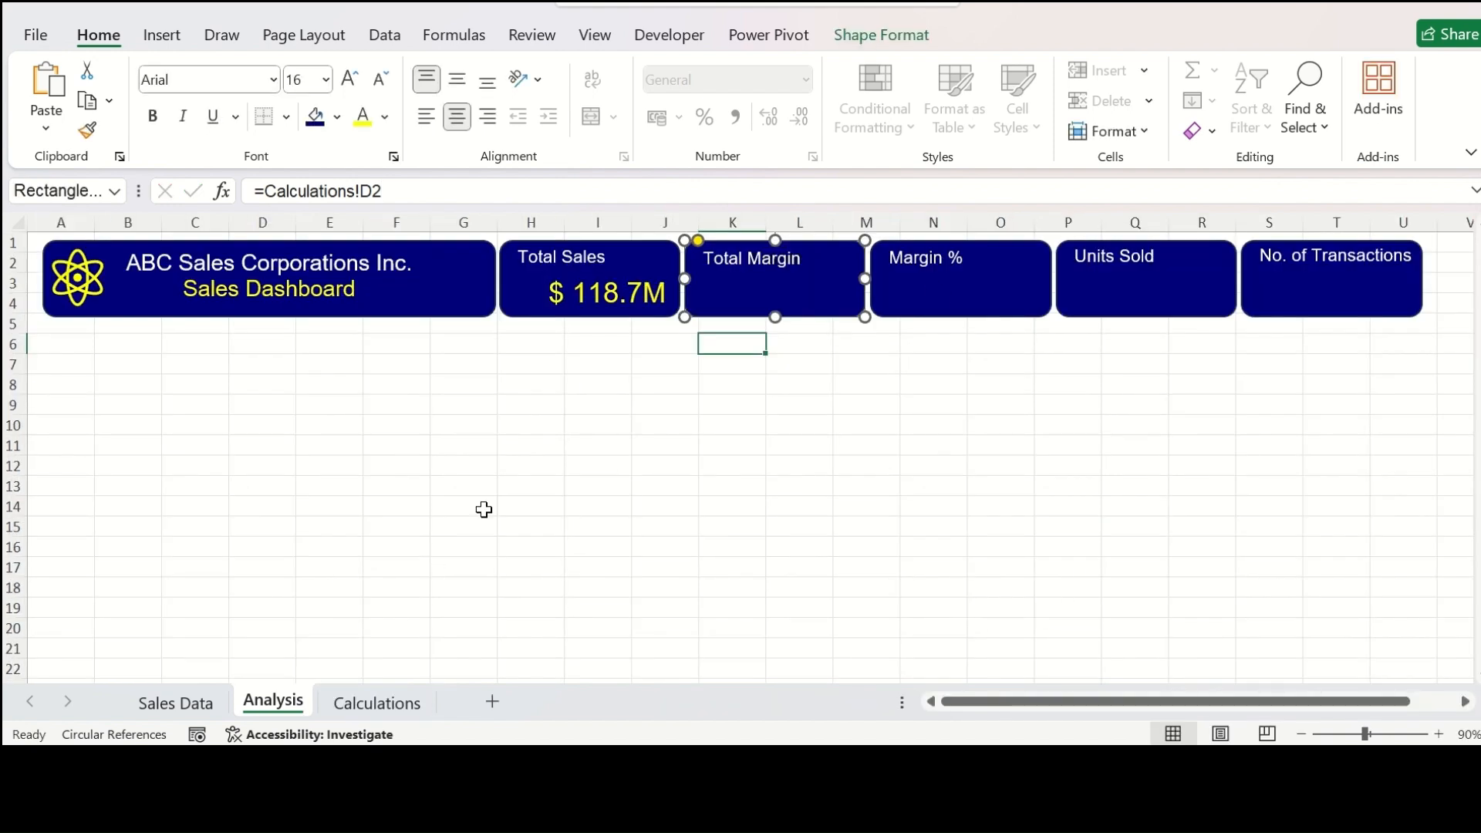
Step: Link the Margin % card to the profit percentage with the formula =Calculations!E2
left_click(1033, 300)
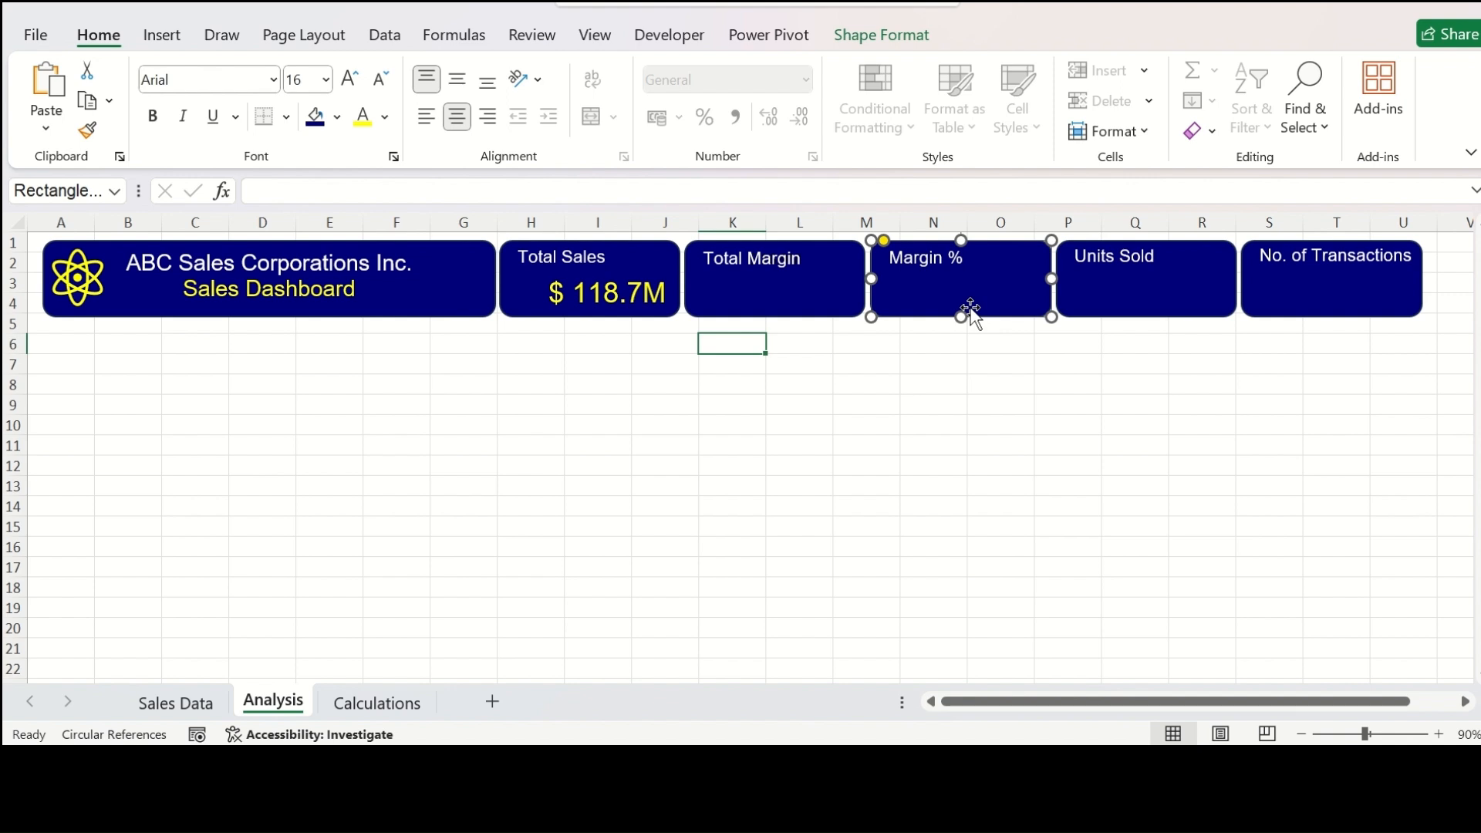
left_click(358, 193)
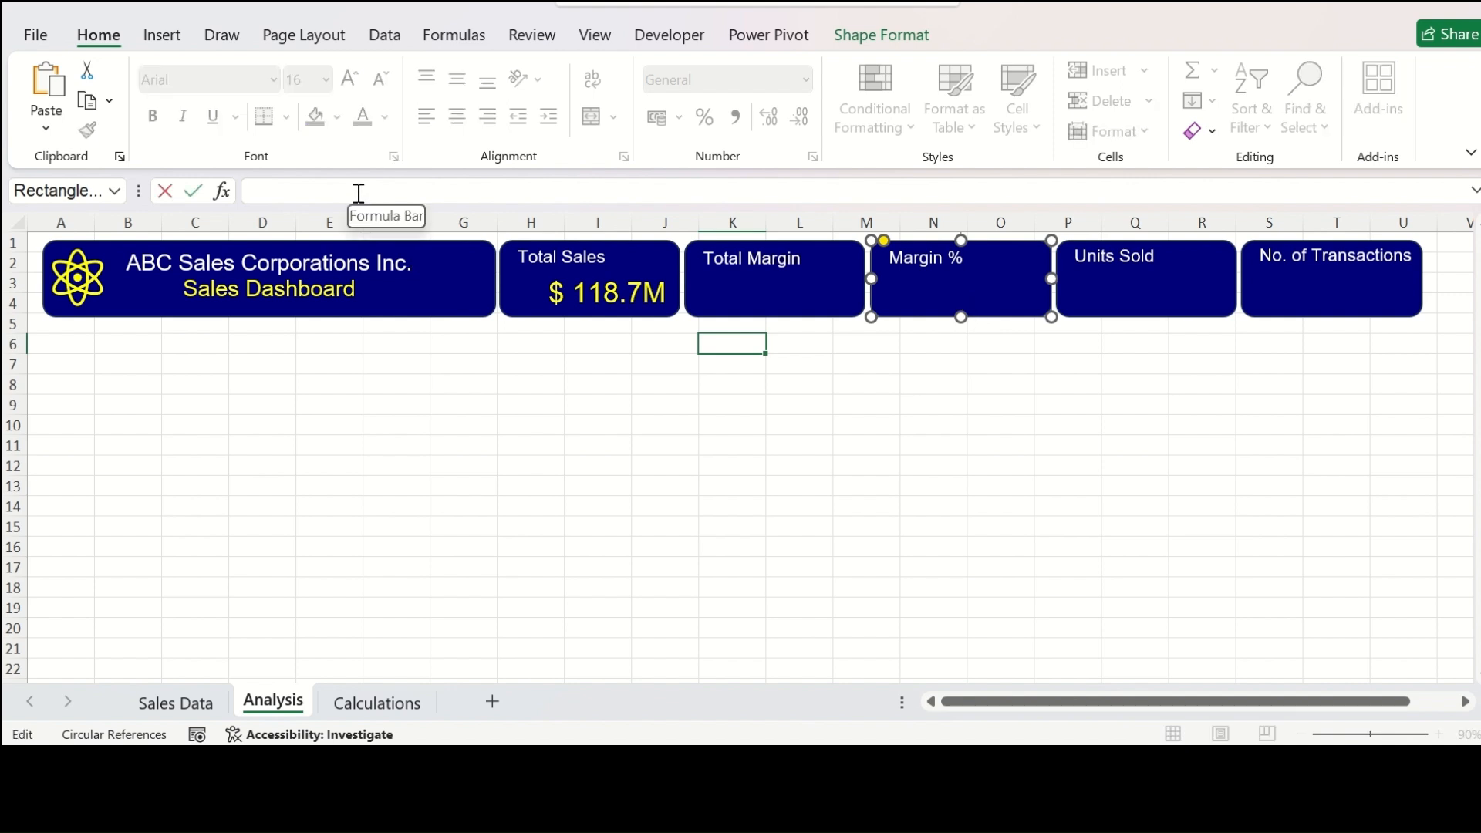
type("=")
left_click(360, 702)
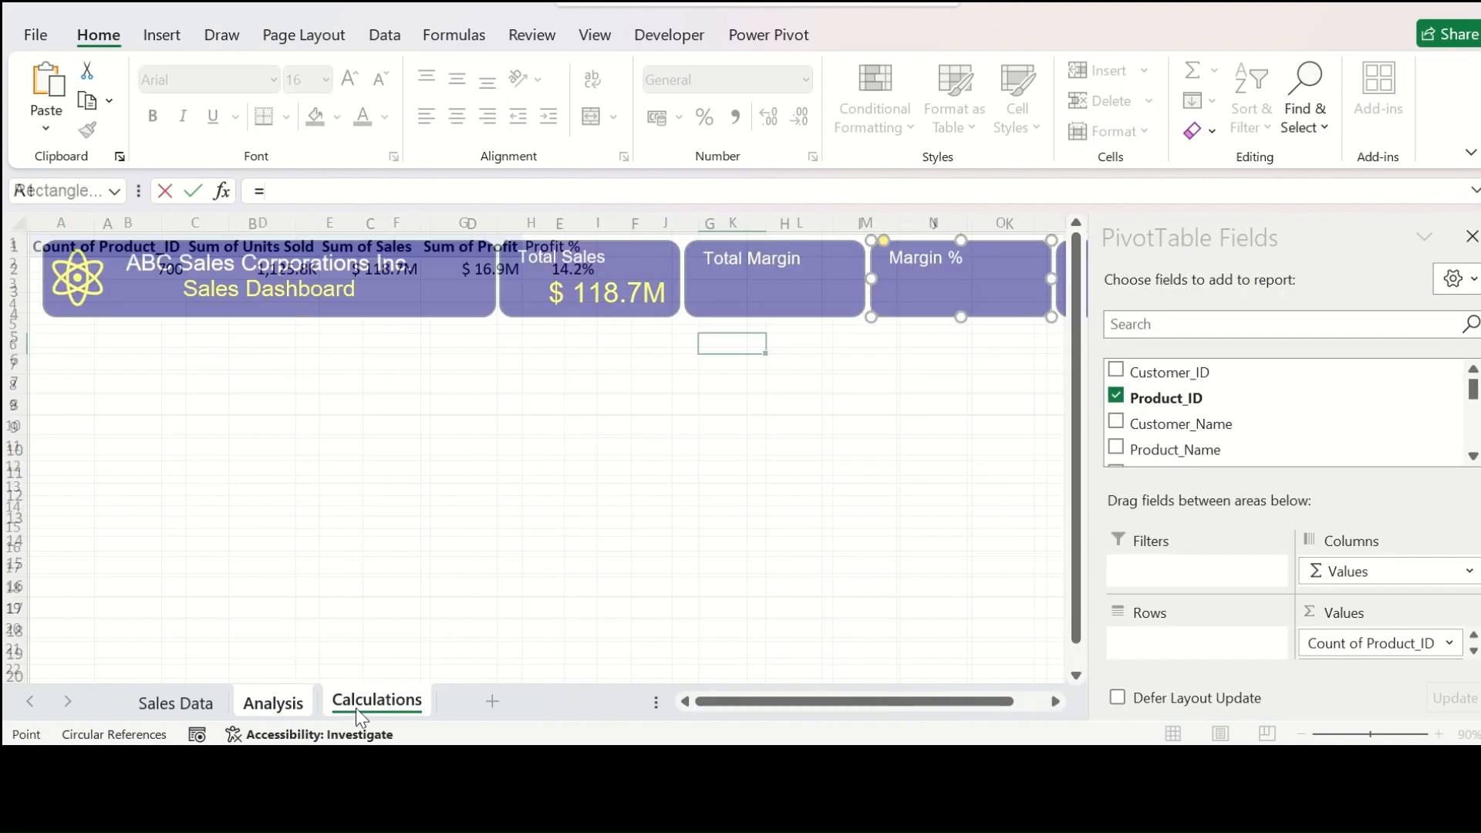
left_click(573, 272)
key("Return")
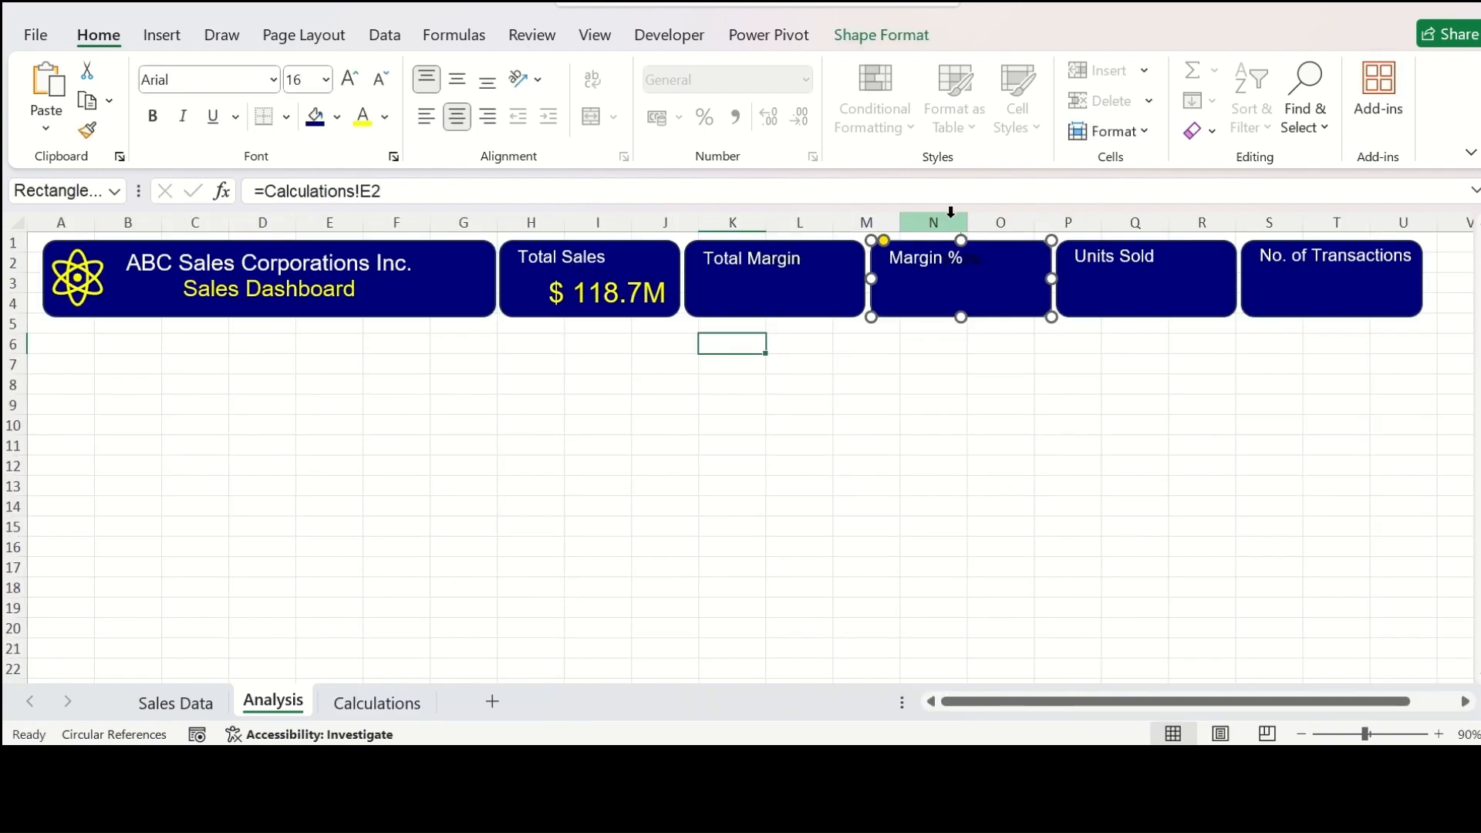
Step: Link the Units Sold card to the units total with the formula =Calculations!B2
left_click(1134, 293)
left_click(430, 193)
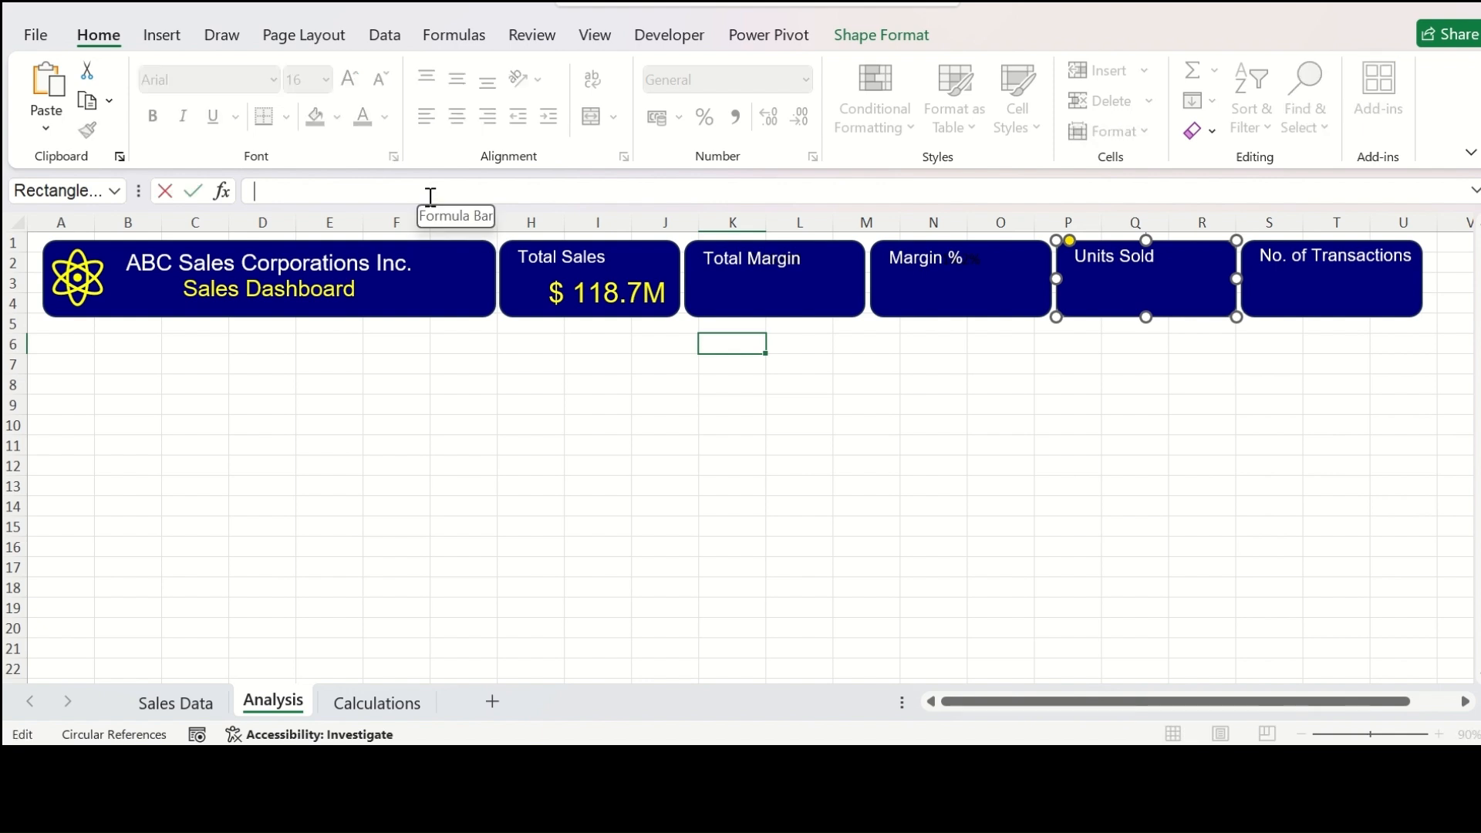
type("=")
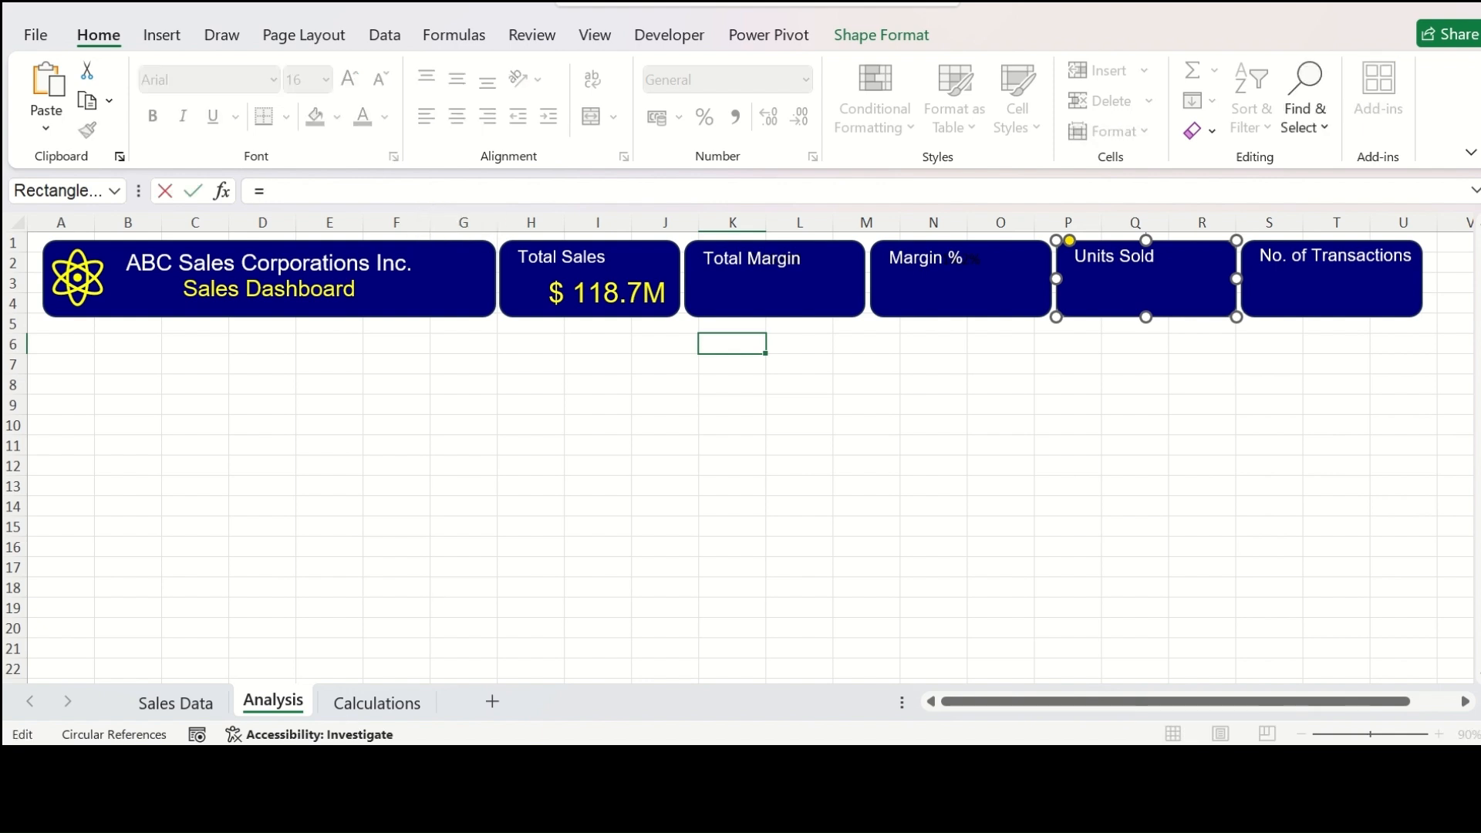
left_click(351, 702)
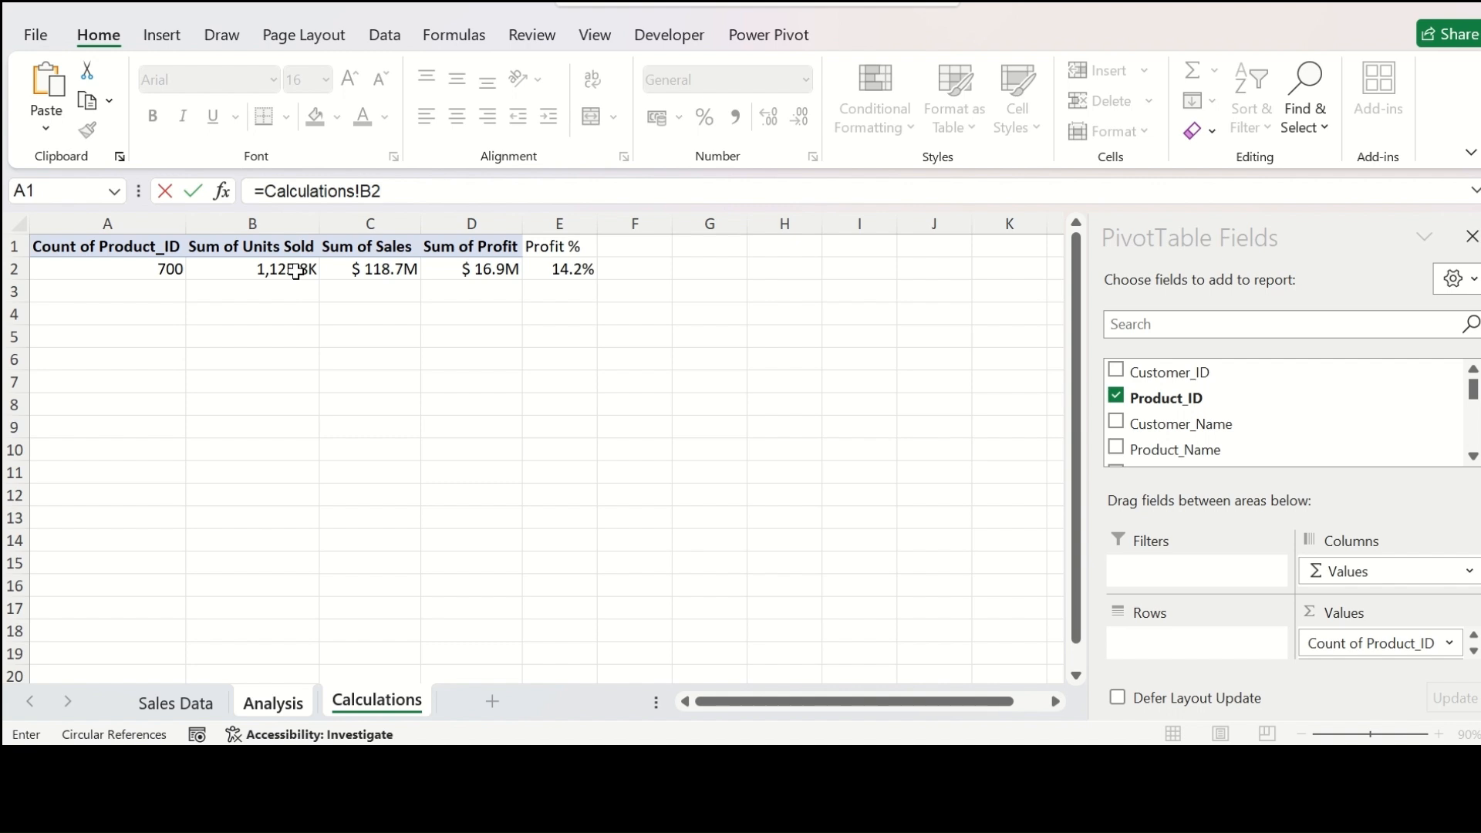
key("Return")
Step: Link the No. of Transactions card to the product ID count with the formula =Calculations!A2
left_click(1350, 293)
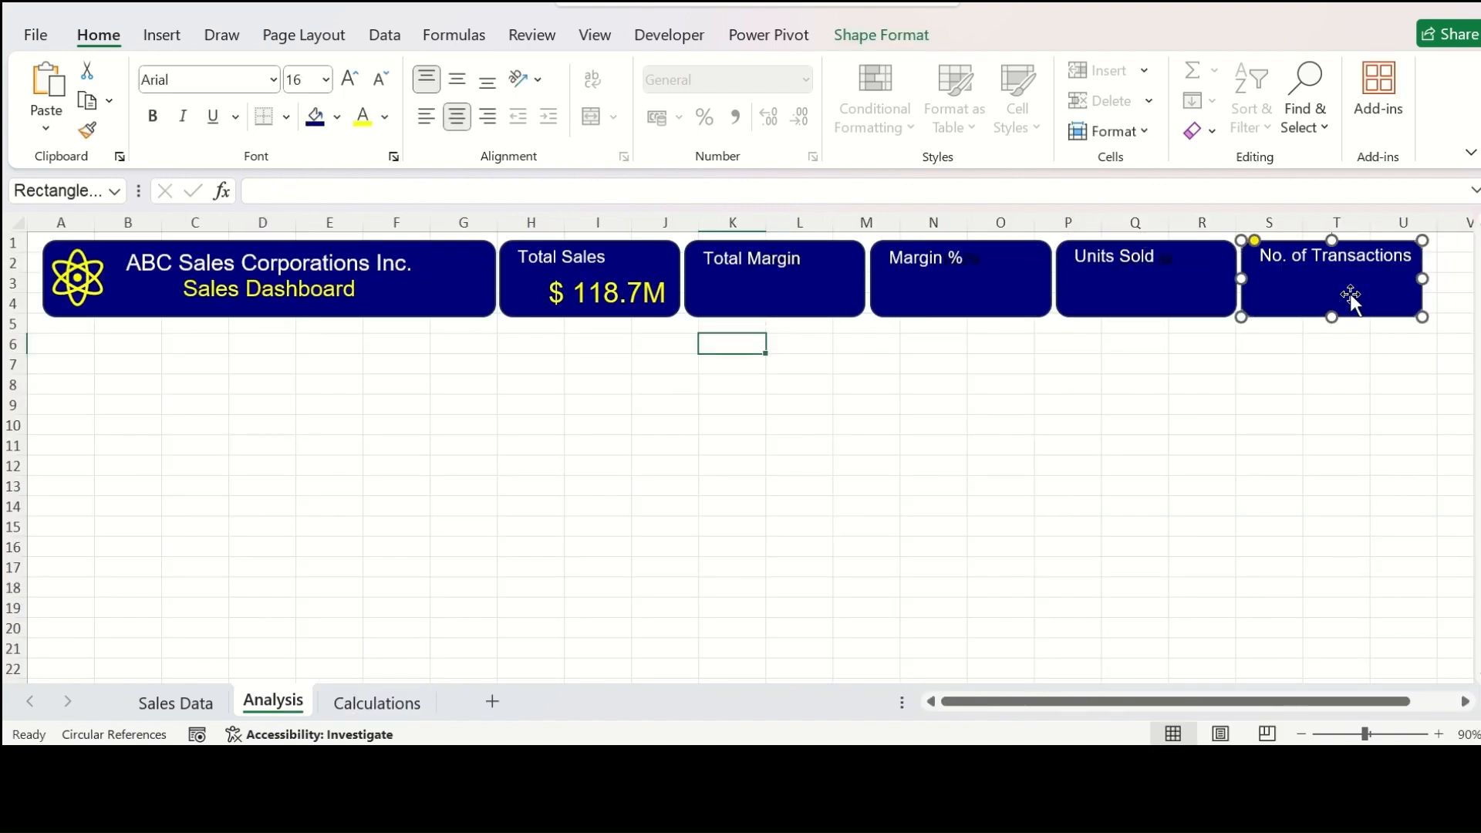
left_click(371, 190)
type("=")
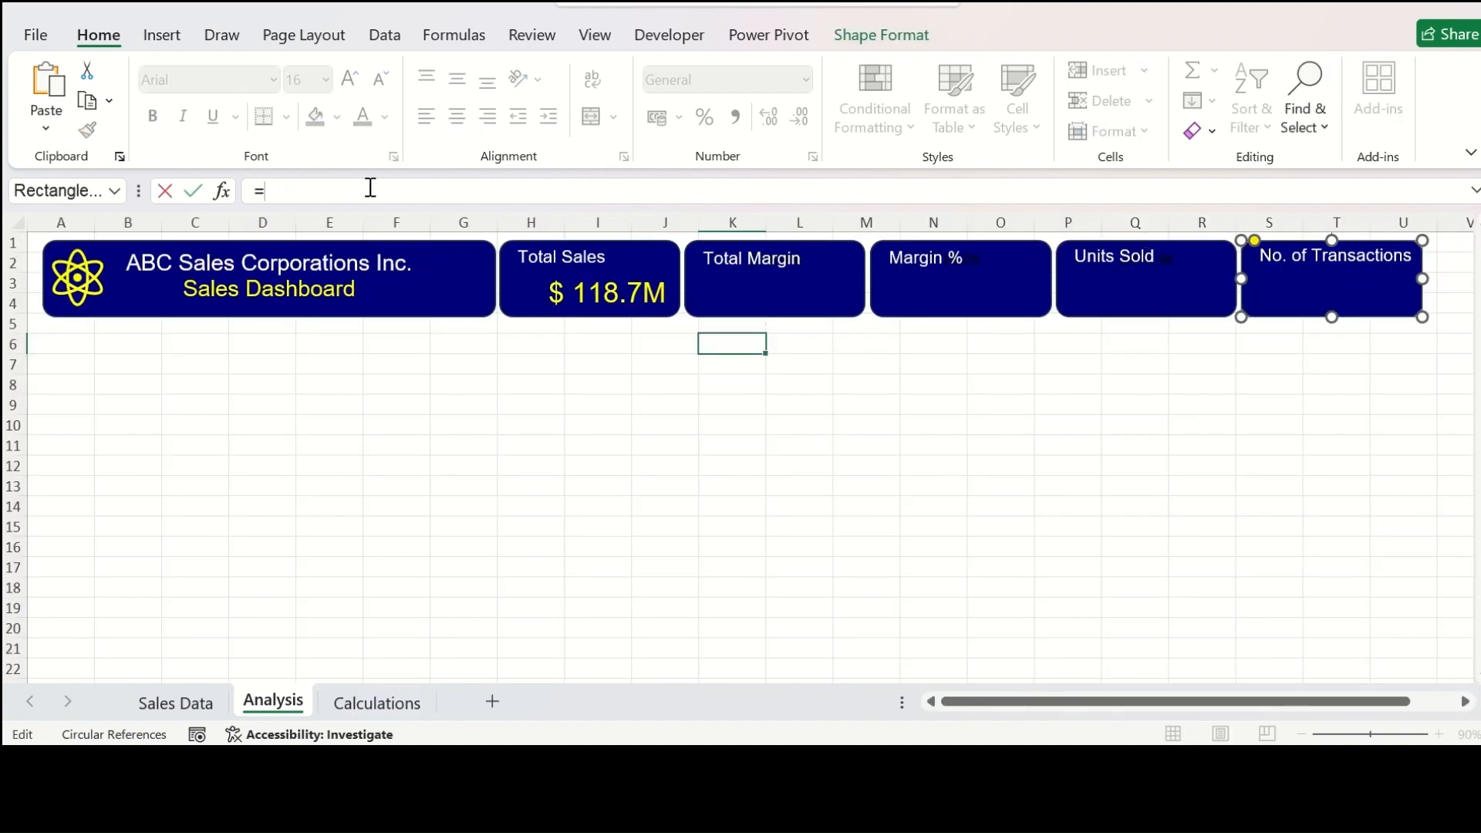
left_click(339, 704)
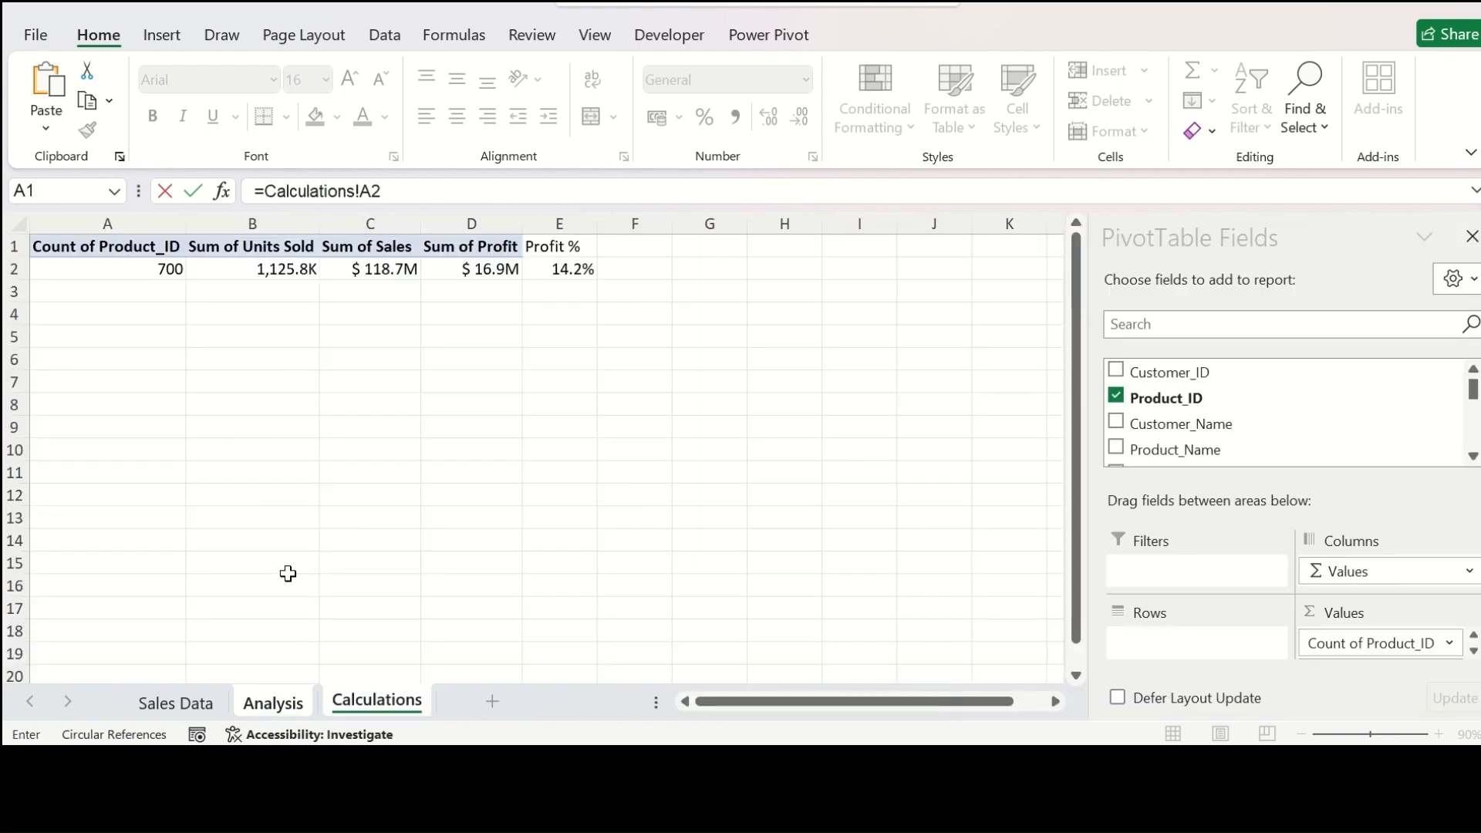
key("Return")
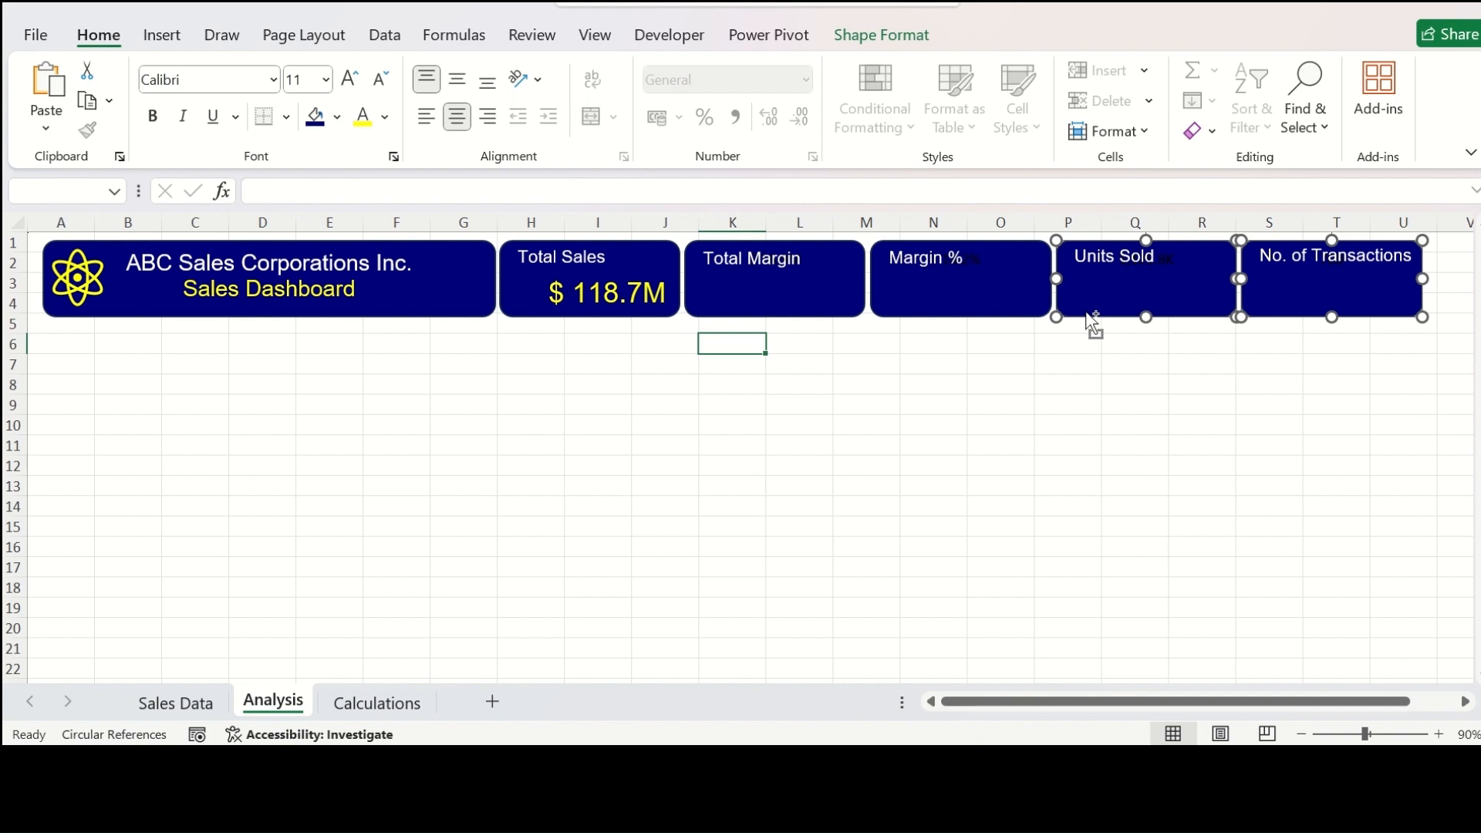
Step: Colour the value text yellow on the Total Margin, Margin %, Units Sold and No. of Transactions cards together
left_click(923, 311, "ctrl")
left_click(775, 299, "ctrl")
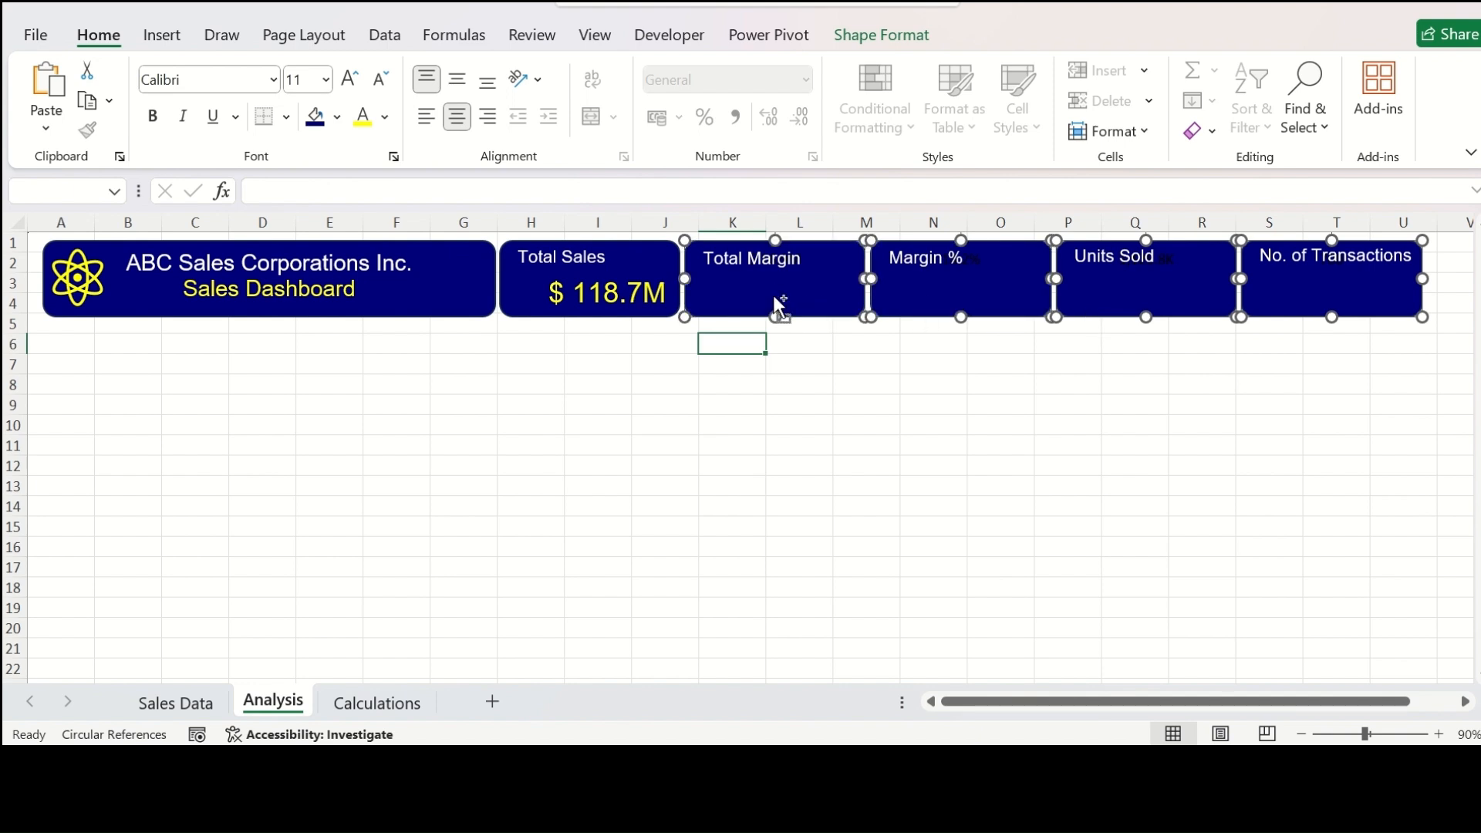
left_click(364, 117)
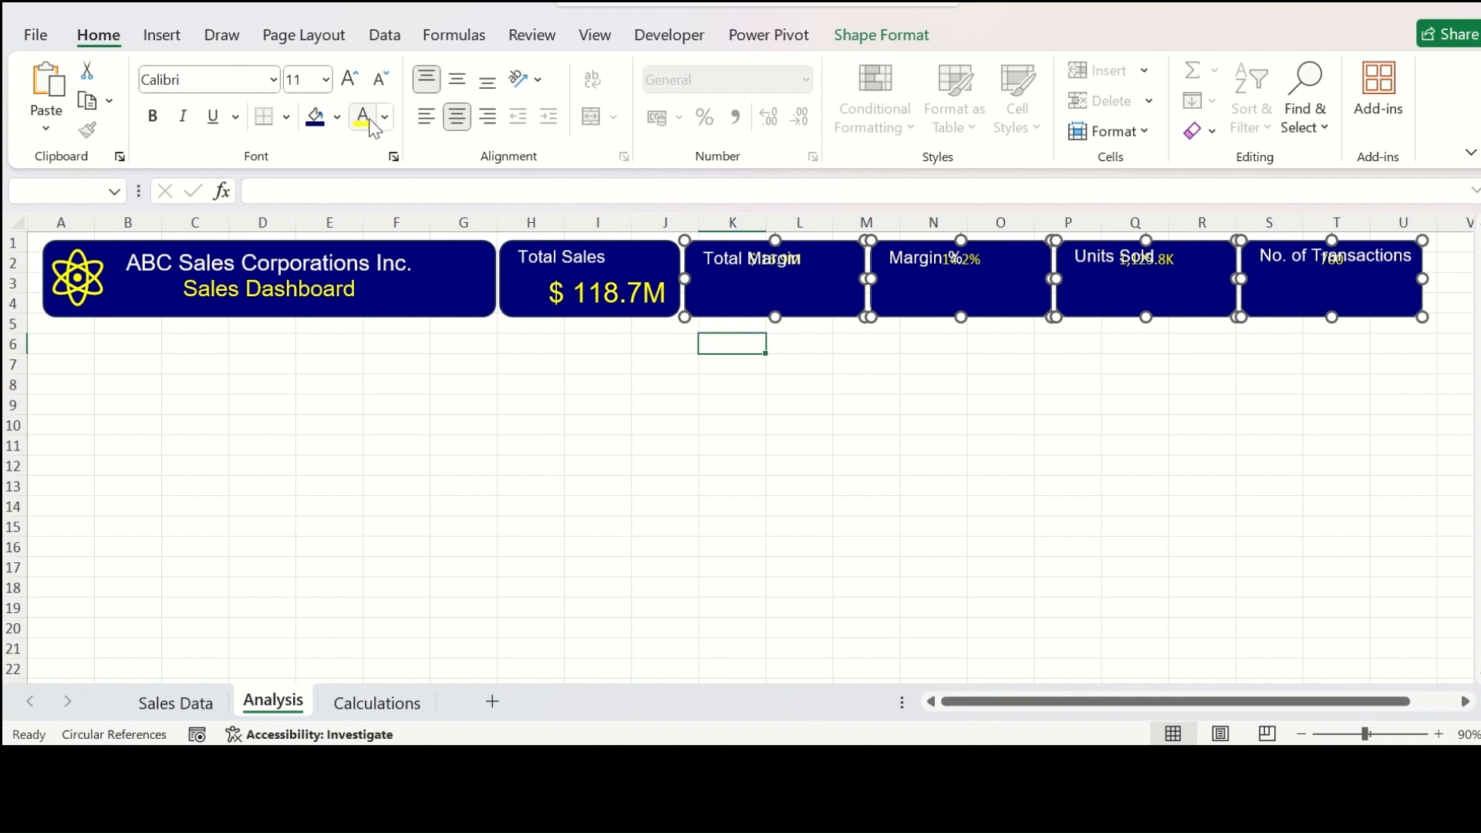
Step: Set the value text on the Total Margin, Margin %, Units Sold and No. of Transactions cards to Arial, size 20
left_click(171, 81)
type("Arial")
key("Return")
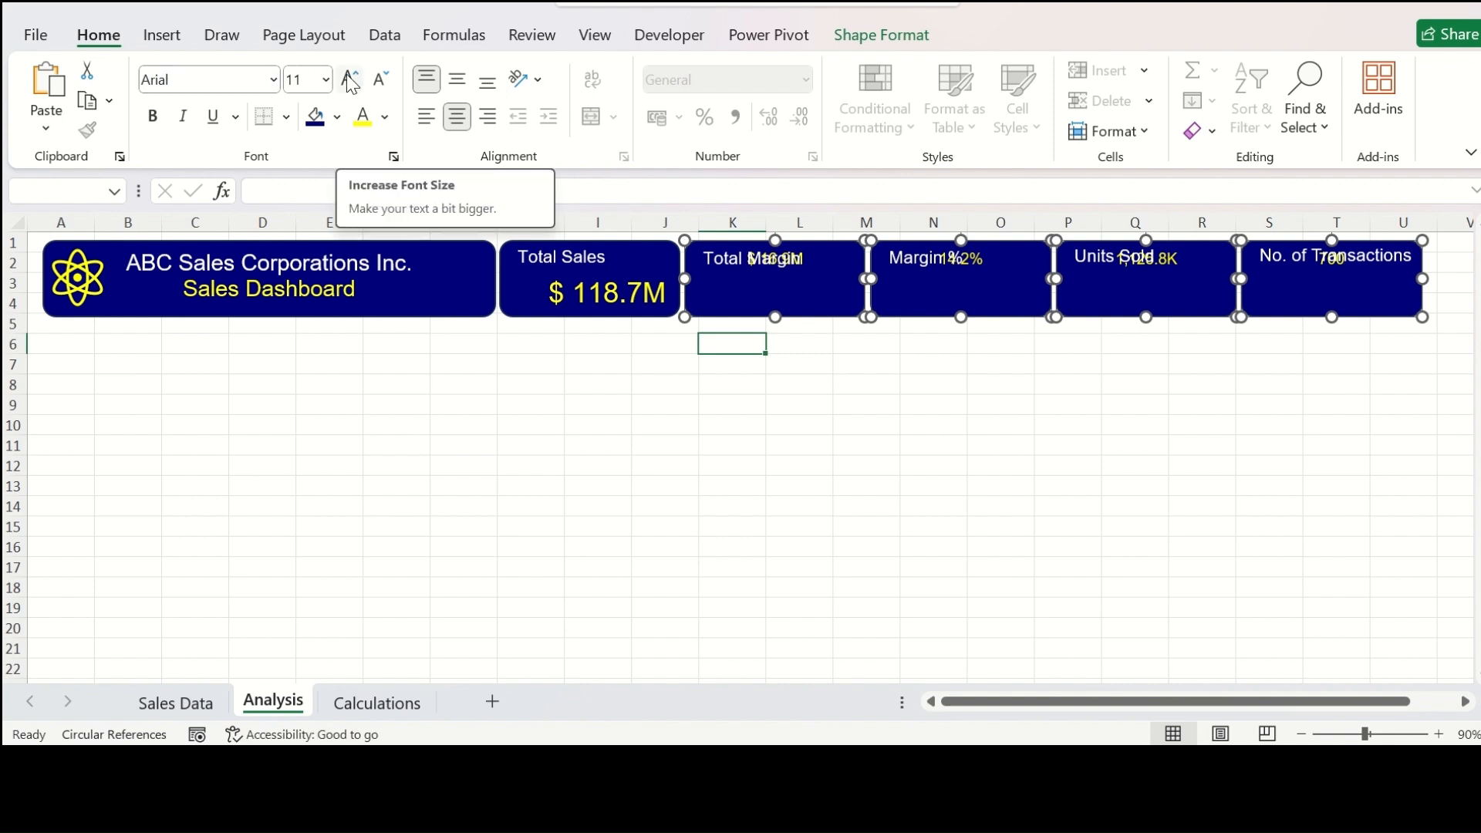
left_click(307, 80)
type("2")
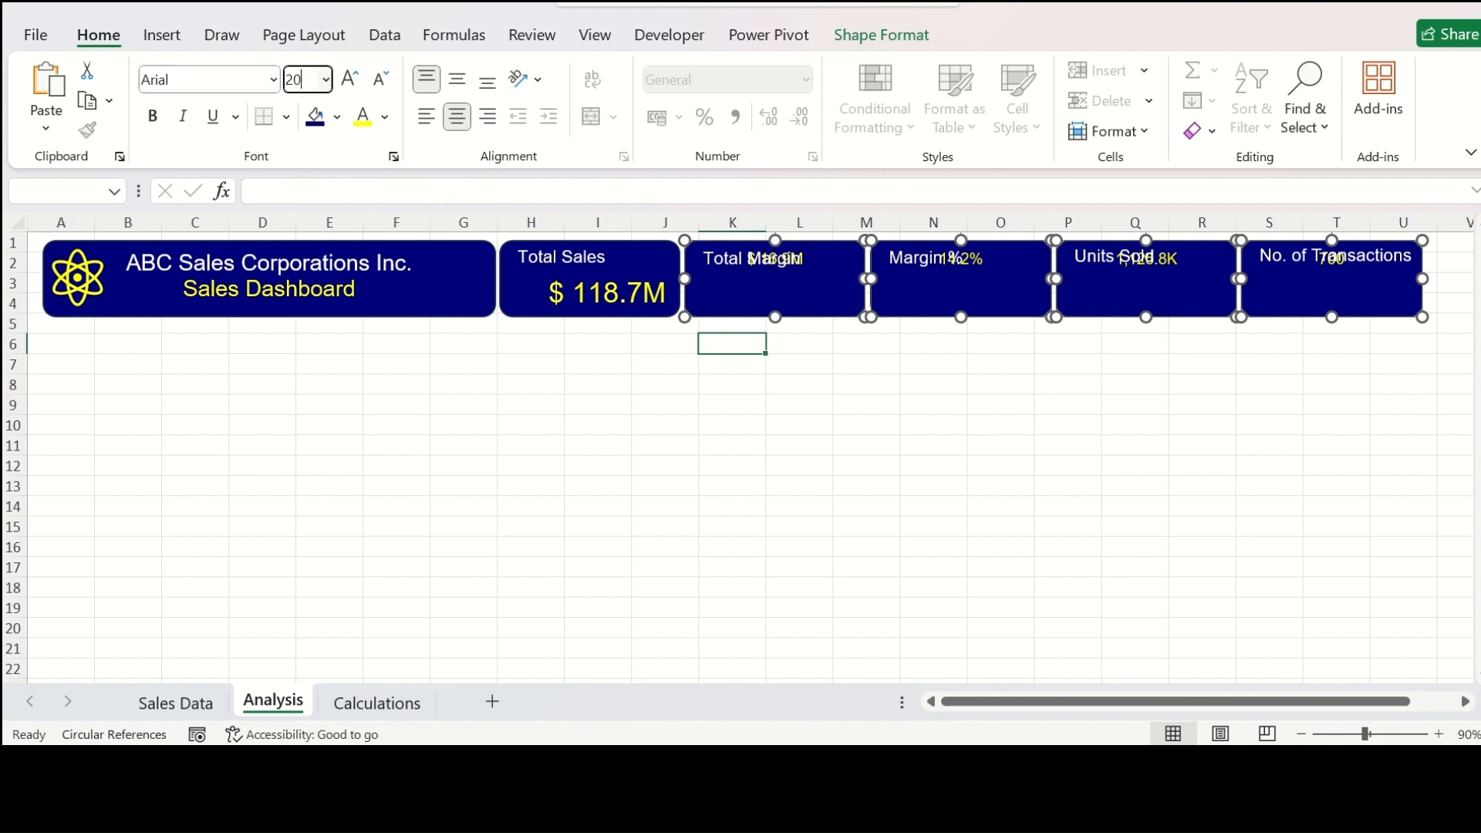
type("0")
key("Return")
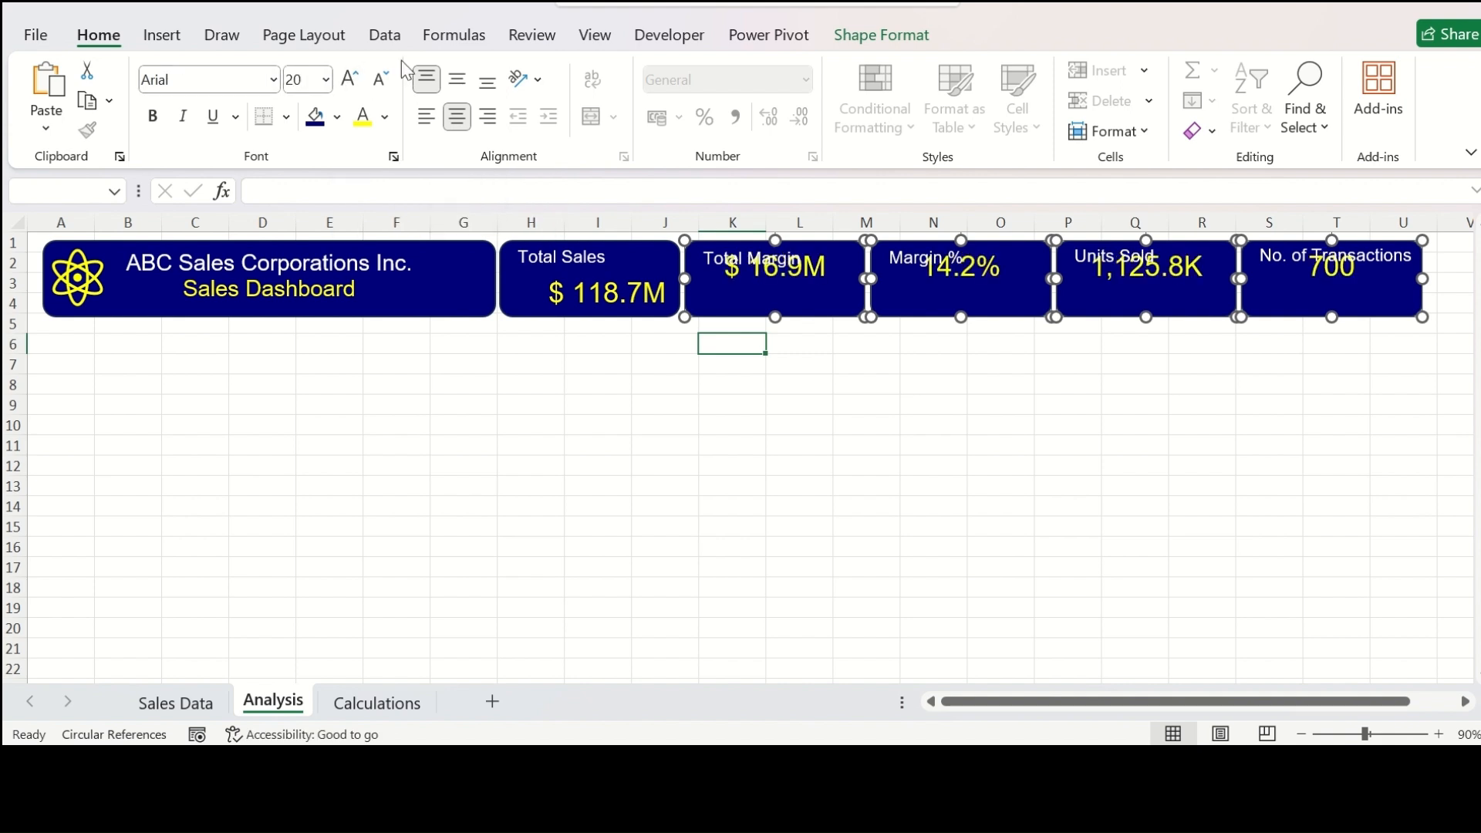
Step: Align the value text of the four selected KPI cards to the bottom and right of their shapes
left_click(490, 87)
left_click(490, 117)
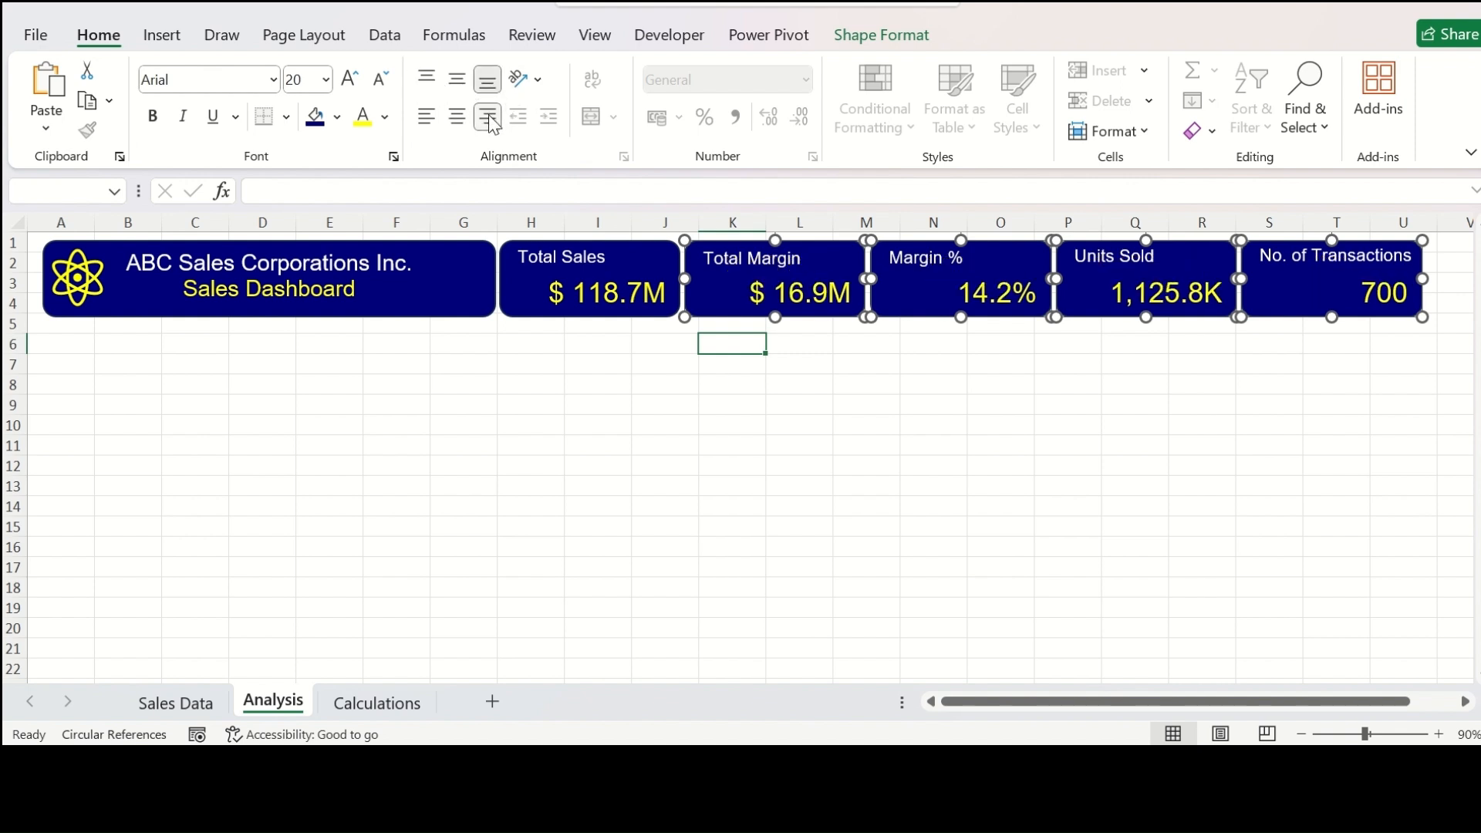
left_click(531, 404)
Step: Search the stock icons for "cash" and select the banknotes icon for insertion
left_click(164, 37)
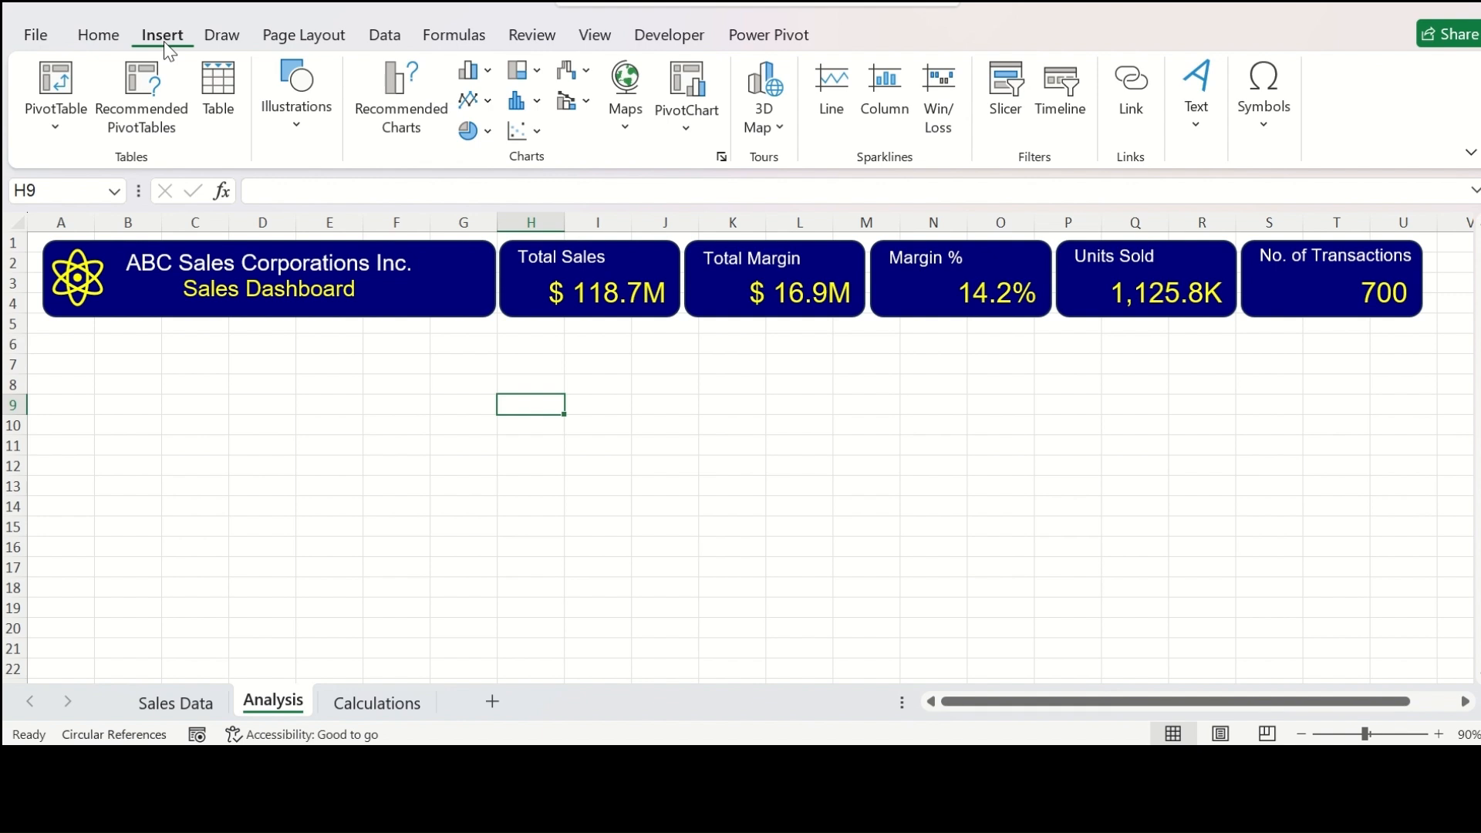
left_click(287, 132)
left_click(383, 212)
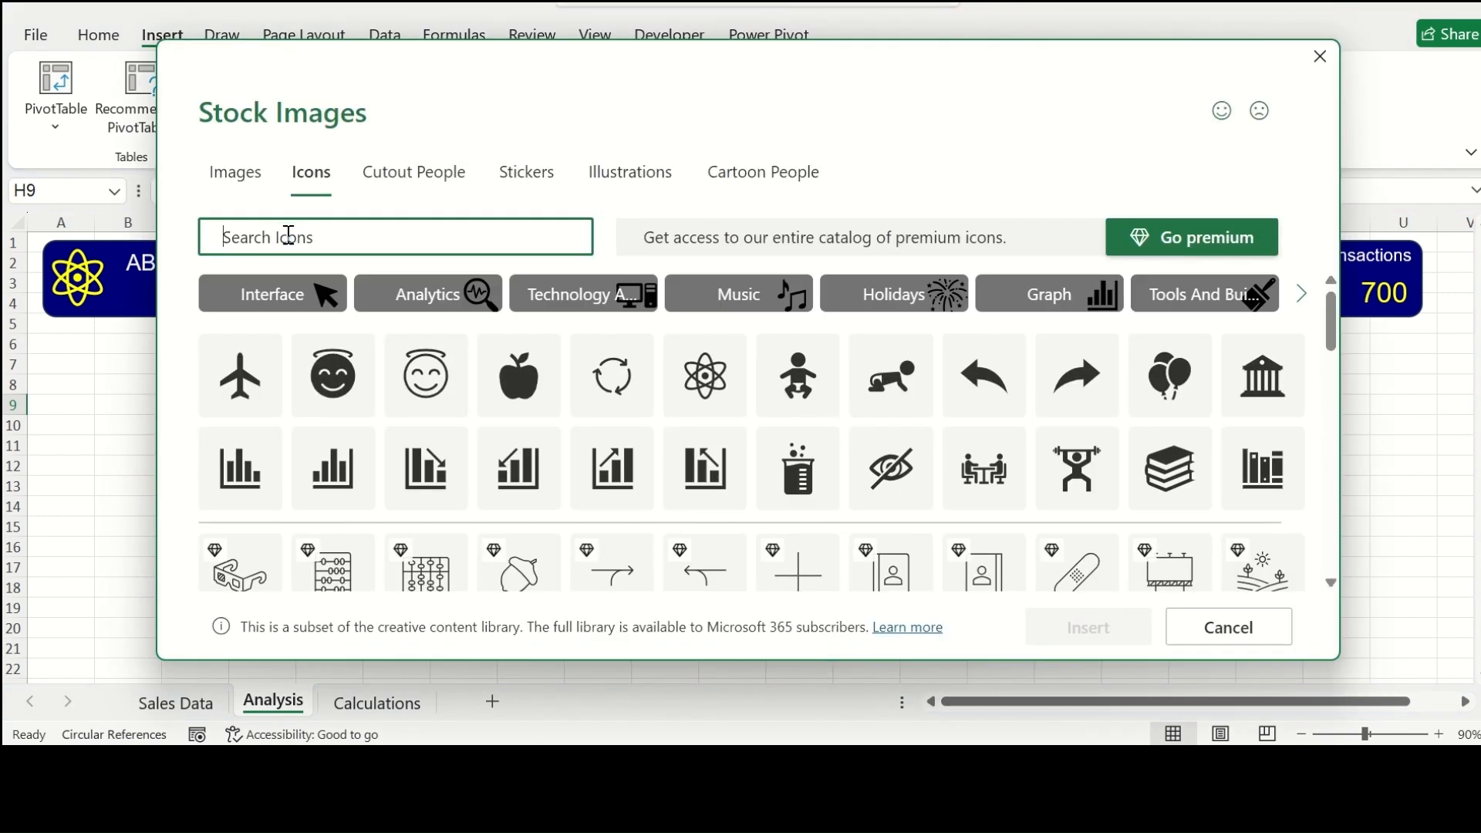
type("cash")
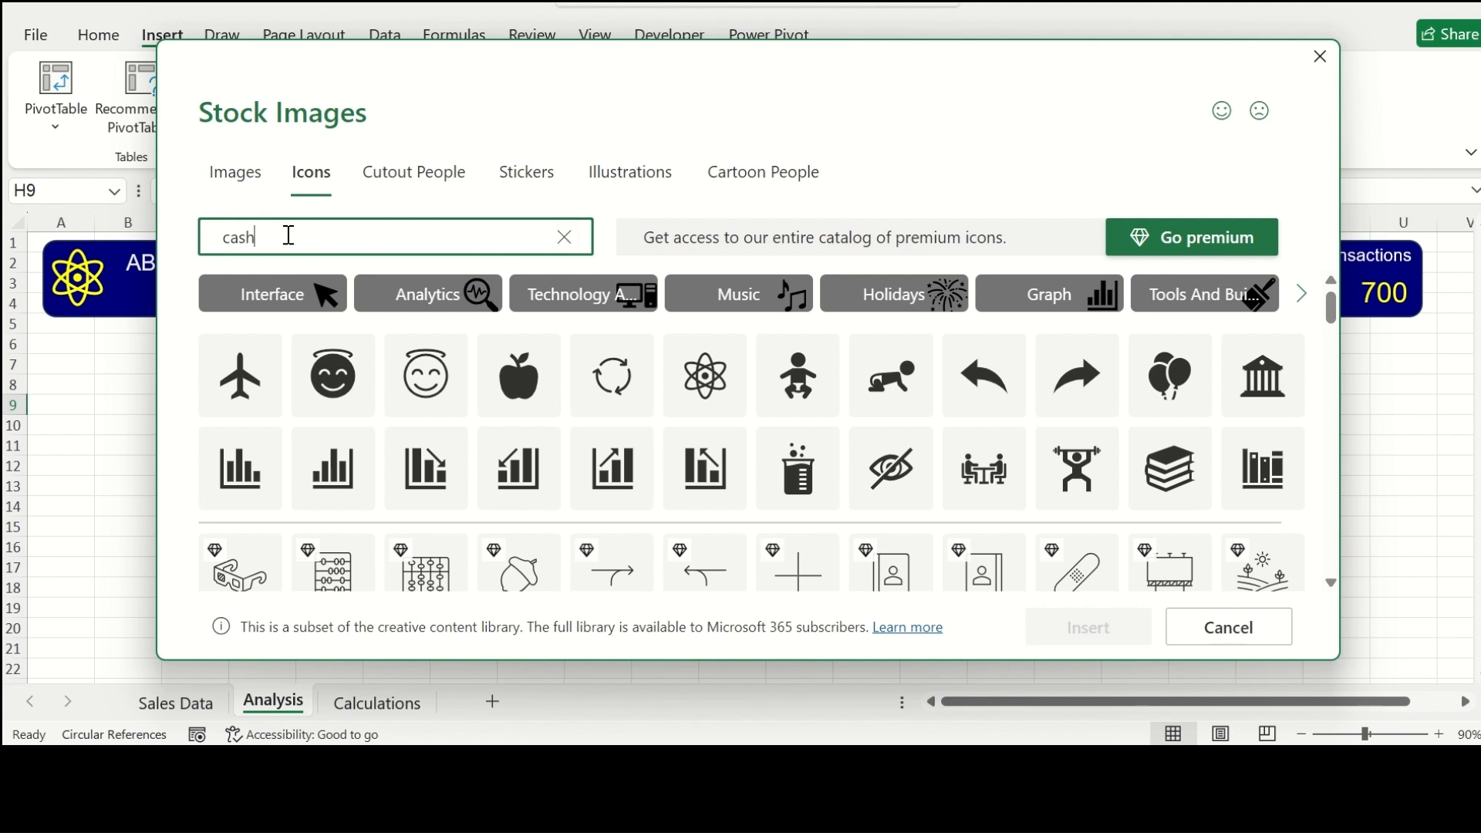
left_click(263, 305)
Step: Search the stock icons for "currency" and add the coins and dollar sign icons to the selection
double_click(291, 237)
type("cur")
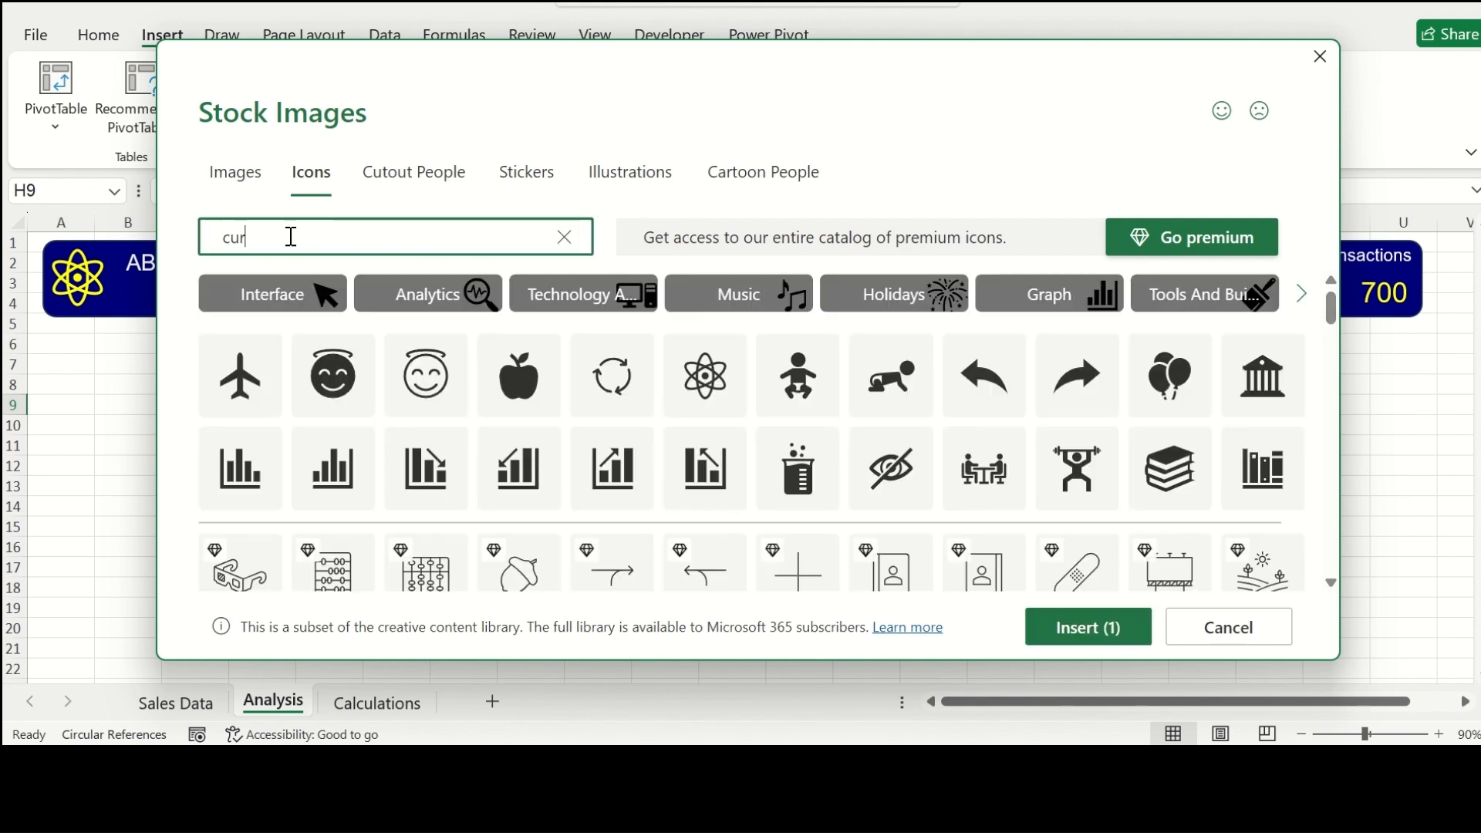
type("rency")
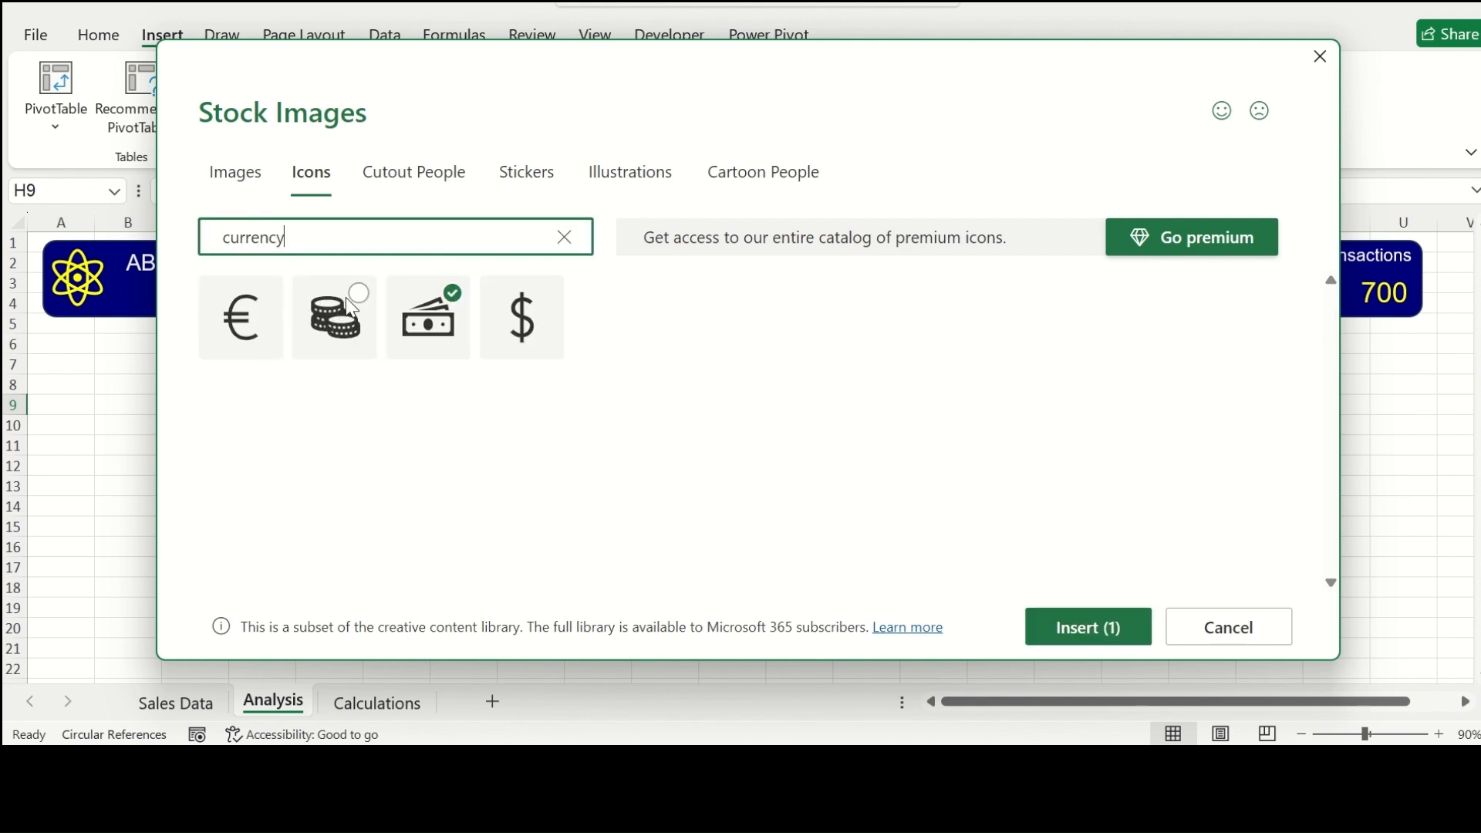
left_click(324, 316)
left_click(550, 302)
Step: Search the stock icons for "money", add the bank building icon, and insert the four selected icons on Analysis
left_click(565, 237)
type("money")
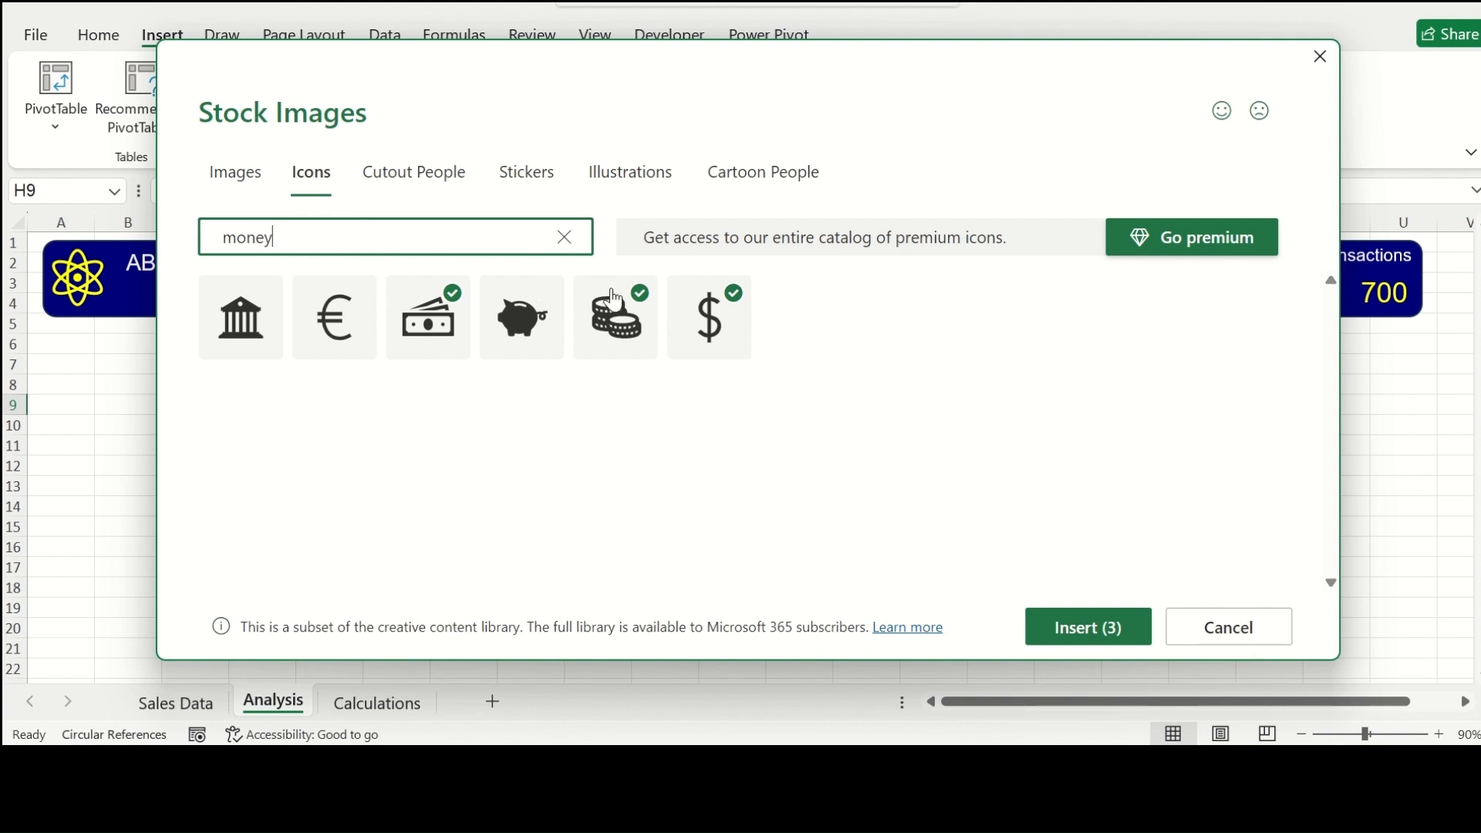
left_click(258, 311)
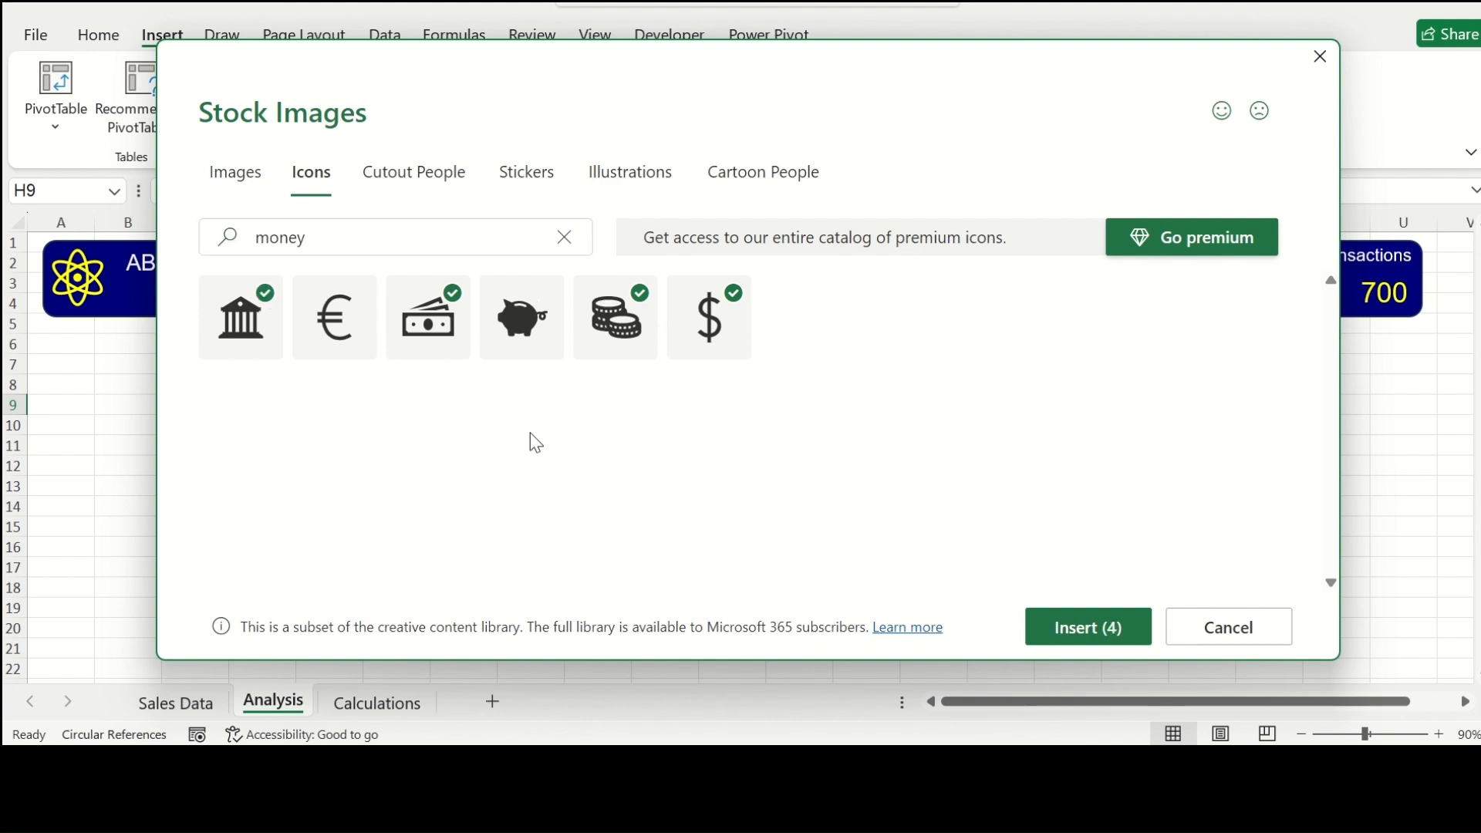
left_click(1108, 638)
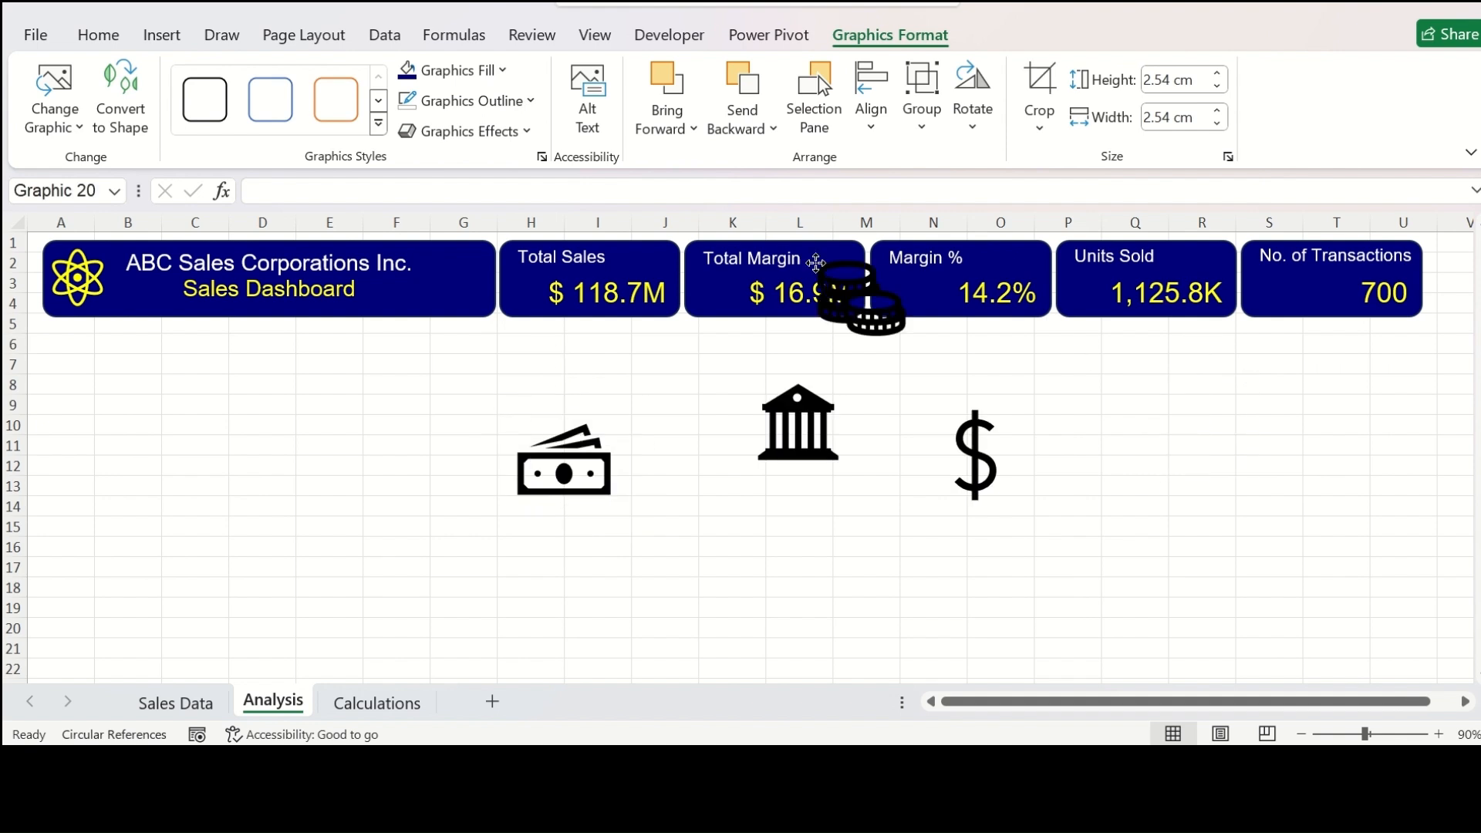
Step: Shrink the coins and banknotes icons and place them in the upper-right corners of the Total Sales and Total Margin cards
left_click_drag(815, 263, 667, 230)
left_click_drag(1199, 417, 654, 275)
left_click_drag(705, 334, 636, 264)
left_click(567, 463)
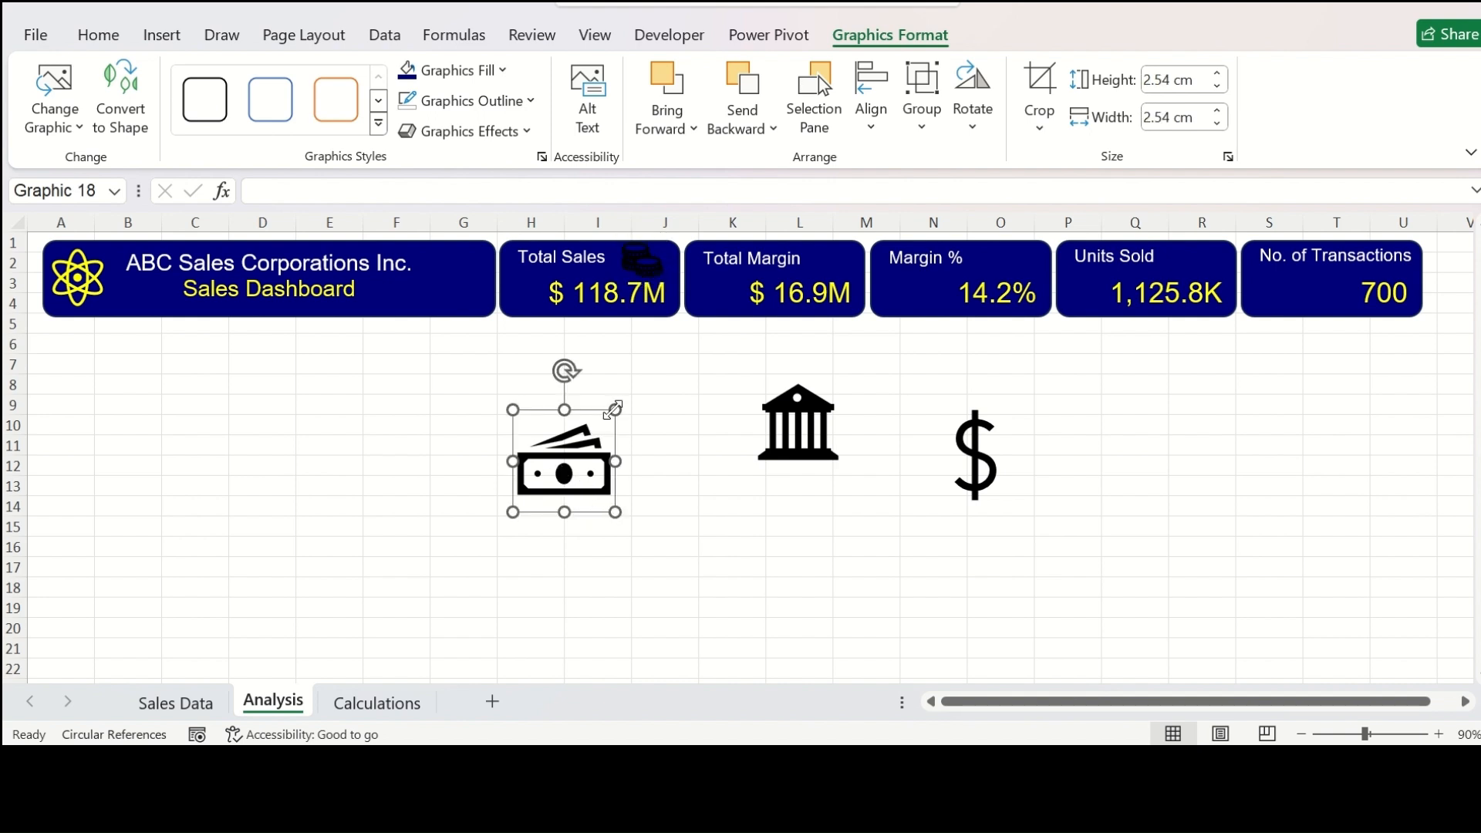
left_click_drag(615, 409, 863, 285)
Step: Shrink the bank building icon and place it in the upper-right corner of the Margin % card
left_click(977, 455)
left_click(814, 436)
left_click_drag(814, 437, 1015, 259)
left_click_drag(960, 331, 1003, 287)
left_click(1016, 267)
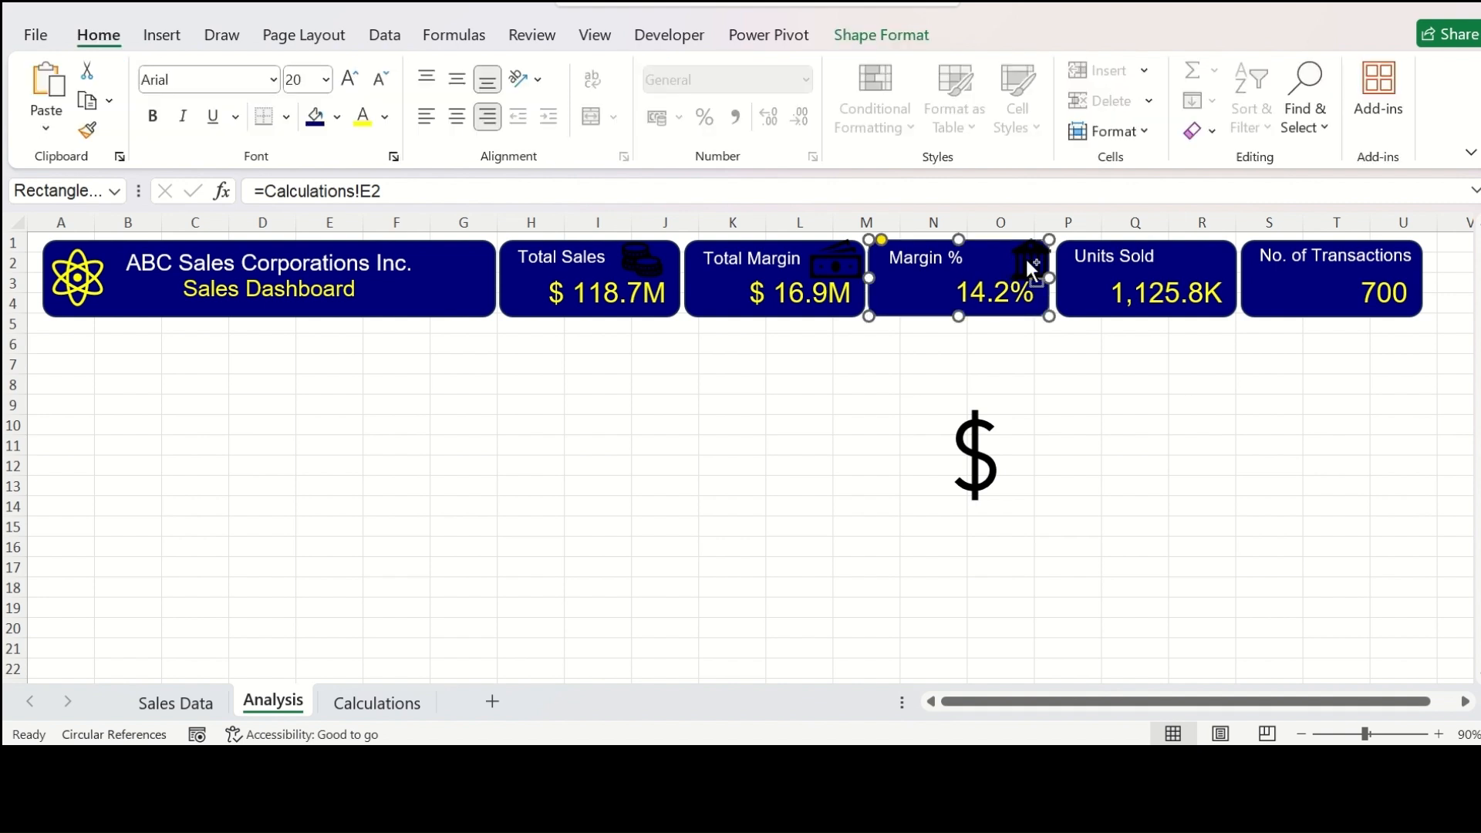
left_click(1068, 403)
left_click(1030, 267)
mouse_move(1029, 260)
left_mouse_down()
mouse_move(1016, 260)
mouse_move(1049, 233)
mouse_move(1038, 242)
left_mouse_up()
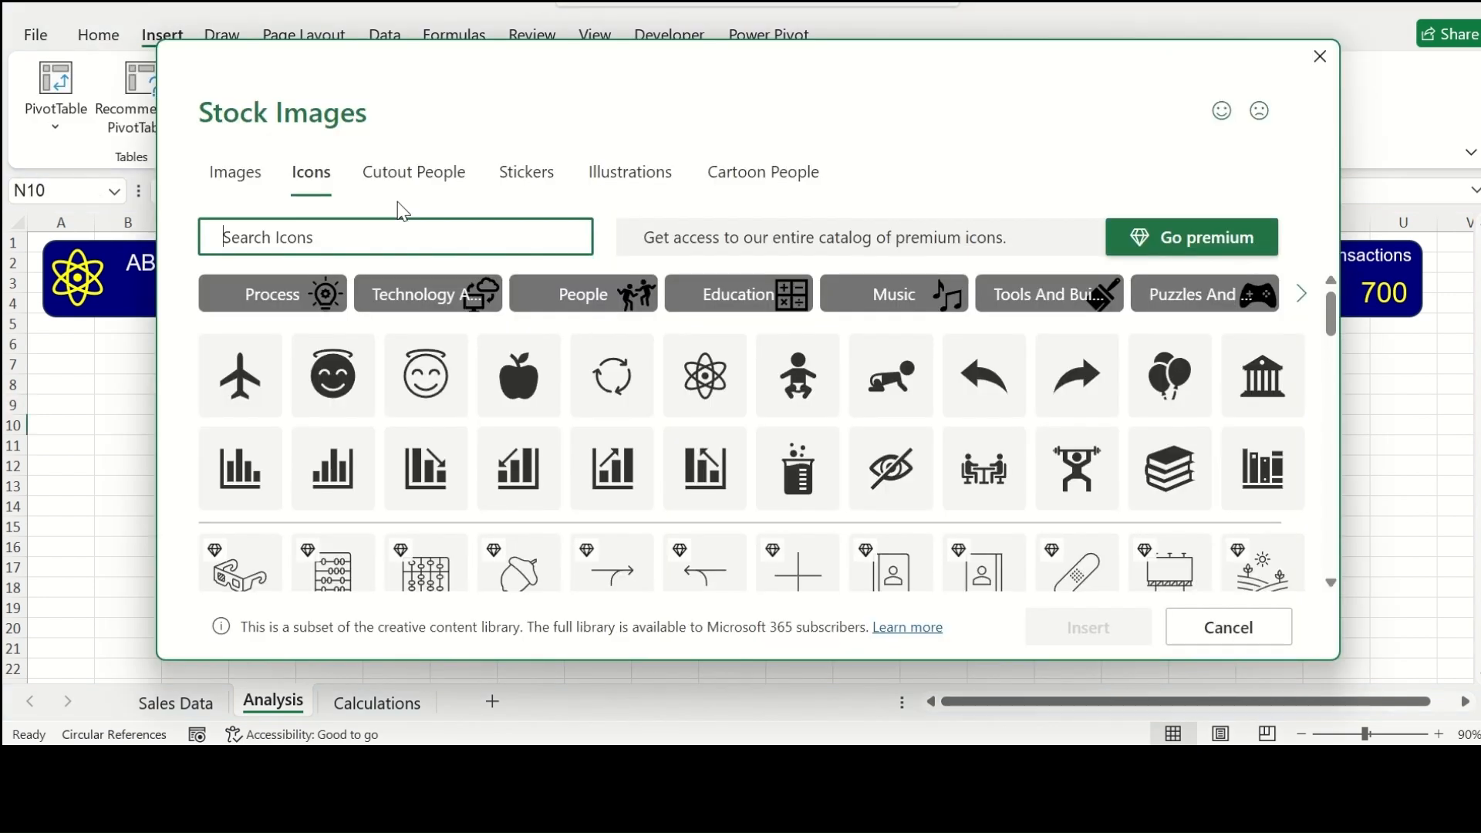
Step: Insert the rising bar chart icon and the check mark icon from the stock icons
left_click(633, 463)
scroll(690, 468, "down", 3)
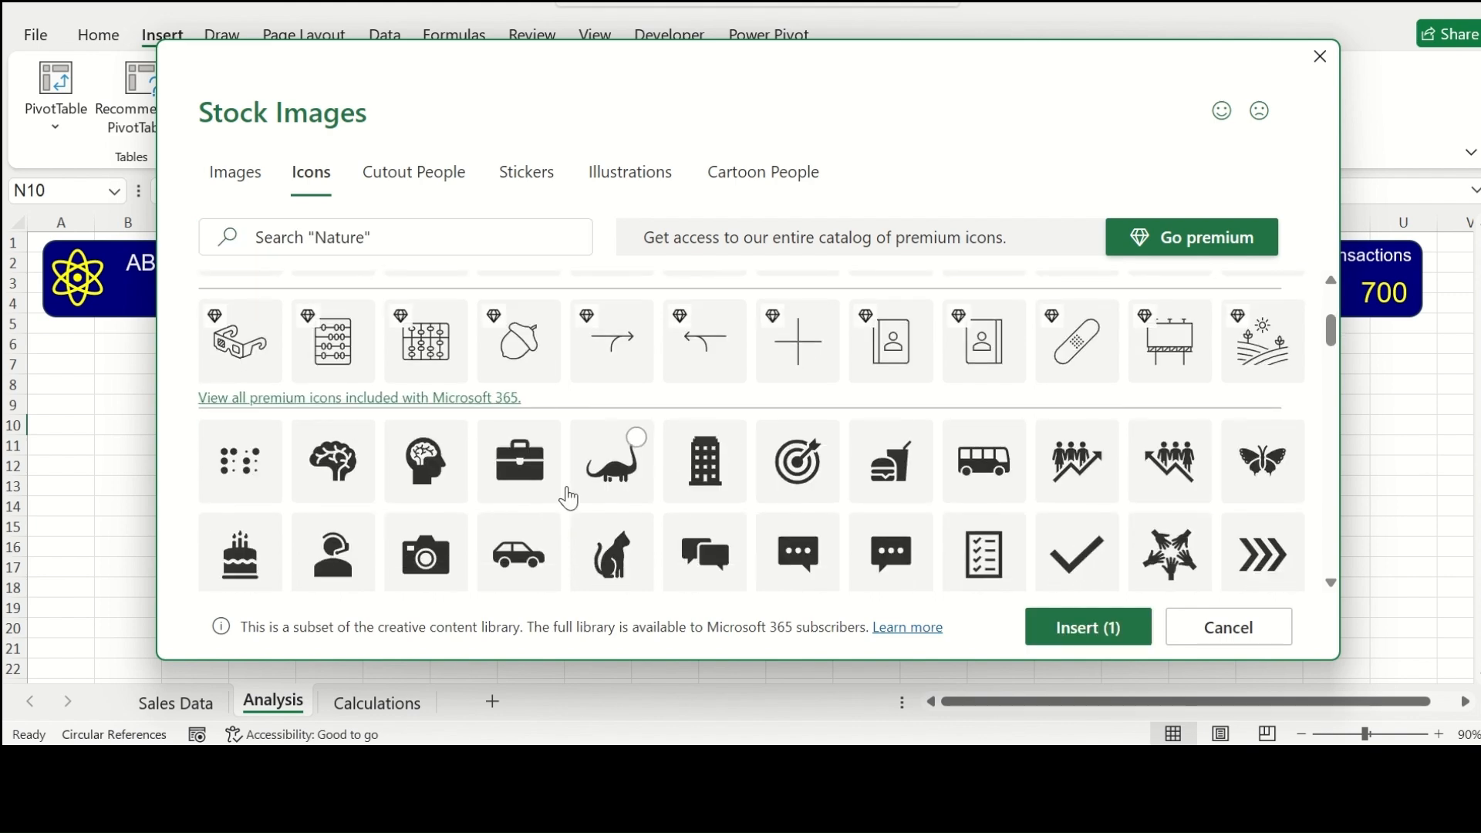
left_click(1102, 533)
left_click(1117, 629)
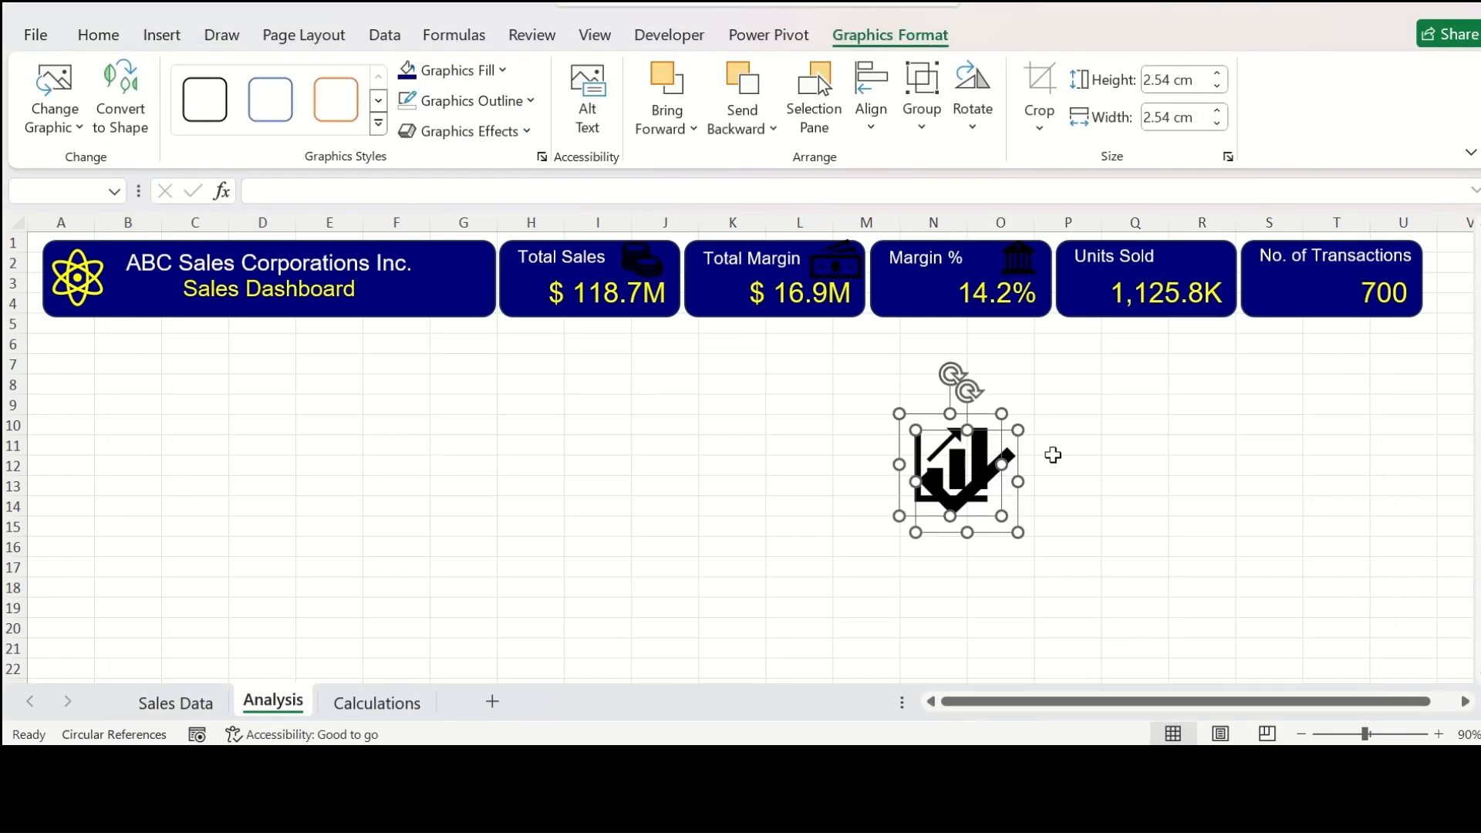
Step: Separate the bar chart and check mark icons and shrink both together to about 0.99 cm
left_click_drag(981, 462, 1110, 474)
left_click(964, 466)
left_click(1088, 479, "shift")
left_click_drag(1142, 531, 1077, 465)
left_click(1009, 502)
Step: Place the bar chart icon on the Units Sold card and the check mark icon on the No. of Transactions card
left_click(915, 429)
left_click_drag(917, 429, 1215, 258)
left_click(1057, 445)
left_click_drag(1057, 445, 1281, 290)
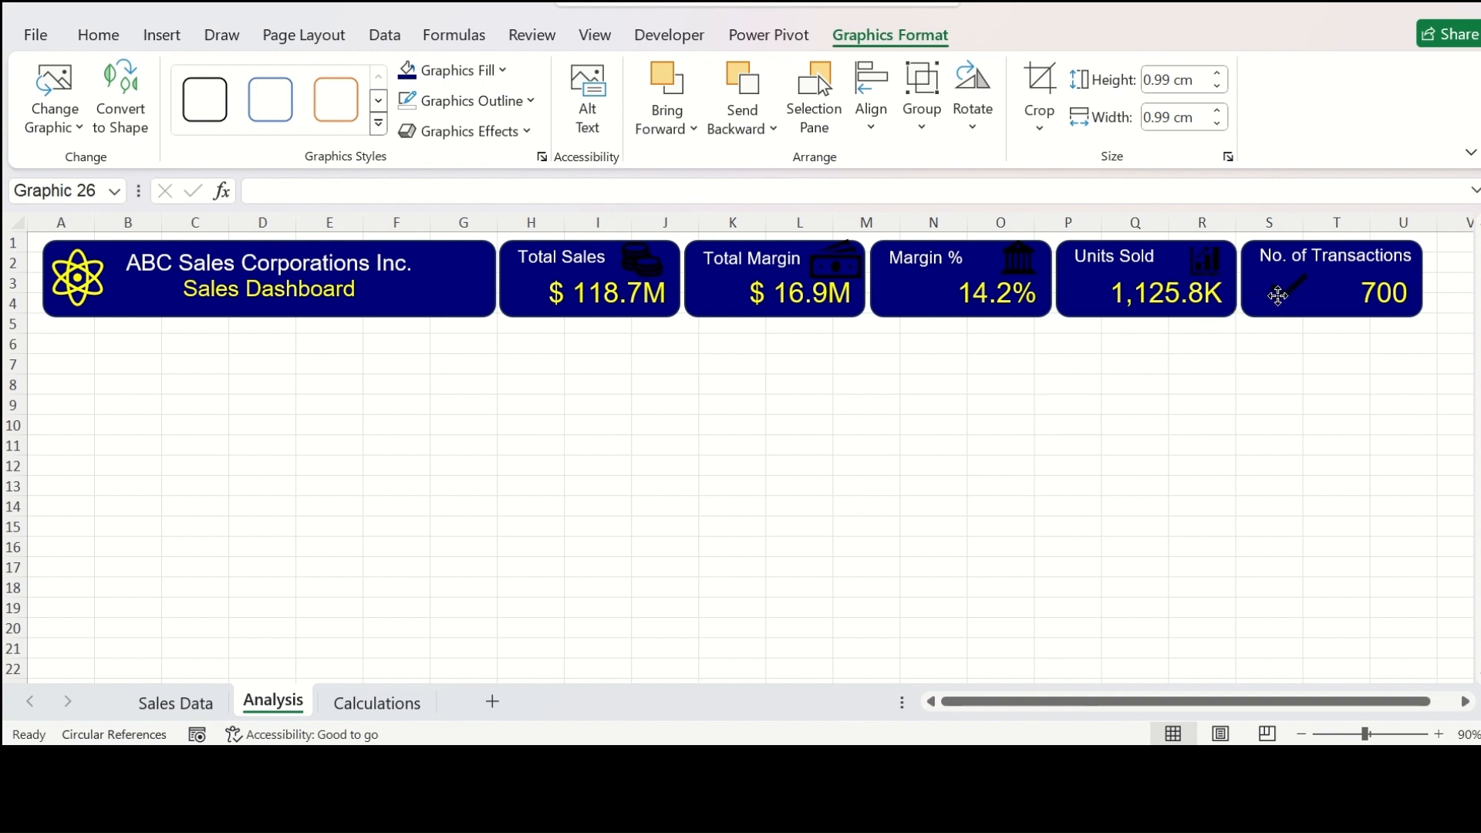
Step: Fill all five KPI card icons together with the lightest gold theme colour
left_click(1194, 262, "shift")
left_click(1033, 261, "shift")
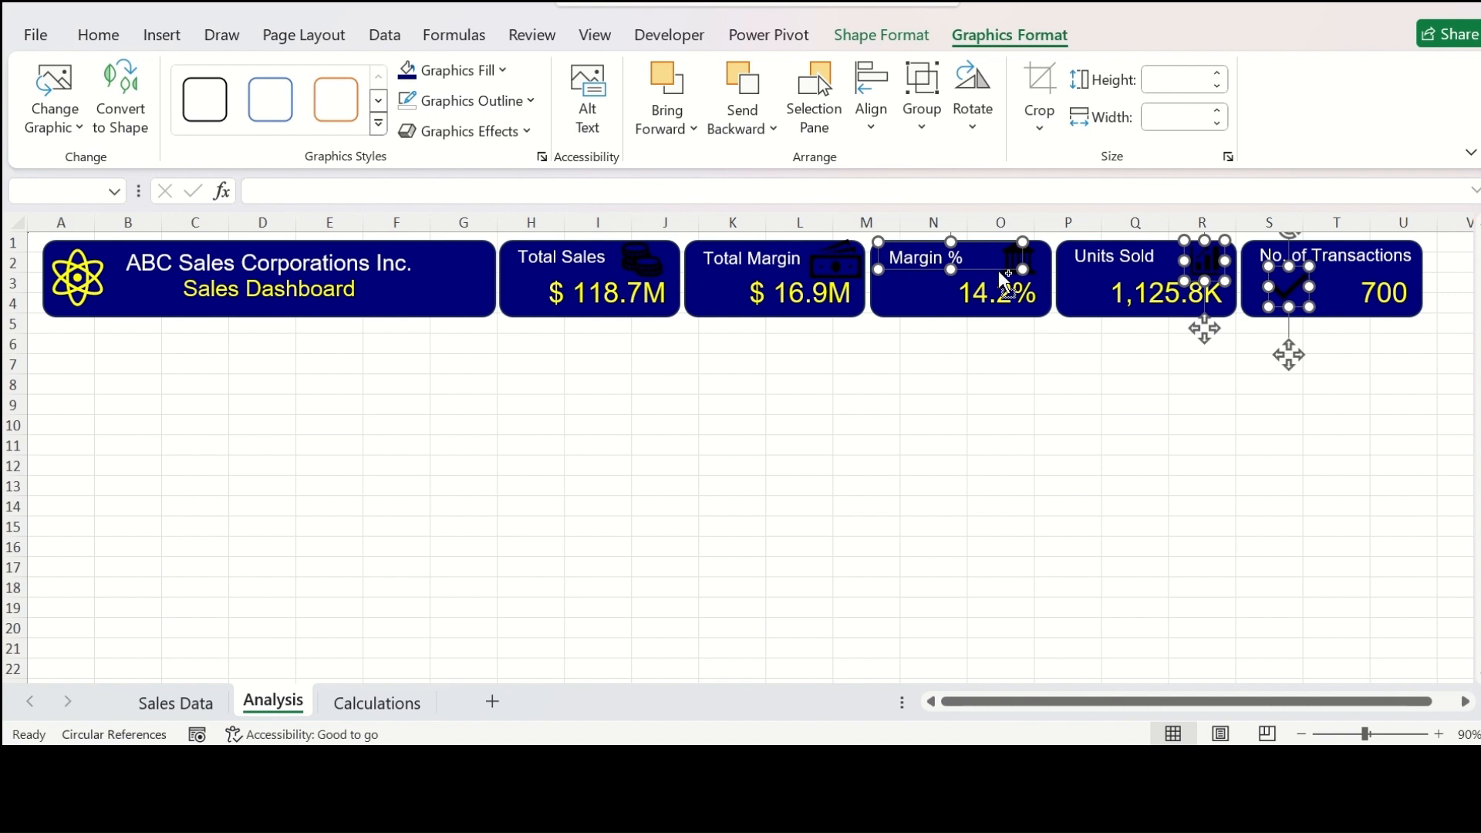
left_click(848, 272, "ctrl")
left_click(846, 263, "ctrl")
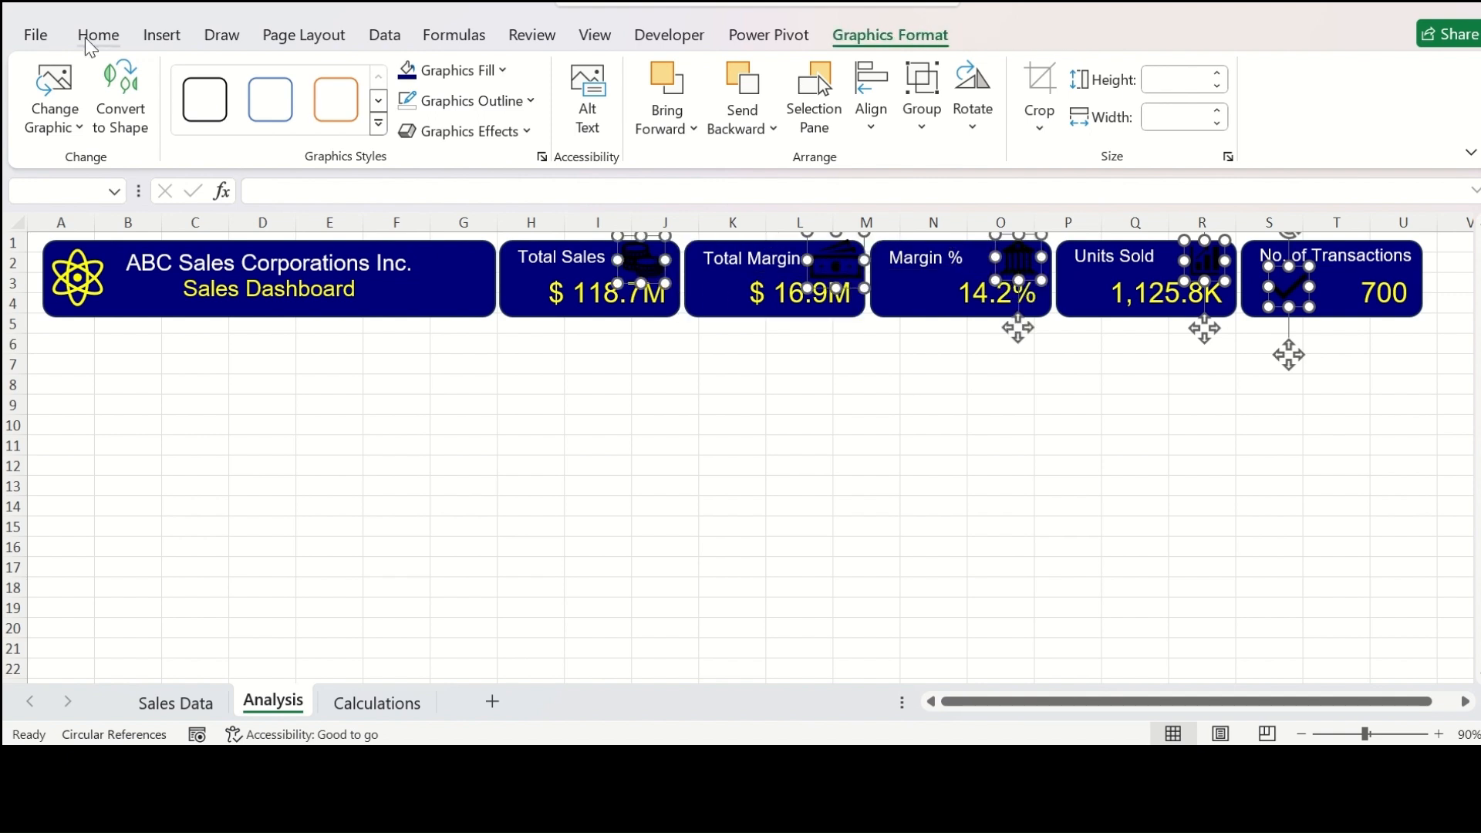
left_click(87, 39)
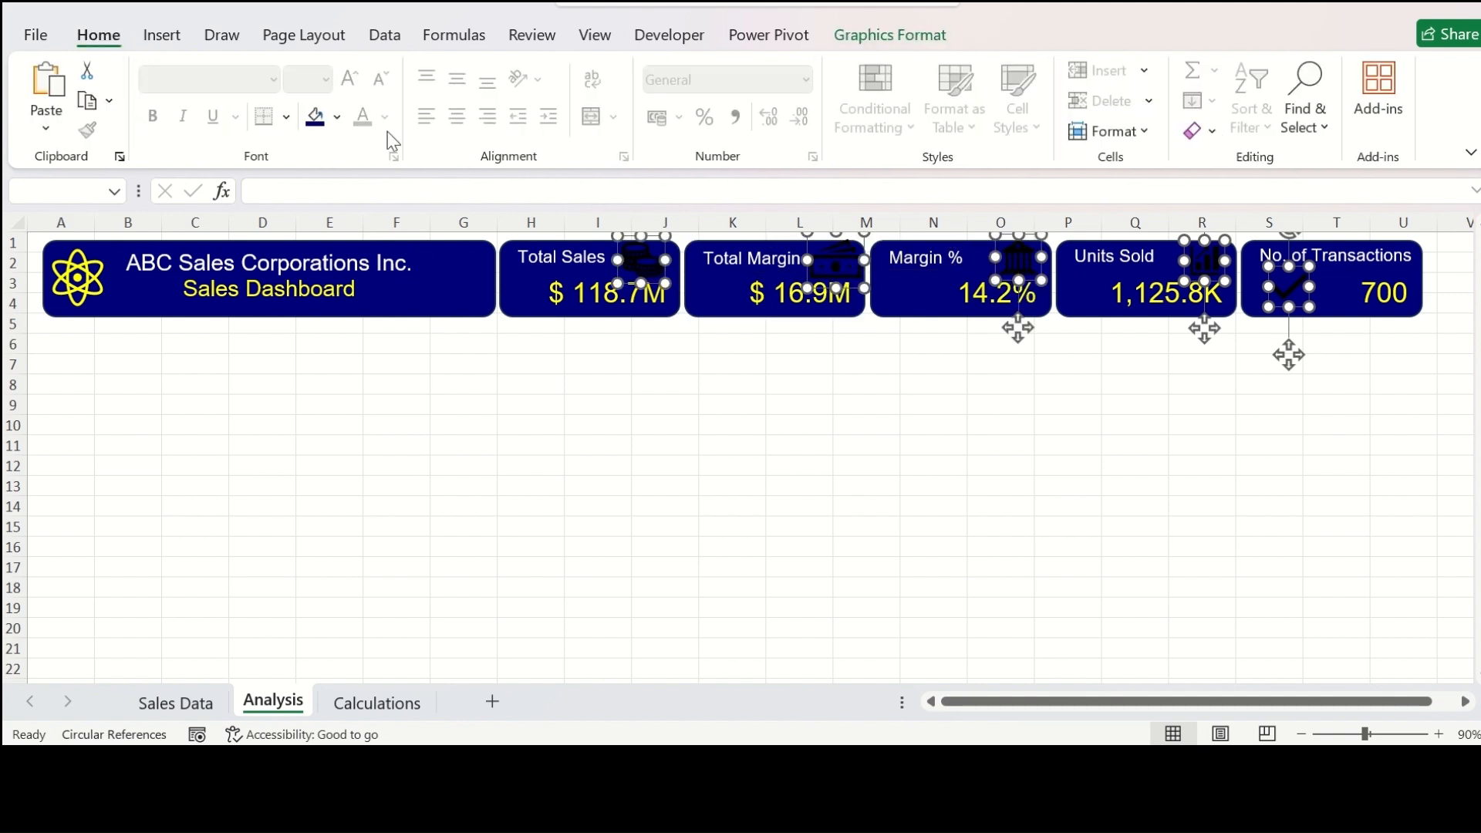
left_click(337, 120)
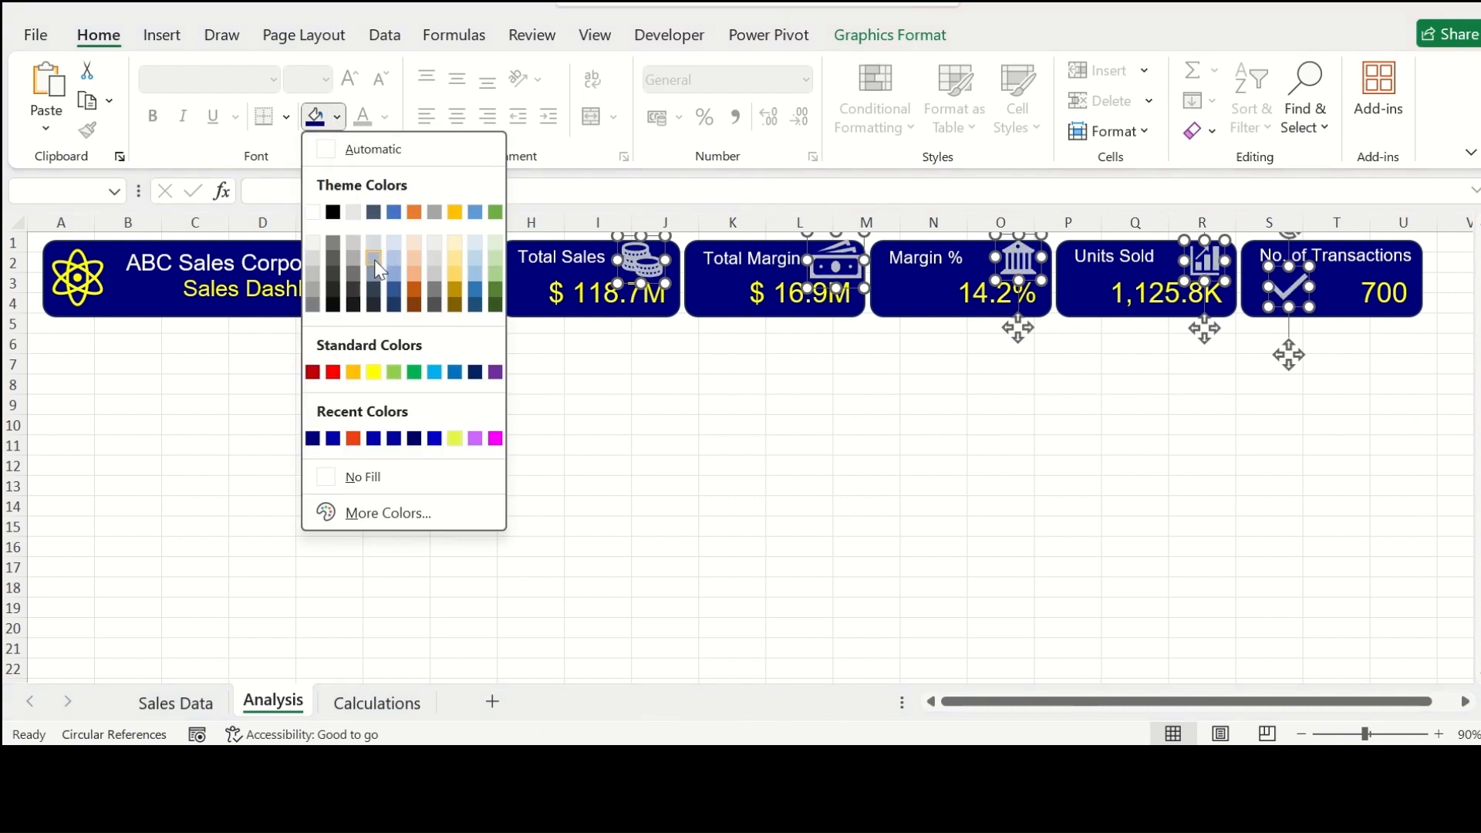
left_click(451, 244)
left_click(827, 445)
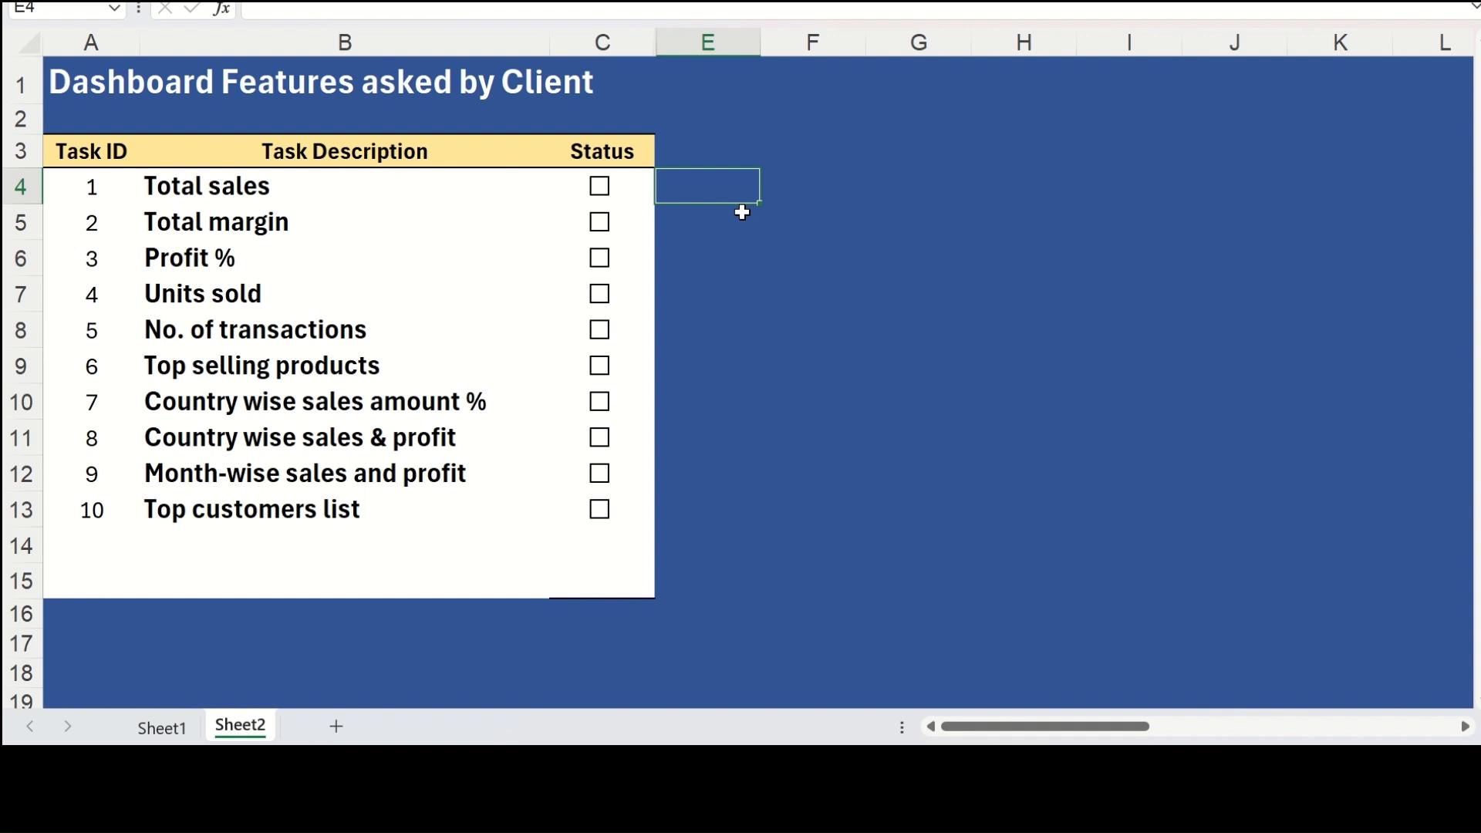
Step: In the client feature checklist workbook, mark Total sales, Total margin, Profit %, Units sold and No. of transactions as done
left_click(601, 187)
left_click(602, 224)
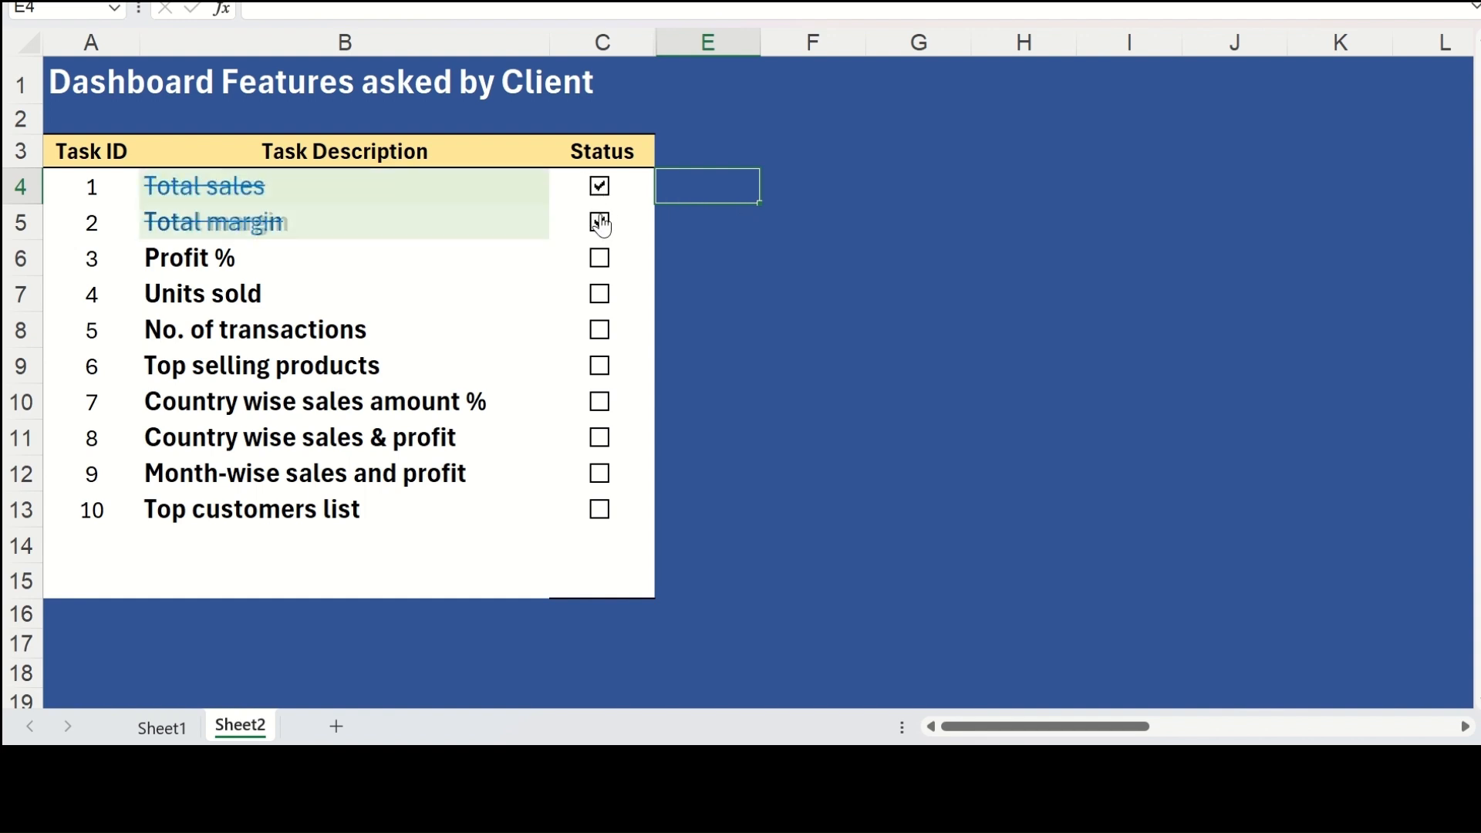
left_click(605, 266)
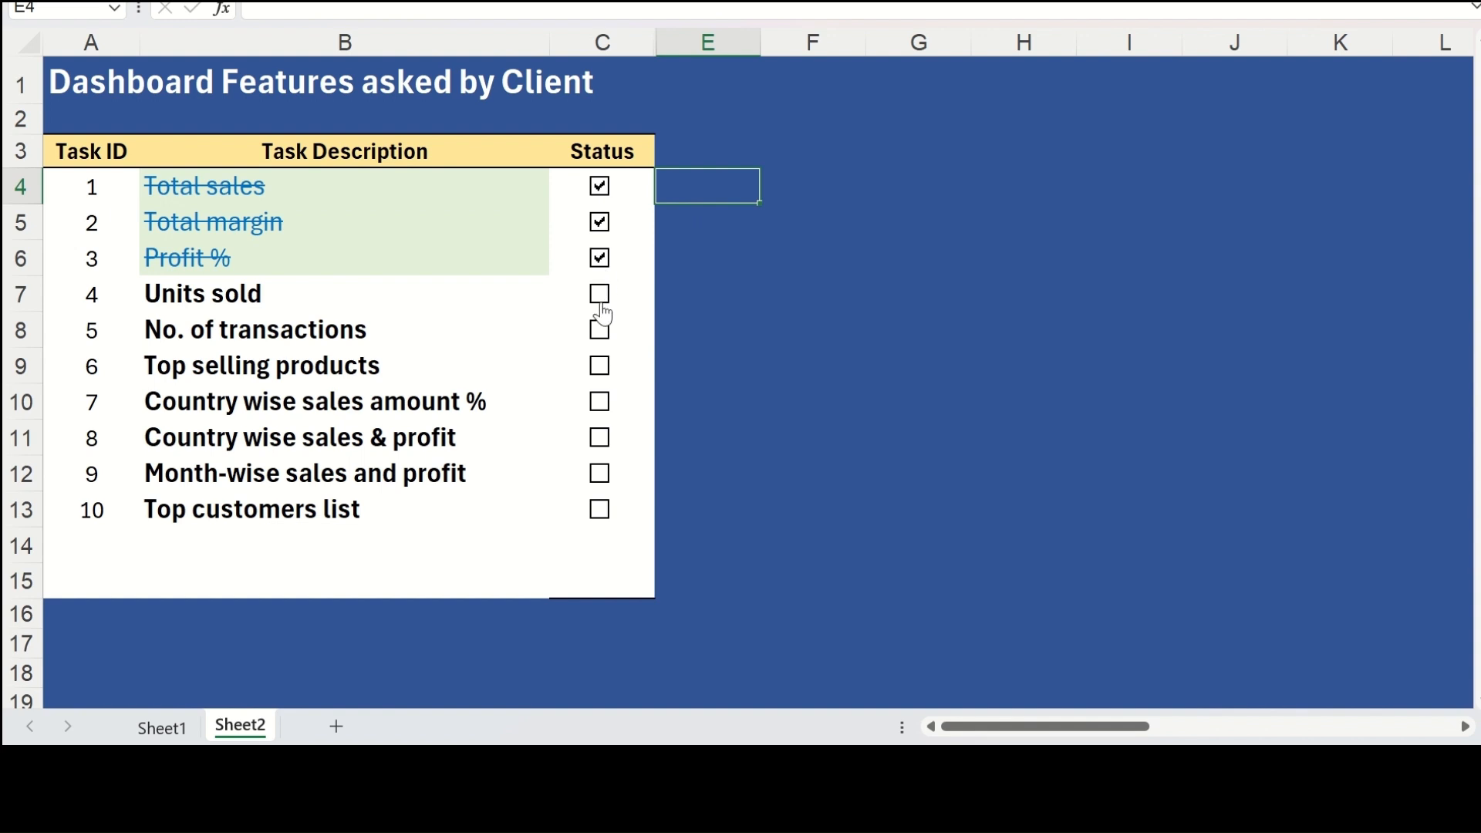
left_click(602, 305)
left_click(601, 339)
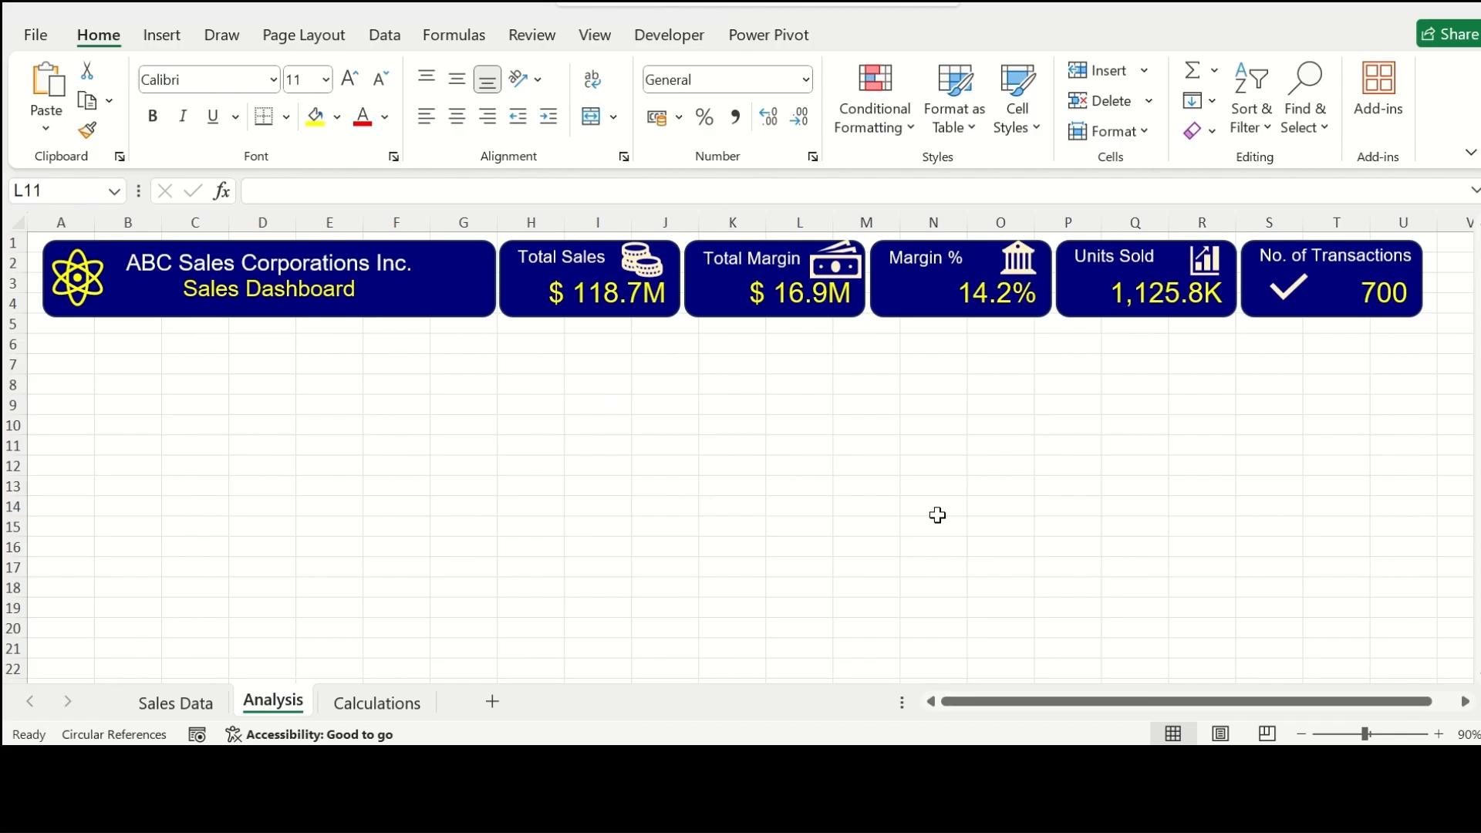
Step: Insert a PivotTable at cell A6 of the Calculations sheet, using the Sales Data table Table3 as its source
left_click(420, 703)
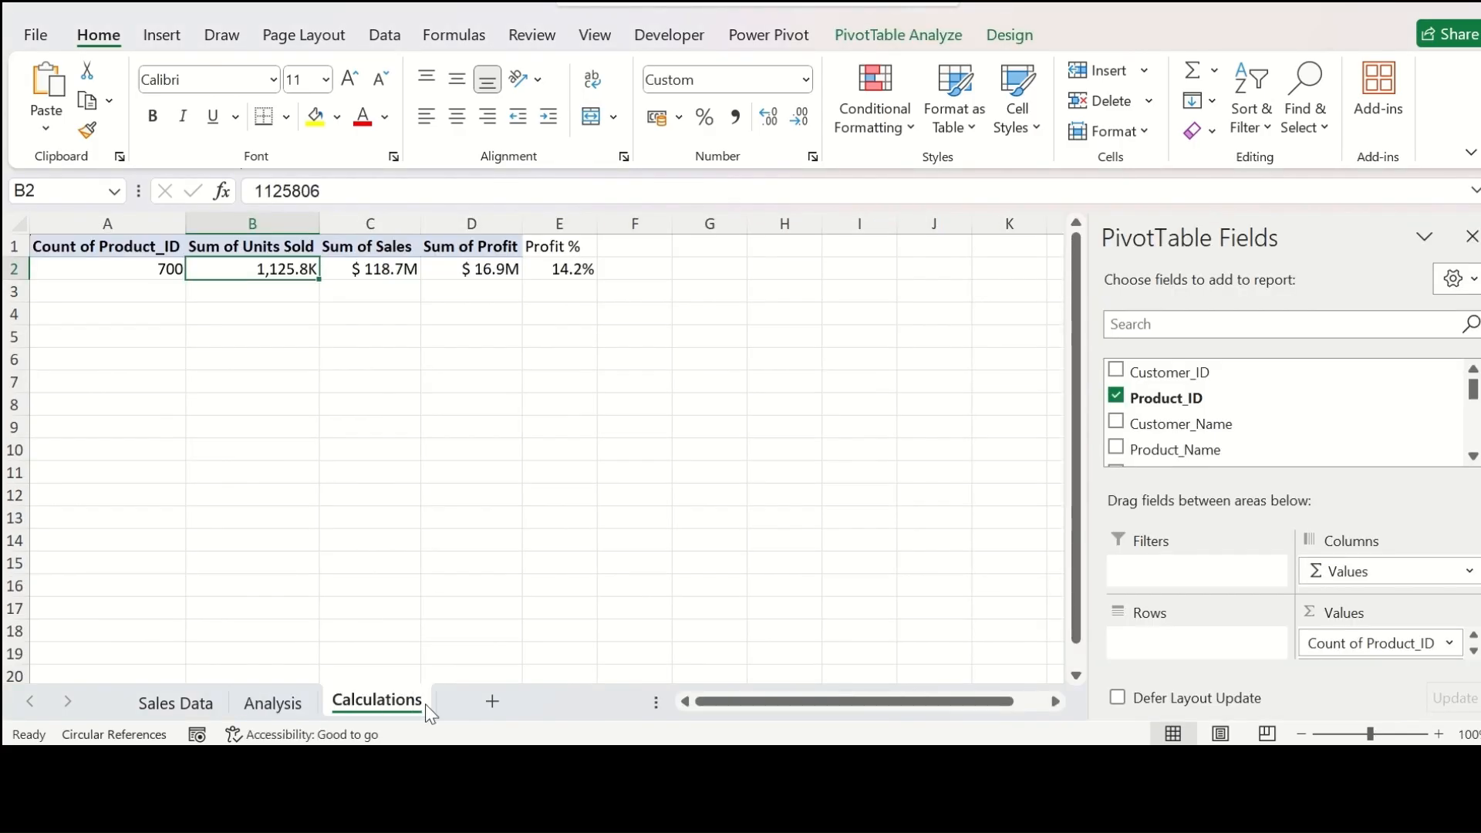
left_click(107, 359)
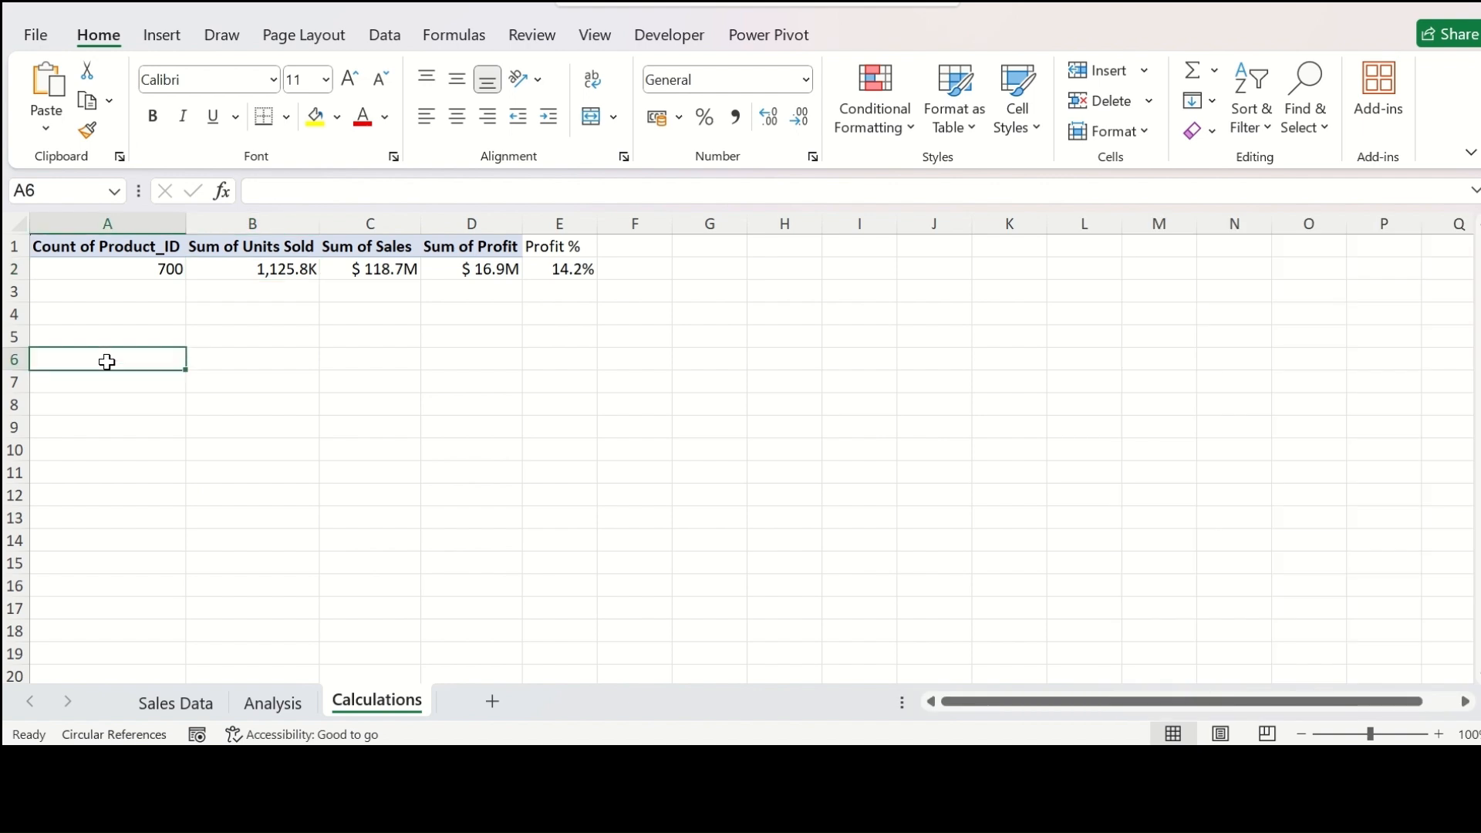
left_click(179, 39)
left_click(49, 84)
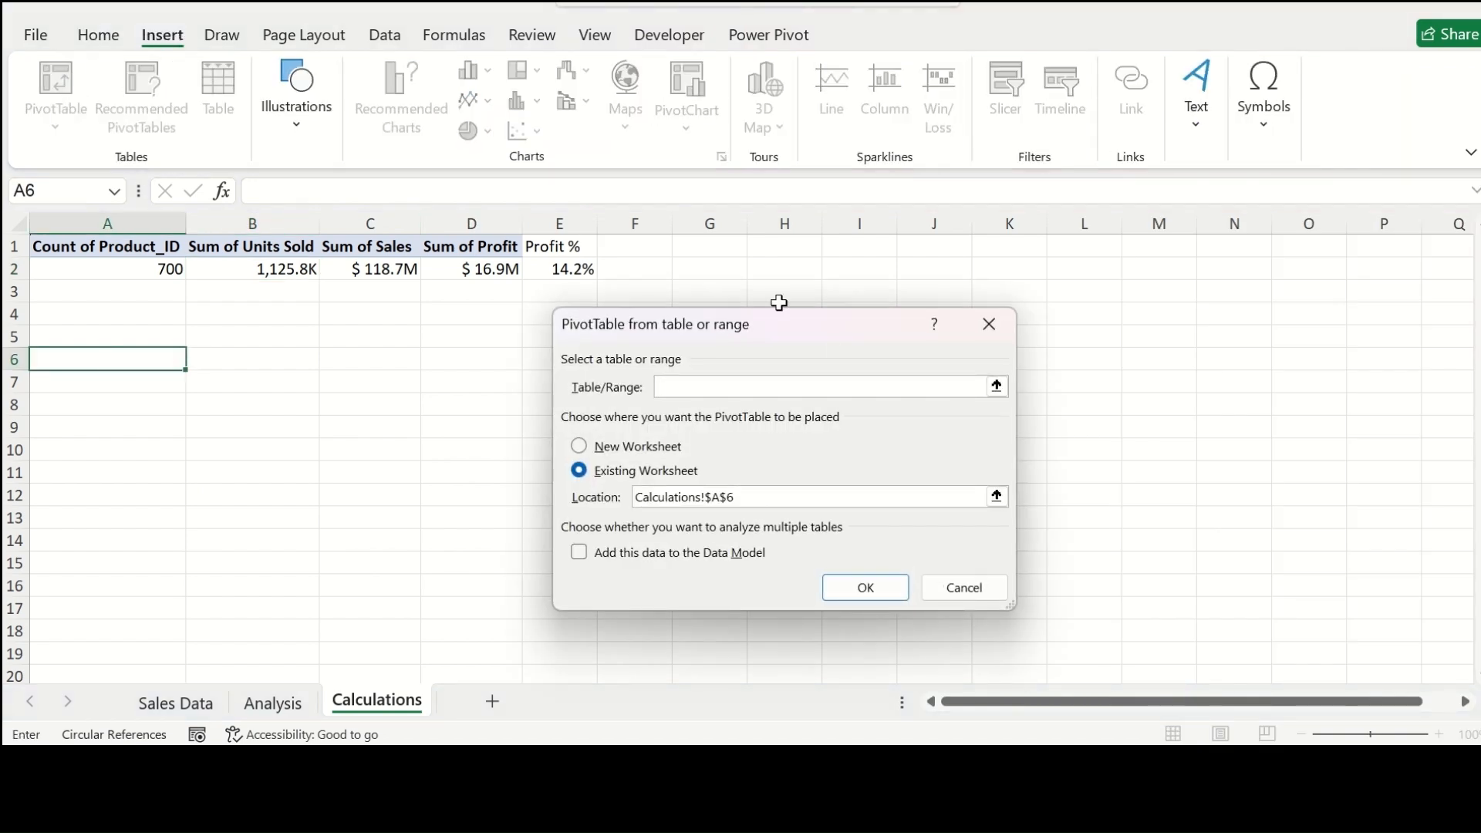
left_click(997, 387)
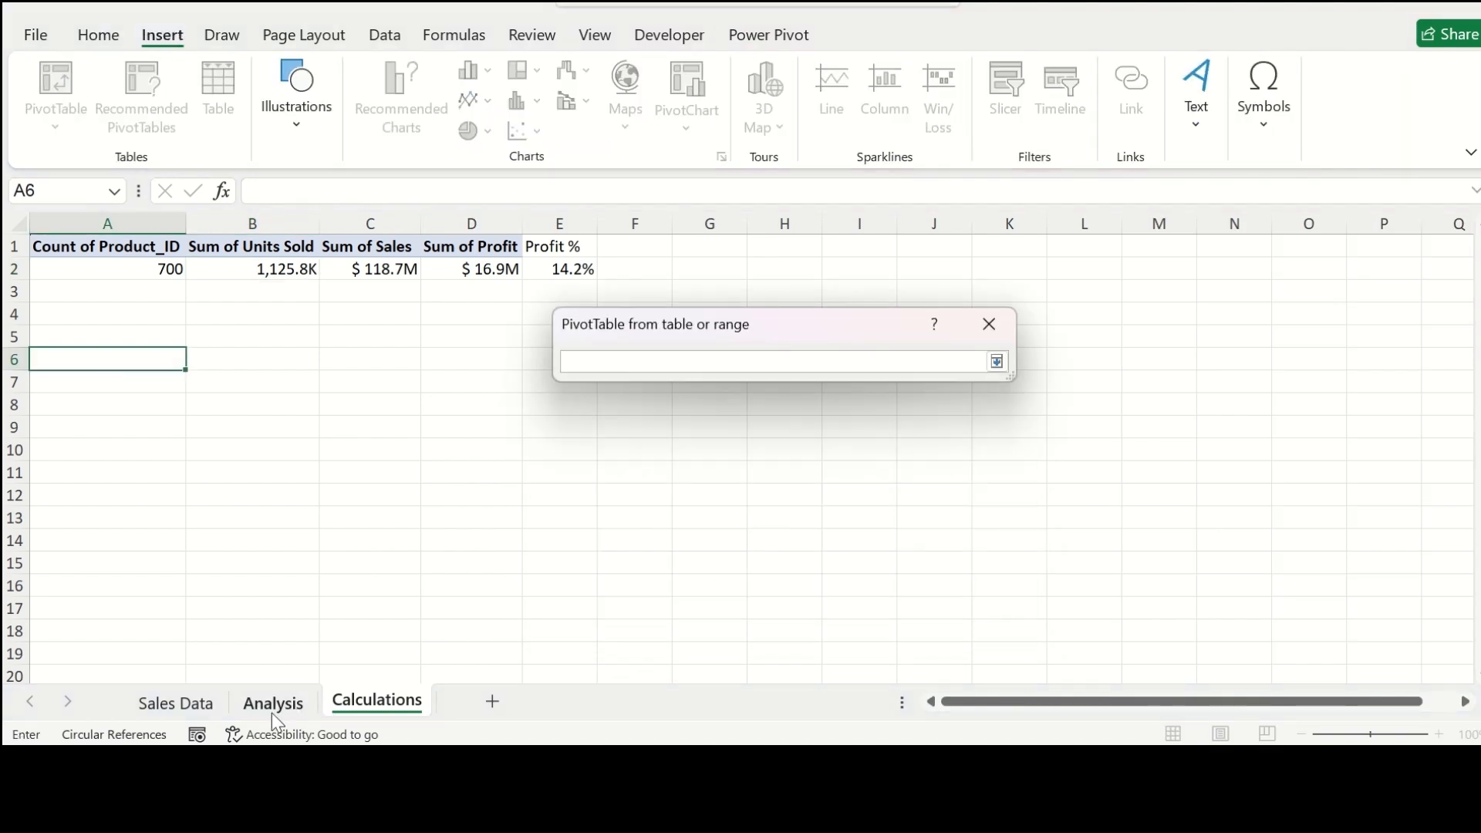
left_click(196, 708)
left_click(60, 247)
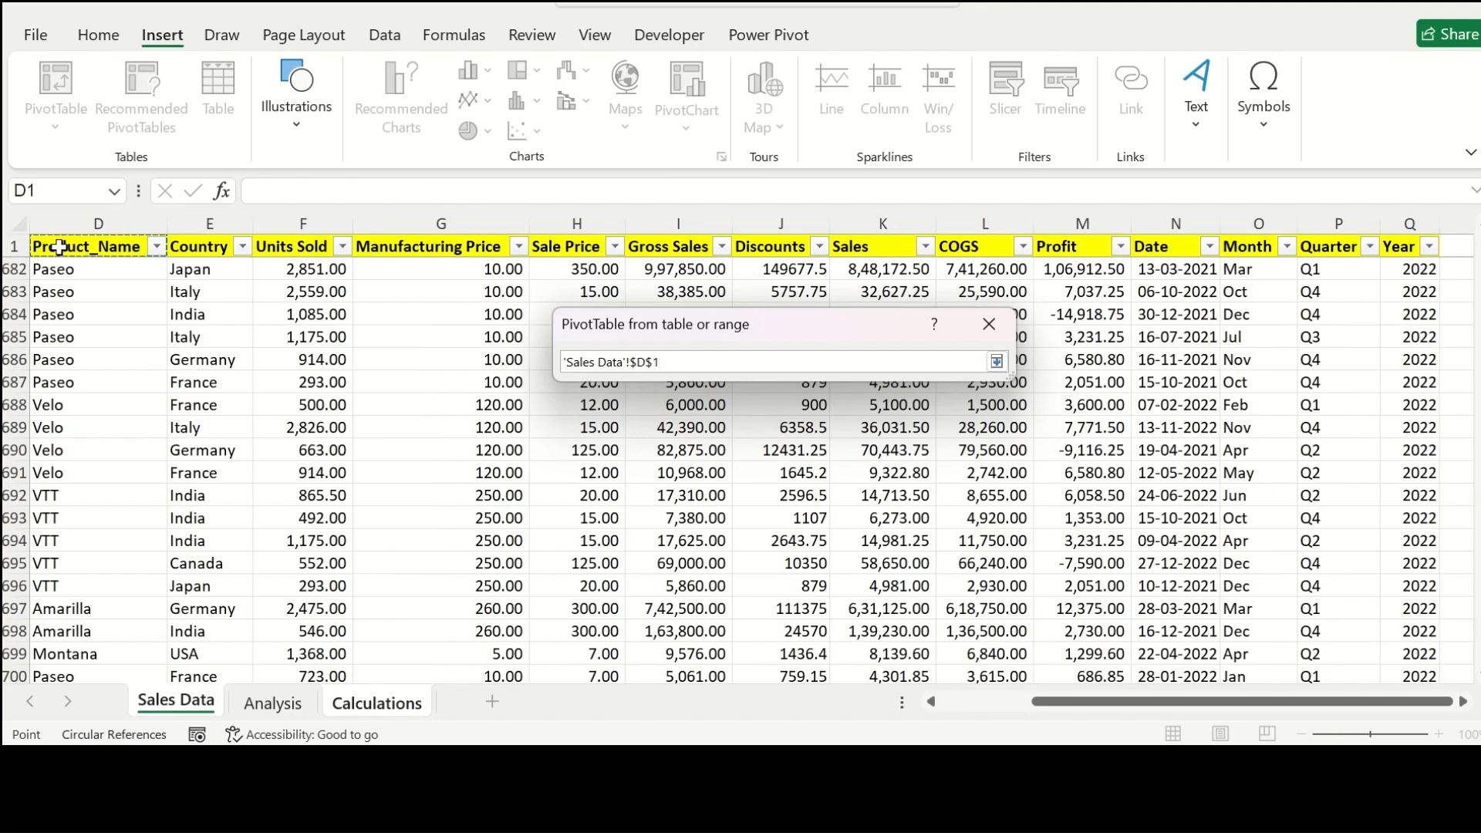
key("ctrl+shift+Right")
key("ctrl+shift+Down")
key("Return")
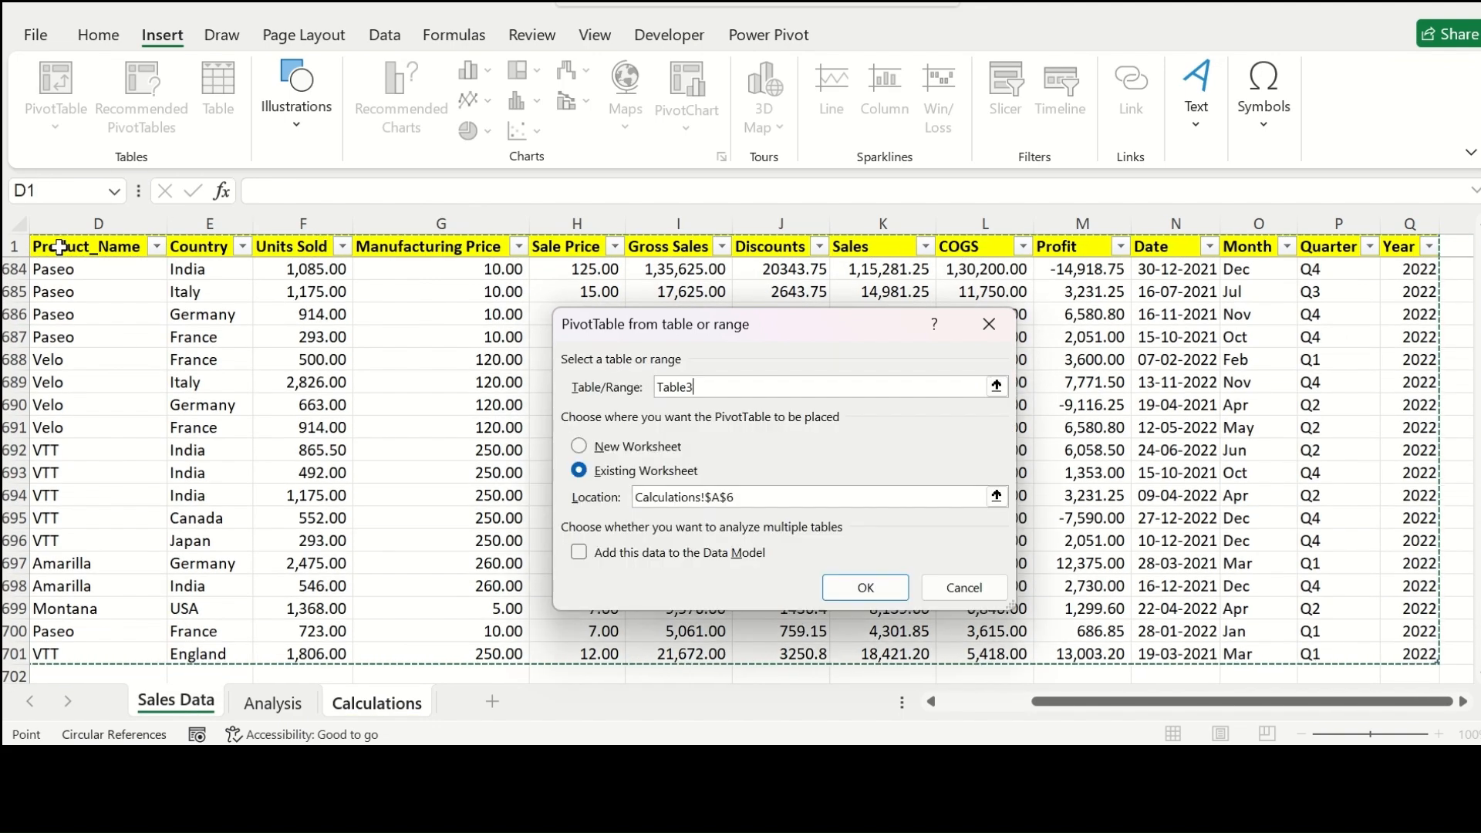
key("Return")
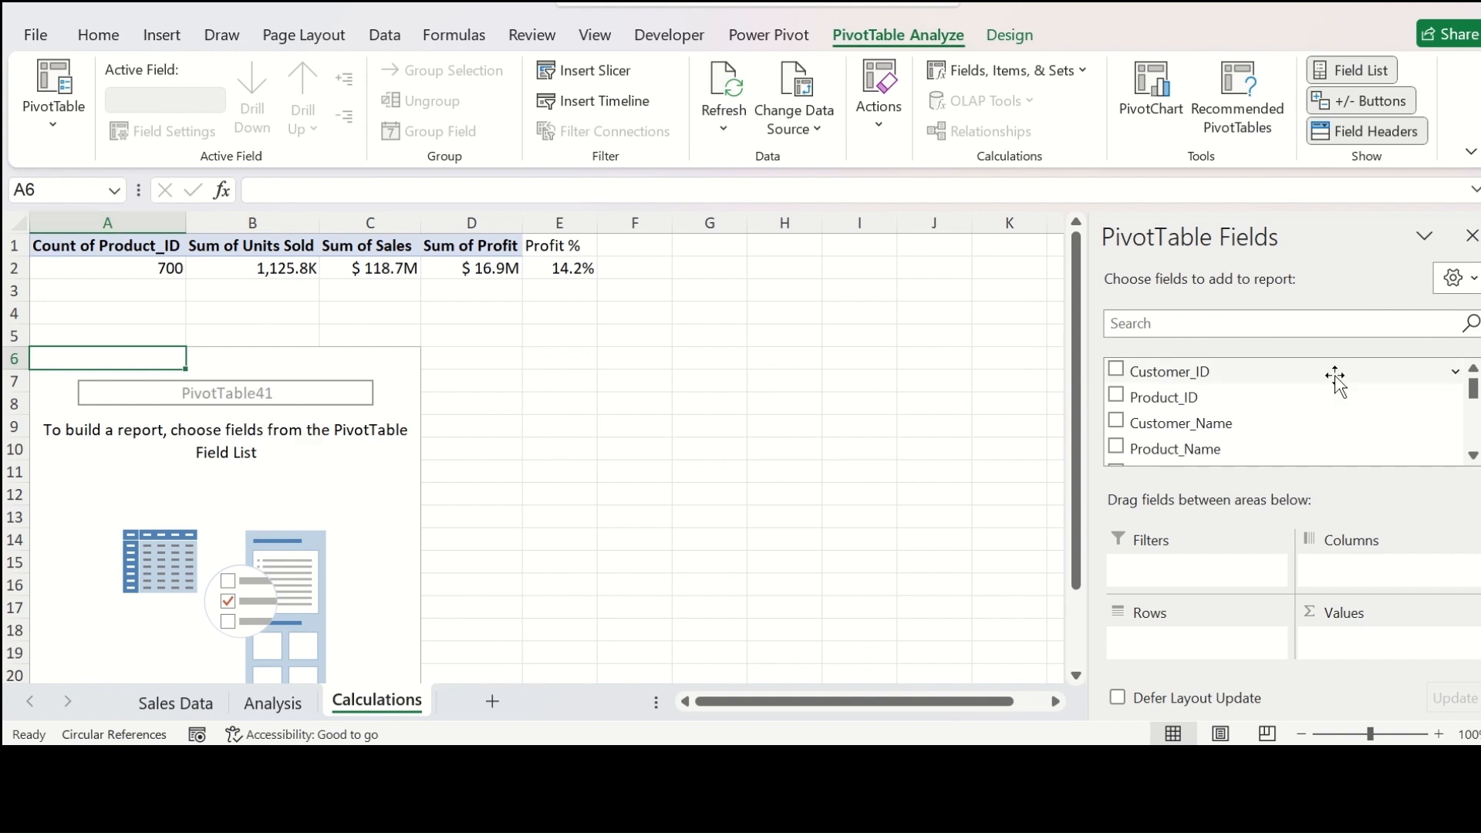
Step: Add the Product_Name field to the rows of the new PivotTable
left_click_drag(1473, 389, 1129, 456)
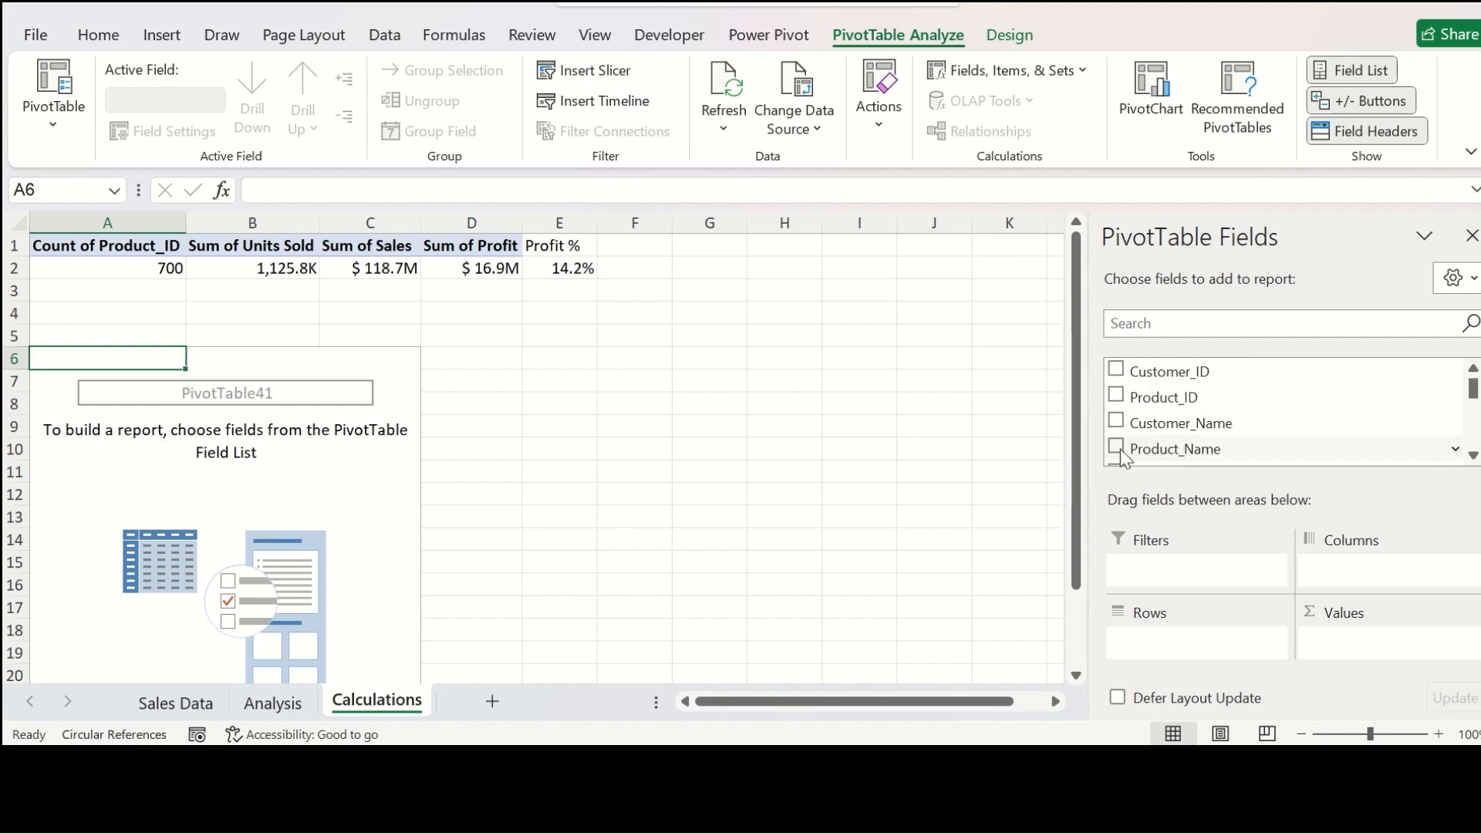
left_click(1116, 447)
left_click_drag(1474, 389, 1474, 429)
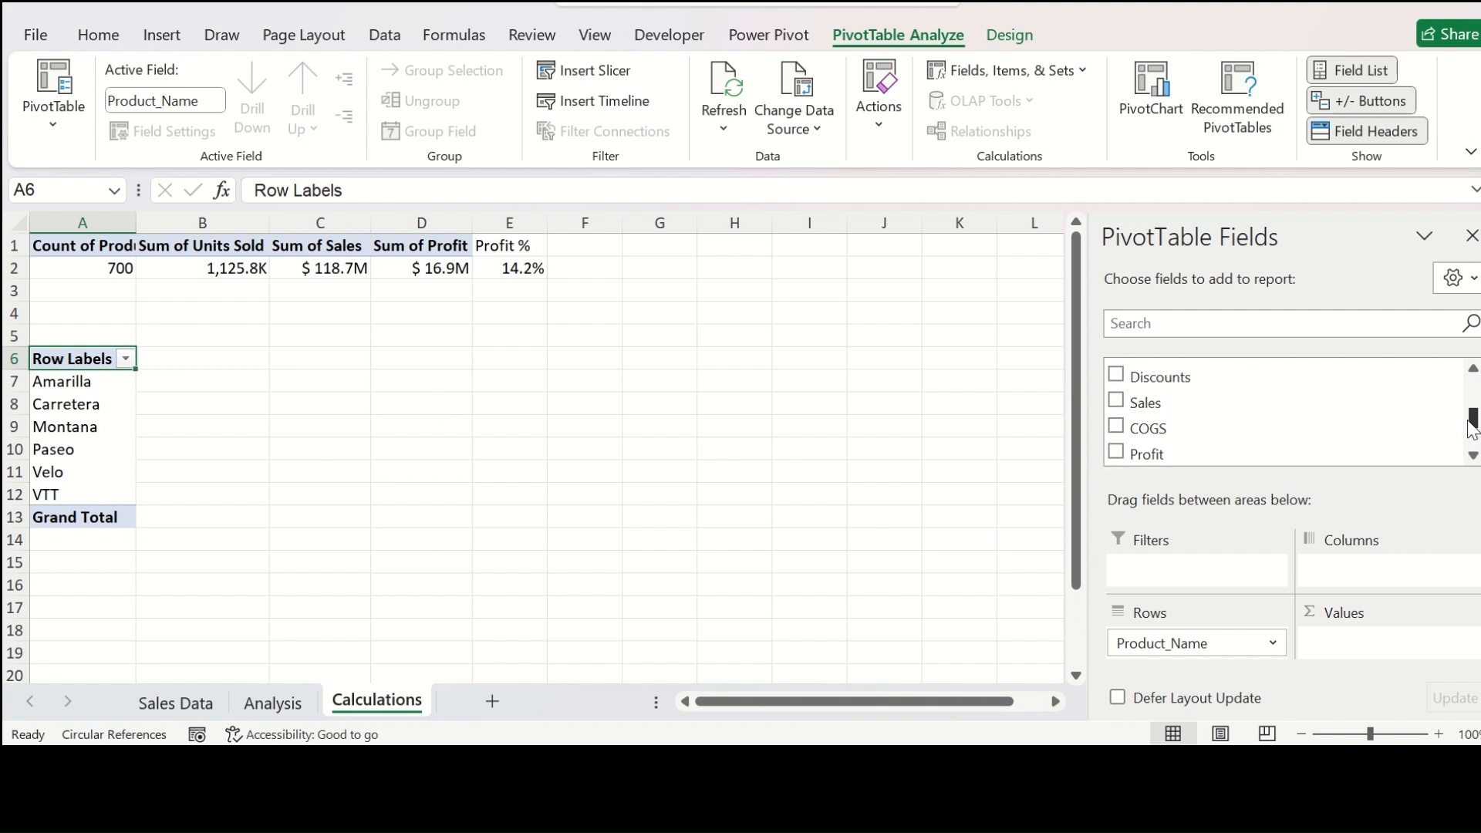
Step: Add the Sales field to the product PivotTable's values and copy cell C2's number format onto B7:B13
left_click(1116, 400)
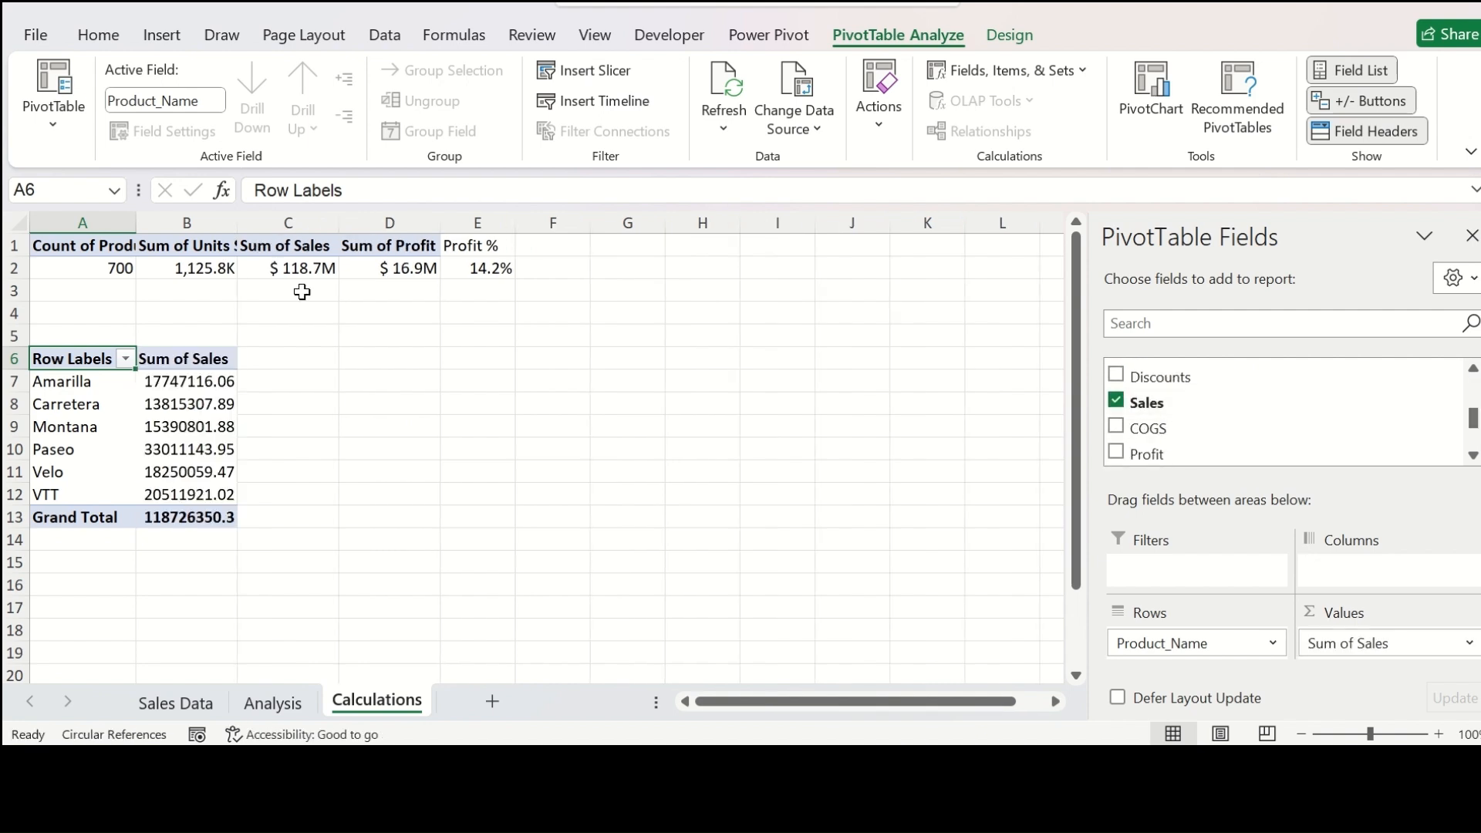
left_click(306, 268)
left_click(99, 35)
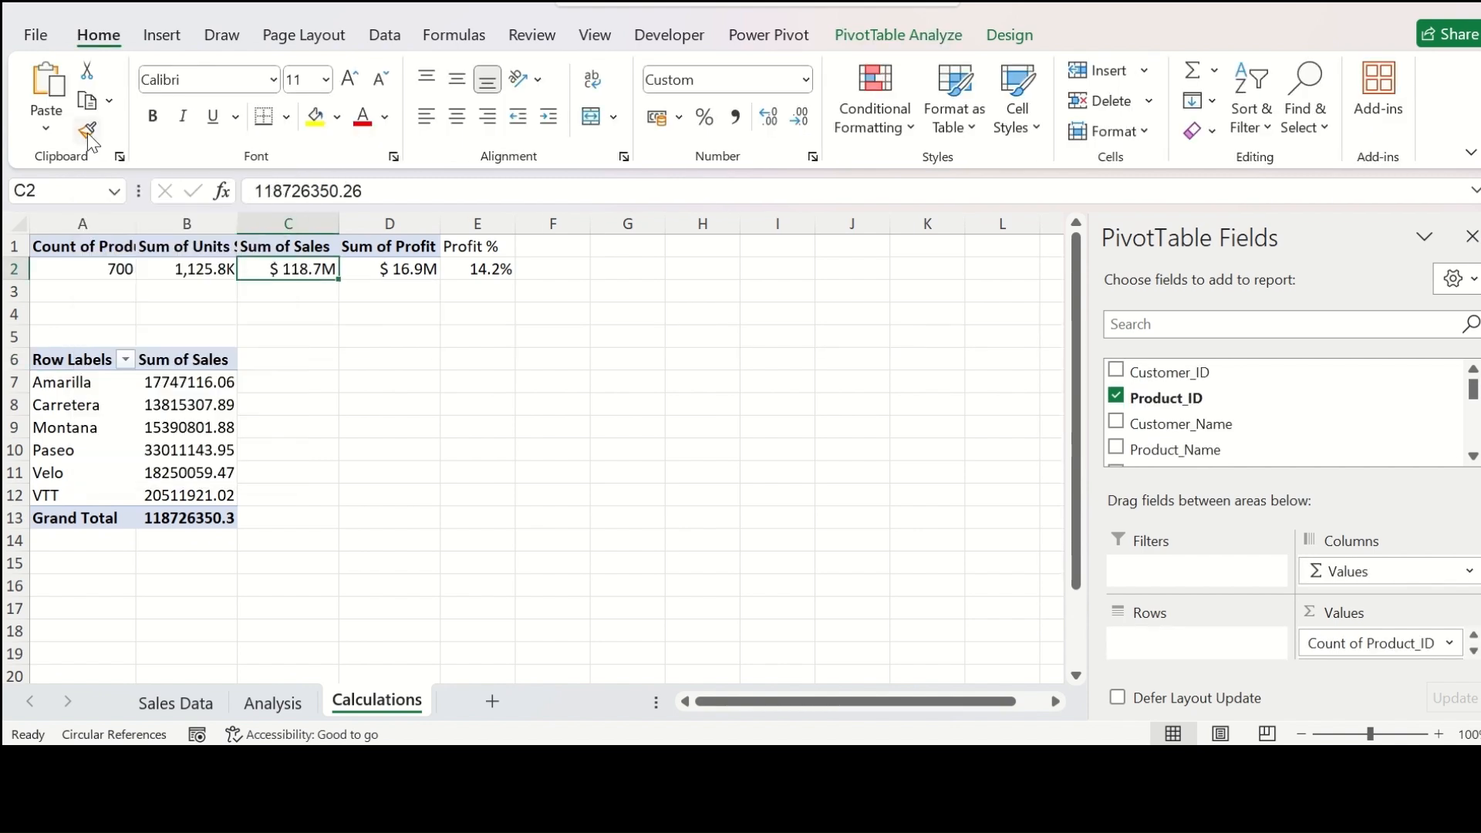
left_click(87, 131)
mouse_move(226, 380)
left_mouse_down()
mouse_move(199, 428)
mouse_move(189, 516)
left_mouse_up()
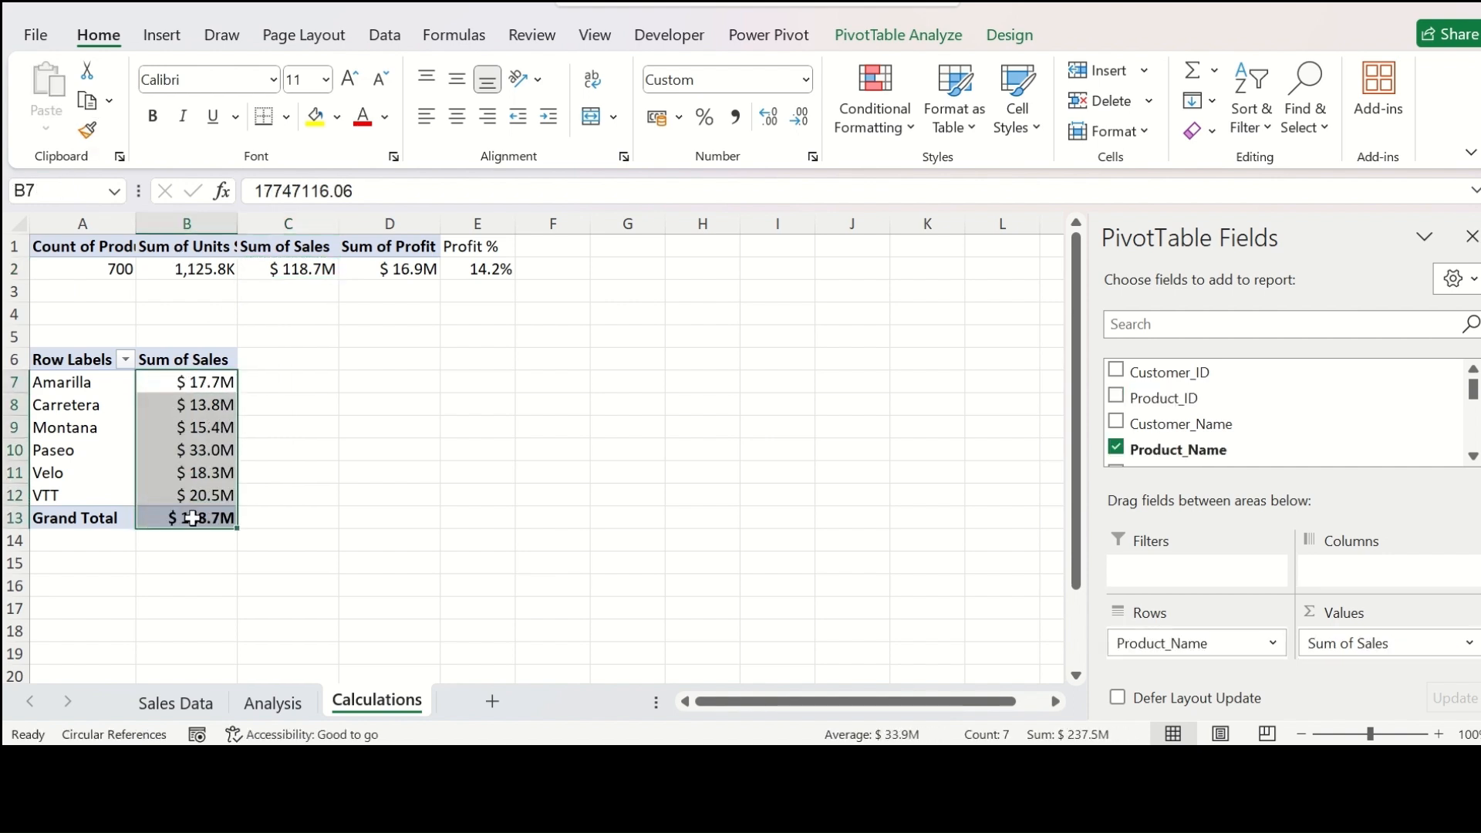
Step: Insert a Clustered Bar PivotChart from the product sales PivotTable
left_click(193, 422)
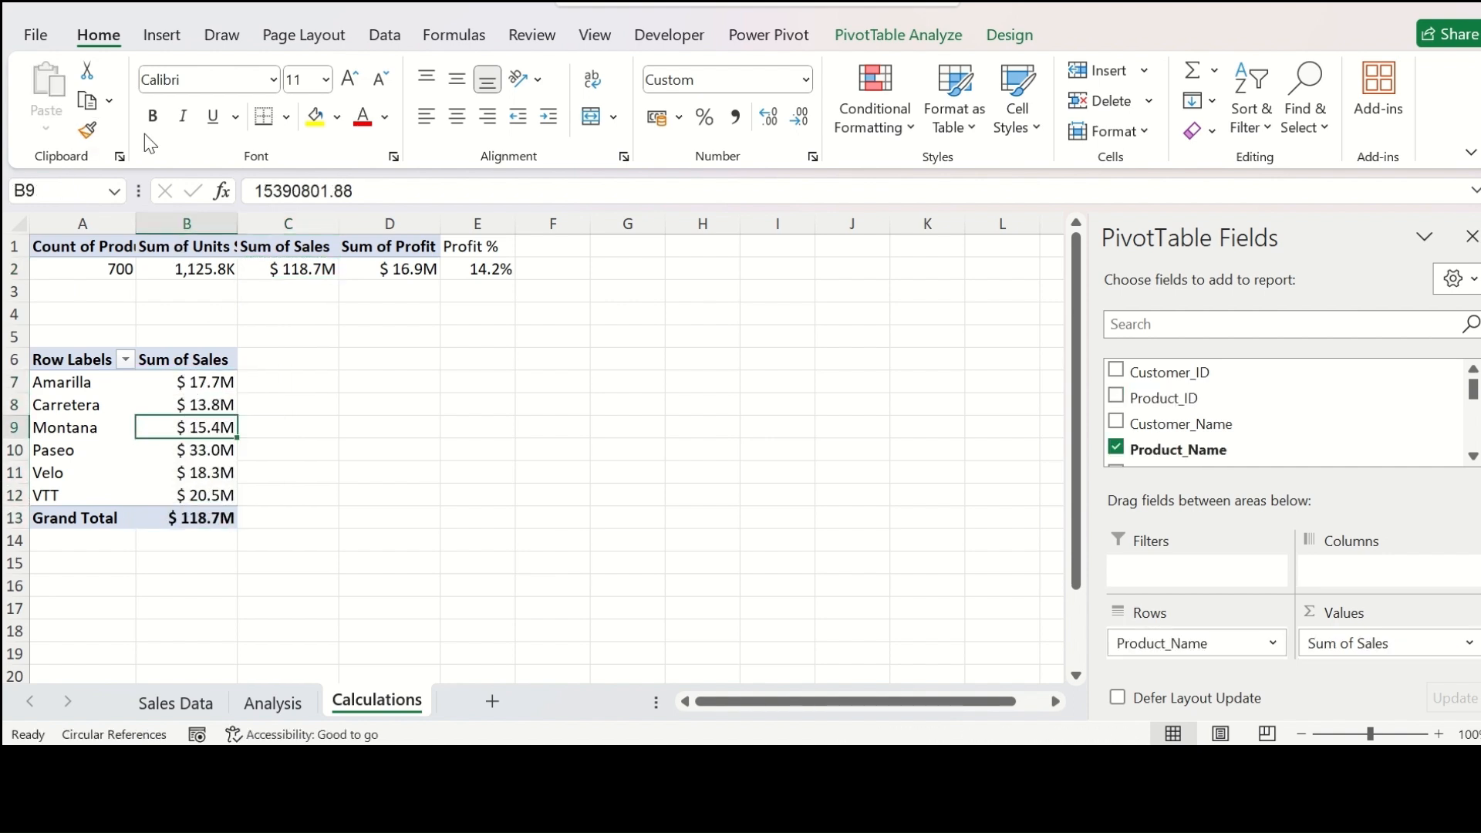
left_click(162, 42)
left_click(669, 137)
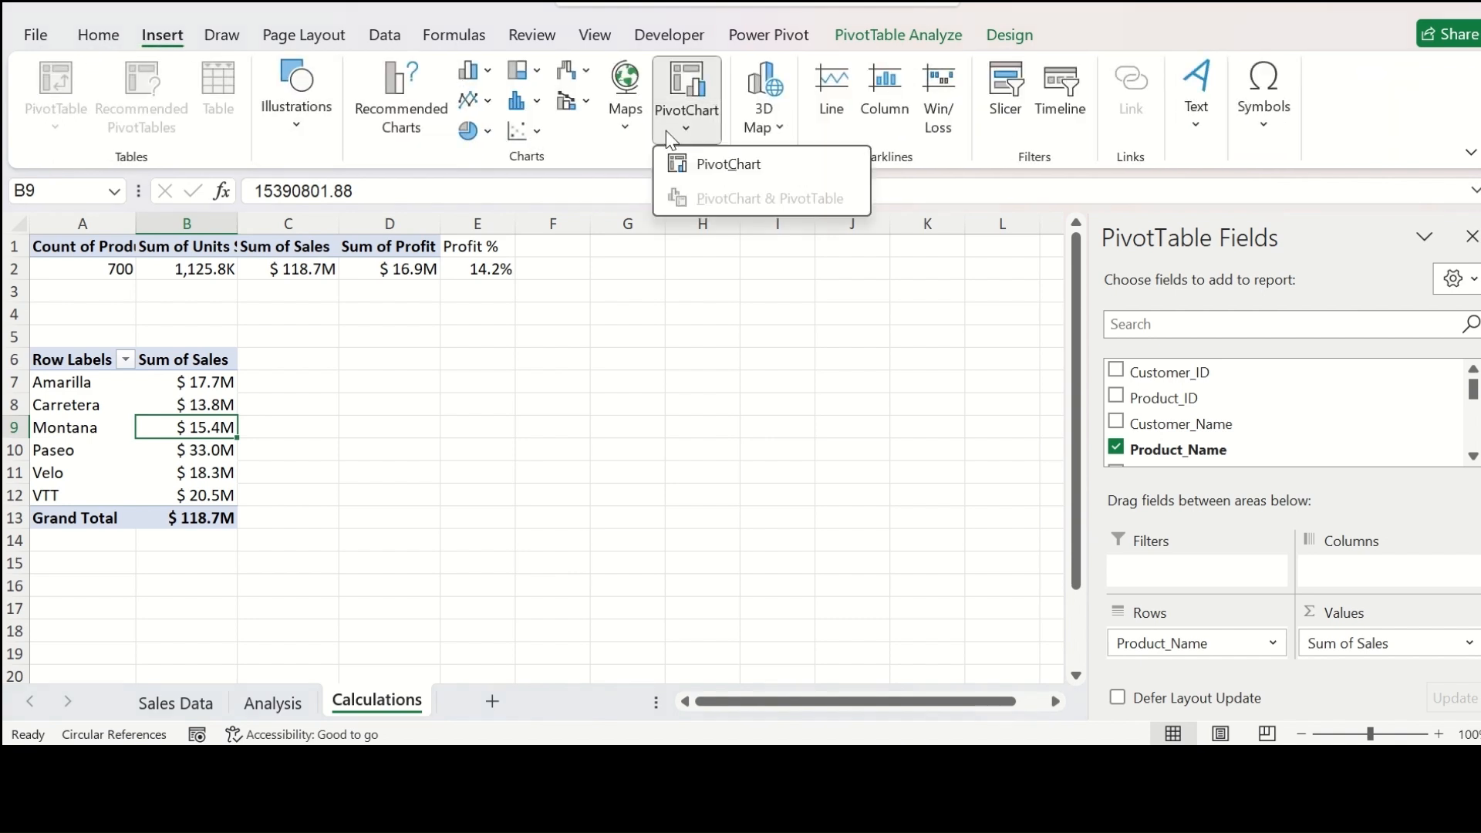
left_click(689, 165)
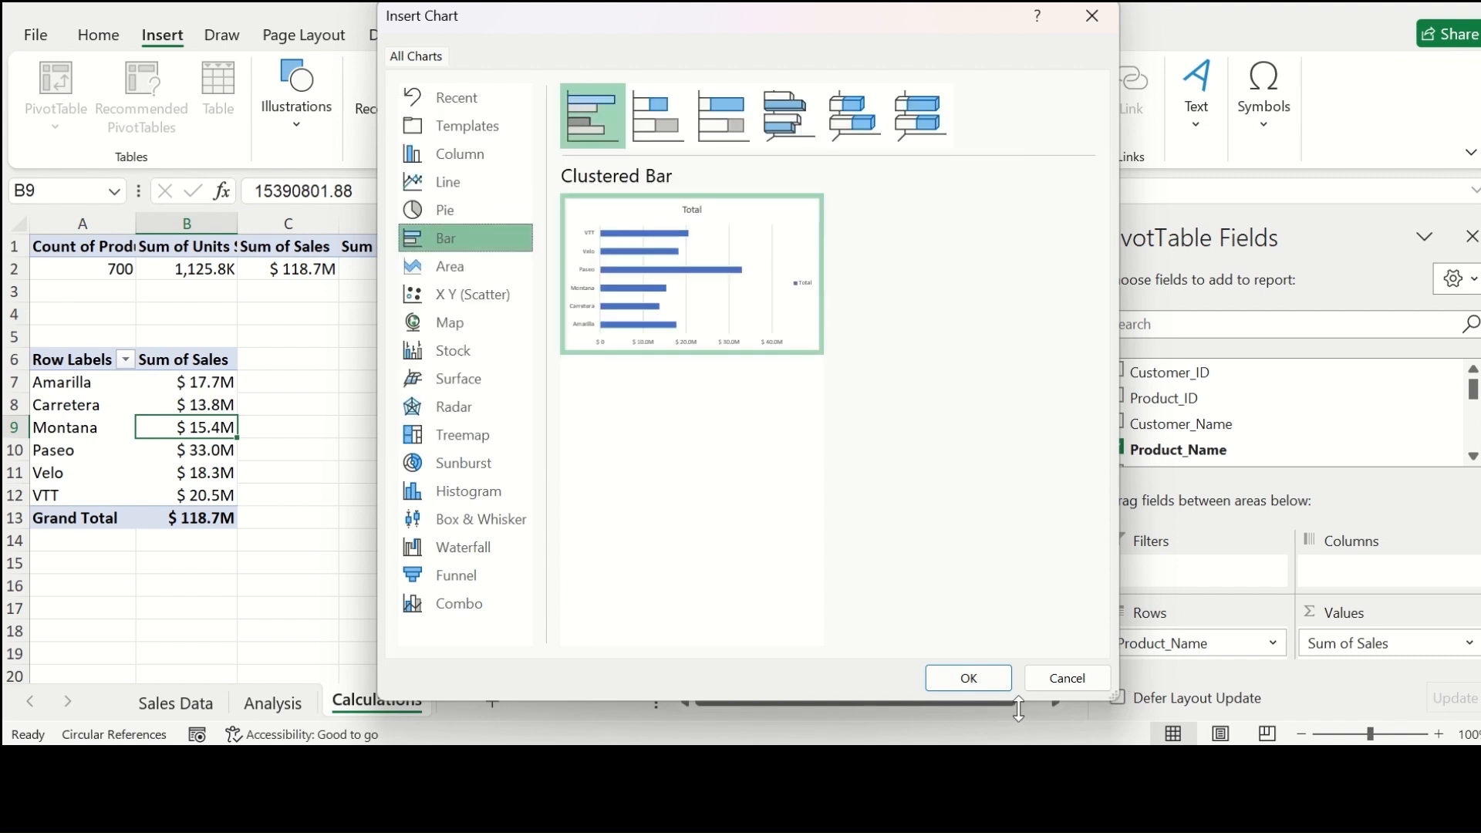
left_click(968, 679)
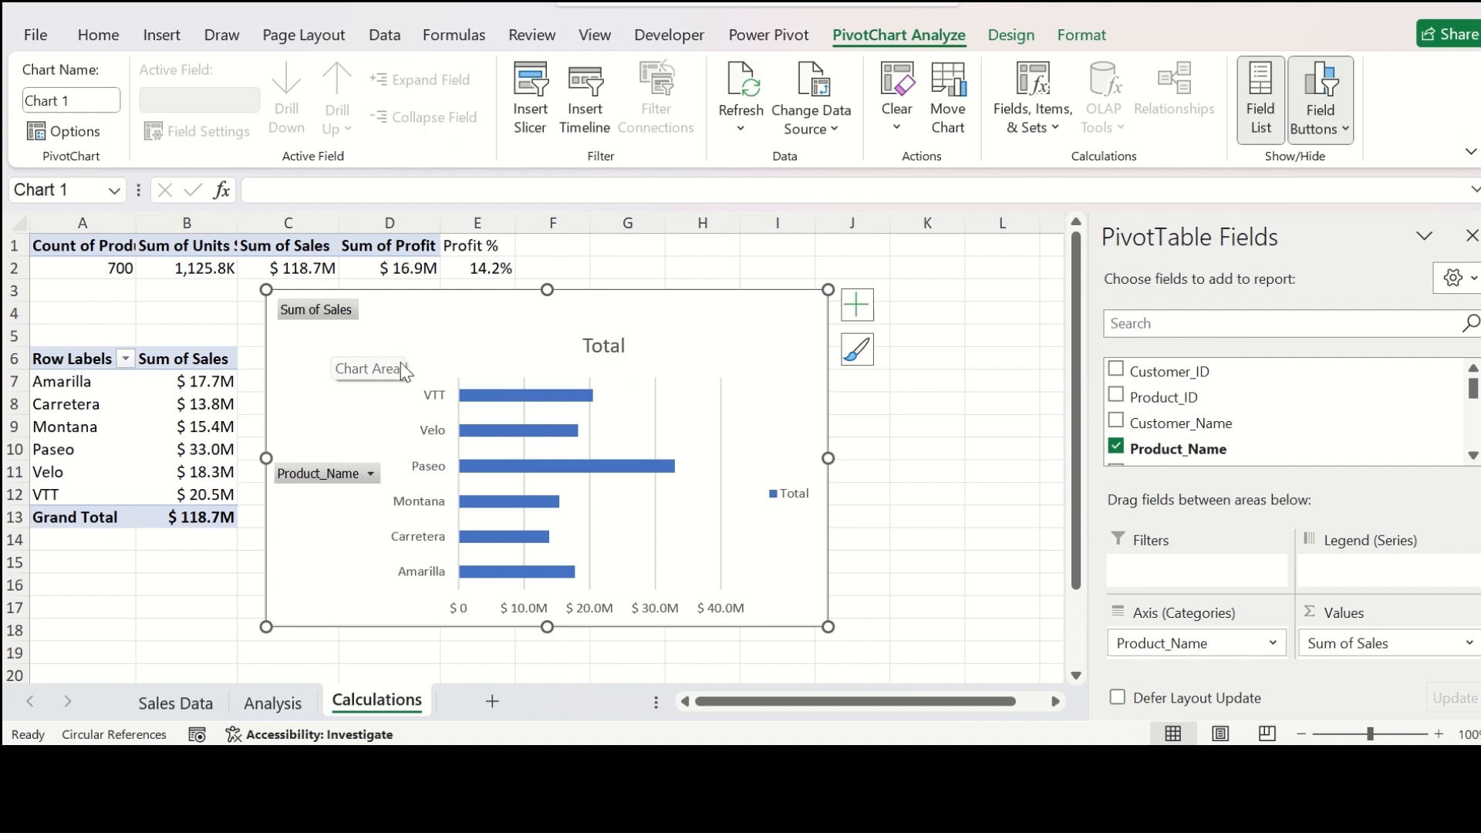
Step: Strip the bar chart of all its field buttons, legend, title and horizontal value axis
right_click(337, 321)
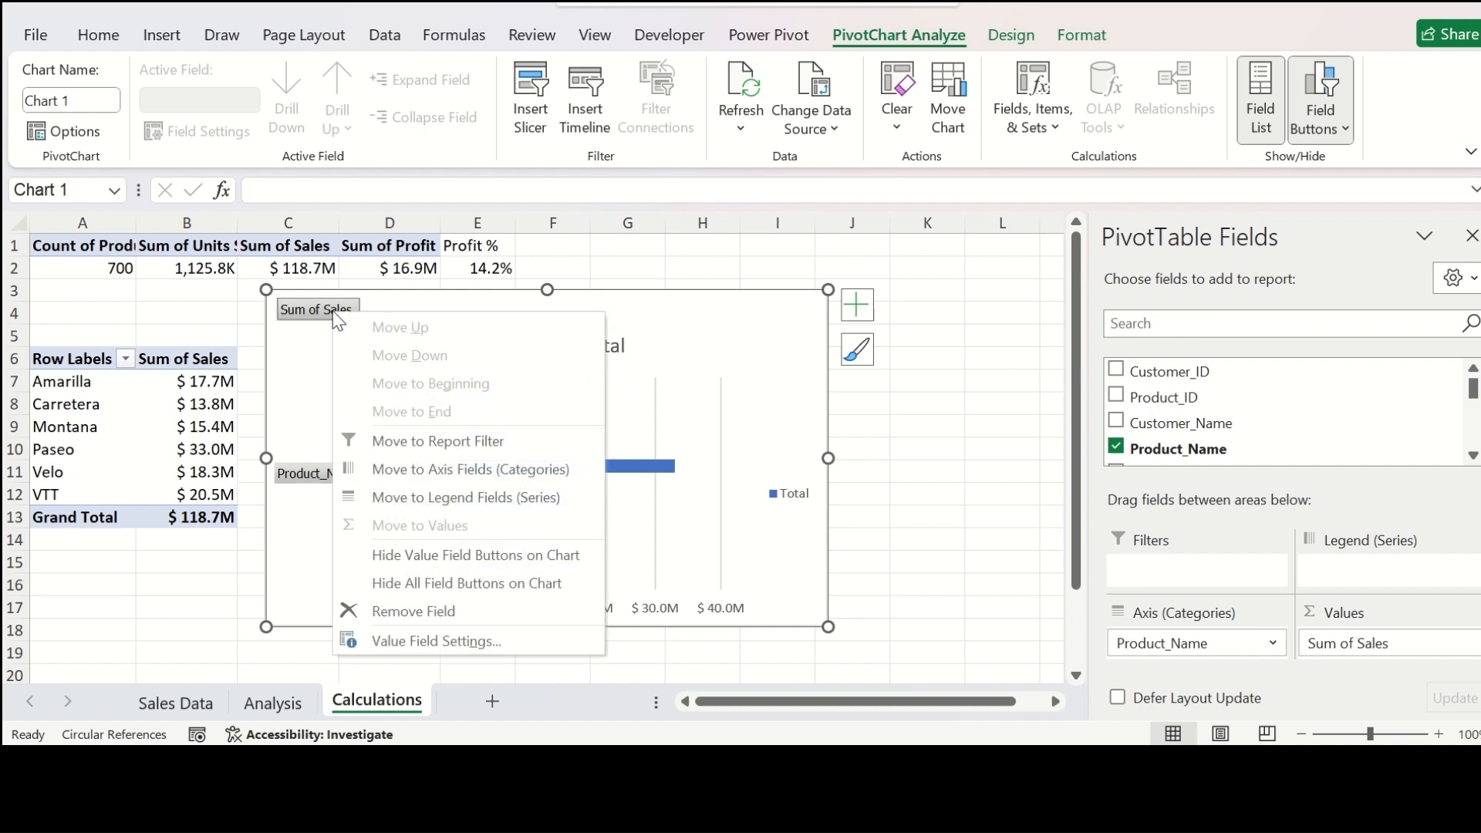
left_click(435, 584)
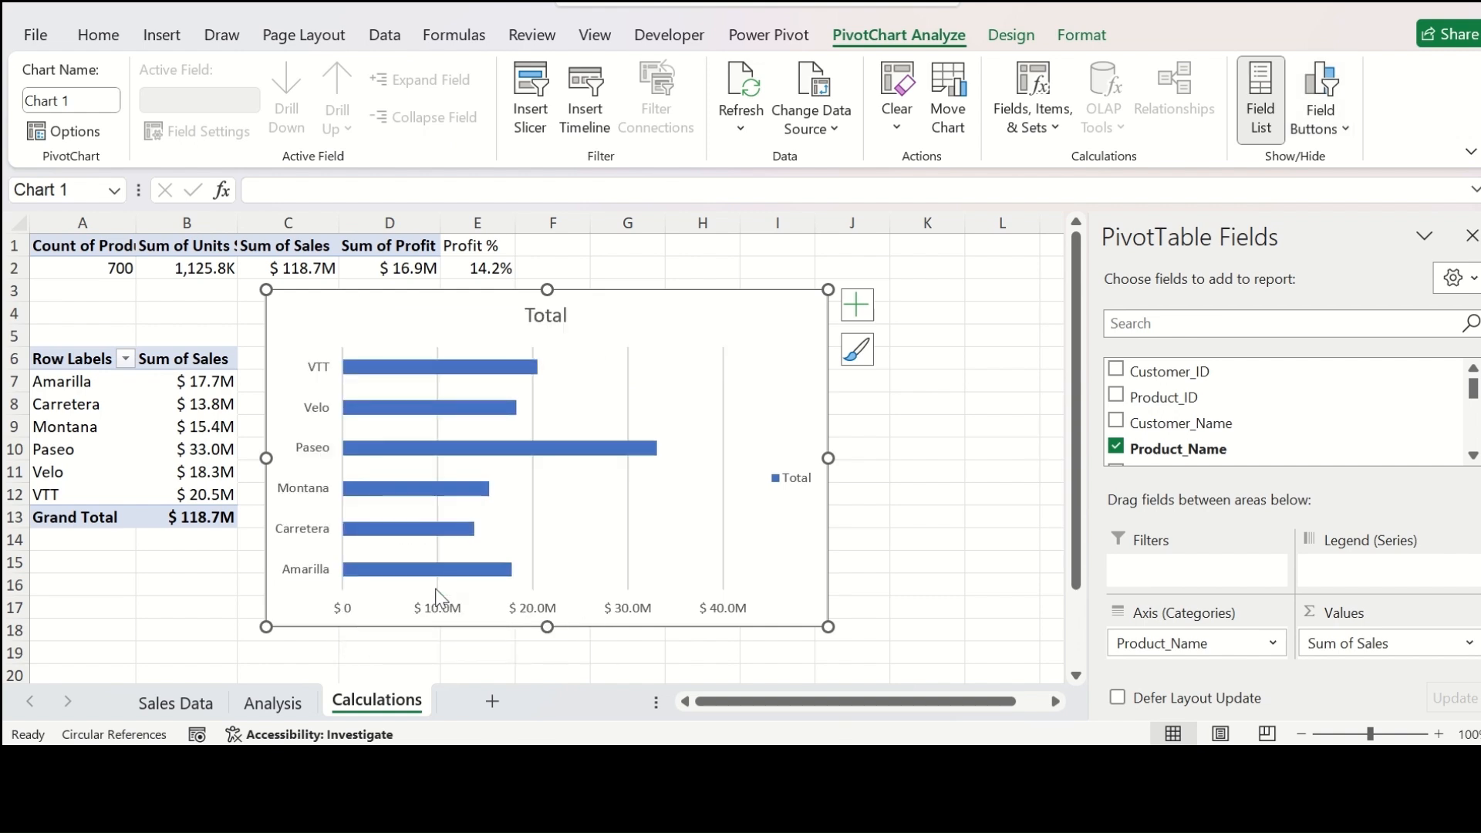
left_click(801, 481)
key("Delete")
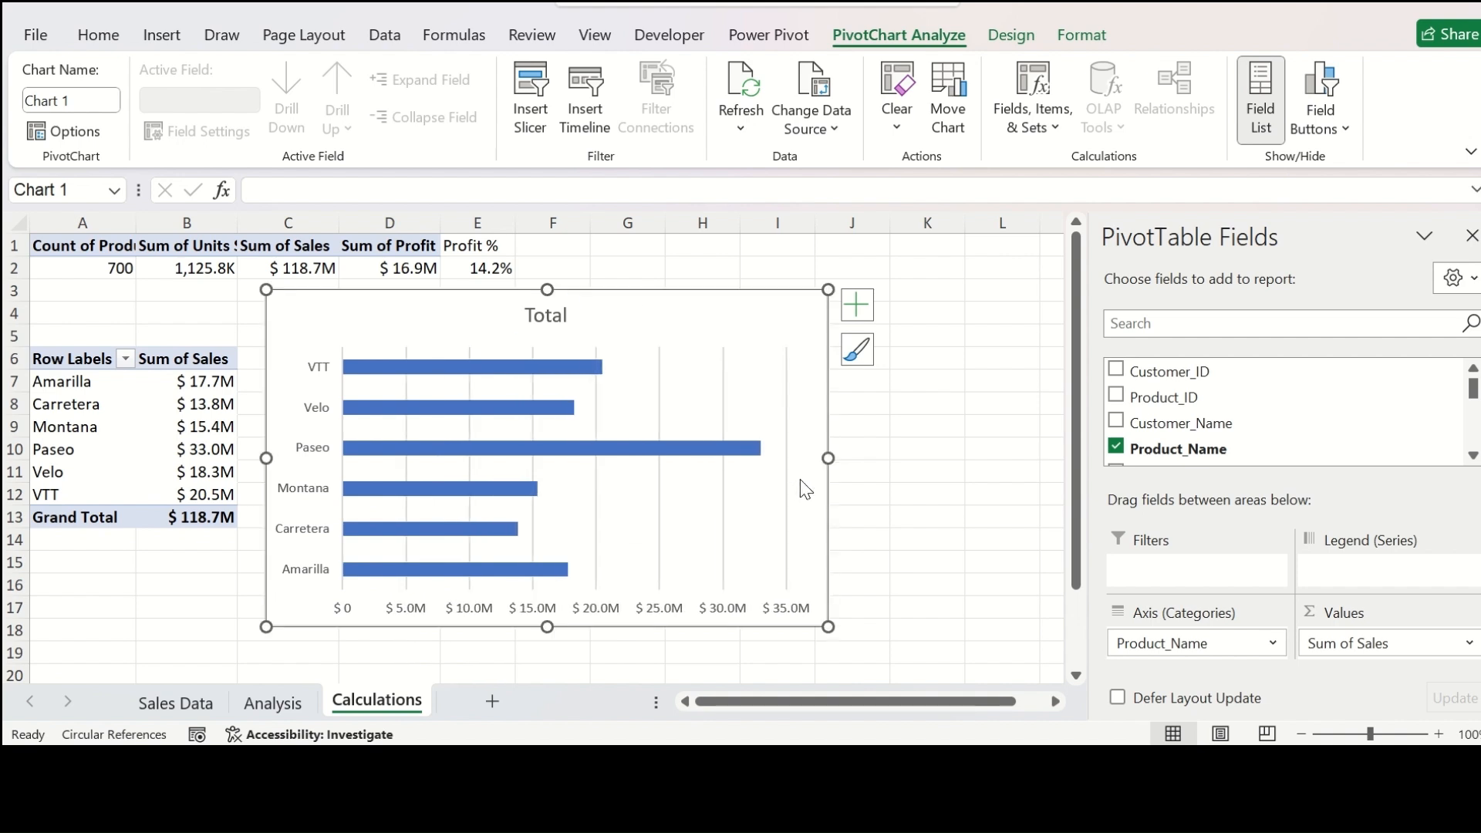
key("Delete")
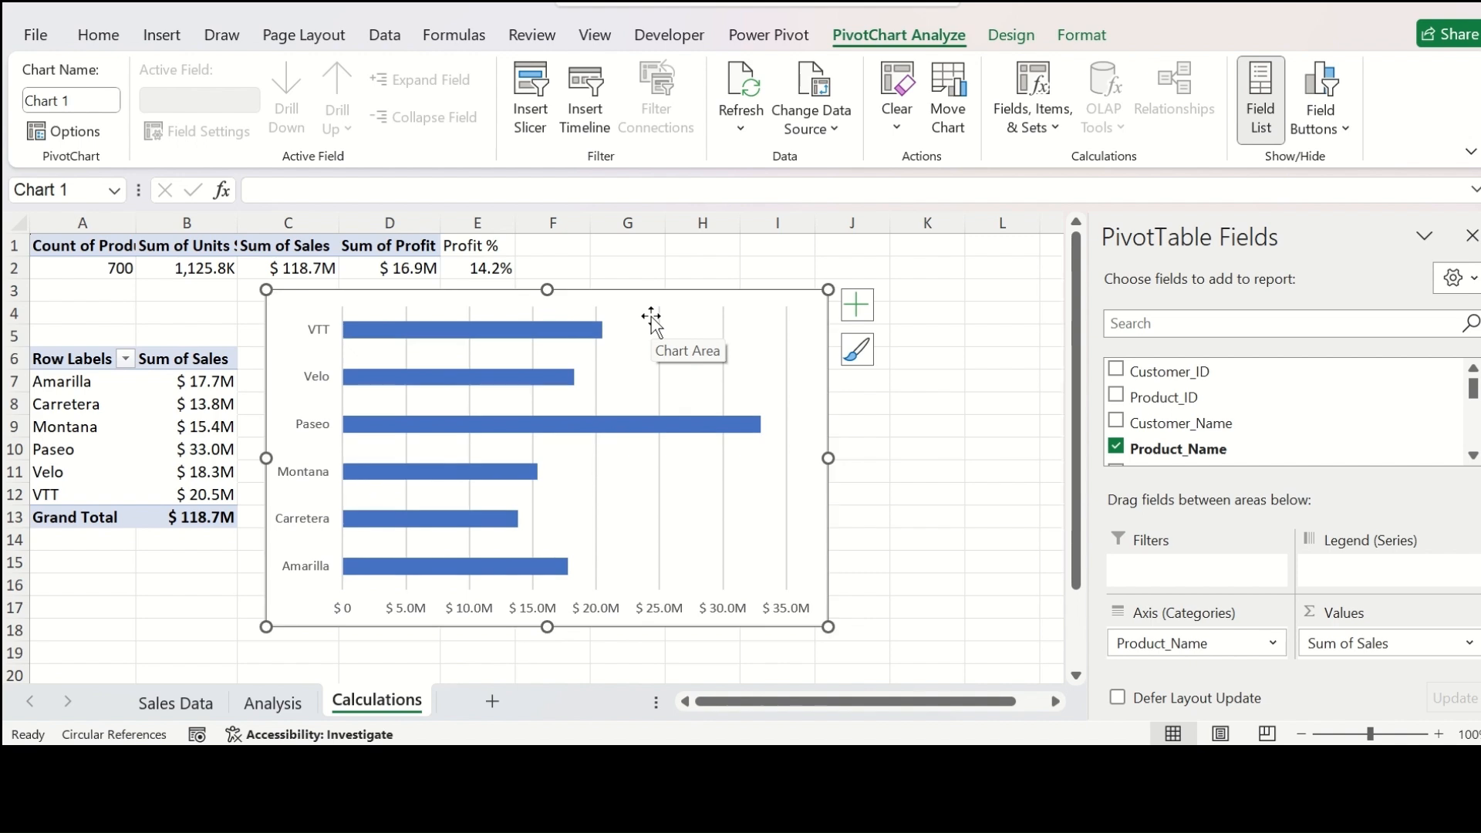
left_click(493, 607)
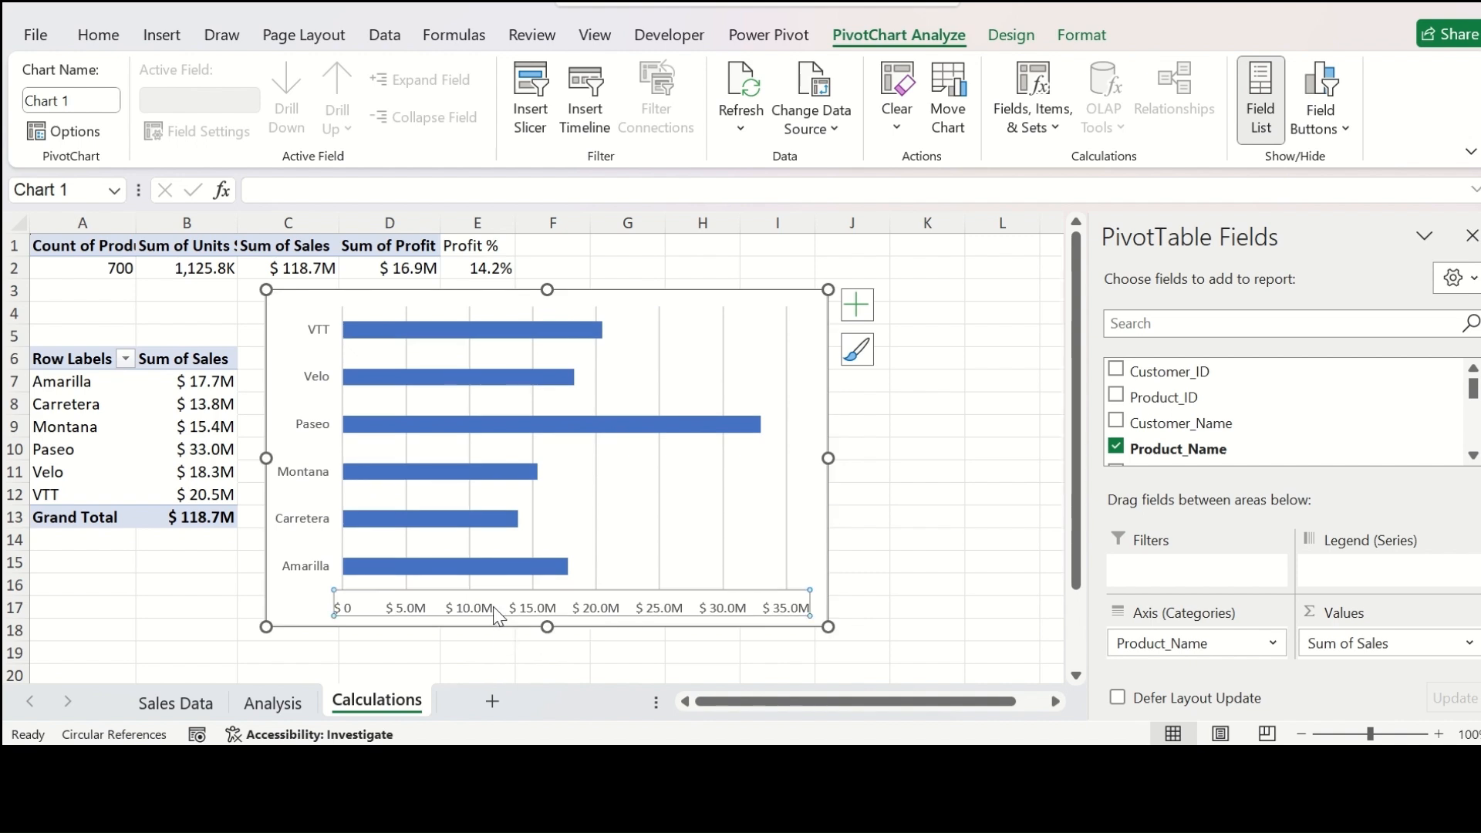
key("Delete")
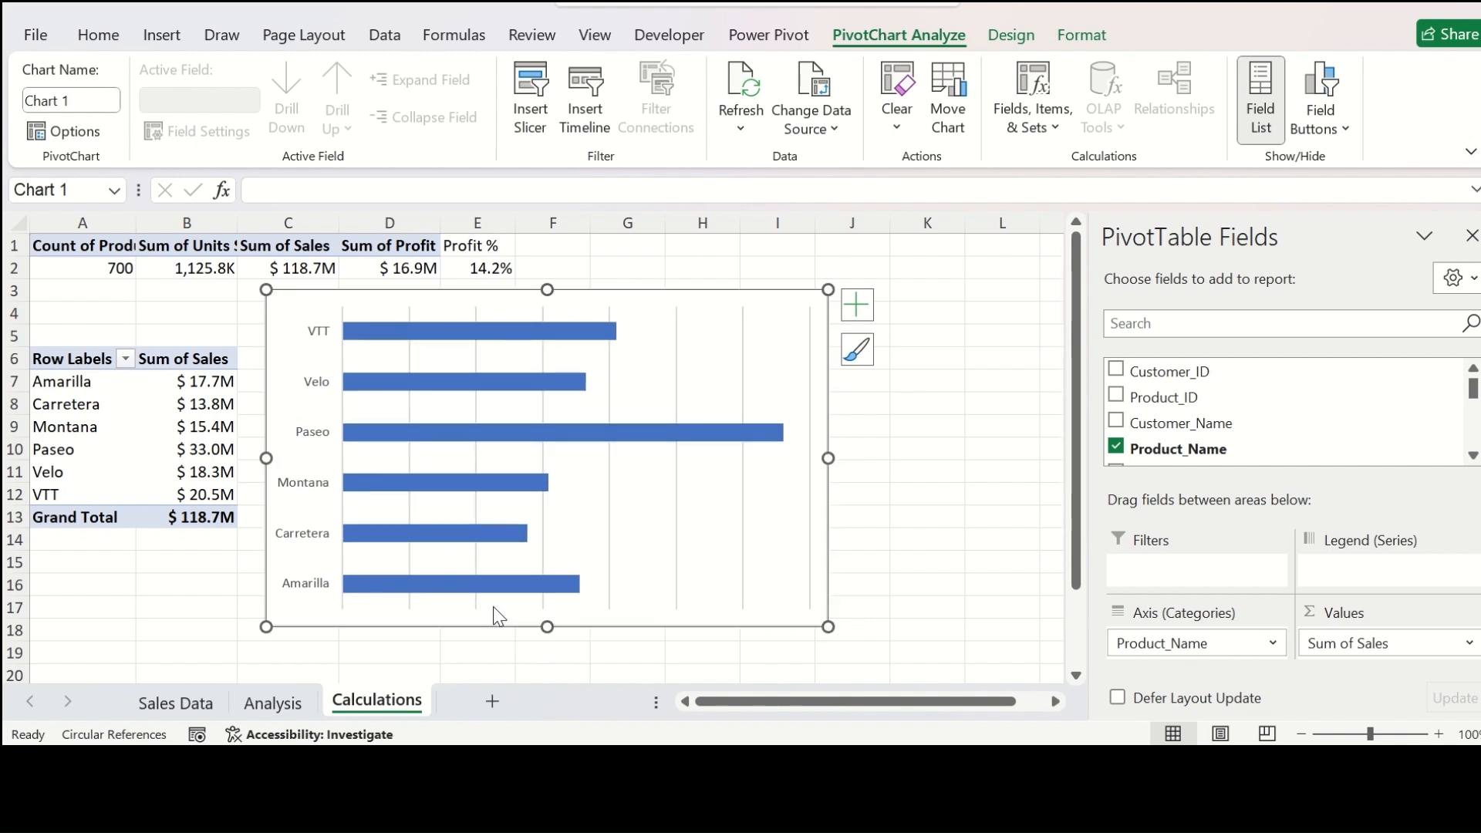
Step: Add data labels to the bars and reduce the series gap width to make the bars thicker
right_click(581, 433)
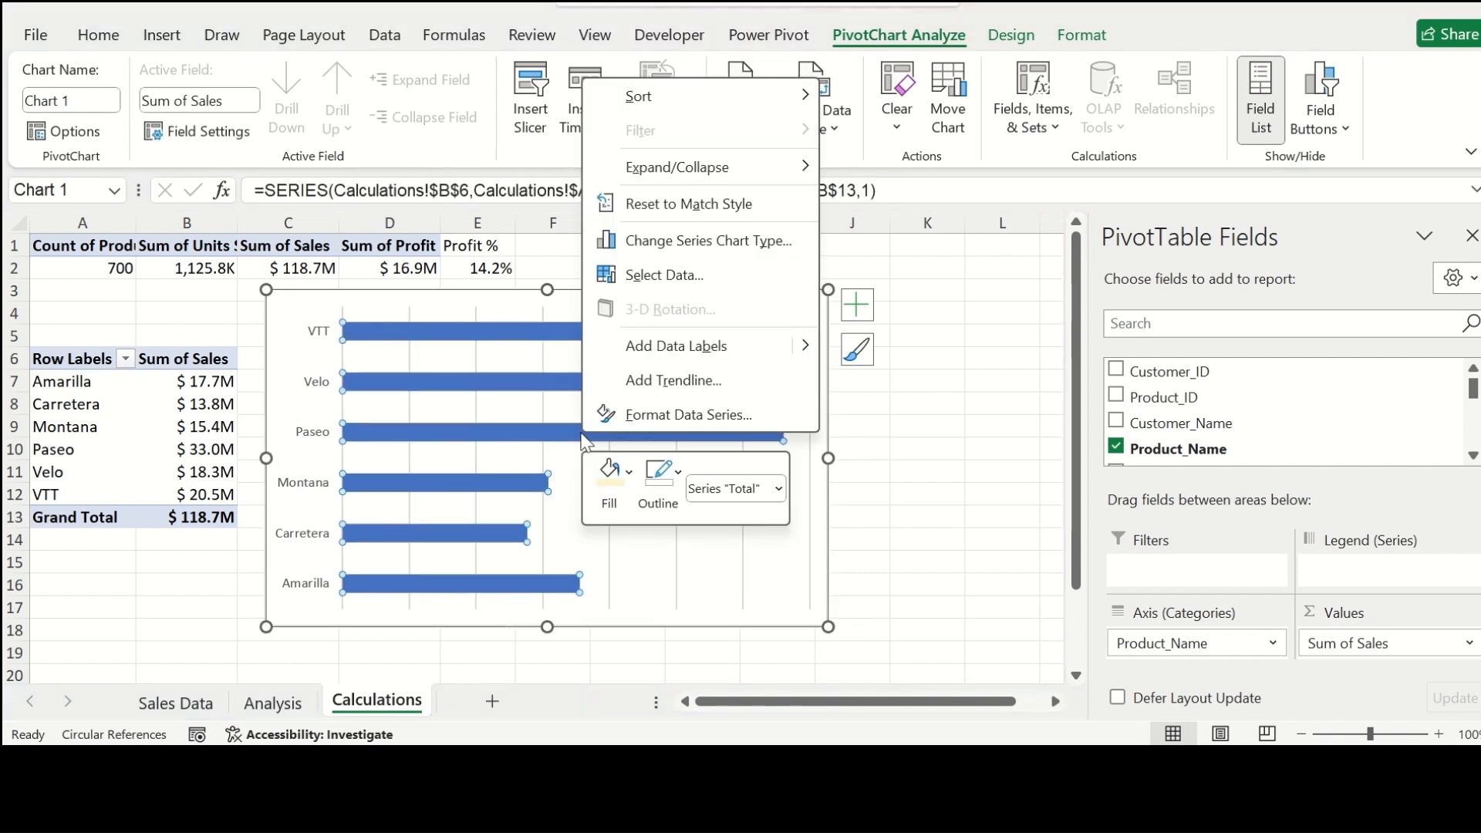
left_click(670, 351)
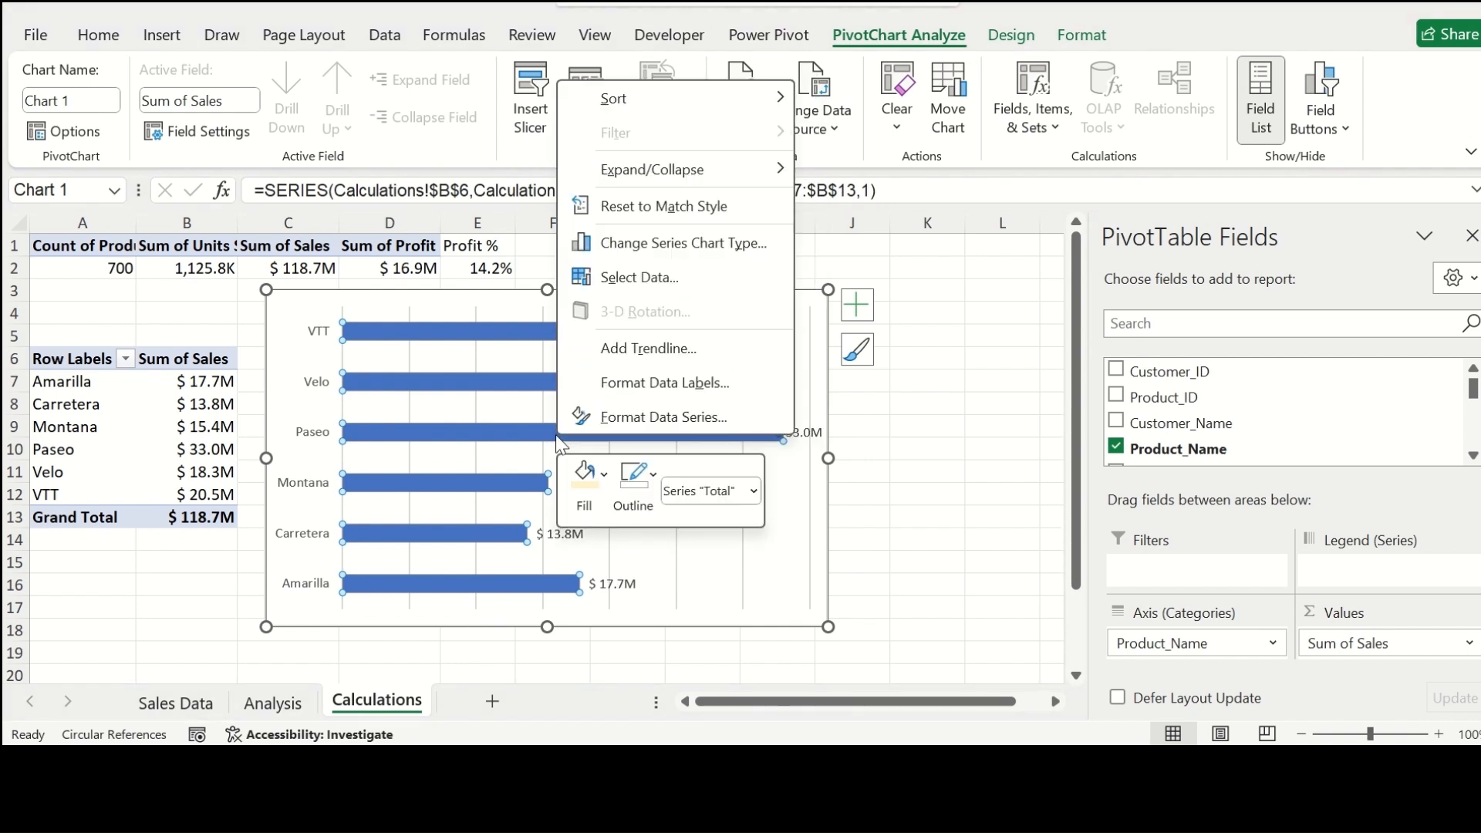
left_click(595, 415)
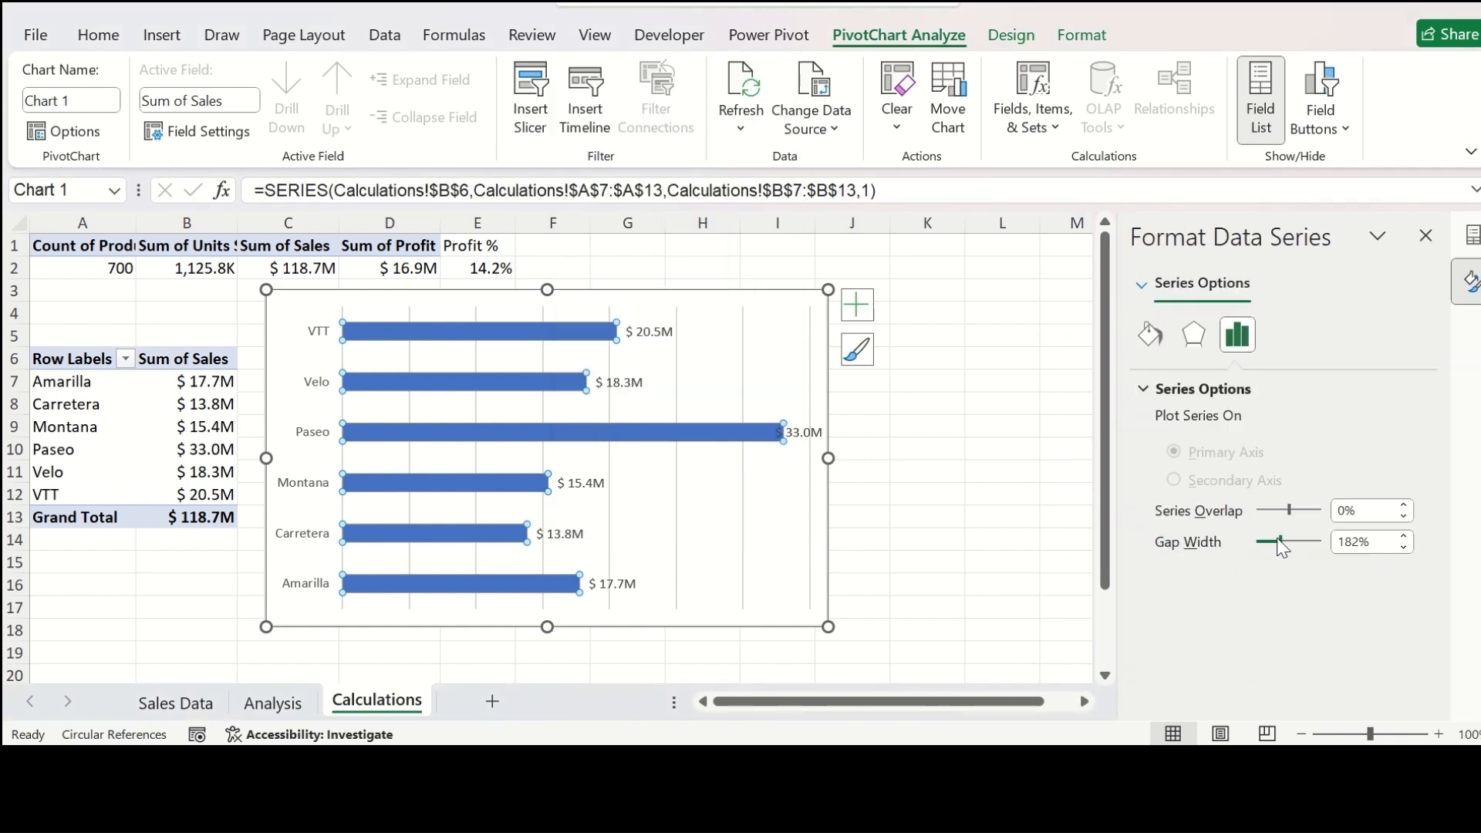
left_click_drag(1266, 539, 1263, 540)
Step: Delete the vertical major gridlines from the bar chart
left_click(752, 337)
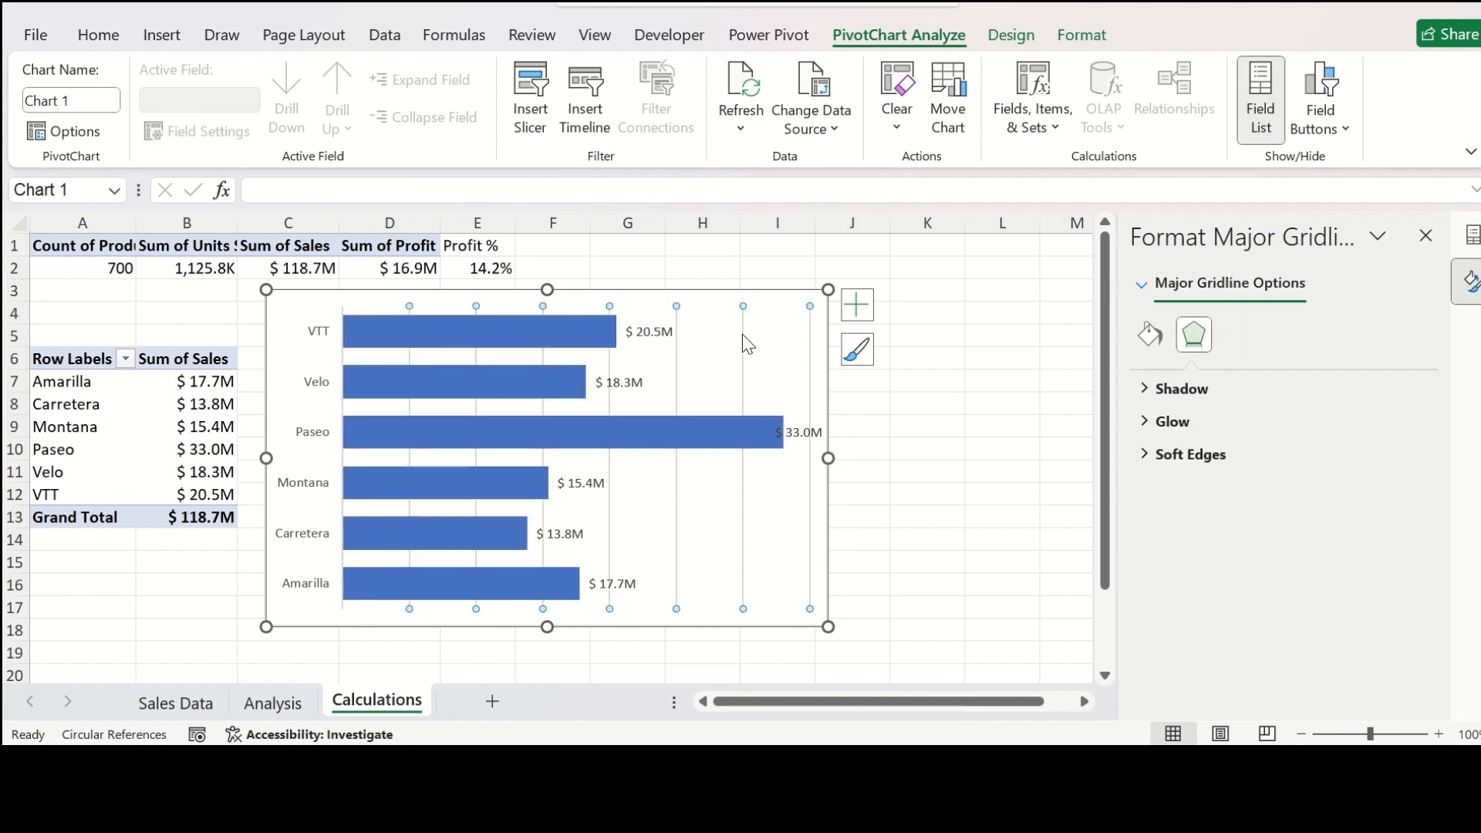
key("Delete")
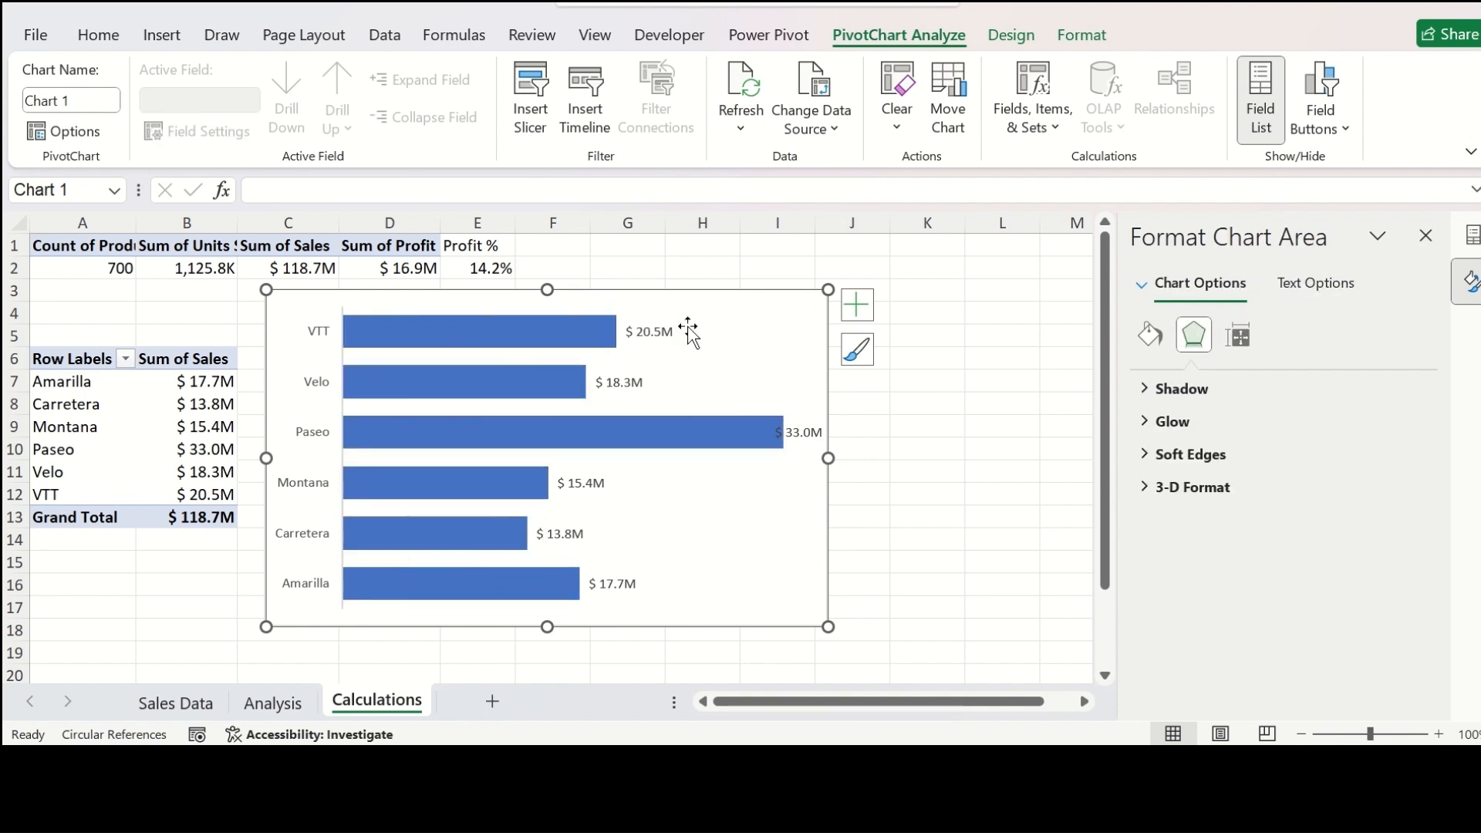
Step: Format all the bar chart's text in Arial, size 10.5, with black font colour
left_click(98, 34)
left_click(170, 79)
type("Arial")
key("Return")
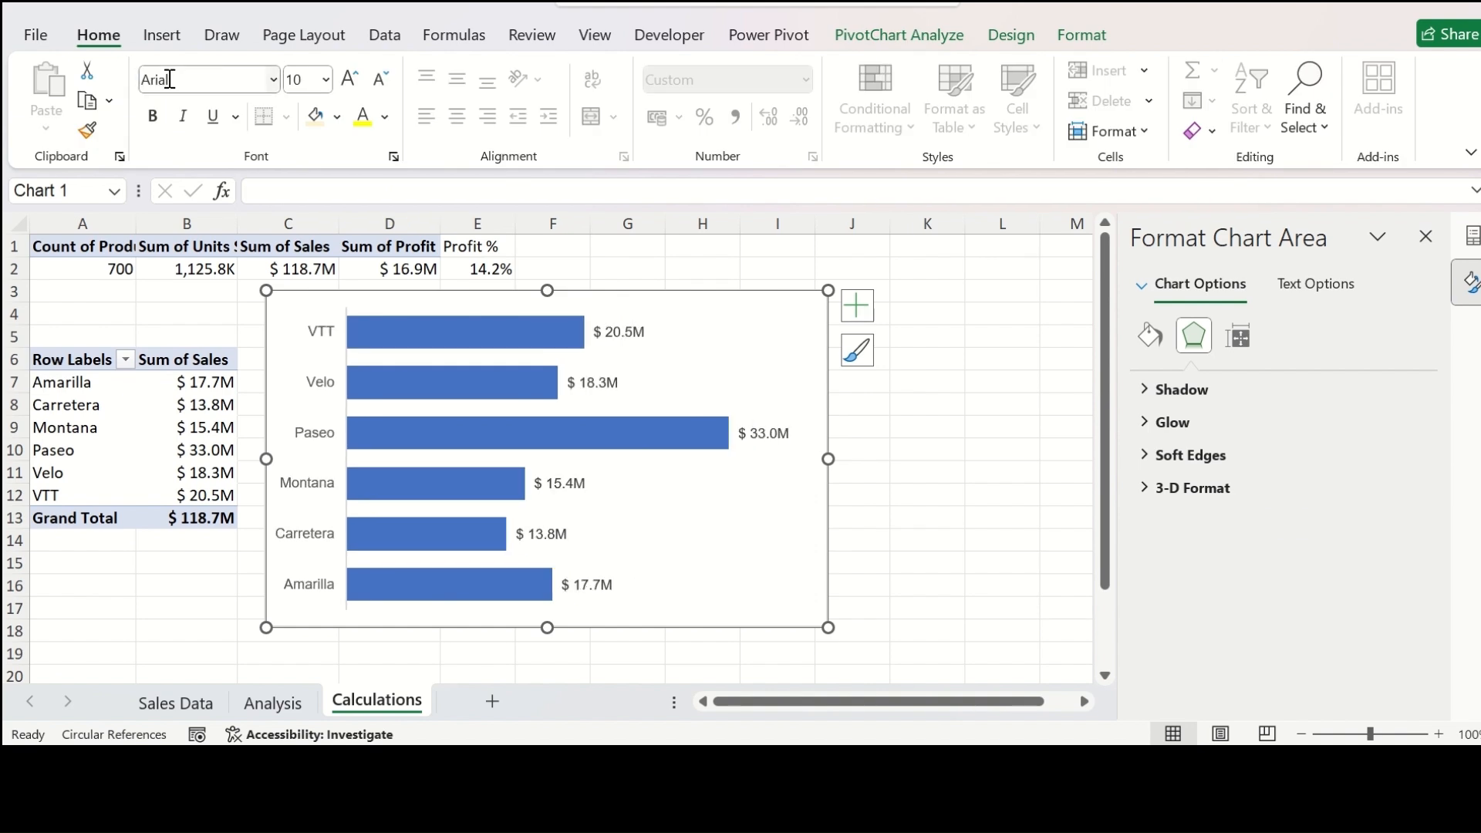
left_click(351, 77)
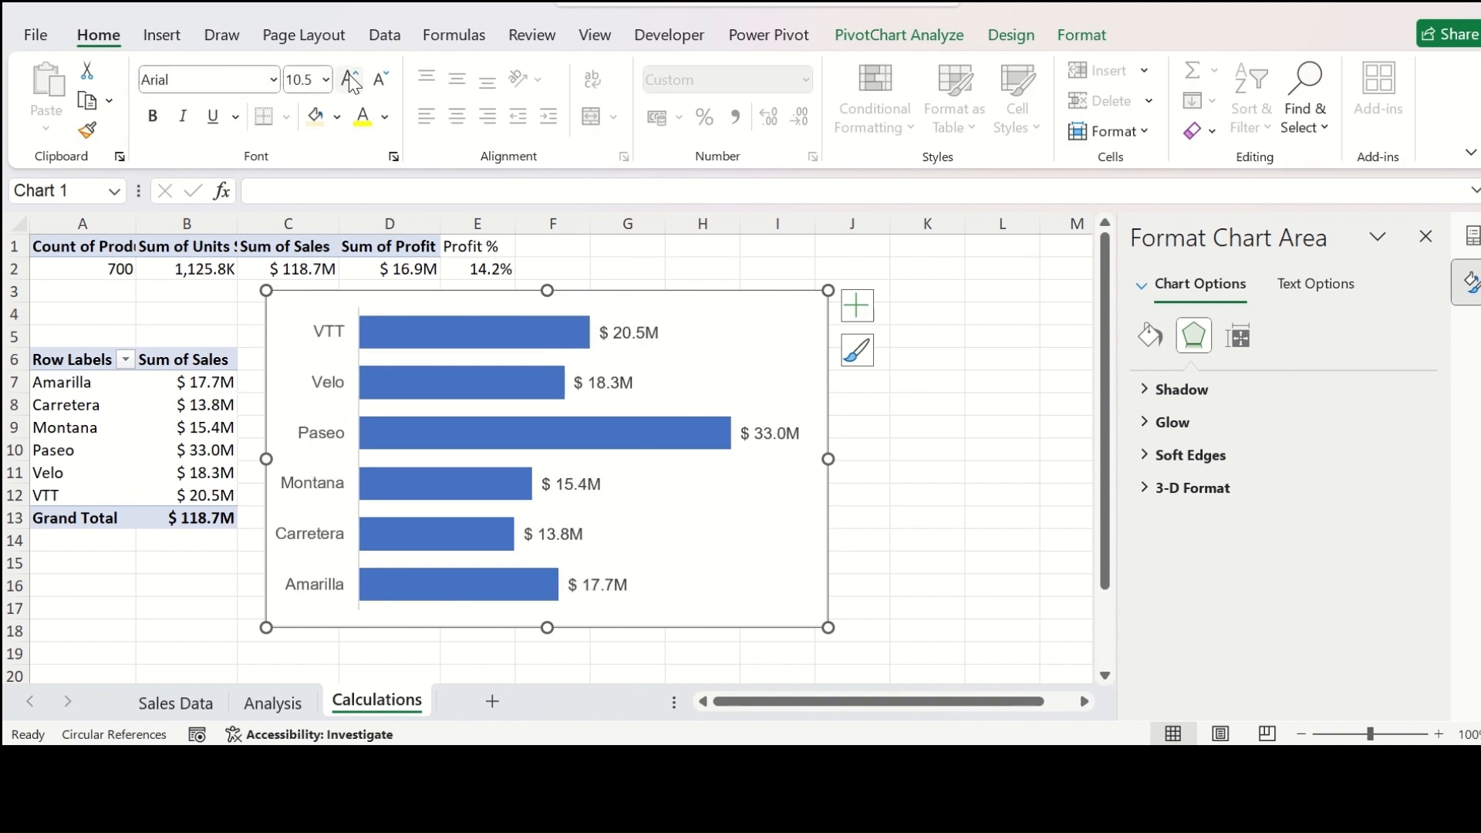
left_click(384, 116)
left_click(385, 147)
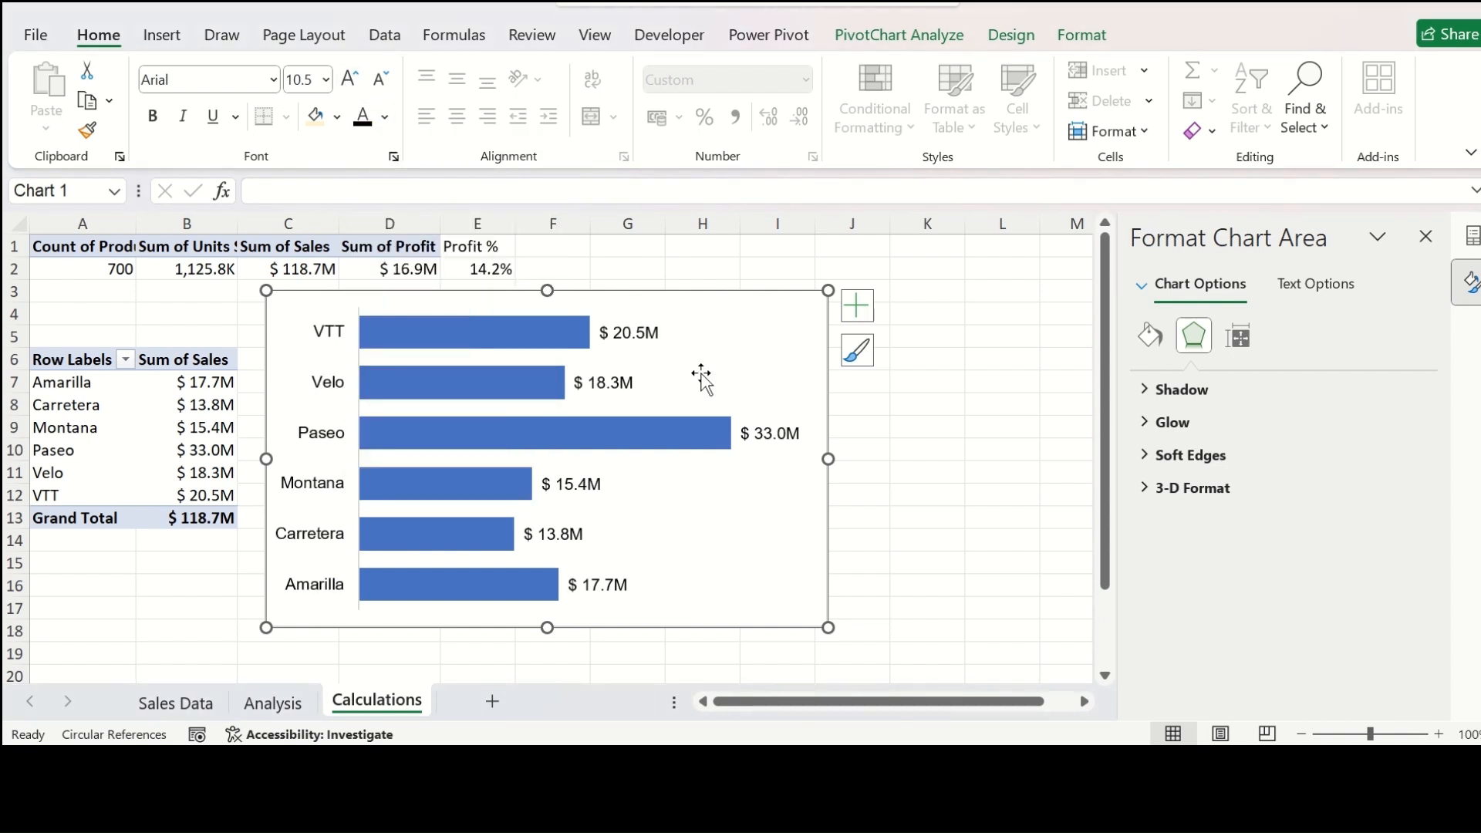
Step: Make the chart's data labels bold and give the bars an outer shadow offset to the bottom right
left_click(630, 334)
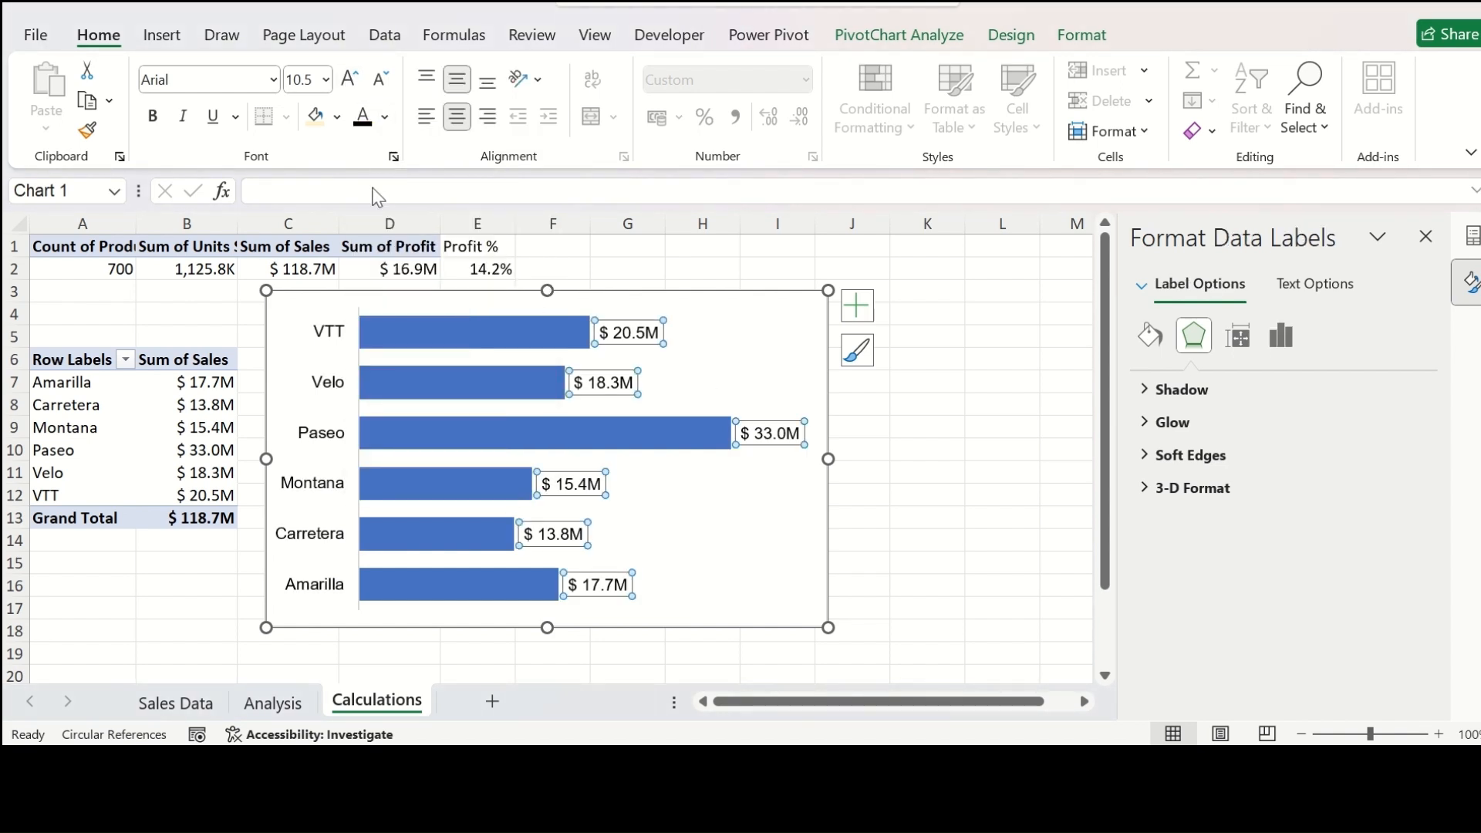
left_click(154, 117)
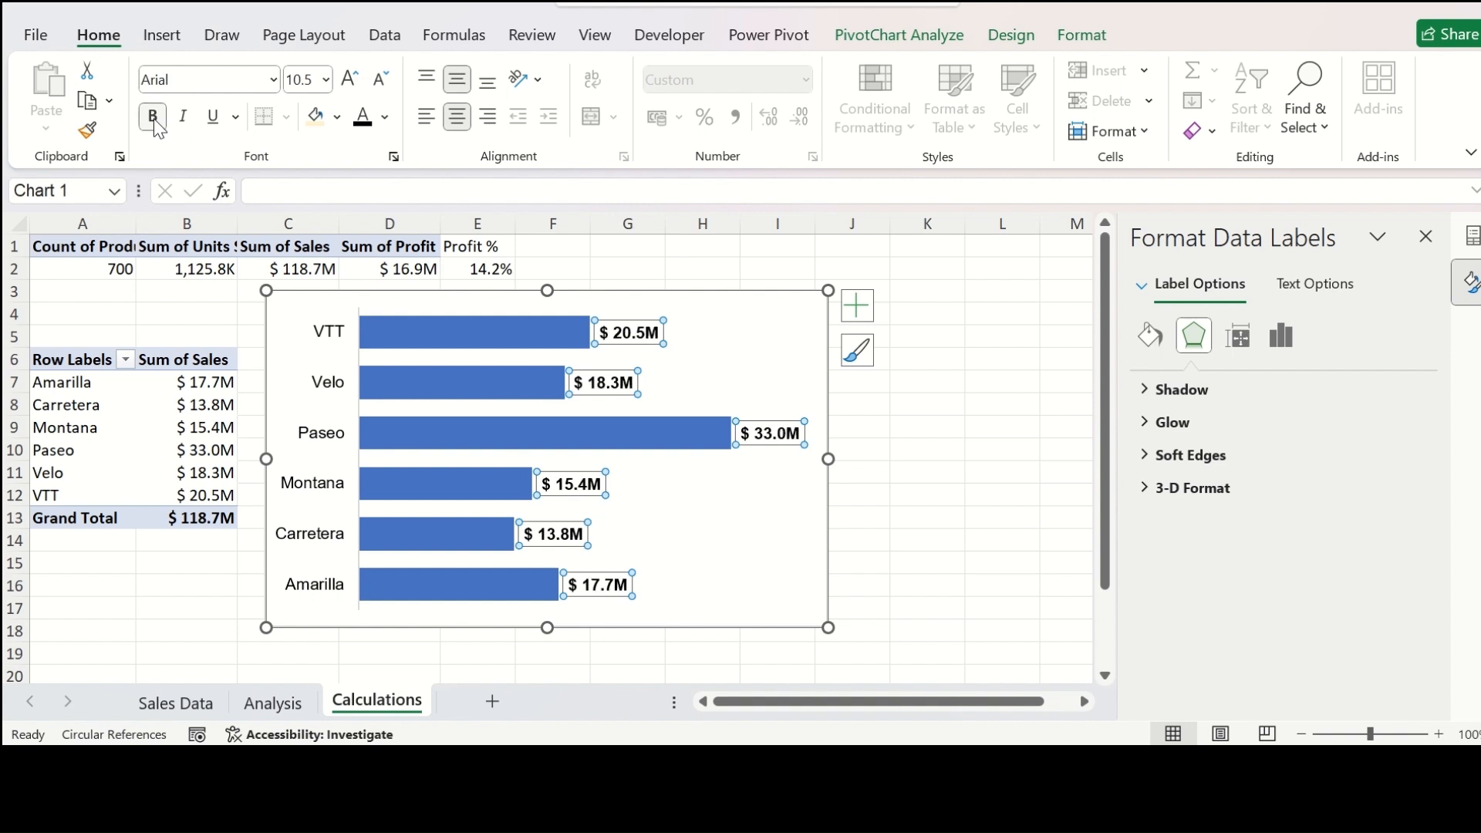
left_click(667, 131)
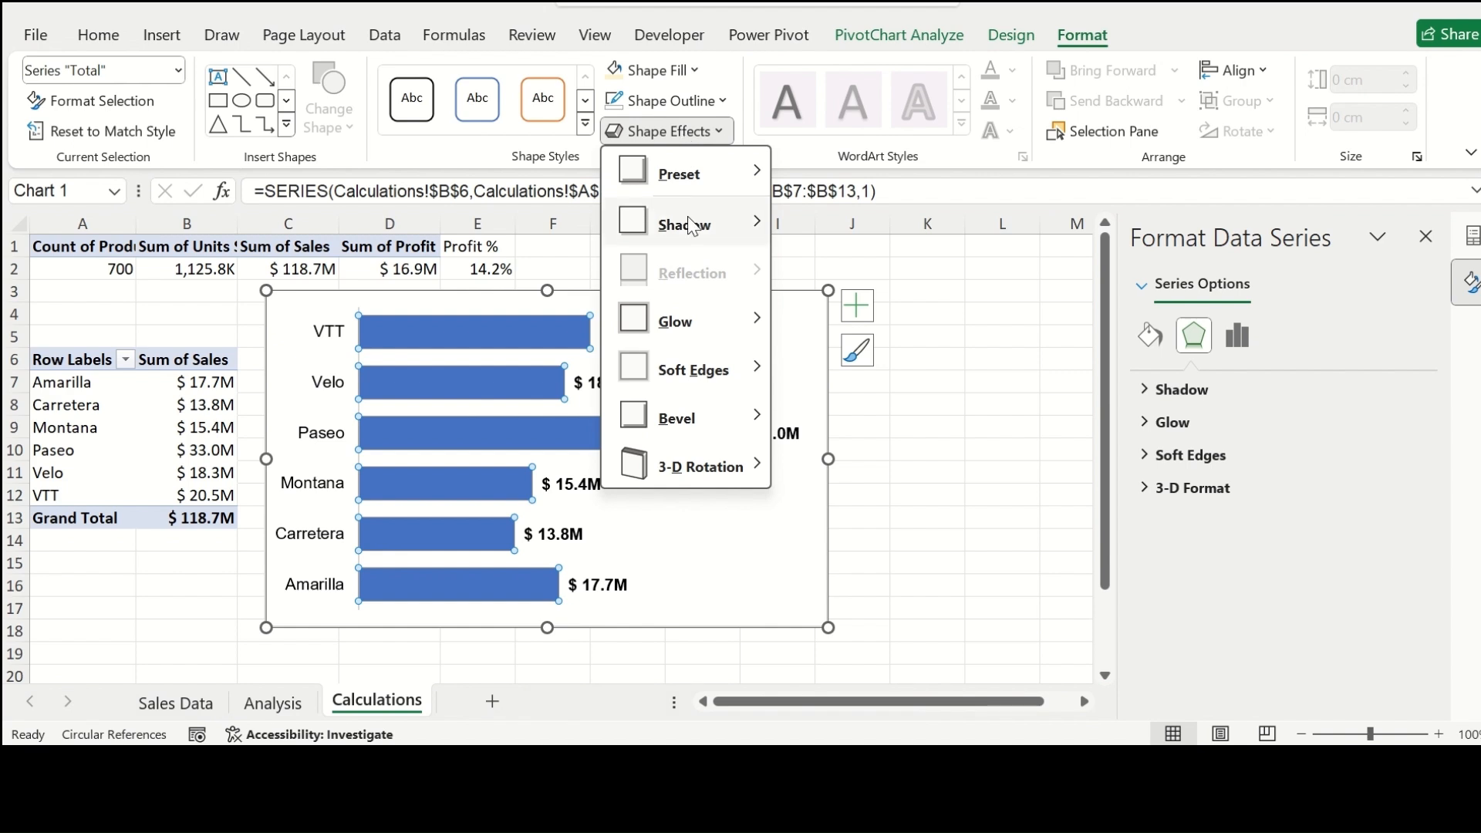
mouse_move(684, 223)
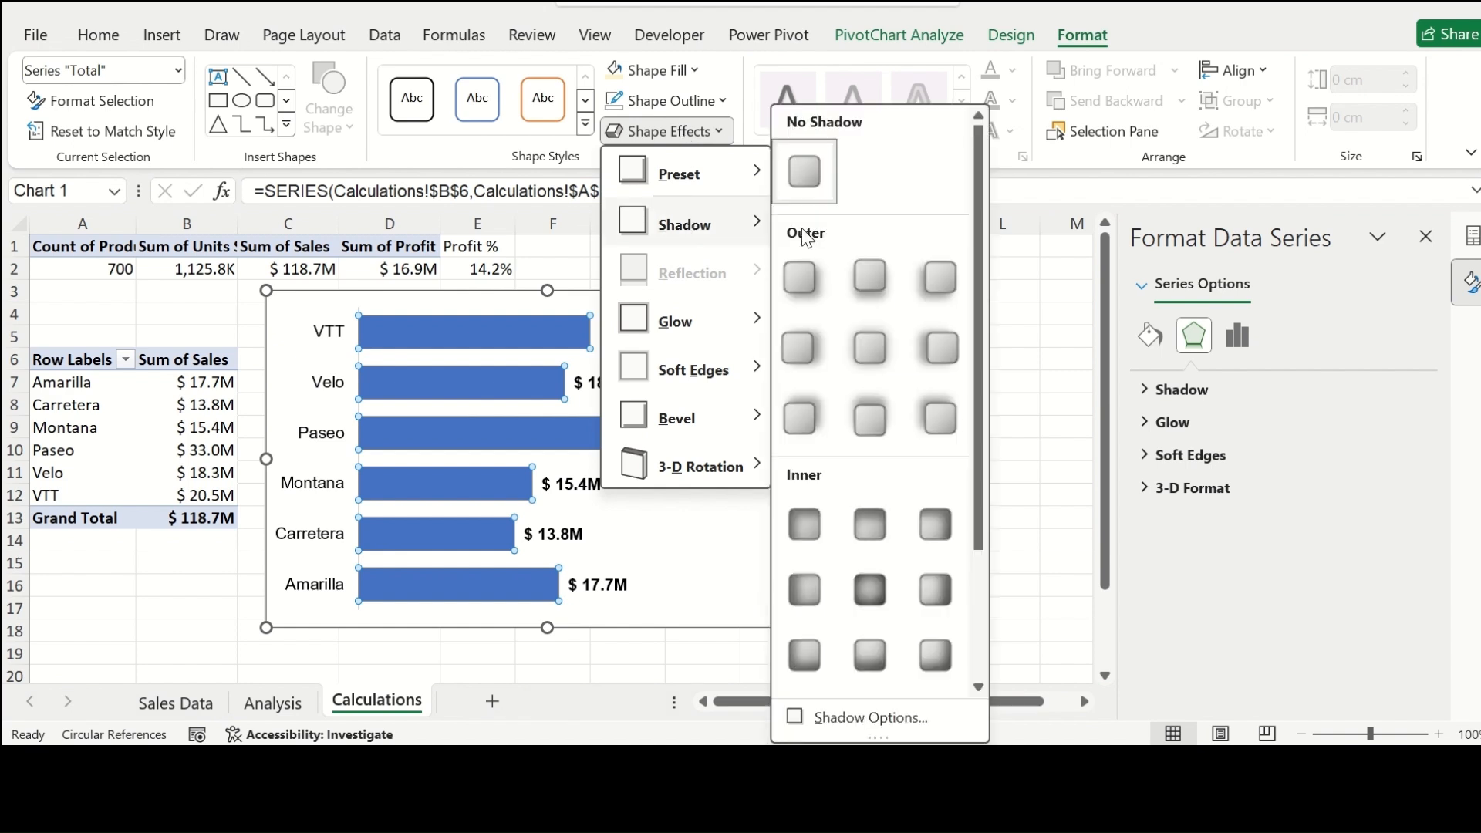
left_click(824, 287)
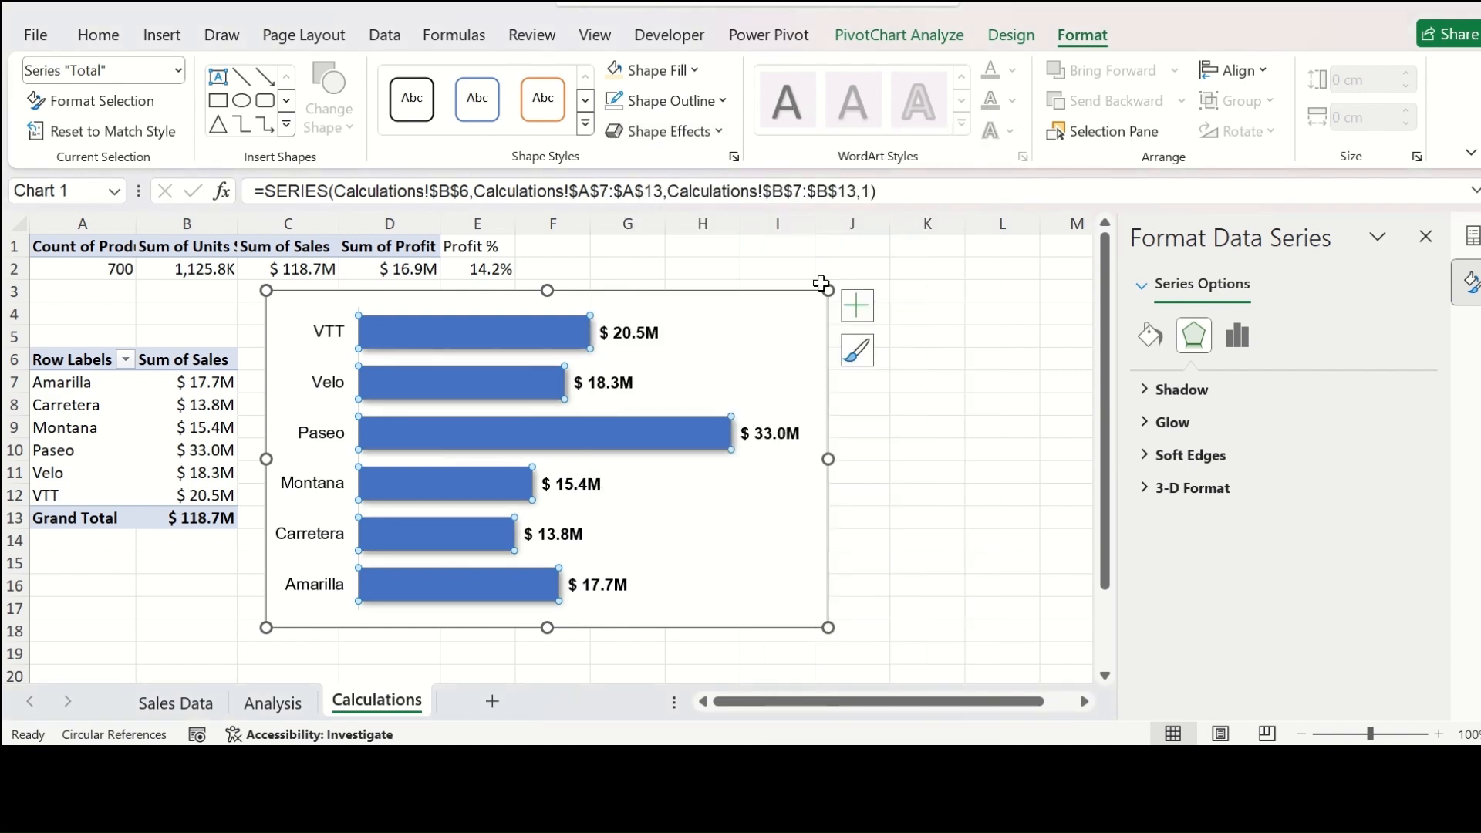
Step: Cut the finished bar chart from the Calculations sheet and paste it into the Analysis sheet
left_click(900, 427)
left_click(722, 563)
left_click(774, 622)
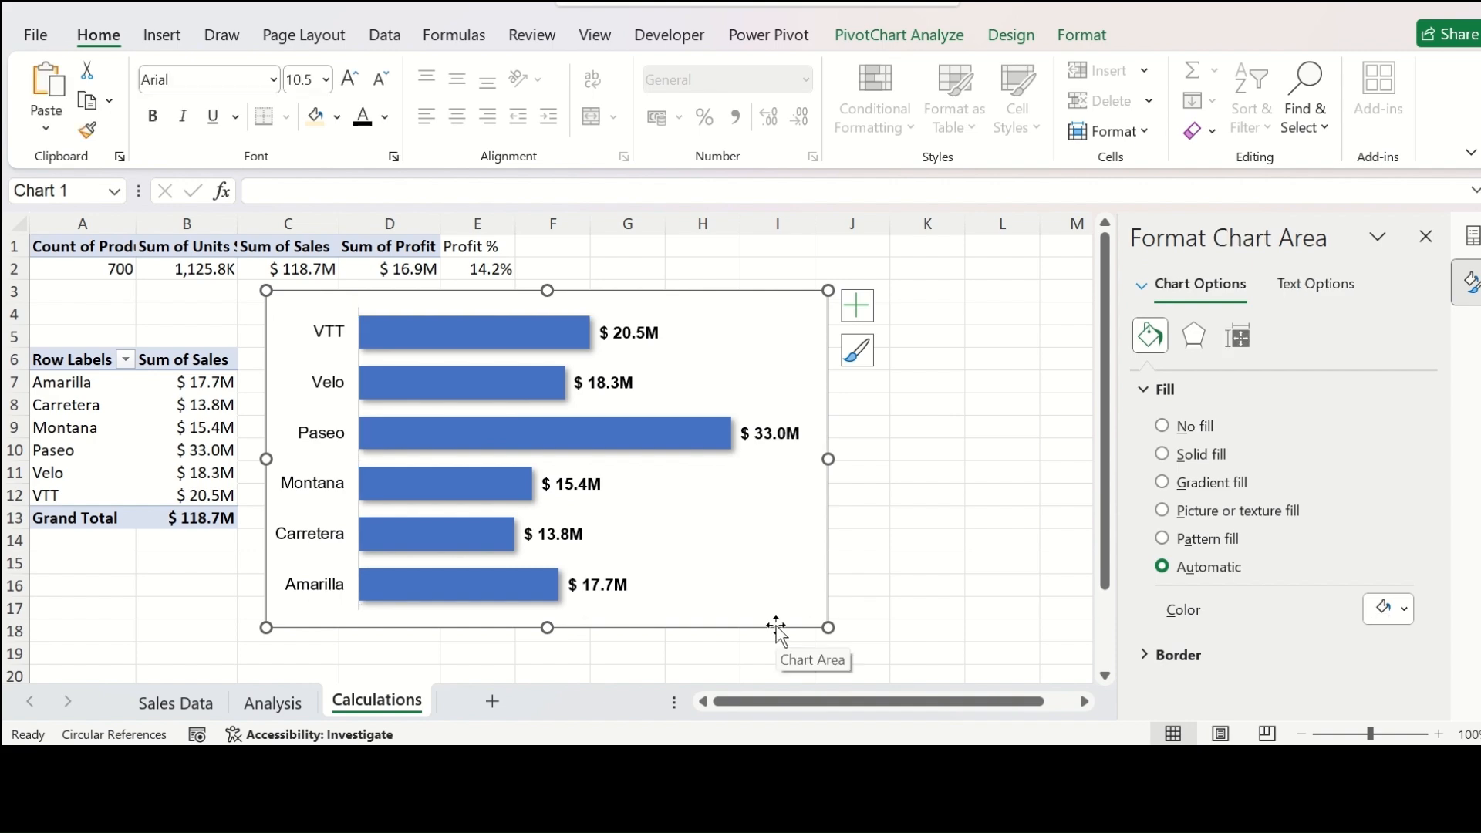
key("Delete")
left_click(276, 705)
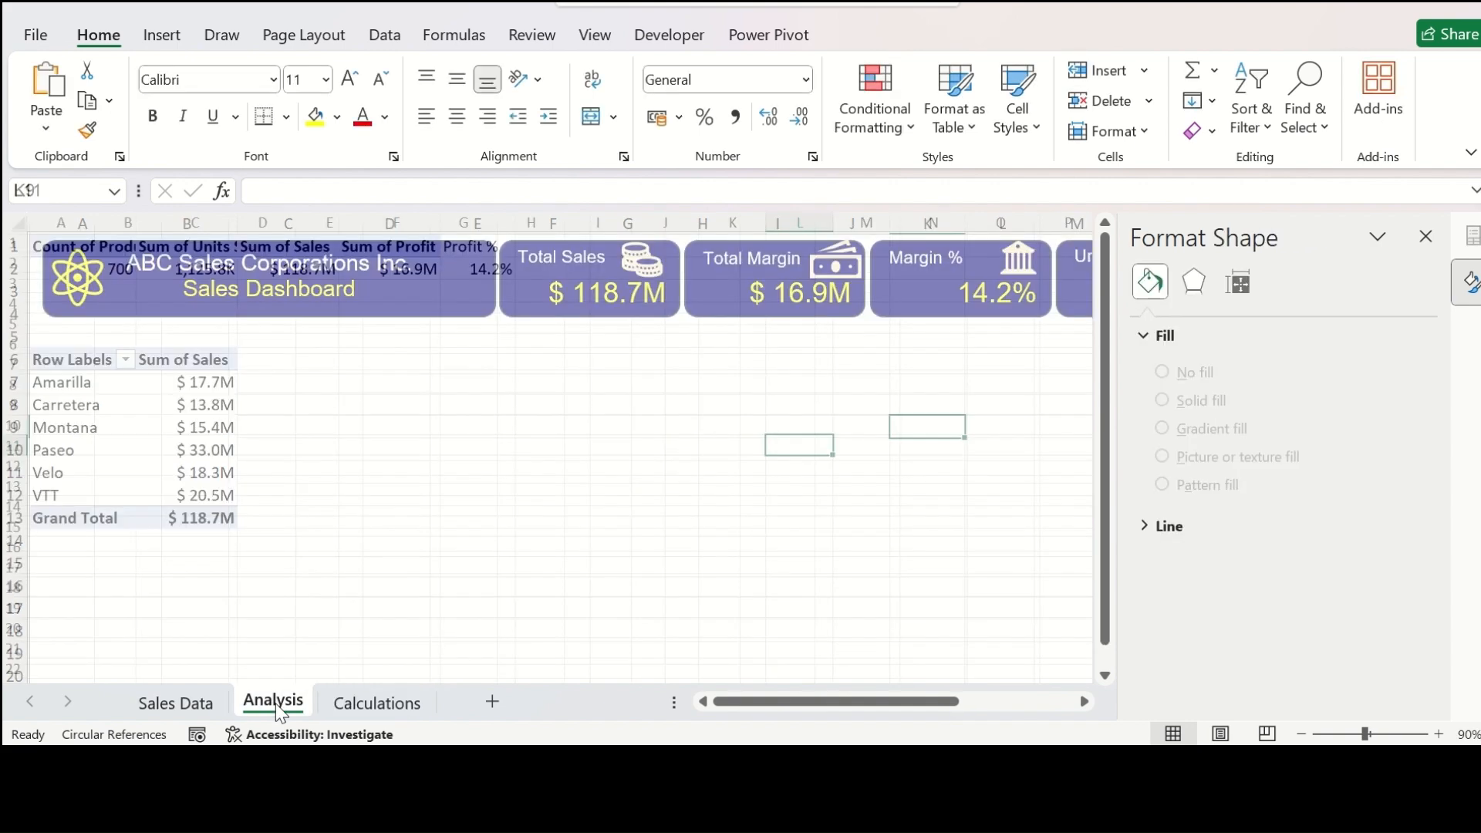
key("ctrl+v")
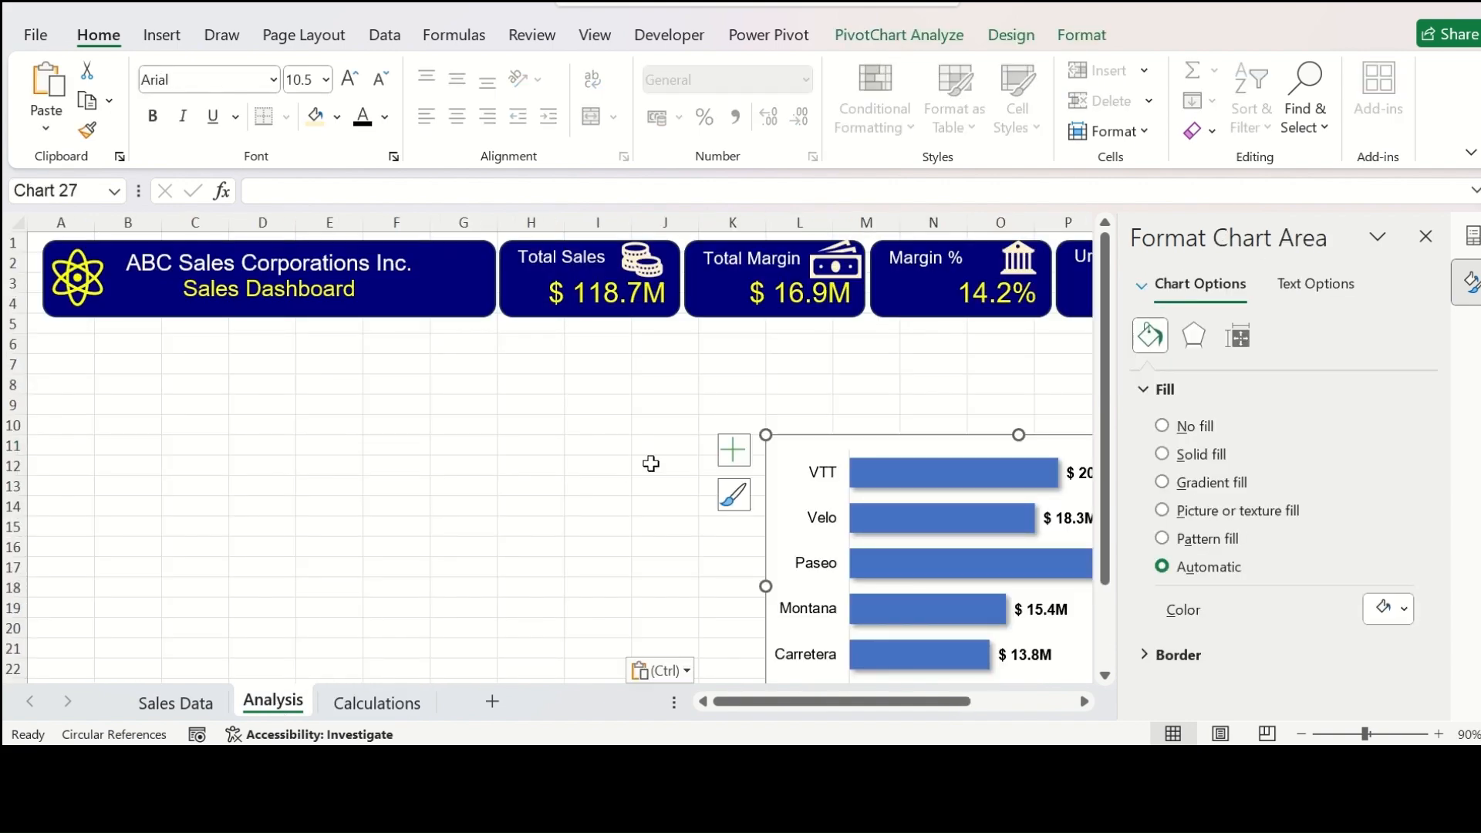
Step: Position the pasted chart below the dashboard header, shrink it to about E7:K17, and close the formatting and field panes
left_click_drag(794, 440, 331, 354)
left_click_drag(808, 655, 739, 575)
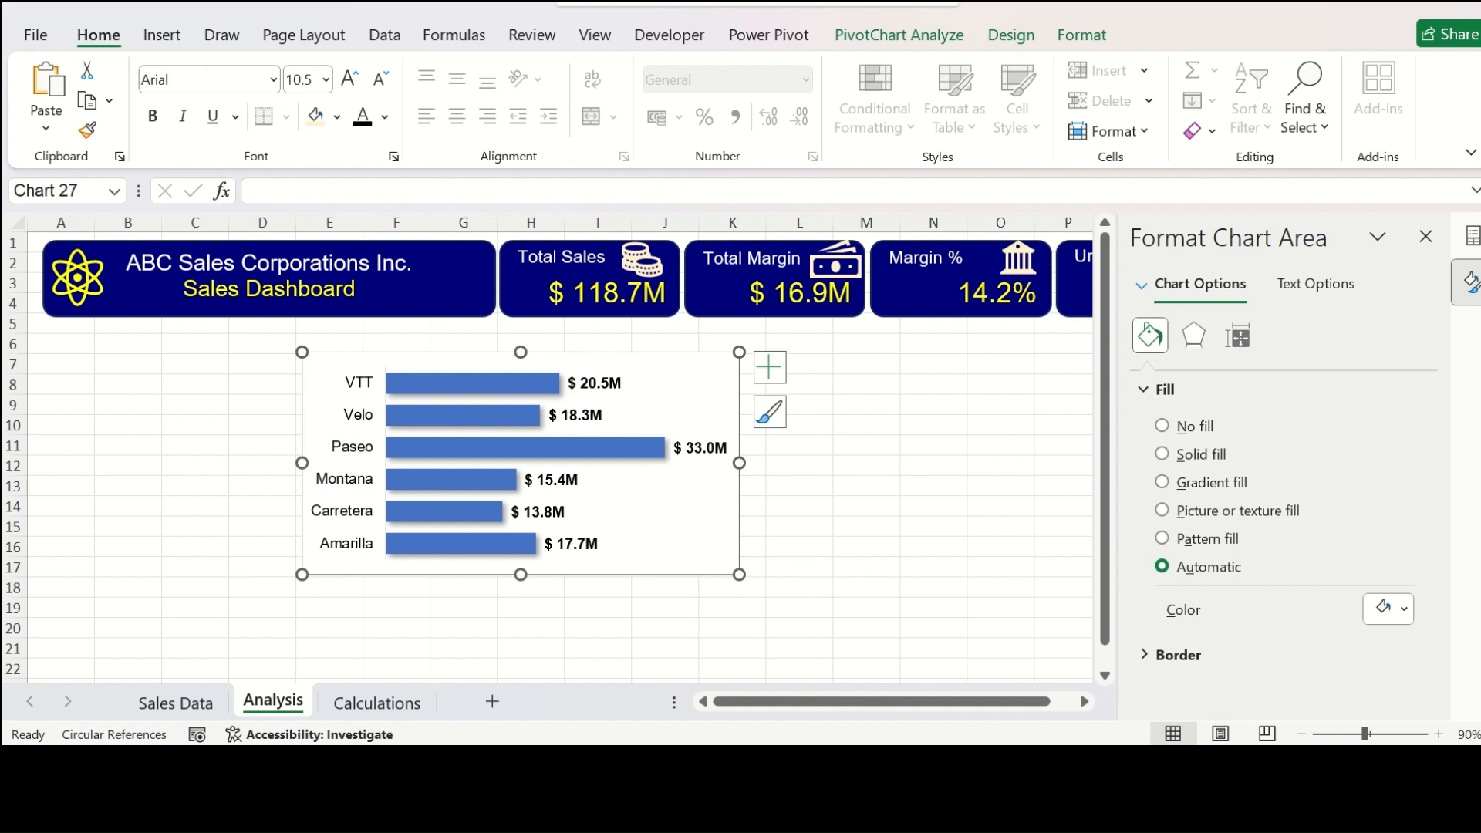
left_click(1425, 236)
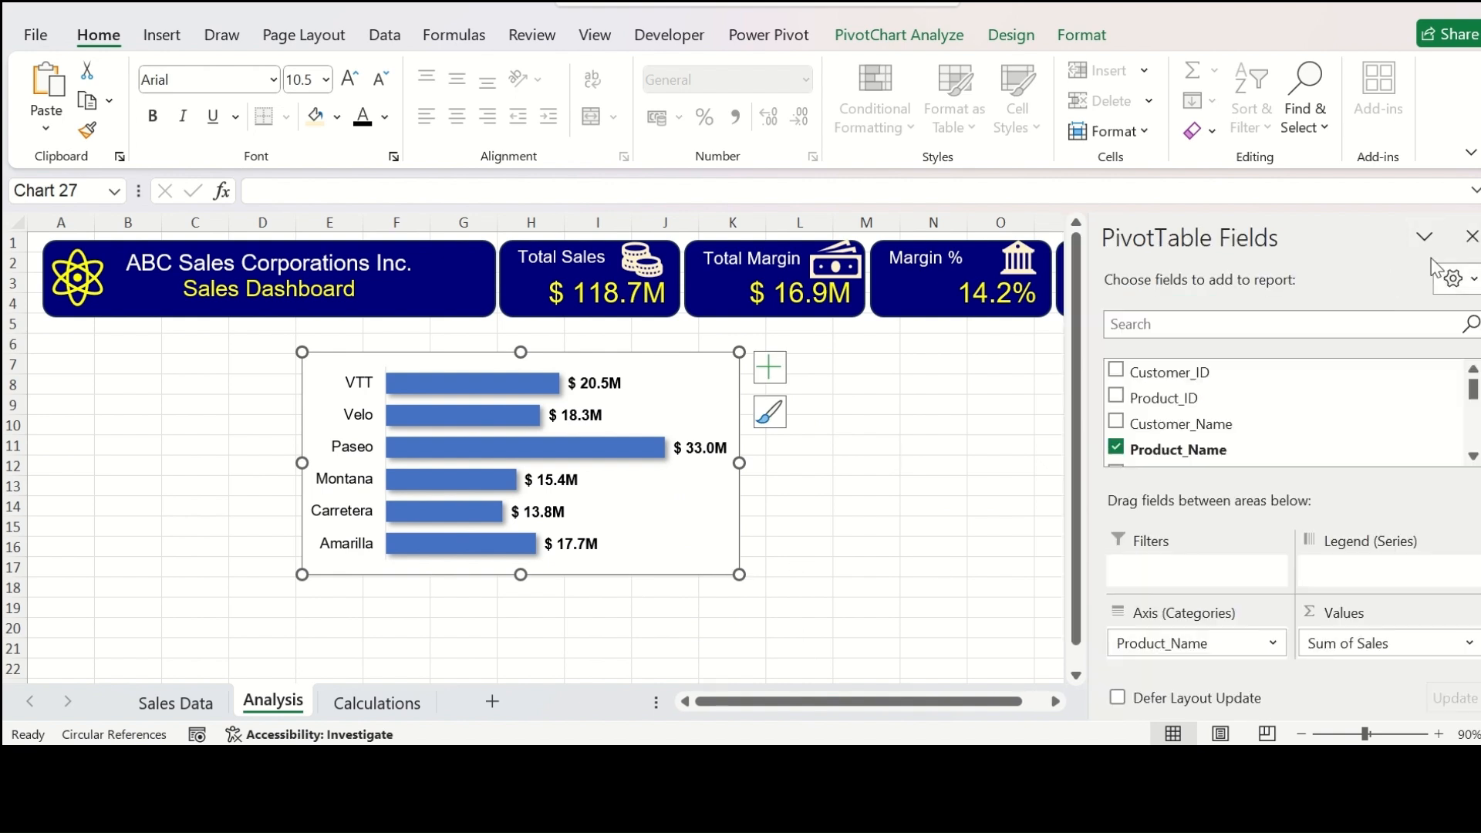
left_click(1472, 236)
left_click(935, 388)
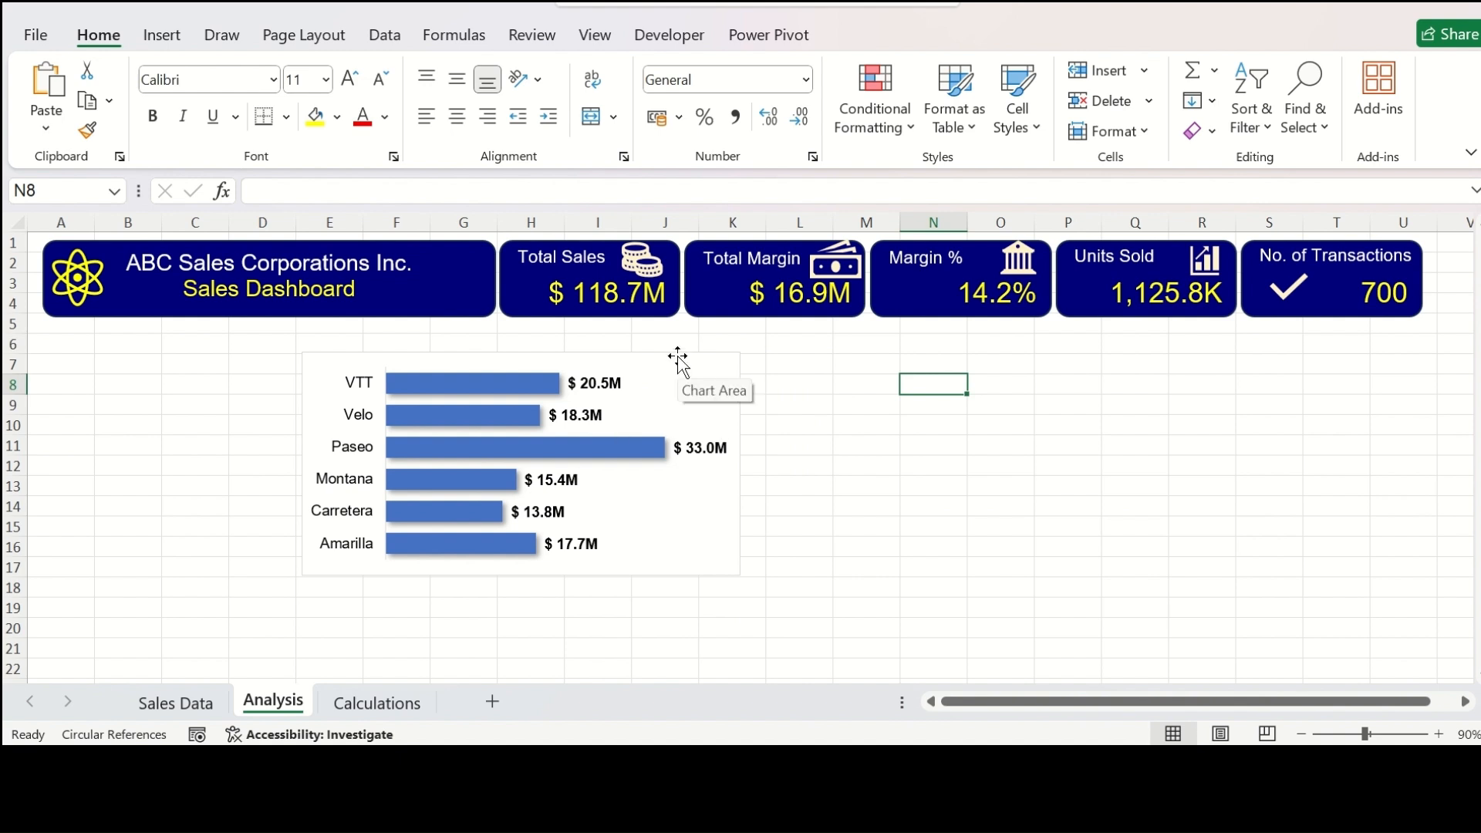
Step: Duplicate the Total Sales card's rectangle, place the copy over the chart's upper-left corner and clear its text
left_click(517, 312)
left_click_drag(524, 324, 262, 429)
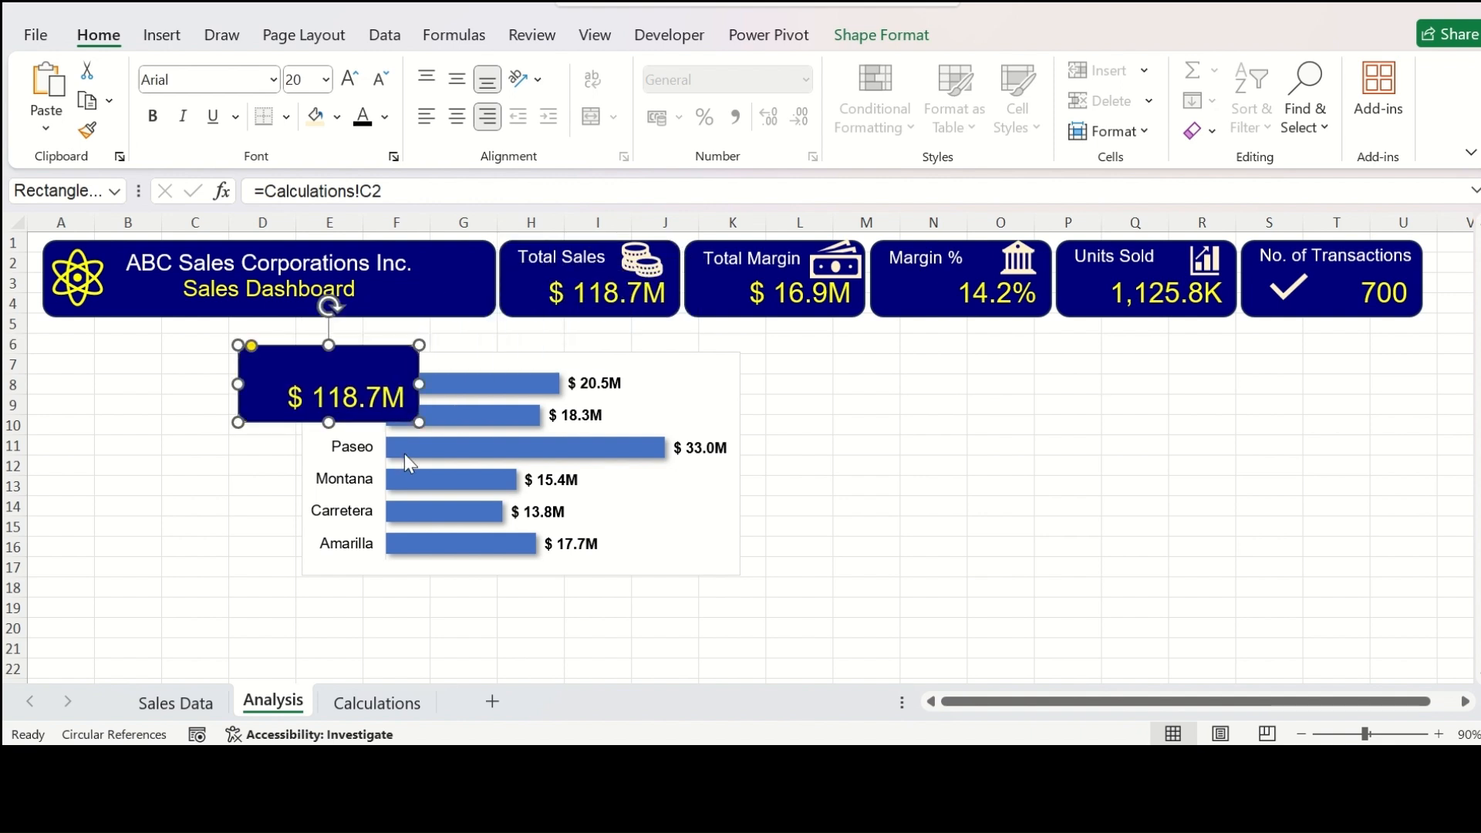
left_click(307, 397)
key("ctrl+a")
key("Delete")
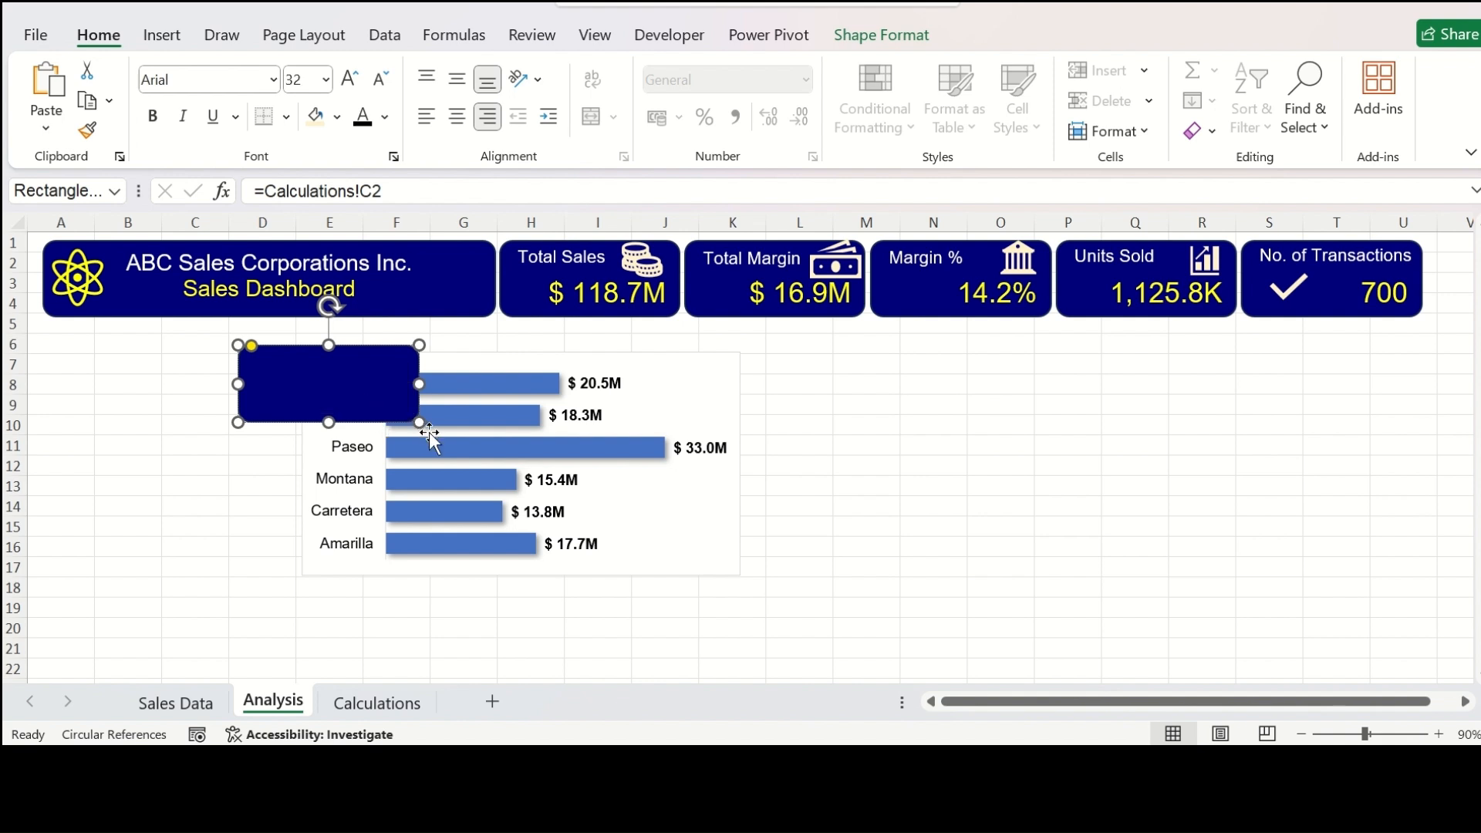
Step: Enlarge the blank rectangle to about 6.76 cm high by 13.46 cm wide around the chart and send it behind the chart
left_click_drag(420, 422, 775, 615)
left_click(1140, 99)
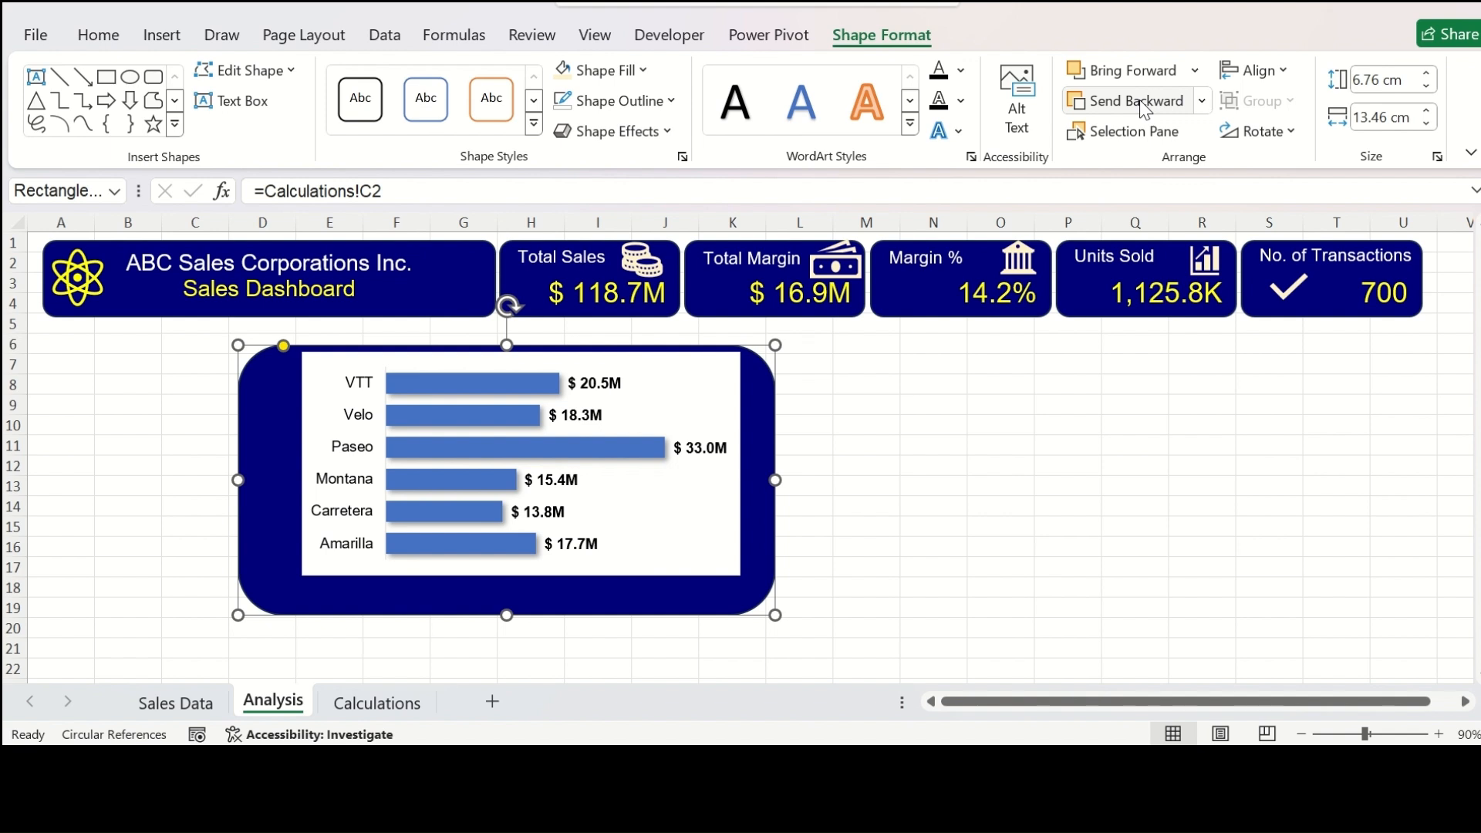
Step: Move the bar chart slightly down inside its blue frame and reduce the rounding of the frame's corners
left_click(679, 368)
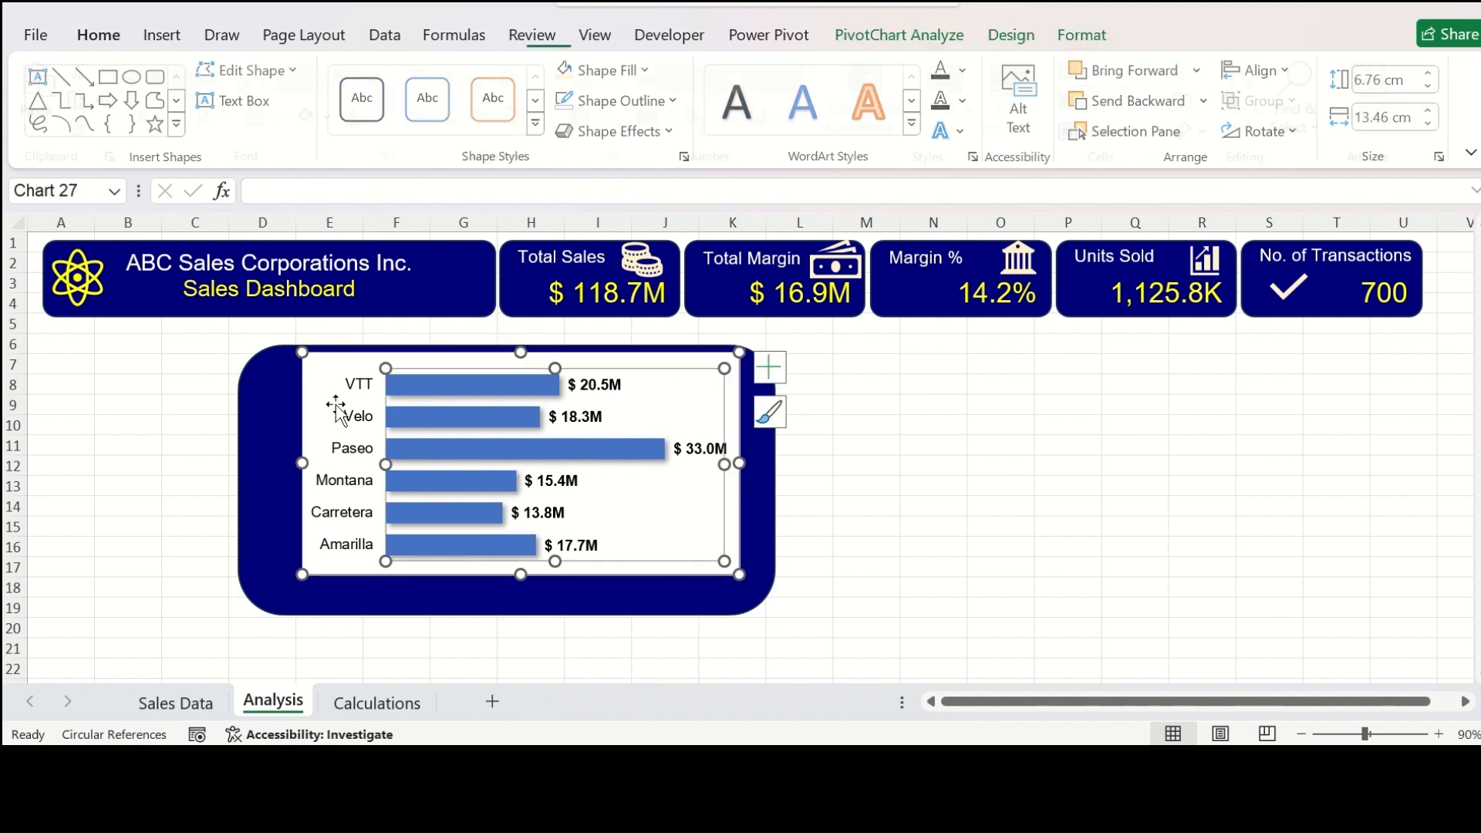
left_click_drag(318, 381, 317, 408)
left_click(258, 383)
left_click_drag(285, 353, 247, 353)
left_click(870, 523)
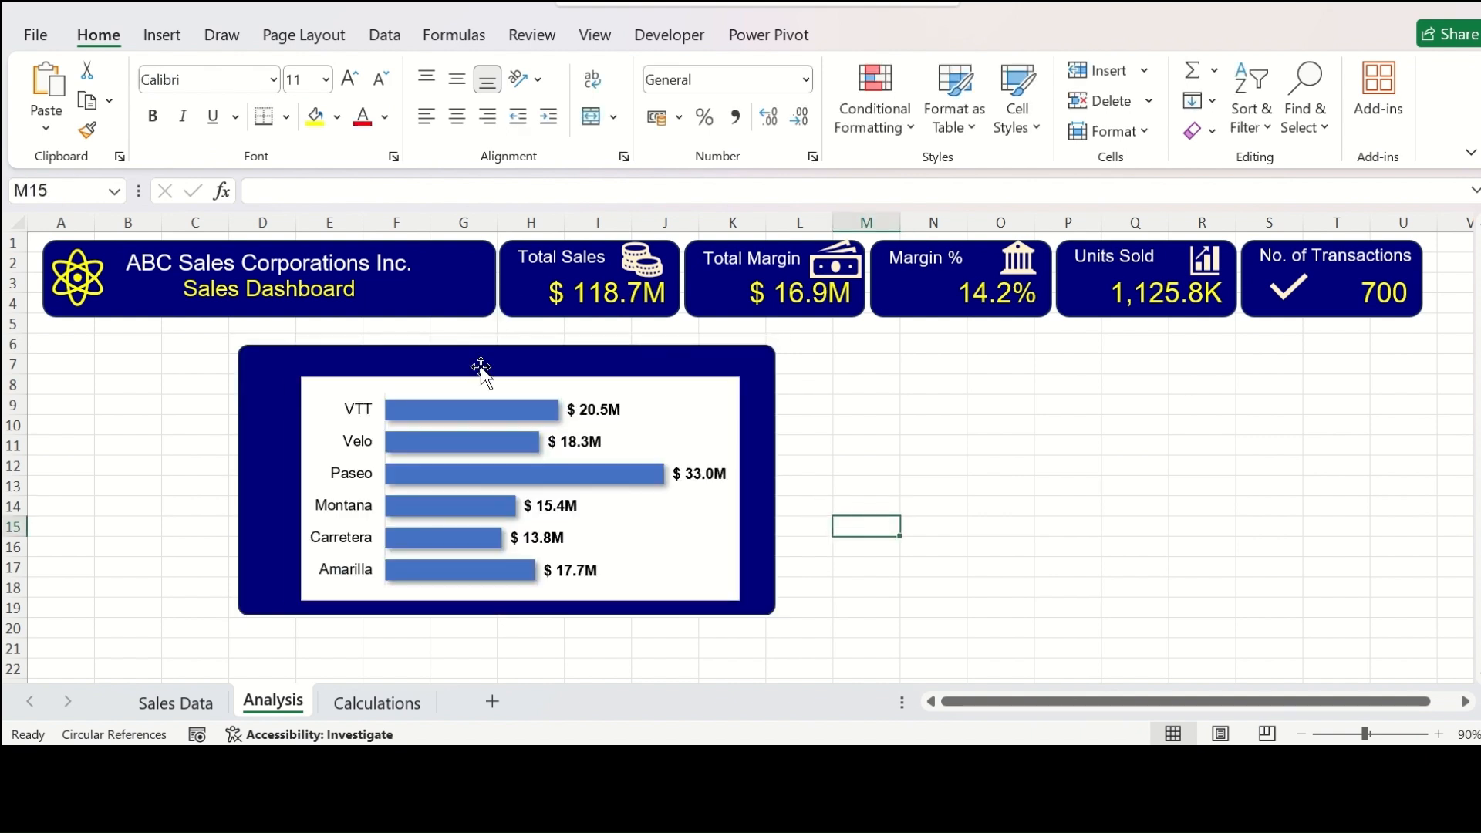
Step: Duplicate the Total Sales label text box above the bar chart and change its text to "Top Selling Products"
left_click(593, 261)
left_click(548, 269)
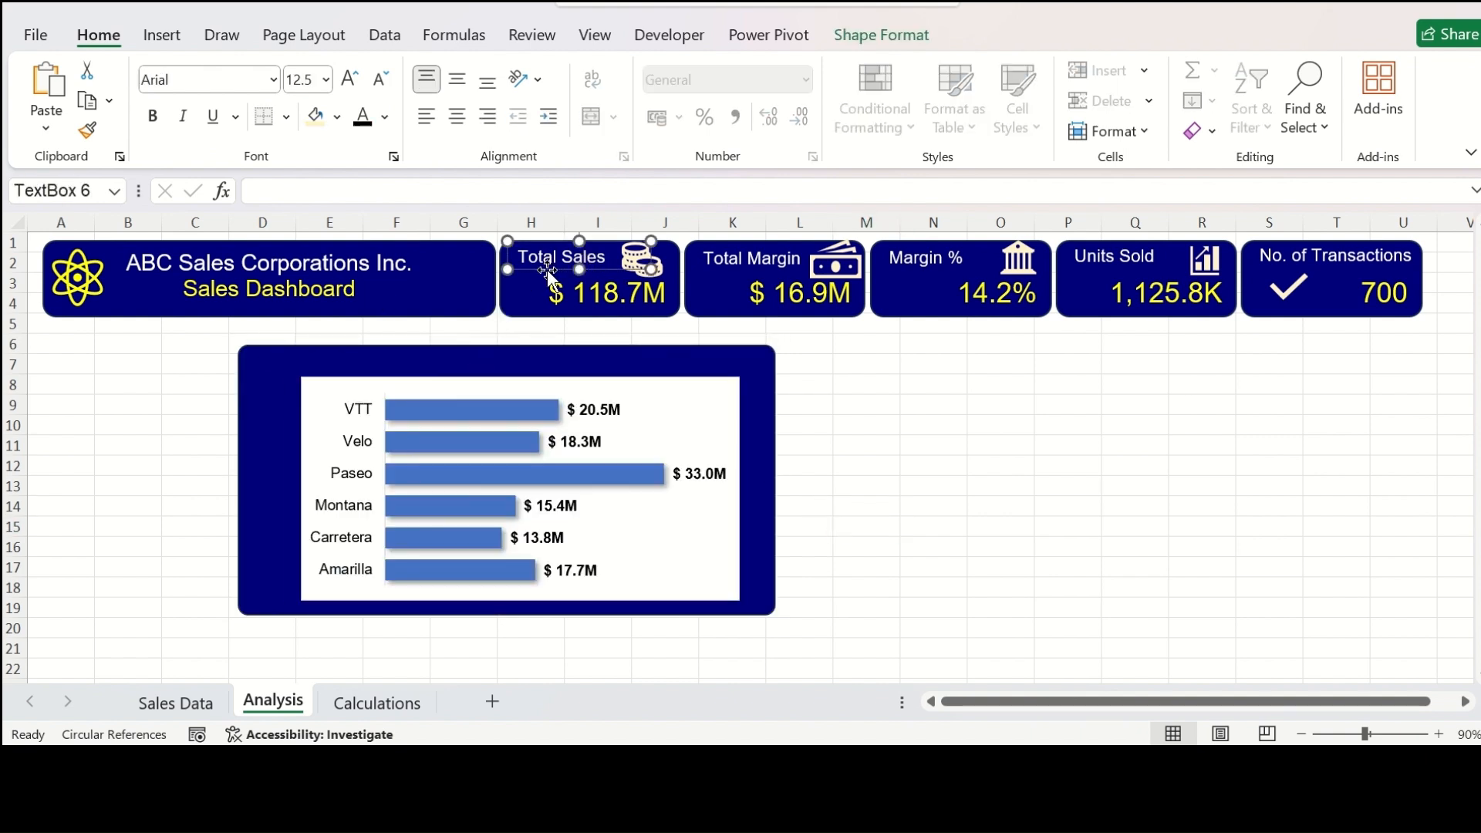
left_click_drag(547, 268, 327, 375, "ctrl")
triple_click(344, 361)
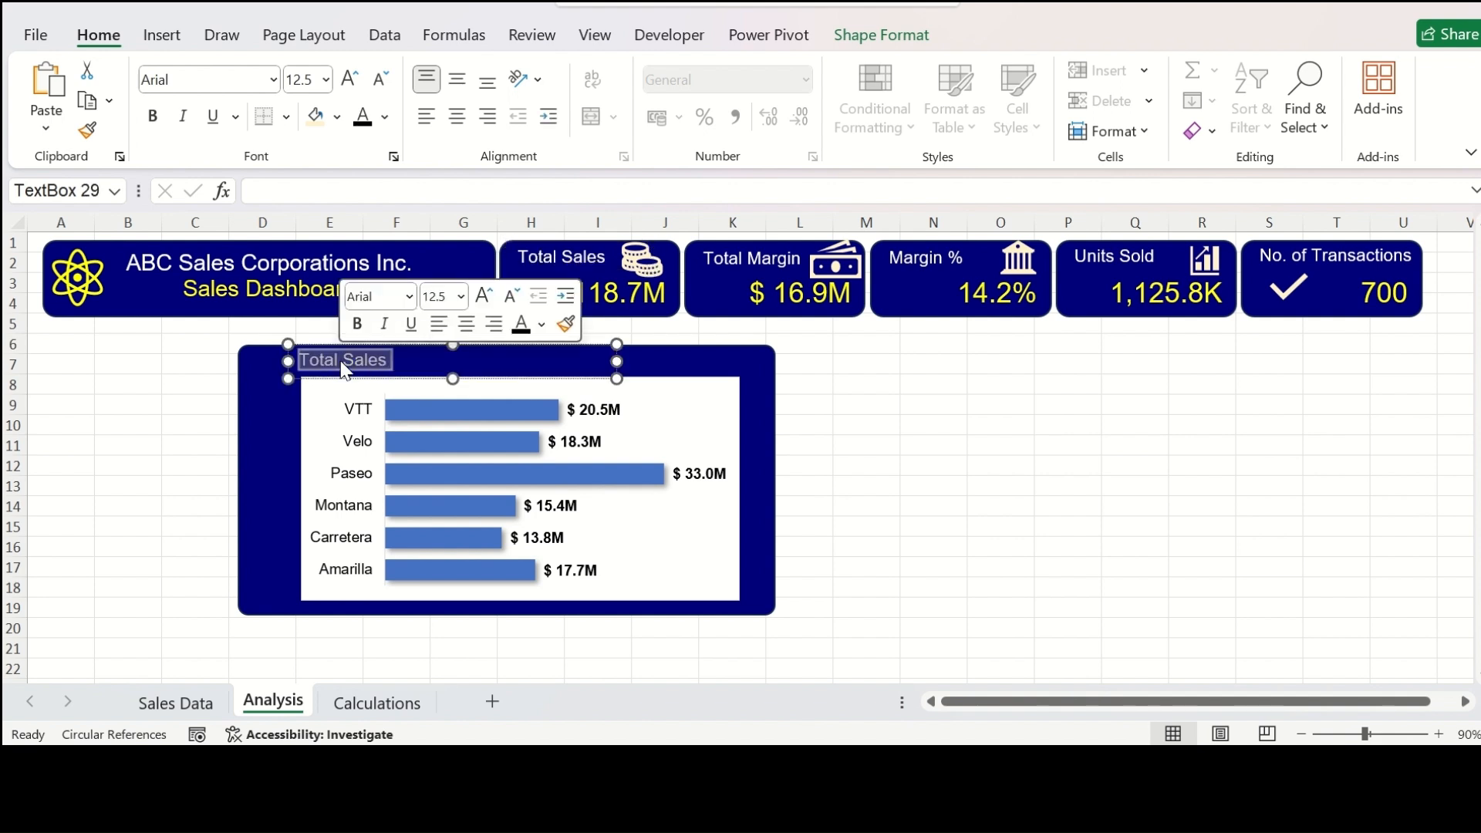
type("Top Selling Prod")
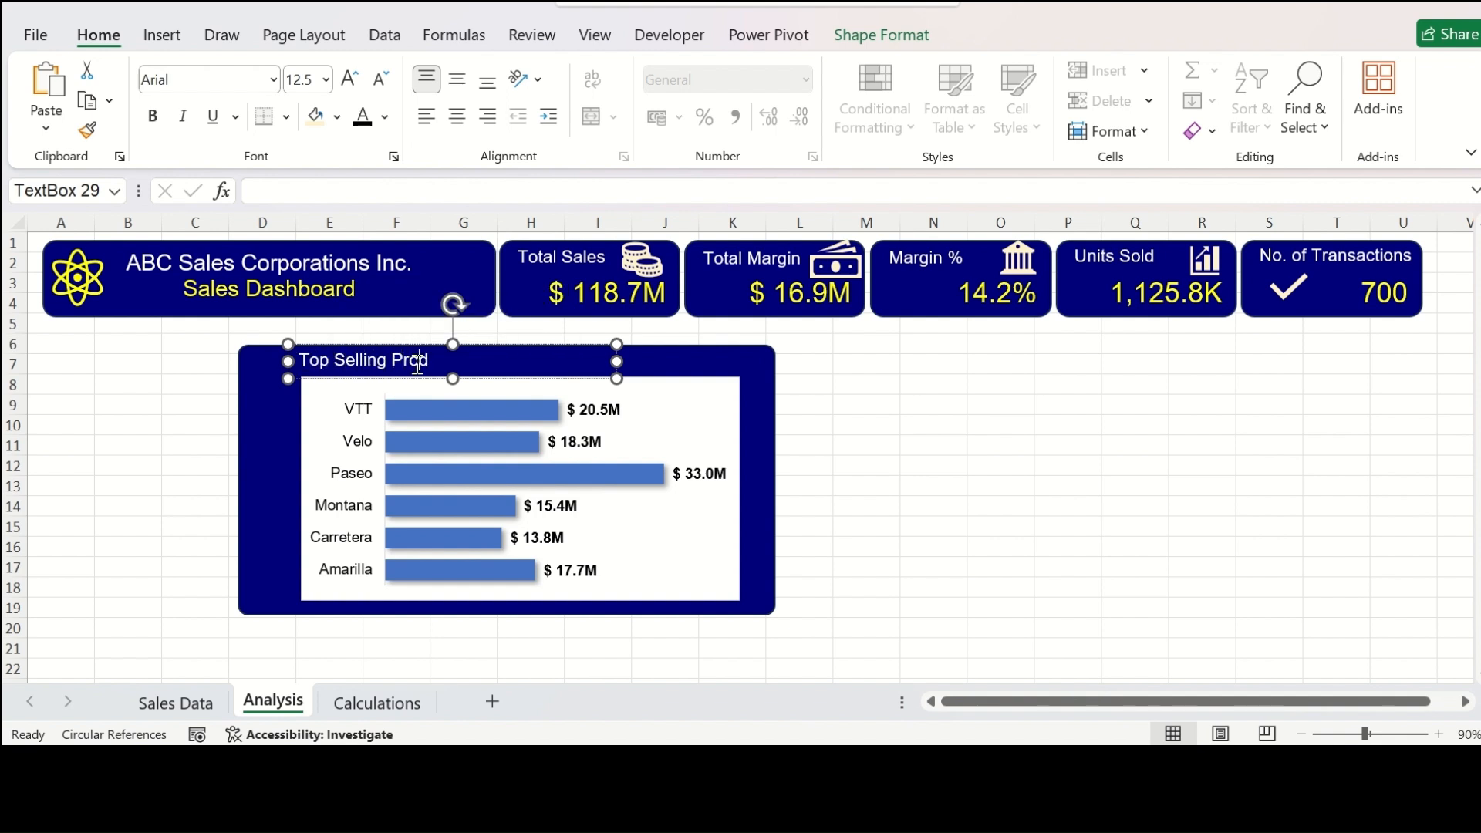
type("ucts")
Step: Enlarge the "Top Selling Products" title font by two sizes and lower the chart's upper edge slightly to make room for it
key("ctrl+a")
left_click(351, 79)
left_click(351, 79)
left_click(521, 385)
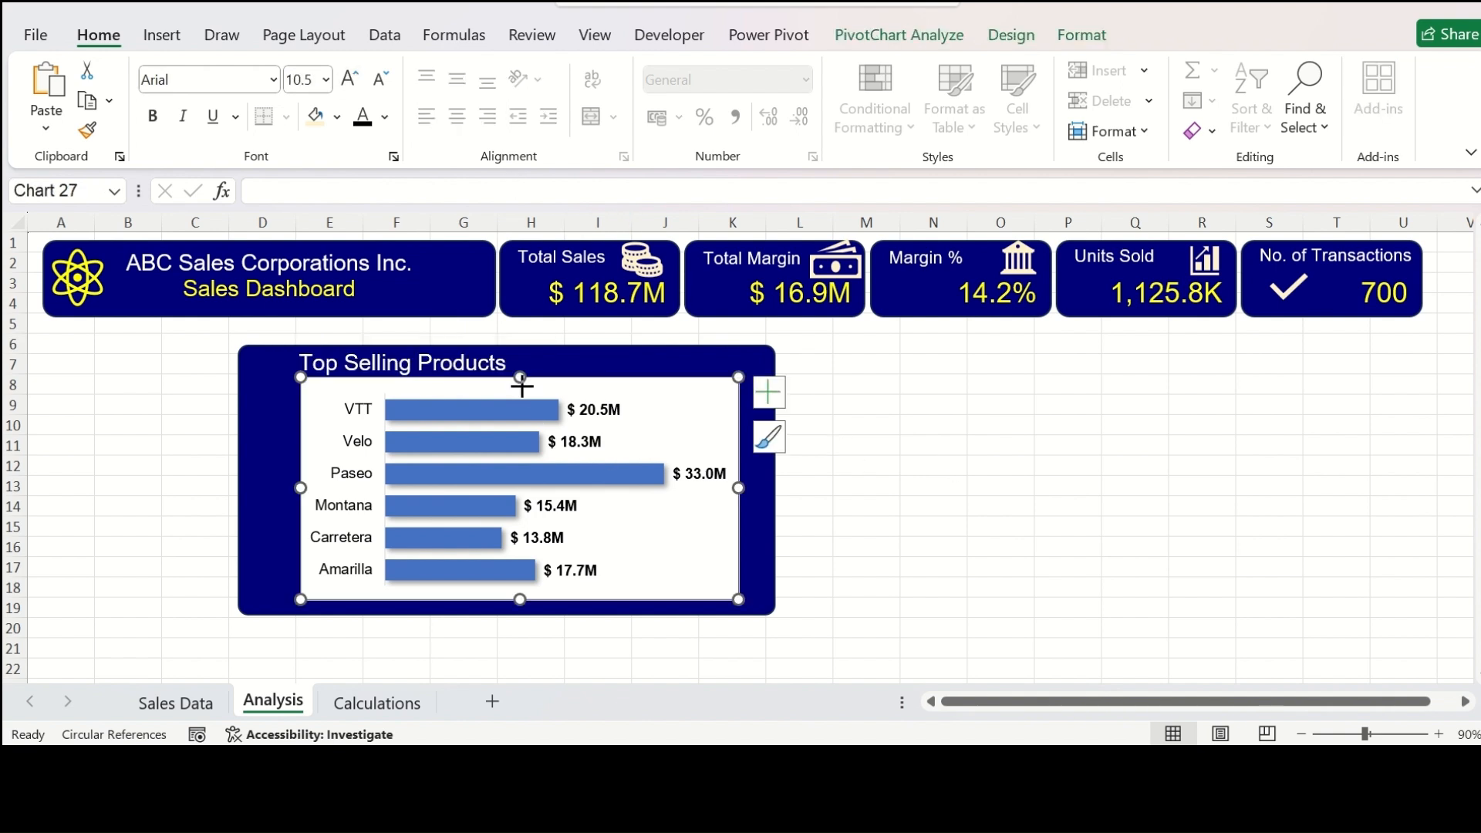
left_click_drag(522, 384, 521, 392)
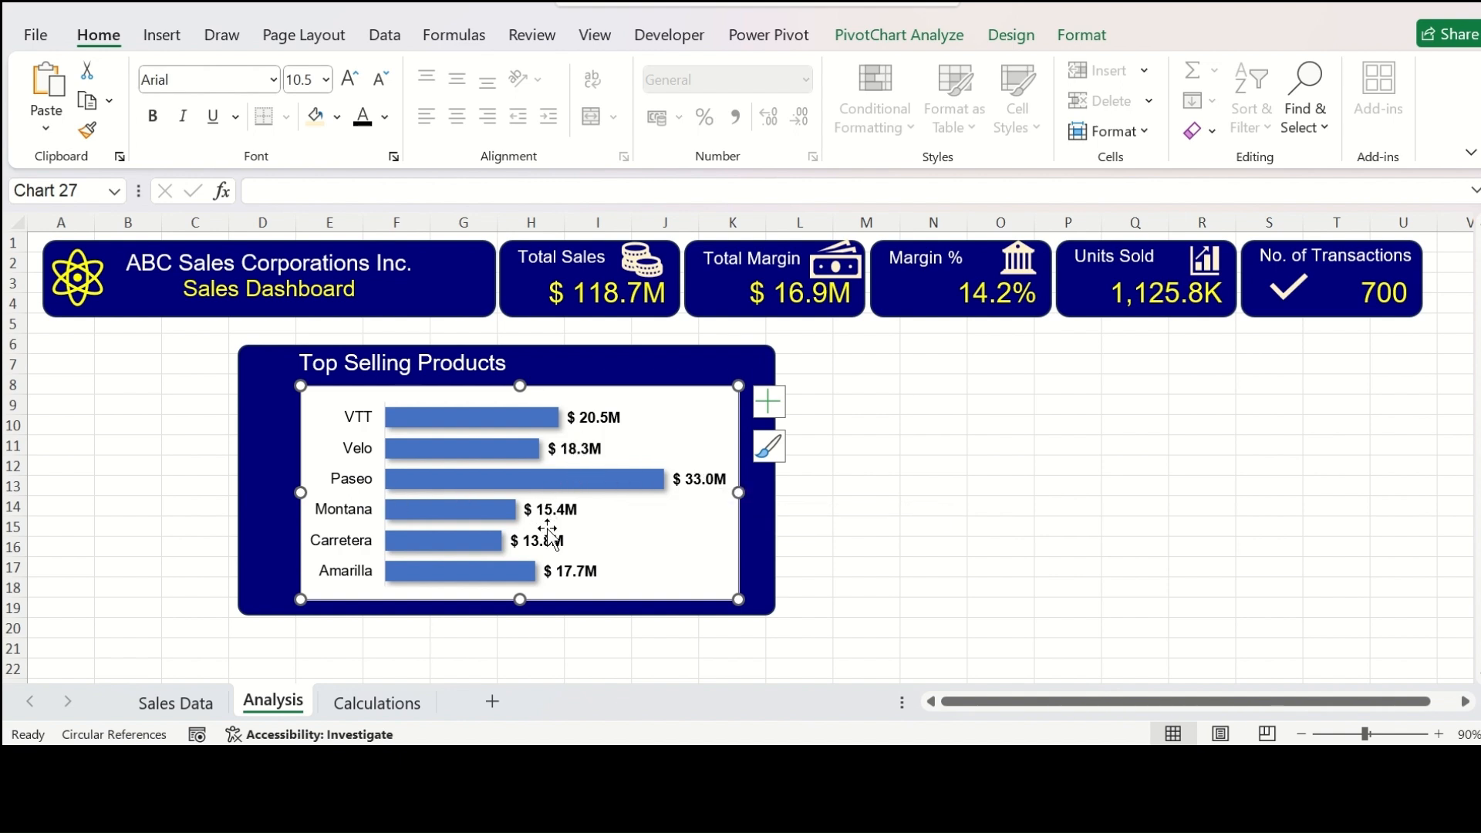
Step: Sort the product bars of the Top Selling Products chart by sales amount
left_click(699, 478)
left_click(478, 452)
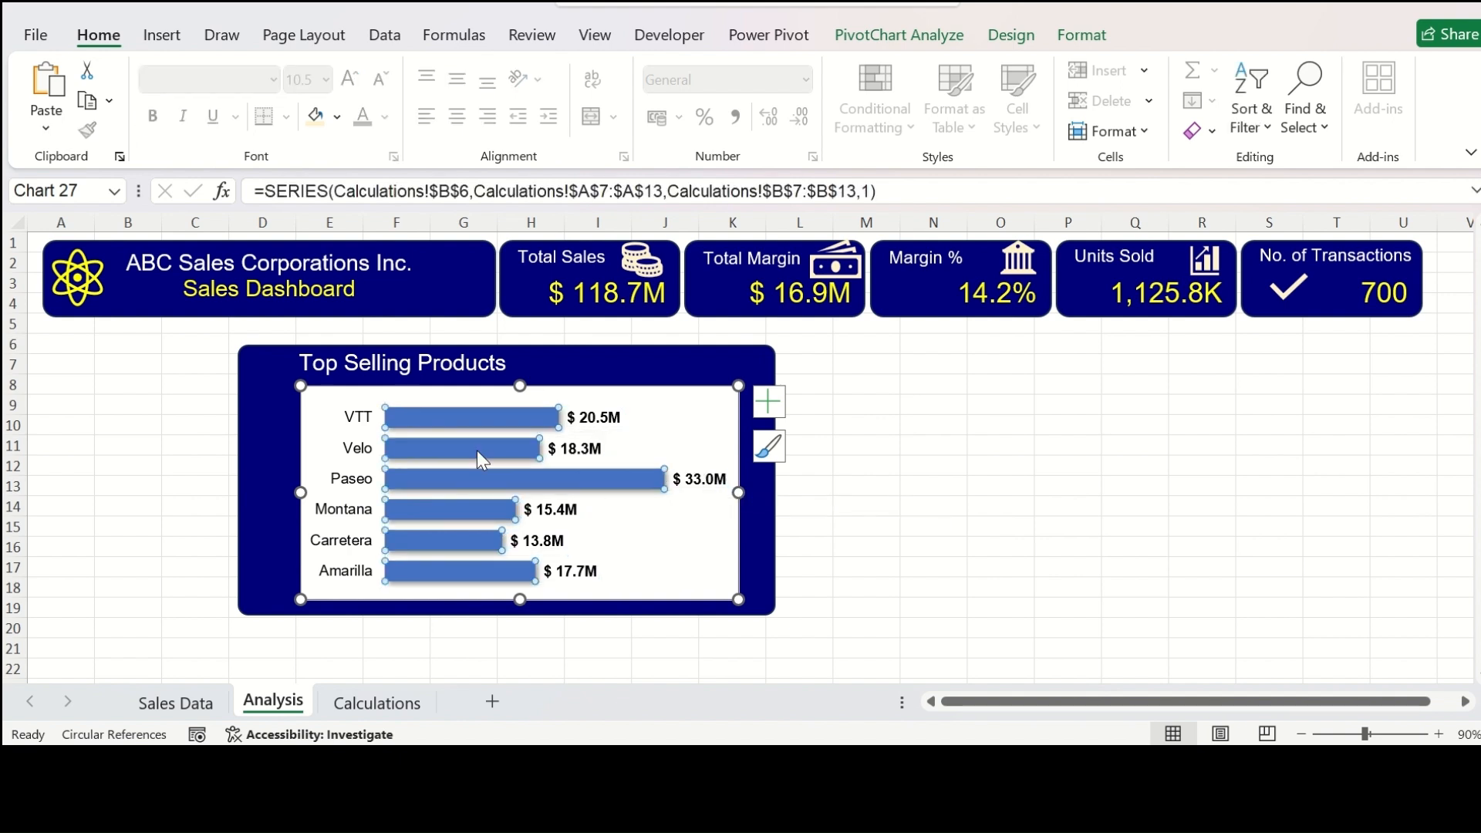
left_click(384, 35)
left_click(669, 90)
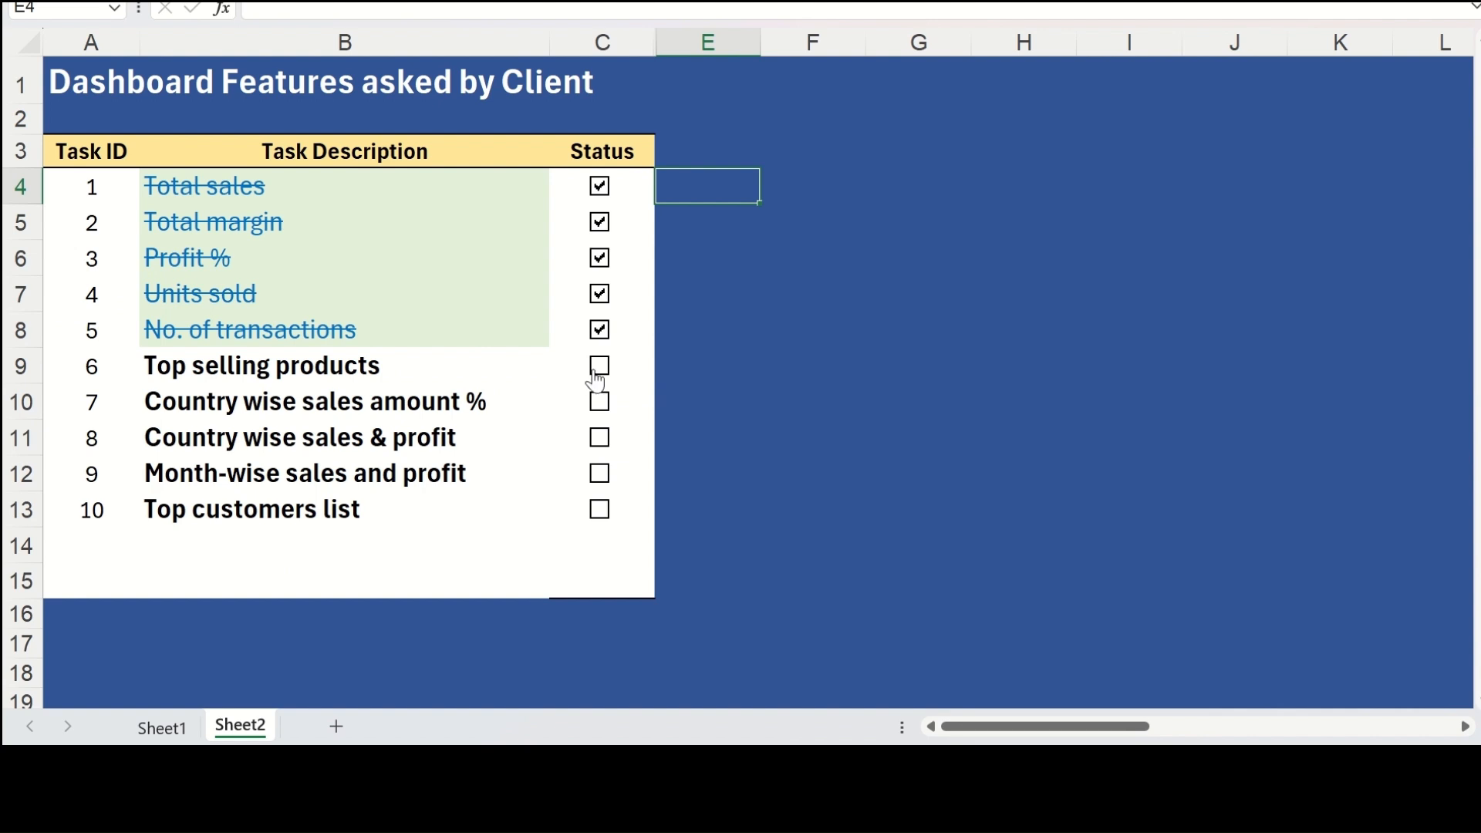
Step: Mark the Top selling products task as done in the client's feature checklist
left_click(600, 368)
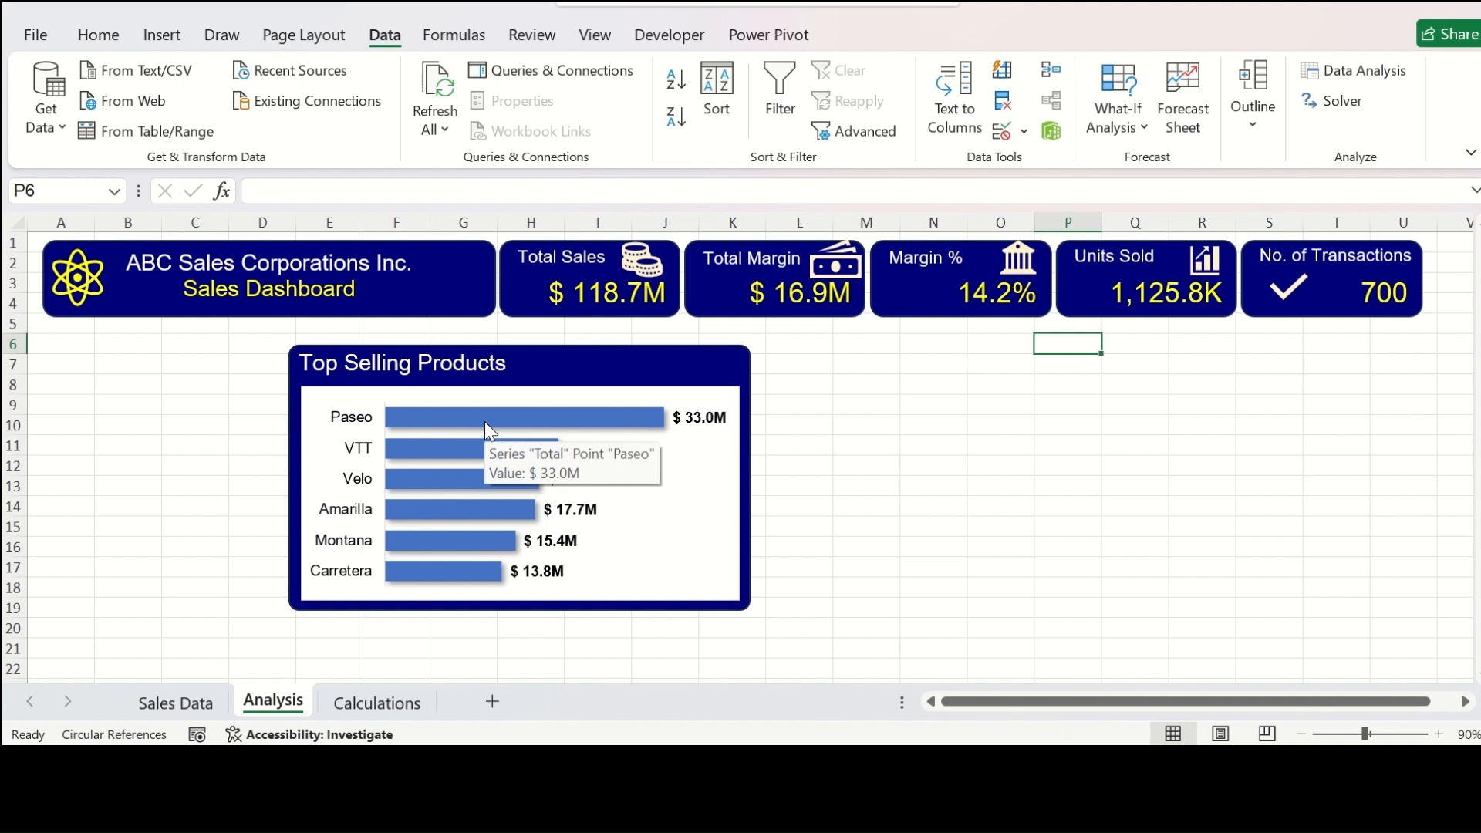
Step: Insert a PivotTable in cell A18 of the Calculations sheet, using the whole Sales Data table (Table3) as its source
left_click(376, 706)
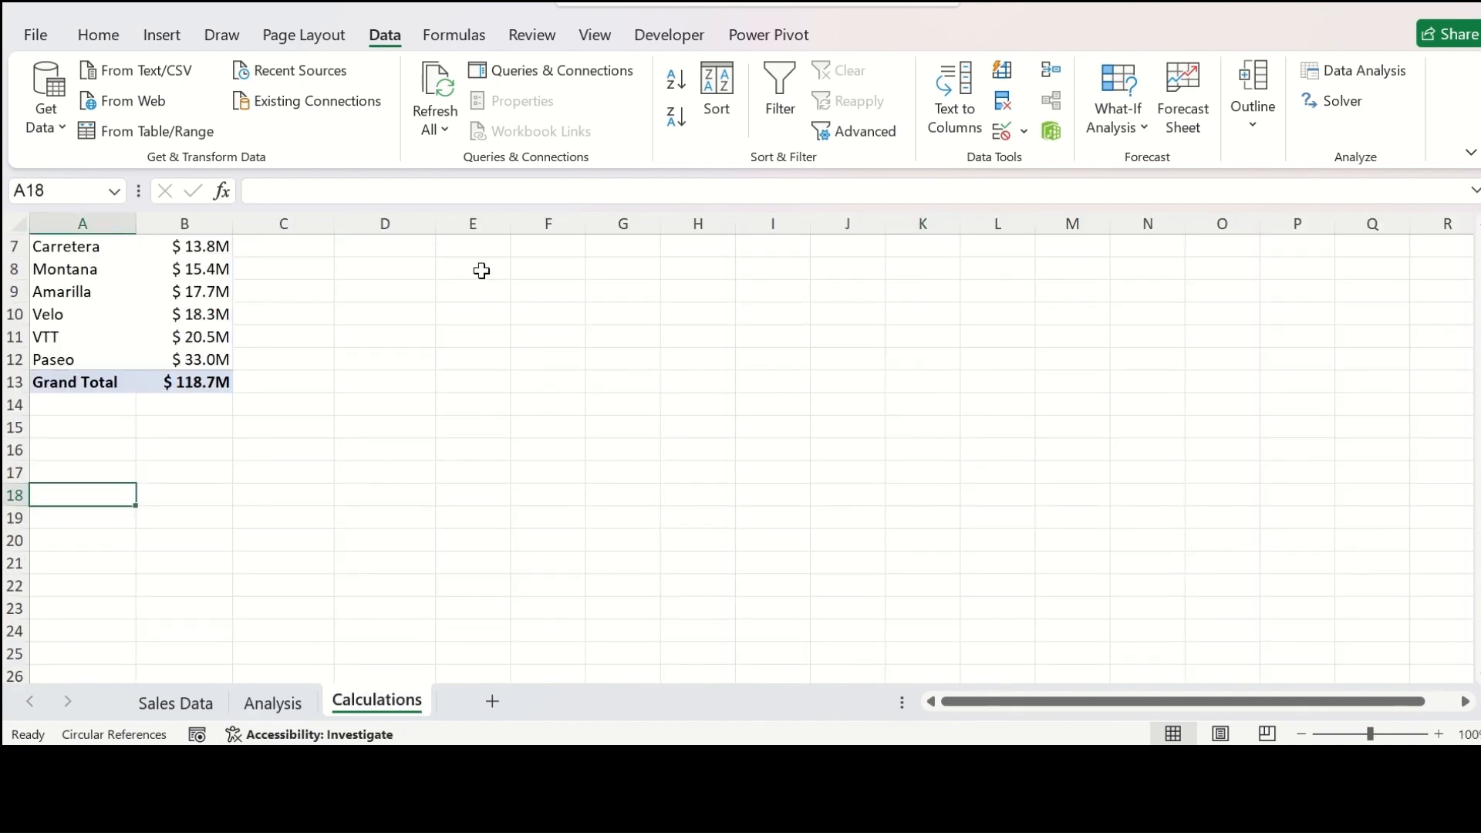
scroll(482, 271, "down", 2)
left_click(163, 40)
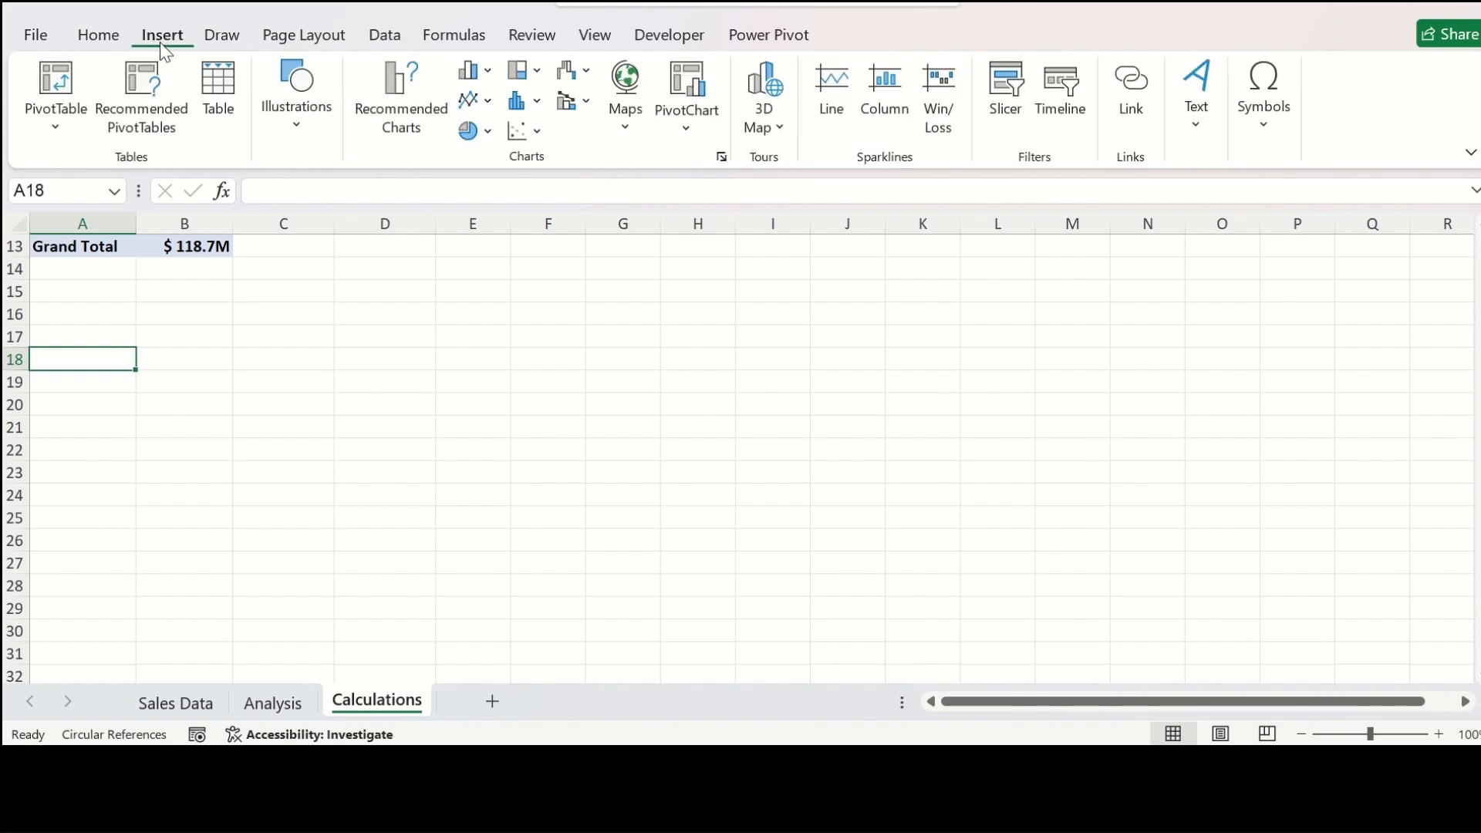
left_click(68, 77)
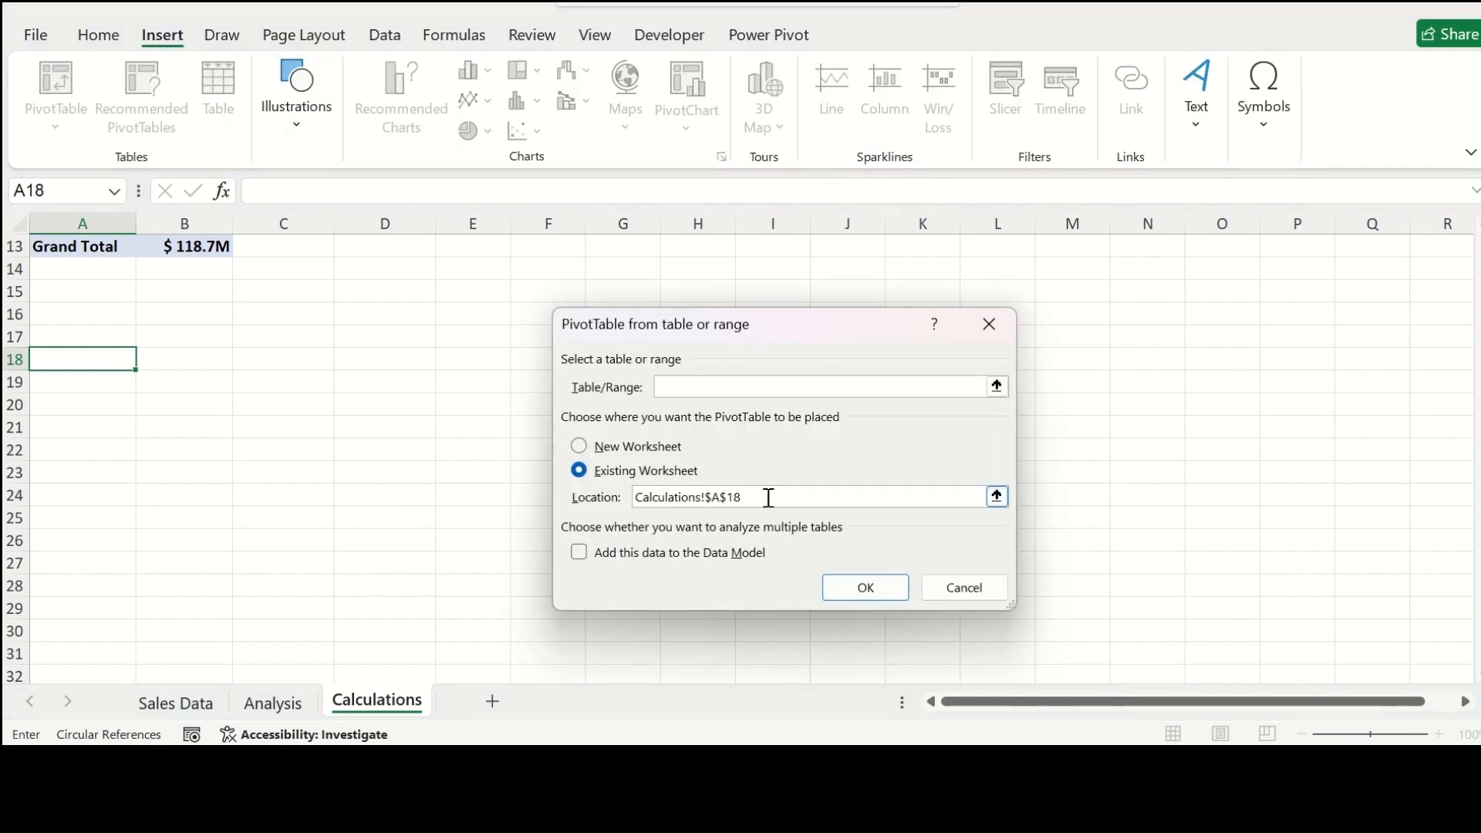
left_click(998, 386)
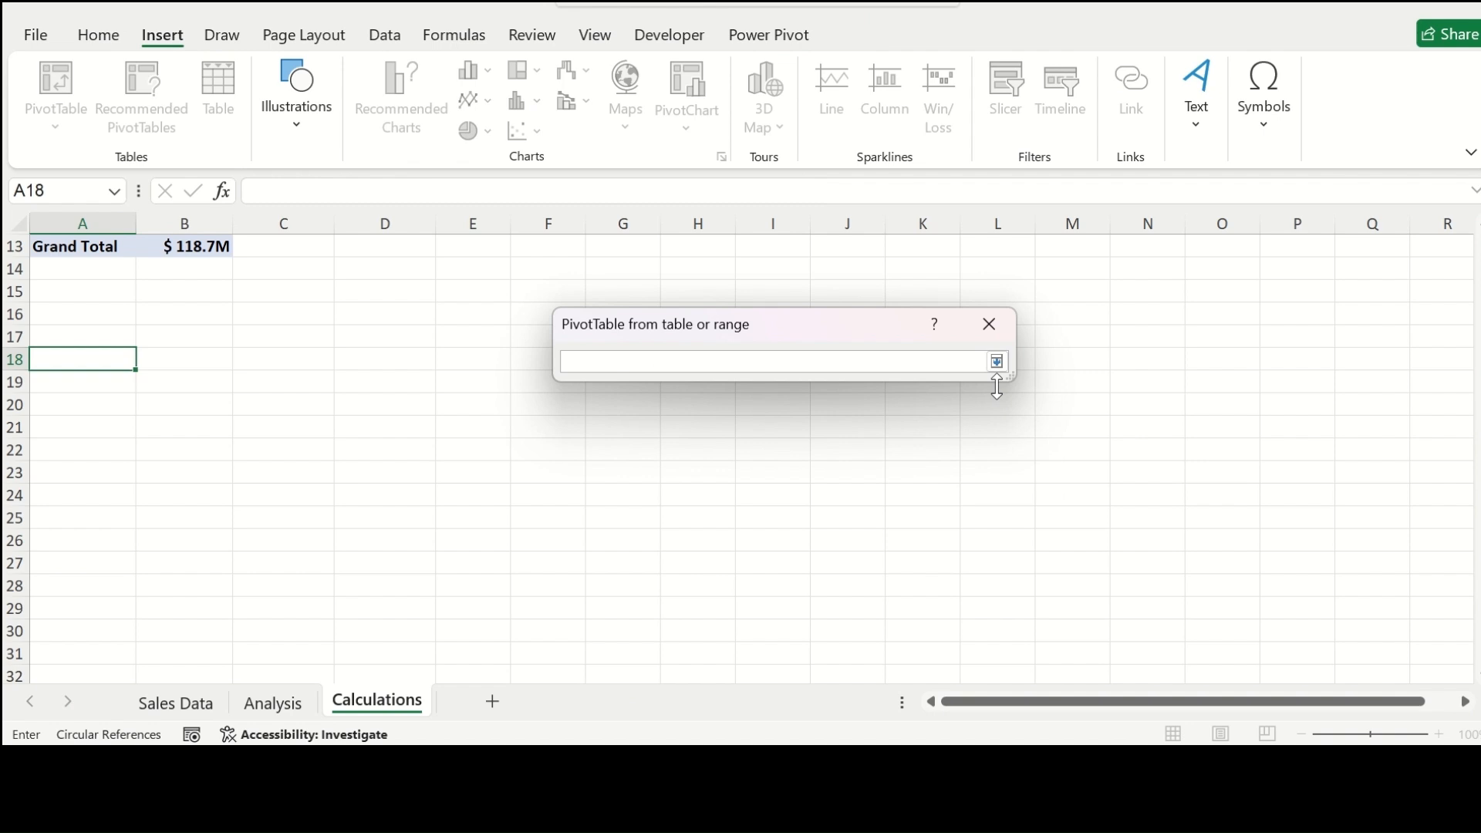
left_click(176, 702)
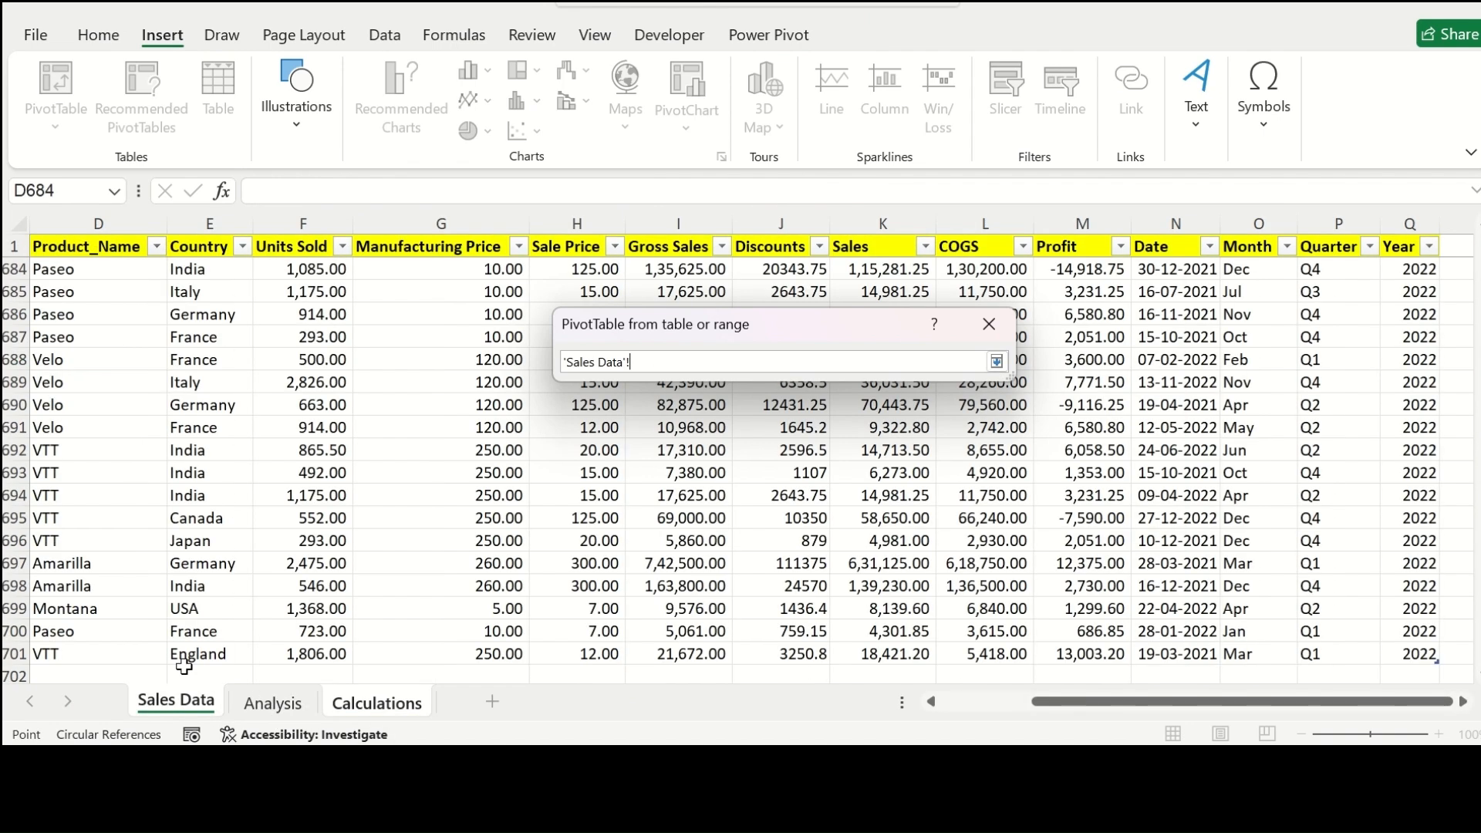
left_click(108, 250)
key("ctrl+a")
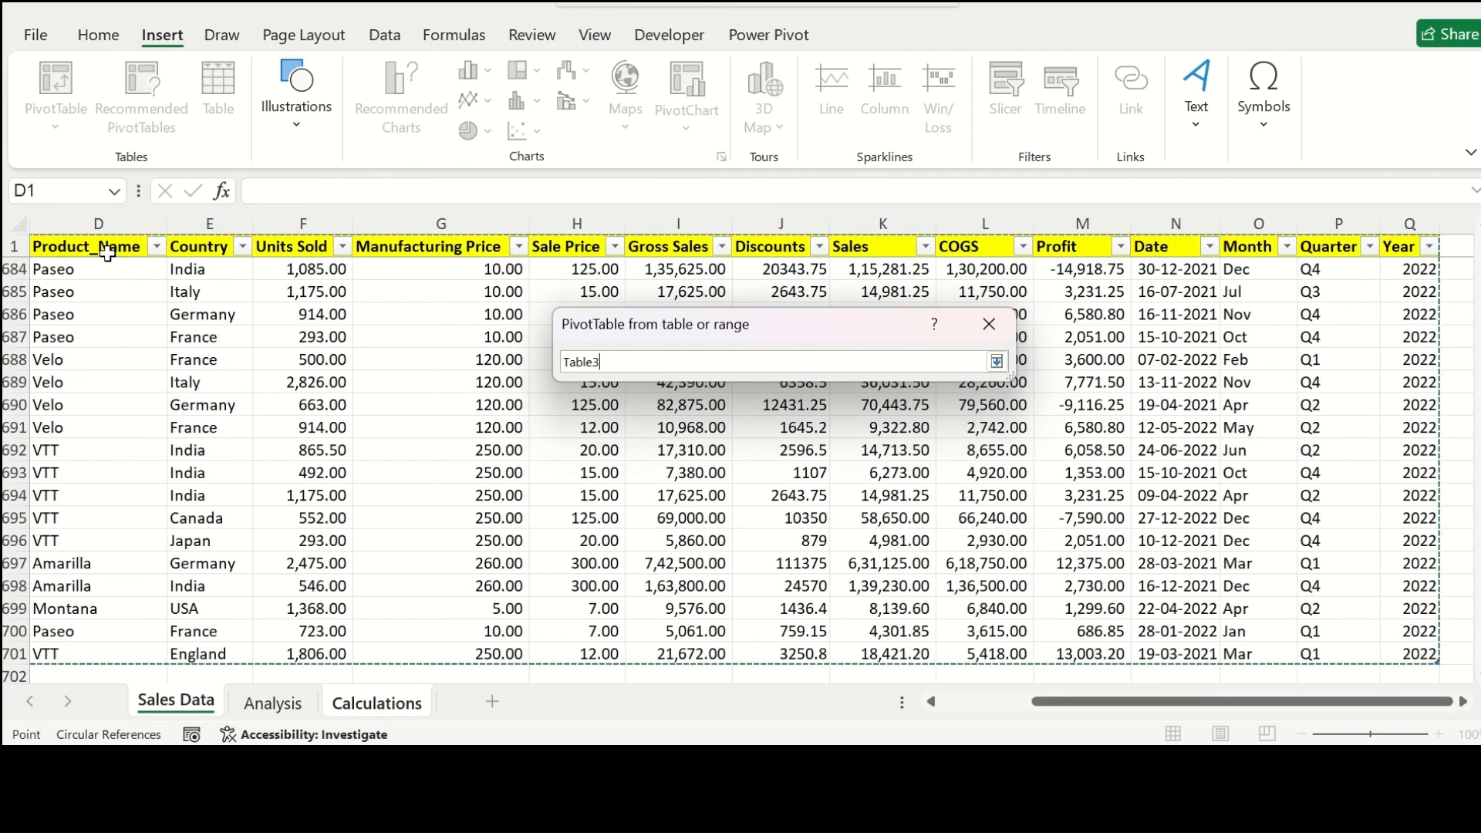
key("Return")
key("Return")
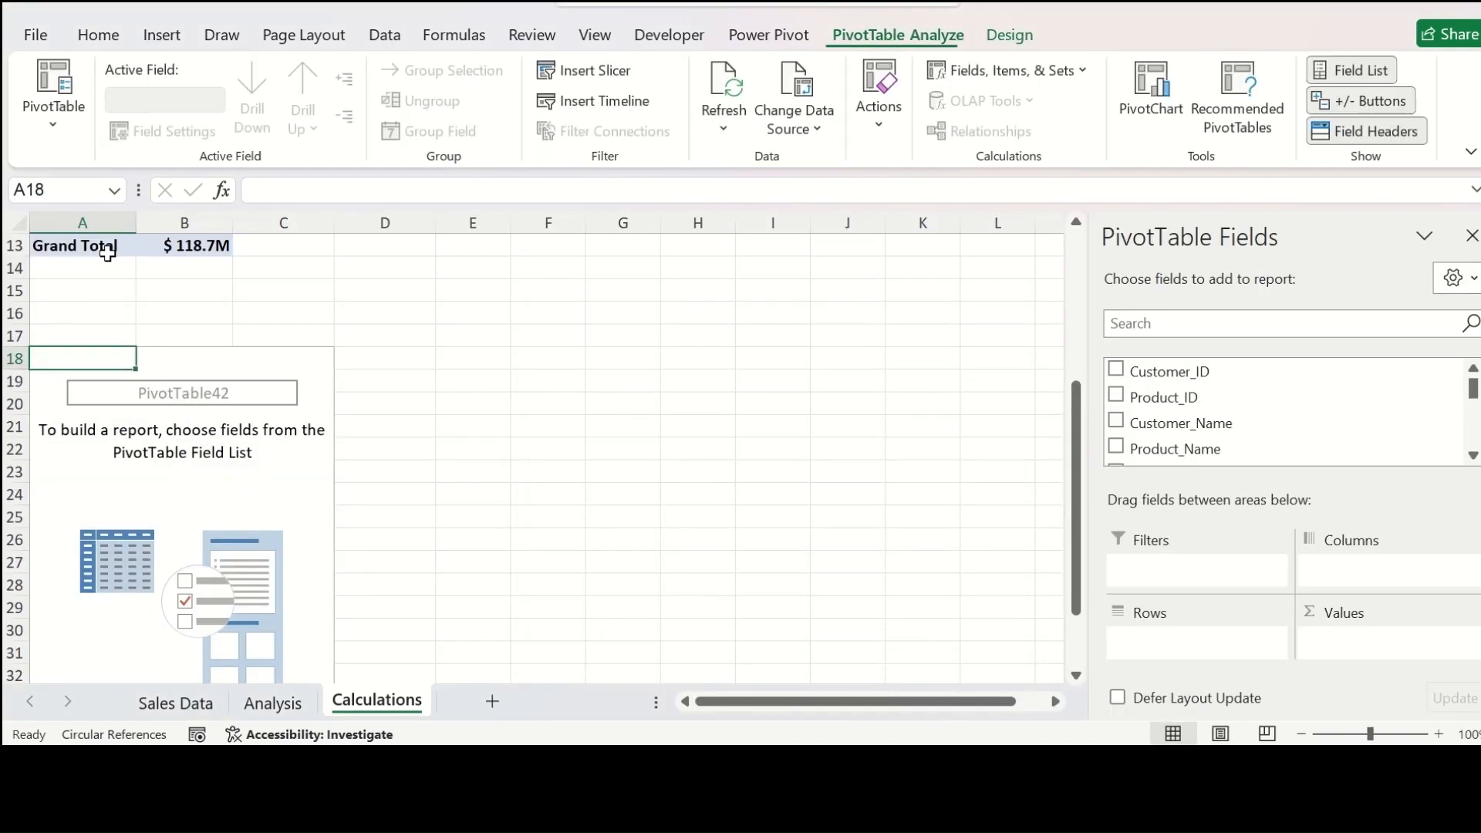
Step: Build the new PivotTable with Country as rows and the sum of Sales as values
mouse_move(1475, 390)
left_mouse_down()
mouse_move(1475, 447)
mouse_move(1475, 399)
left_mouse_up()
left_click(1116, 425)
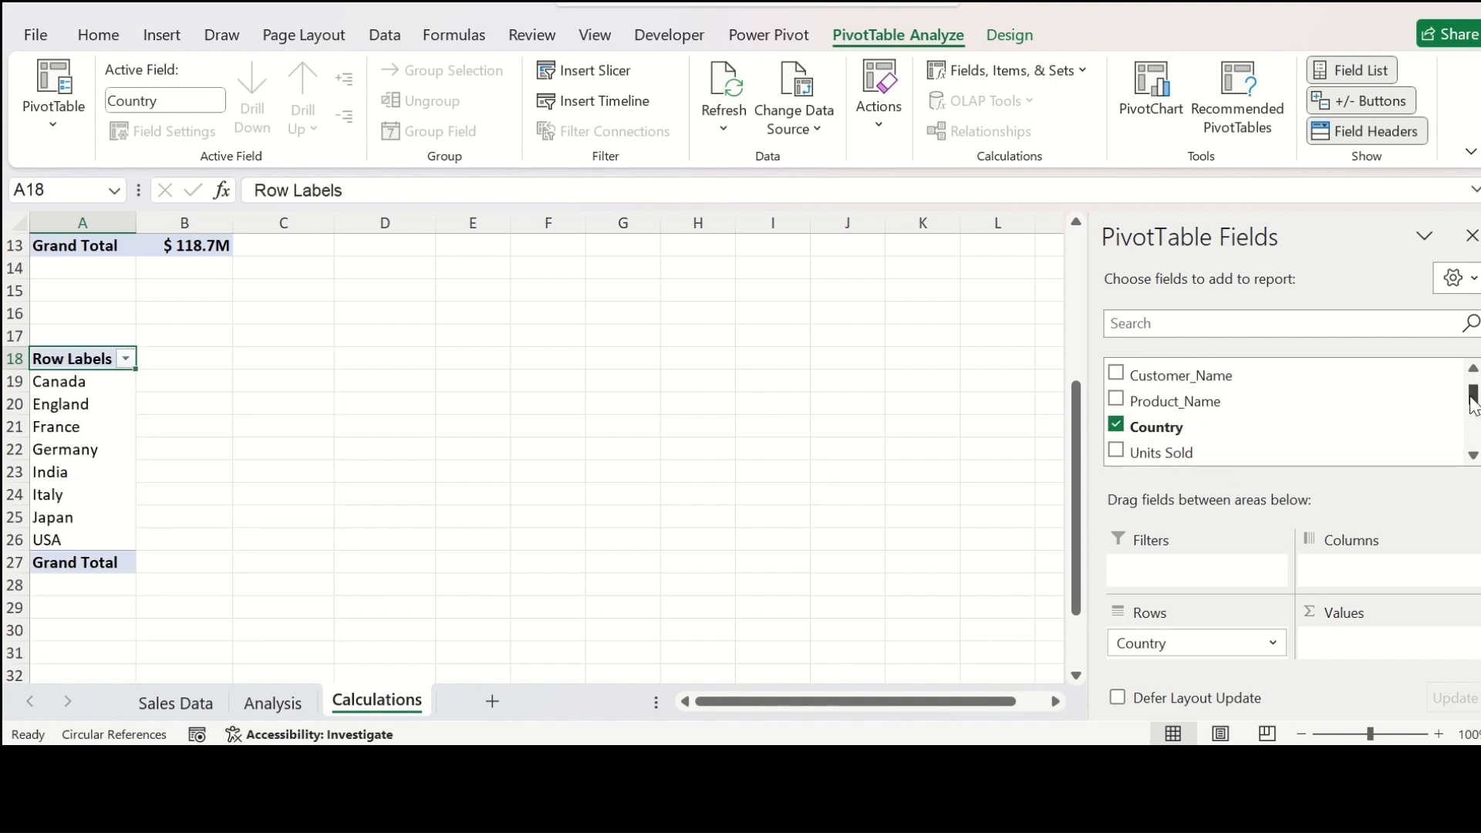
scroll(1116, 432, "down", 2)
left_click(1117, 426)
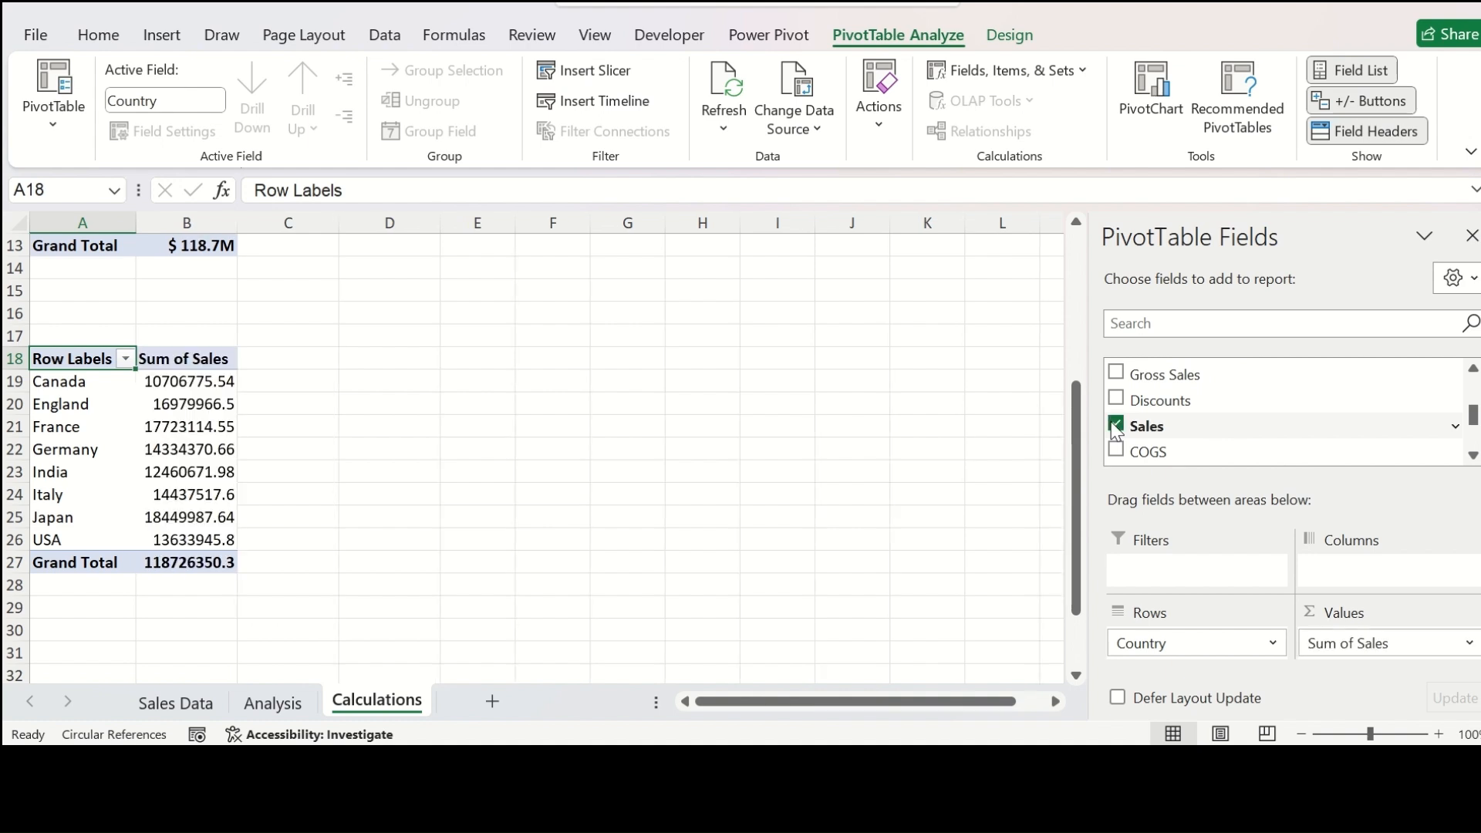
Step: Set the Sum of Sales value field to show values as % of Grand Total
left_click(1422, 648)
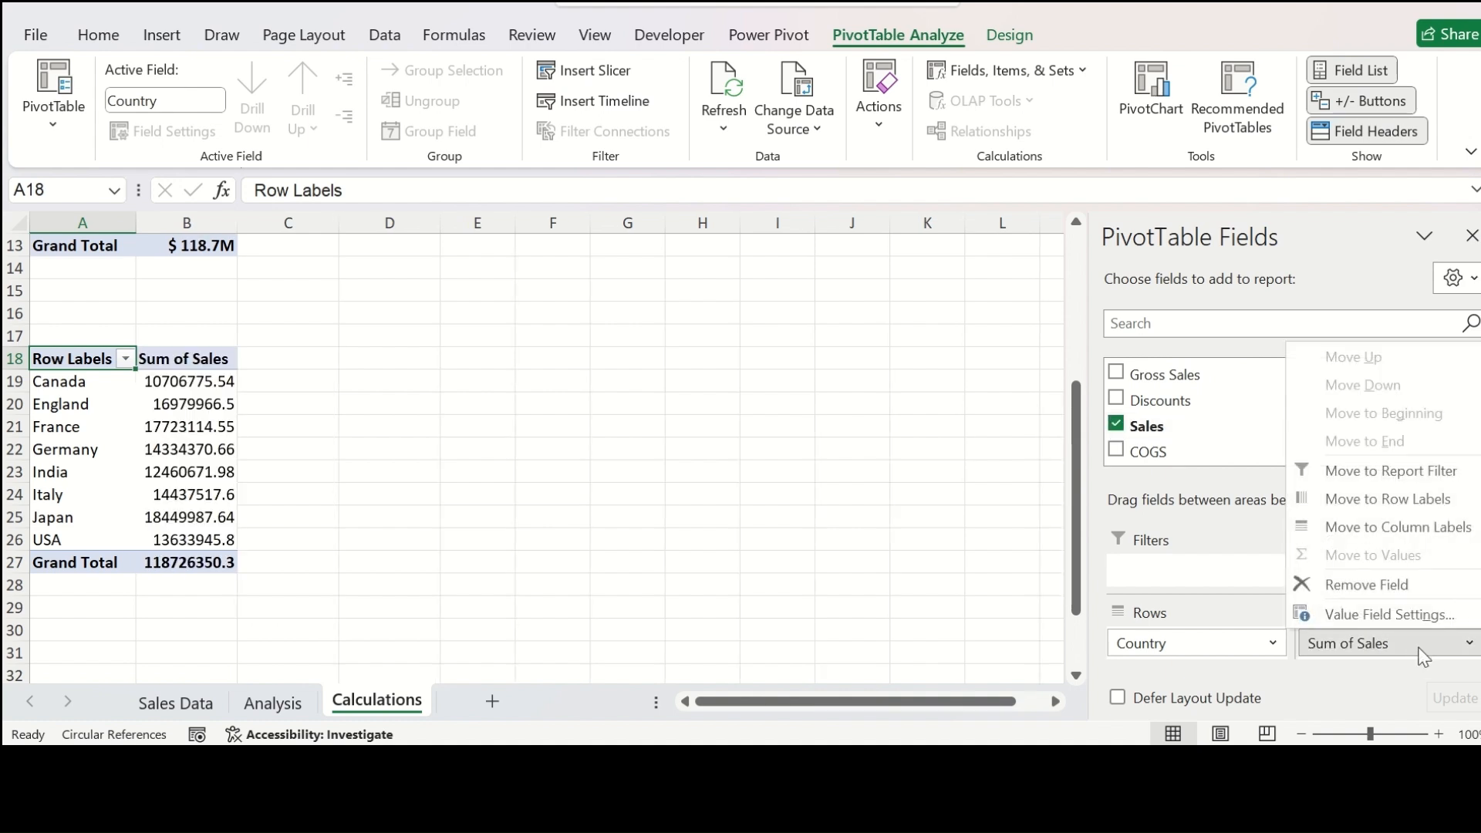
left_click(1414, 611)
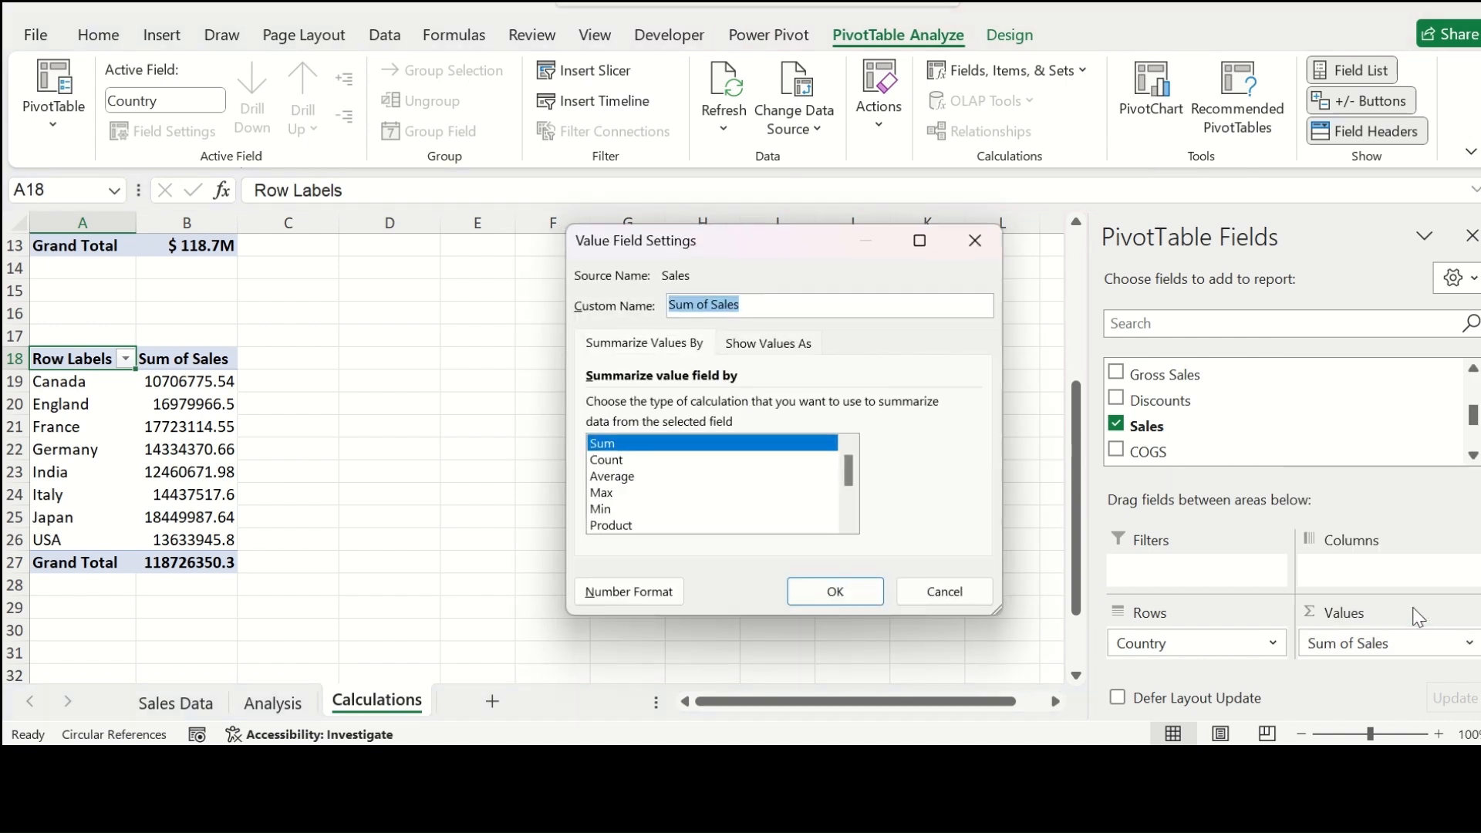
scroll(739, 509, "down", 2)
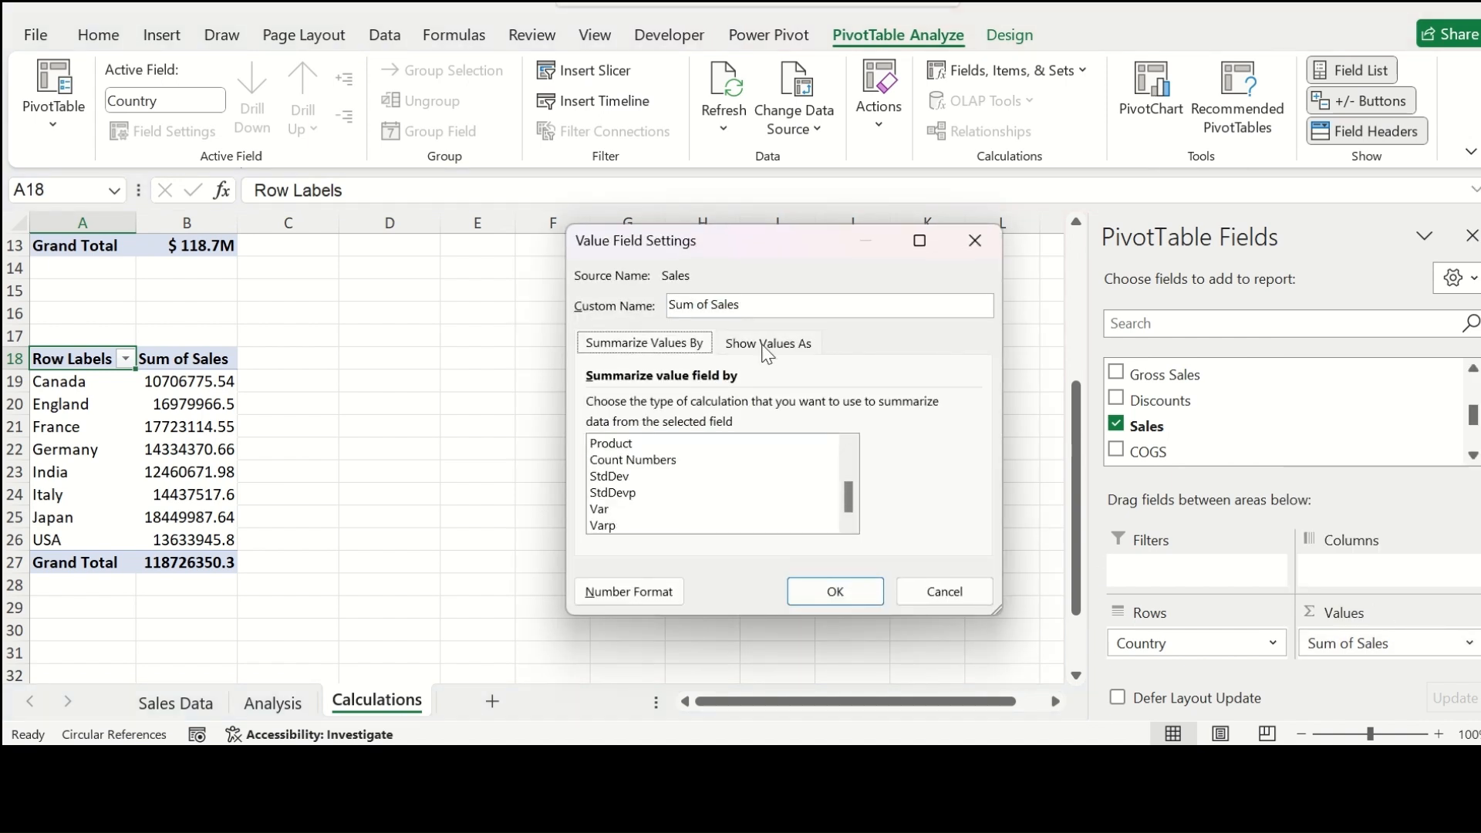
left_click(767, 345)
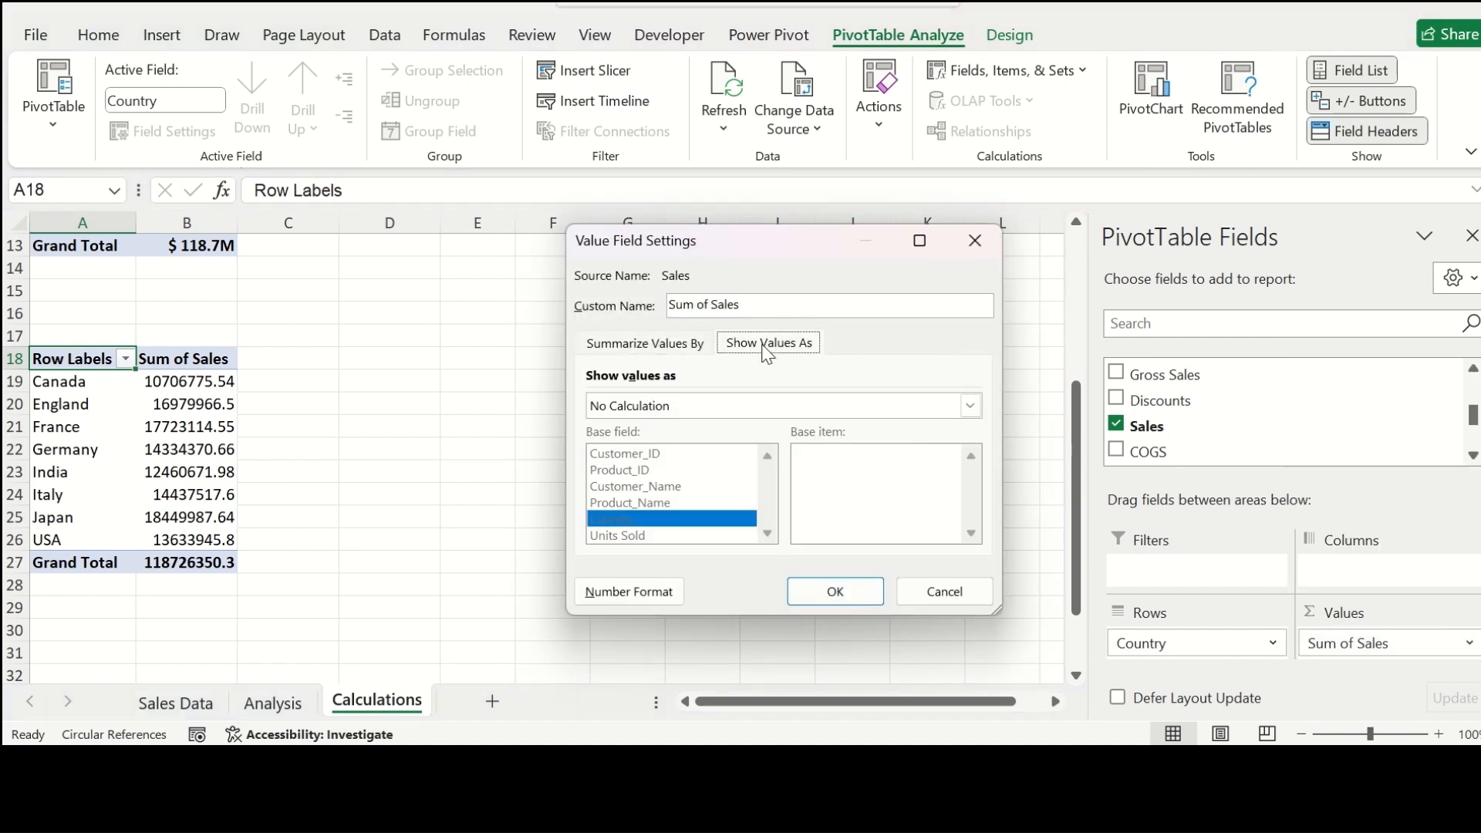
left_click(710, 412)
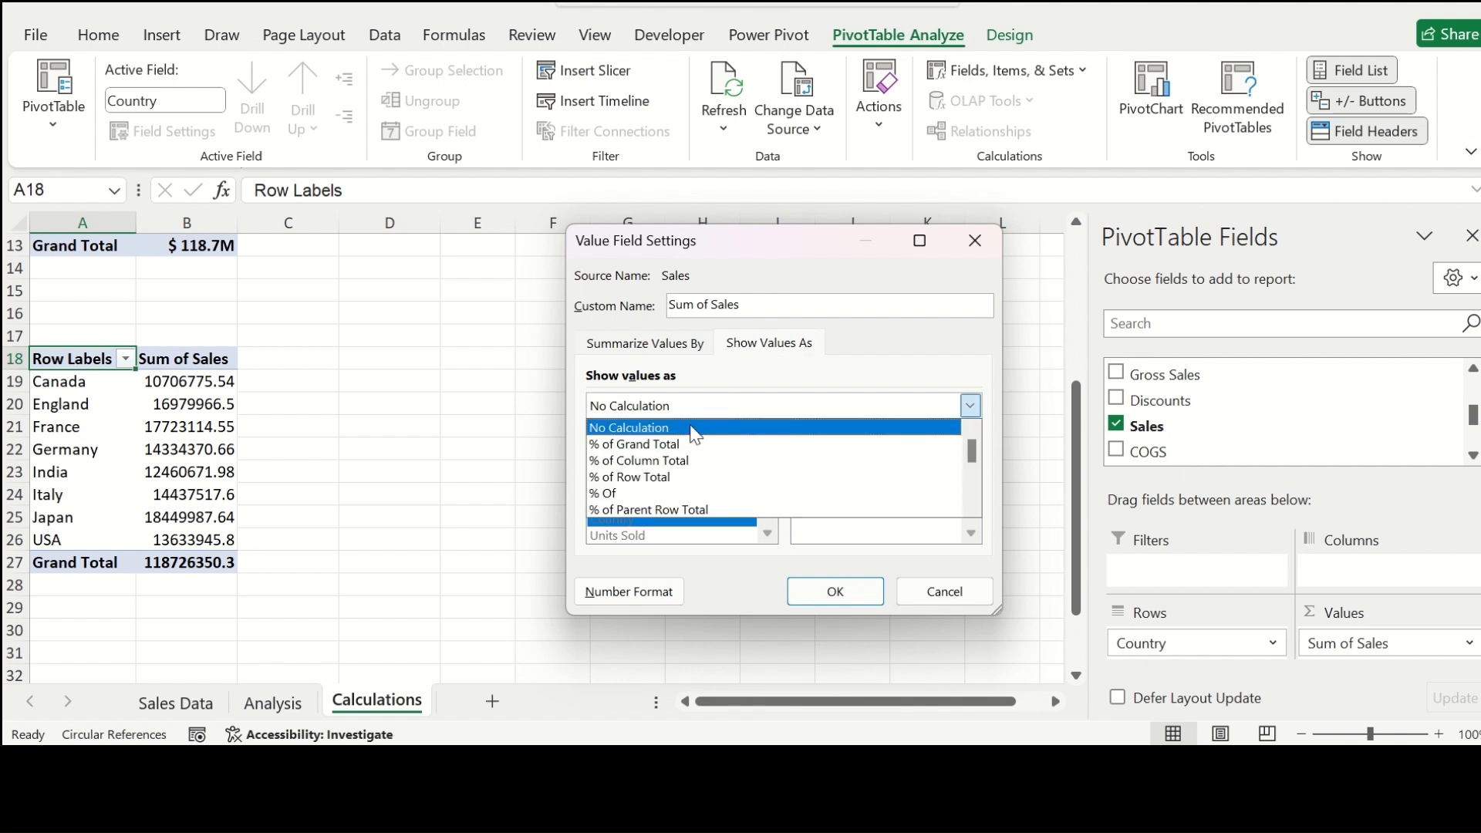
left_click(683, 448)
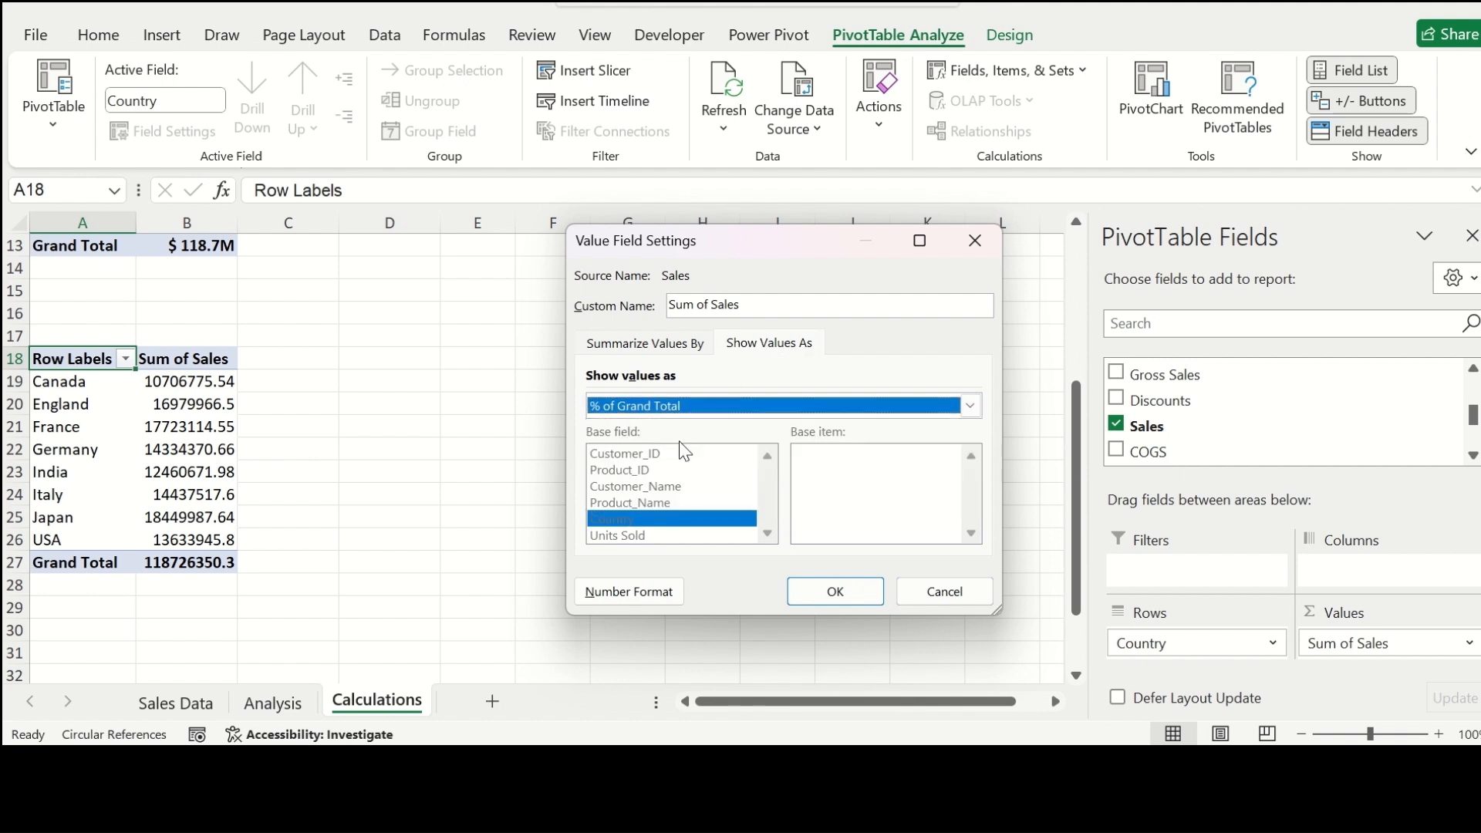
left_click(809, 591)
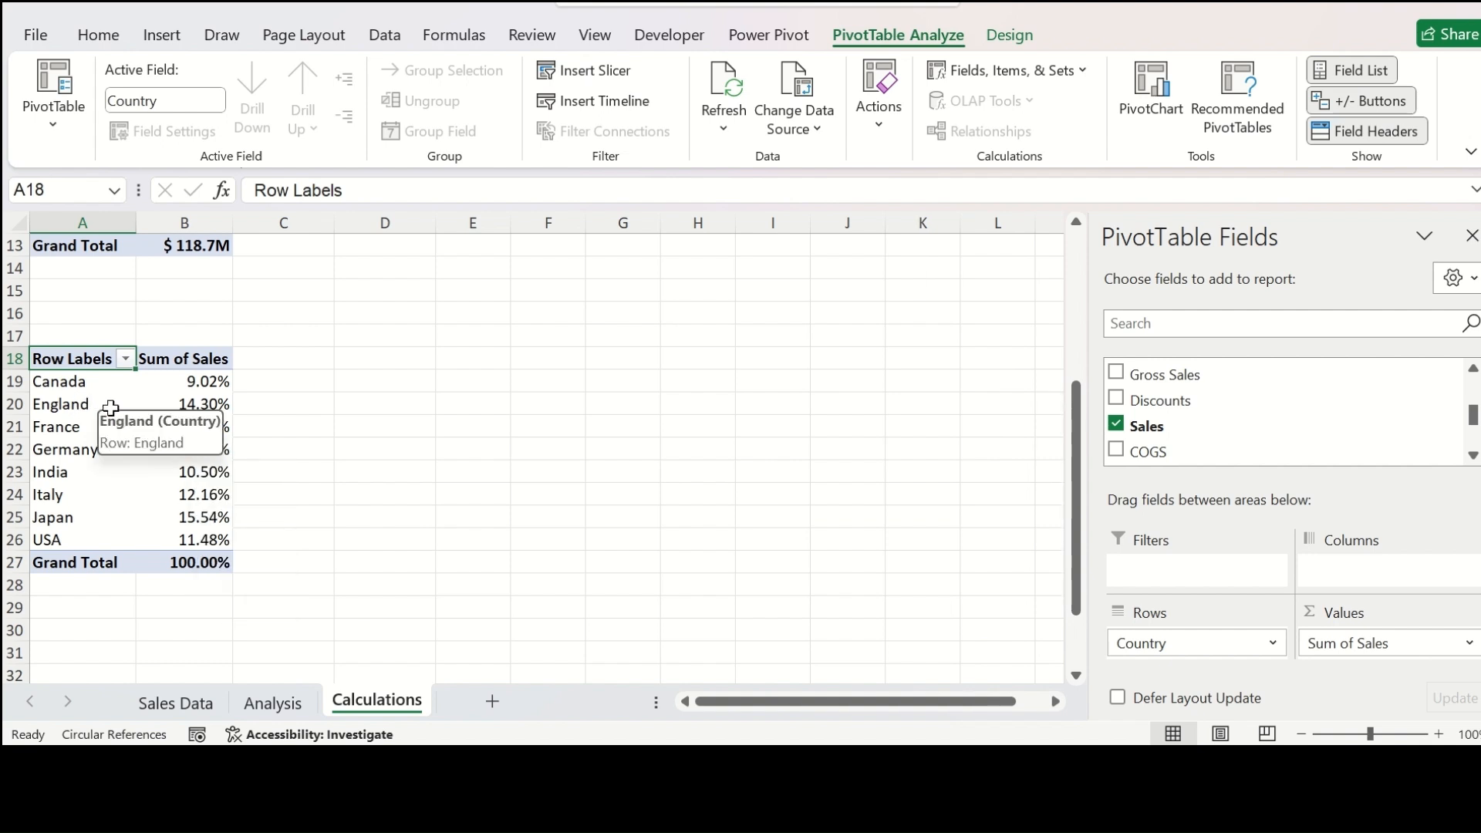
mouse_move(200, 412)
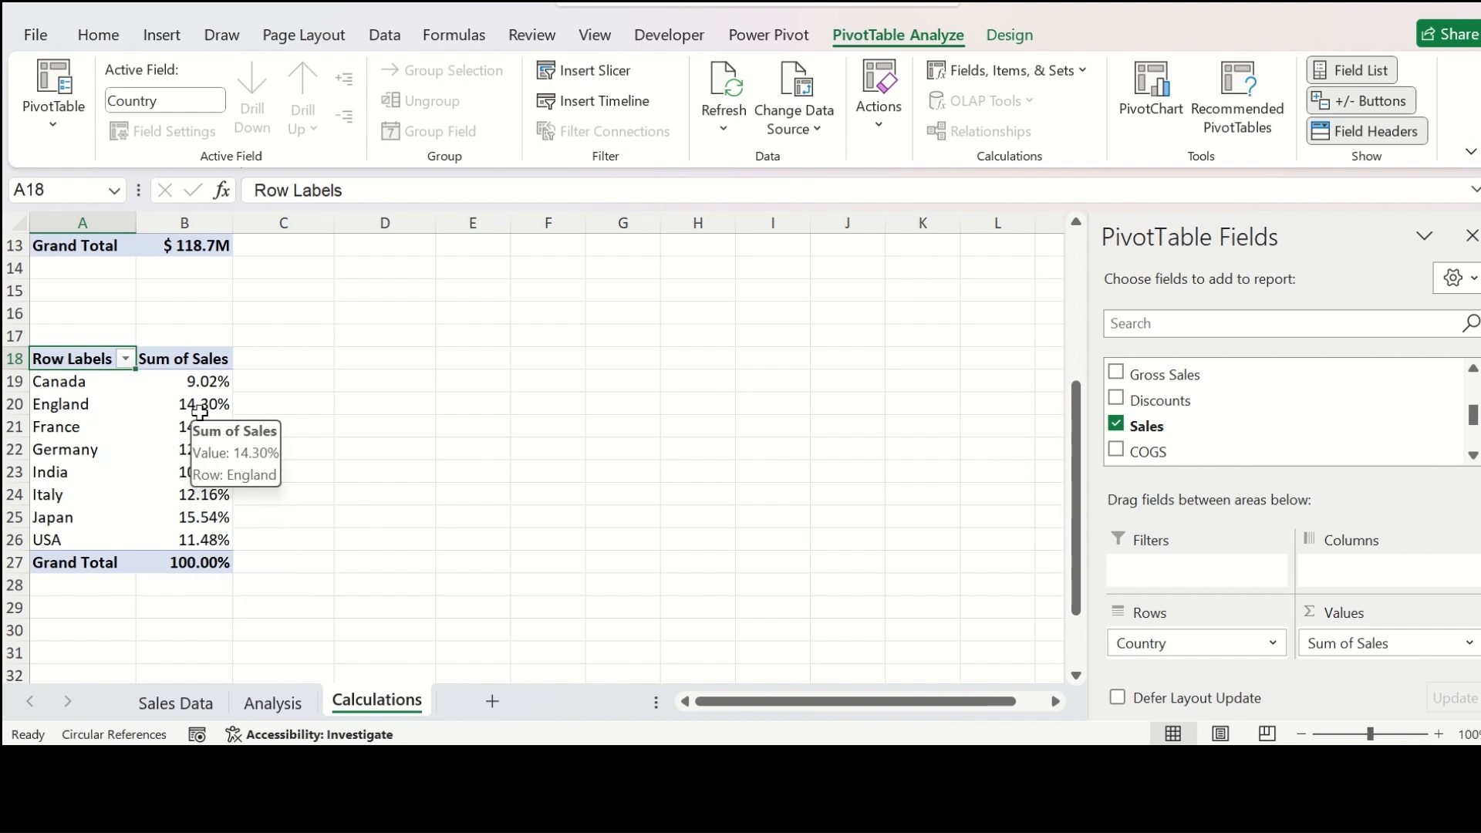
Step: Insert a 3-D pie chart from the country sales PivotTable
left_click(158, 34)
left_click(472, 130)
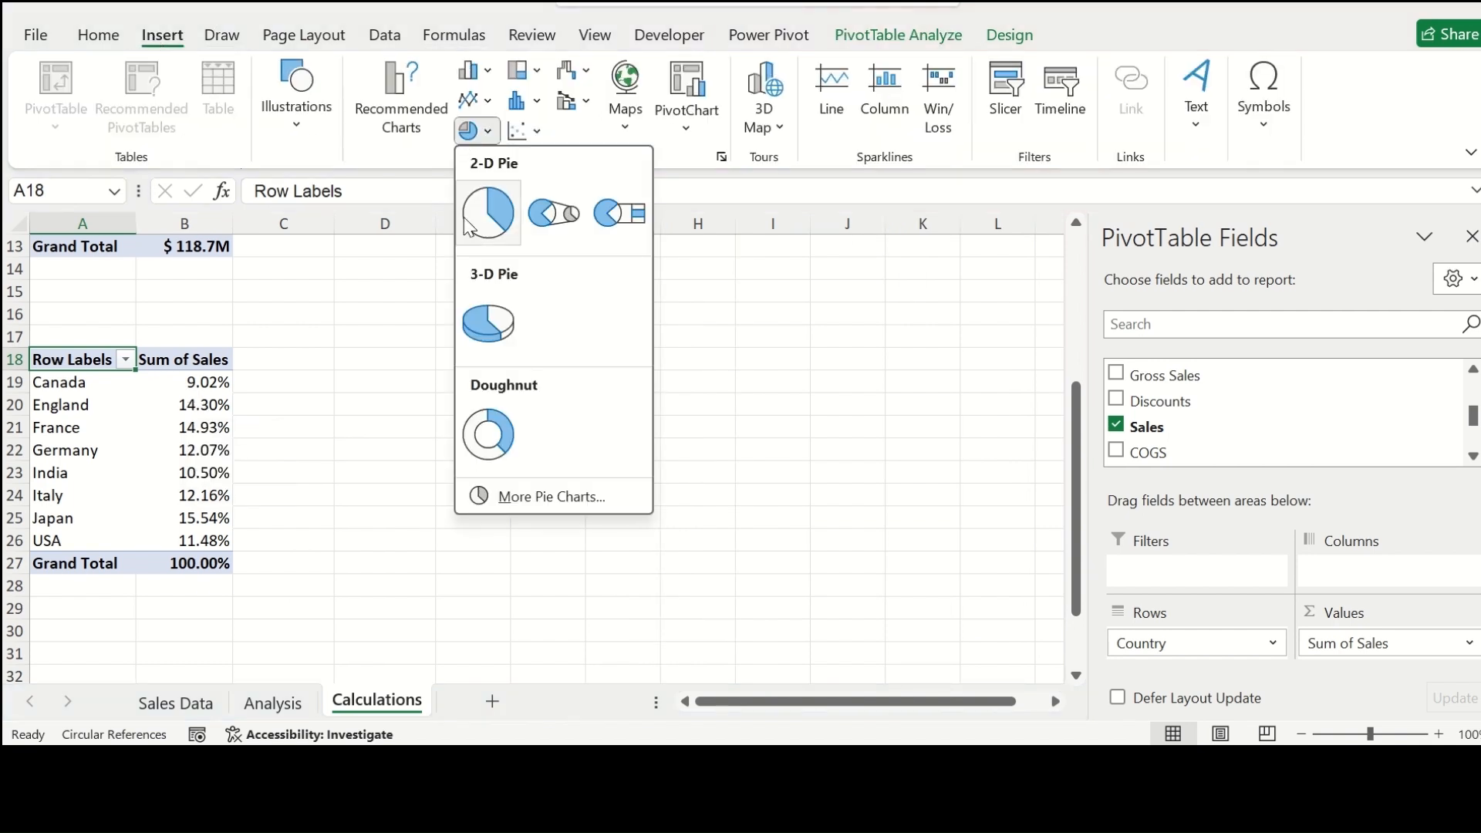
left_click(489, 340)
Step: Hide all field buttons on the pie chart and delete its legend
right_click(345, 313)
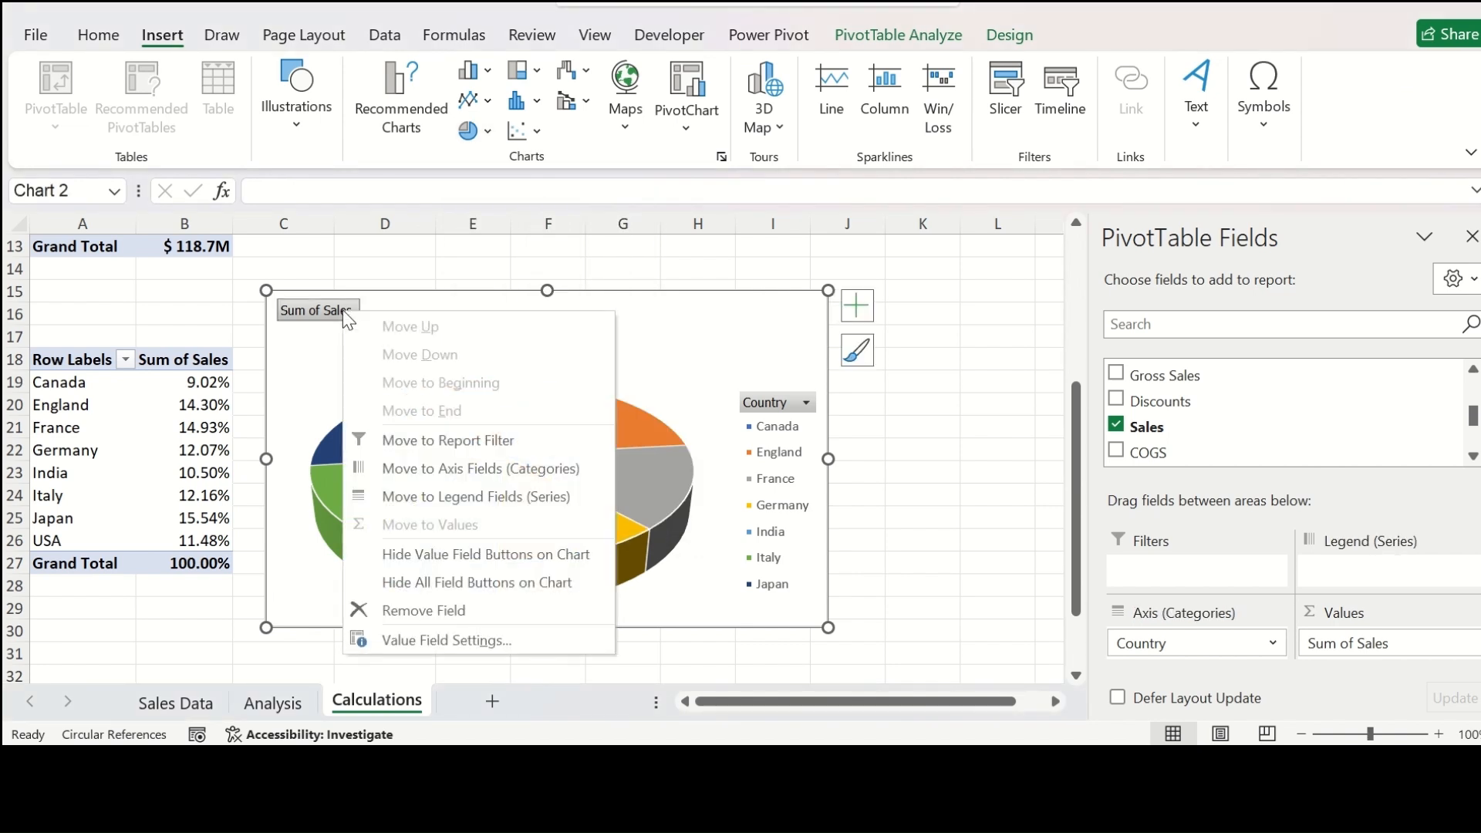
left_click(418, 580)
left_click(776, 399)
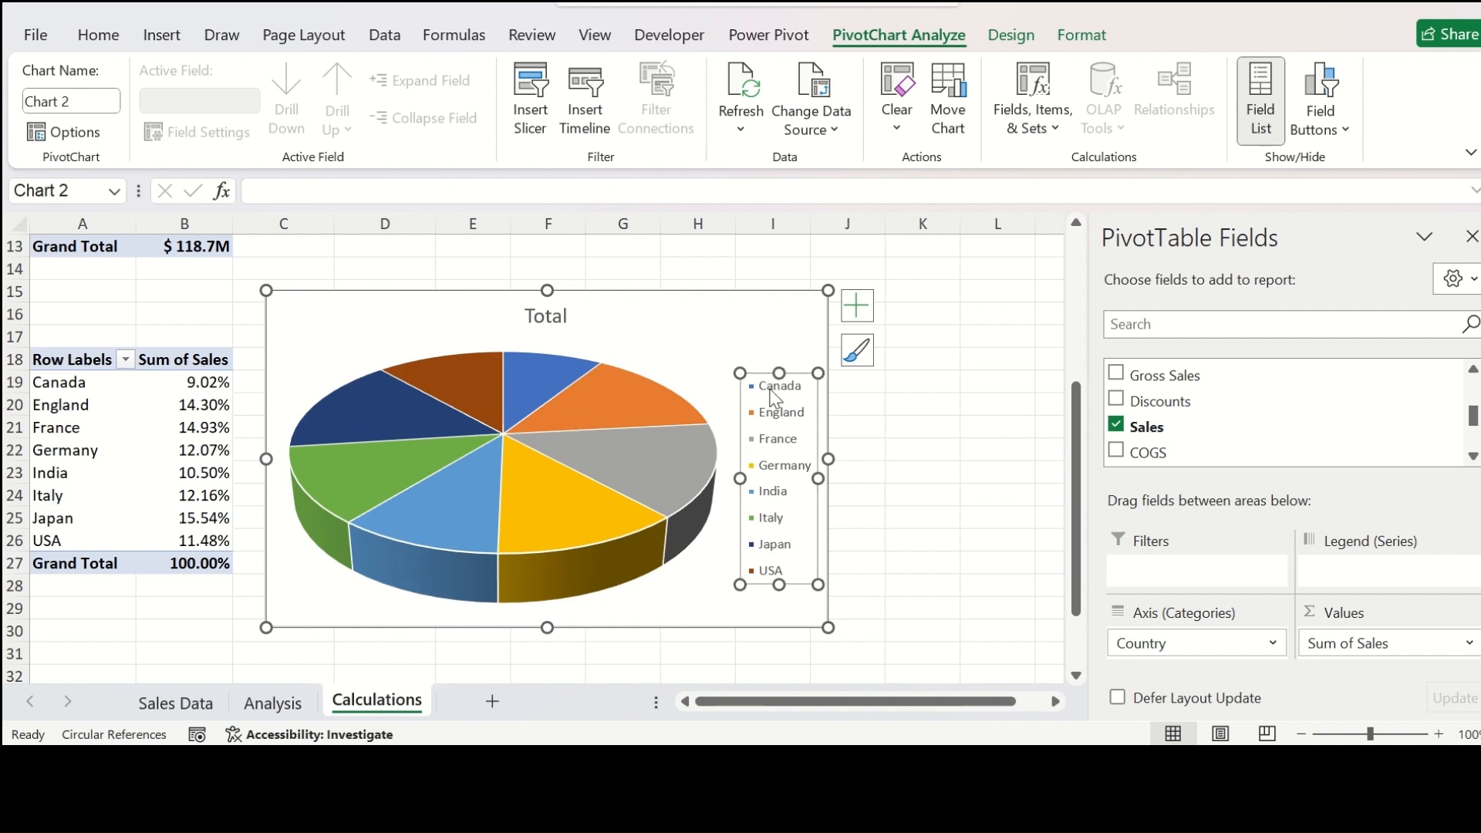
key("Delete")
Step: Add data labels to the slices of the country sales pie chart
left_click(688, 407)
right_click(688, 409)
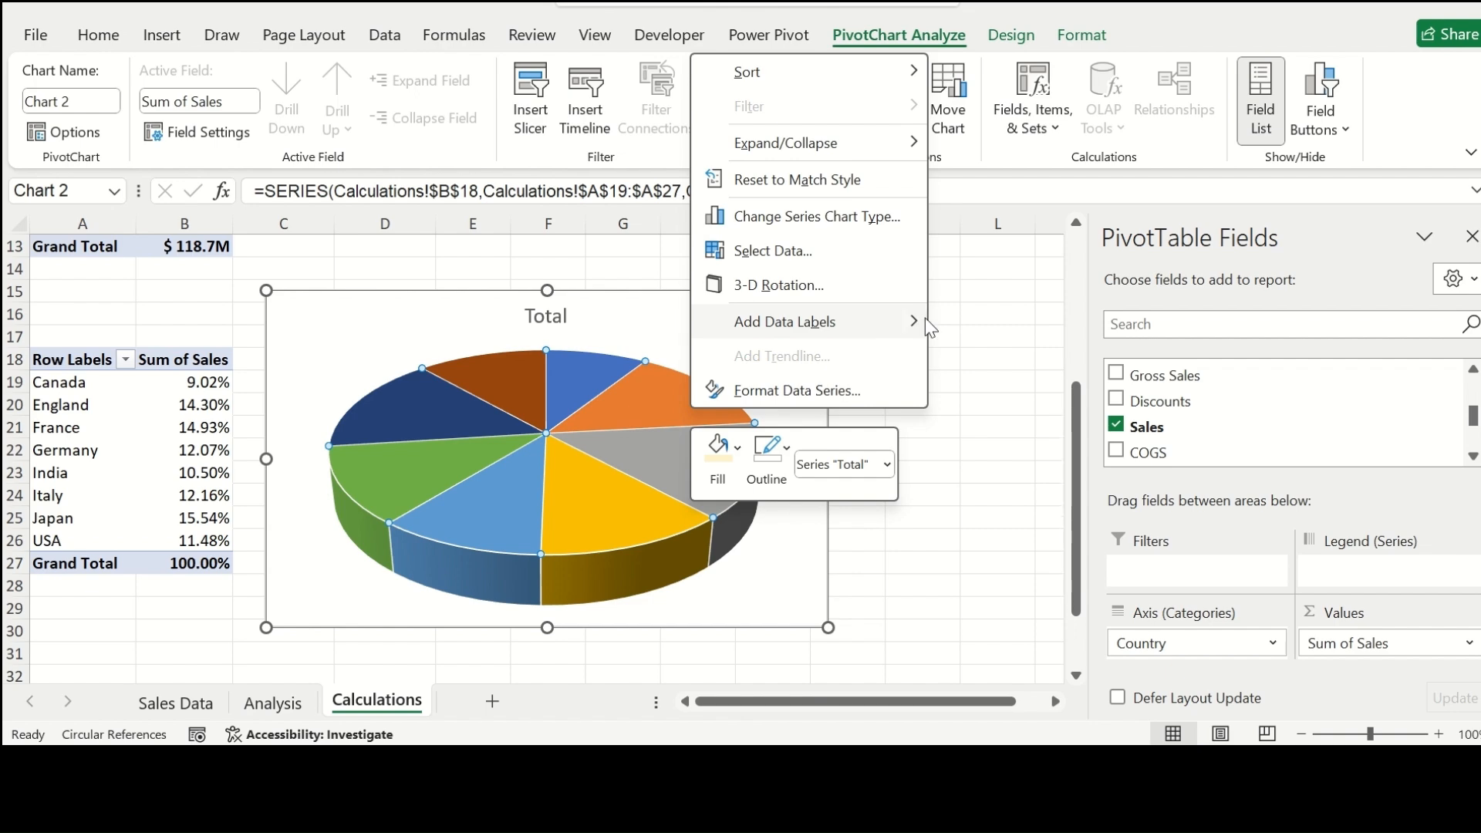
mouse_move(924, 318)
left_click(996, 333)
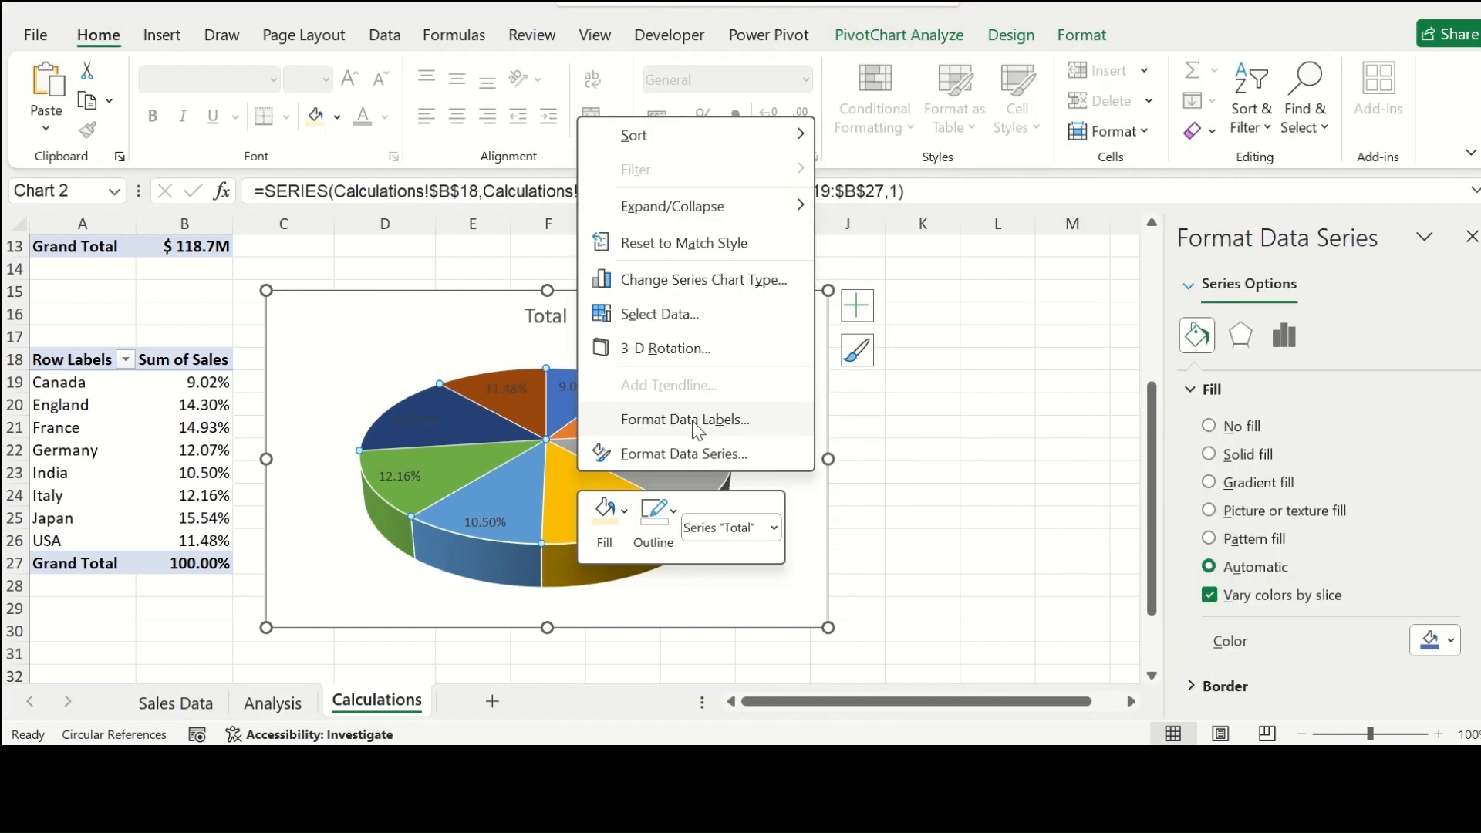
Step: Format the pie's data labels to include the category name, without leader lines, positioned at Outside End
left_click(693, 421)
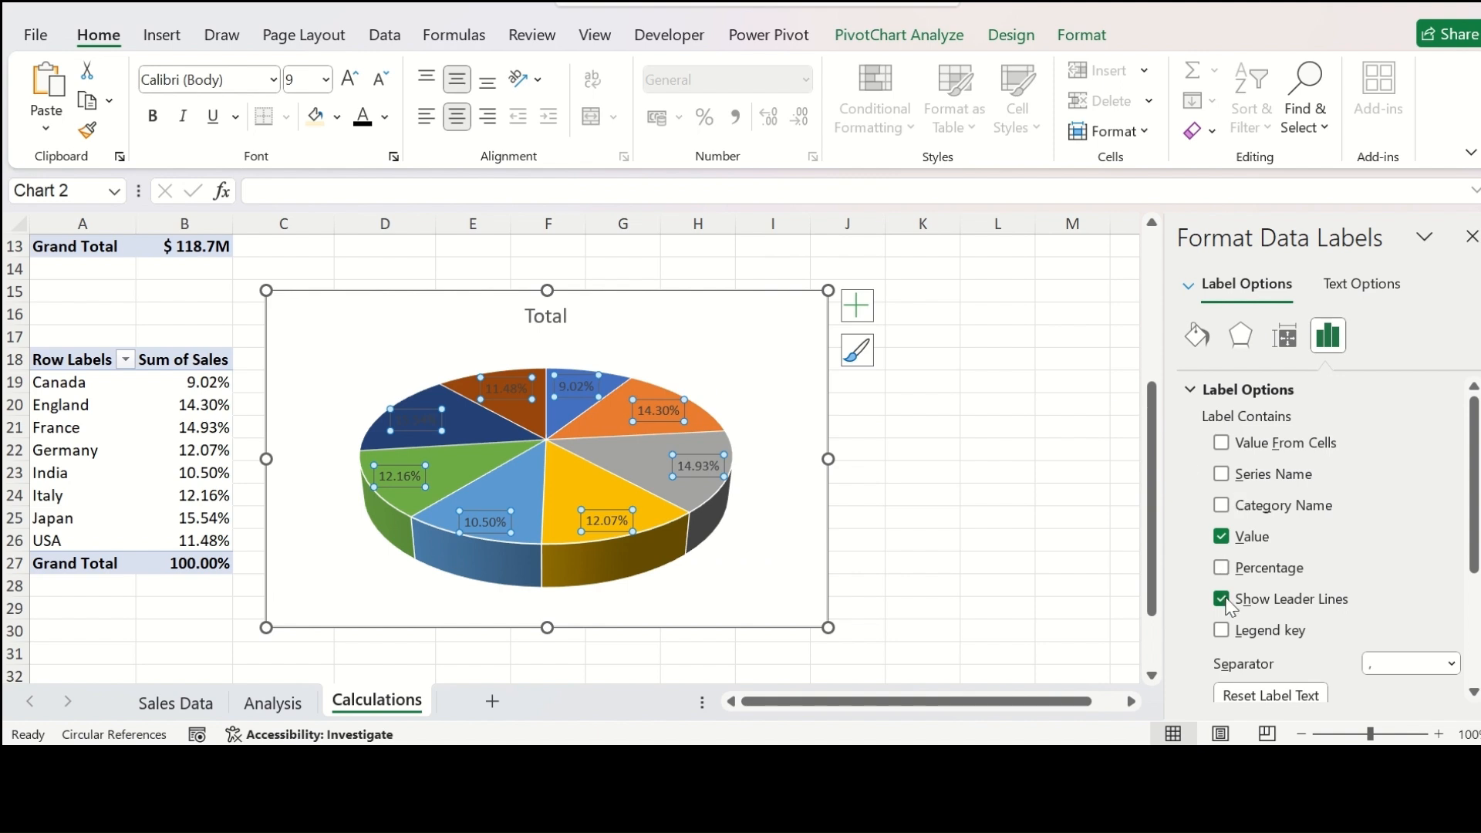
left_click(1222, 508)
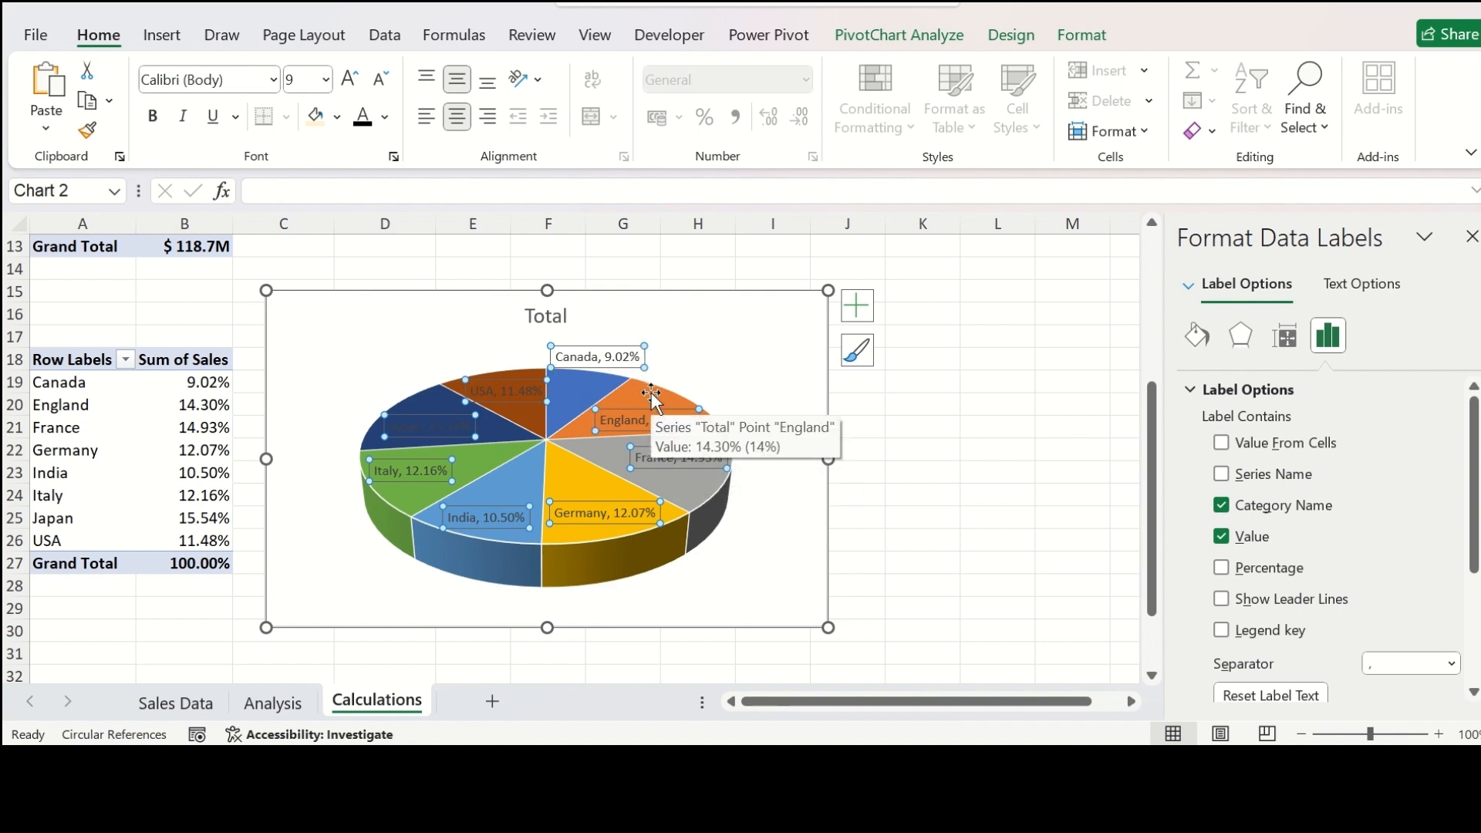
scroll(1244, 625, "down", 3)
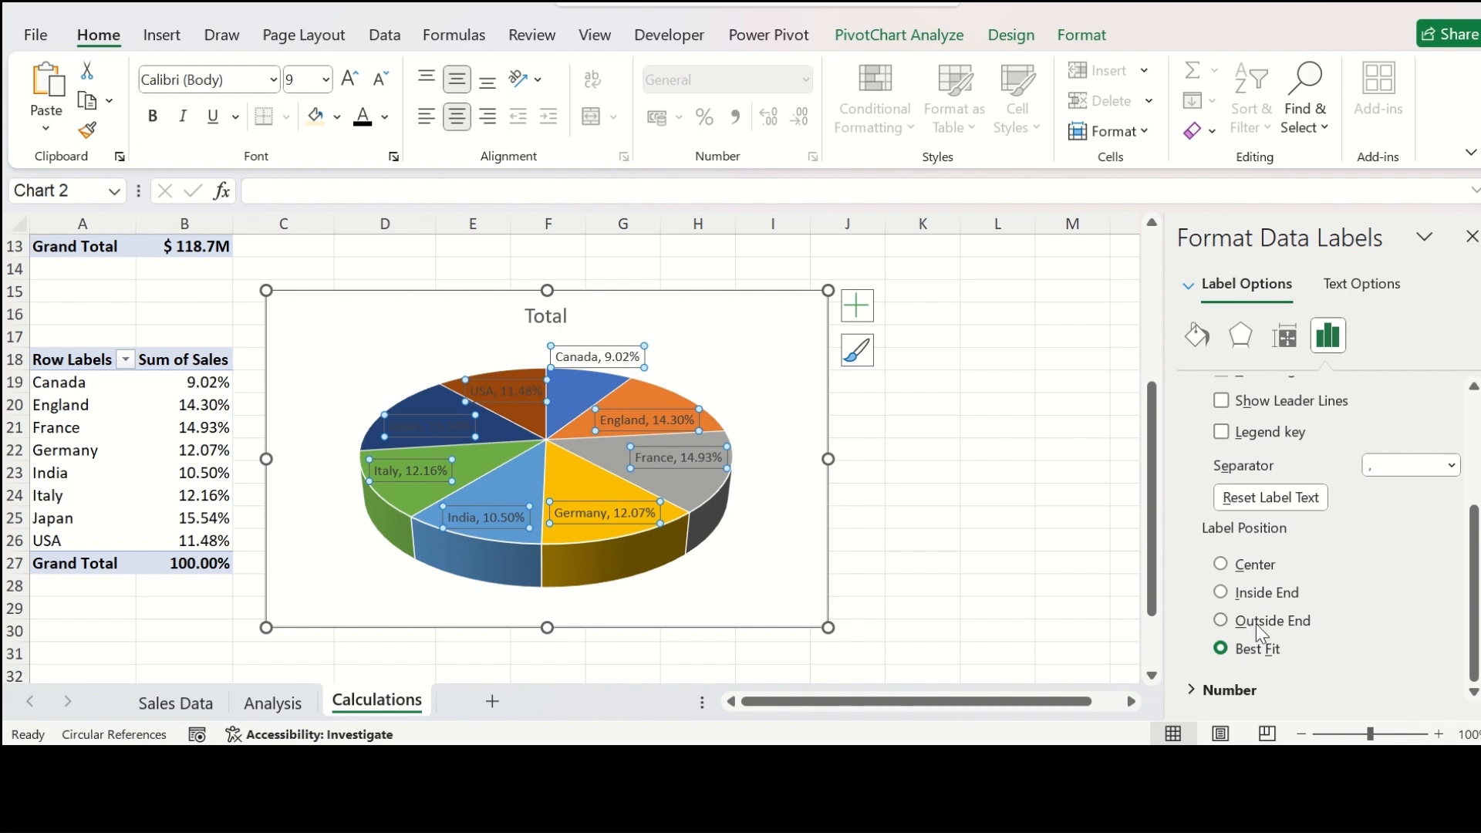
left_click(1255, 625)
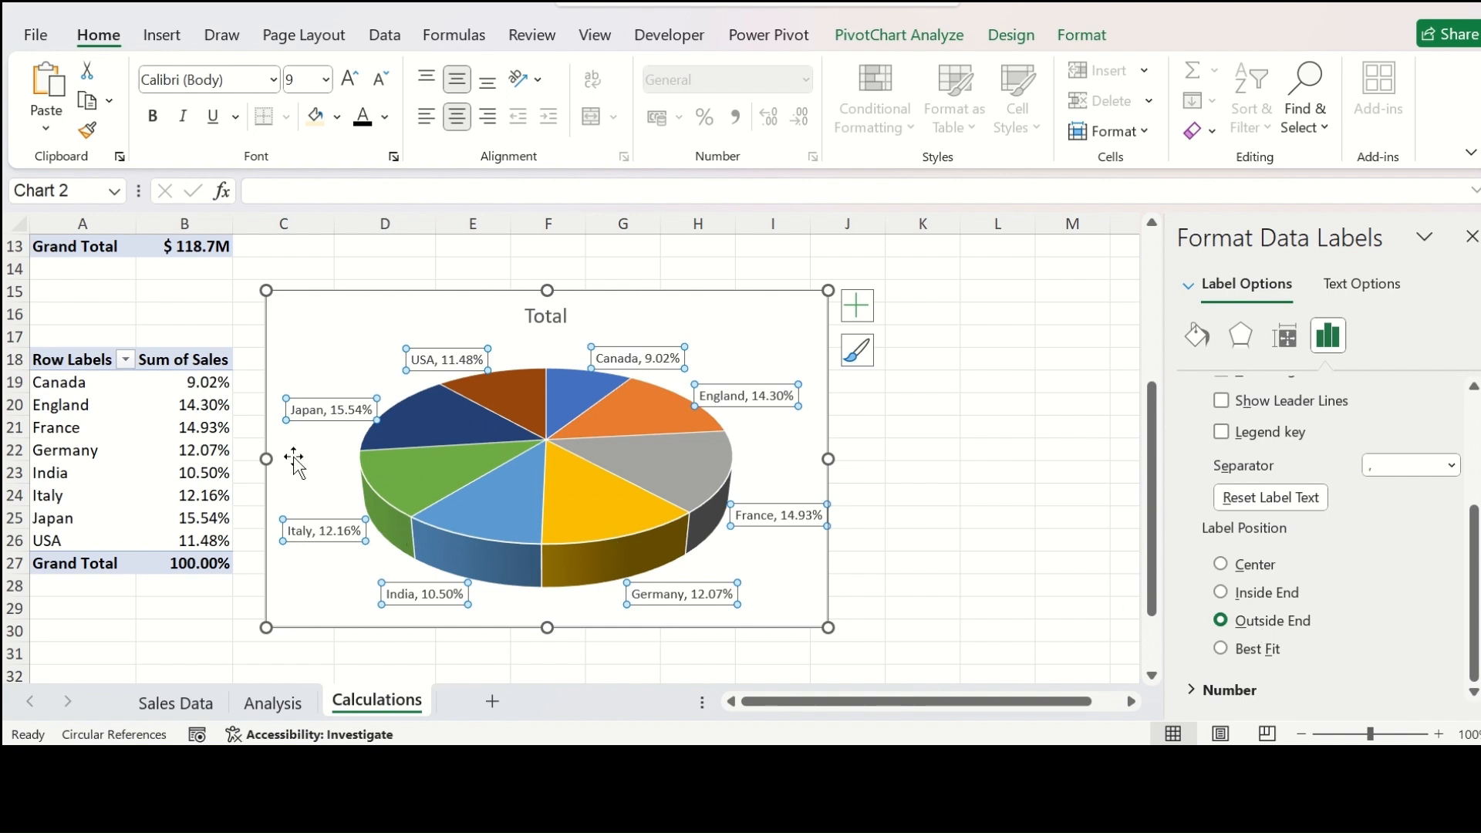
Step: Reduce the percentages in B19:B27 to one decimal place and delete the pie chart's title
left_click_drag(193, 383, 186, 565)
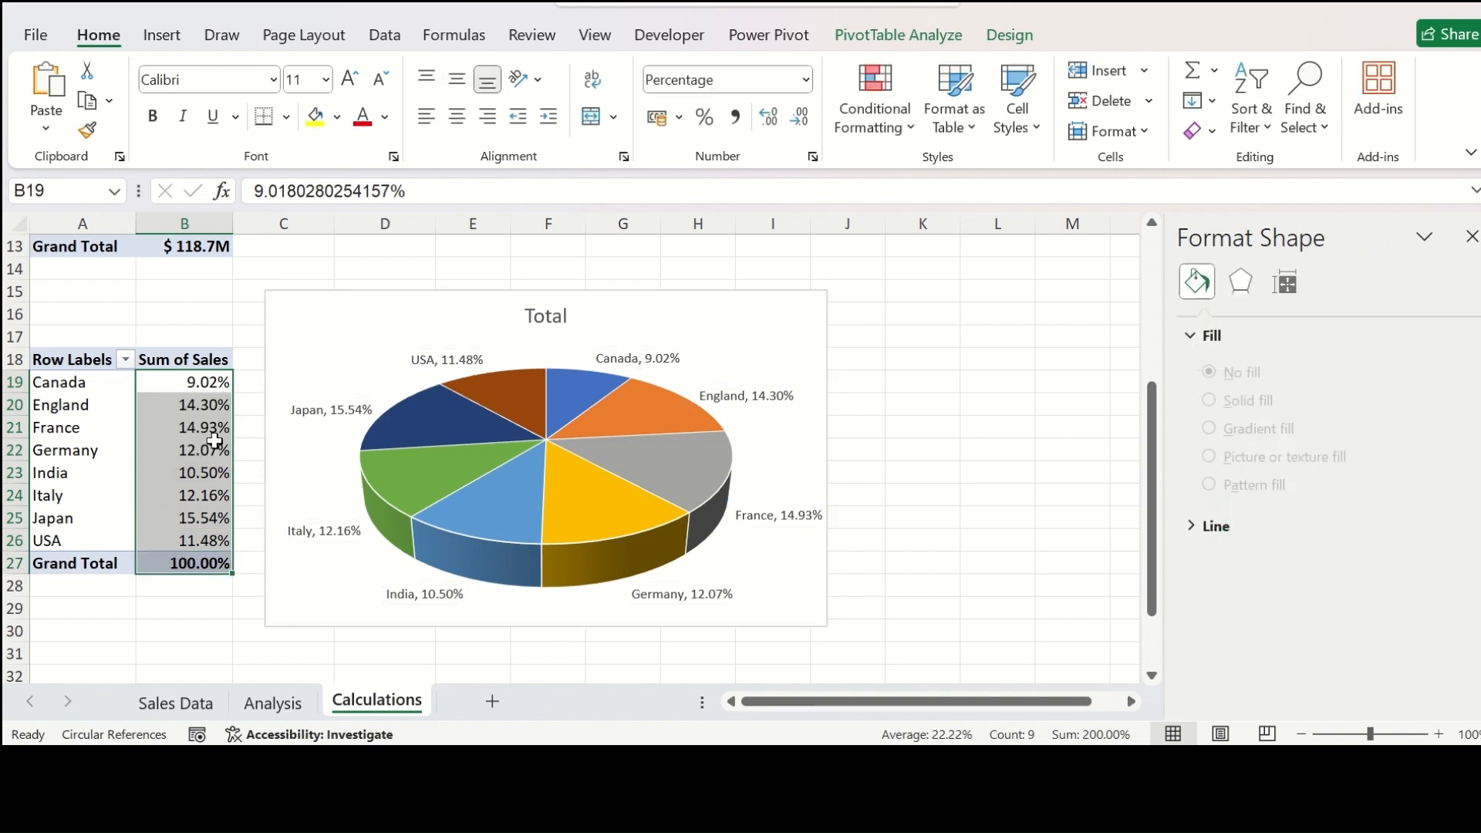
left_click(802, 119)
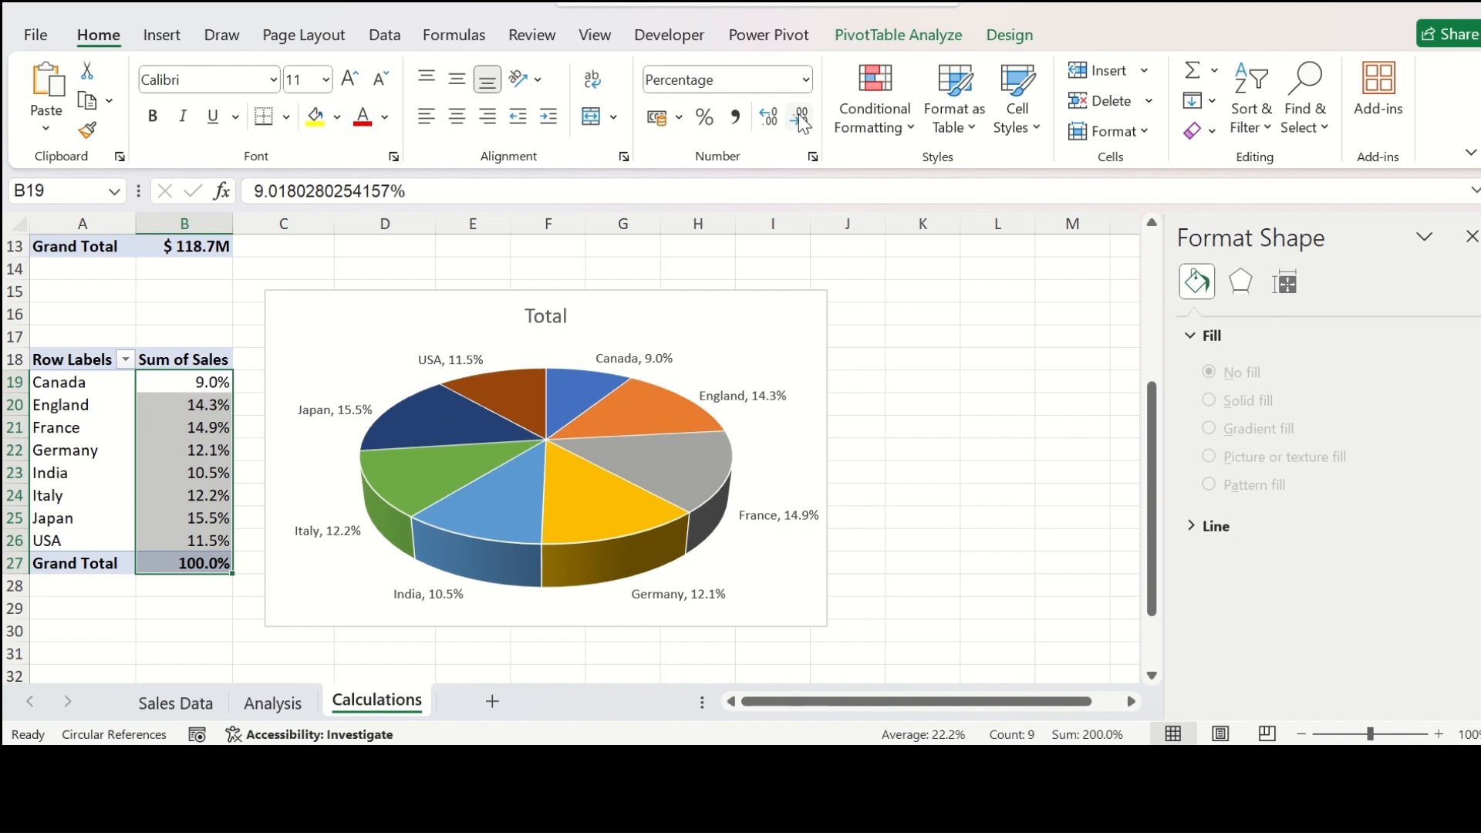
left_click(542, 315)
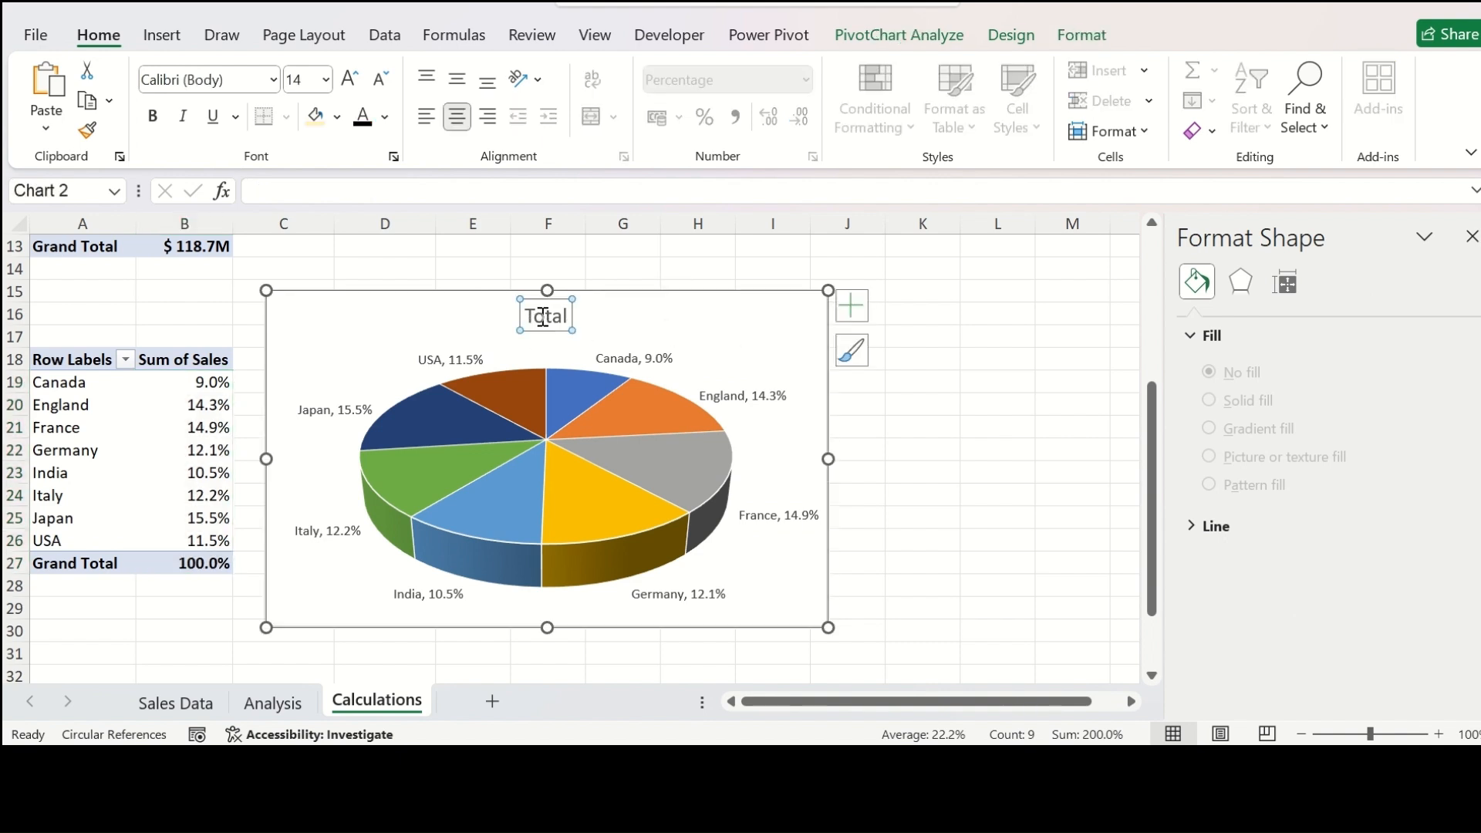
key("Delete")
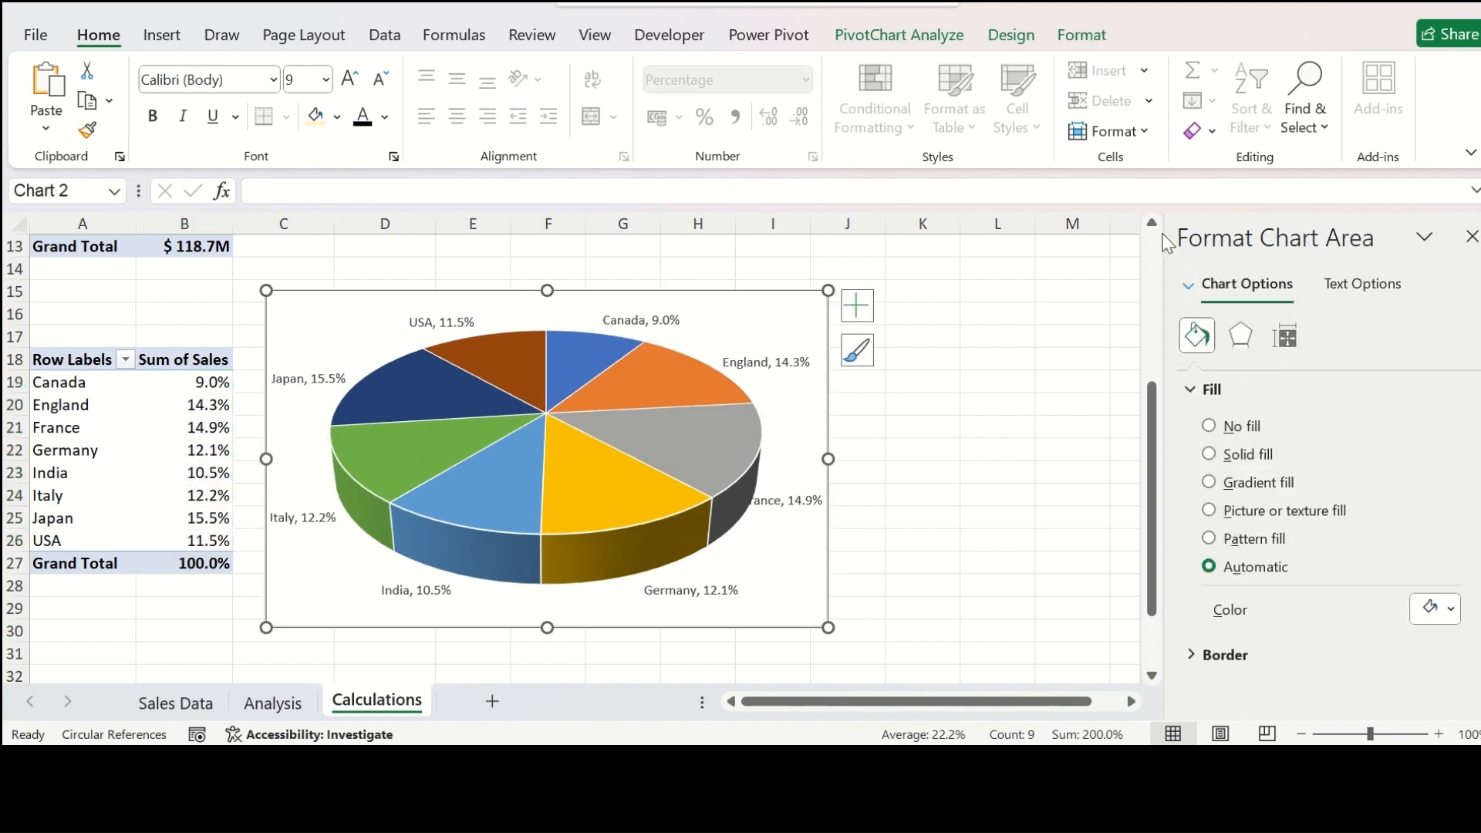
Step: Apply the eighth chart style to the 3-D pie and set its Pie Explosion to 12%
left_click(1012, 35)
left_click(1073, 131)
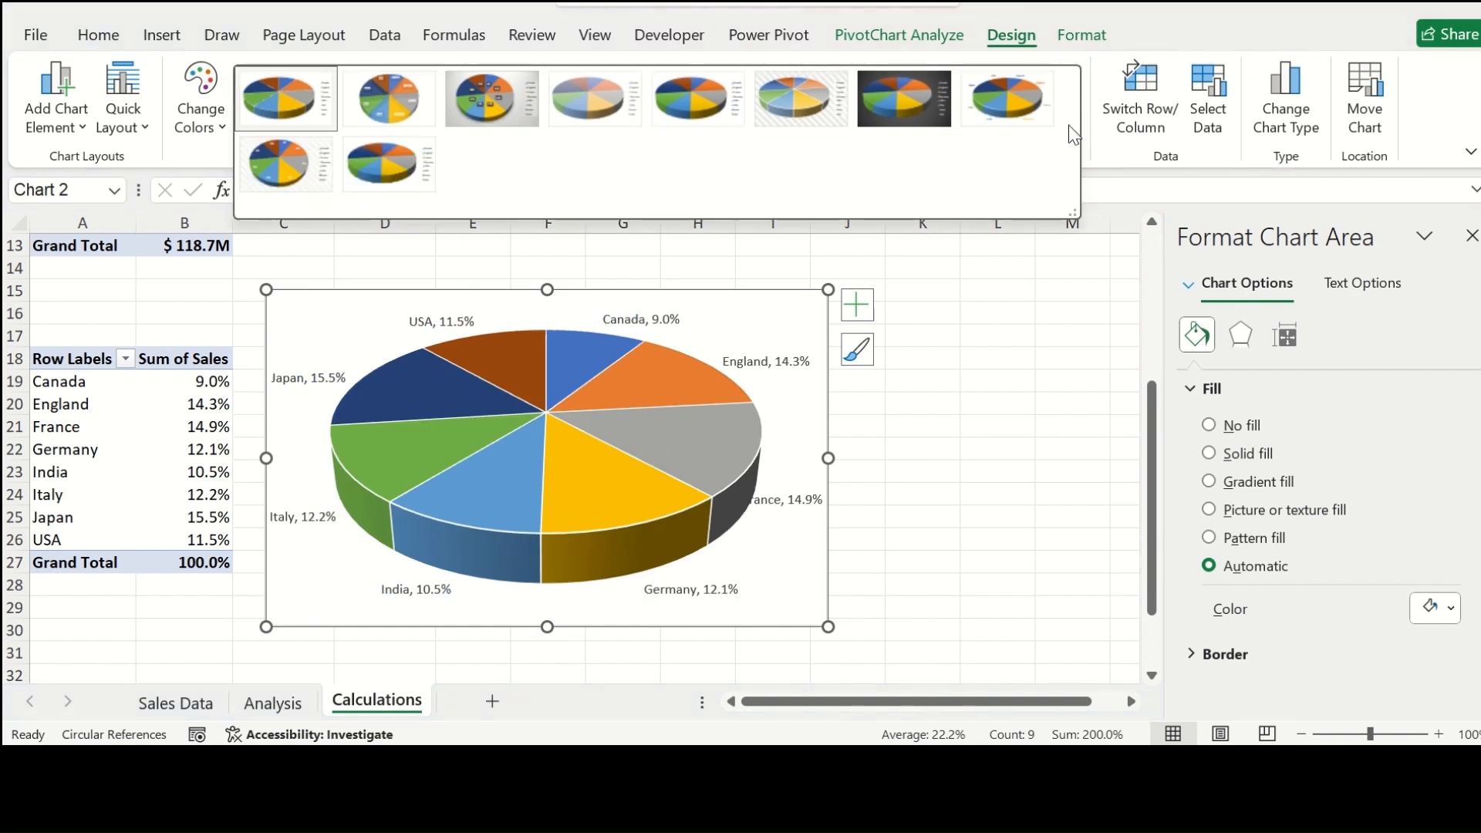
left_click(1006, 94)
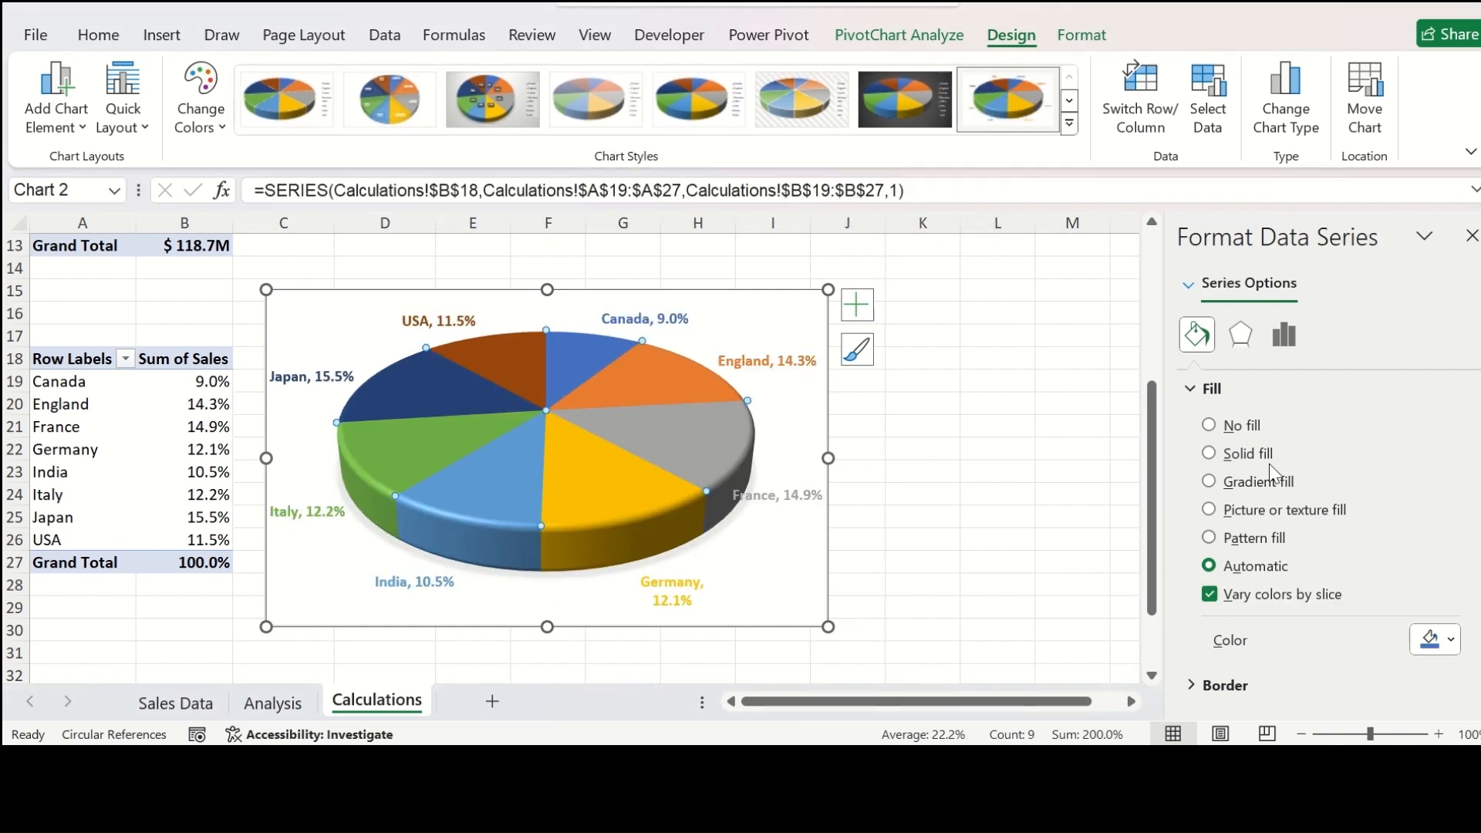
left_click(1282, 332)
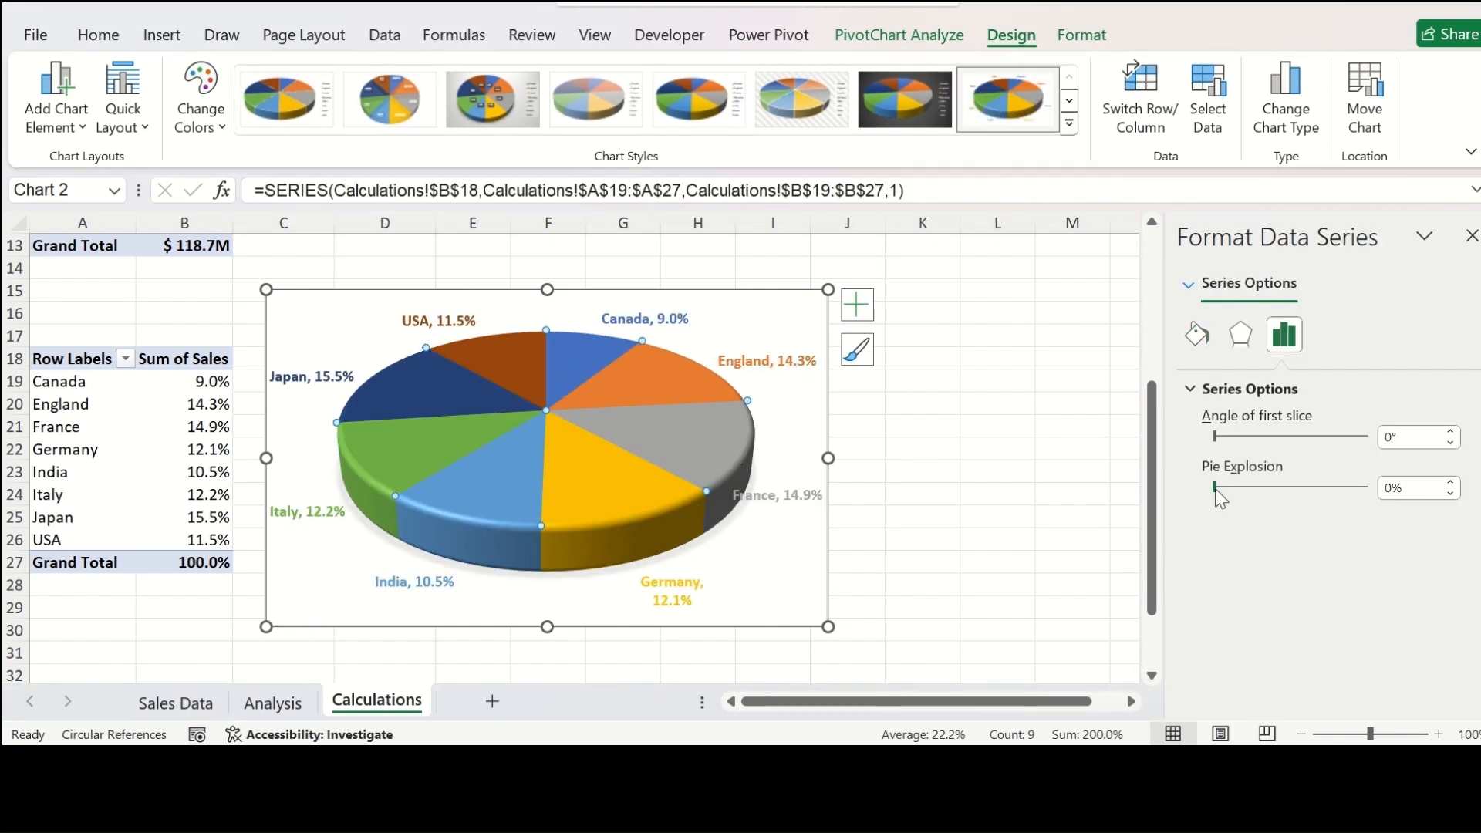
left_click_drag(1215, 488, 1221, 491)
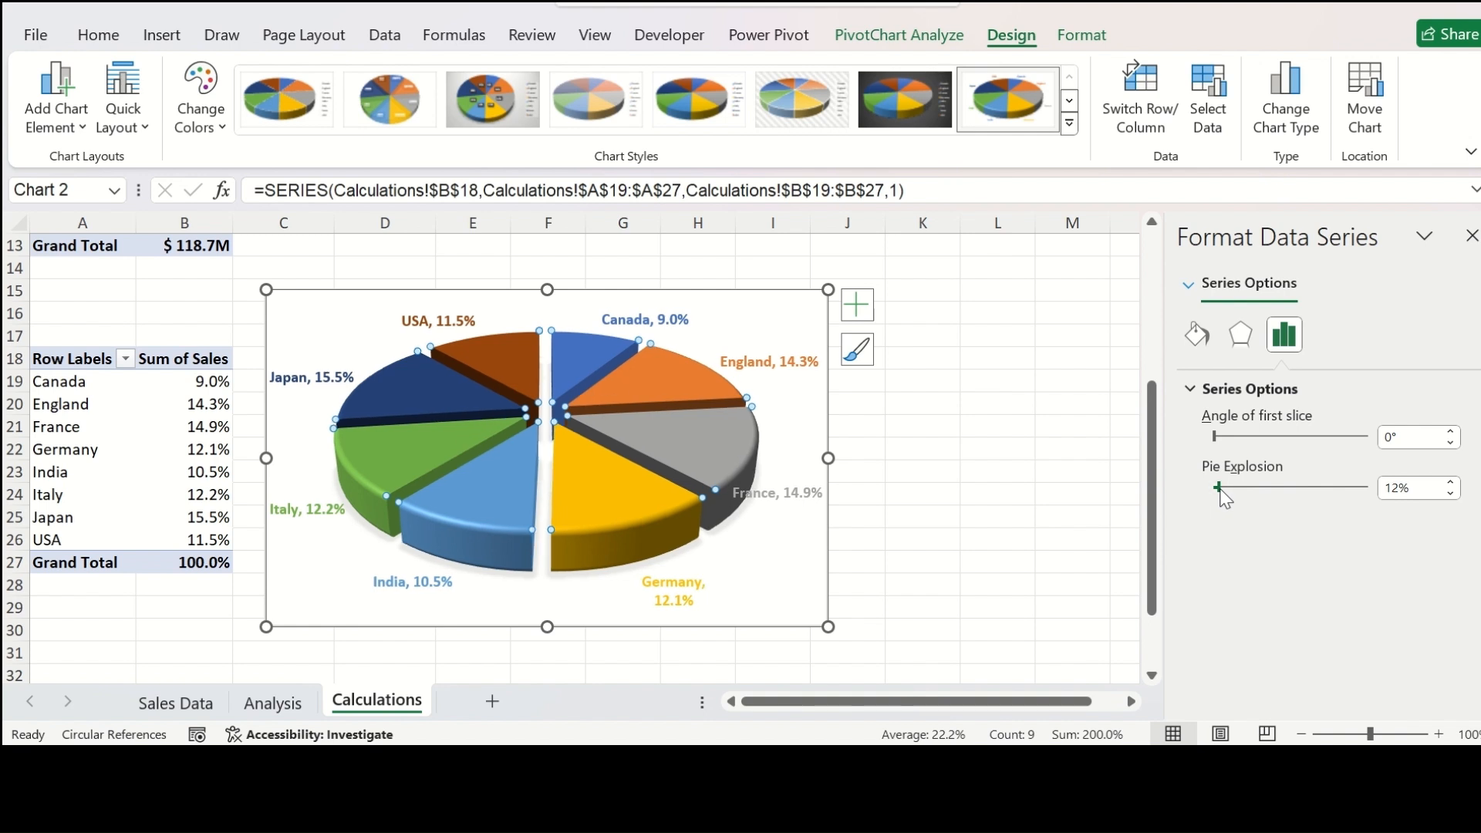
Step: Set the pie's angle of first slice to 18° and cut the chart from the Calculations sheet
left_click_drag(1217, 437, 1222, 438)
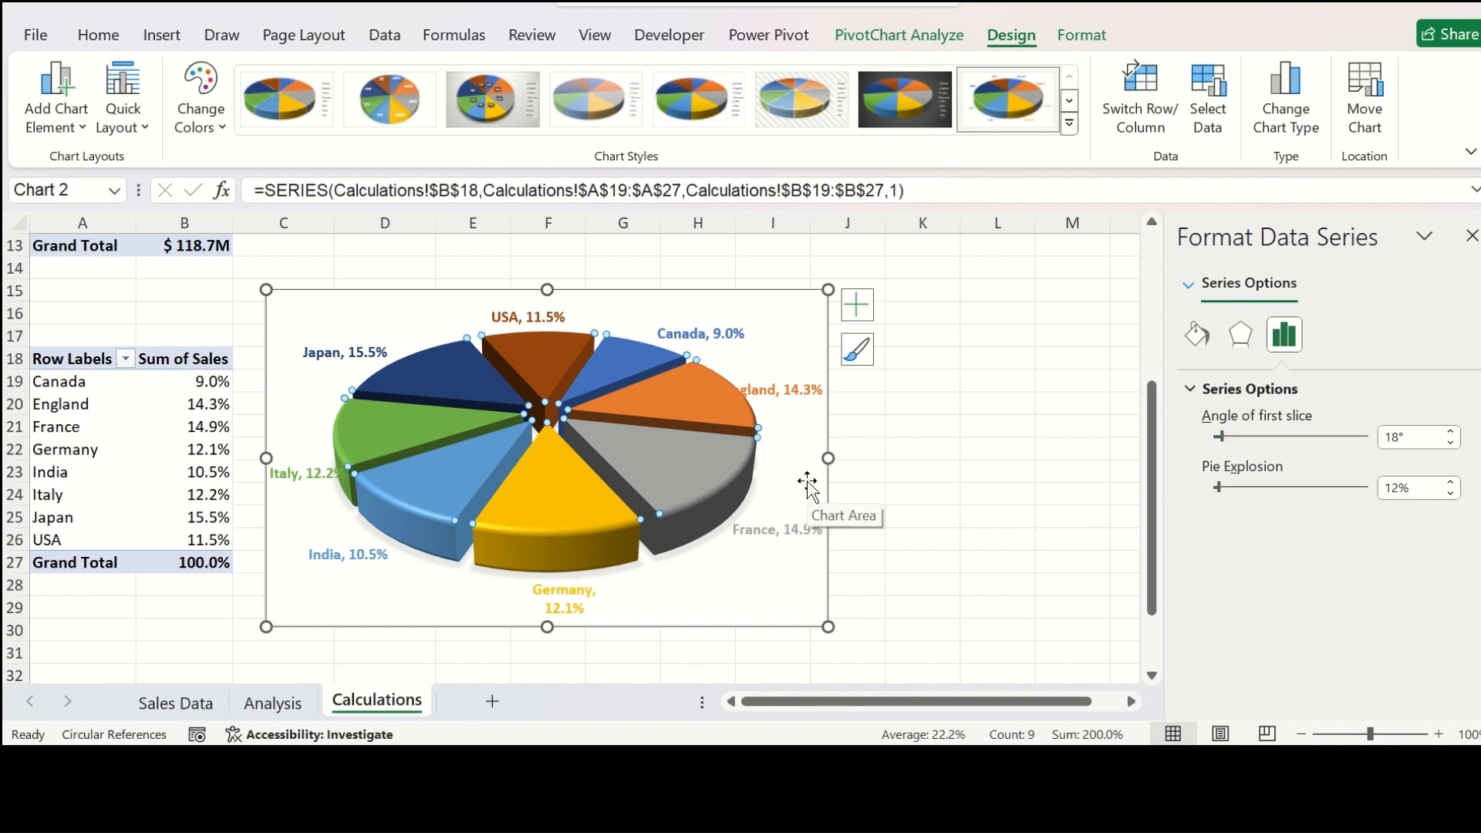
left_click(898, 432)
left_click(795, 316)
key("Delete")
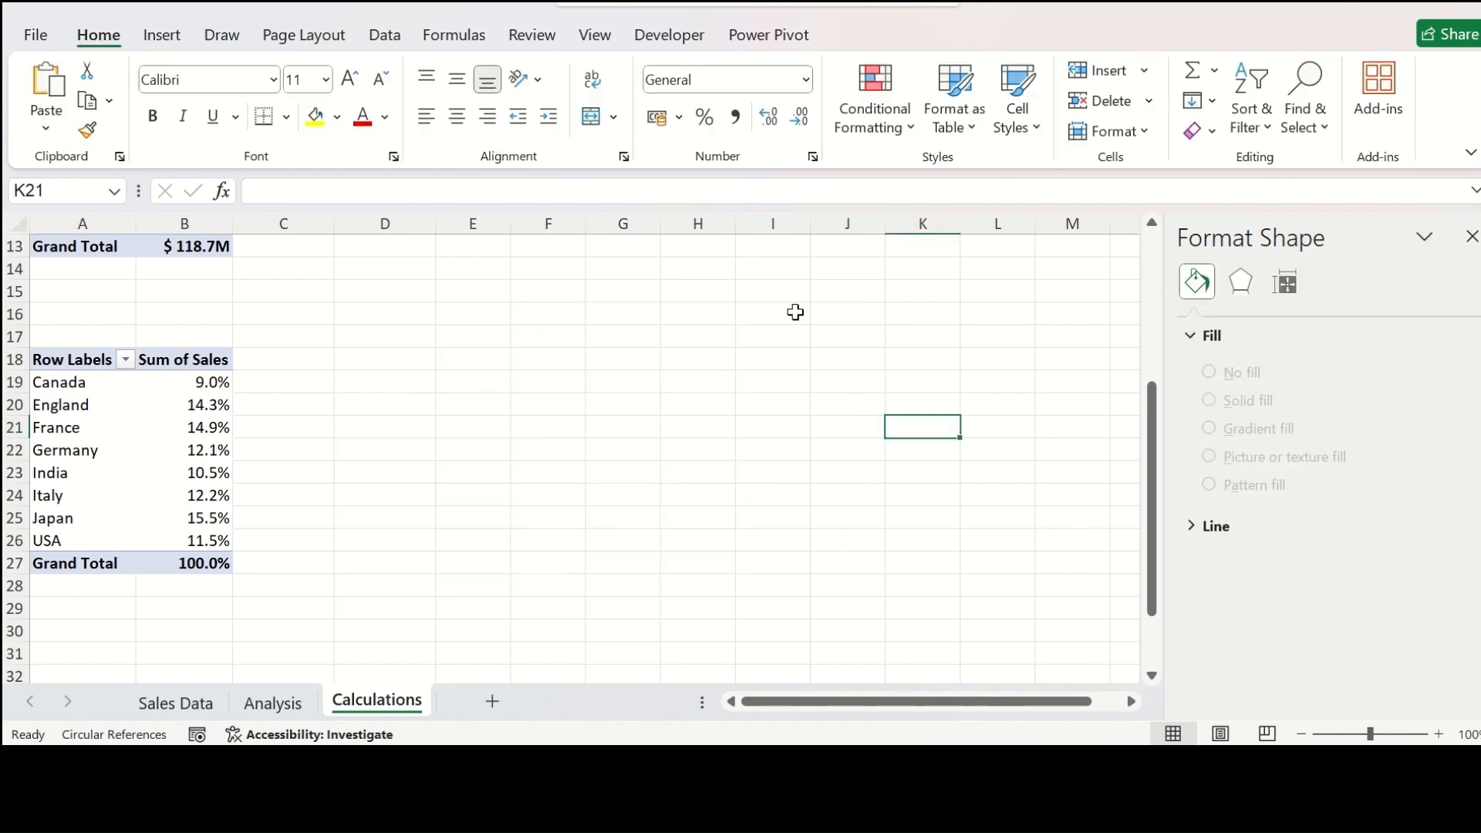
Step: Paste the pie chart on the Analysis sheet, then resize and place it beside the Top Selling Products panel
left_click(273, 702)
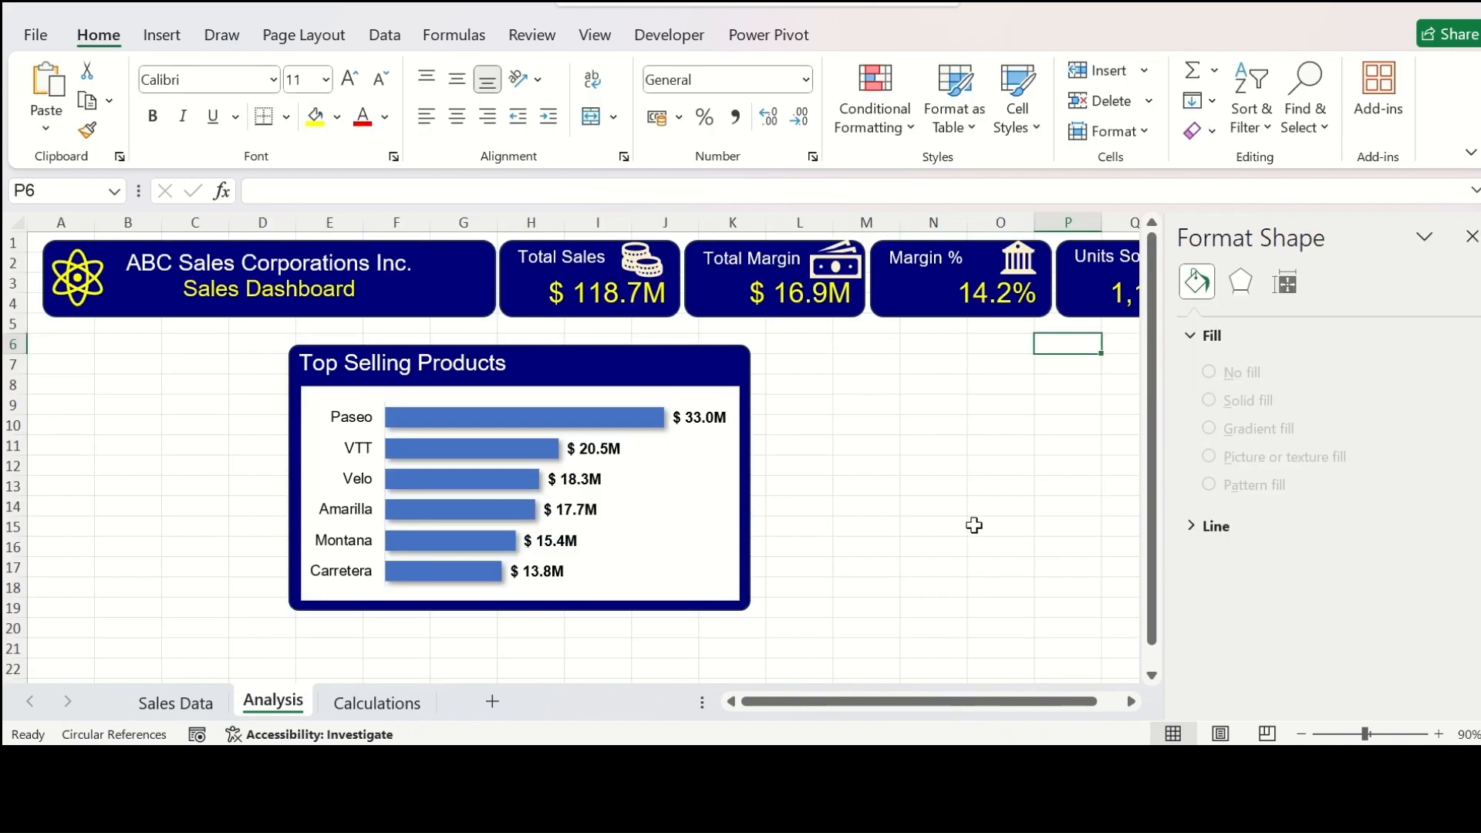
left_click(1471, 236)
left_click_drag(1084, 638, 889, 545)
left_click_drag(916, 370, 802, 401)
left_click_drag(1159, 577, 1204, 598)
Step: Duplicate the Top Selling Products background panel with its title and place the copy beside the original, over the pie chart
left_click(678, 357)
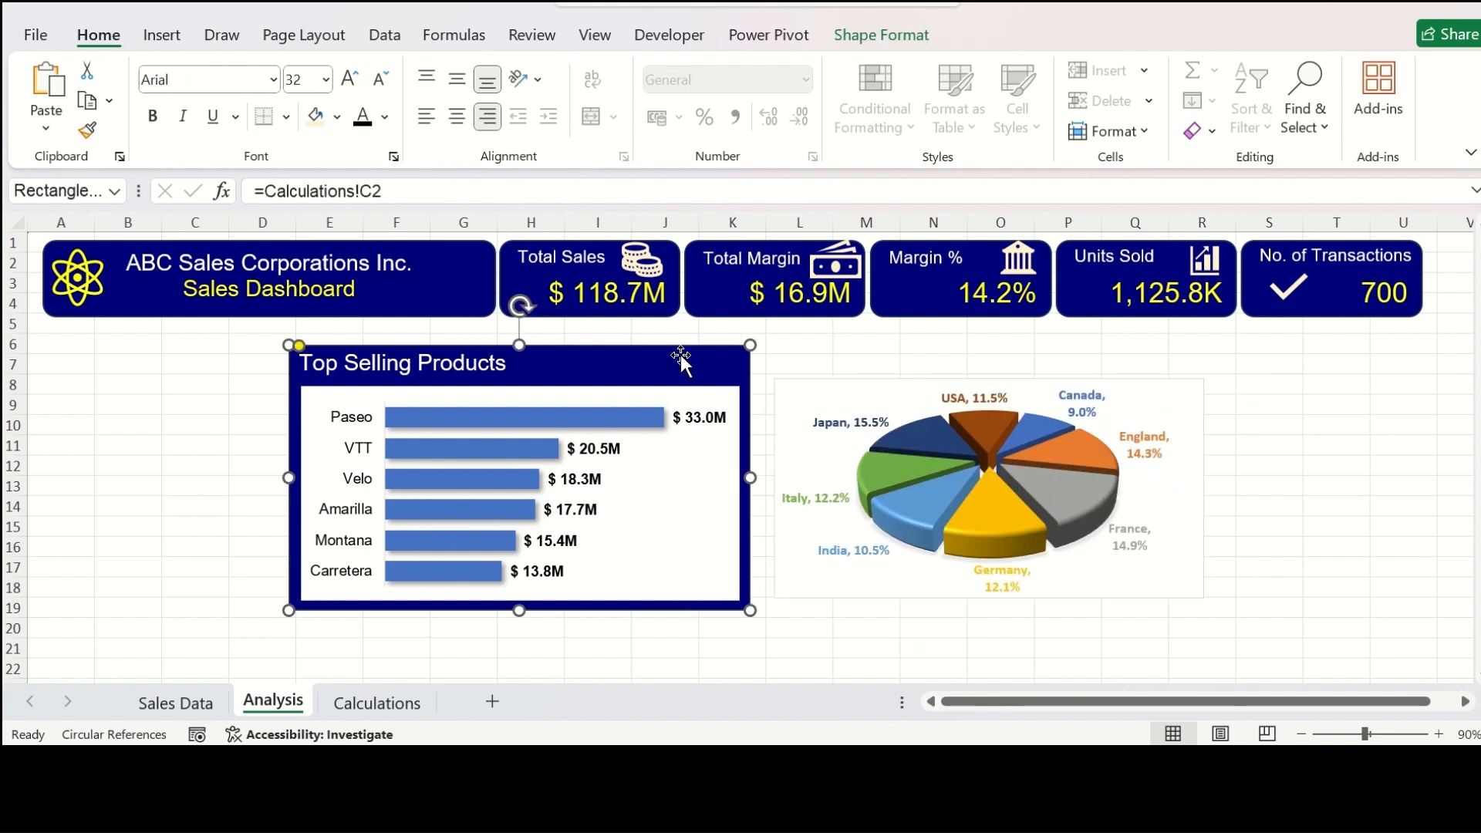
left_click(343, 369)
key("ctrl+d")
left_click_drag(709, 388, 1162, 372)
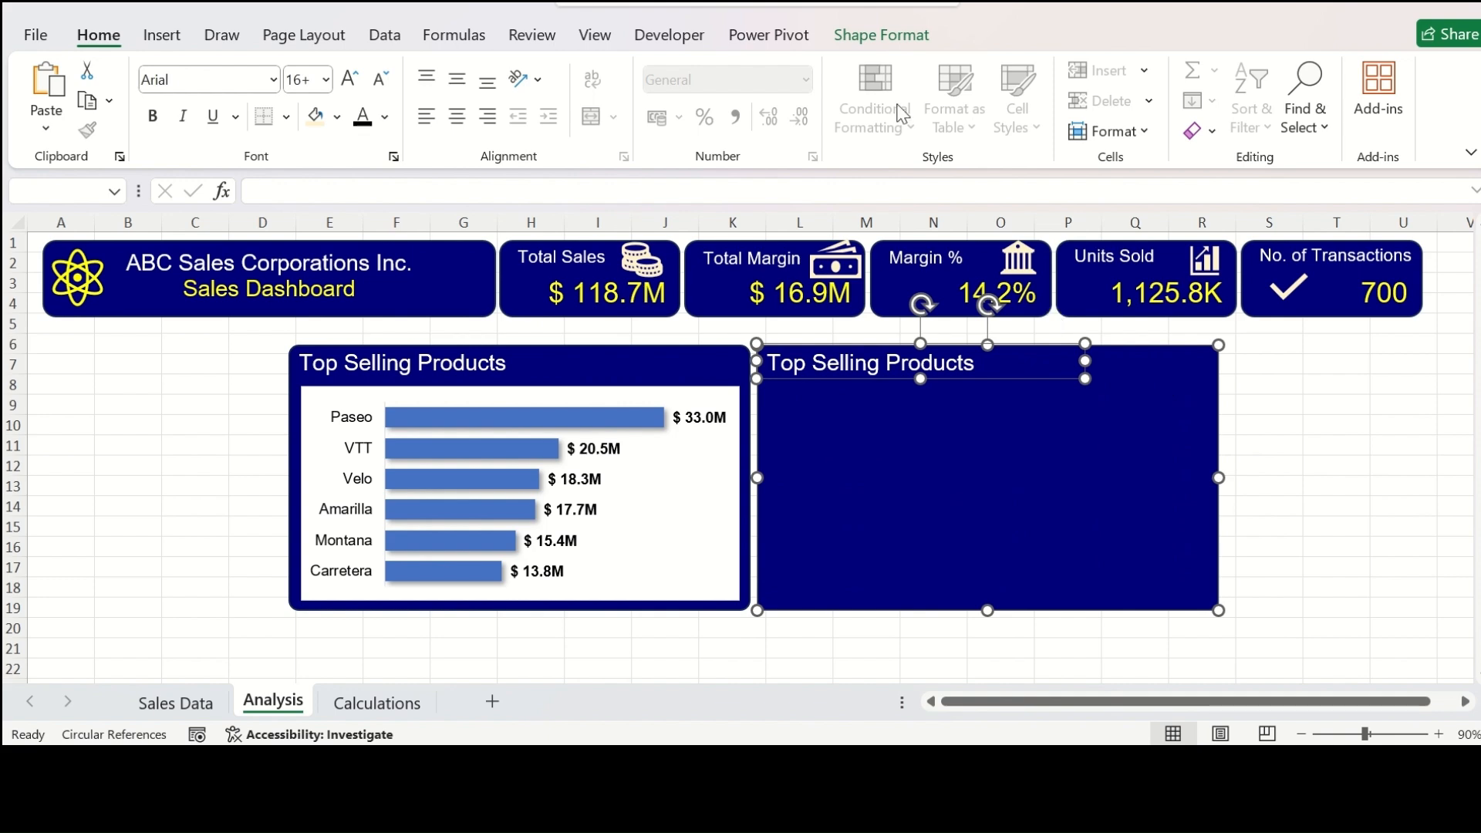
Step: Send the duplicated panel and title backward so they sit behind the pie chart
left_click(879, 32)
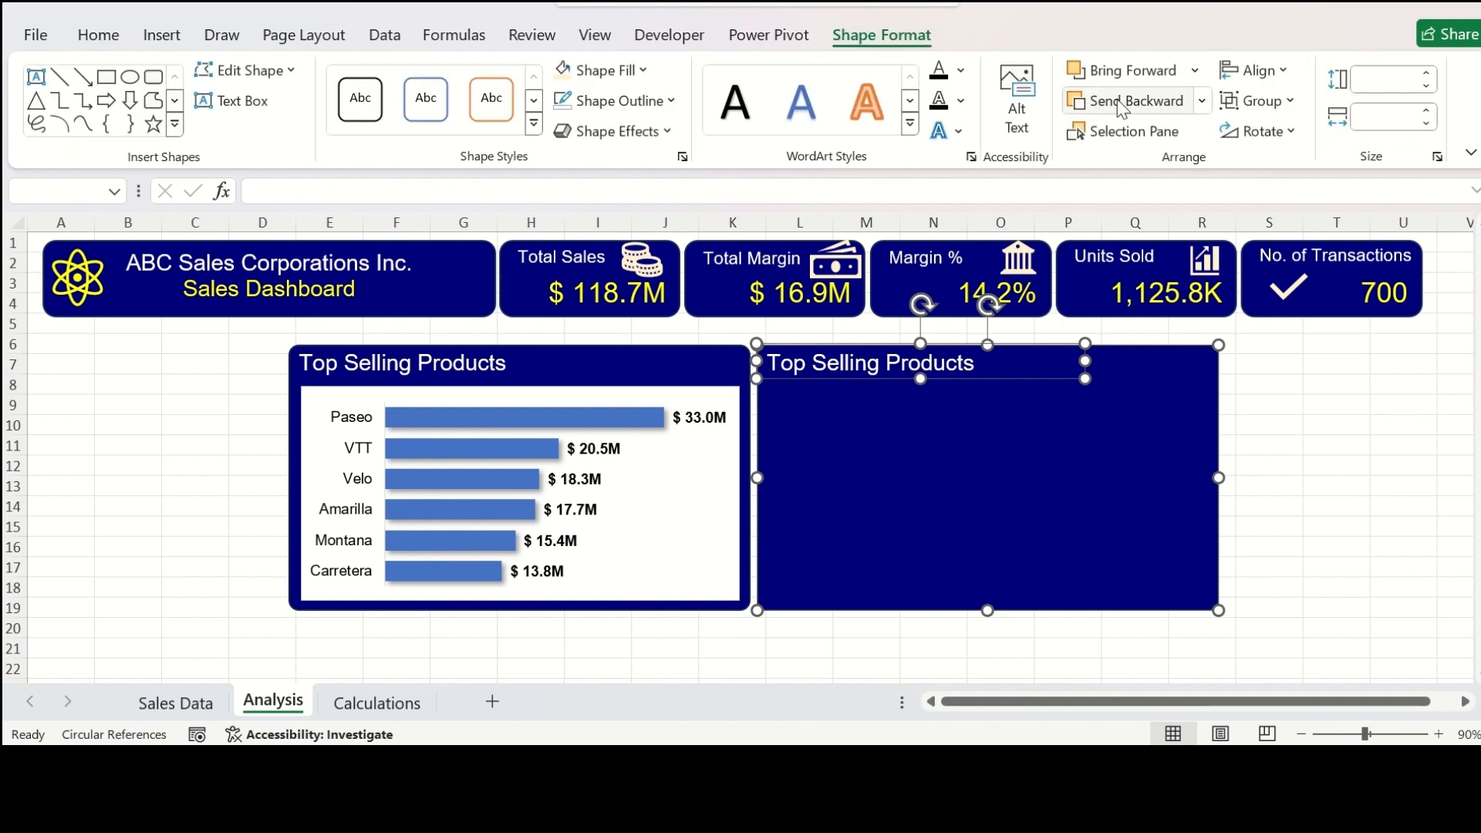
left_click(1123, 101)
left_click(1283, 465)
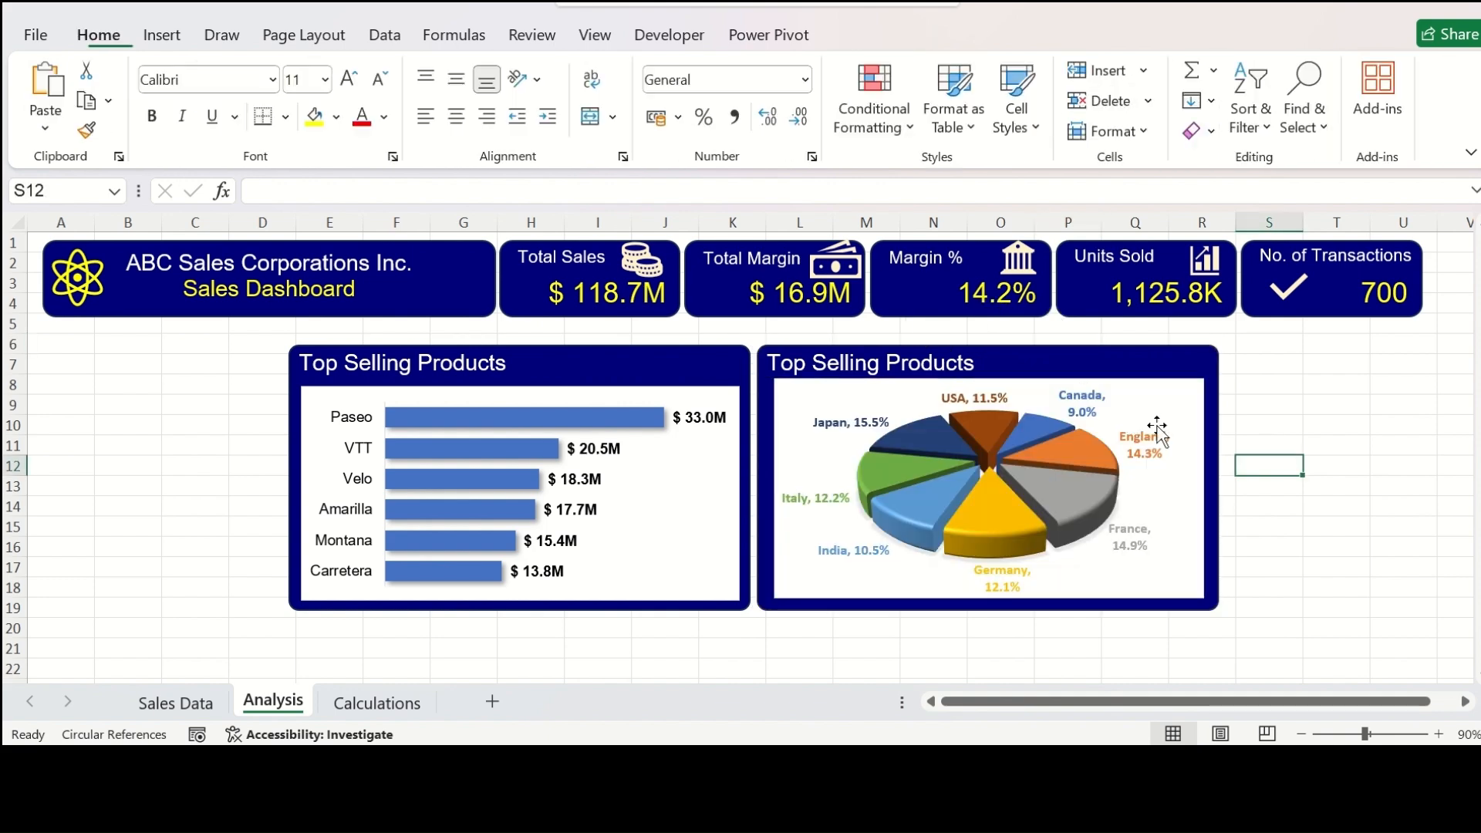
Step: Retitle the pie chart's panel "Country-wise Sales Amount %" and check off task 7 in the client's feature list
triple_click(861, 360)
type("Country-wise Sales Amount %")
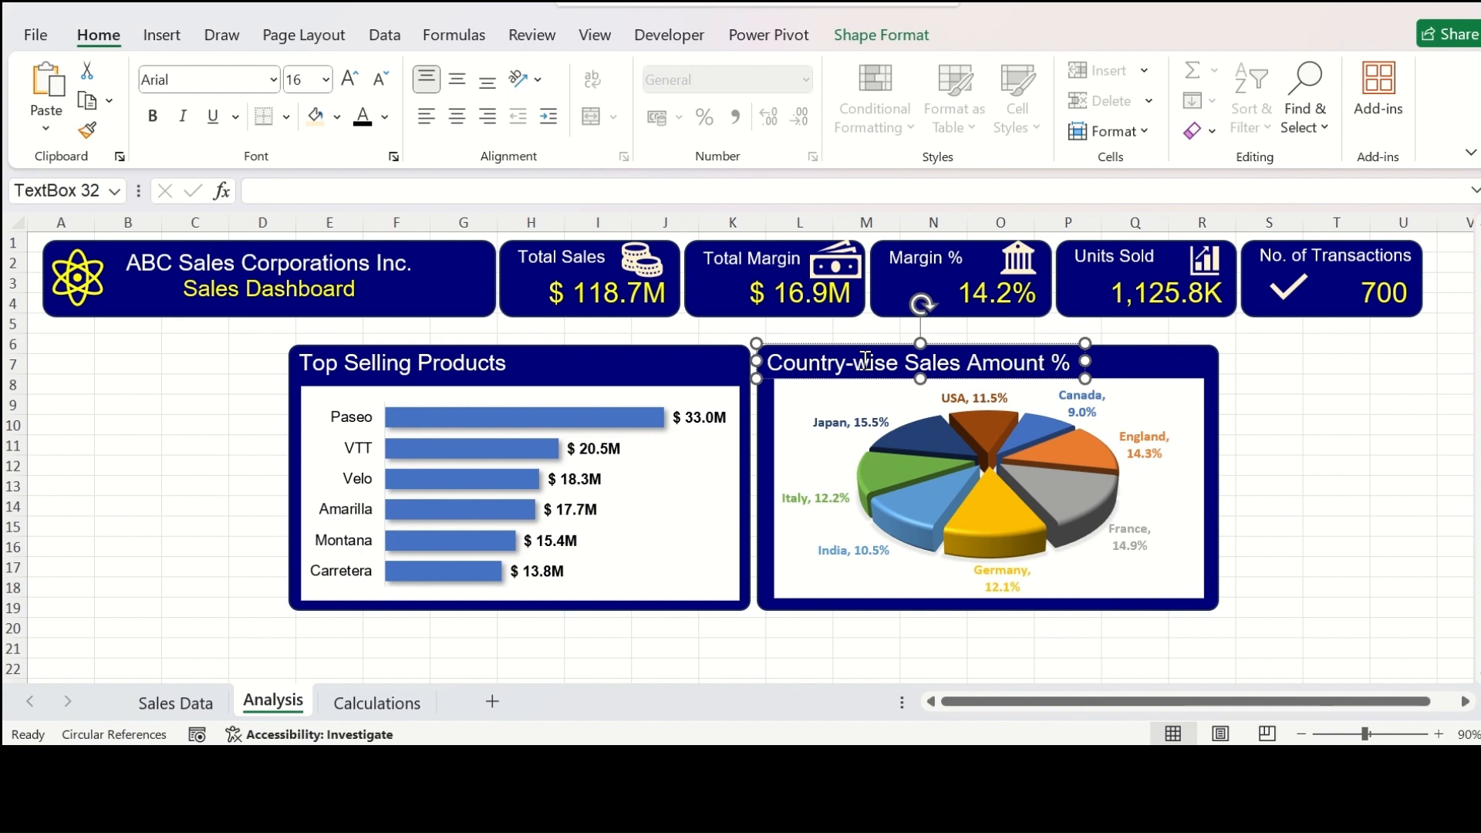
left_click(1259, 472)
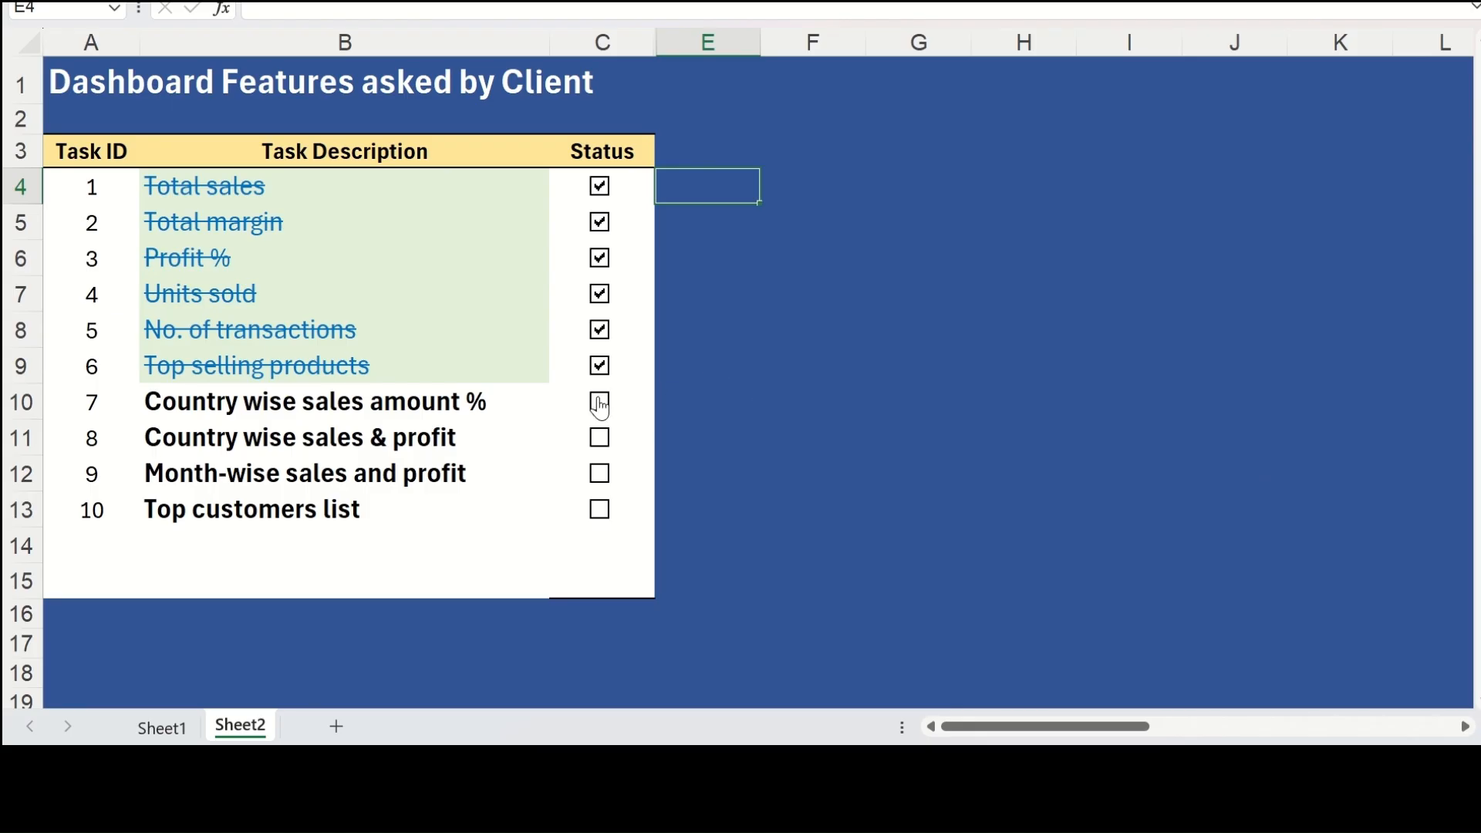
left_click(601, 404)
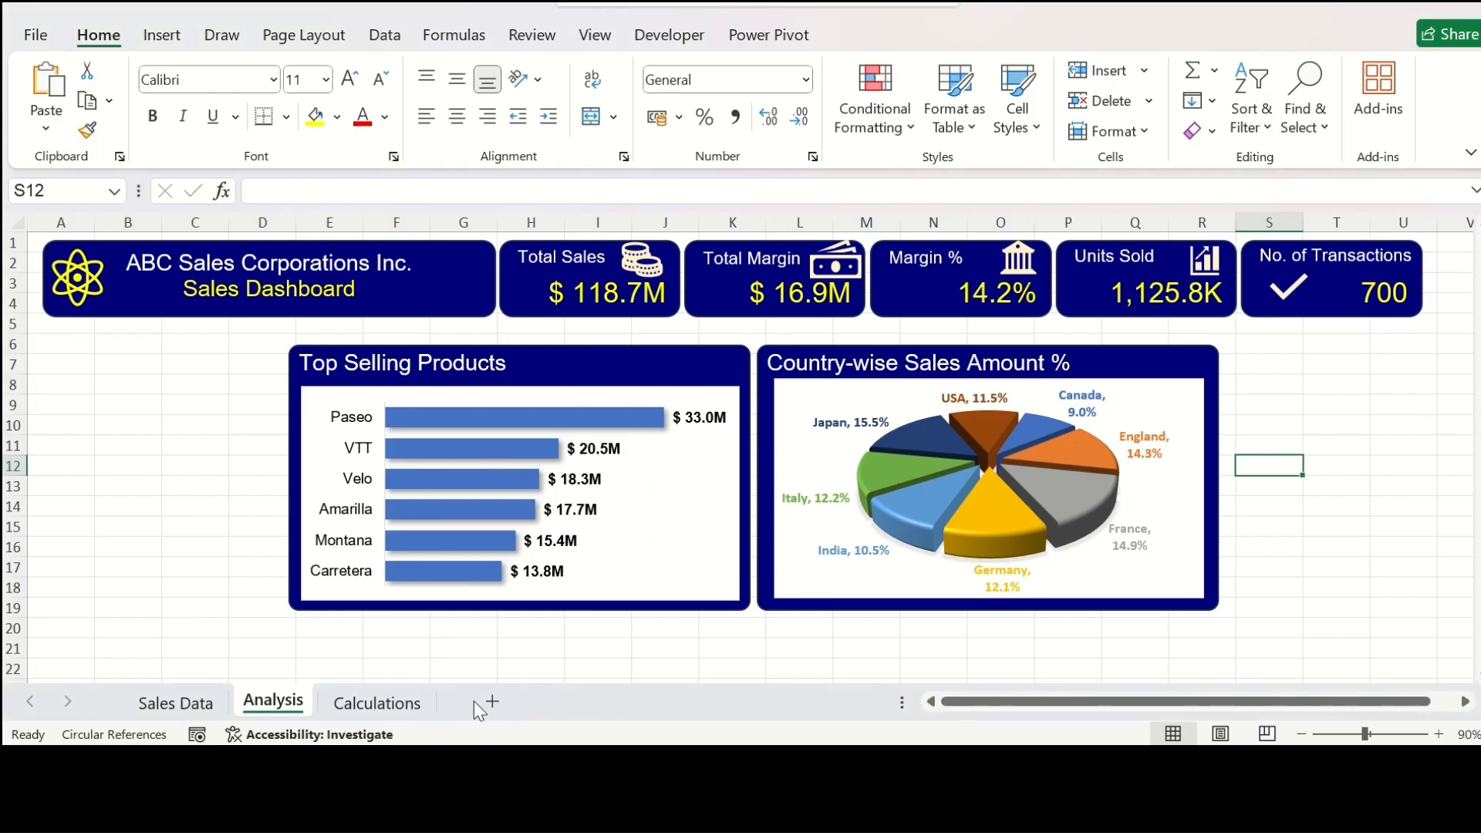
Step: Insert a PivotTable at cell A30 of the Calculations sheet, using Table3 on the Sales Data sheet as source
left_click(362, 709)
scroll(123, 528, "down", 1)
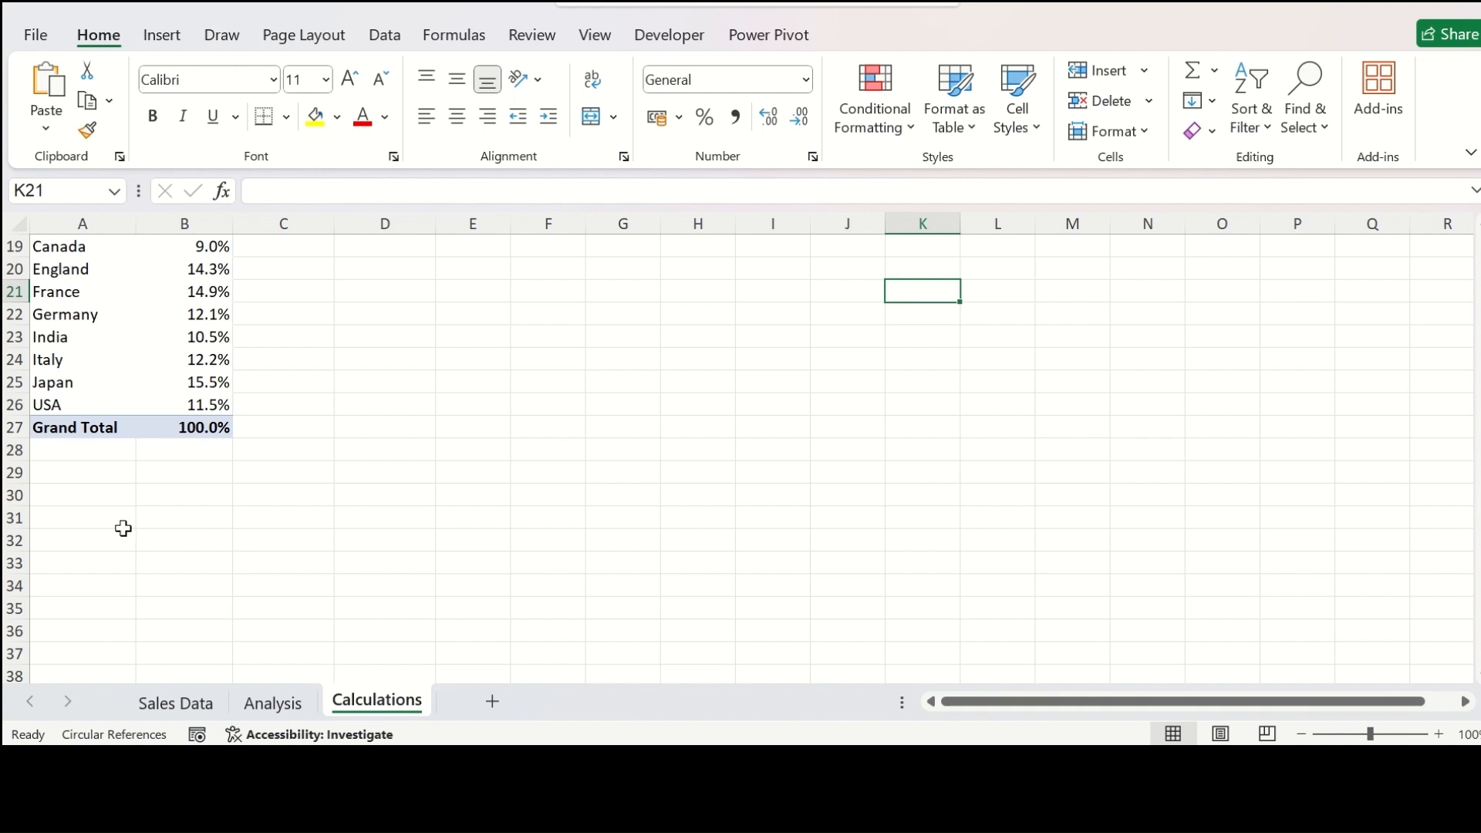
left_click(82, 494)
left_click(163, 37)
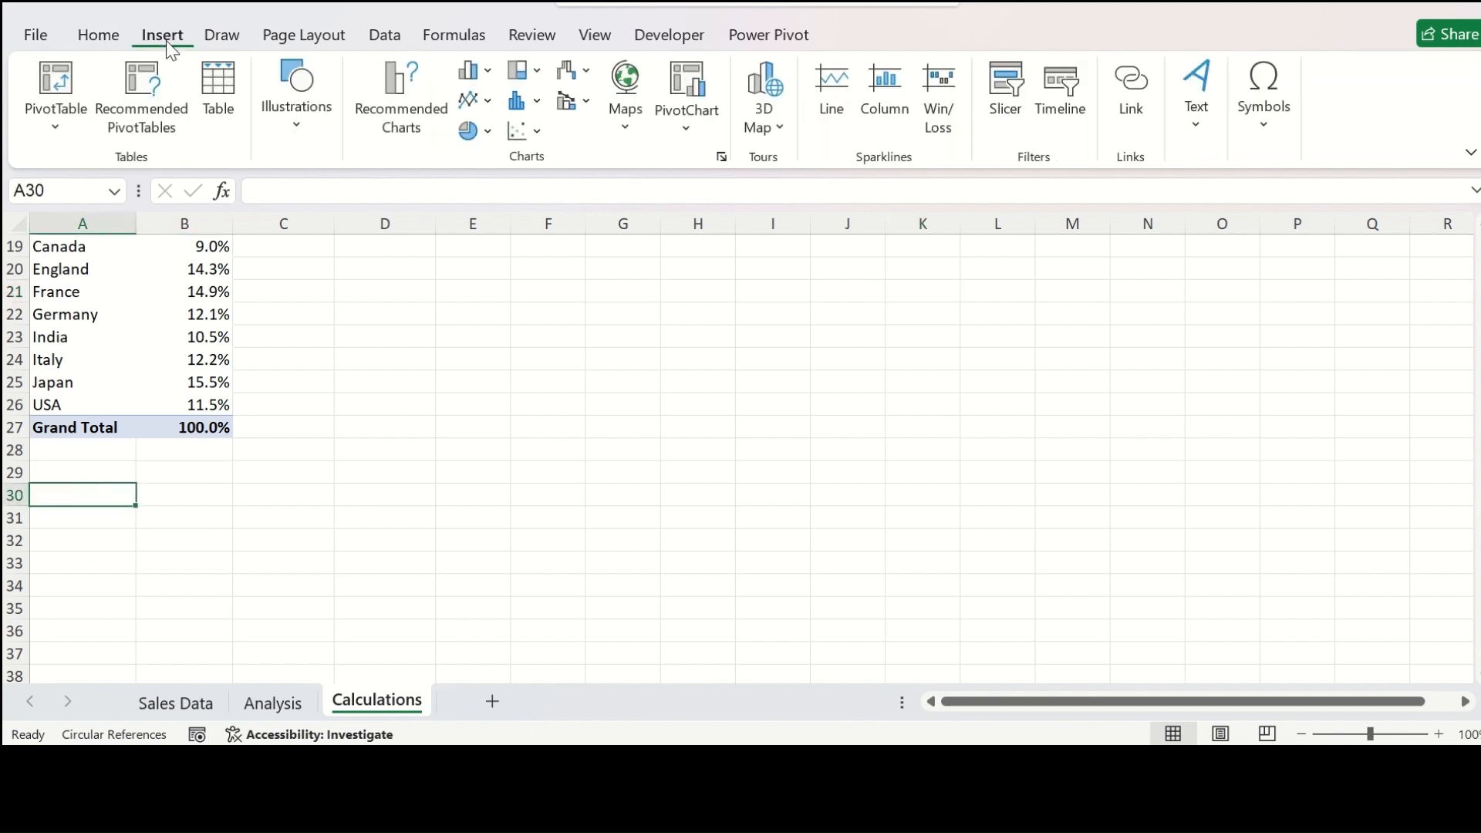
left_click(75, 85)
left_click(996, 383)
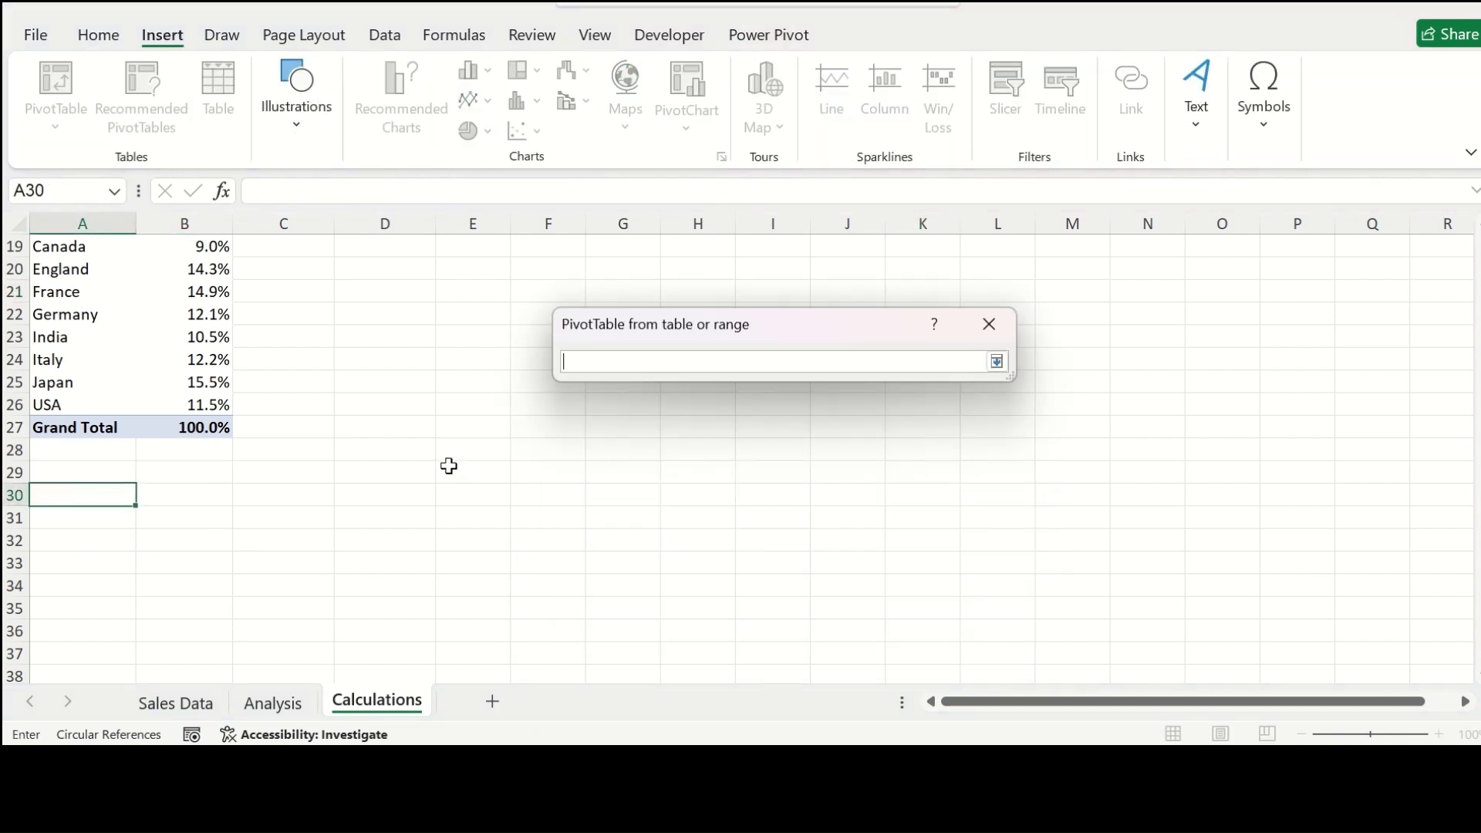
left_click(189, 703)
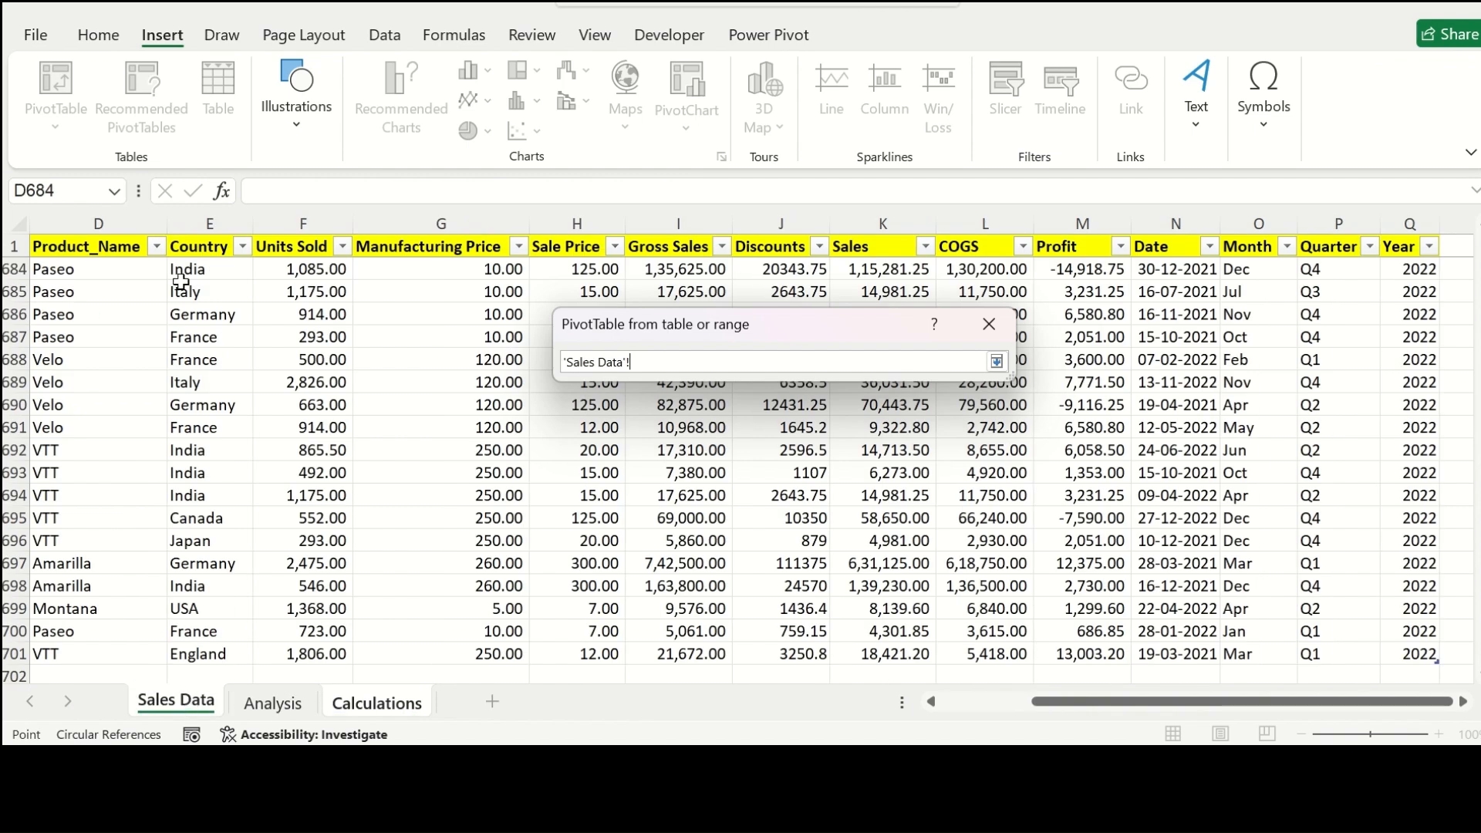
left_click(101, 249)
key("ctrl+a")
key("Return")
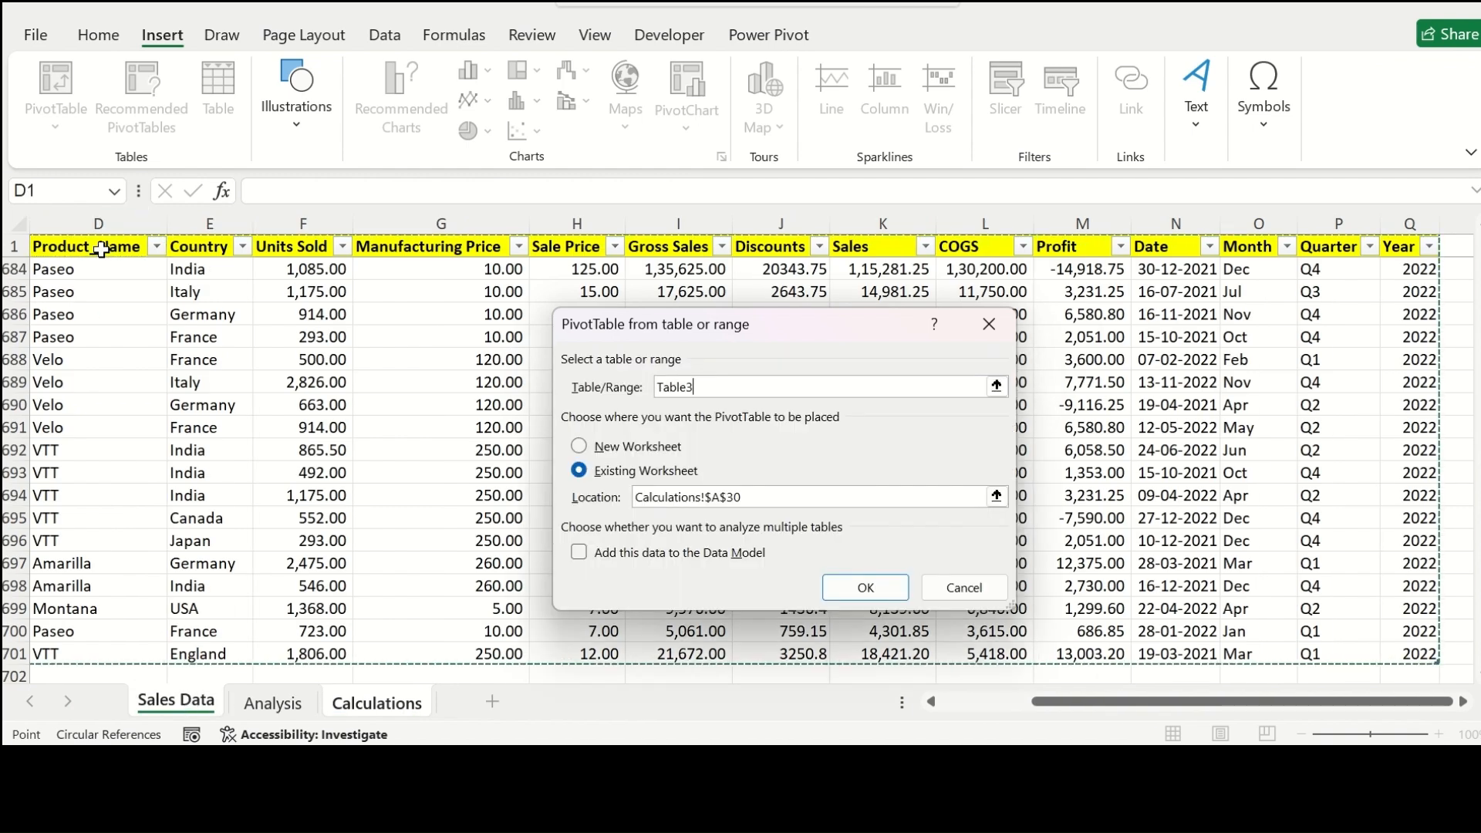
key("Return")
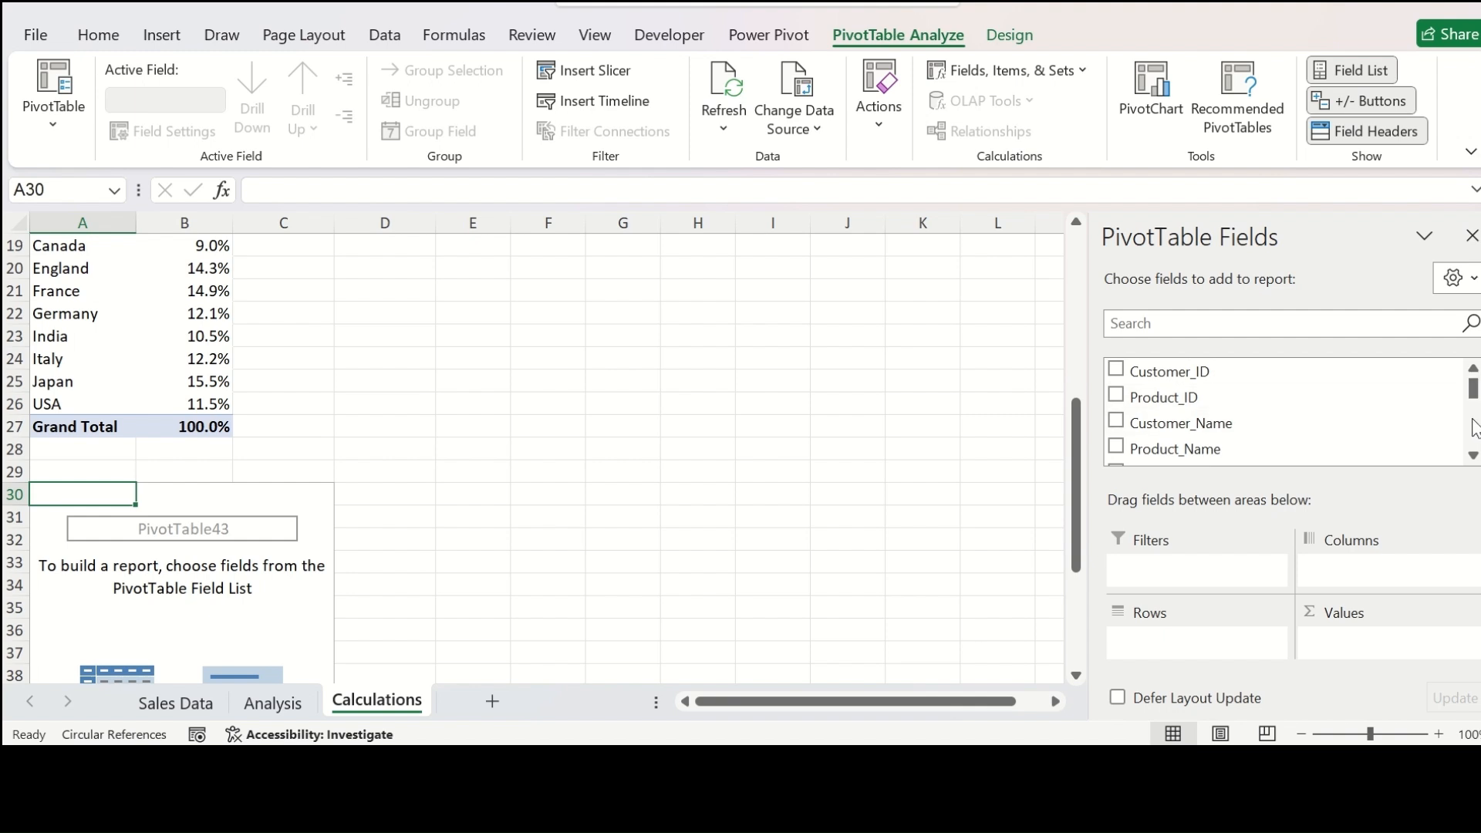
Step: Add Country as rows and Sales and Profit as summed values in the new PivotTable
left_click(1473, 455)
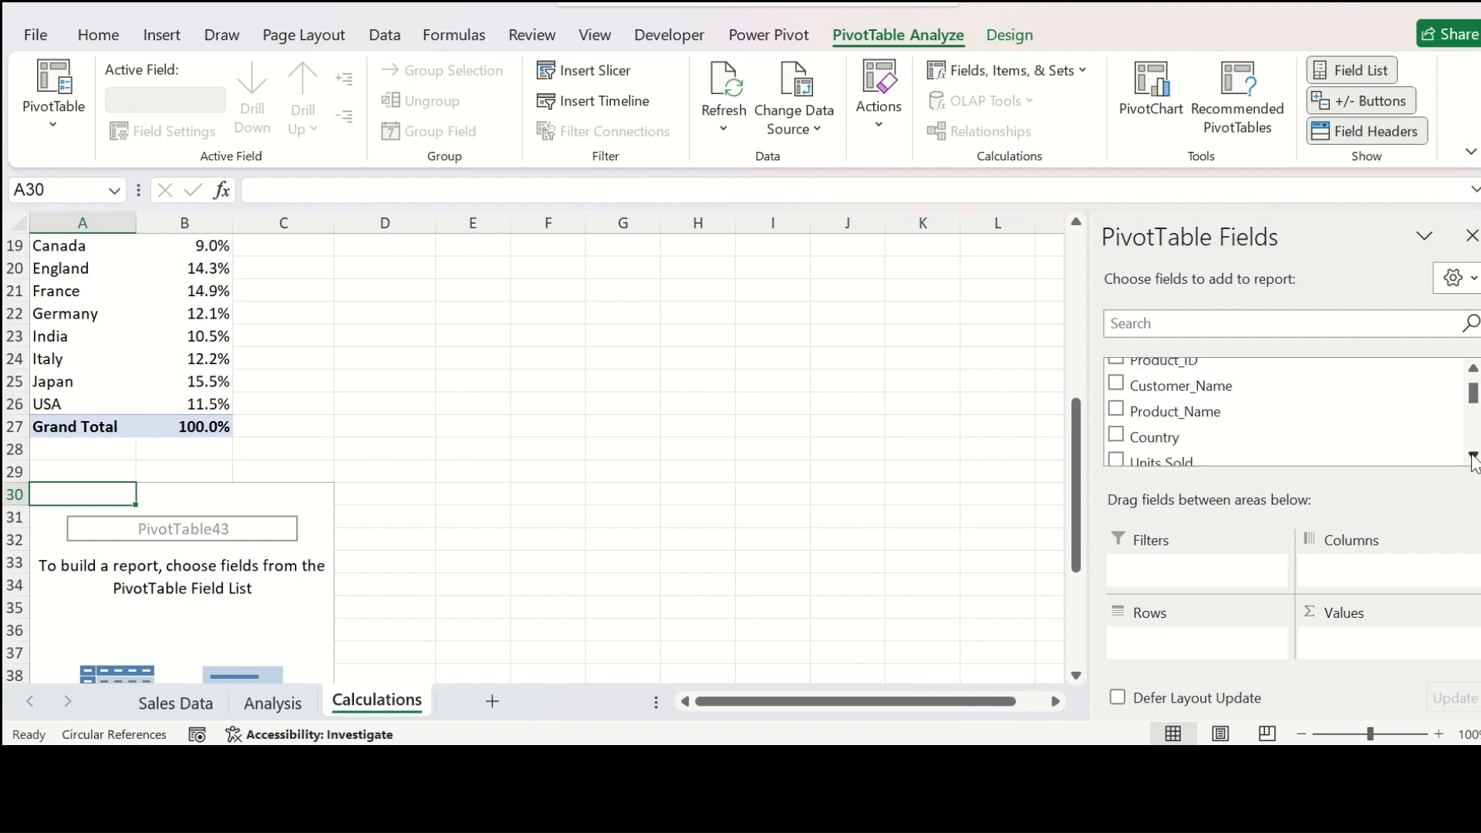
left_click(1116, 437)
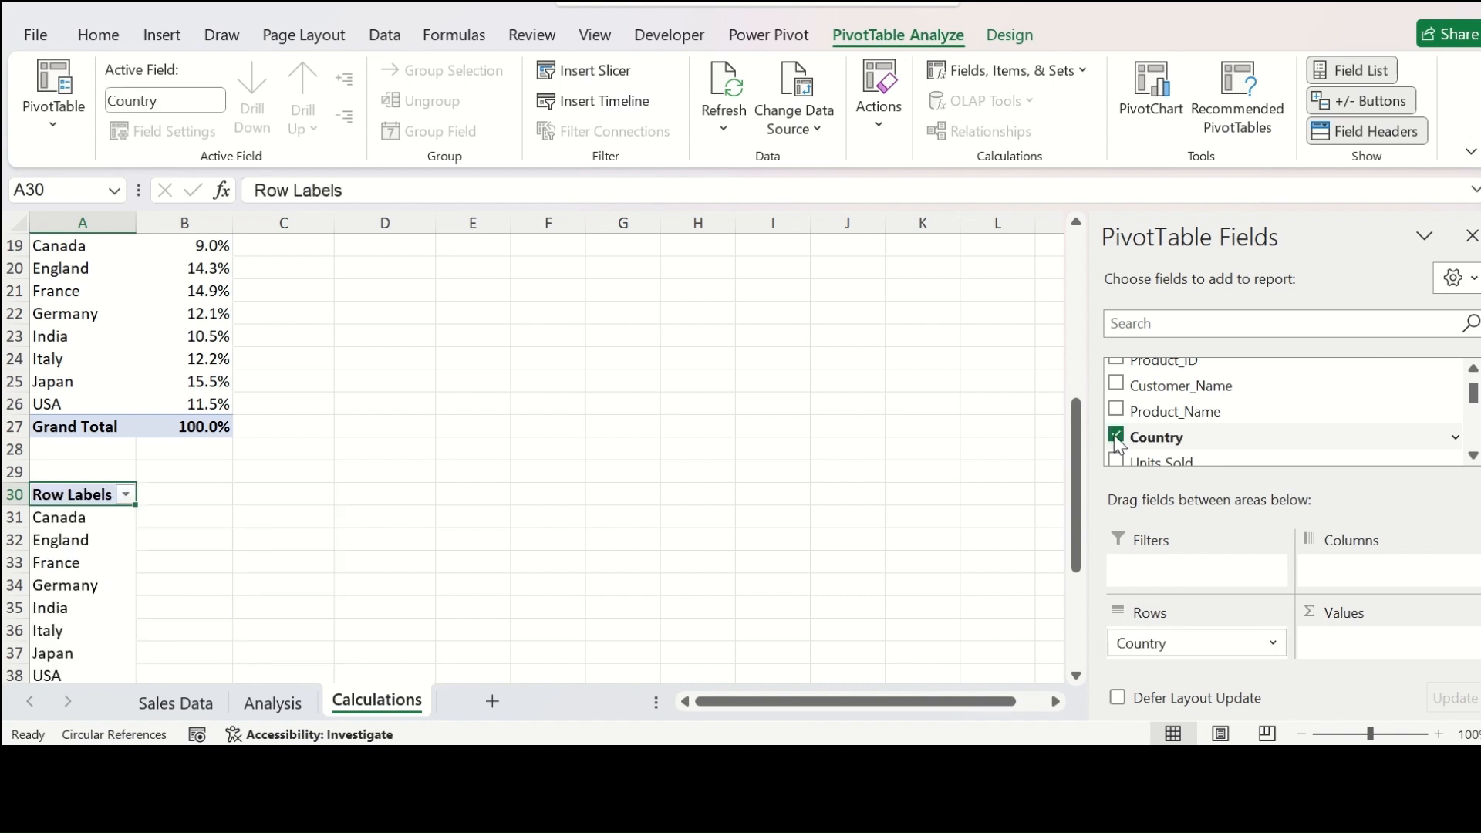
scroll(1266, 416, "down", 3)
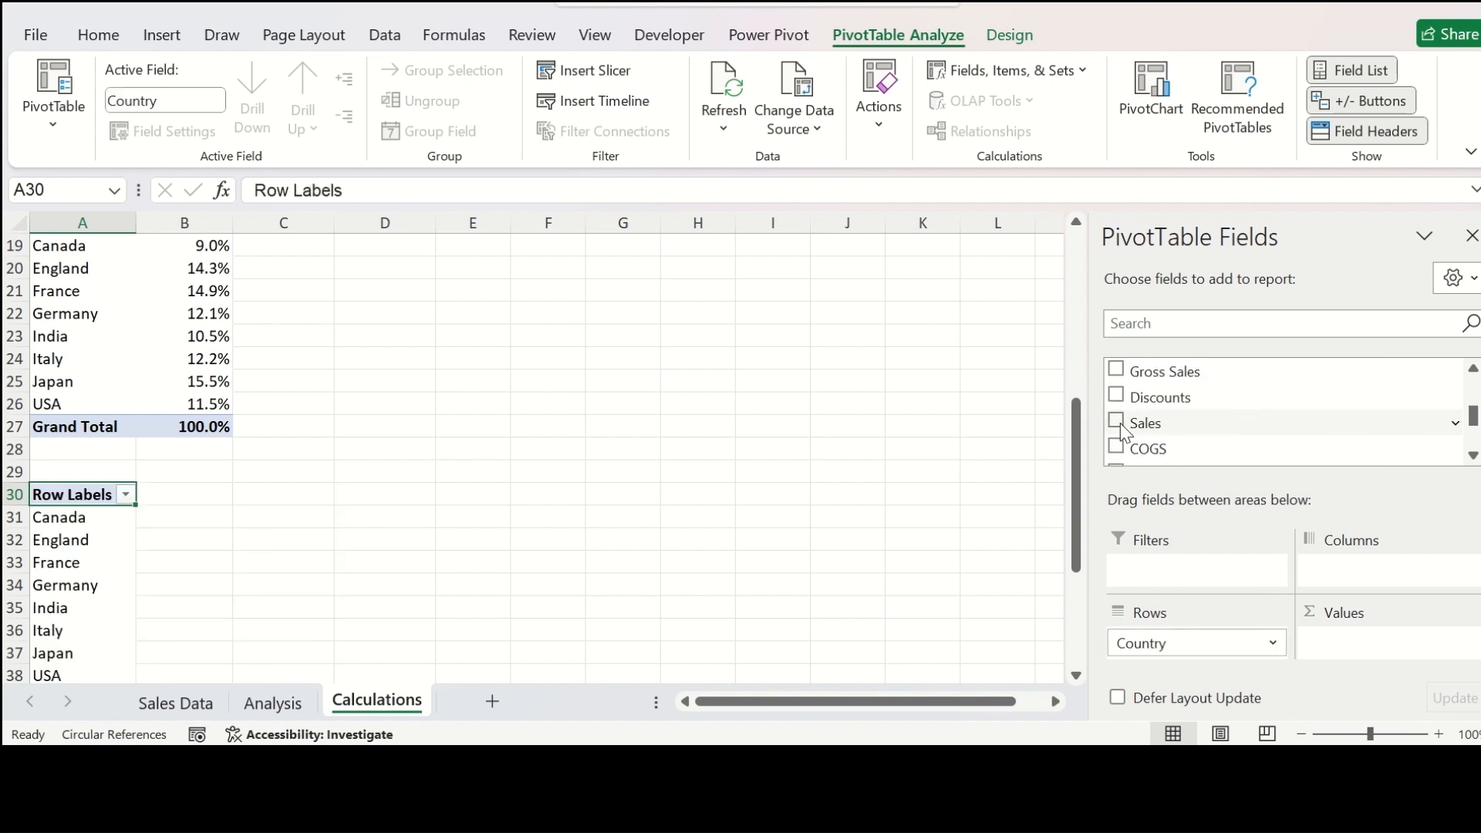
left_click(1116, 422)
scroll(1317, 417, "down", 2)
scroll(1192, 393, "up", 1)
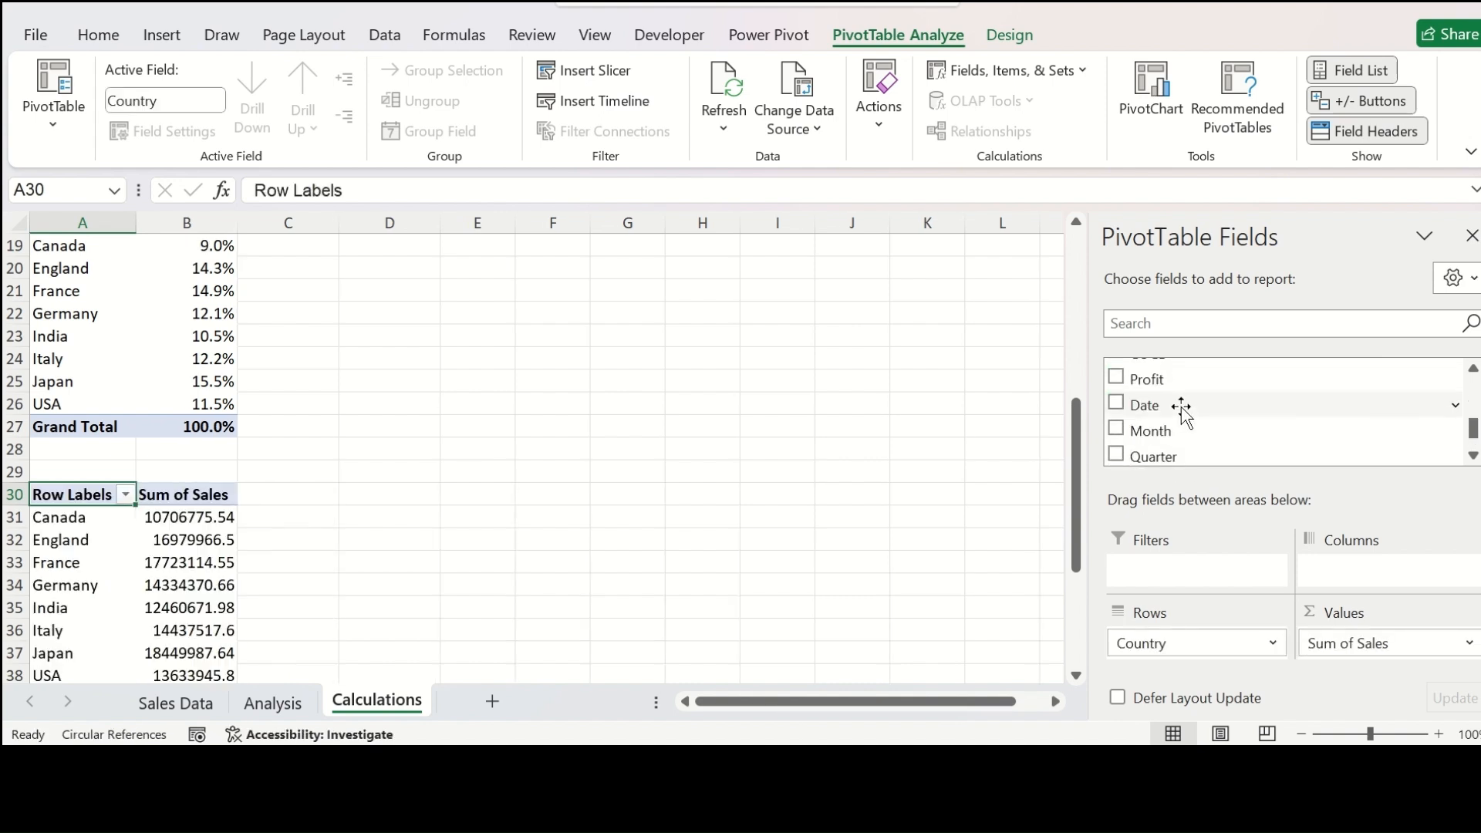
left_click(1128, 381)
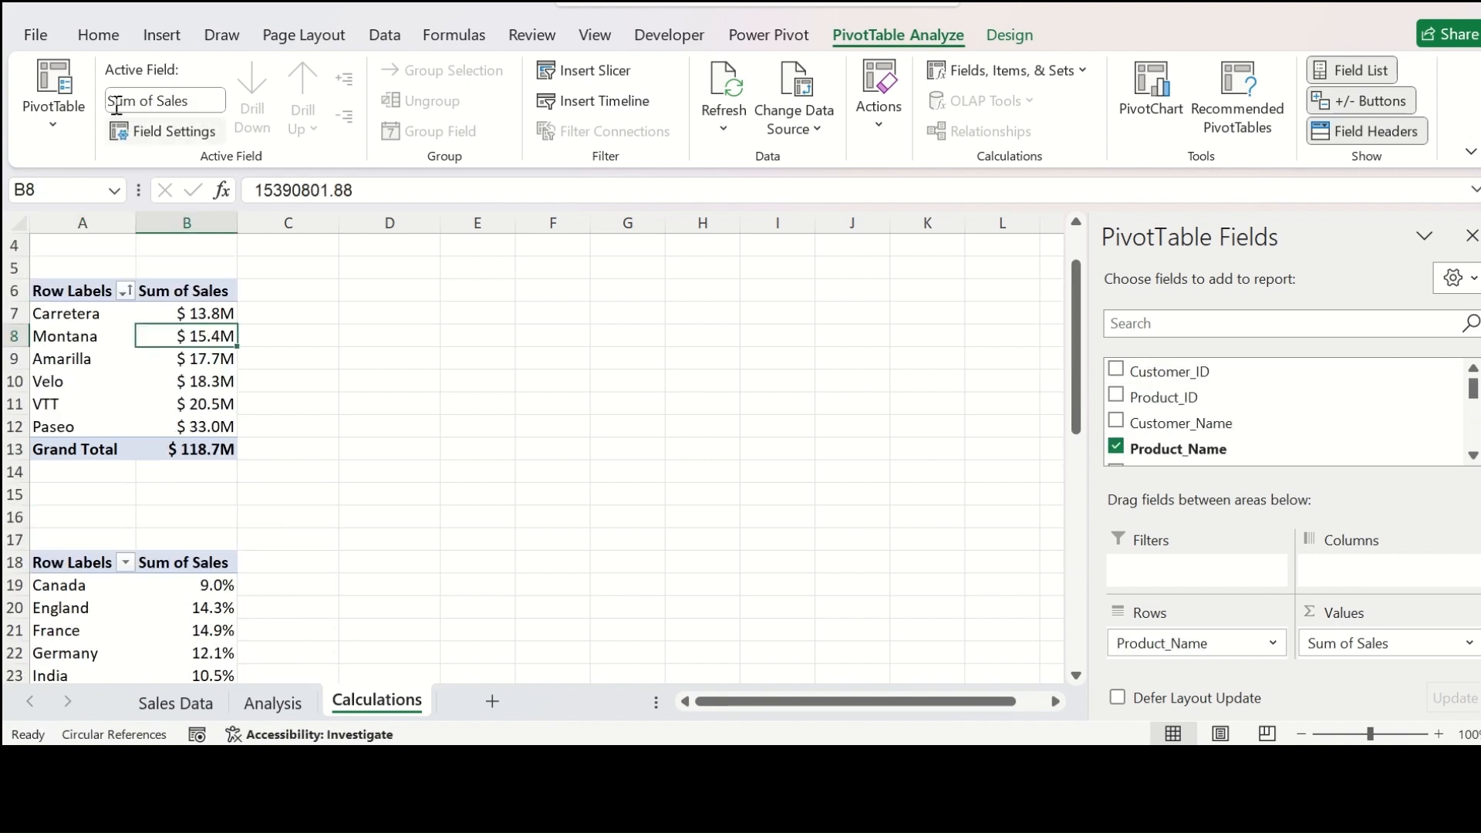
Step: Copy the number format of B8 onto the country sales and profit values in B31:C39 with Format Painter
left_click(108, 37)
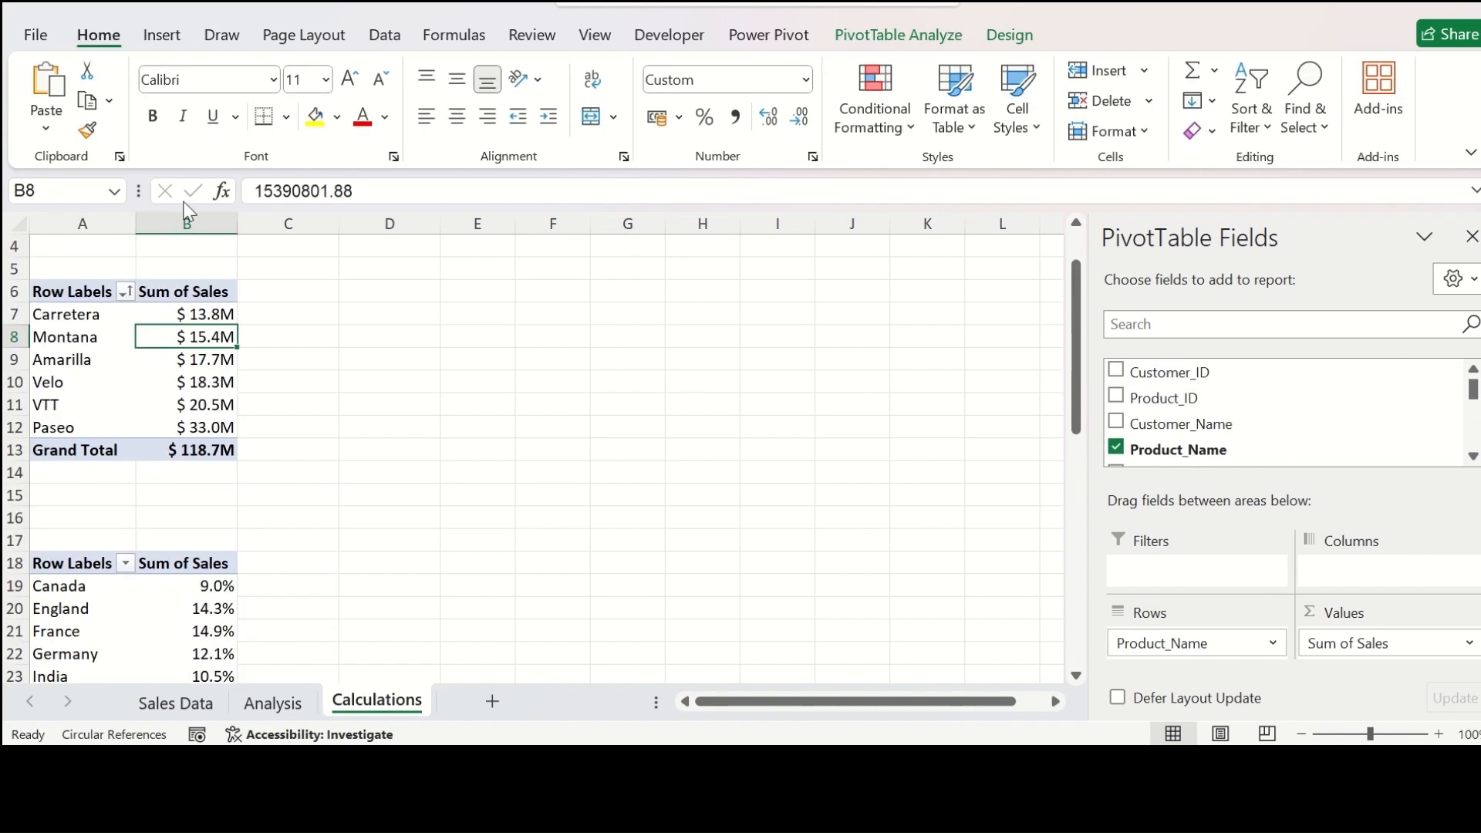
left_click(88, 130)
scroll(254, 393, "down", 7)
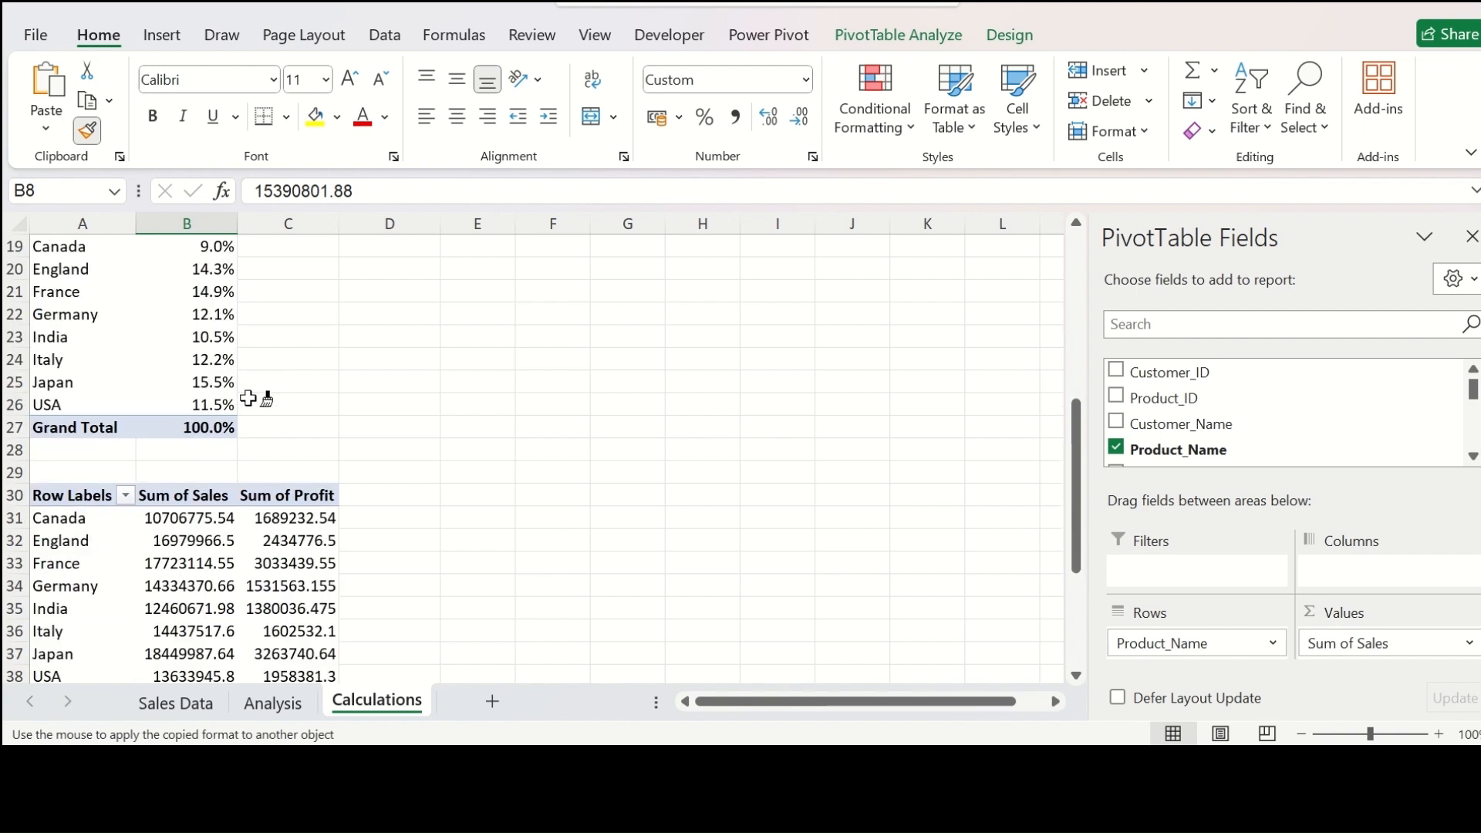
mouse_move(197, 386)
left_mouse_down()
mouse_move(270, 516)
mouse_move(270, 557)
left_mouse_up()
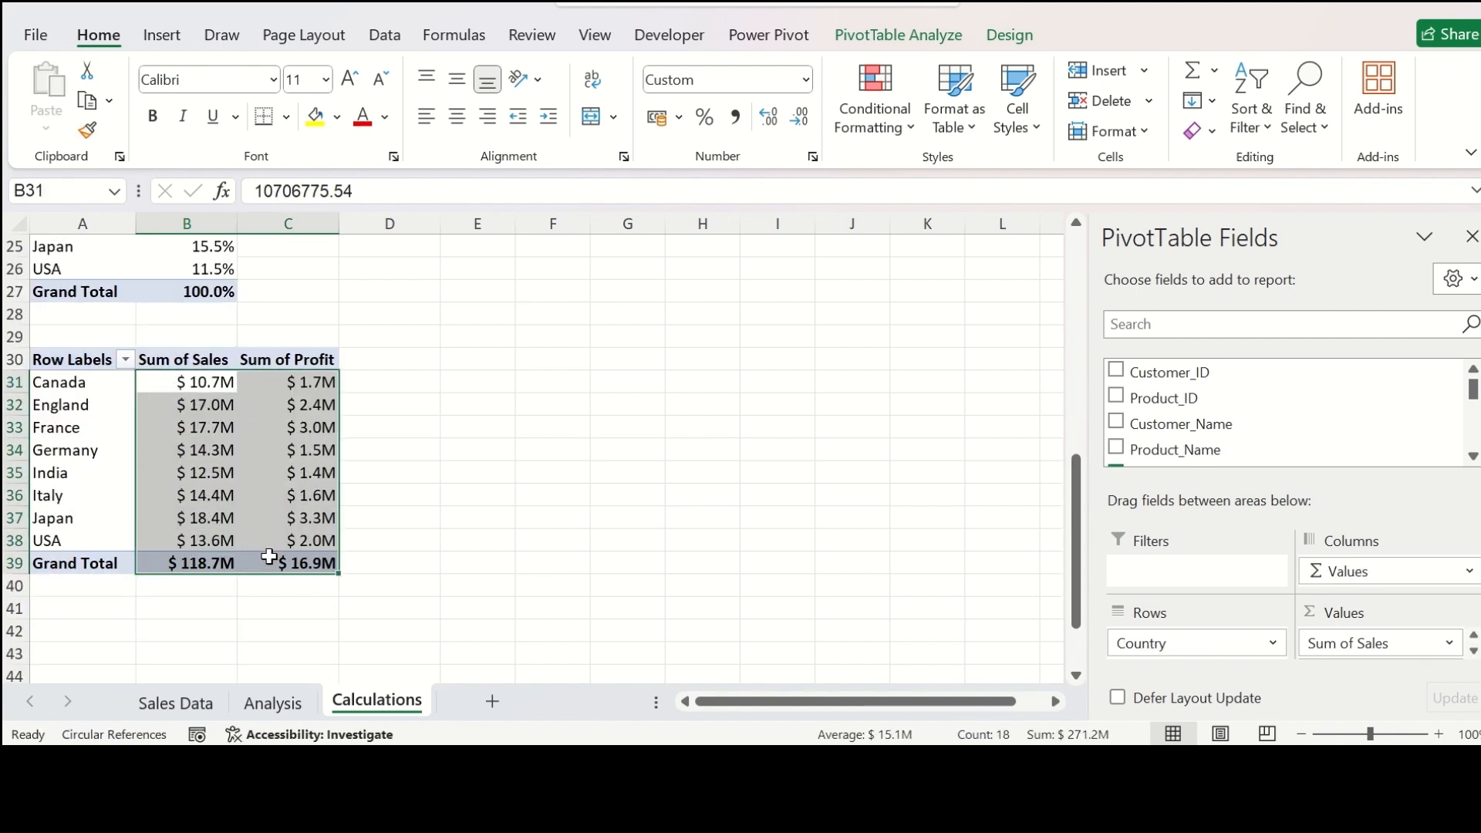
Step: Insert a Stacked Column PivotChart from the country-wise sales and profit PivotTable
left_click(276, 428)
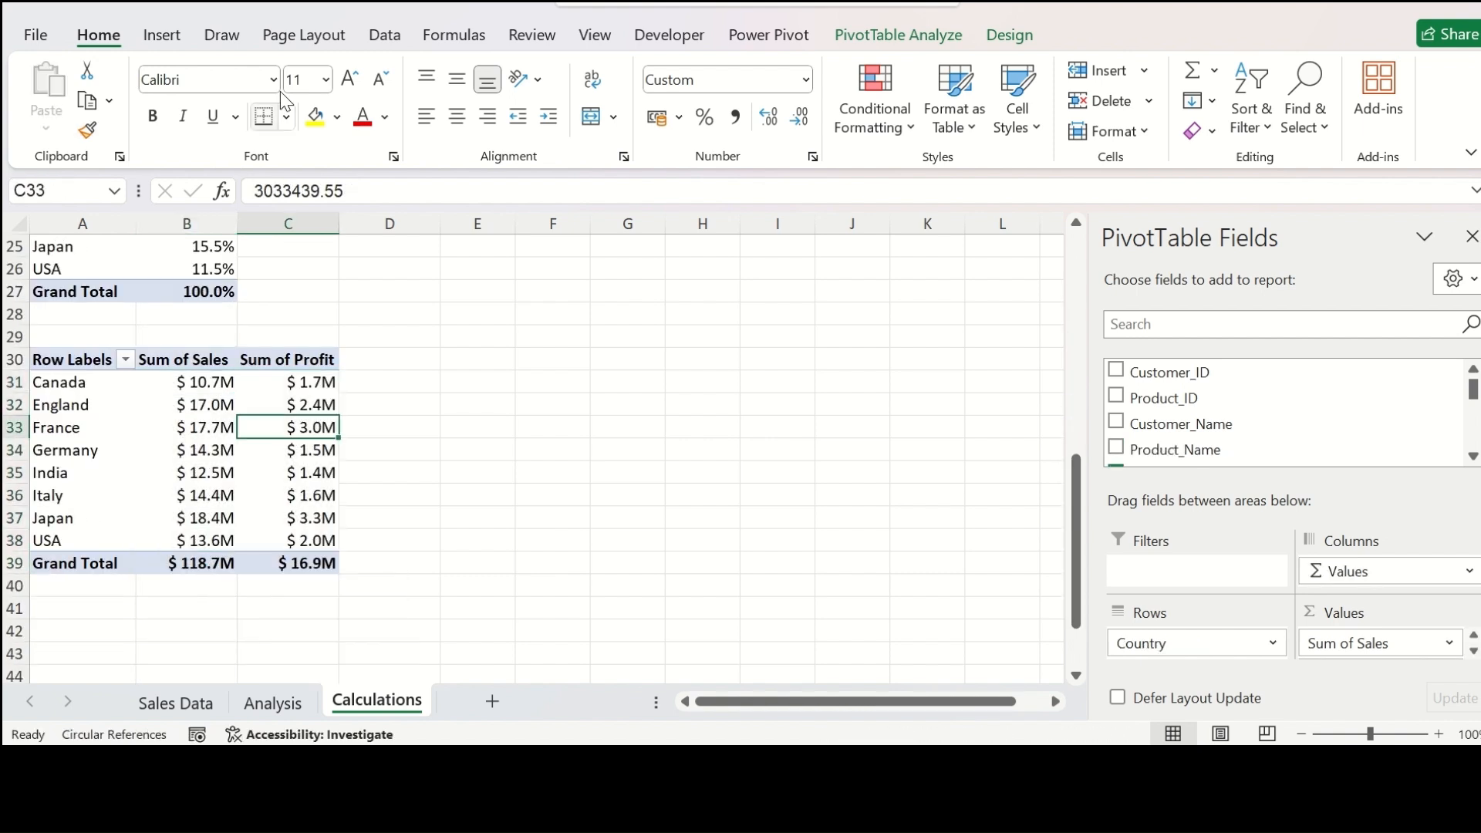
left_click(158, 44)
left_click(675, 132)
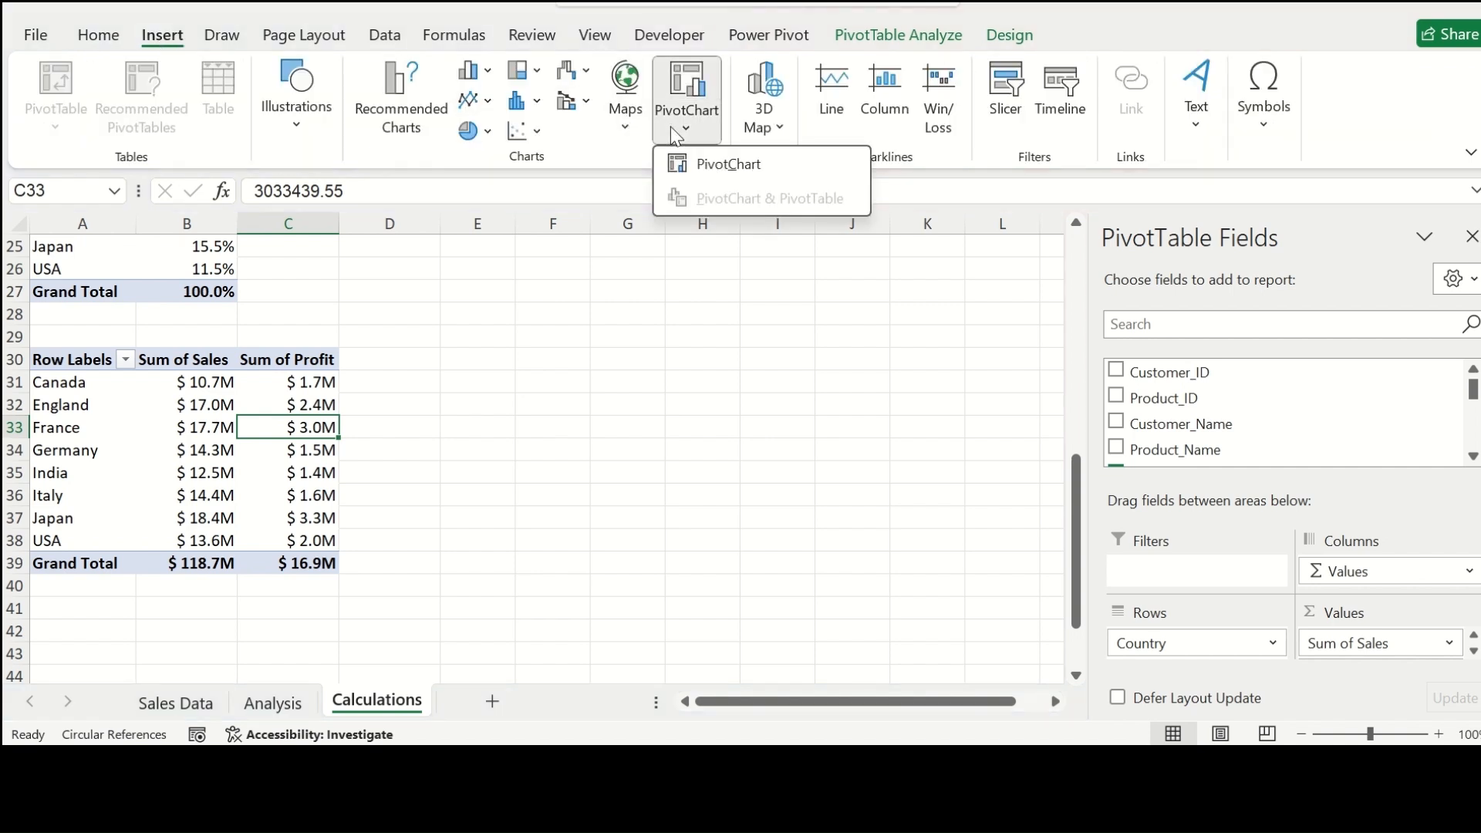
left_click(669, 159)
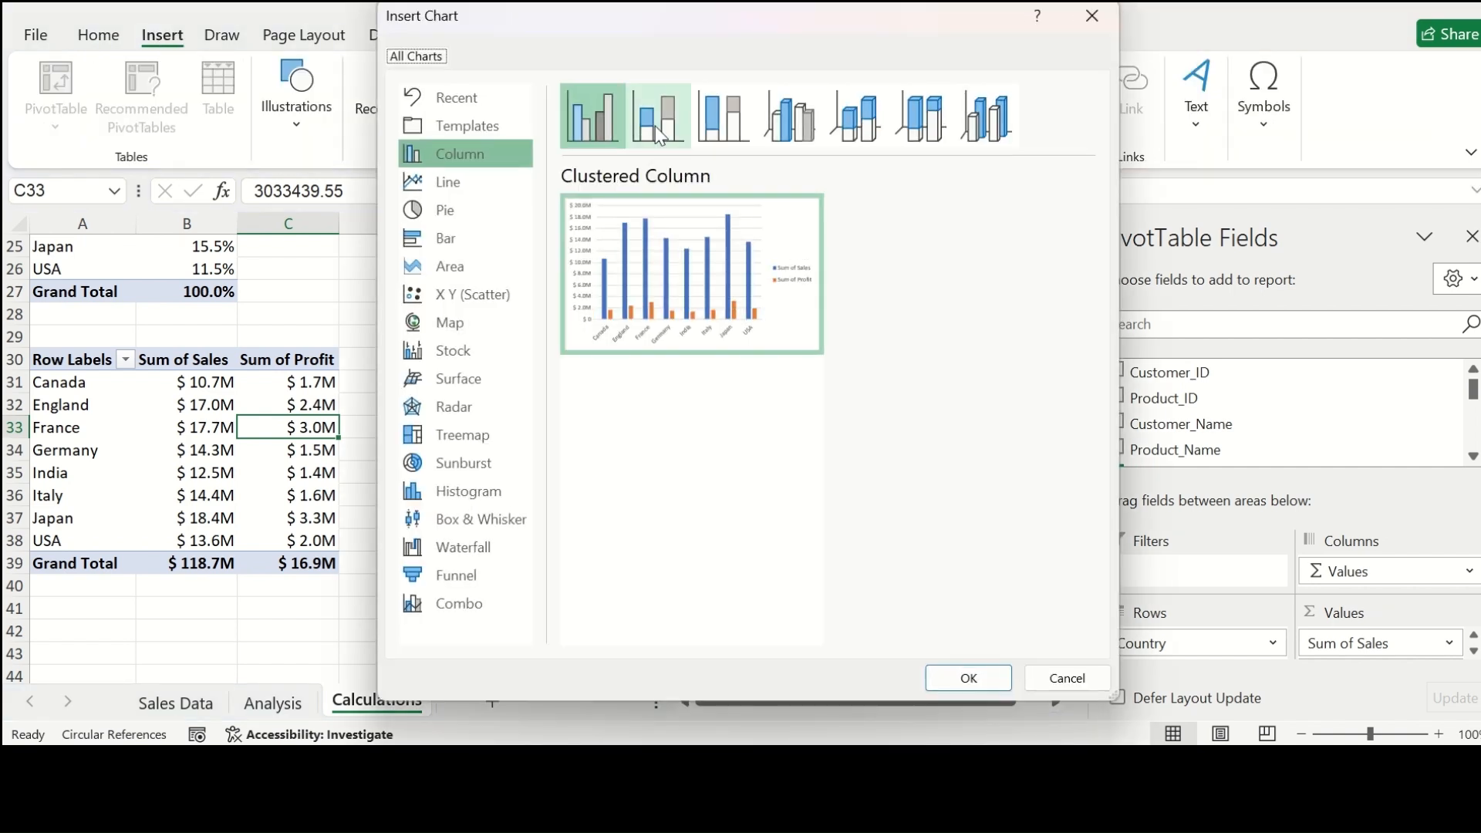
left_click(658, 130)
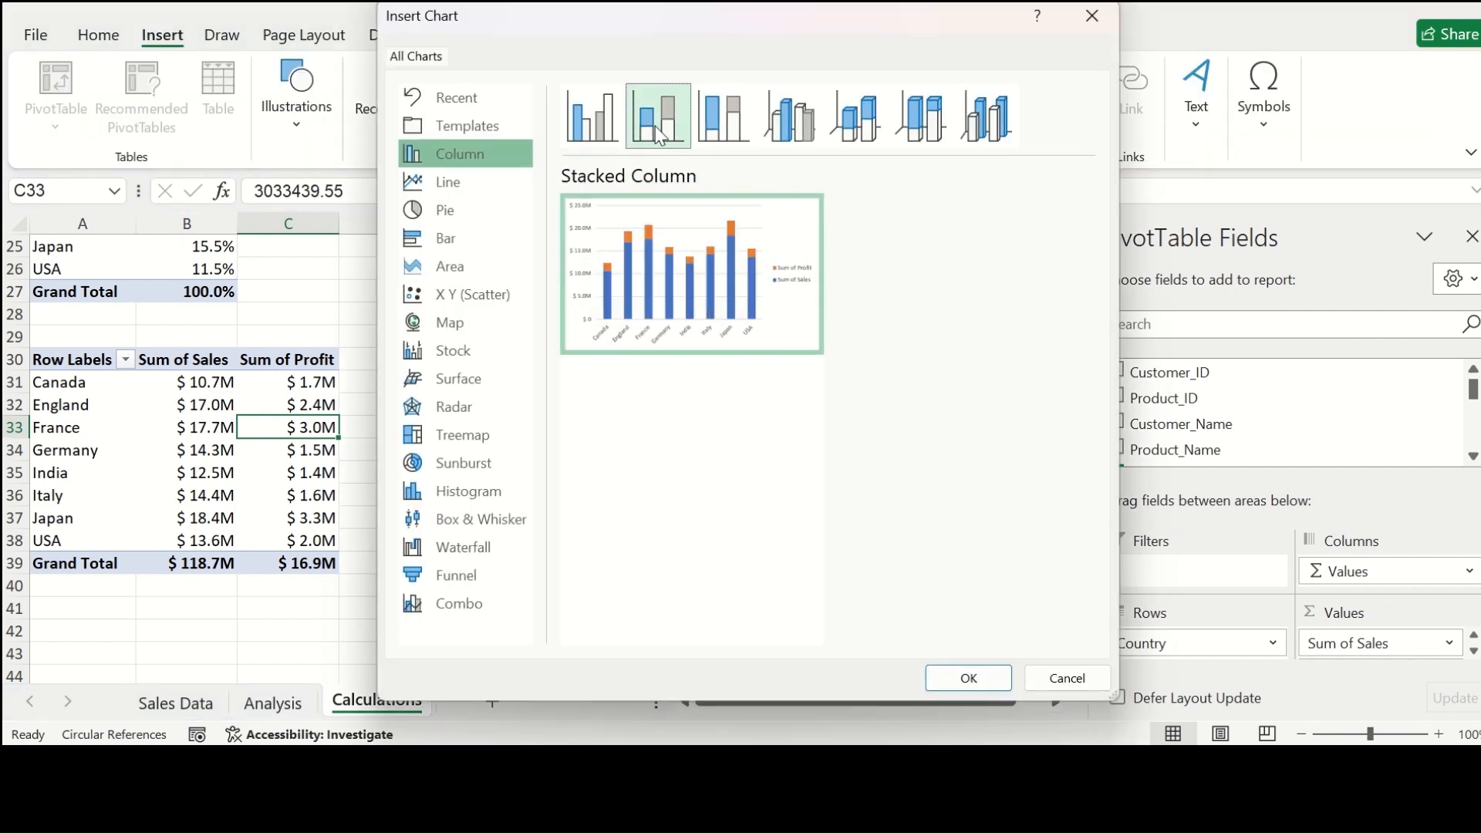
left_click(968, 678)
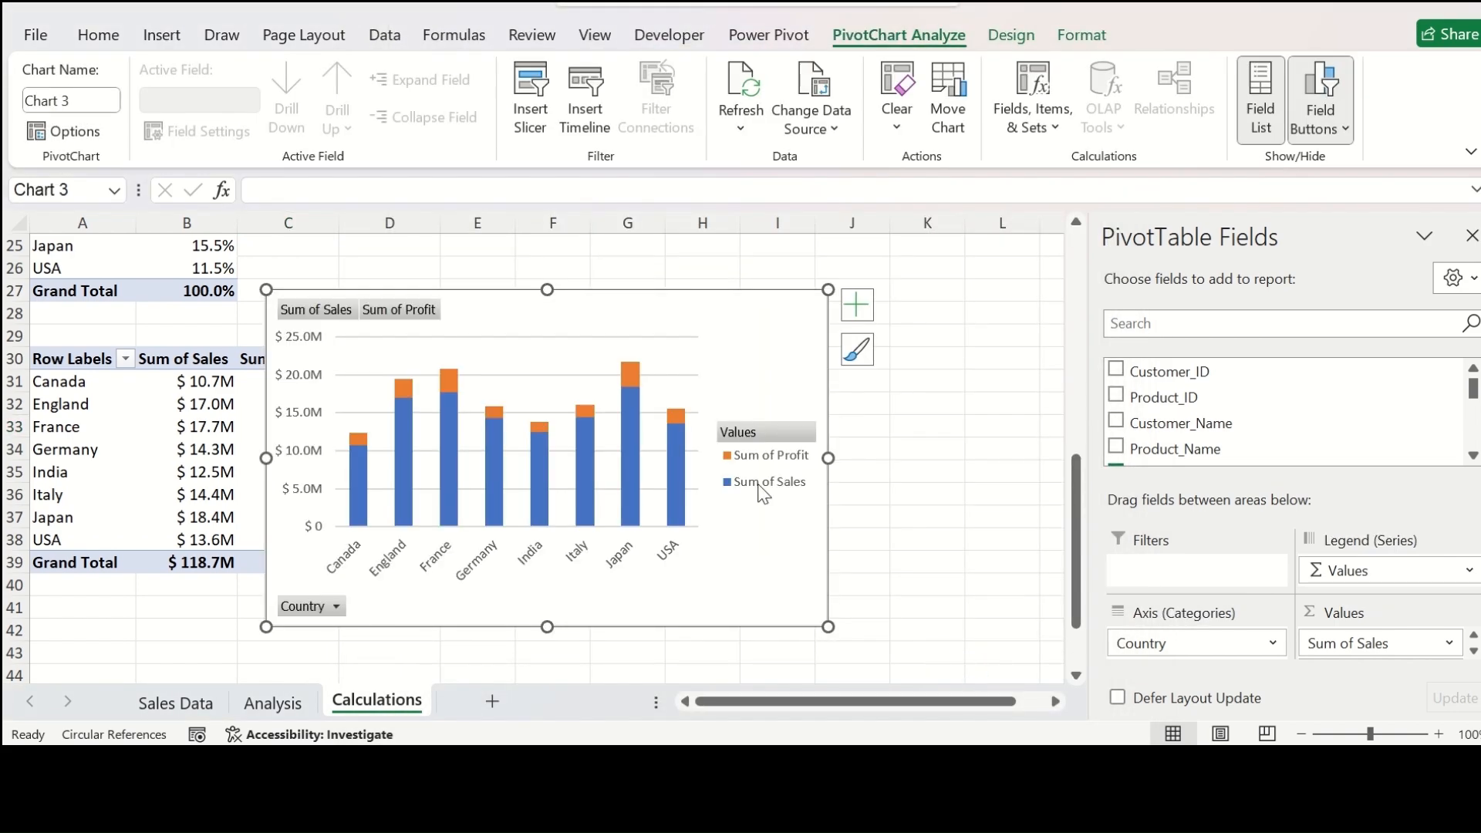
Step: Hide all field buttons on the stacked column chart and set its legend position to Bottom
right_click(333, 313)
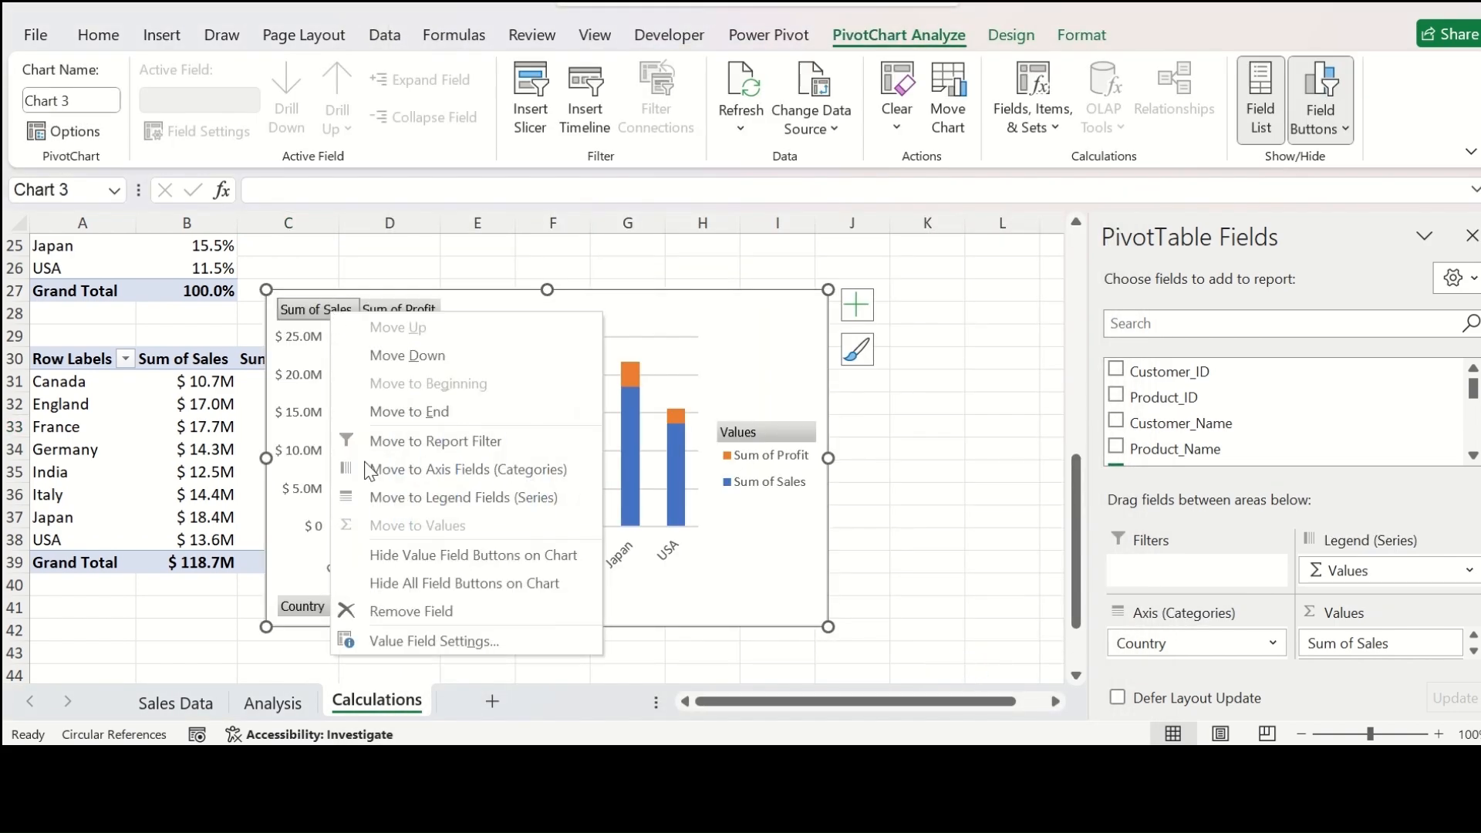
left_click(397, 583)
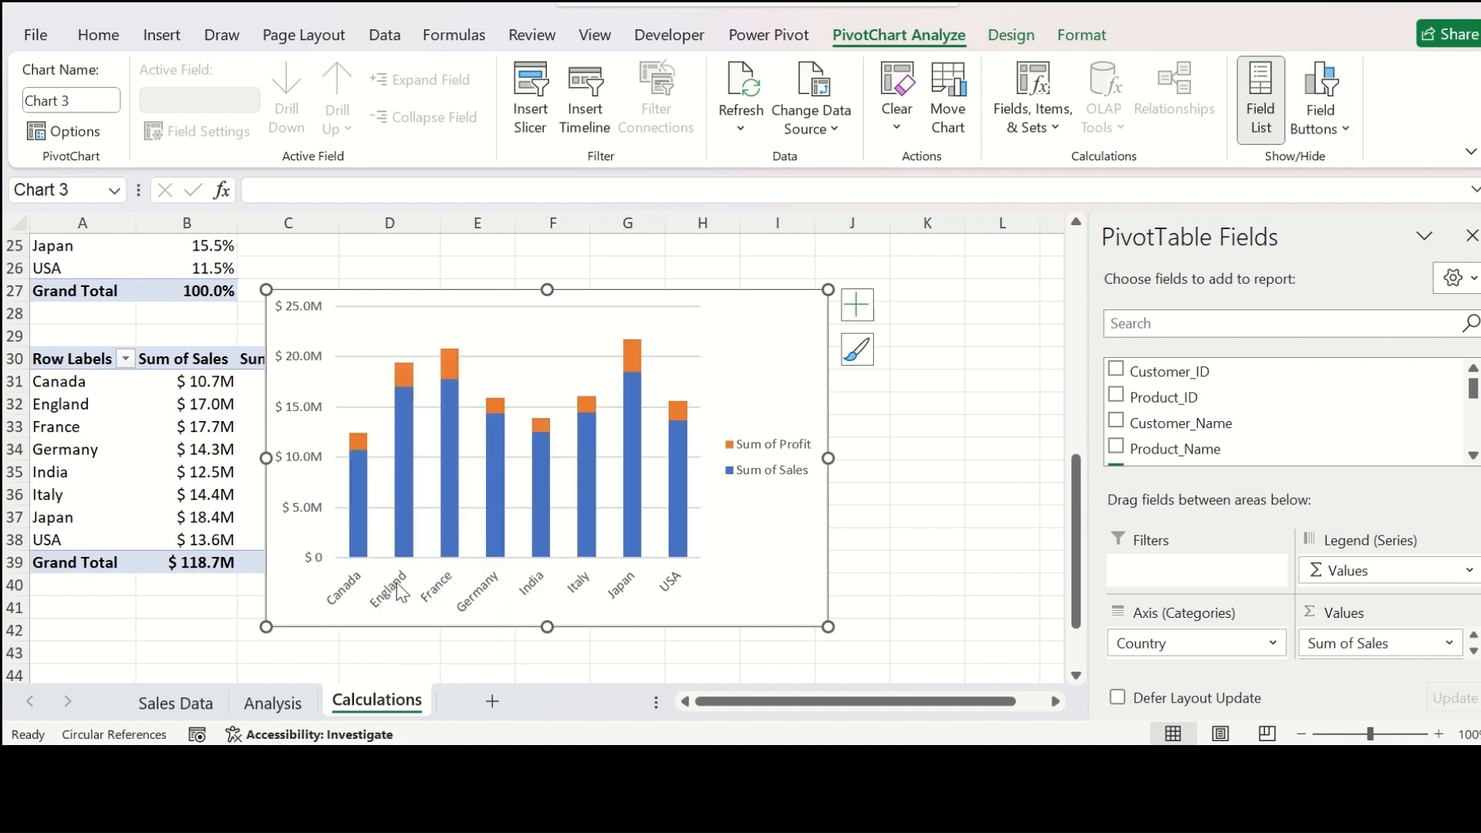
left_click(786, 480)
left_click(856, 304)
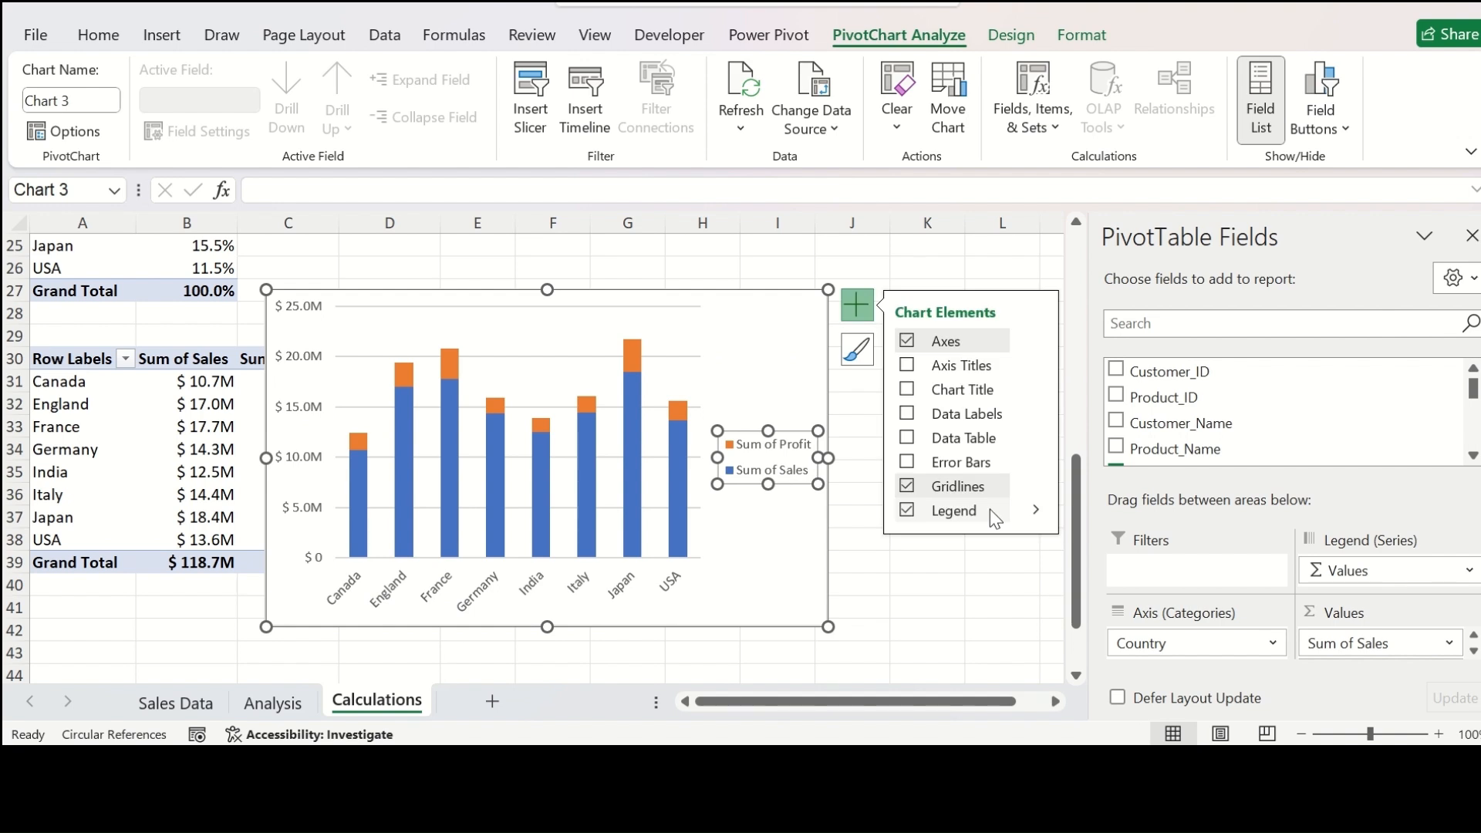
left_click(1036, 510)
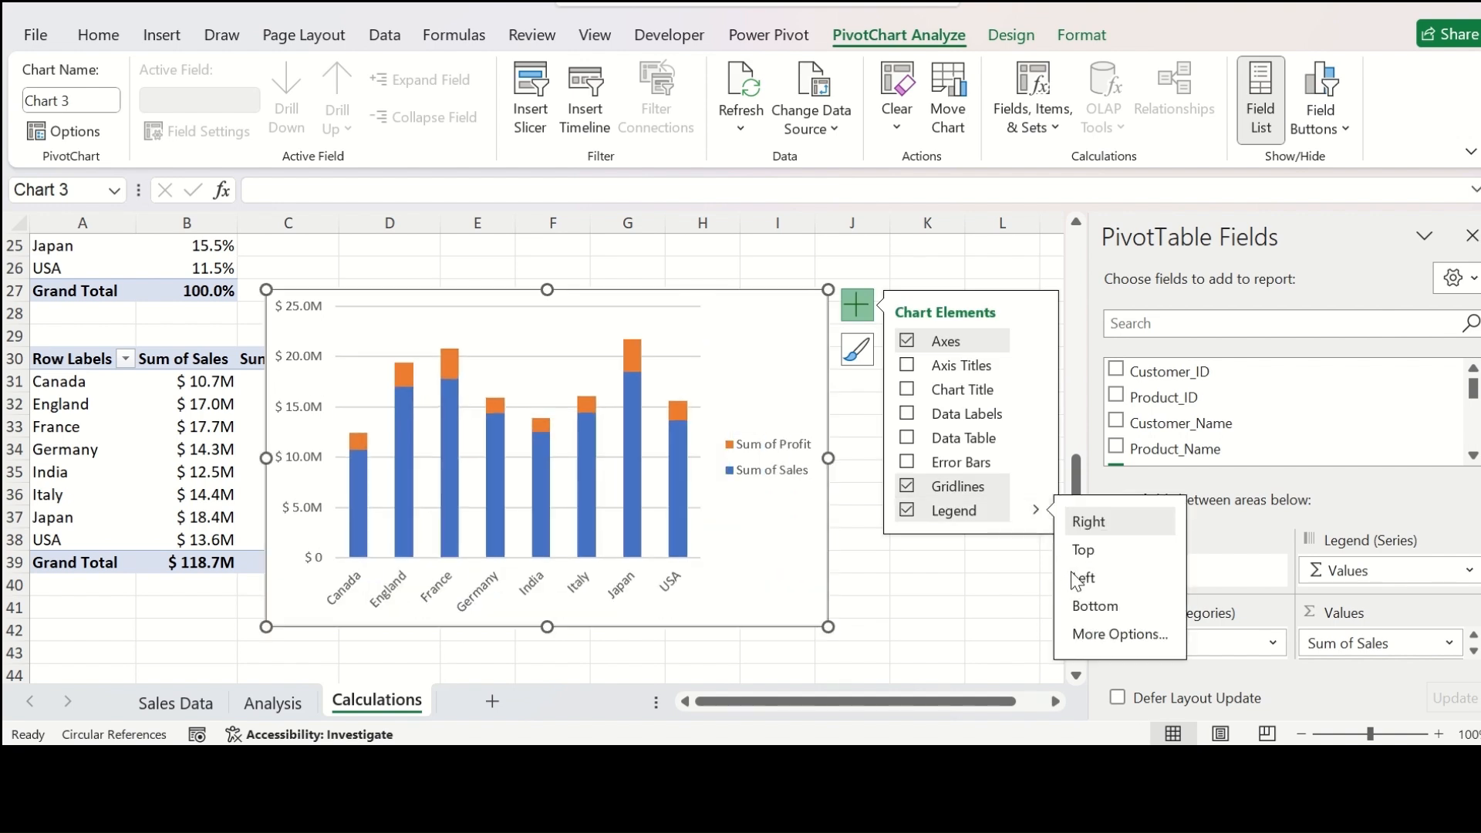
left_click(1087, 609)
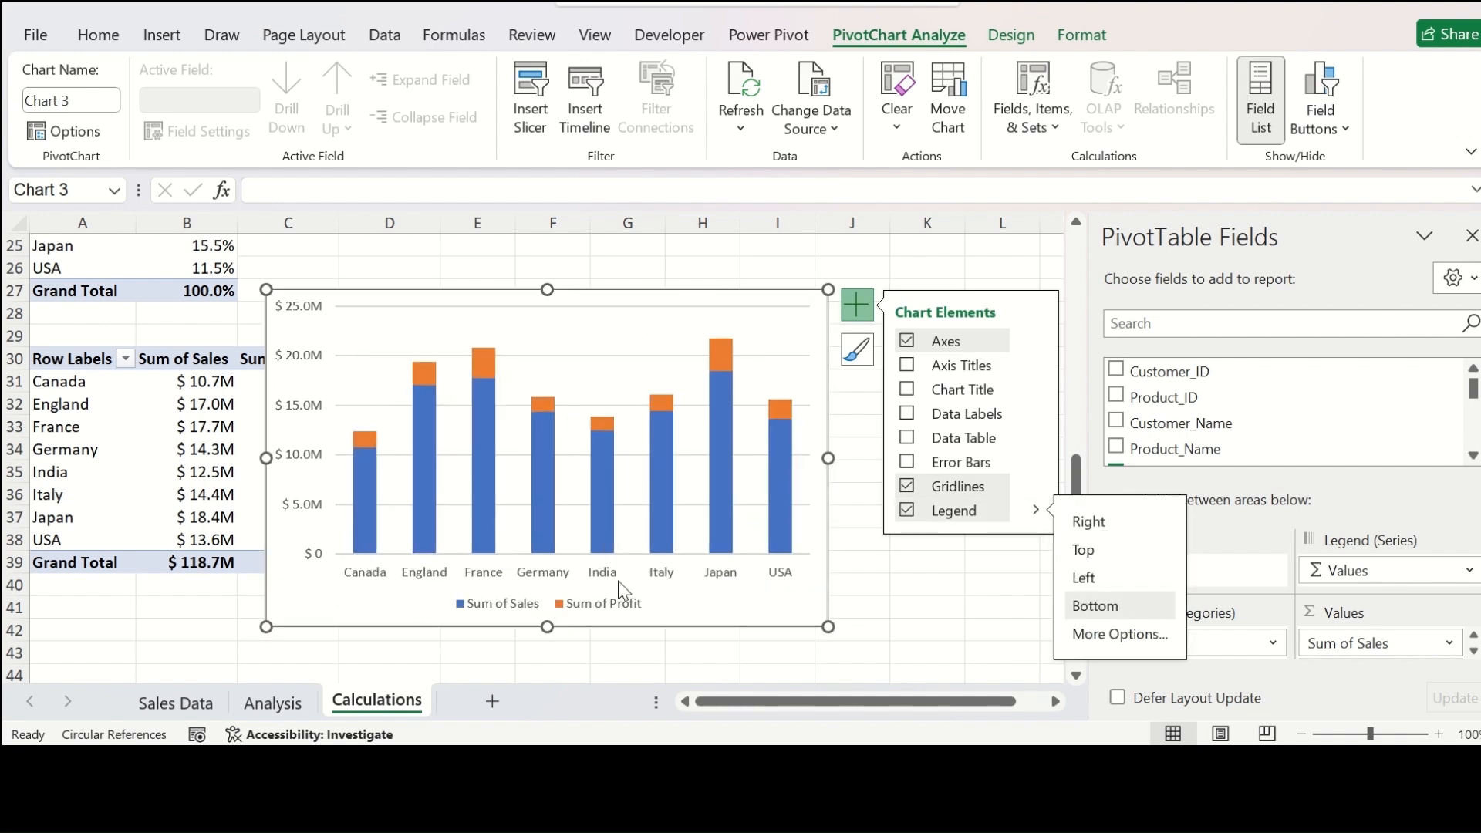
left_click(108, 35)
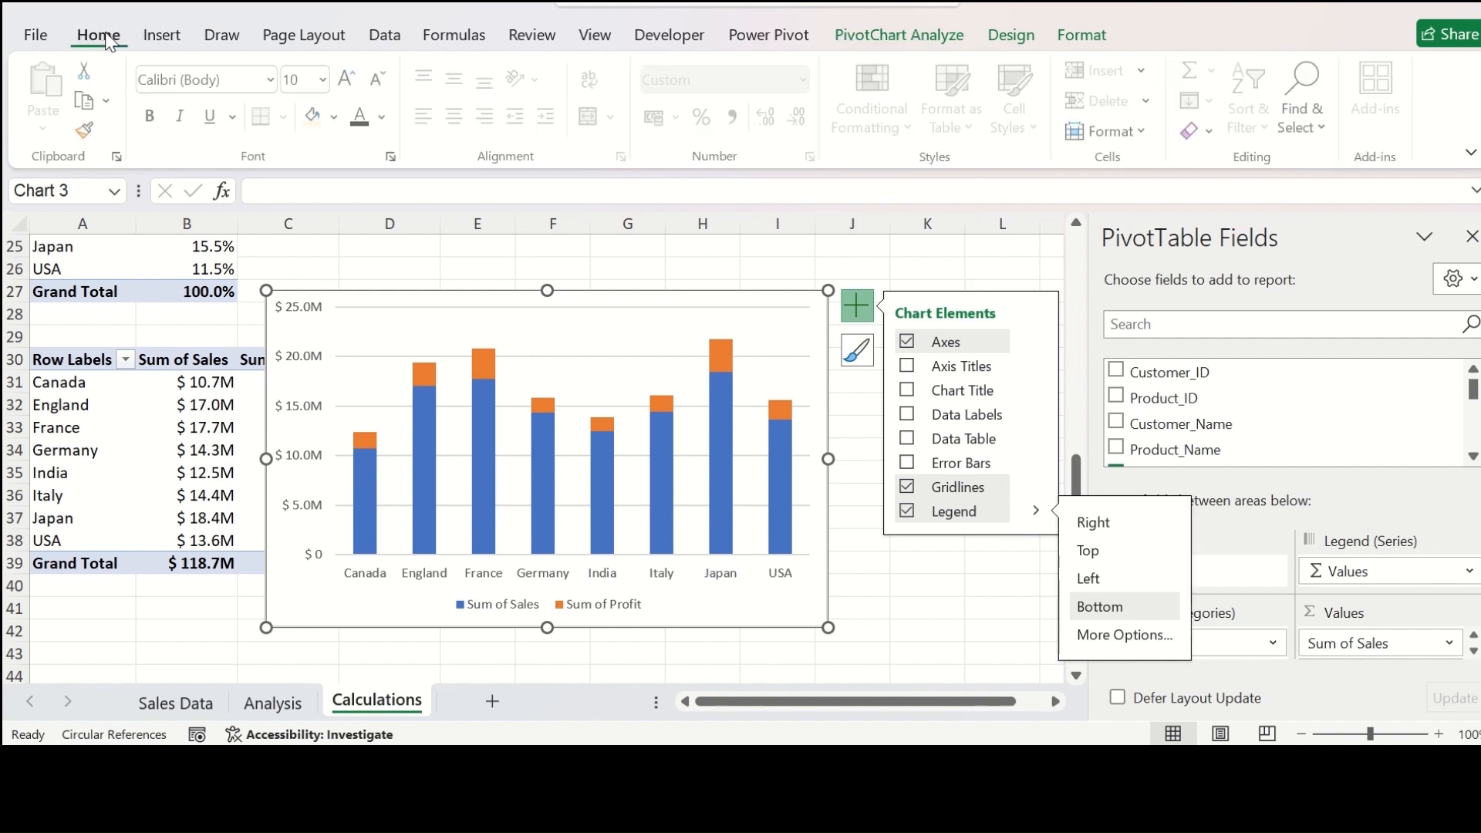
Step: Set the font of the country-wise sales and profit chart to Arial
left_click(228, 85)
type("Arial")
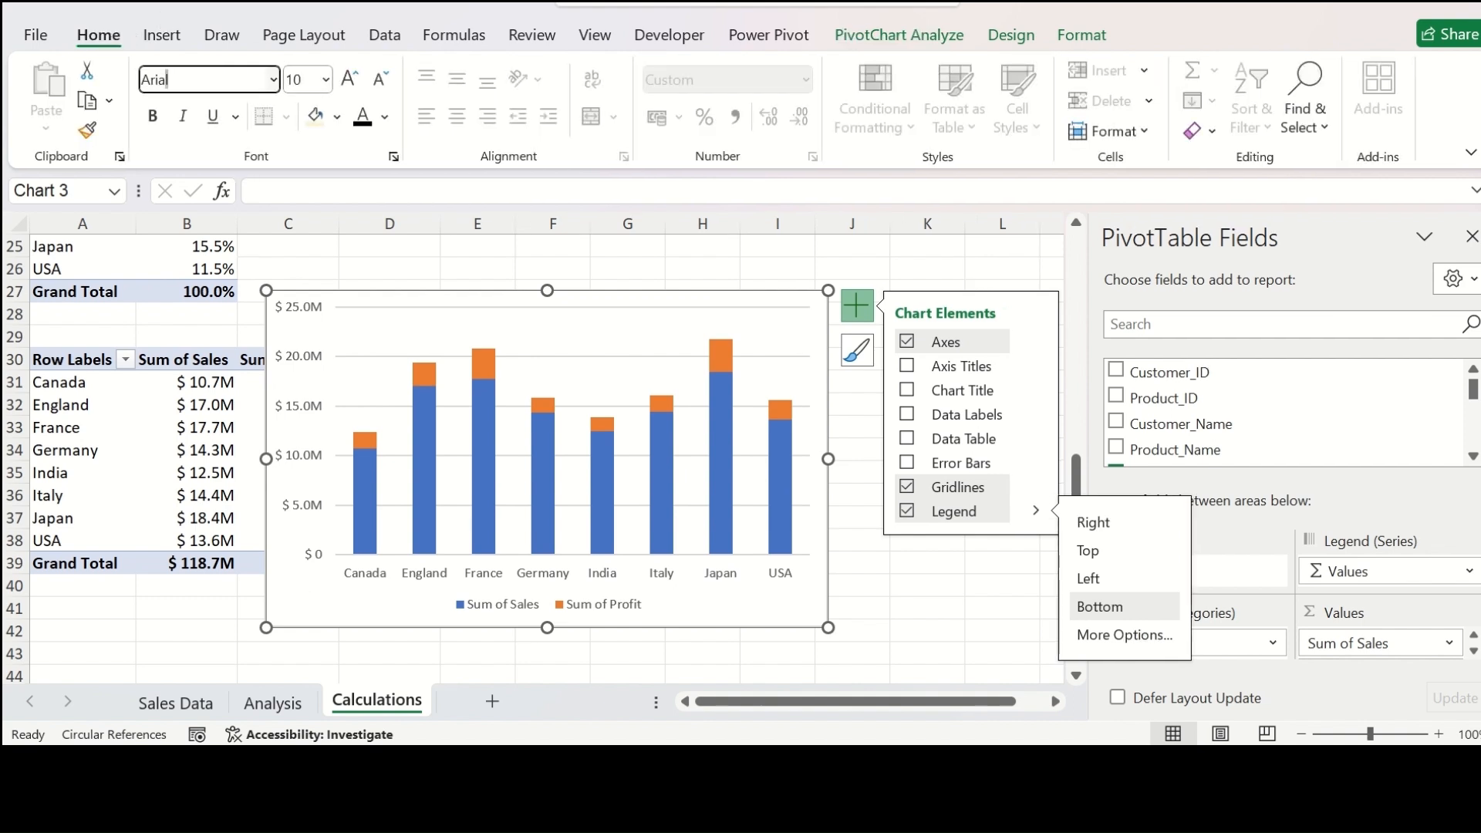
key("Return")
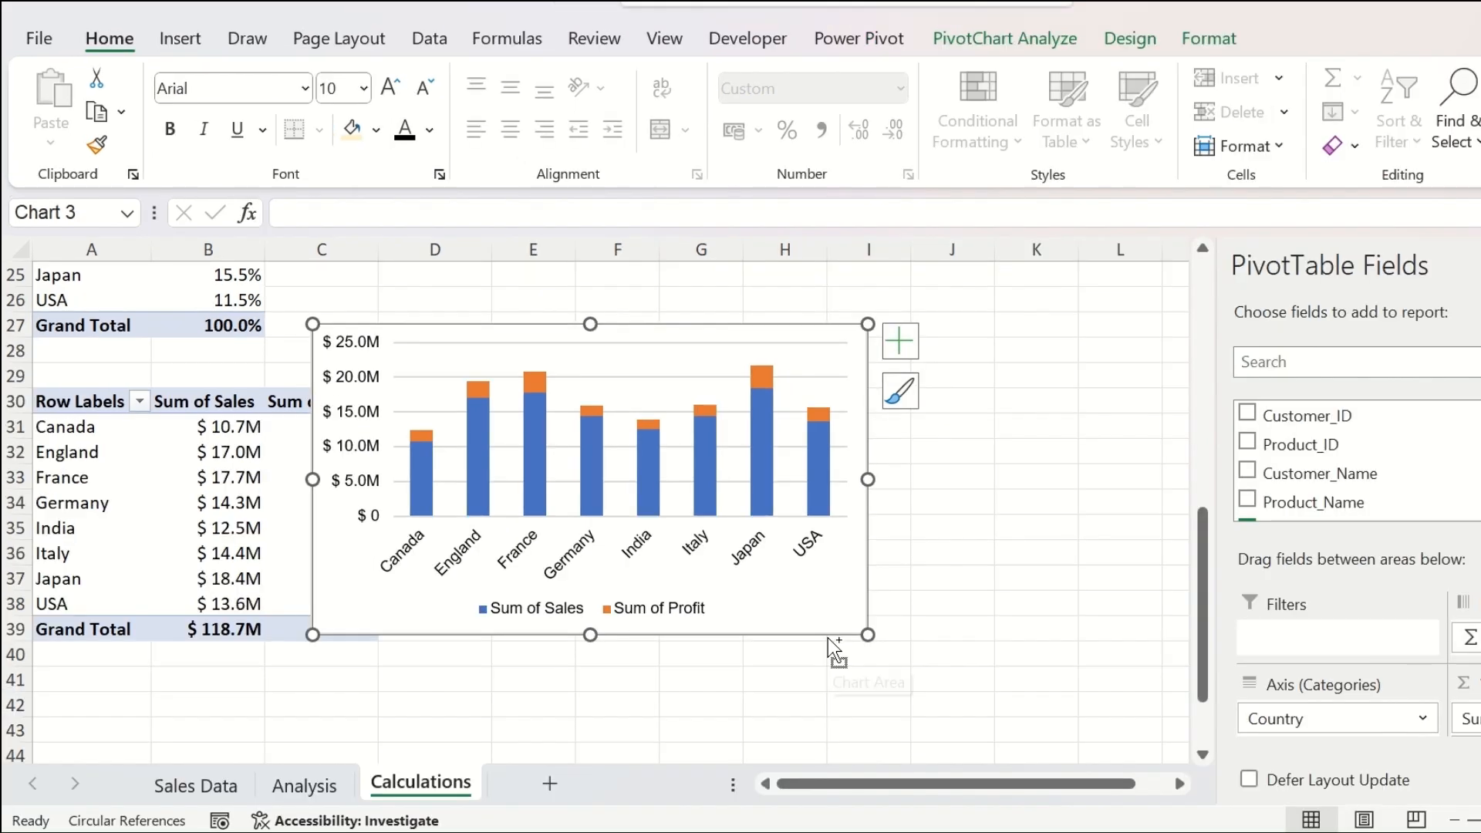
Step: Move the country-wise sales and profit chart from Calculations to the Analysis sheet, placing it below the Top Selling Products panel
key("ctrl+x")
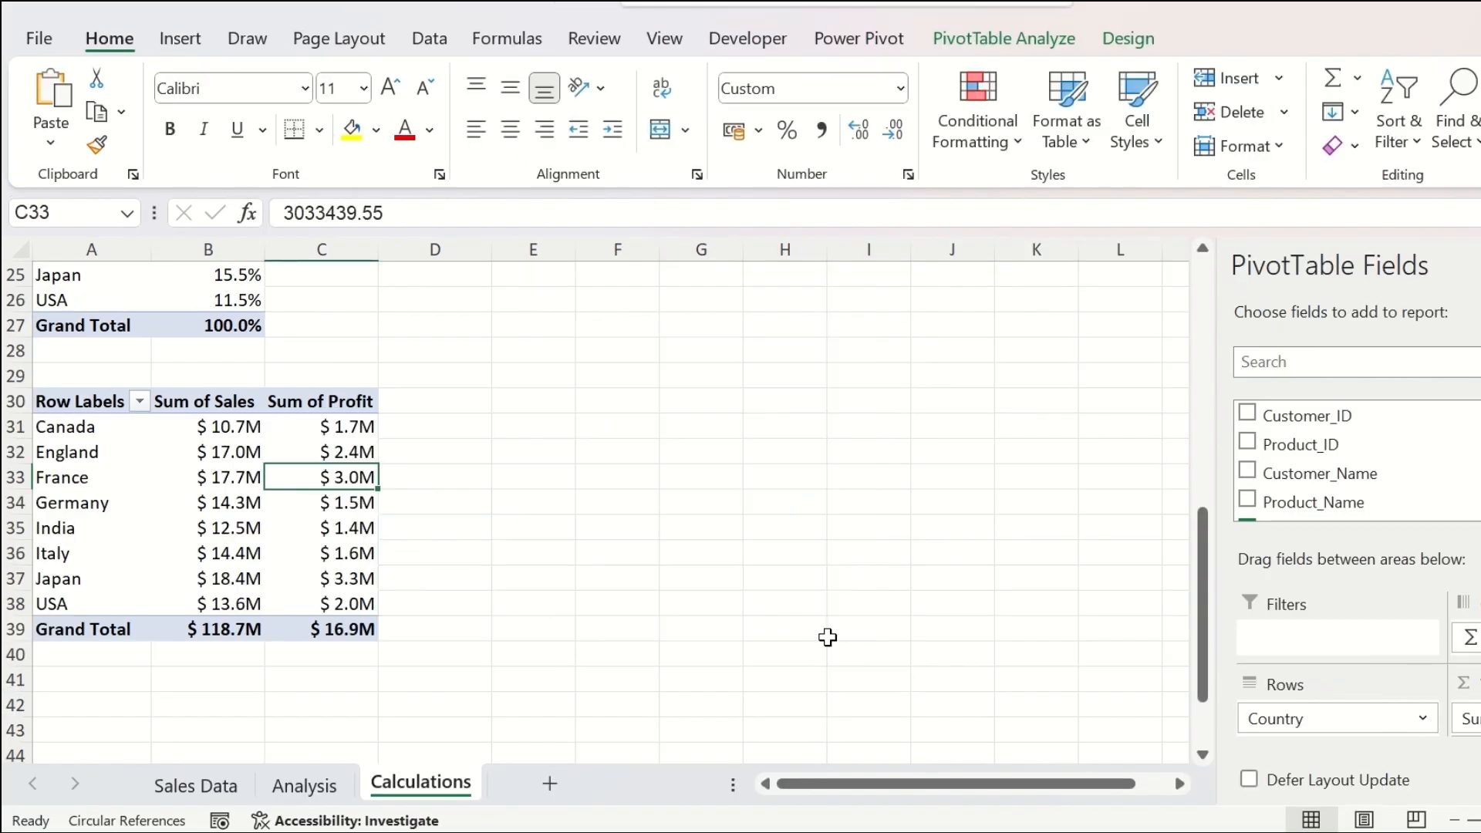
left_click(304, 785)
scroll(455, 544, "down", 2)
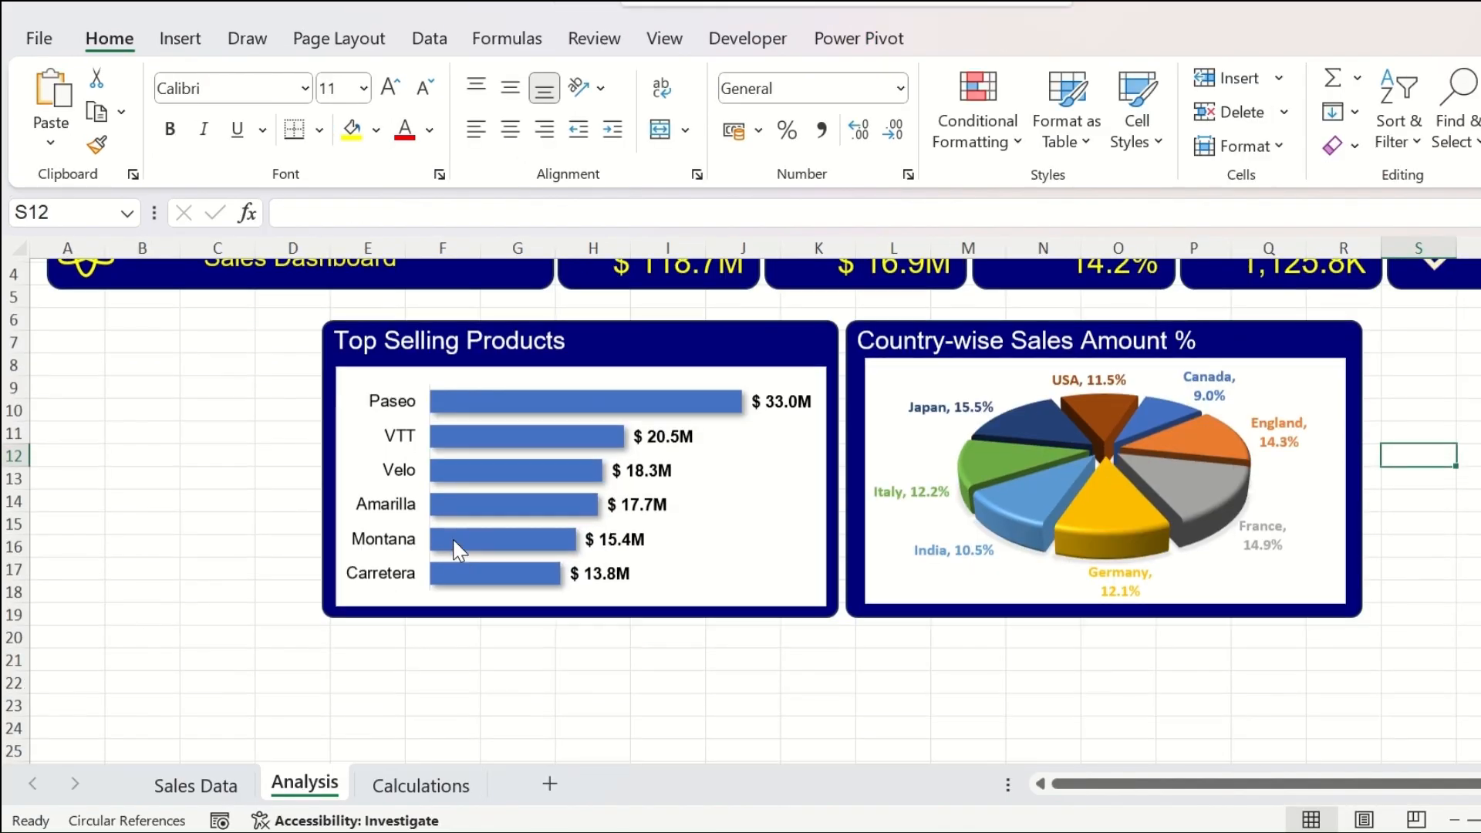
scroll(453, 544, "down", 2)
key("ctrl+v")
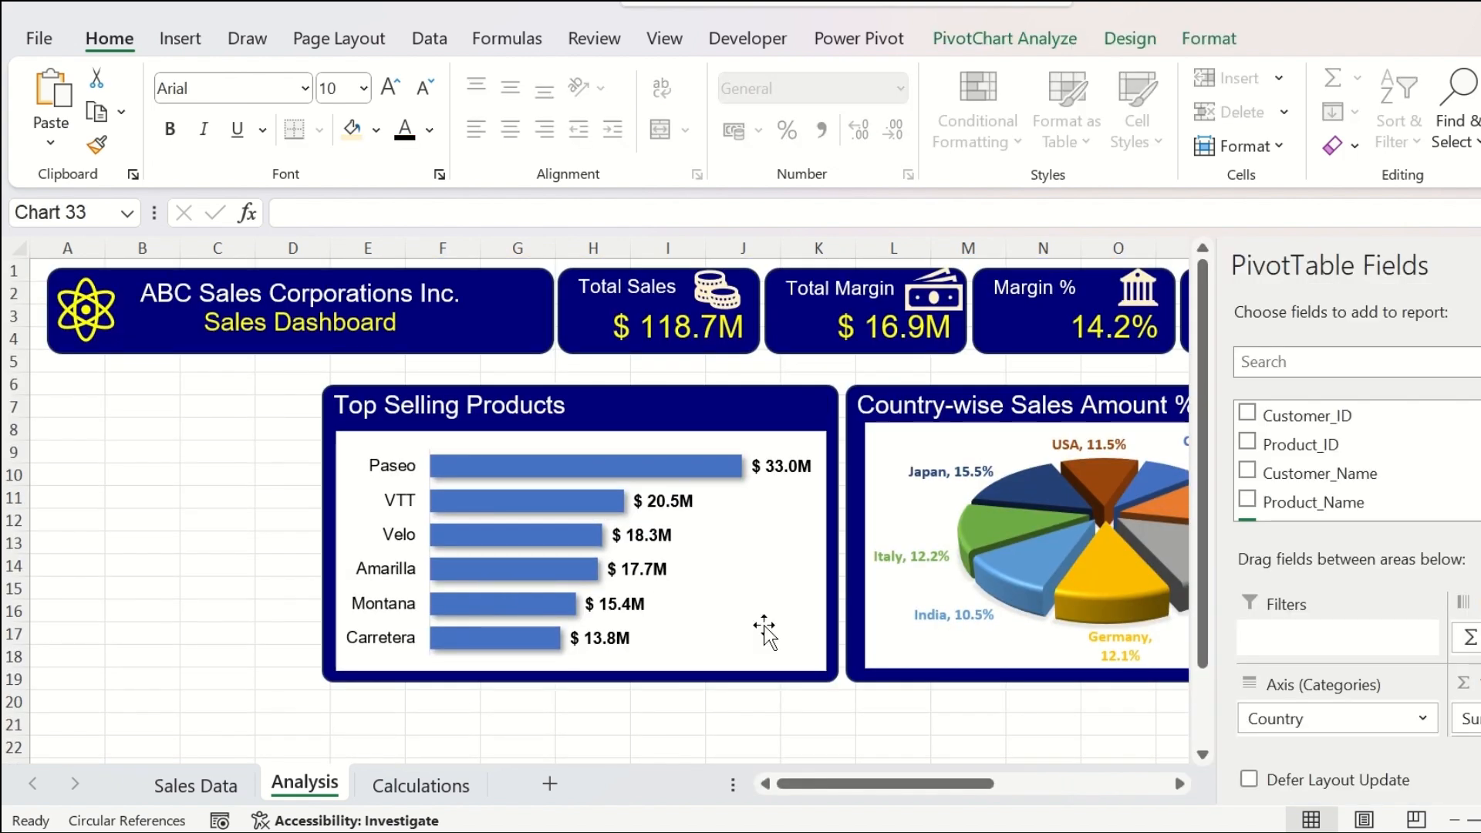
left_click_drag(1464, 529, 418, 699)
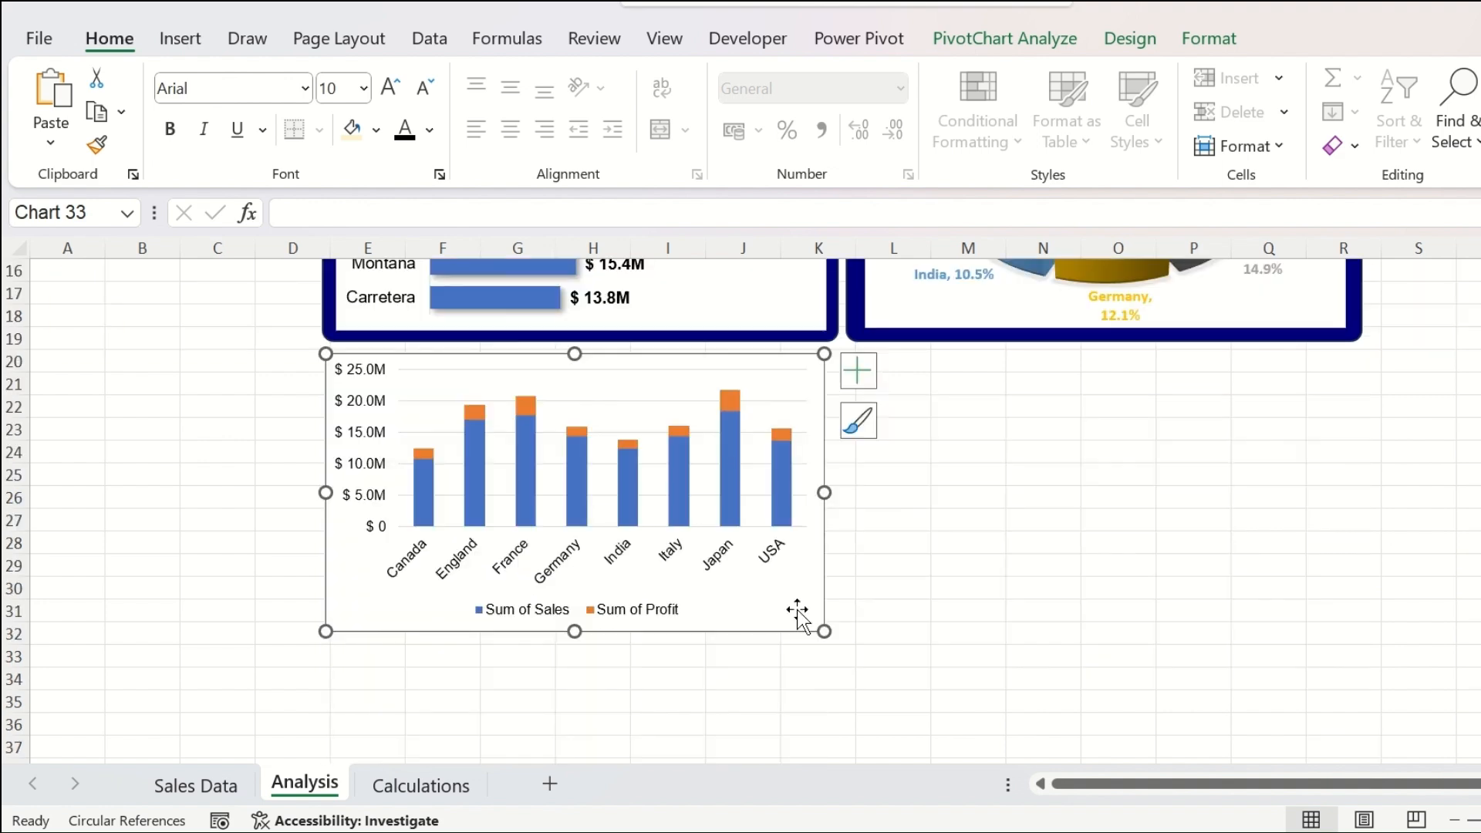
left_click_drag(799, 599, 801, 642)
Step: Duplicate the navy panel and title of Country-wise Sales Amount % and place the copies behind the stacked column chart
left_click(851, 451)
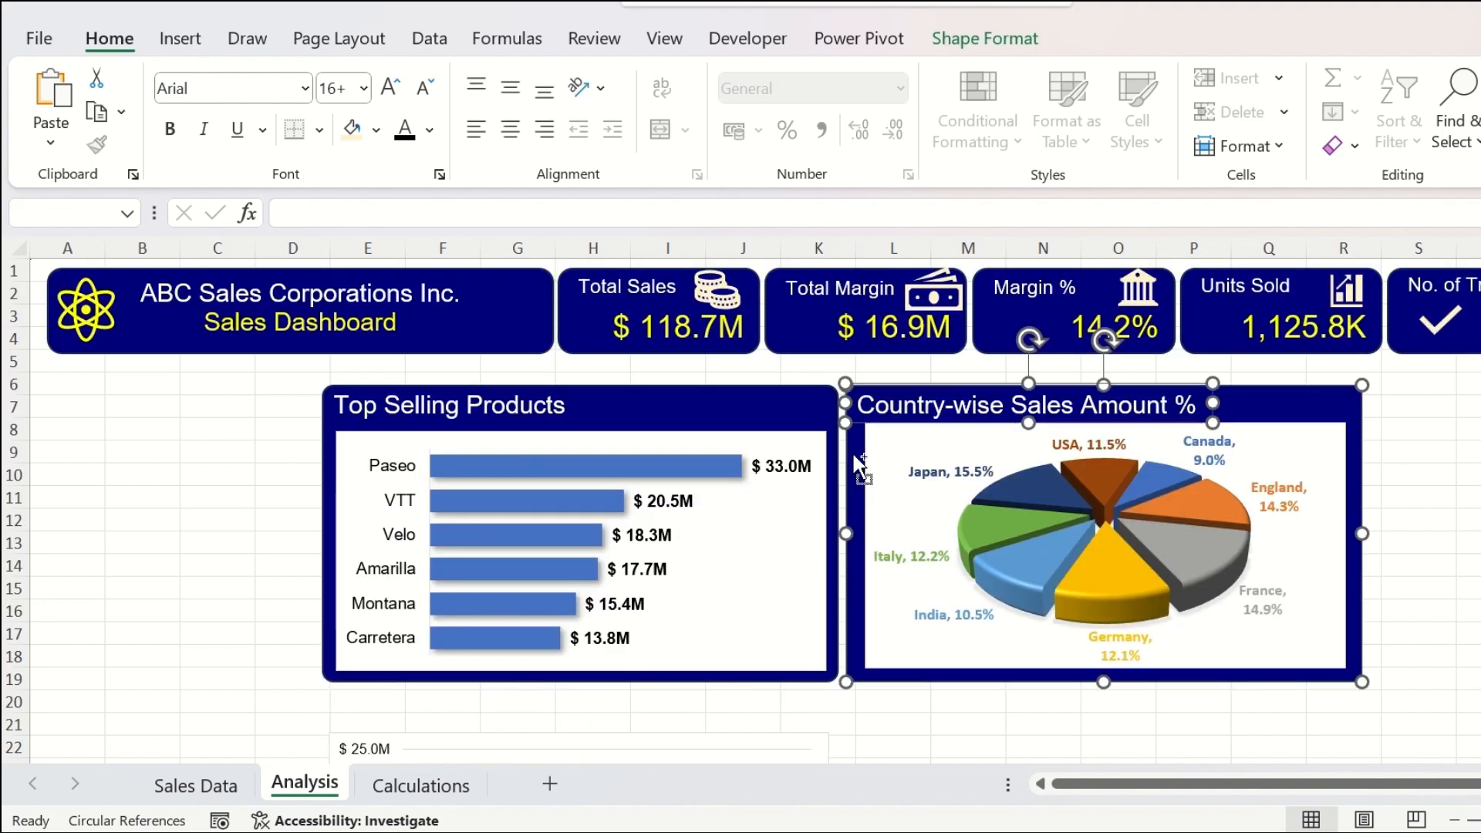
scroll(852, 451, "down", 4)
key("ctrl+d")
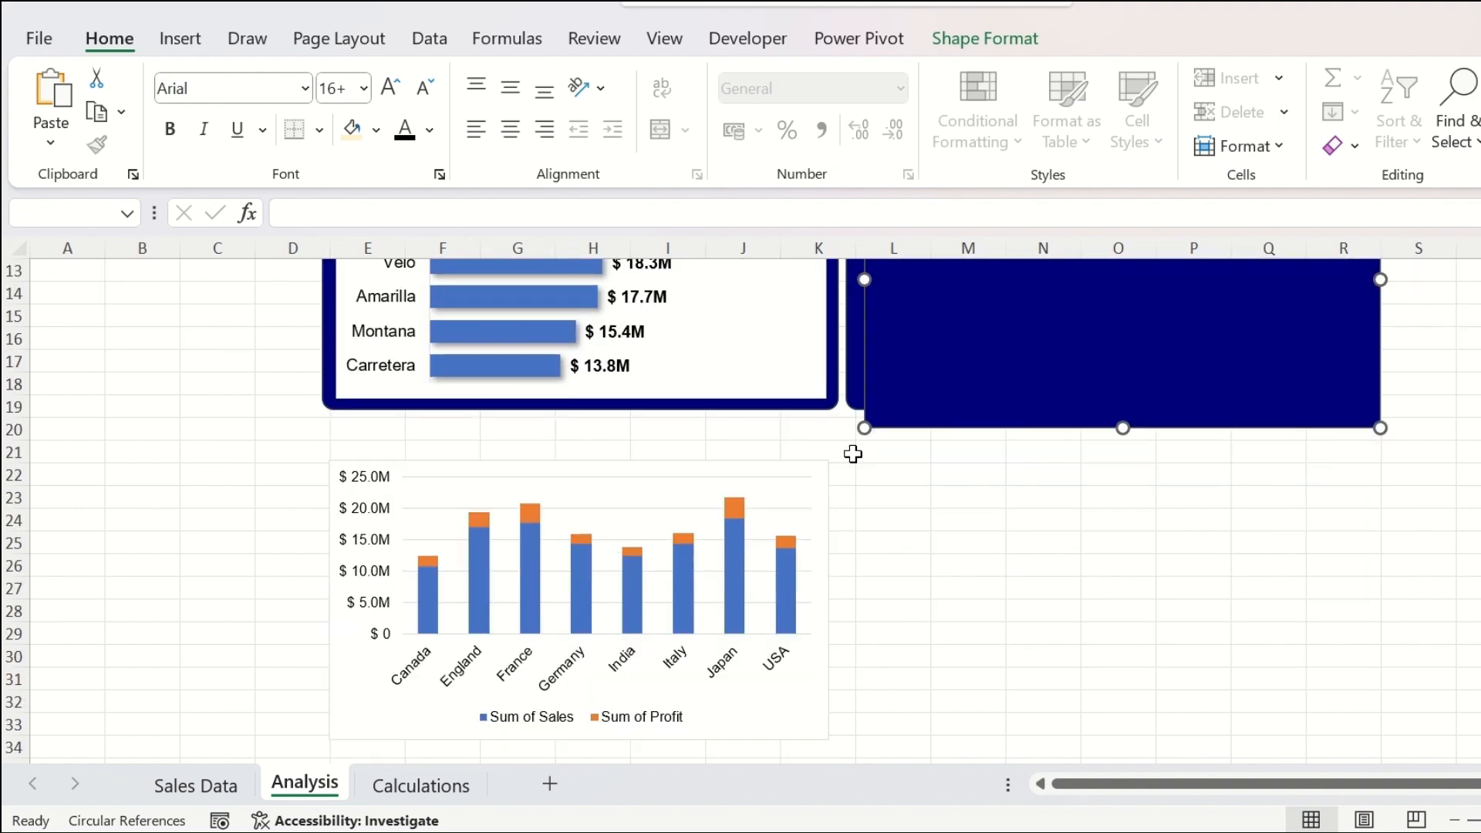
left_click_drag(992, 406, 473, 660)
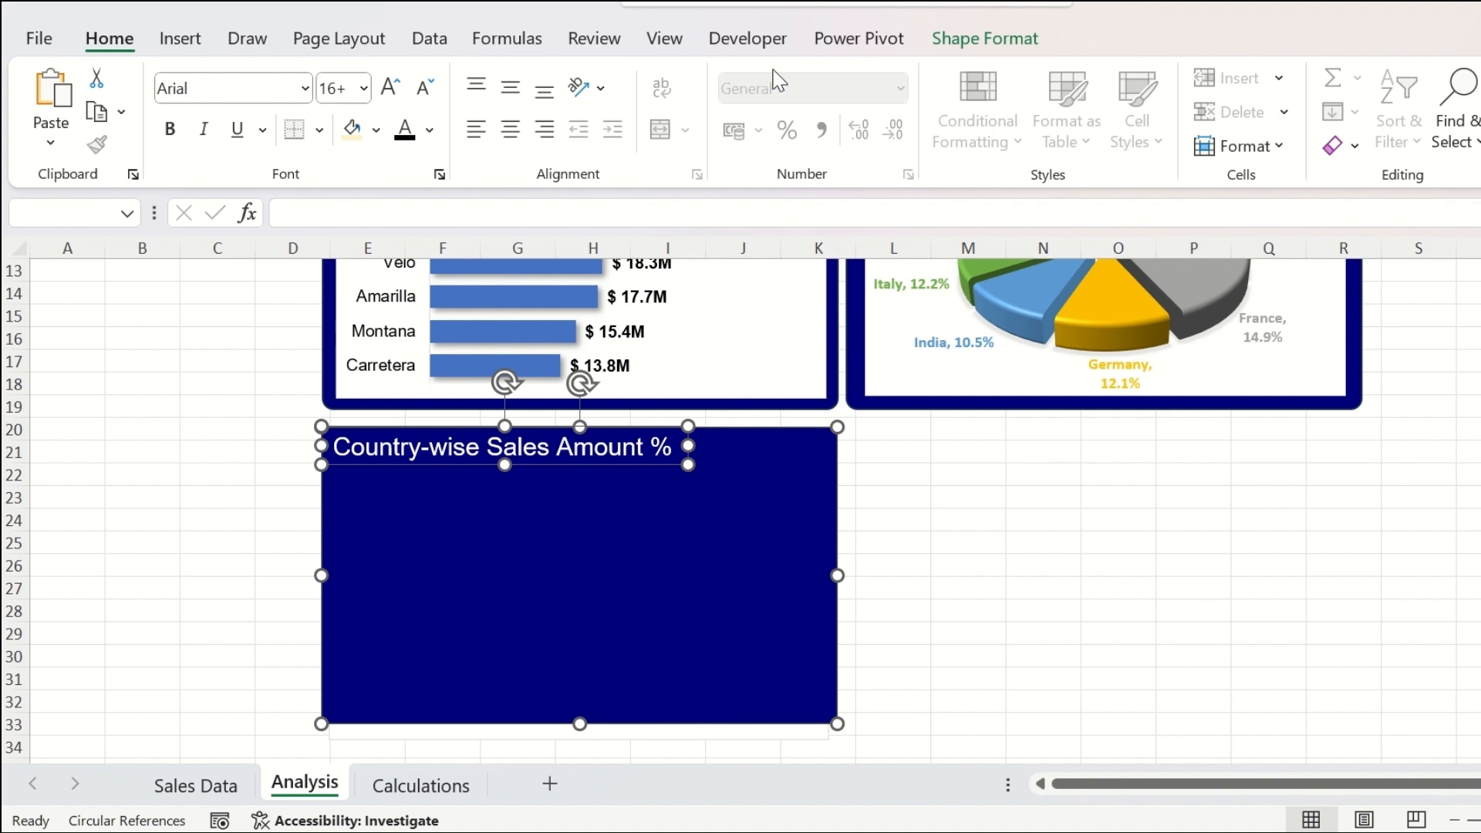
left_click(975, 40)
left_click(1236, 114)
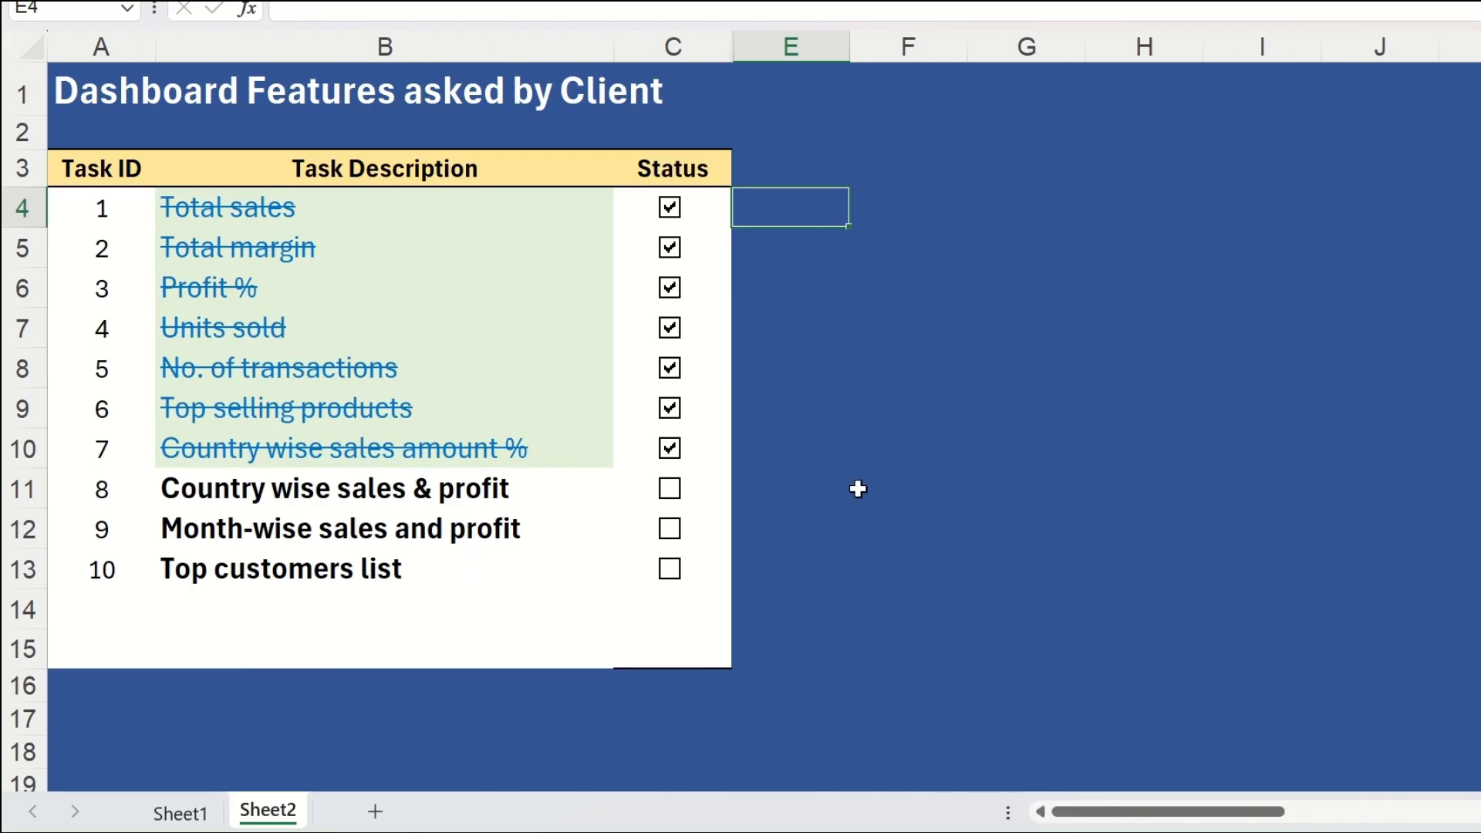
Step: Mark the Country wise sales & profit task as completed in the client's dashboard features list
left_click(670, 488)
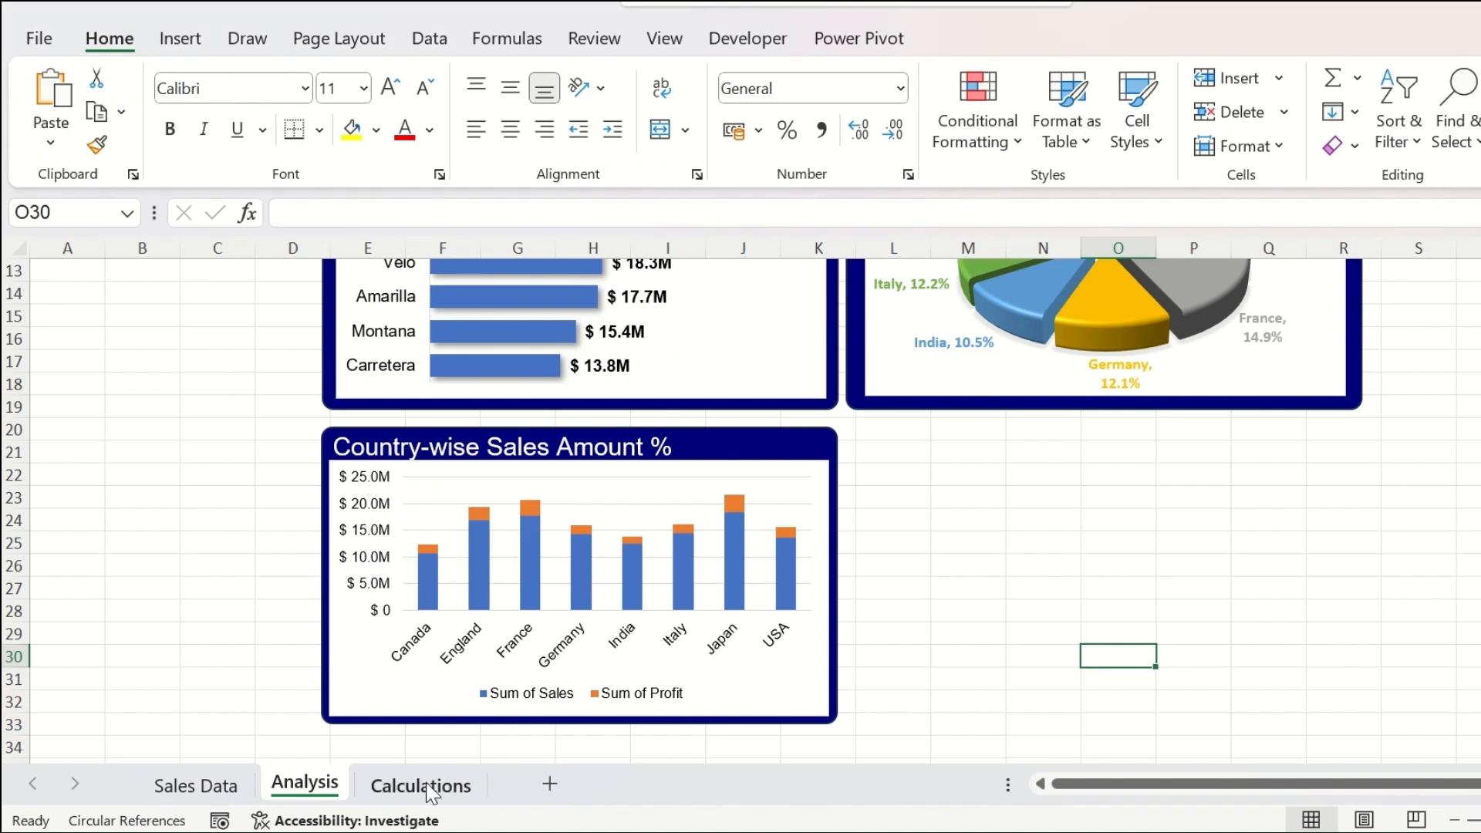
Step: Insert a PivotTable from Table3 on the Sales Data sheet into cell A43 of the Calculations sheet
left_click(429, 787)
scroll(205, 556, "down", 2)
left_click(48, 576)
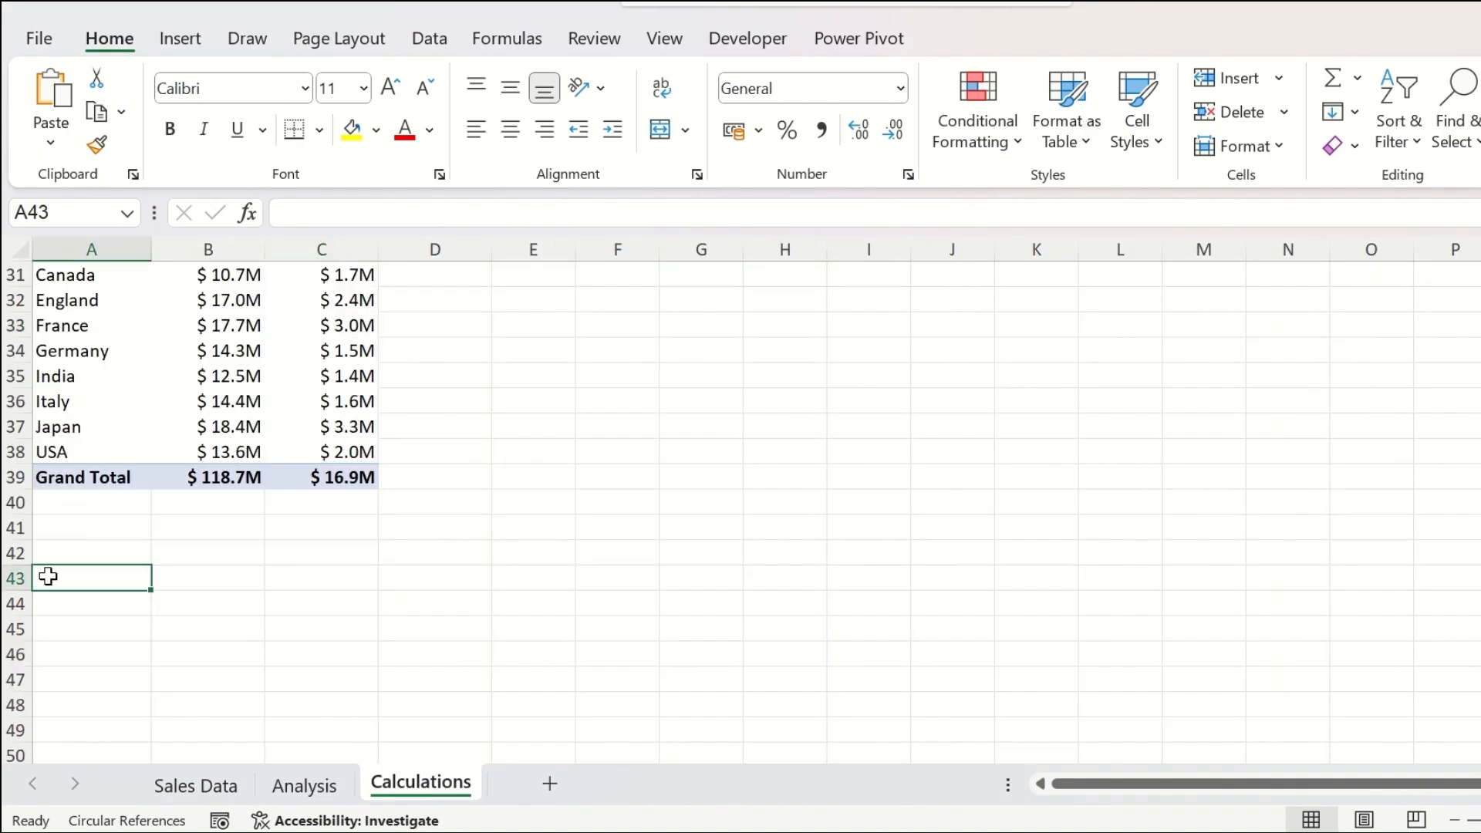
left_click(180, 39)
left_click(85, 108)
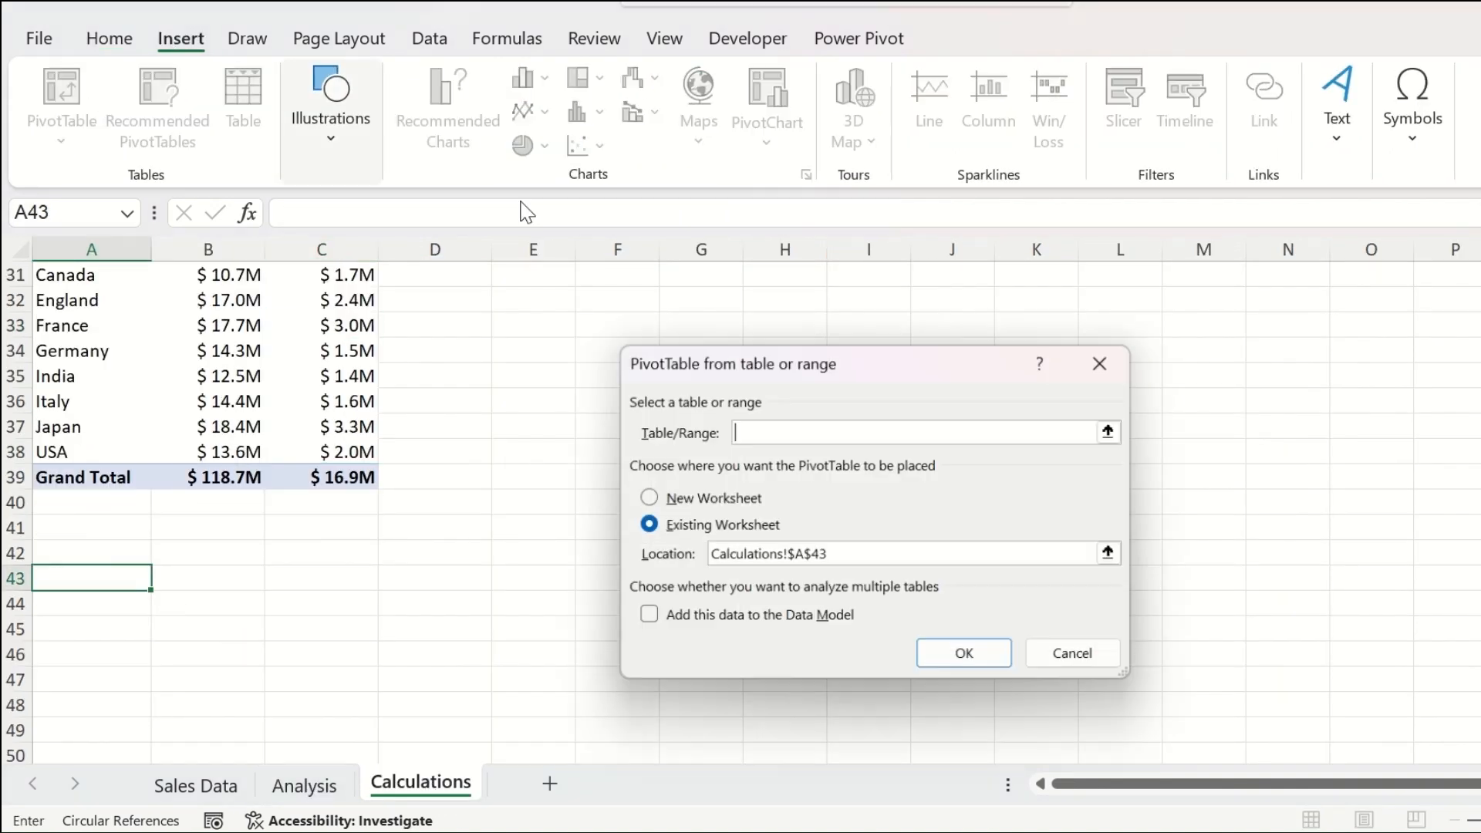
left_click(1113, 431)
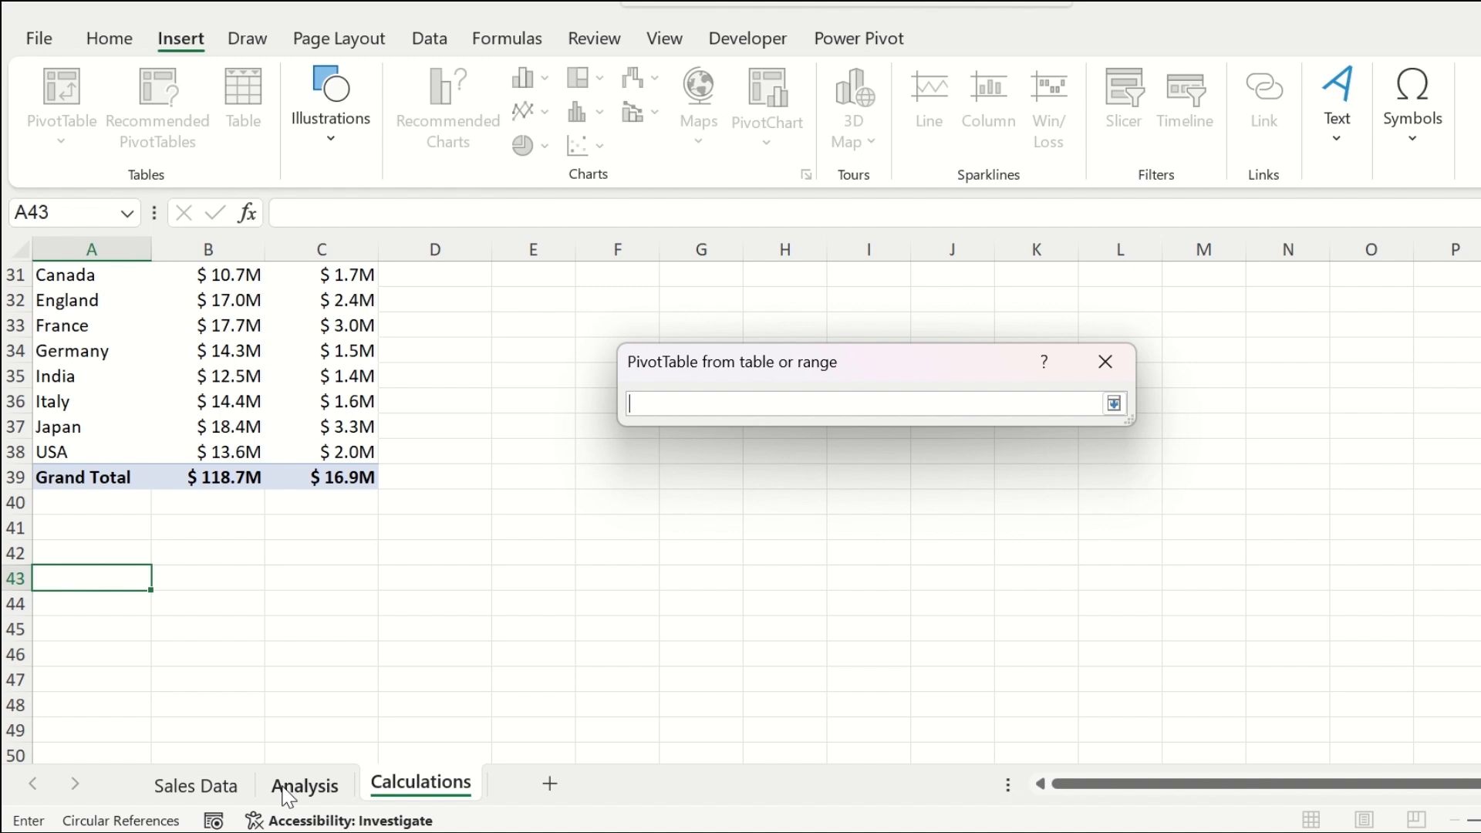
left_click(224, 794)
left_click(93, 276)
key("ctrl+a")
key("Return")
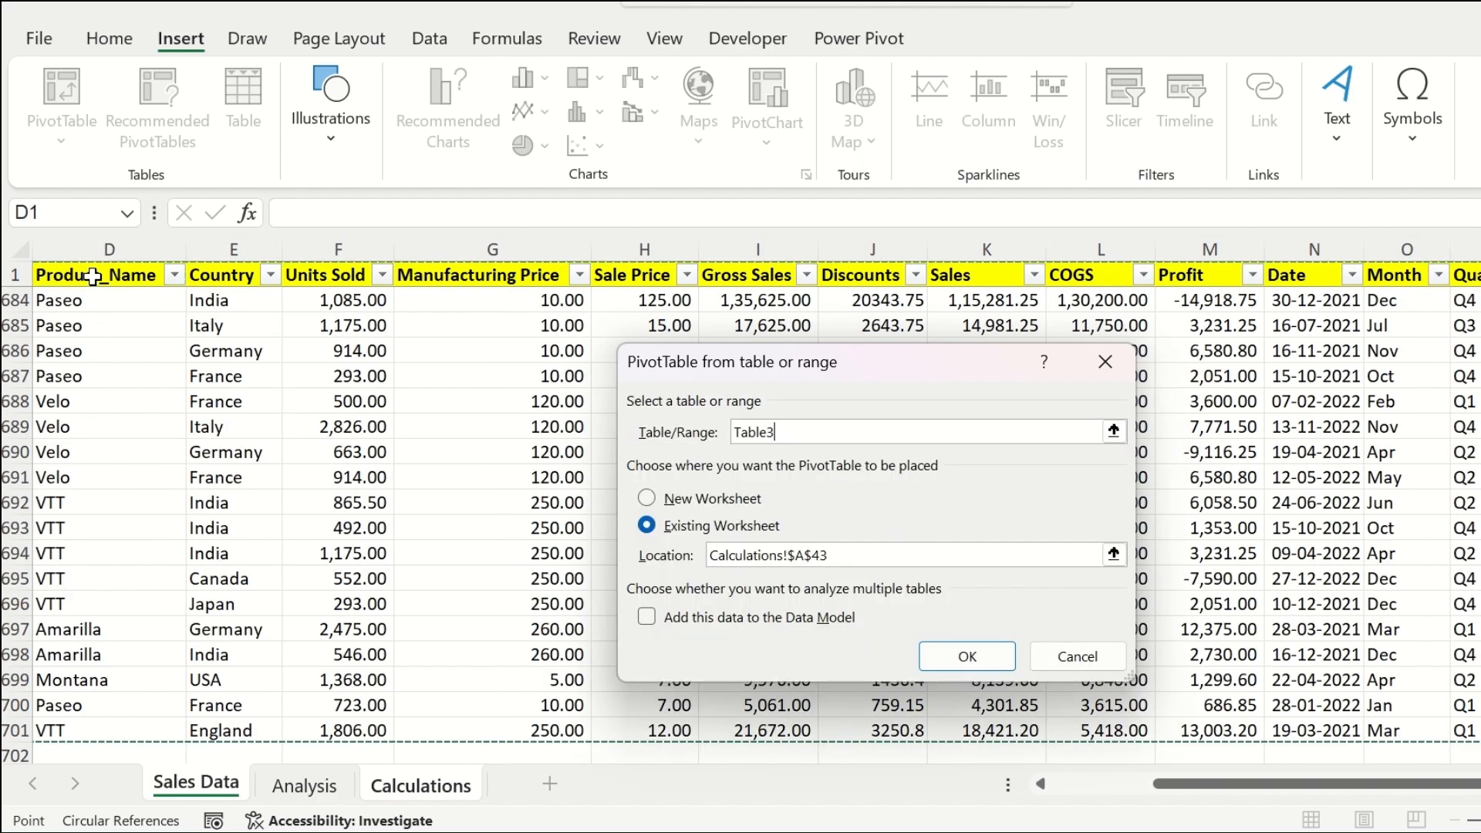
key("Return")
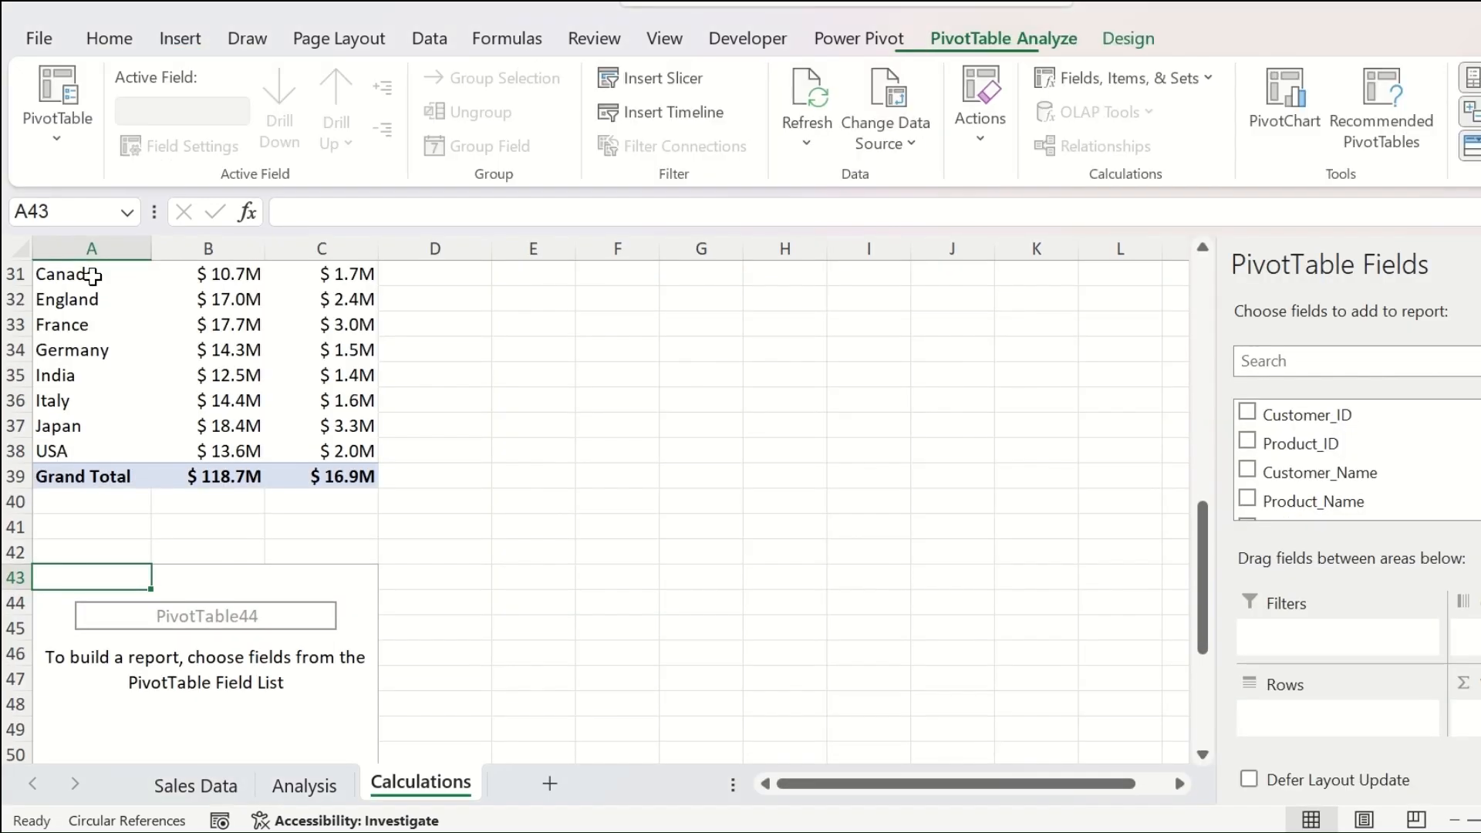
Step: Add Year and Month as row fields of the new PivotTable, with Month nested under Year
scroll(185, 515, "down", 2)
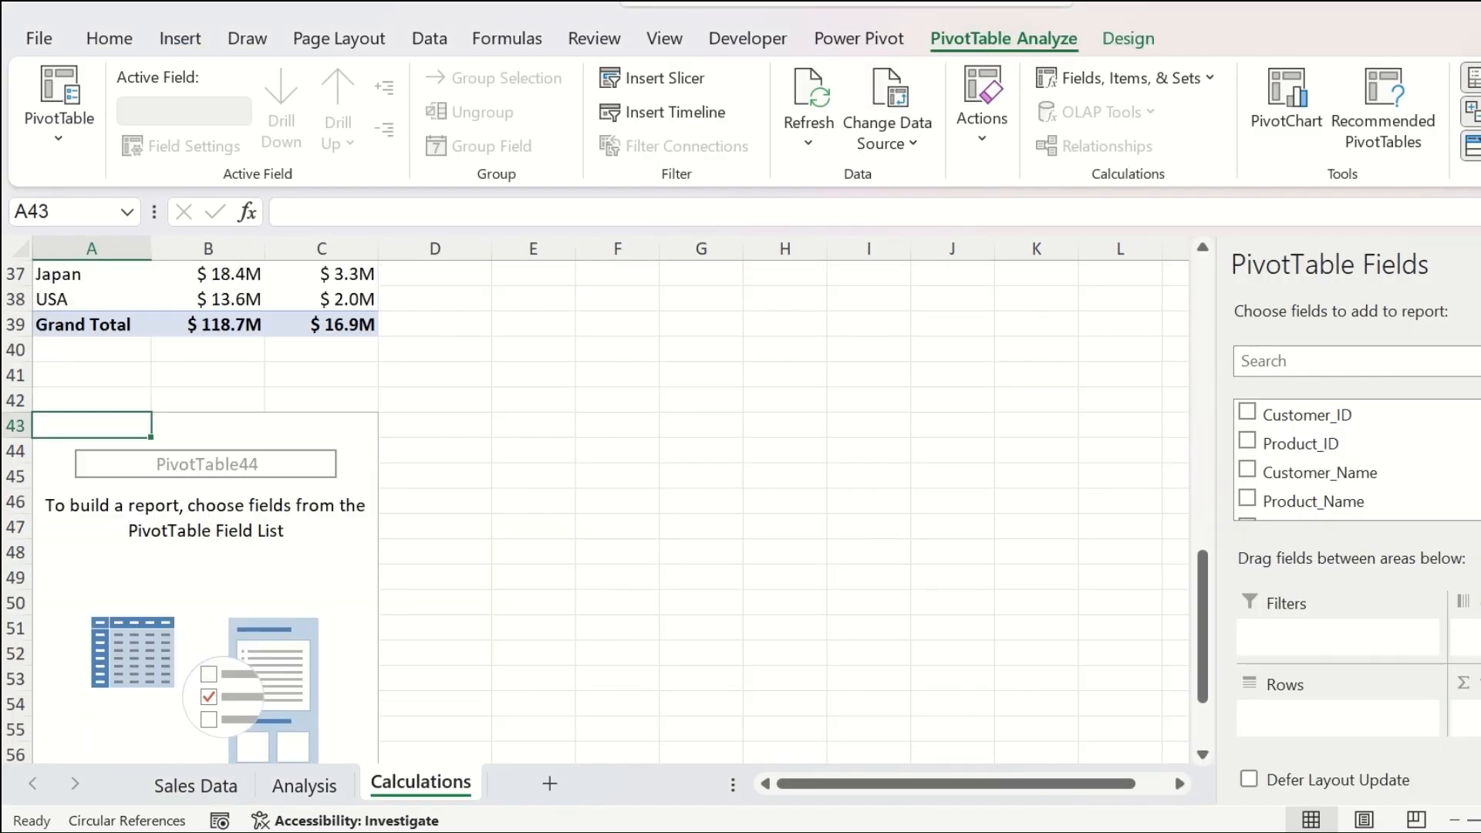
scroll(1358, 460, "down", 5)
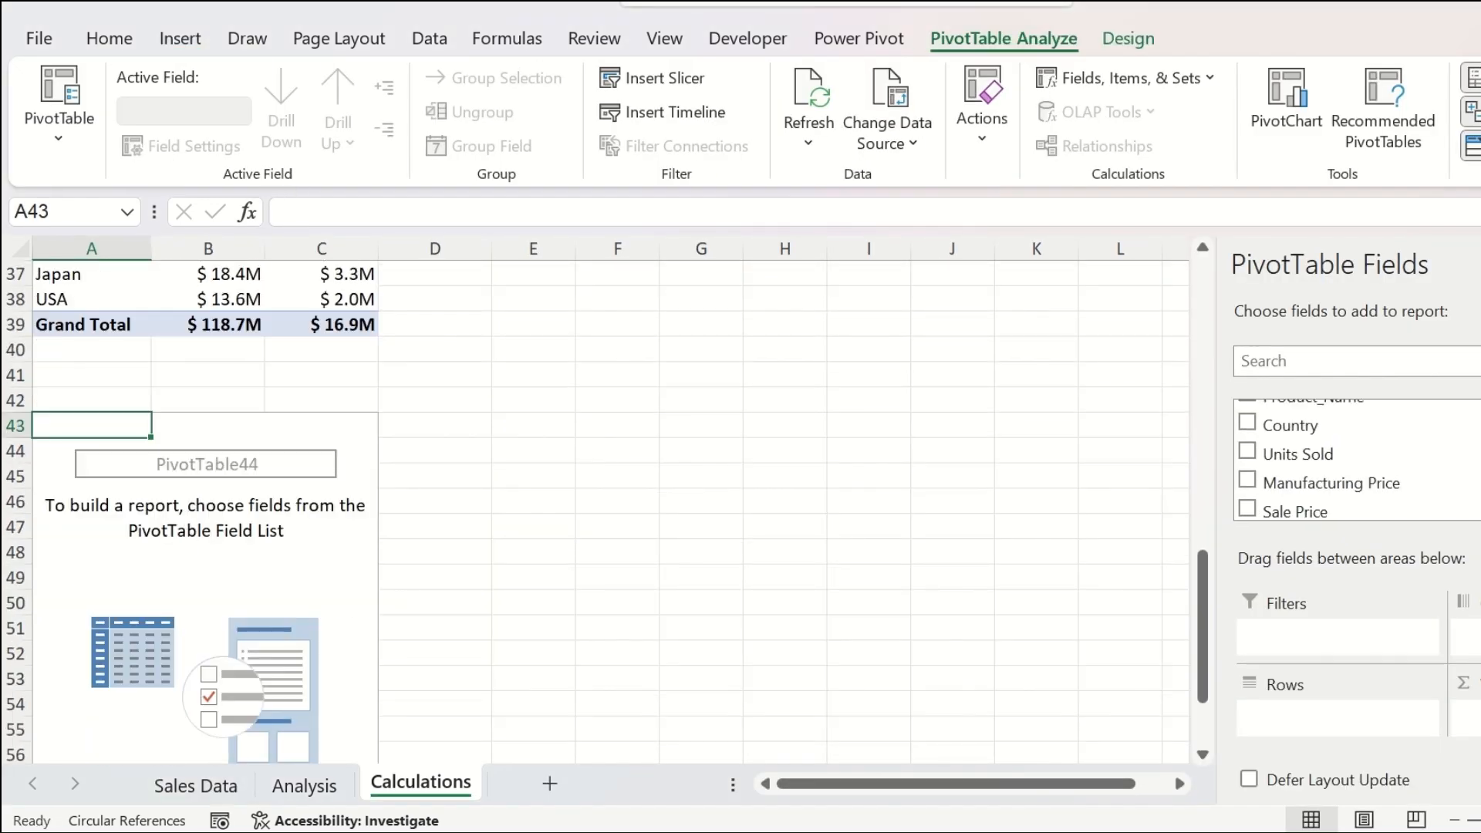
left_click_drag(1127, 427, 1148, 640)
left_click_drag(1149, 376, 1157, 665)
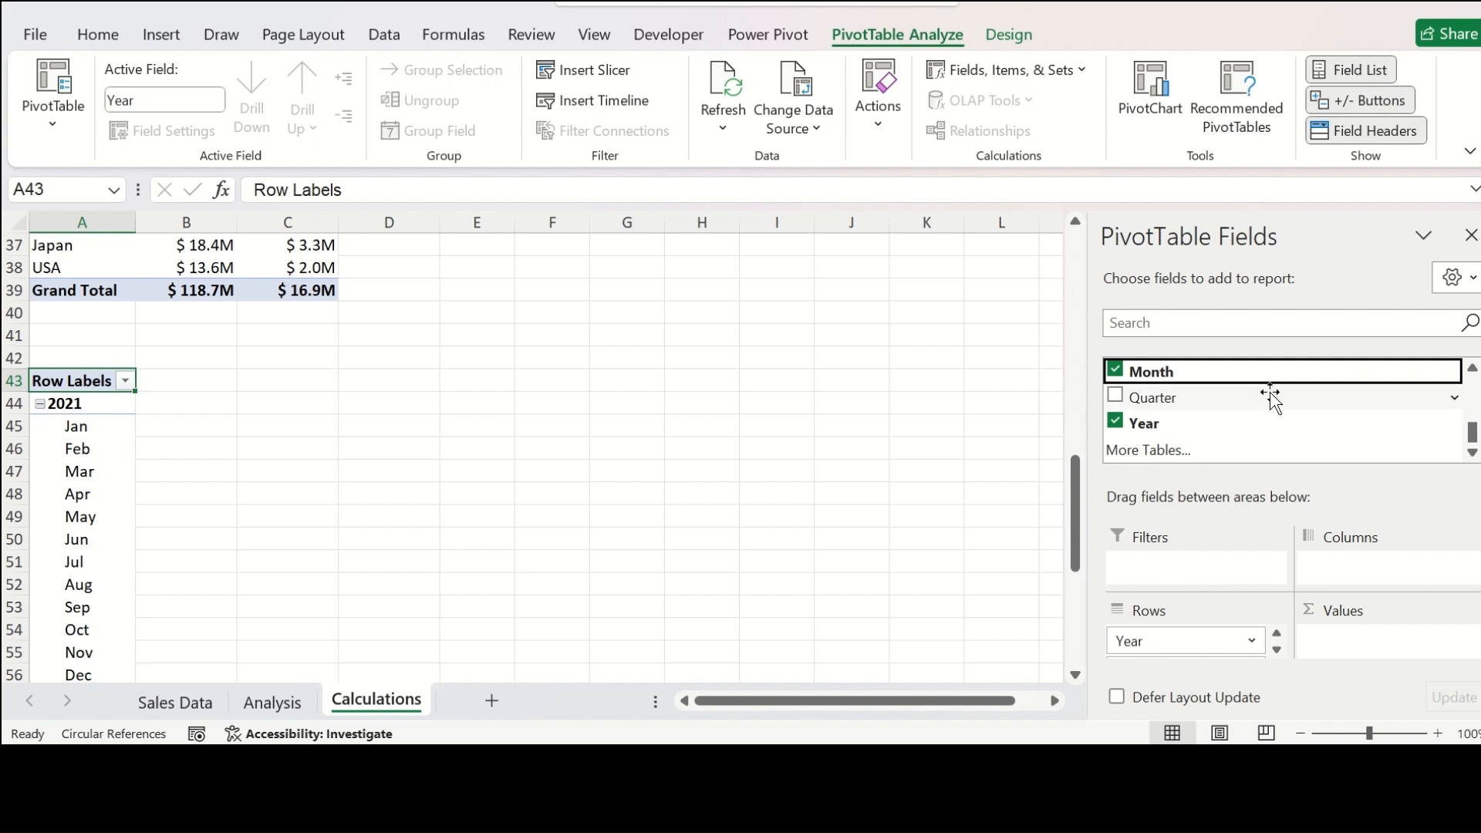
Step: Add Sales and Profit as summed values in the year and month PivotTable
scroll(1266, 381, "up", 3)
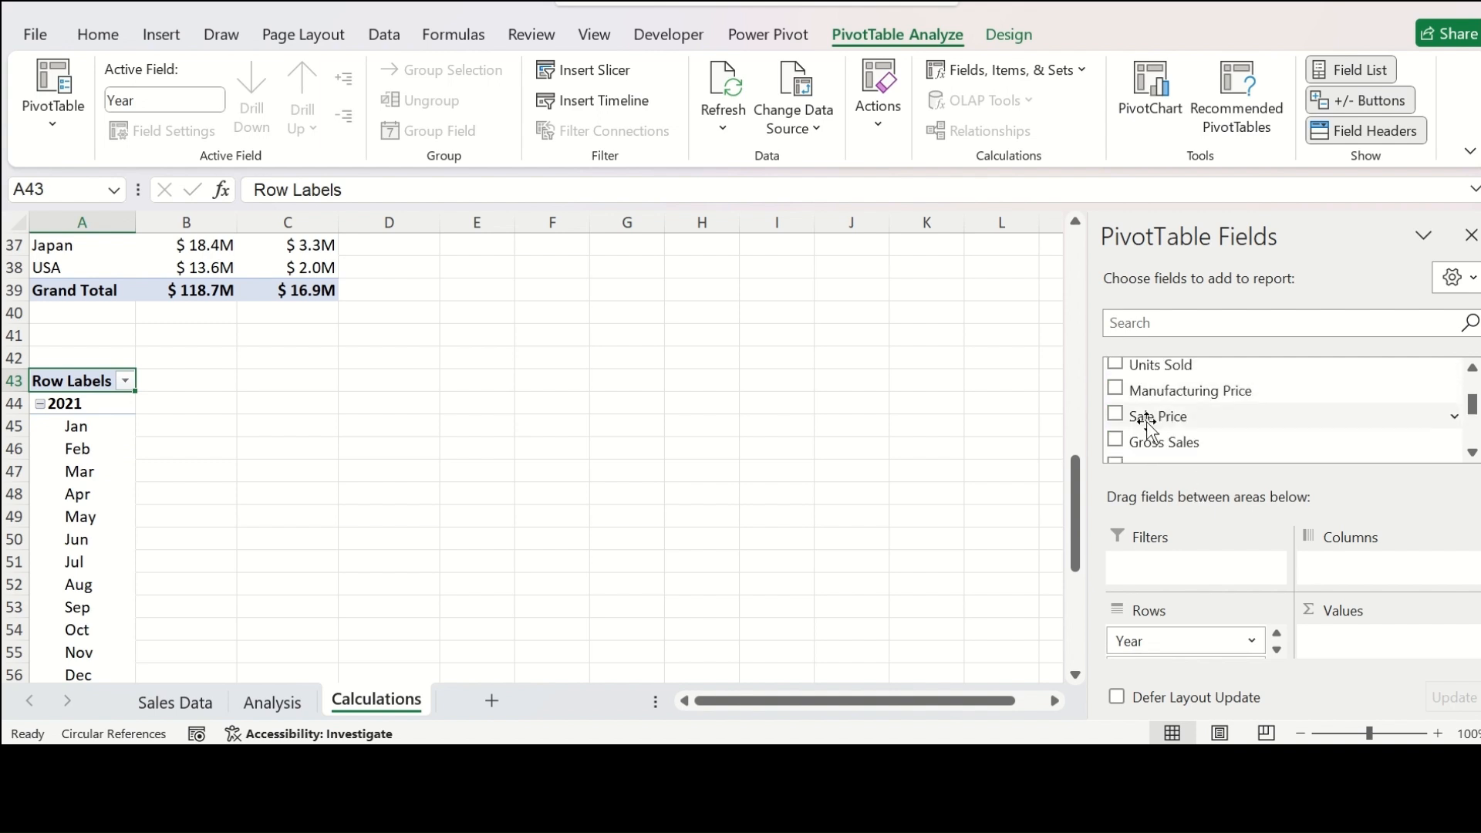
scroll(1147, 420, "down", 2)
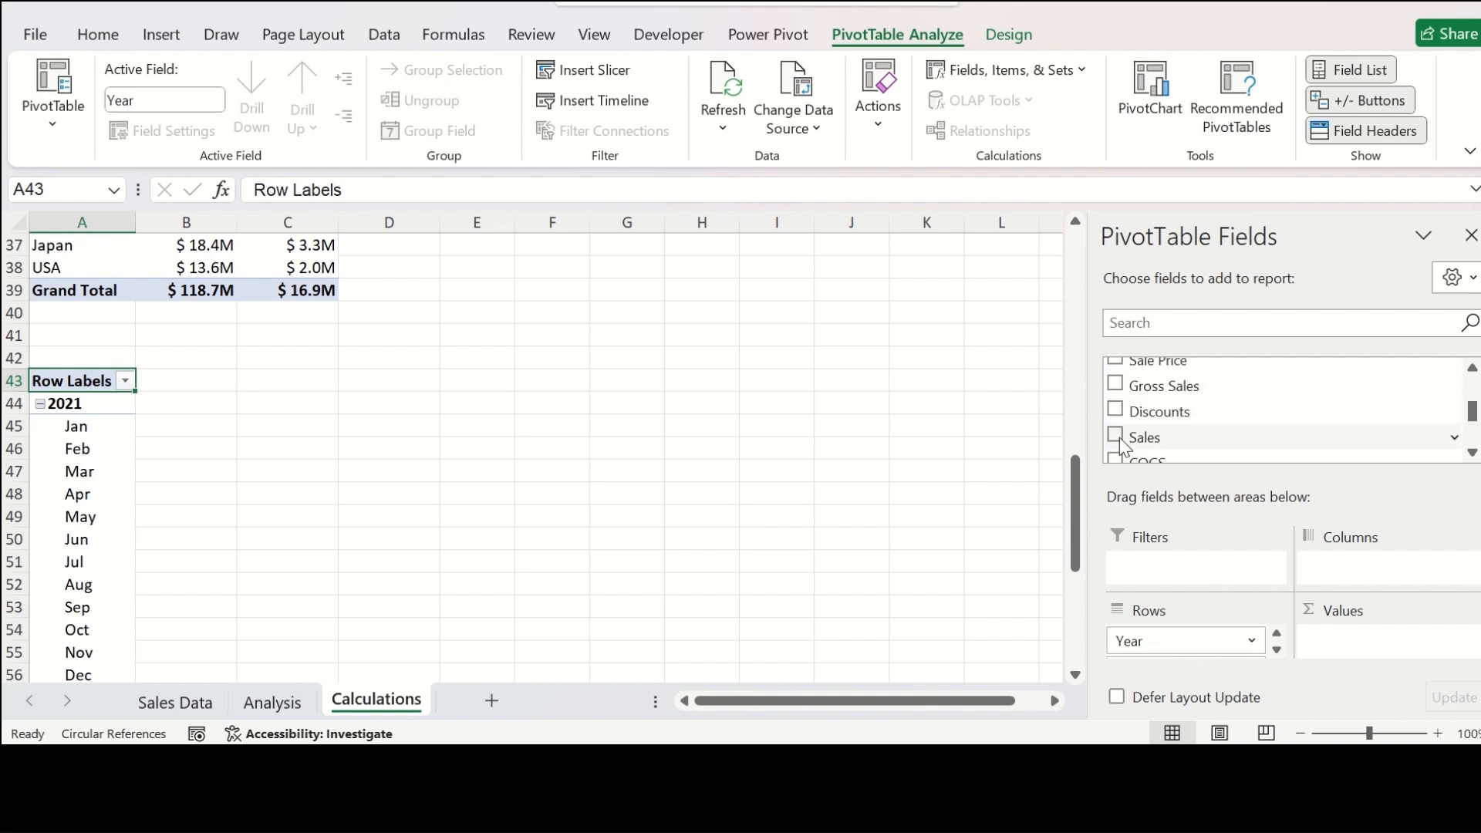
left_click(1134, 438)
scroll(1138, 444, "down", 2)
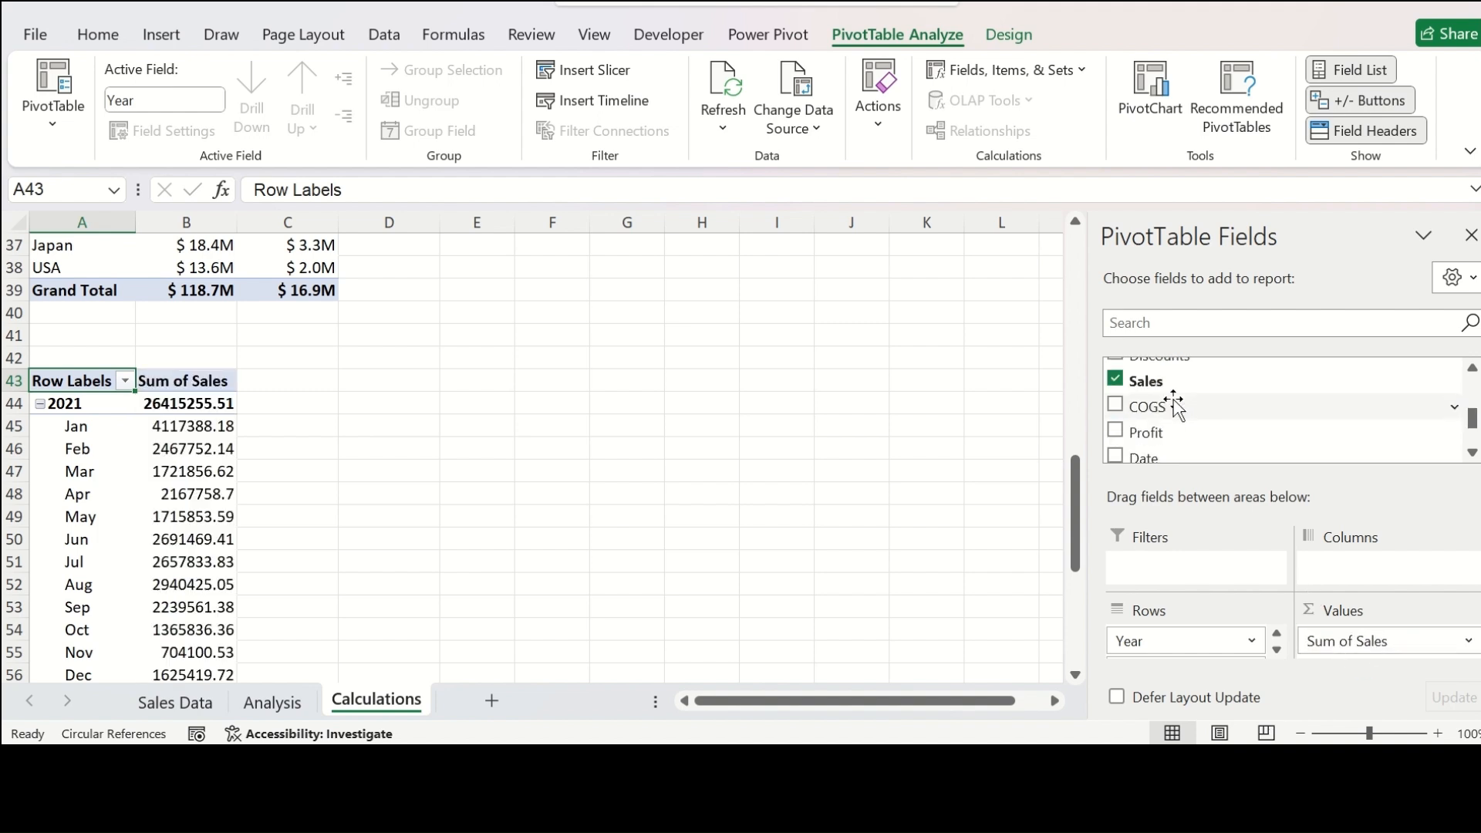
left_click_drag(1144, 442, 1367, 678)
scroll(230, 368, "down", 1)
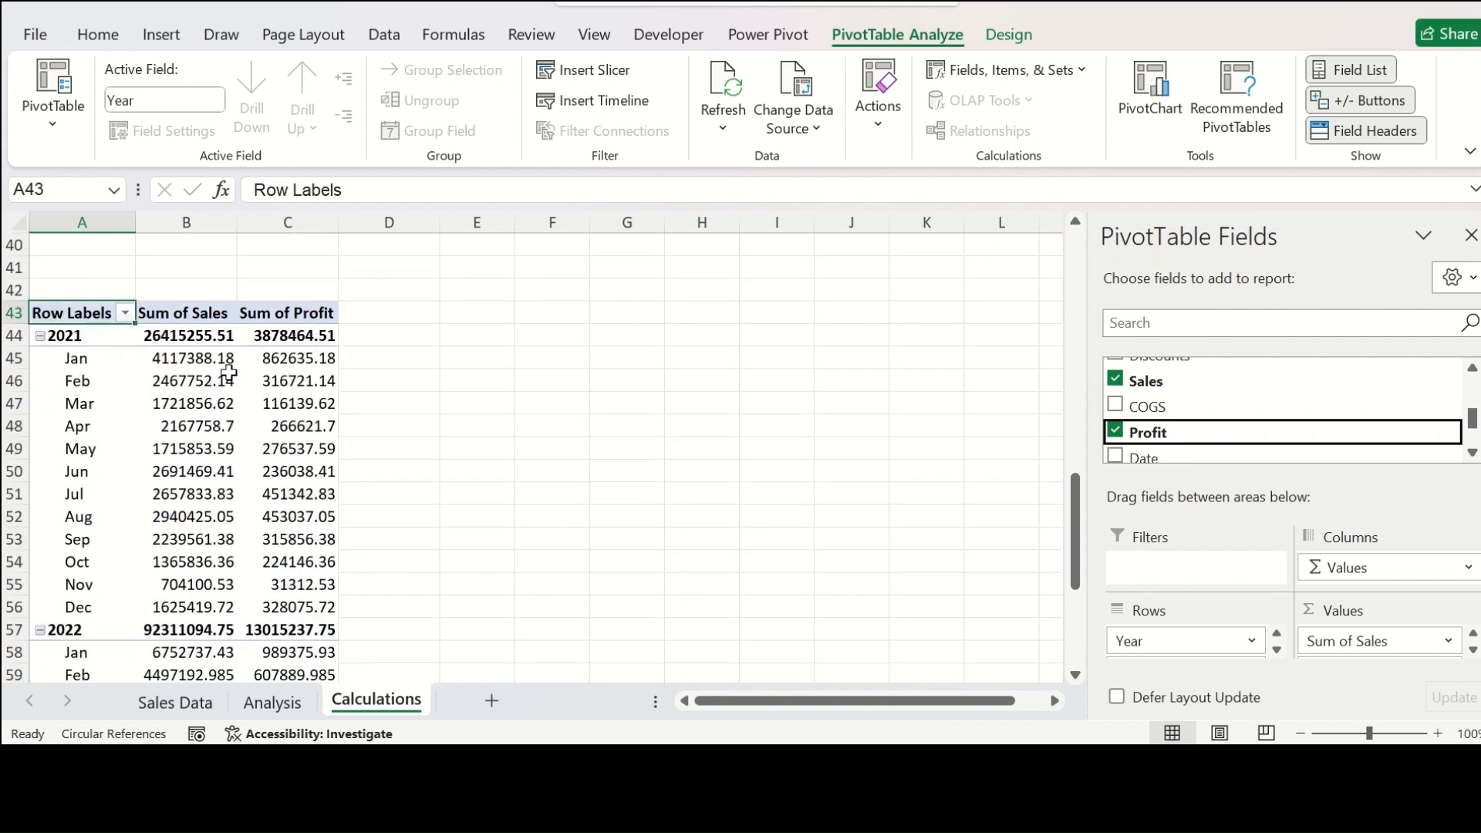
Step: Turn off grand totals for rows and columns and hide all subtotals in the month-wise PivotTable
left_click(287, 426)
left_click(1010, 36)
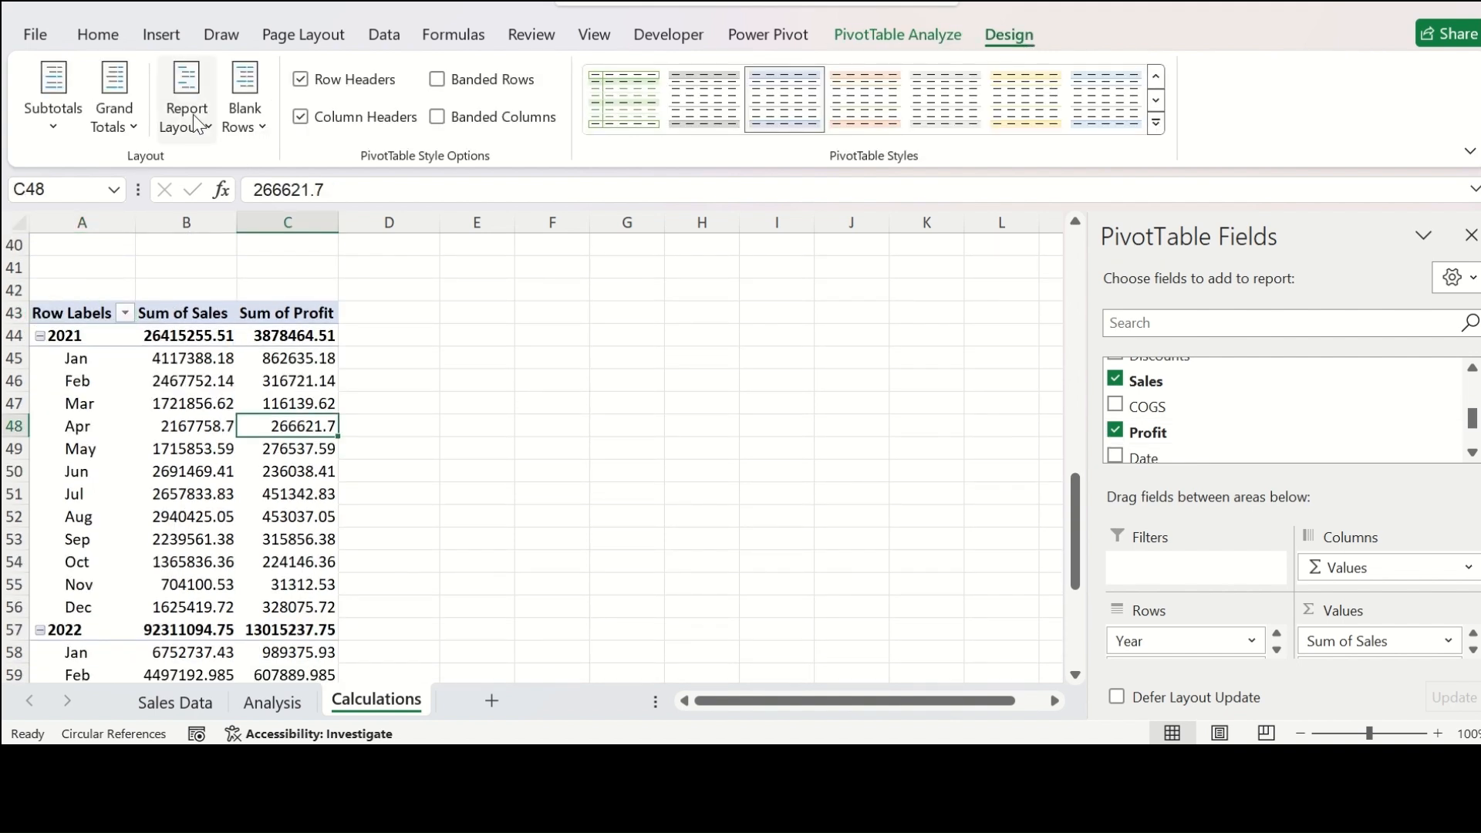
left_click(114, 117)
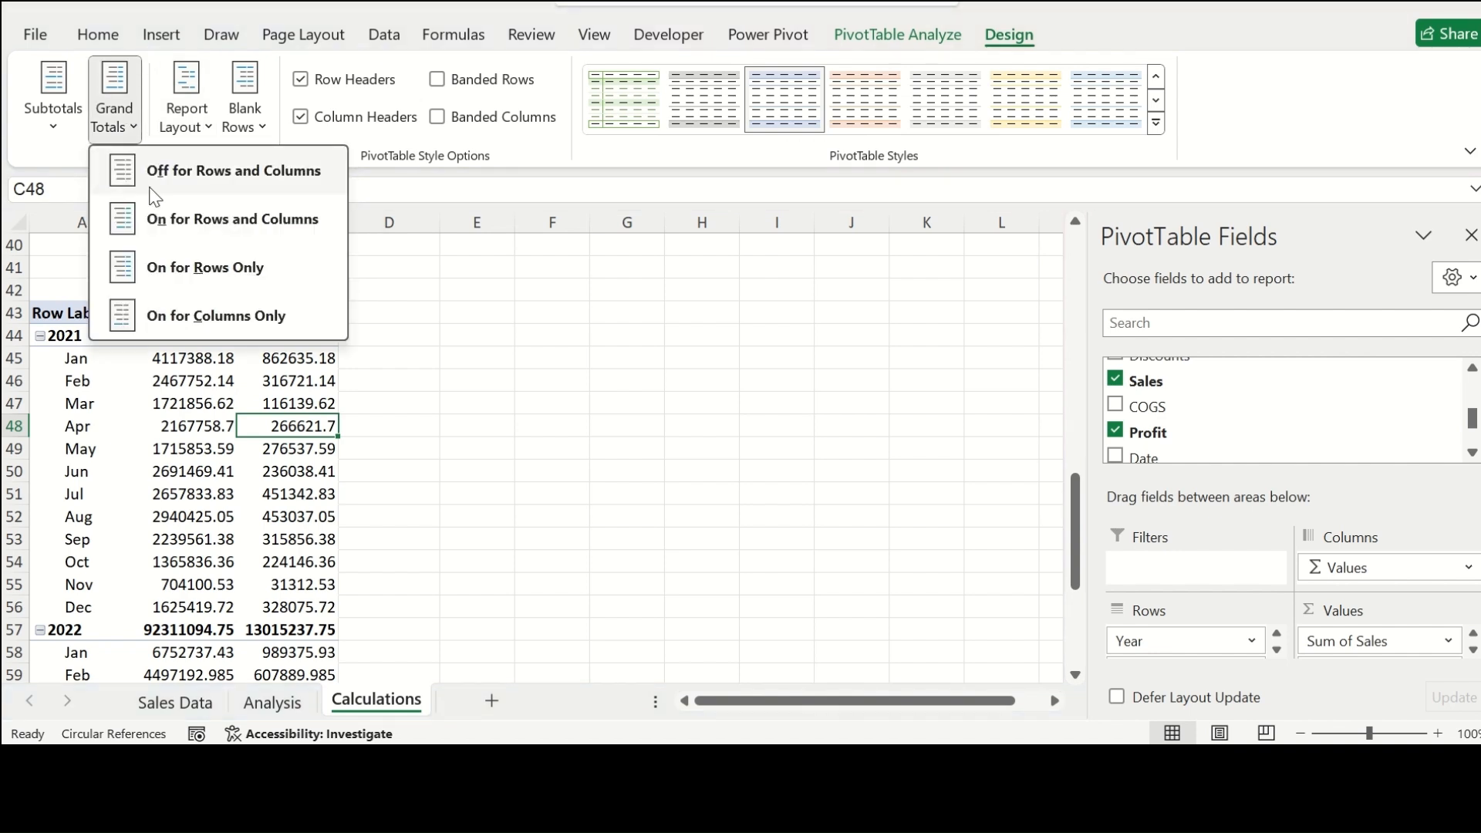
left_click(200, 171)
left_click(53, 100)
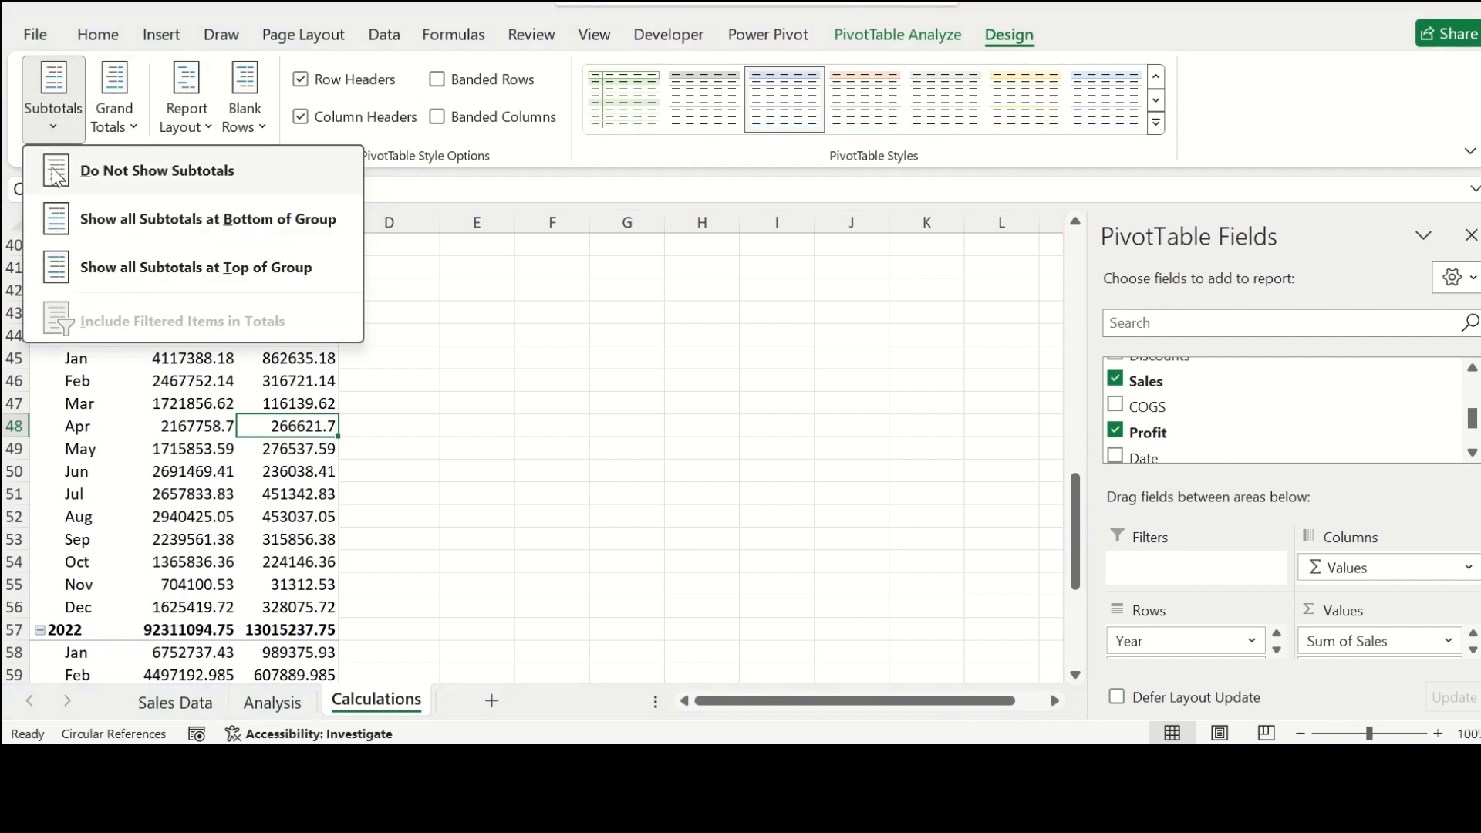
left_click(58, 171)
Step: Change the month-wise PivotTable's report layout to tabular form
left_click(186, 100)
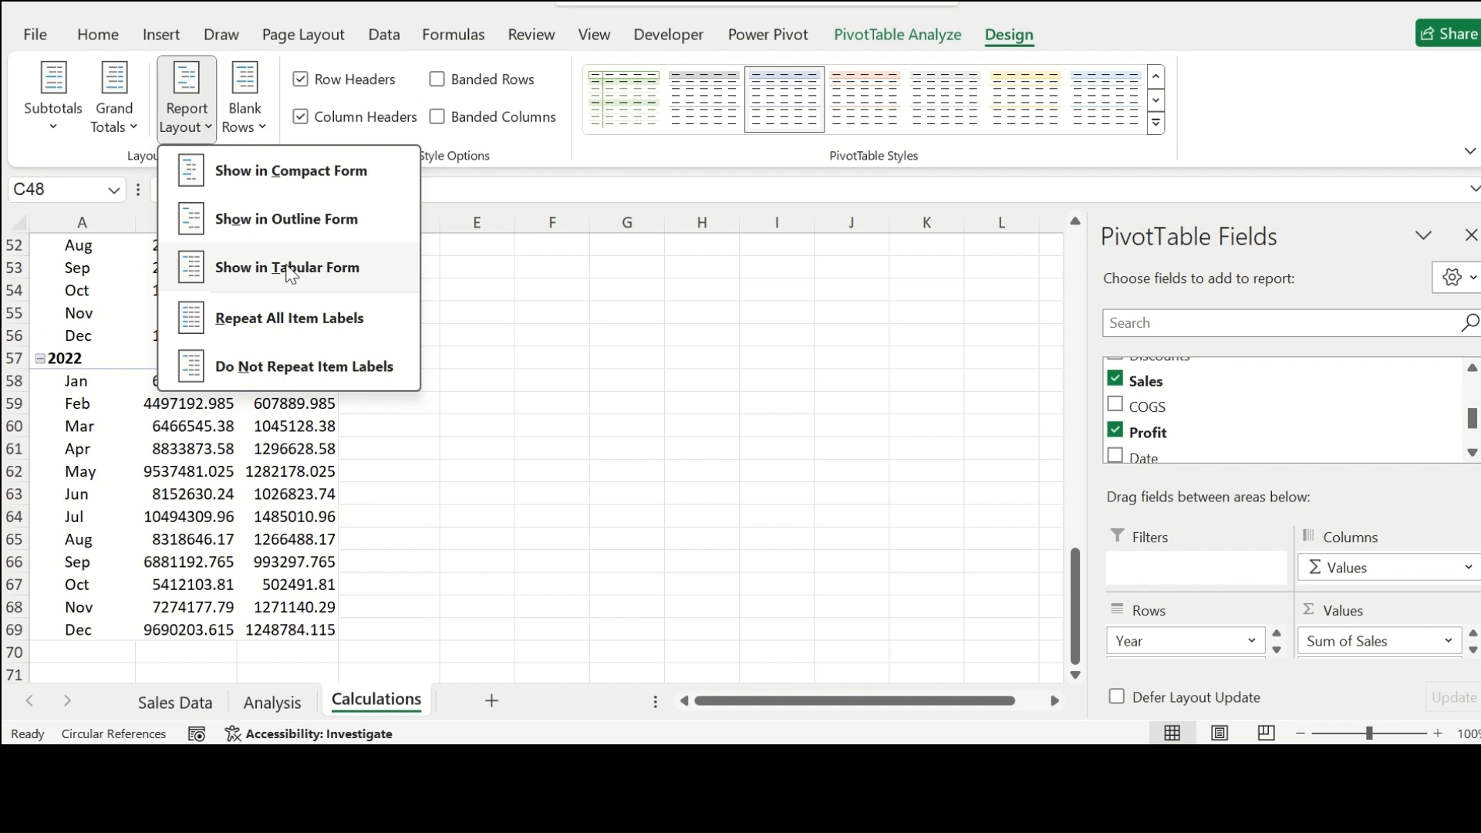
left_click(291, 272)
scroll(417, 347, "up", 3)
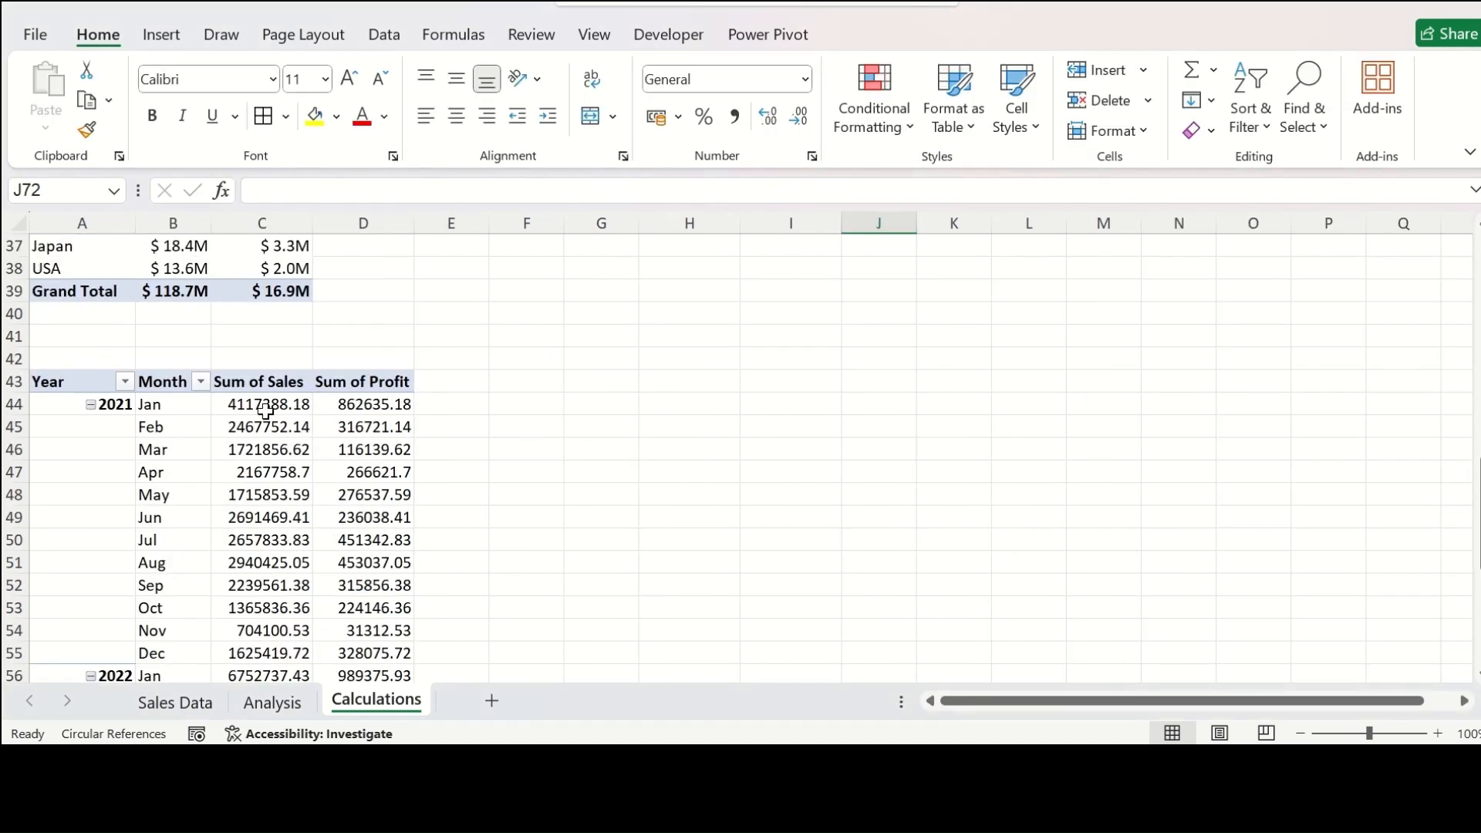
Step: Apply the custom number format #,##0,,.00"M" to the monthly sales and profit values in C44:D67
left_click(266, 406)
scroll(411, 469, "down", 1)
scroll(408, 469, "down", 4)
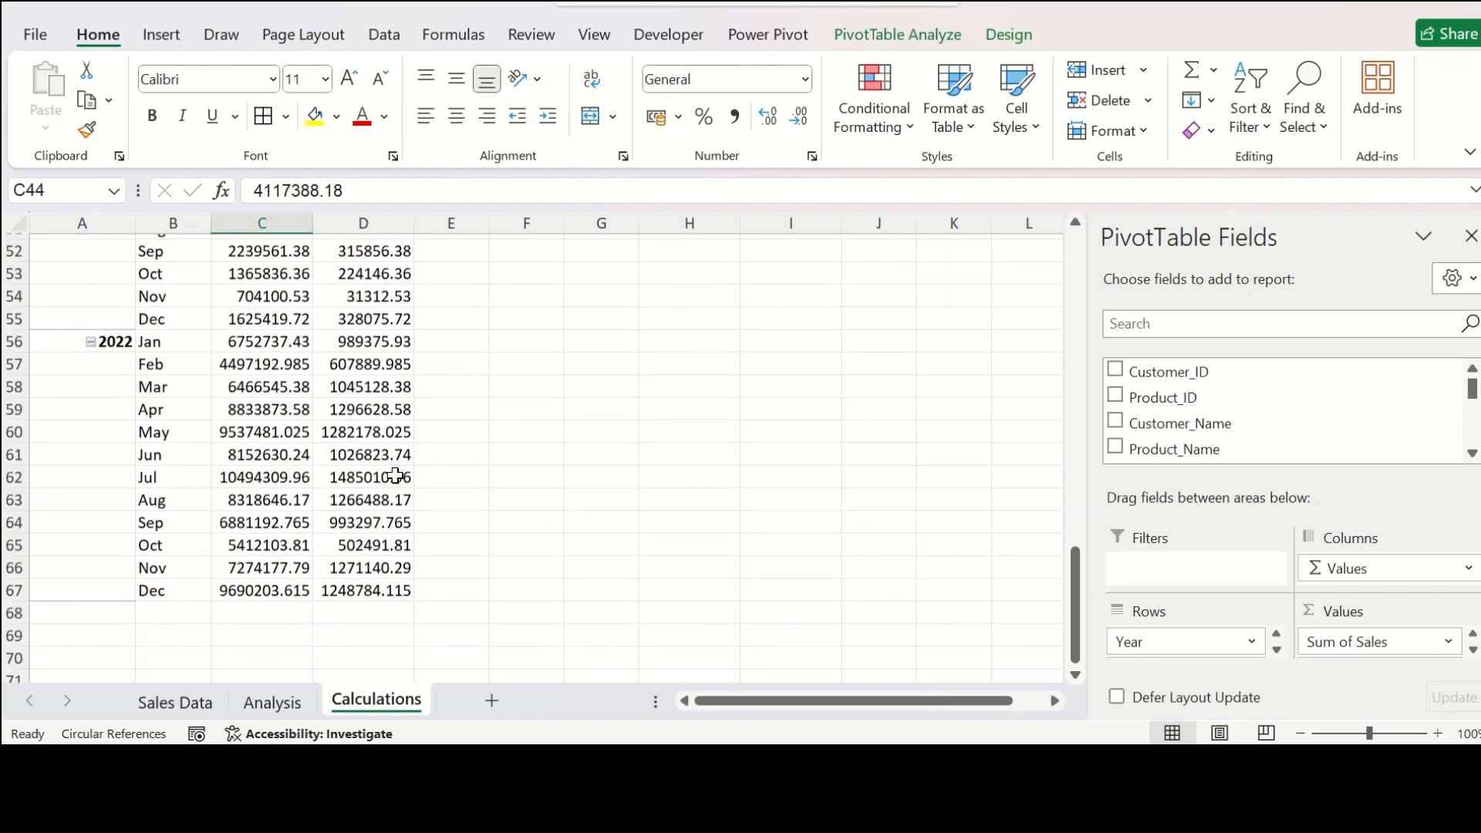
left_click(356, 589, "shift")
scroll(341, 410, "up", 4)
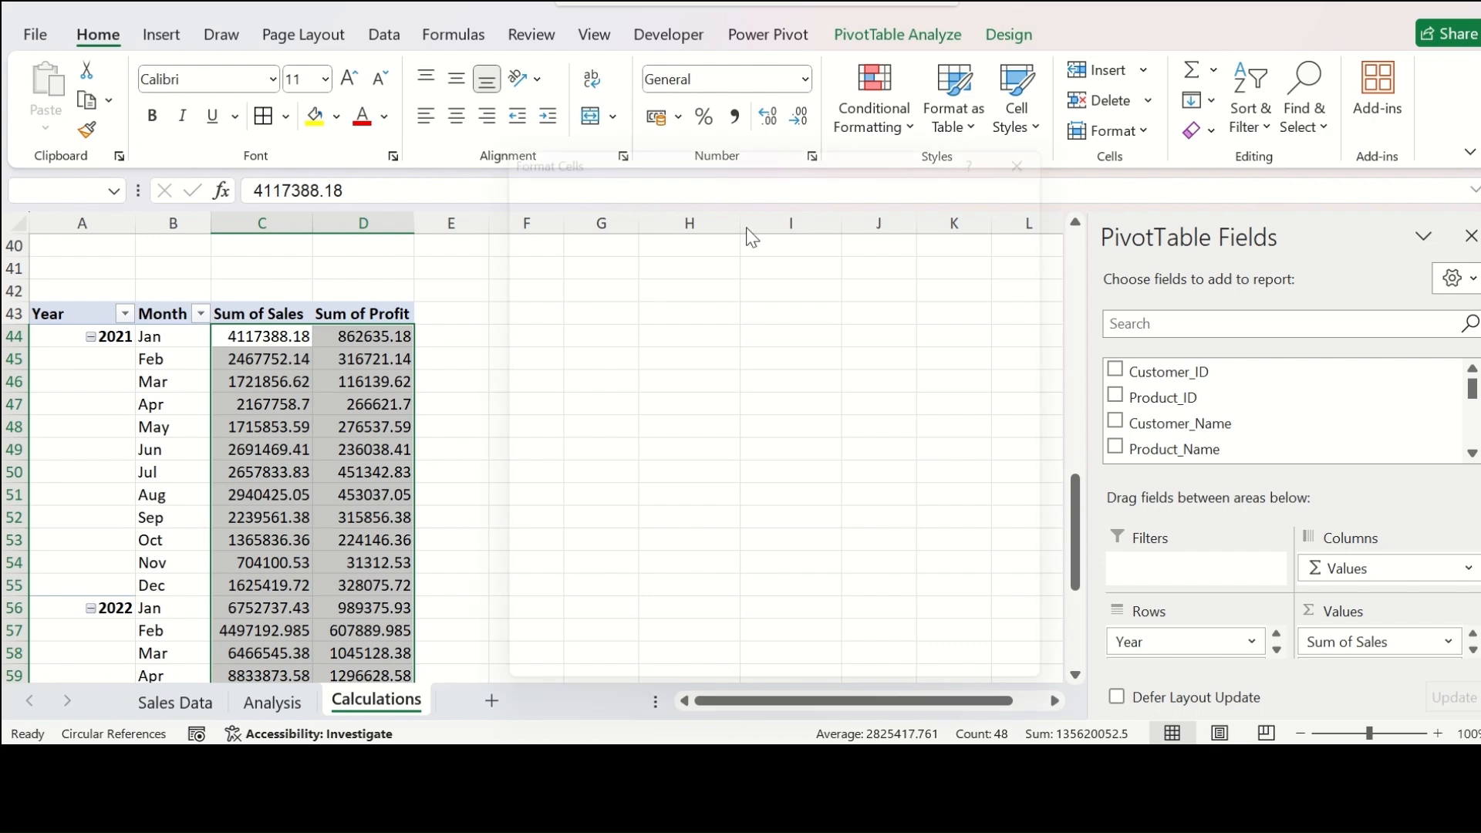
key("ctrl+1")
left_click(546, 409)
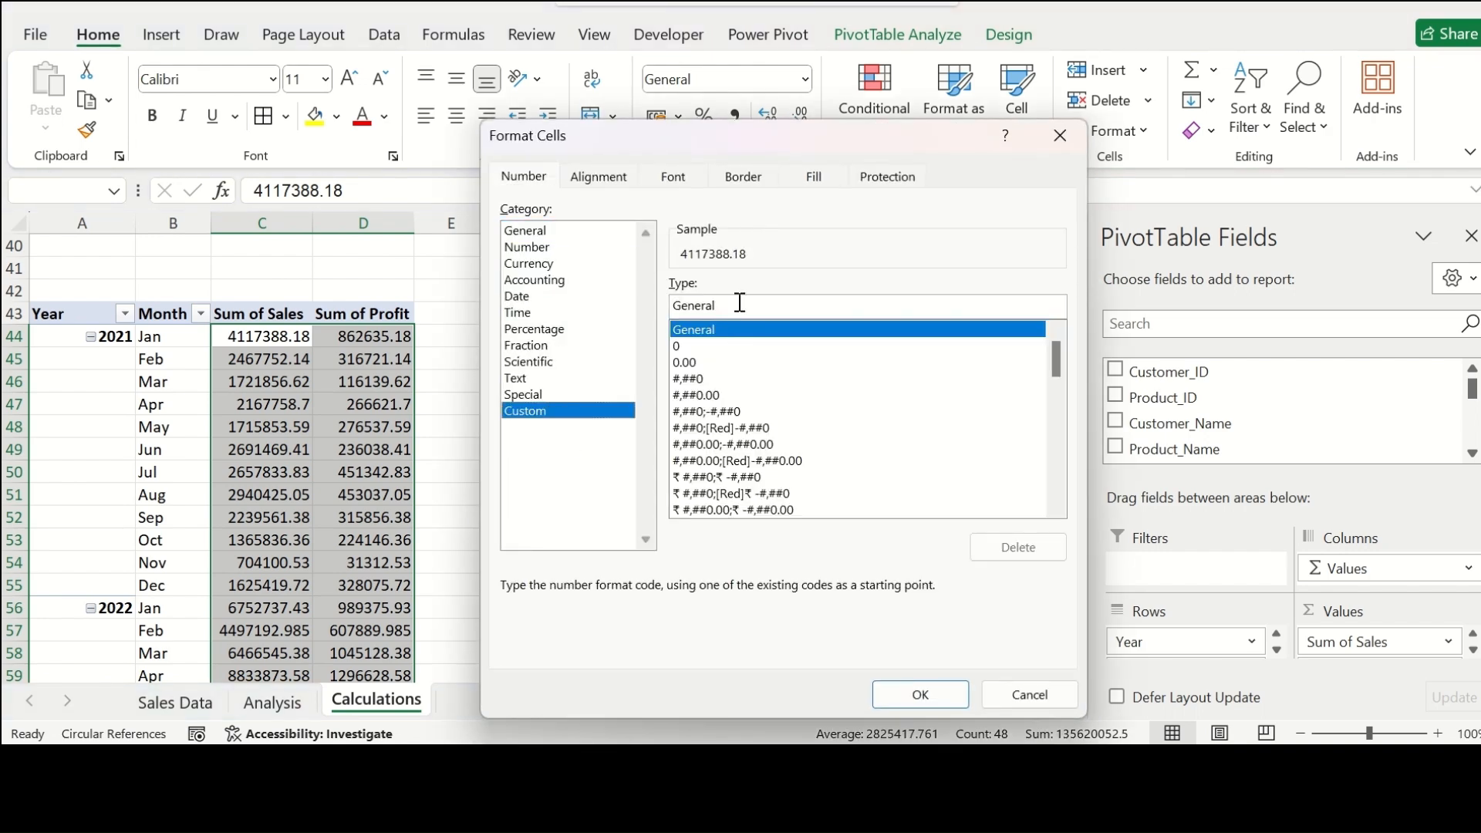
left_click(700, 378)
type(",,")
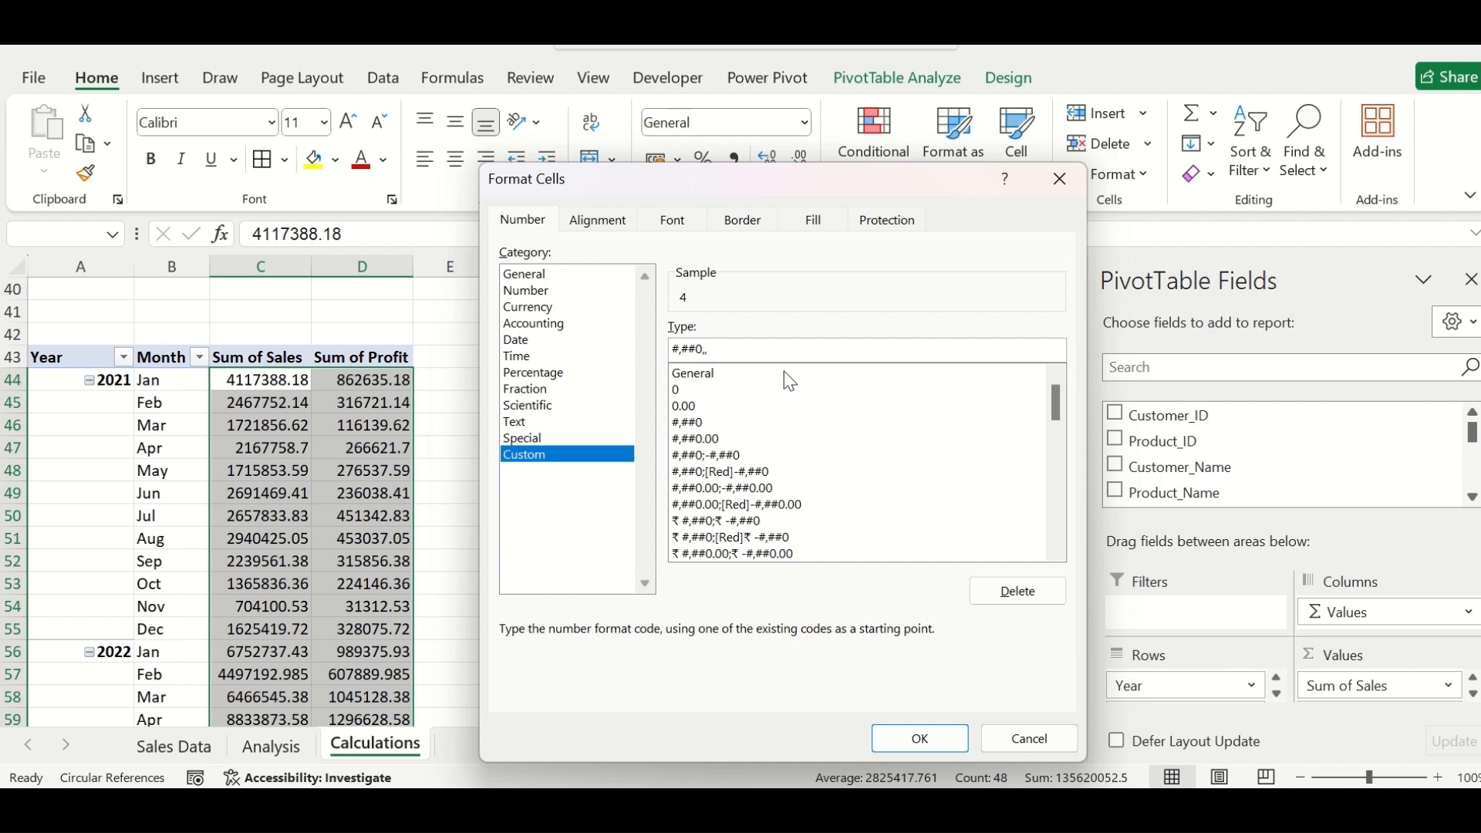
type(".00\"M\"")
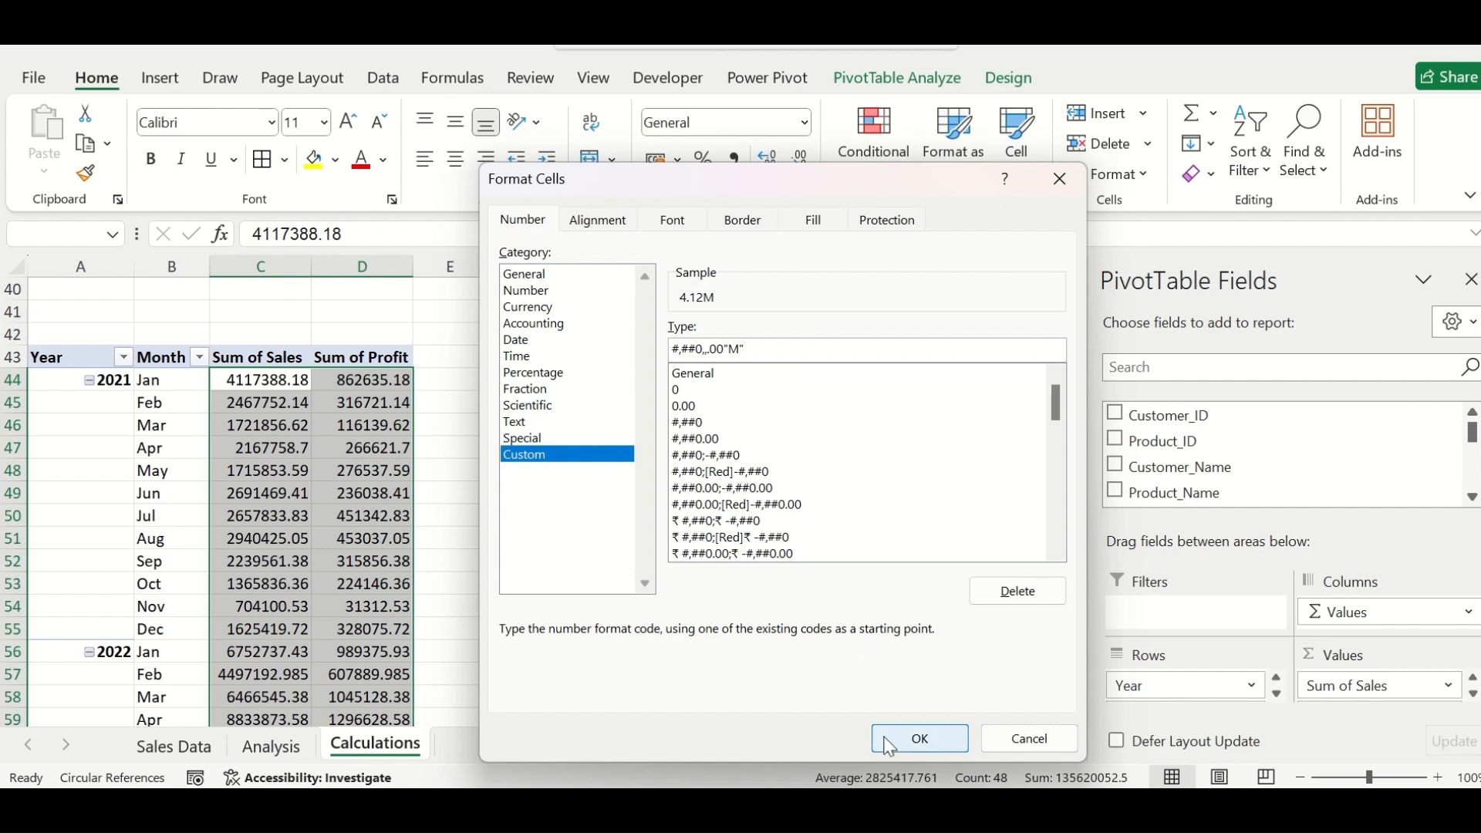
left_click(921, 738)
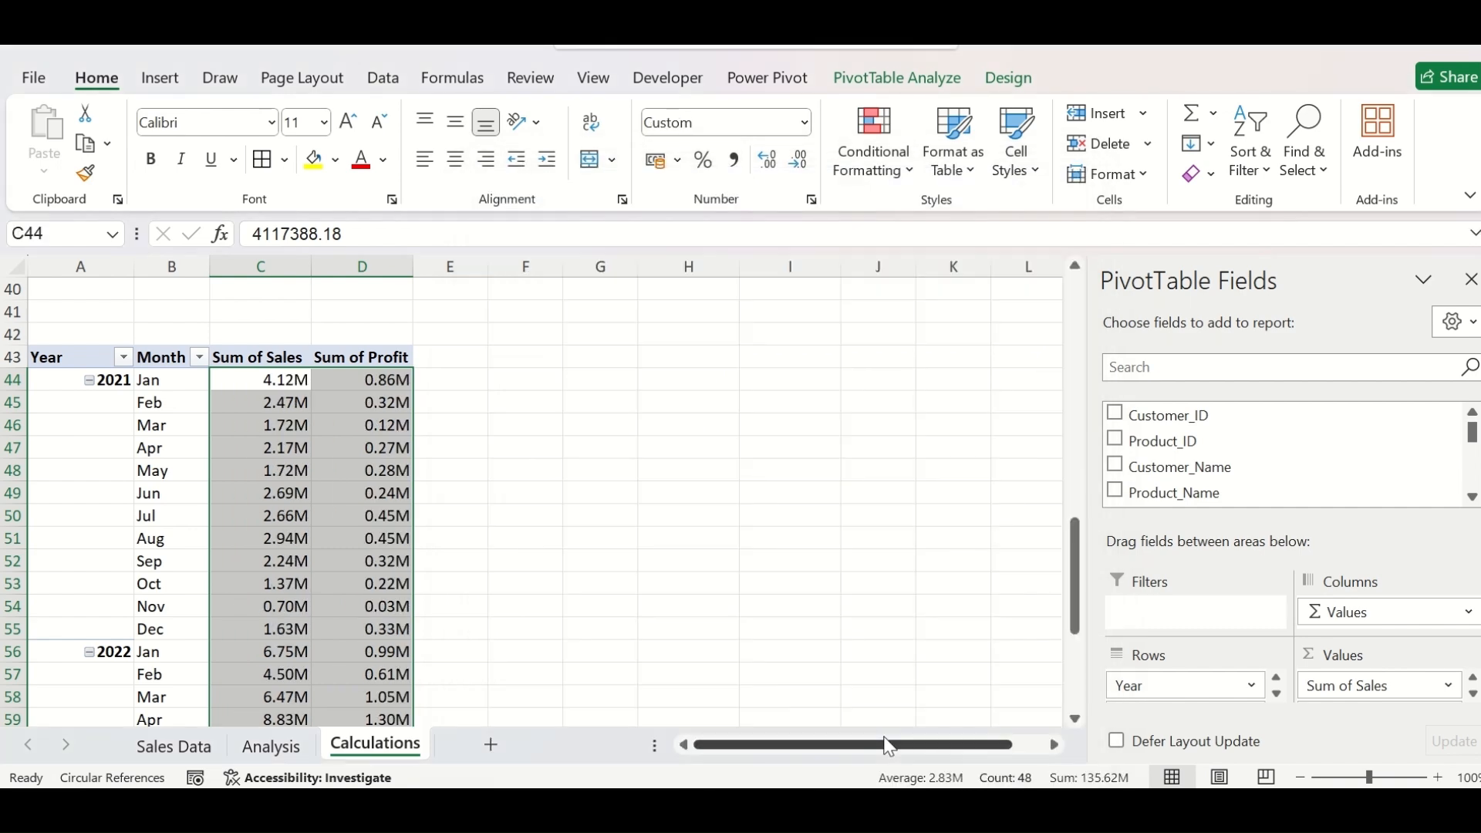
left_click(305, 443)
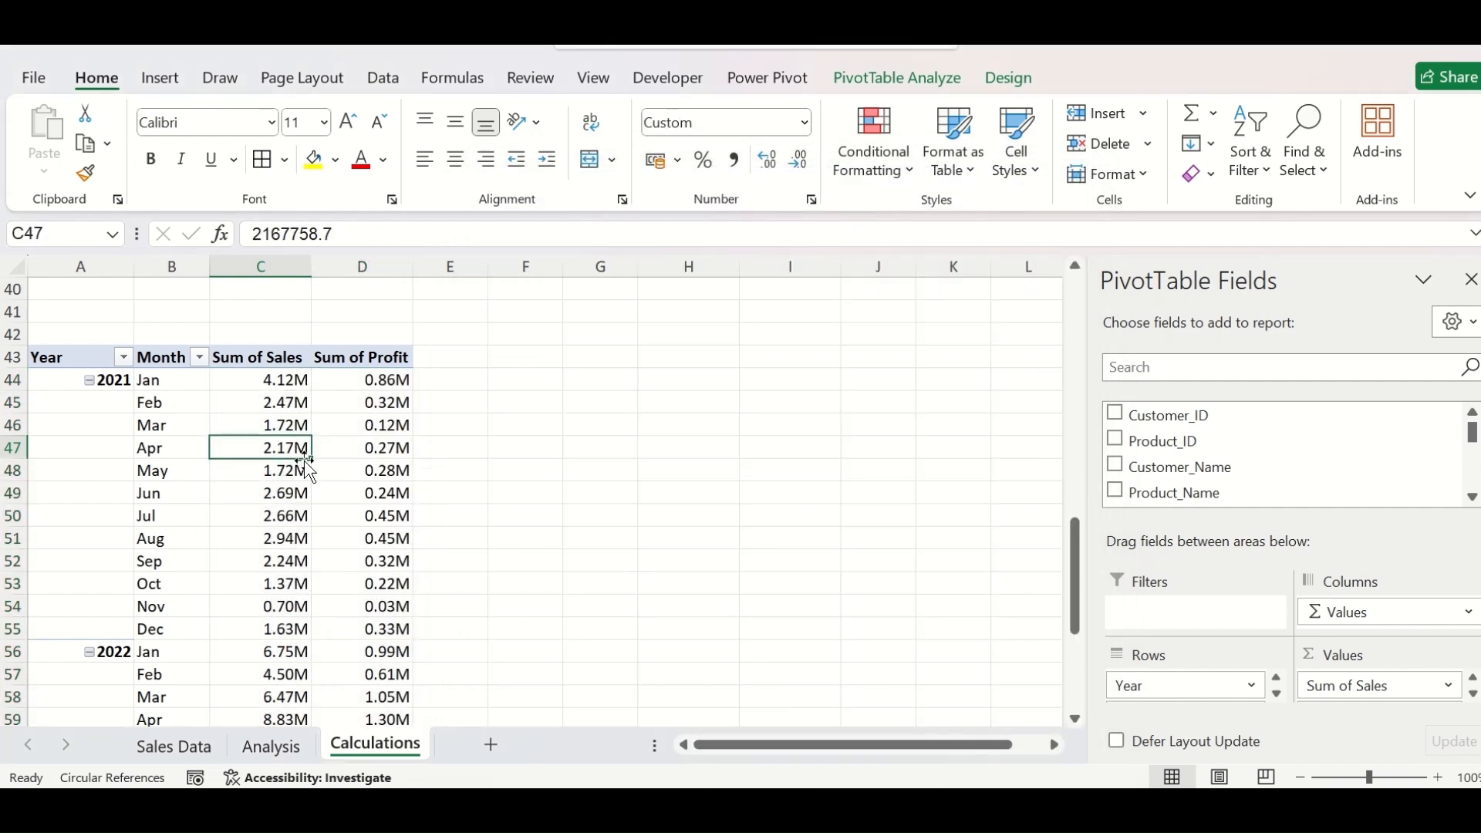
Step: Insert a line PivotChart from the month-wise sales and profit PivotTable and hide all its field buttons
left_click(160, 78)
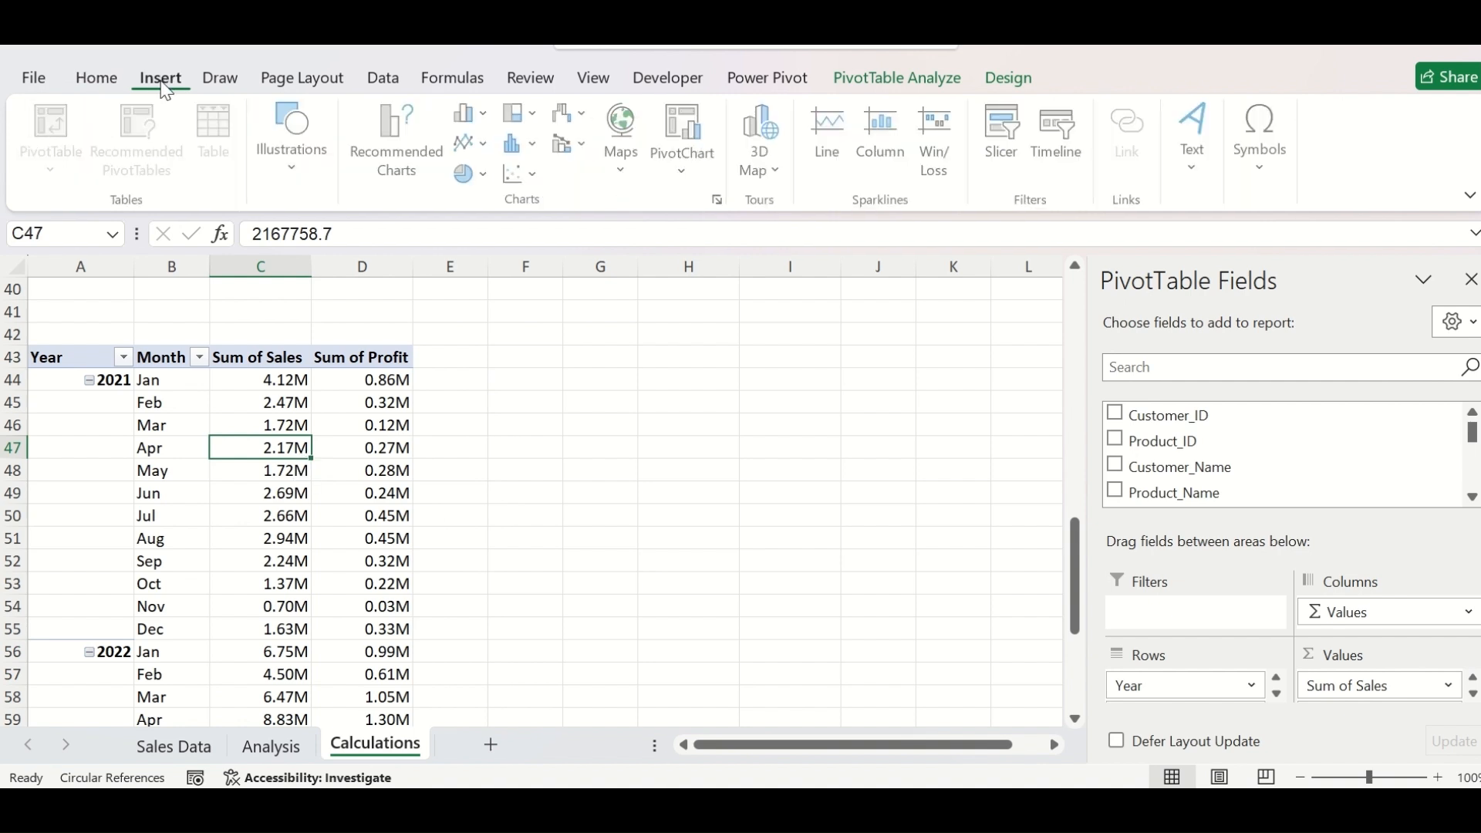
left_click(705, 179)
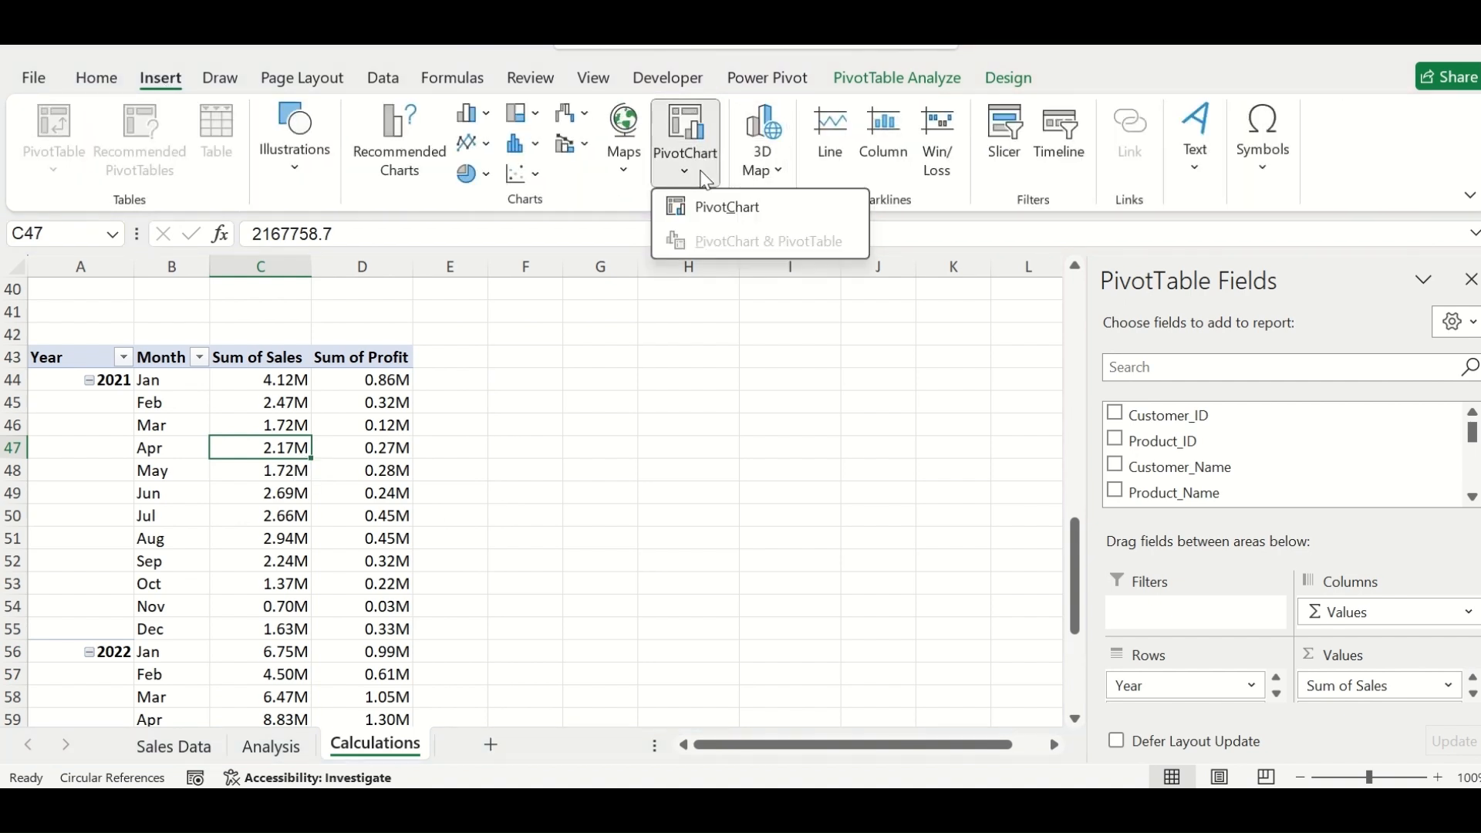
left_click(709, 205)
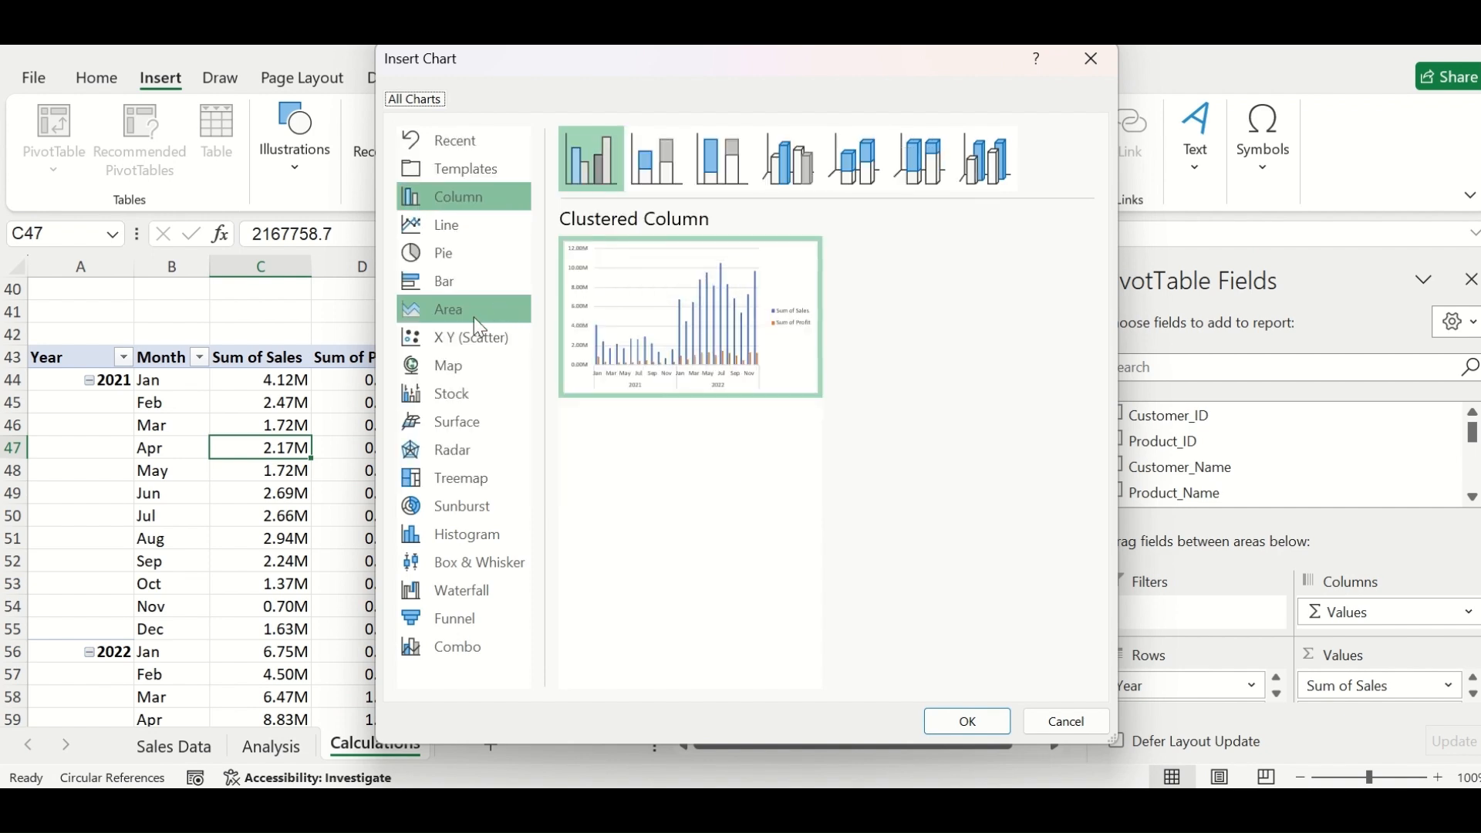
left_click(467, 233)
mouse_move(733, 328)
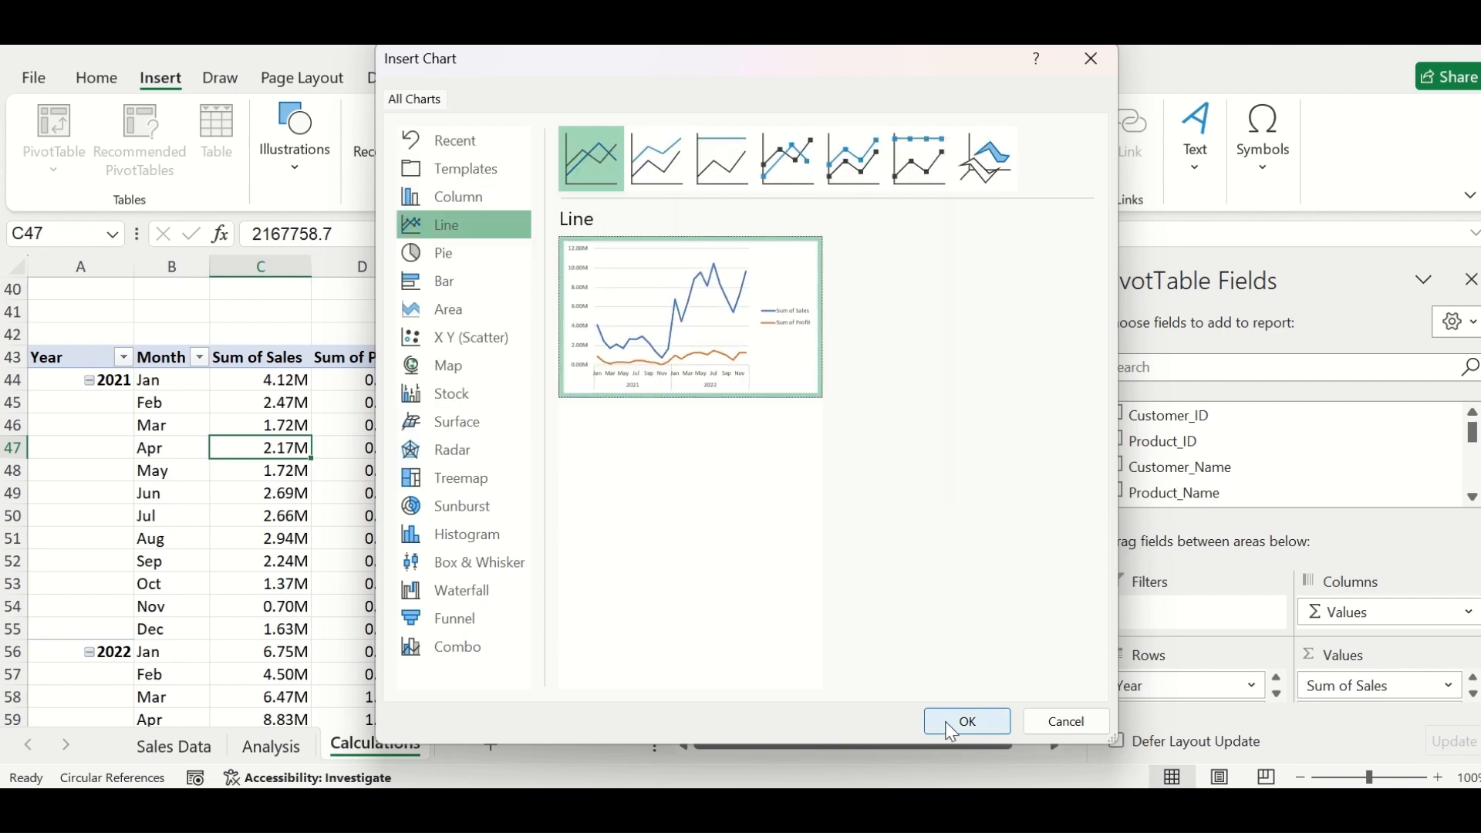
left_click(964, 723)
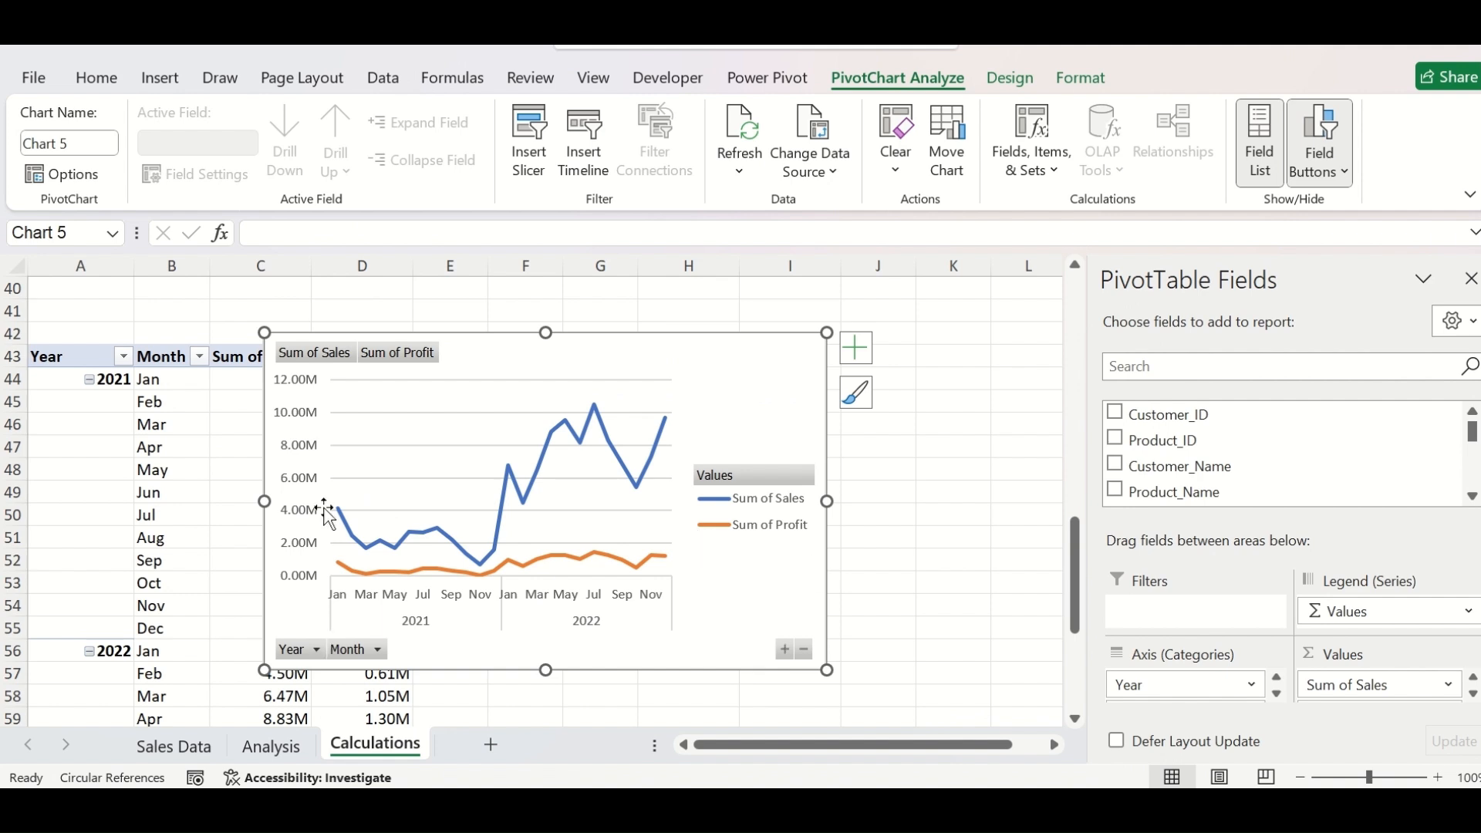
right_click(321, 357)
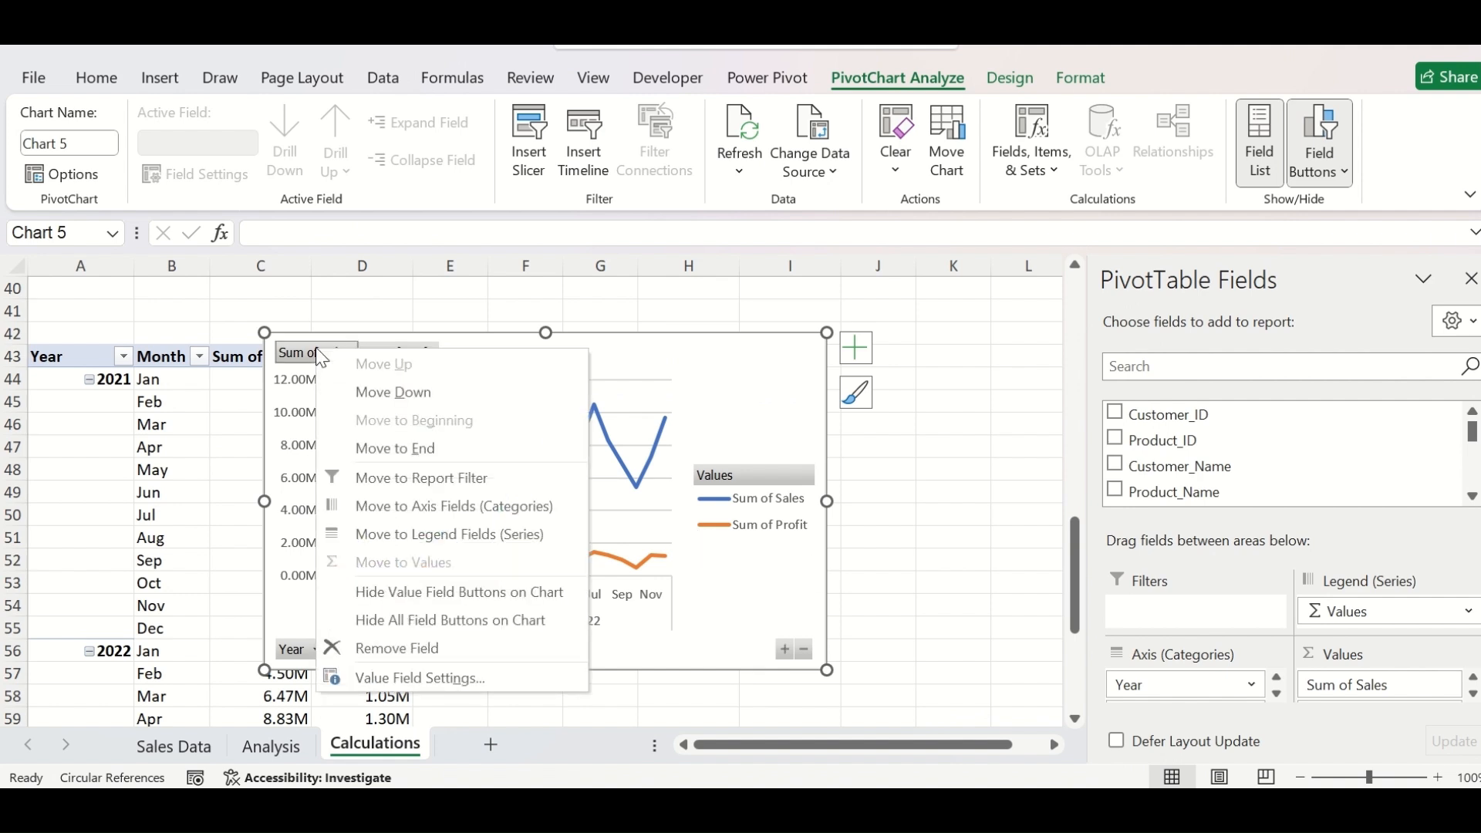
left_click(416, 622)
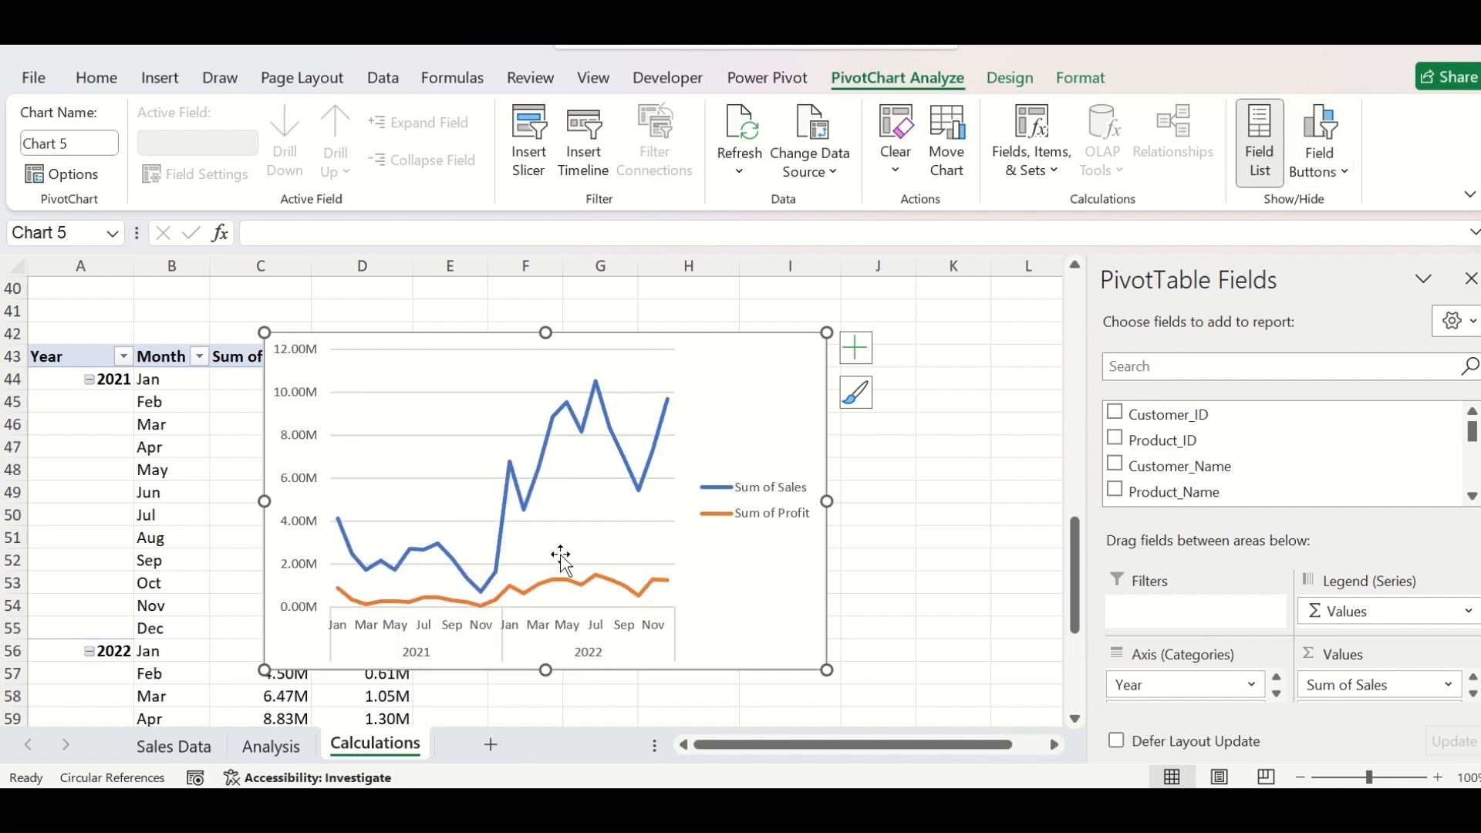
Step: Set the text of the whole line chart to the Arial font in black
left_click(302, 384)
left_click(97, 78)
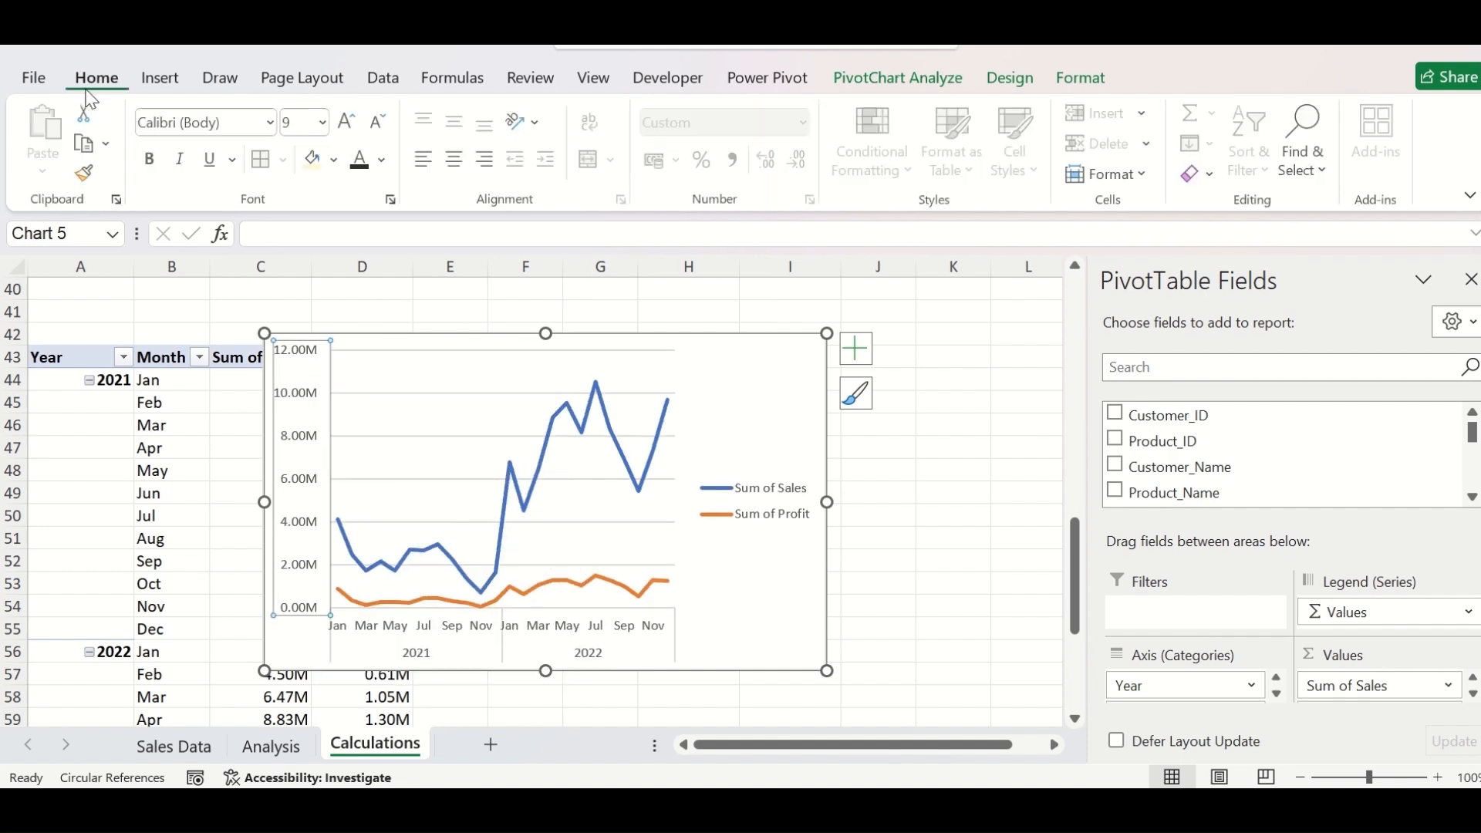
left_click(221, 125)
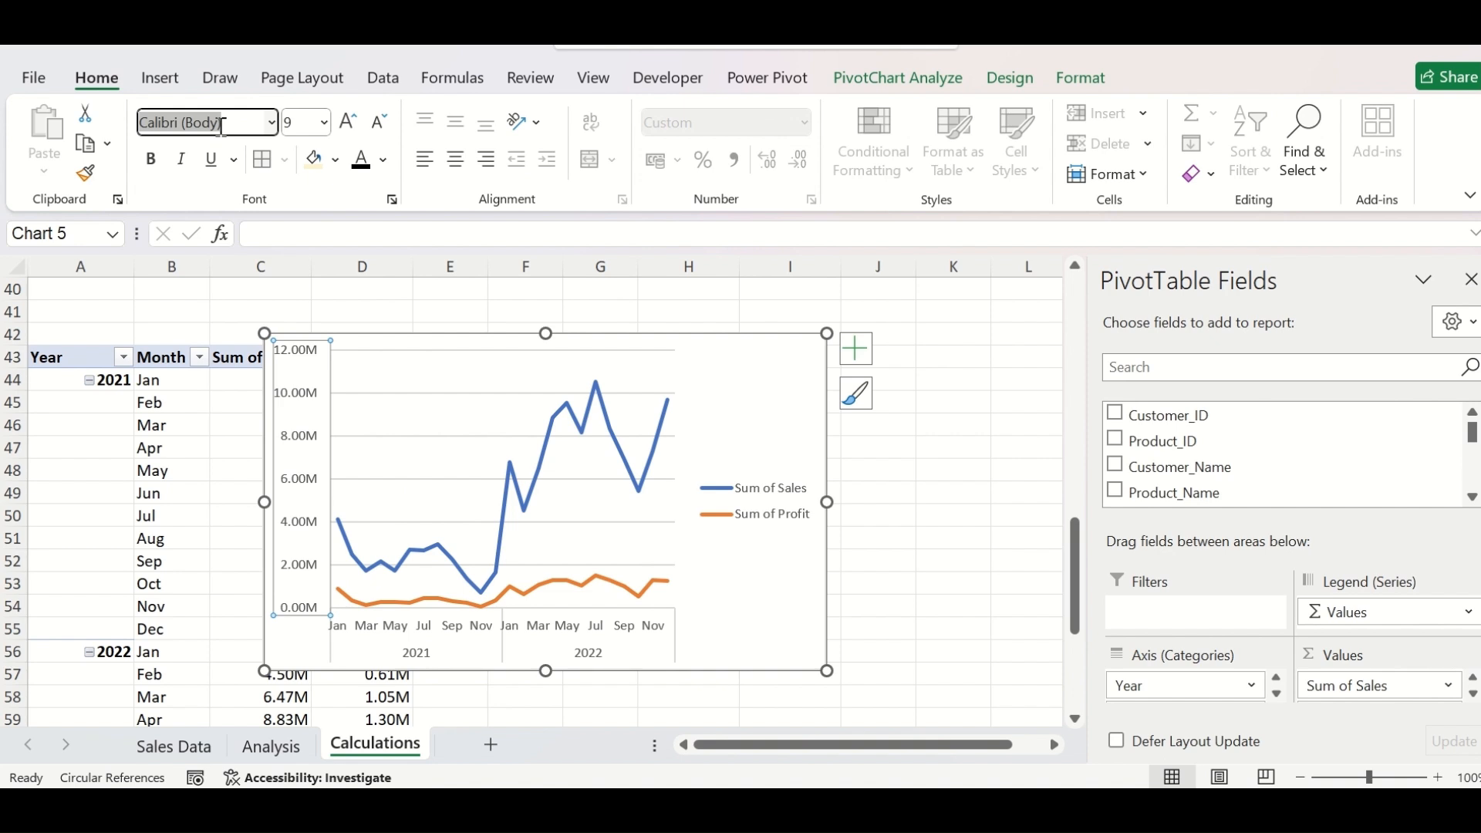
left_click(758, 575)
left_click(215, 124)
type("Arial")
key("Return")
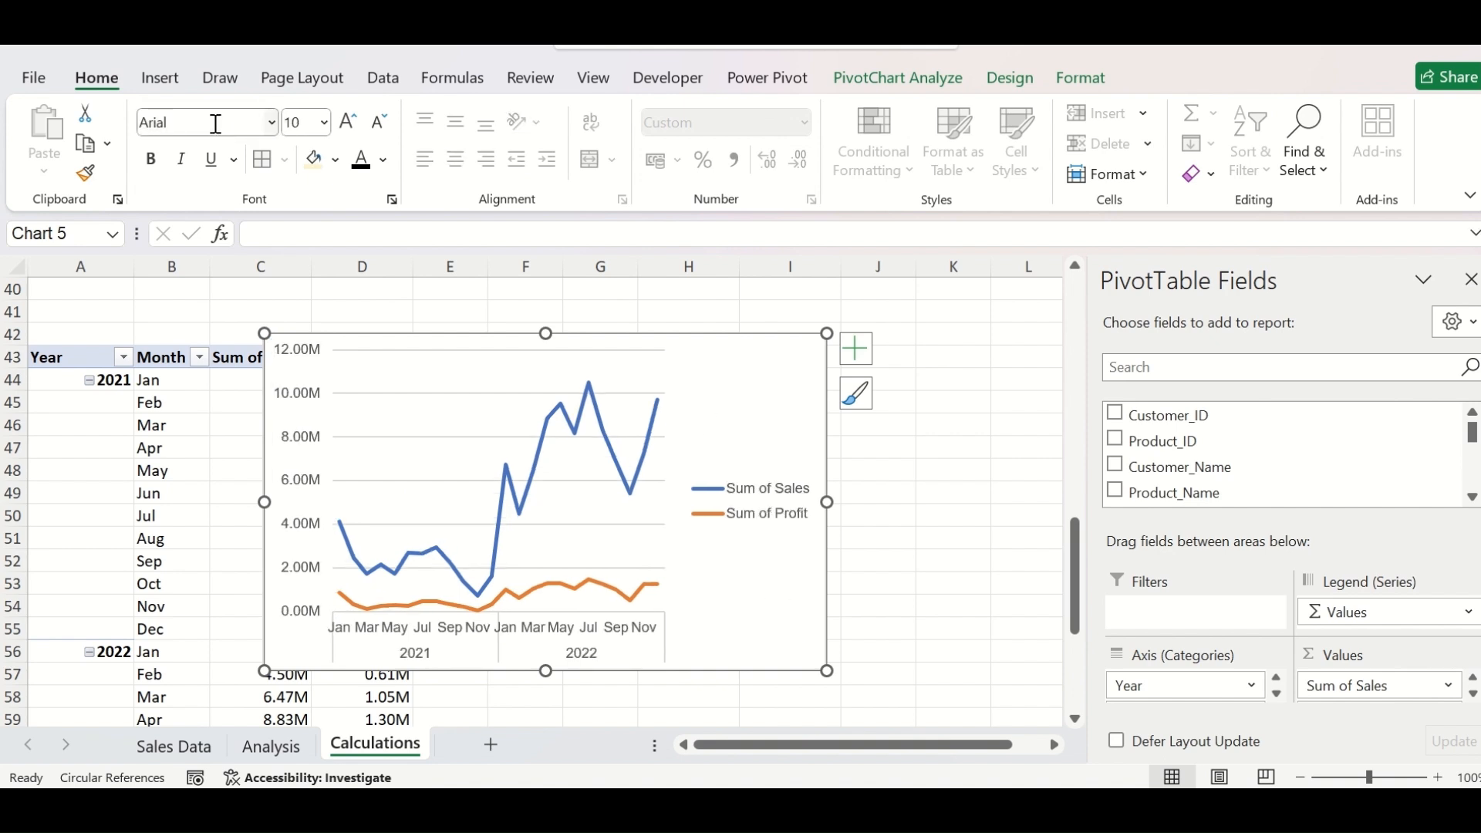
left_click(365, 164)
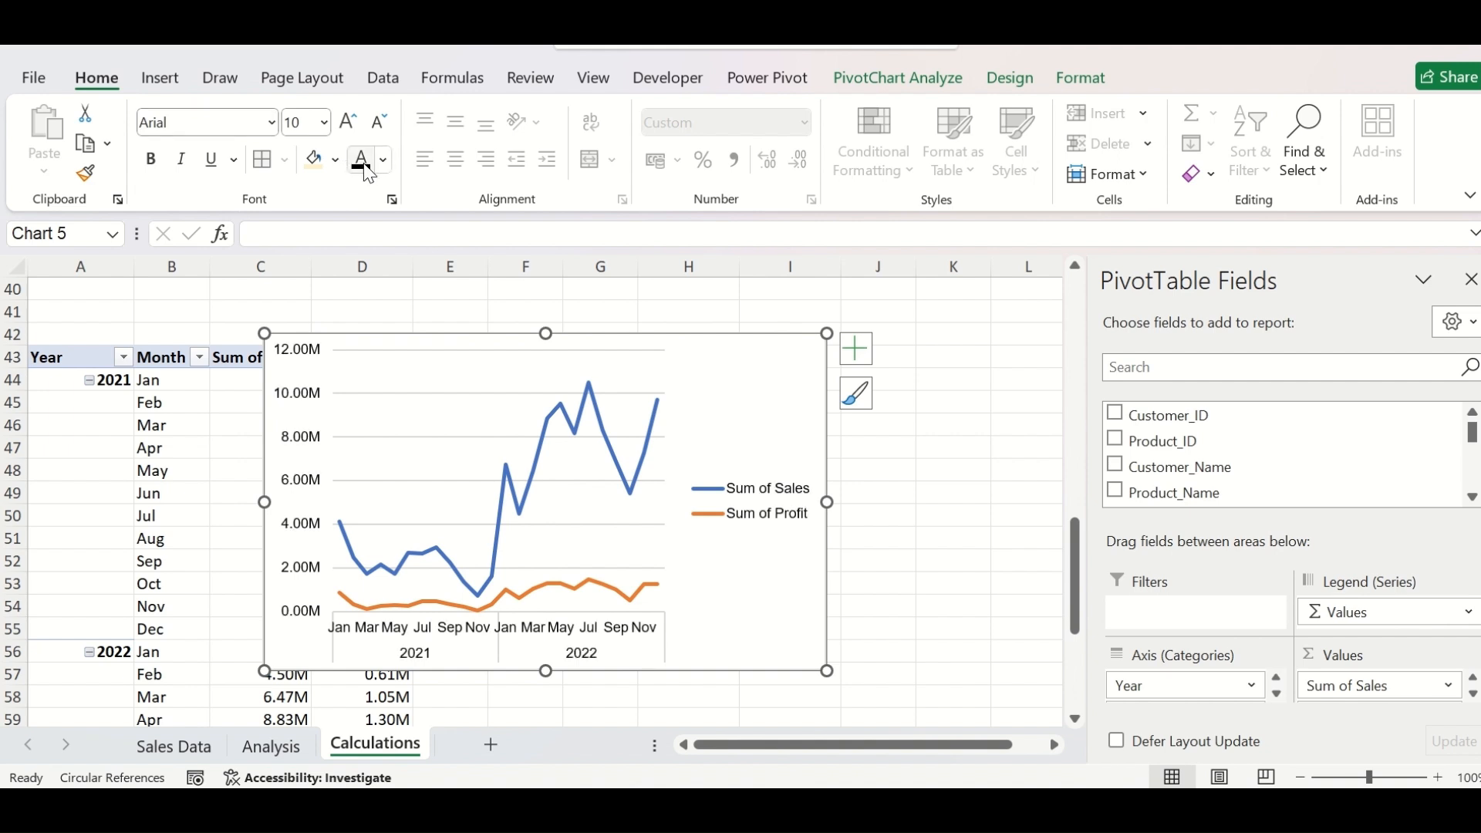
Step: Widen the line chart so every month label fits, and place its legend at the bottom
left_click_drag(826, 502, 957, 502)
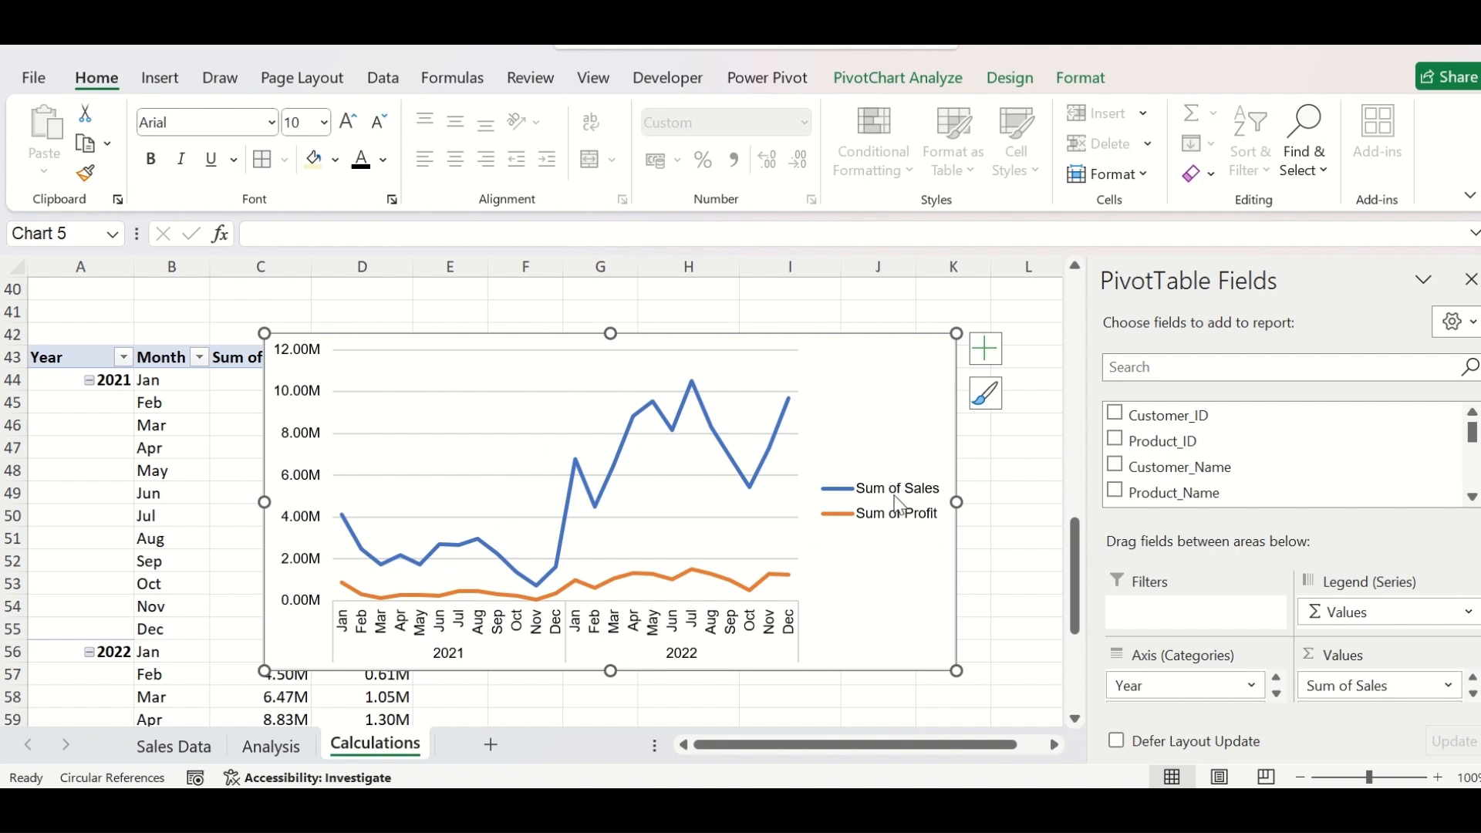
left_click(898, 505)
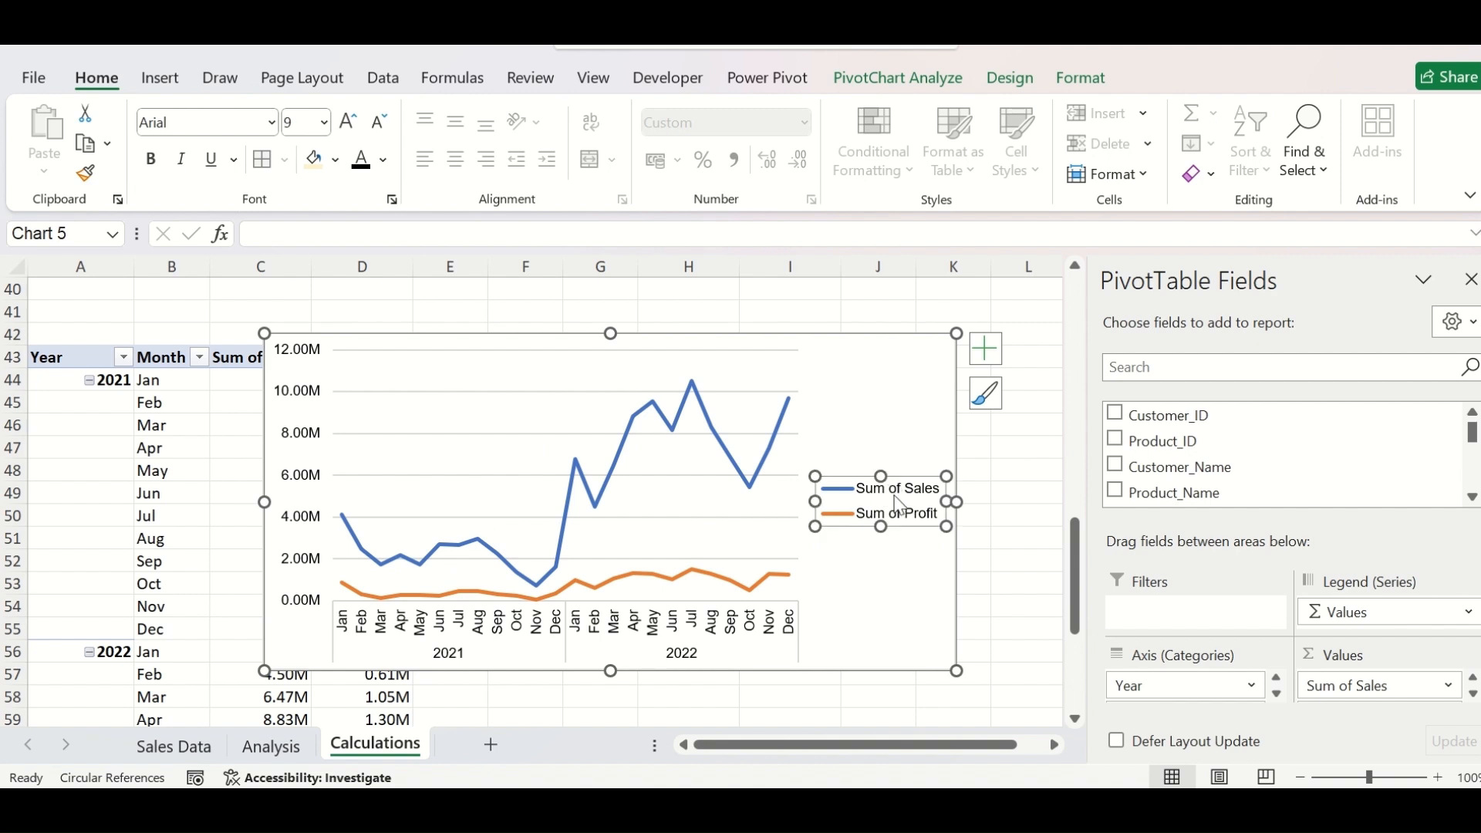
left_click(986, 355)
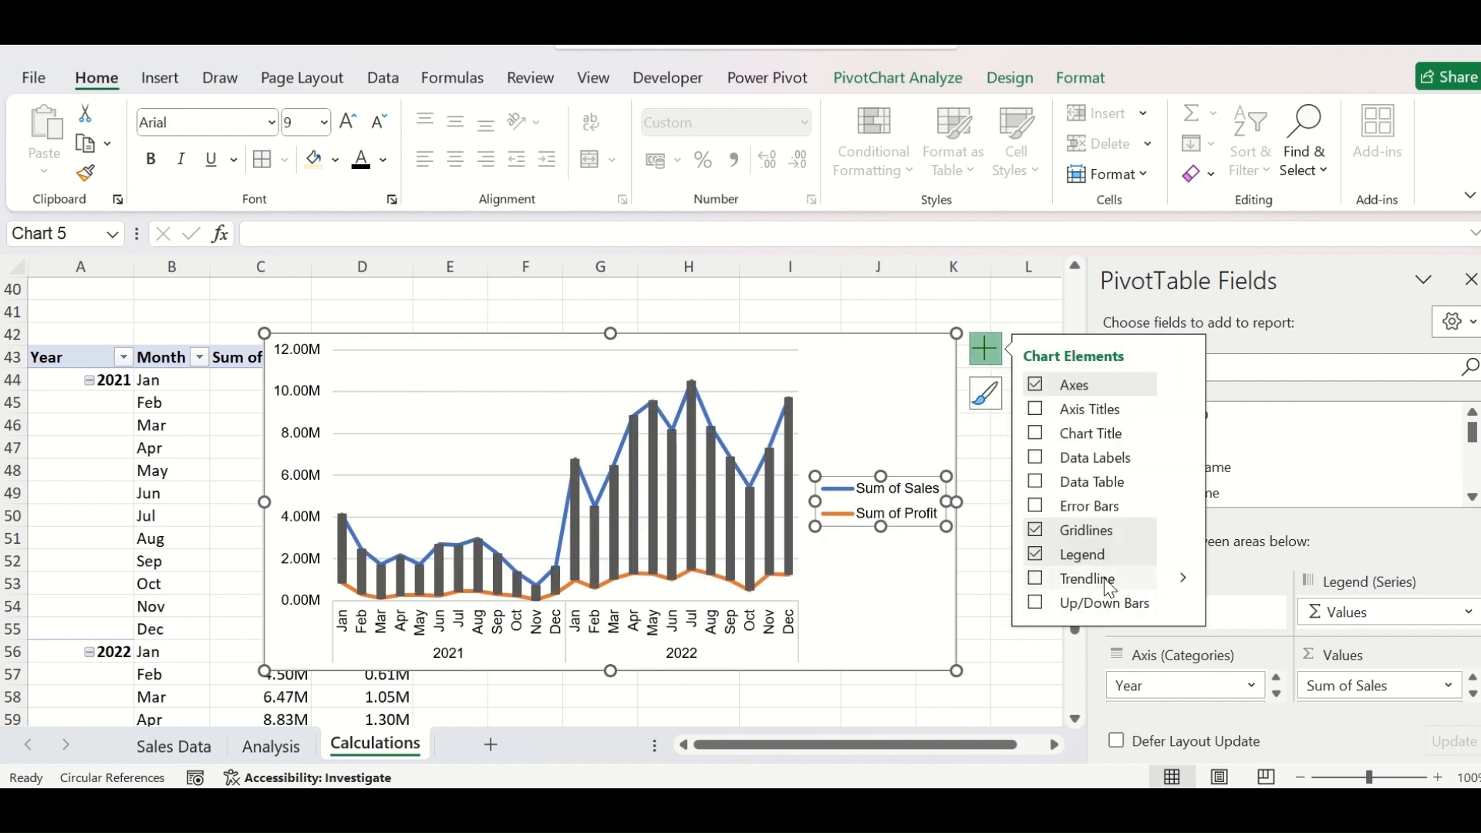
left_click(1183, 554)
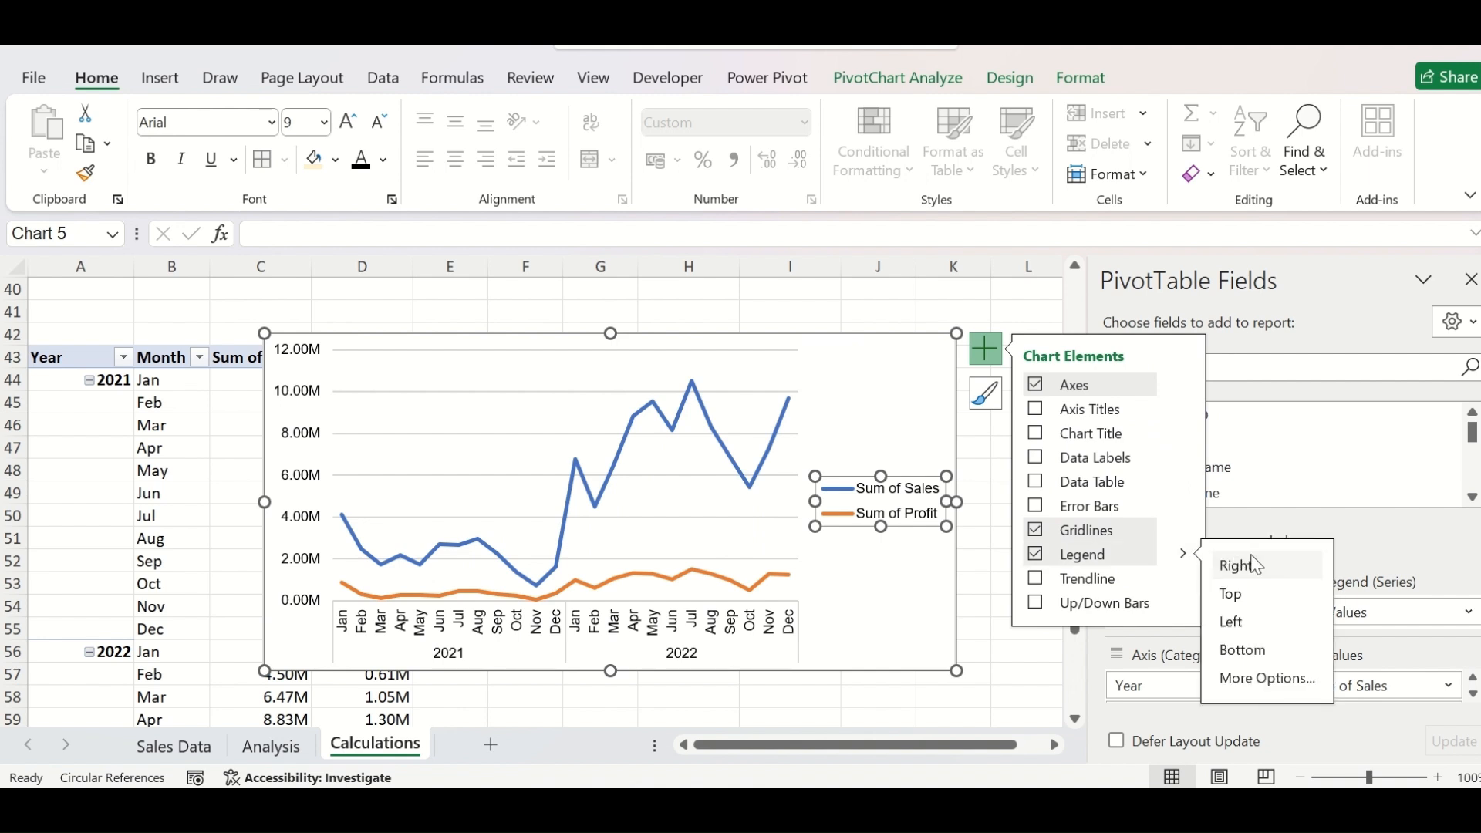
left_click(1243, 651)
left_click(1005, 656)
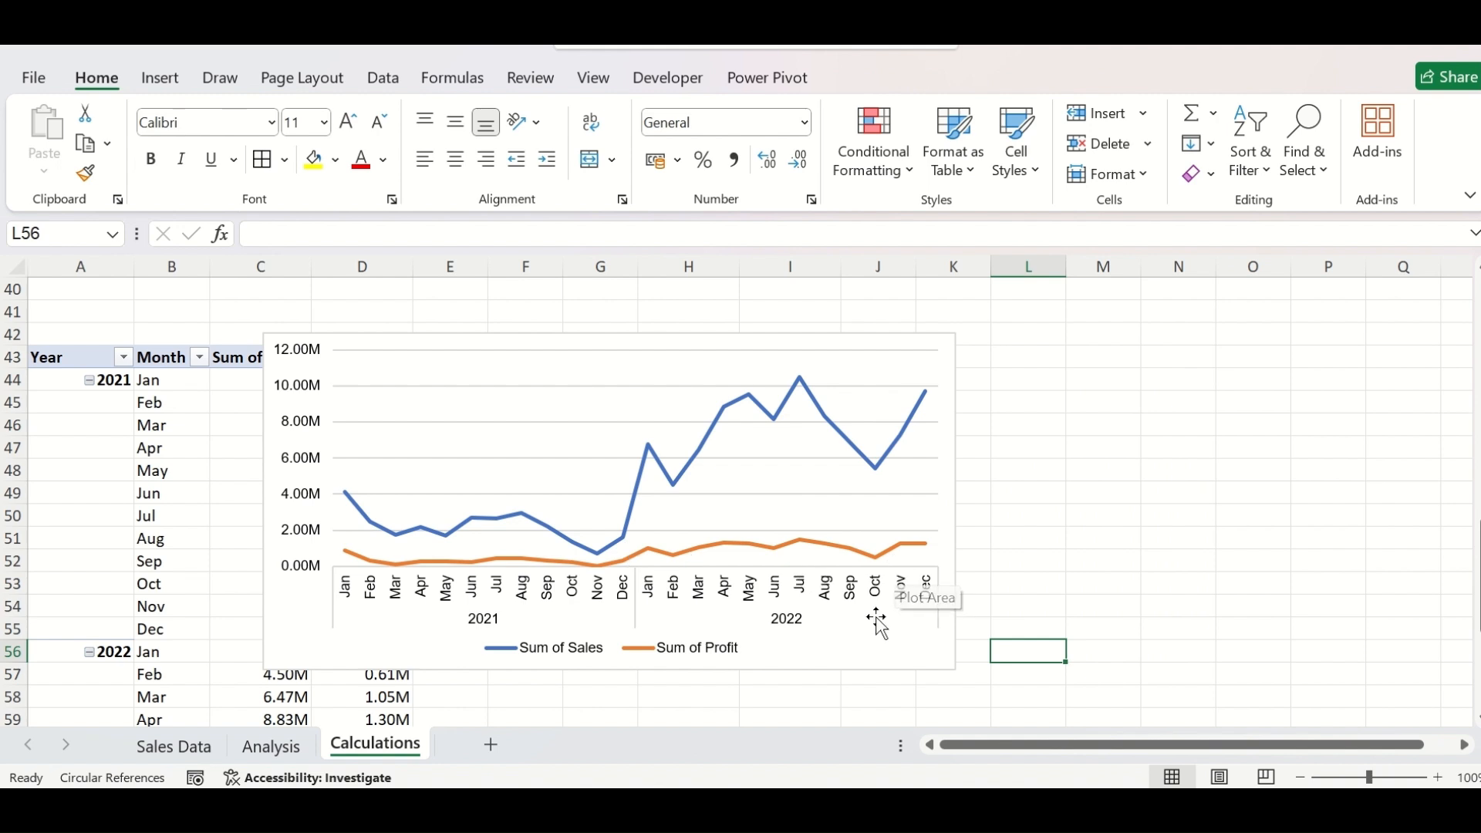
Step: Move the line chart from Calculations to the Analysis sheet and place it beside the country-wise stacked column chart
left_click(875, 644)
key("Delete")
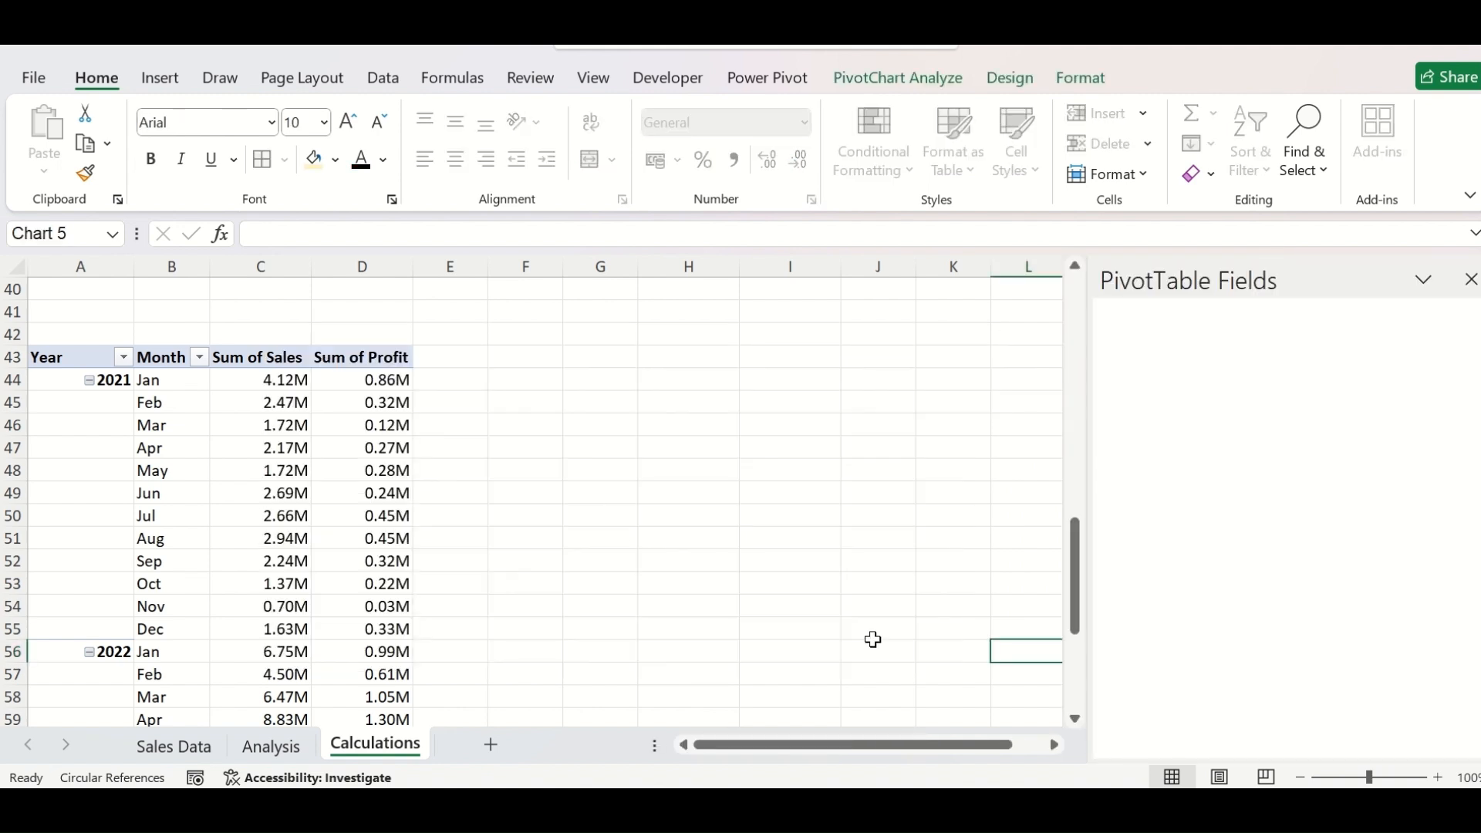
left_click(272, 747)
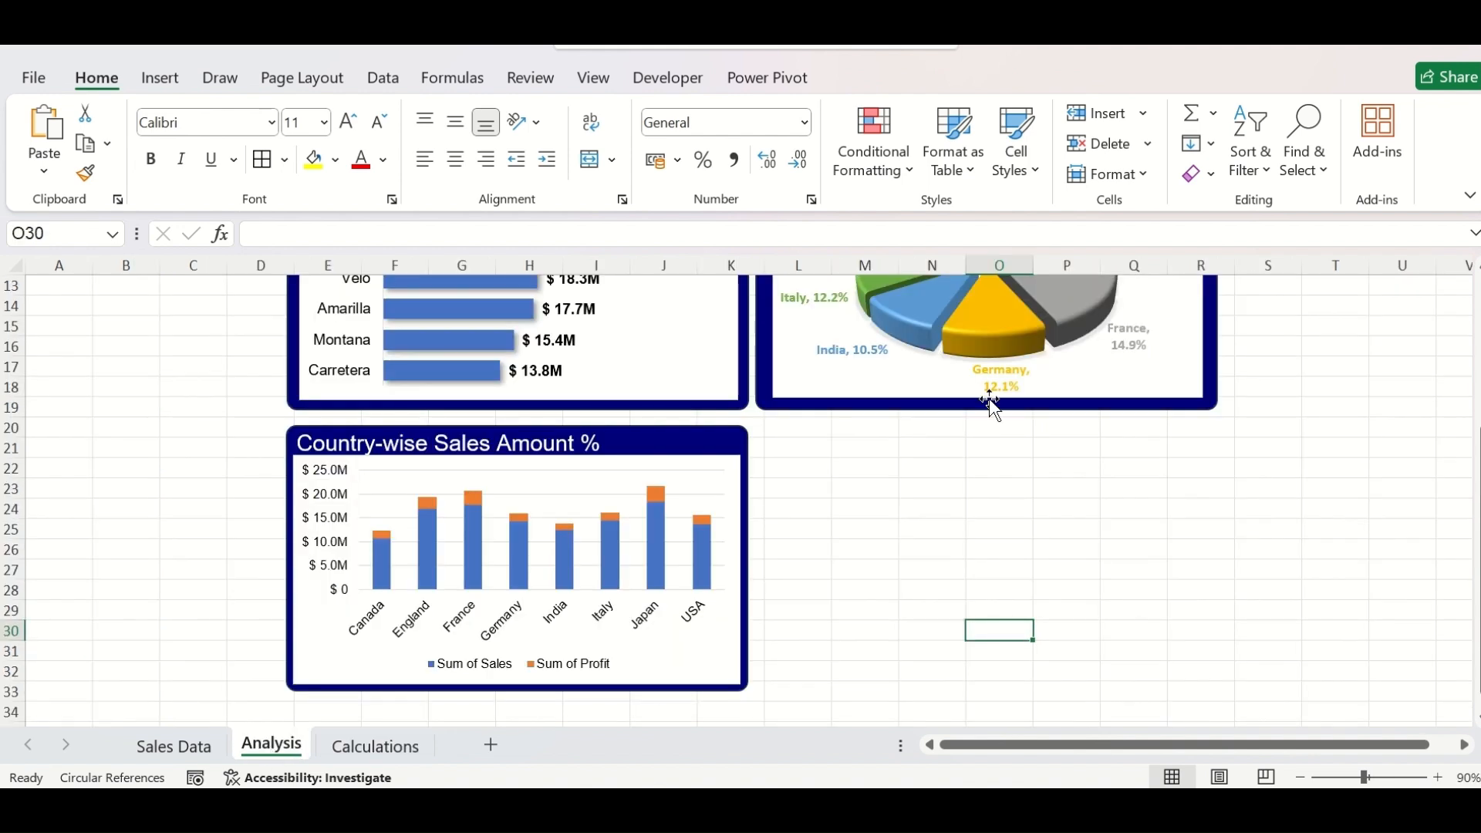
key("ctrl+v")
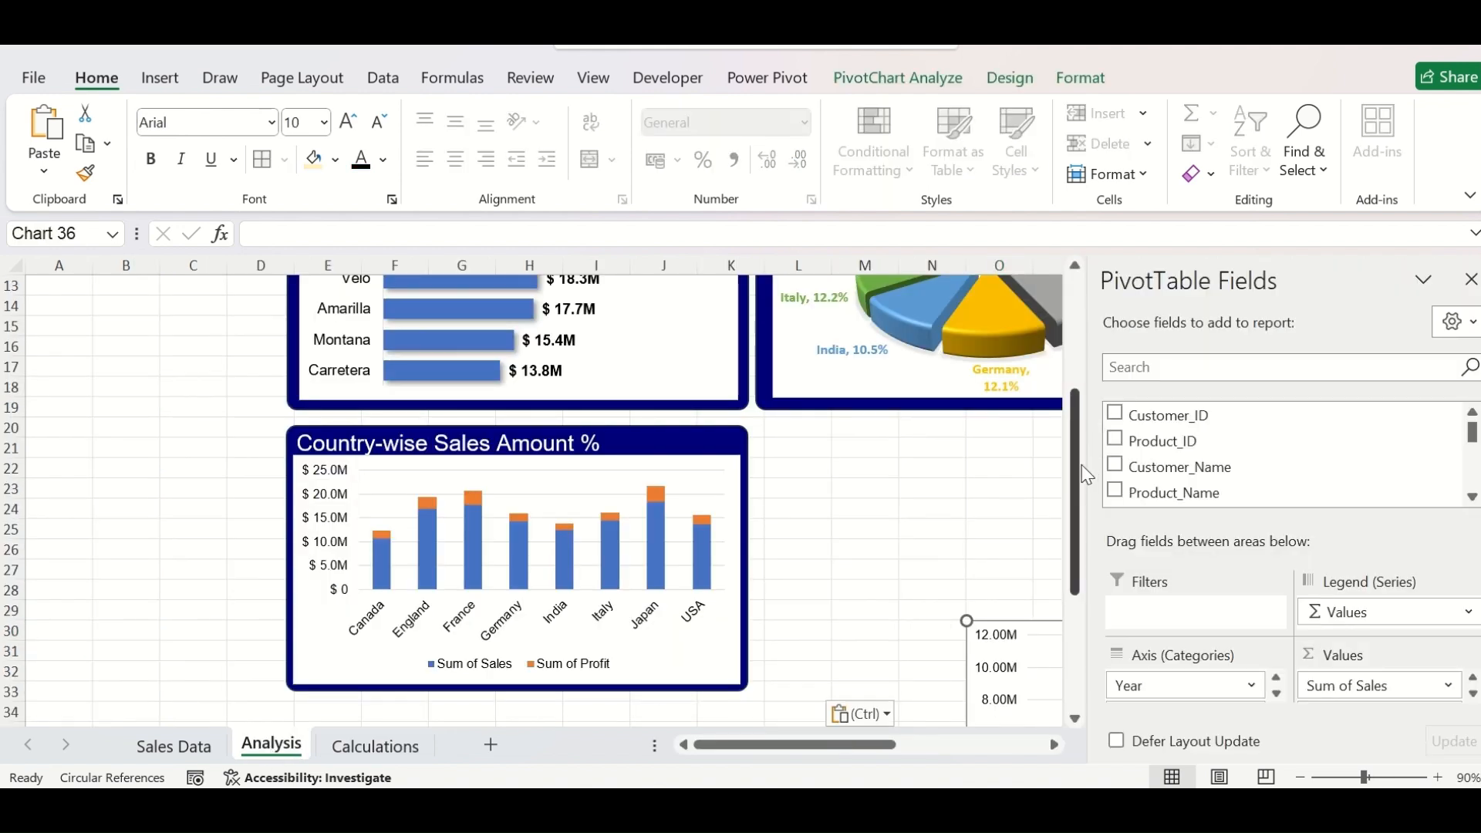
left_click(1465, 279)
left_click_drag(1051, 626, 843, 426)
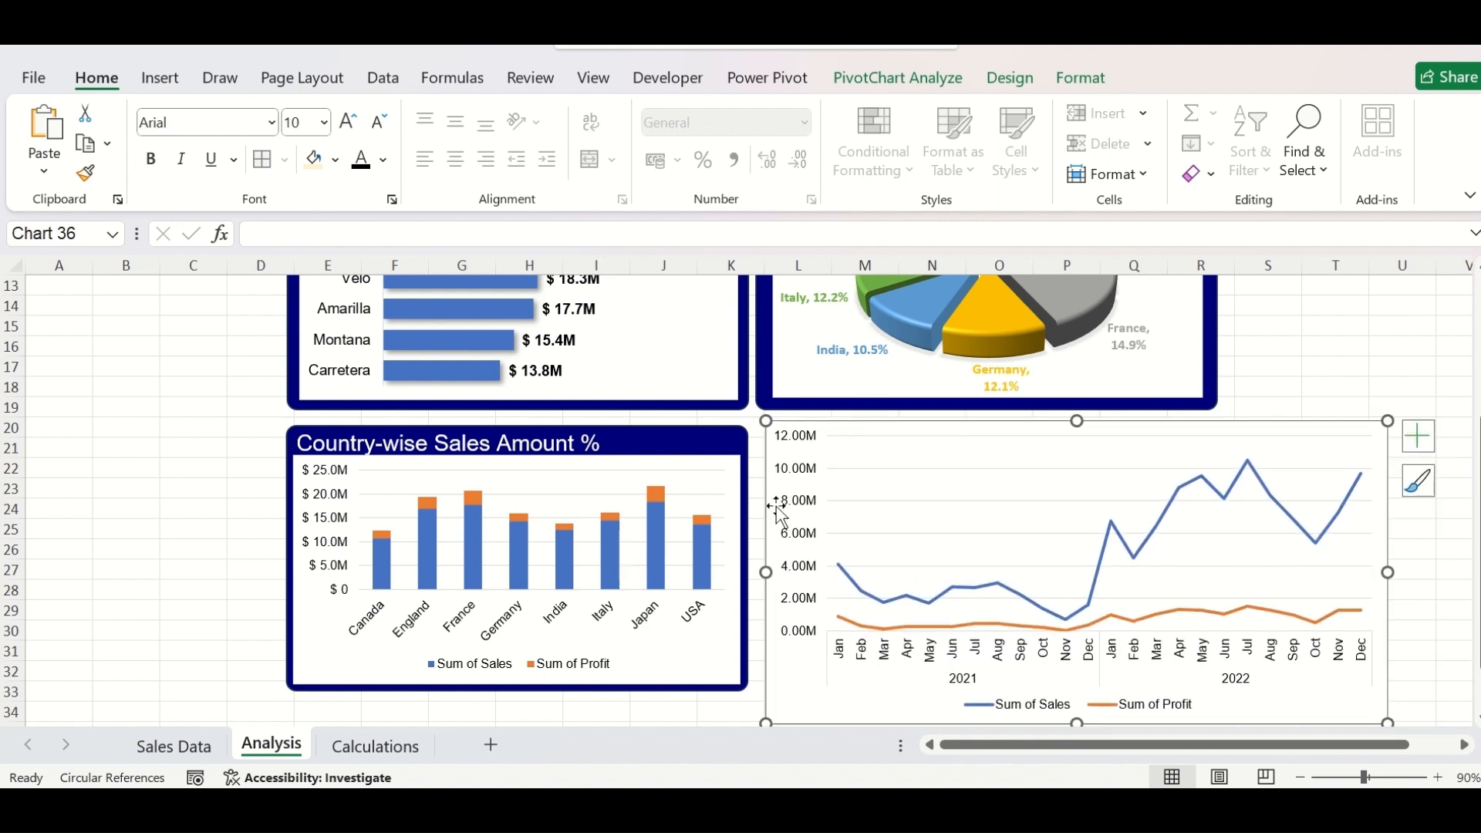
Step: Narrow the country-wise stacked column chart and its dark blue background panel
left_click(702, 662)
left_click_drag(741, 569, 672, 558)
left_click(747, 559)
Step: Duplicate the country-wise panel with its title beside the original and widen the copy to align with the pie chart panel above
left_click(562, 445, "ctrl")
key("ctrl+d")
left_click_drag(573, 591, 949, 569)
left_click_drag(1069, 685, 1218, 685)
Step: Change the duplicated panel's title to "Trend of Sales and Margin Over Time"
left_click(1408, 495)
triple_click(797, 444)
type("Trend of Sales and Margin Over Time")
Step: Position the line chart over the trend panel and bring it to the front
left_click_drag(1357, 426, 1271, 438)
left_click(1080, 78)
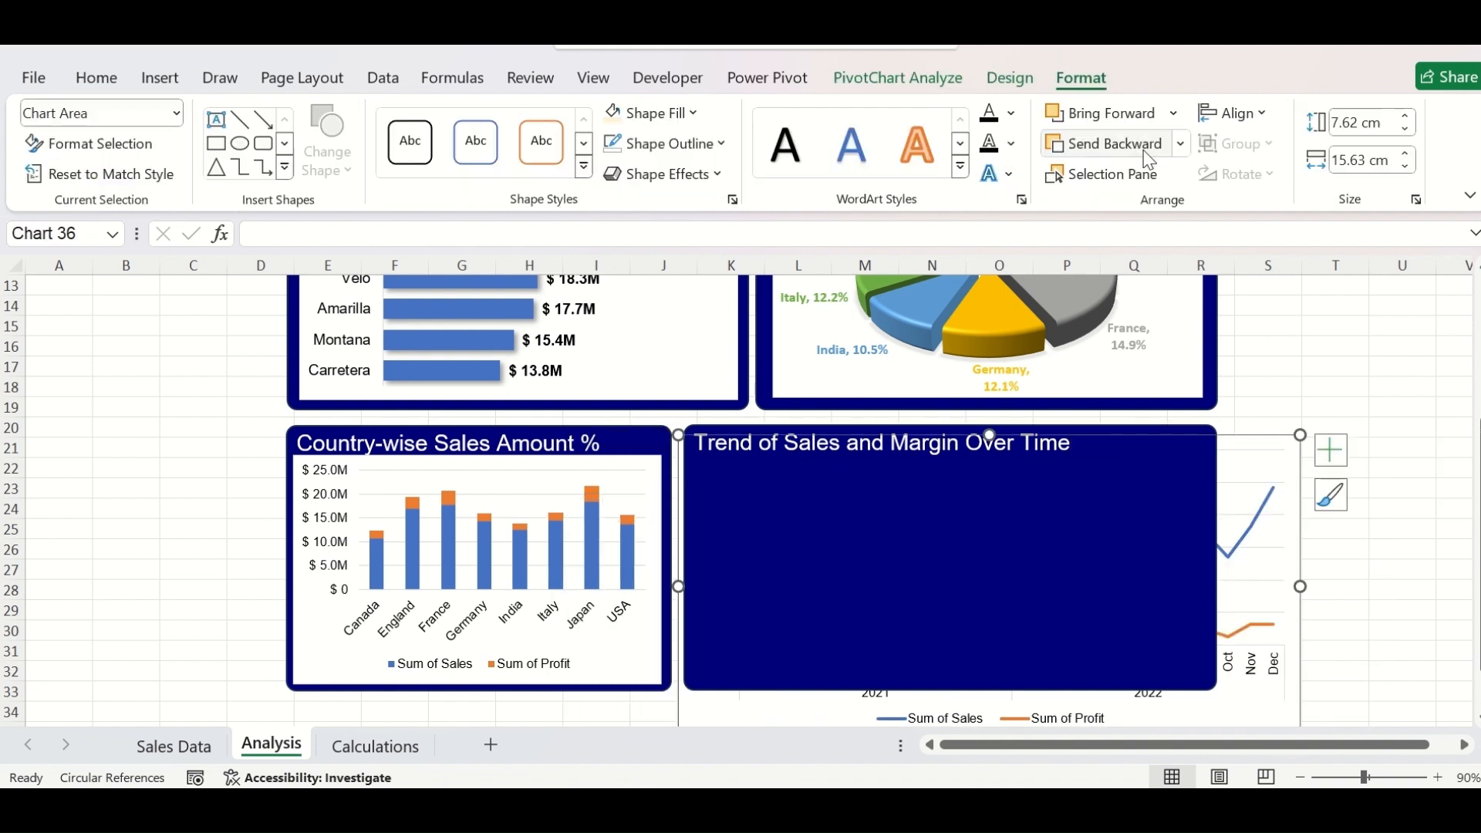
left_click(1173, 113)
left_click(1157, 164)
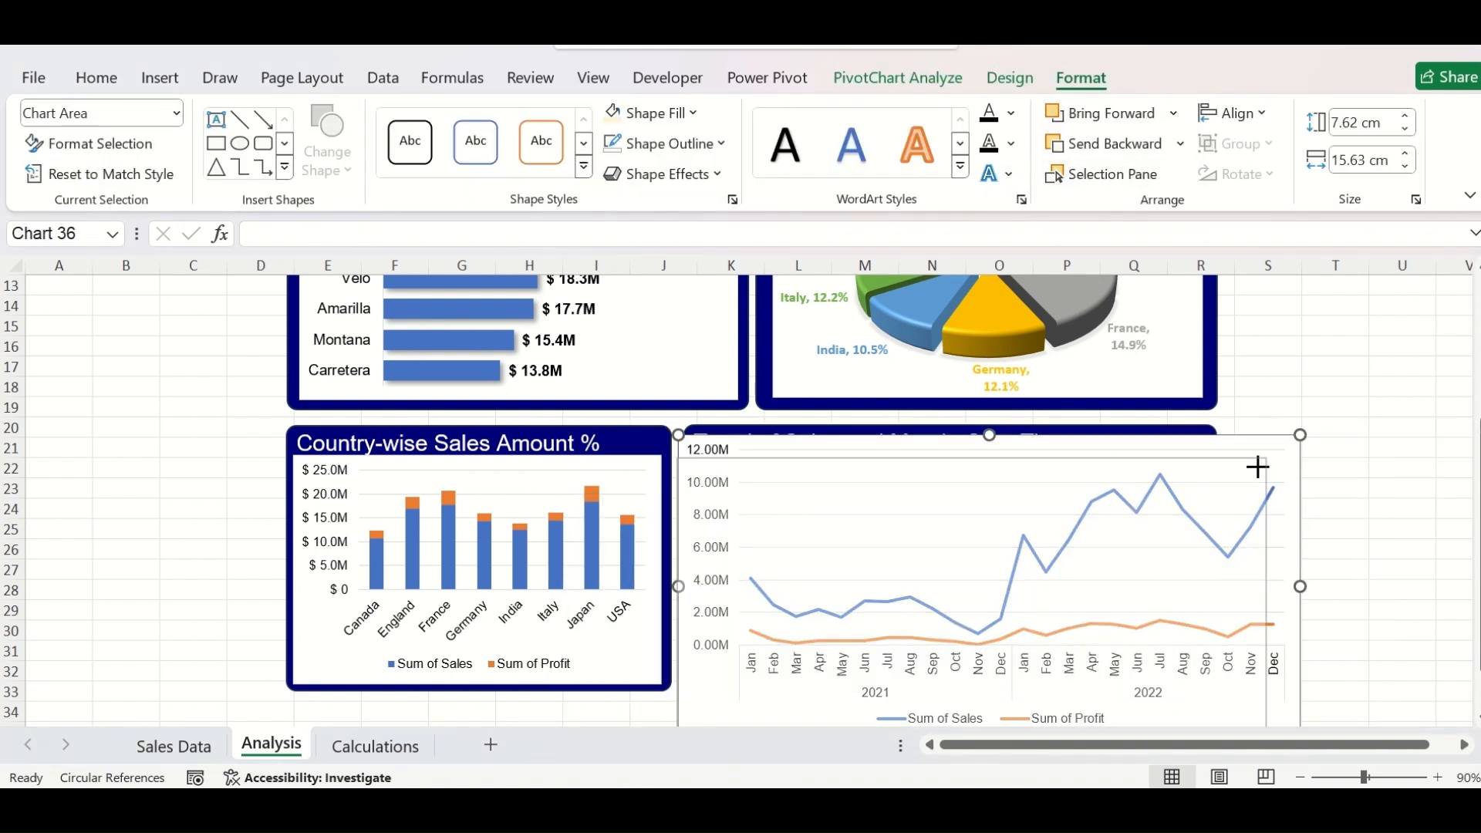
Step: Shrink the line chart to about 13 cm wide and fit it inside the trend panel below the title
left_click_drag(1275, 454, 1200, 522)
left_click_drag(839, 516, 845, 471)
left_click_drag(1187, 692, 1208, 684)
left_click(1333, 677)
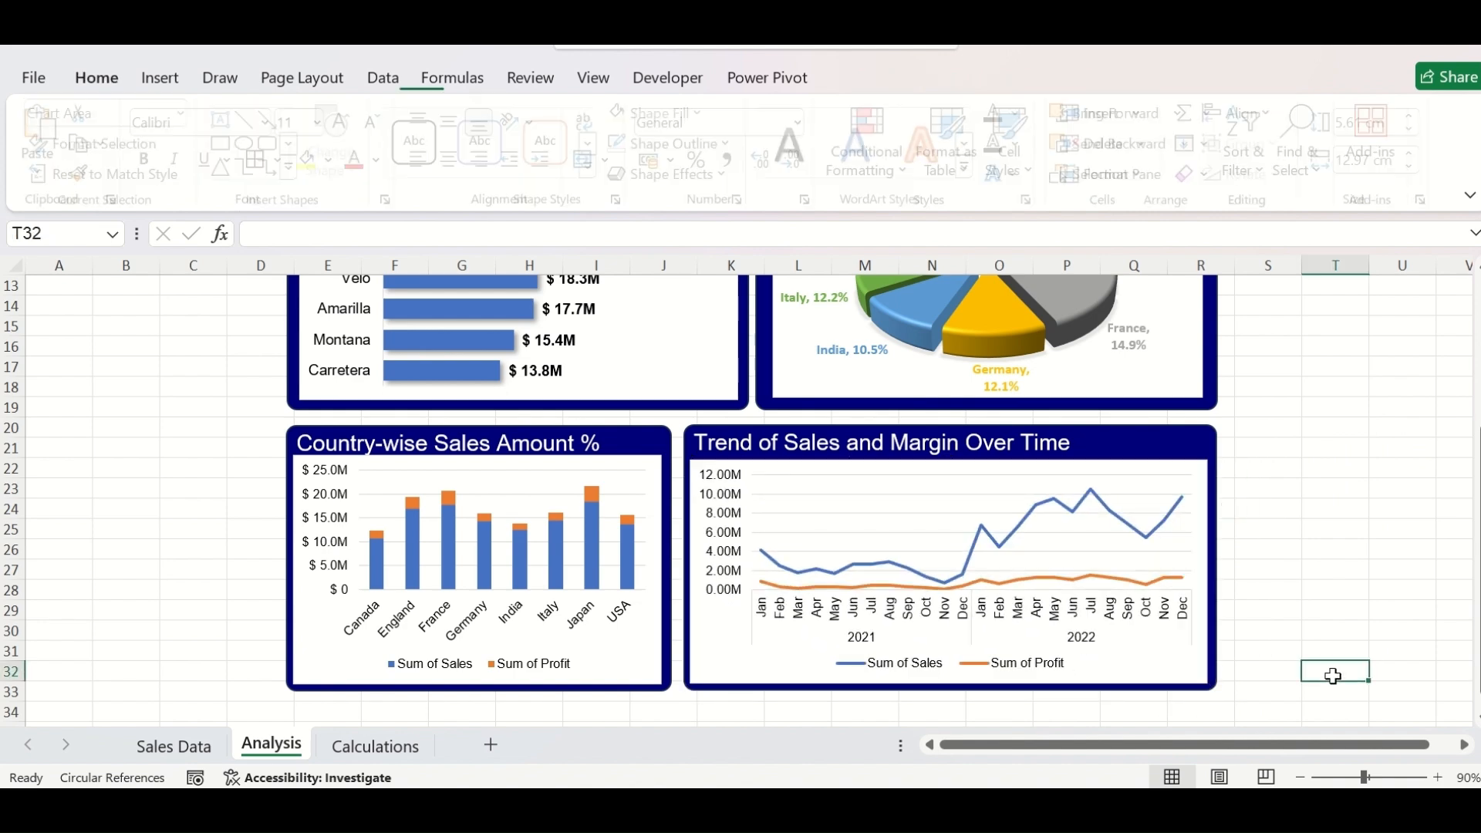
Step: Mark "Month-wise sales and profit" as done in the client's feature checklist workbook and return to the dashboard workbook
scroll(1333, 676, "up", 3)
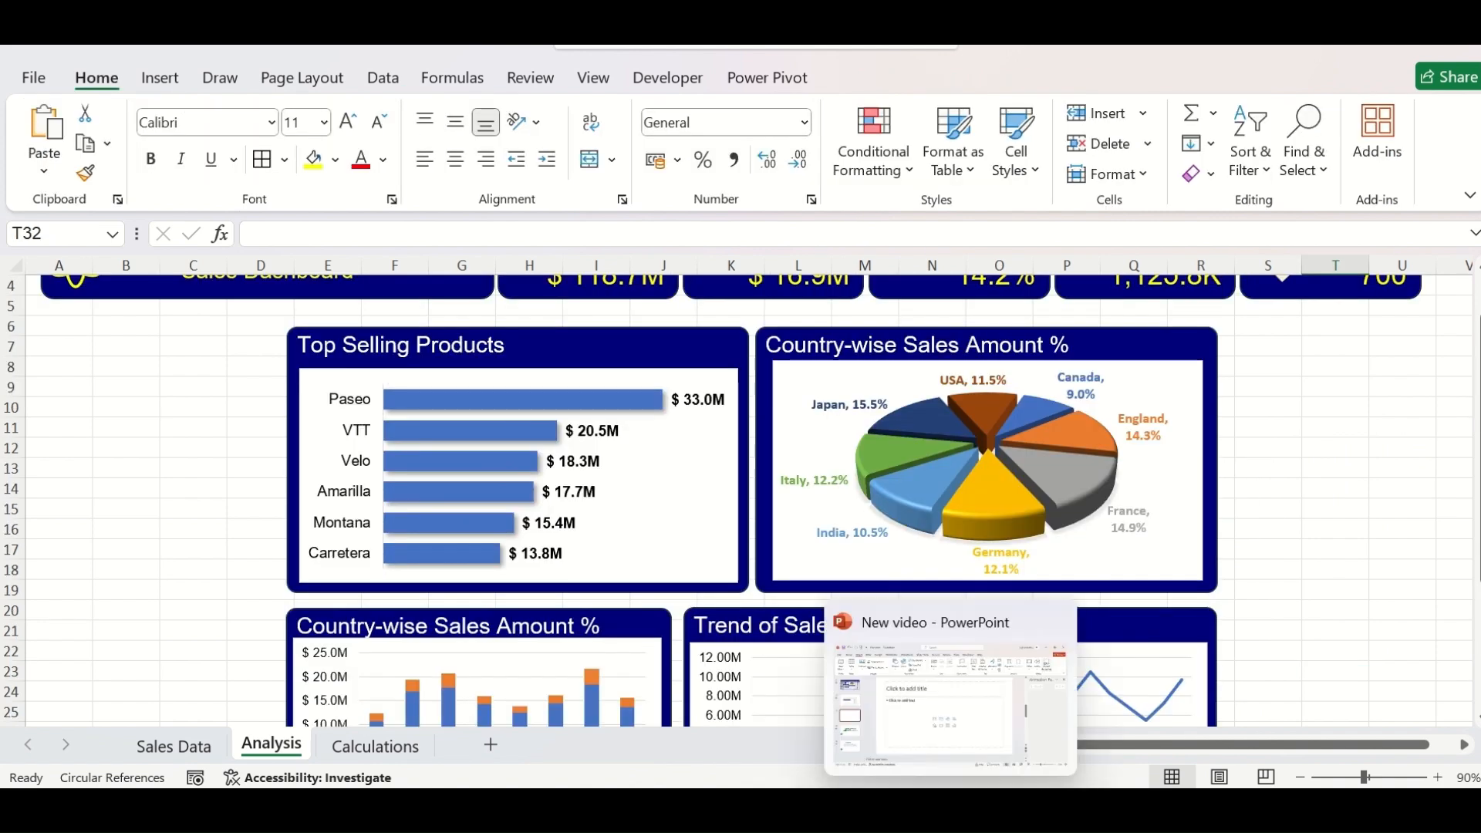
left_click(743, 704)
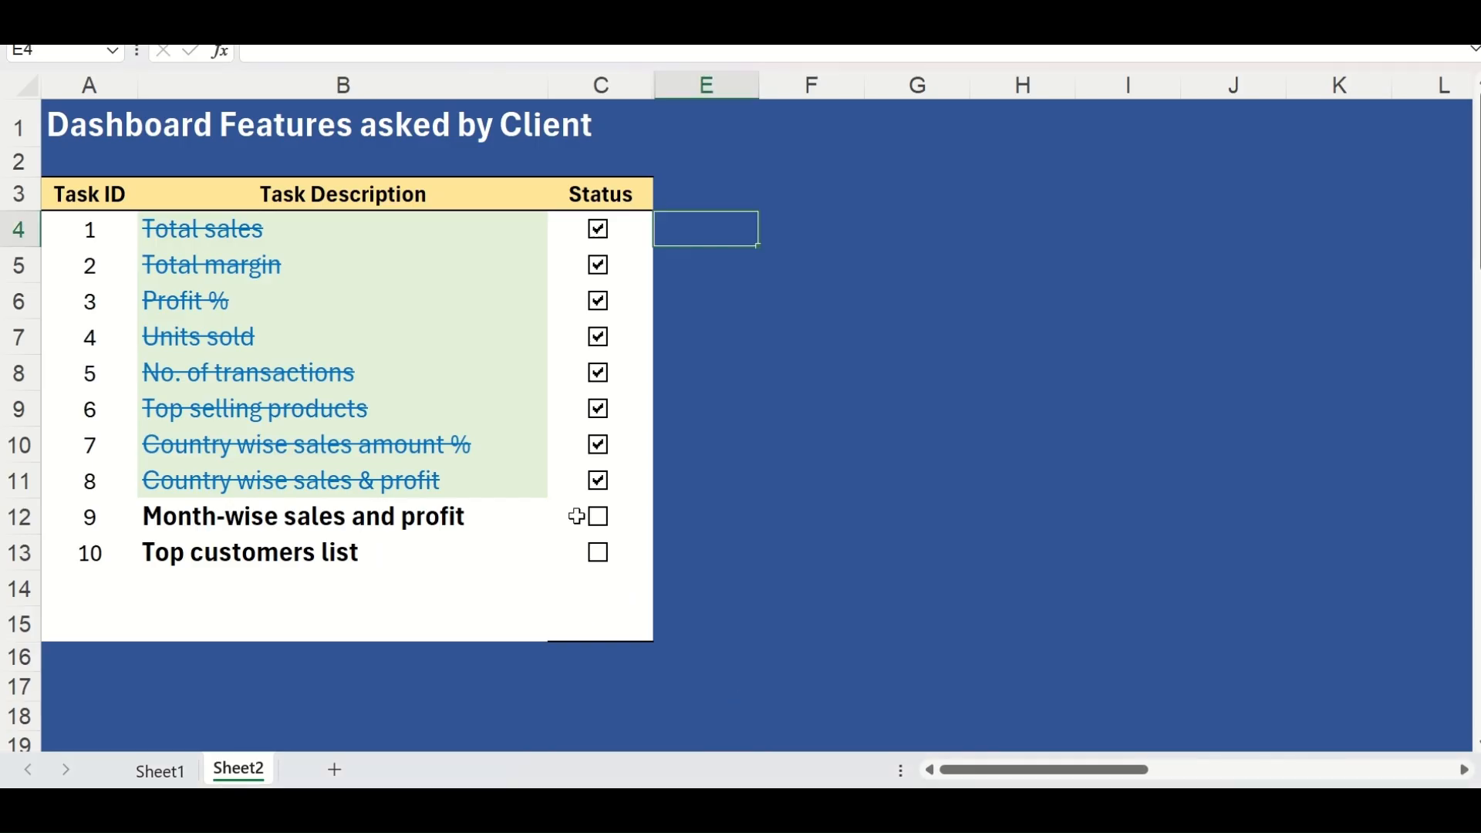
left_click(599, 519)
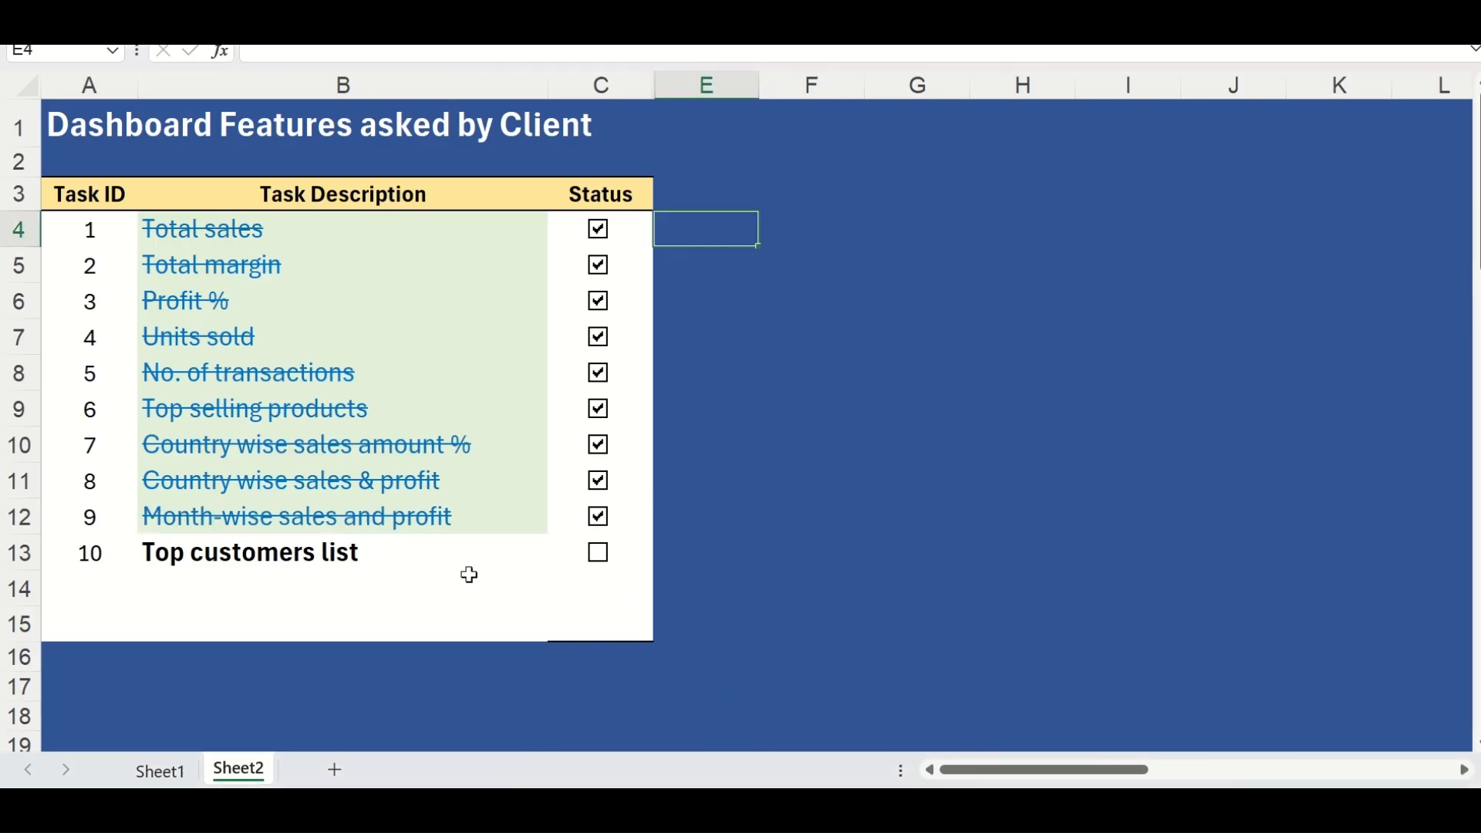
key("alt+Tab")
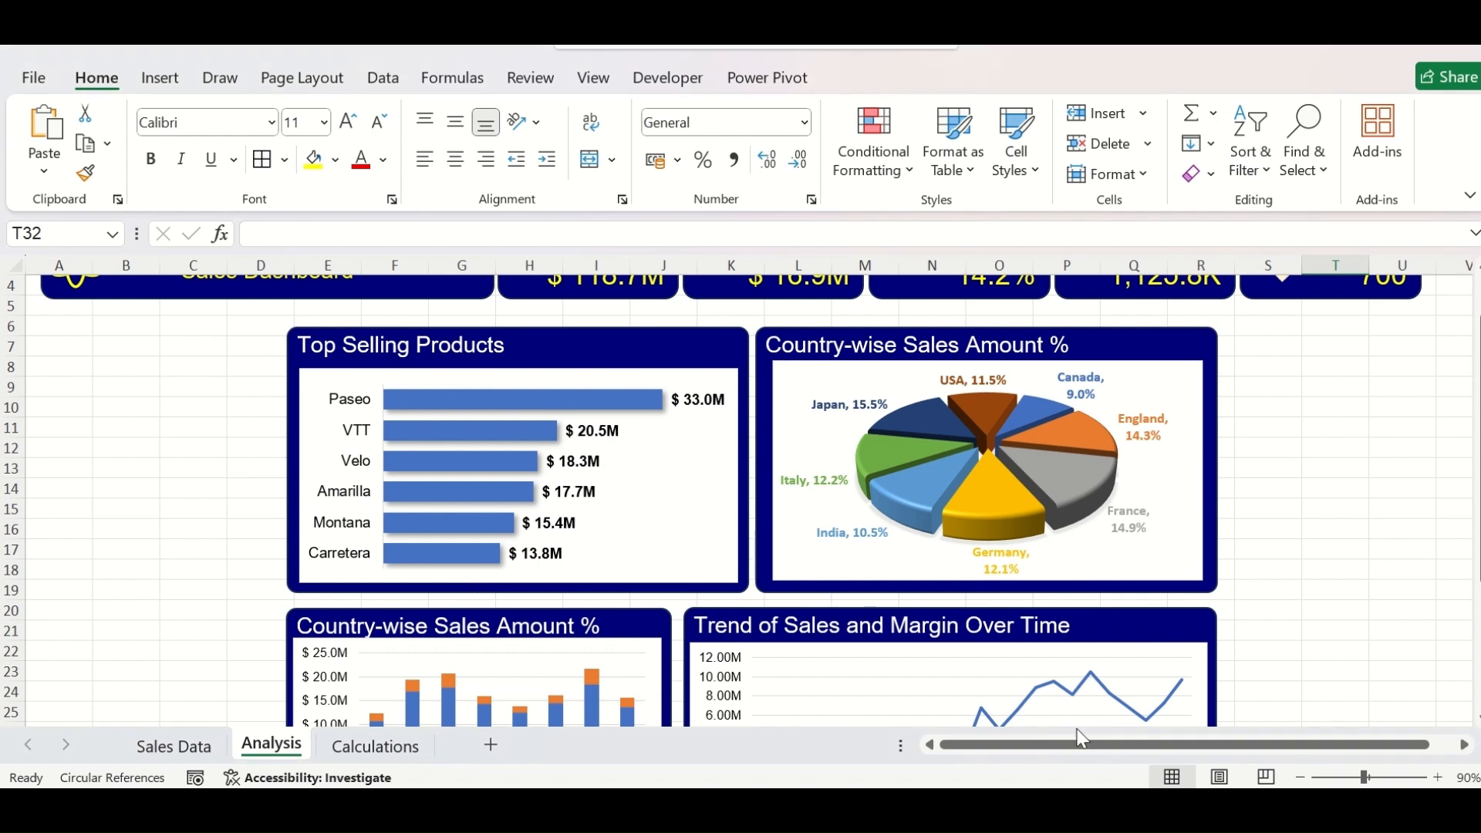
Step: Create a PivotTable from Table3 on the Sales Data sheet, placed at cell A71 of the Calculations sheet
left_click(334, 748)
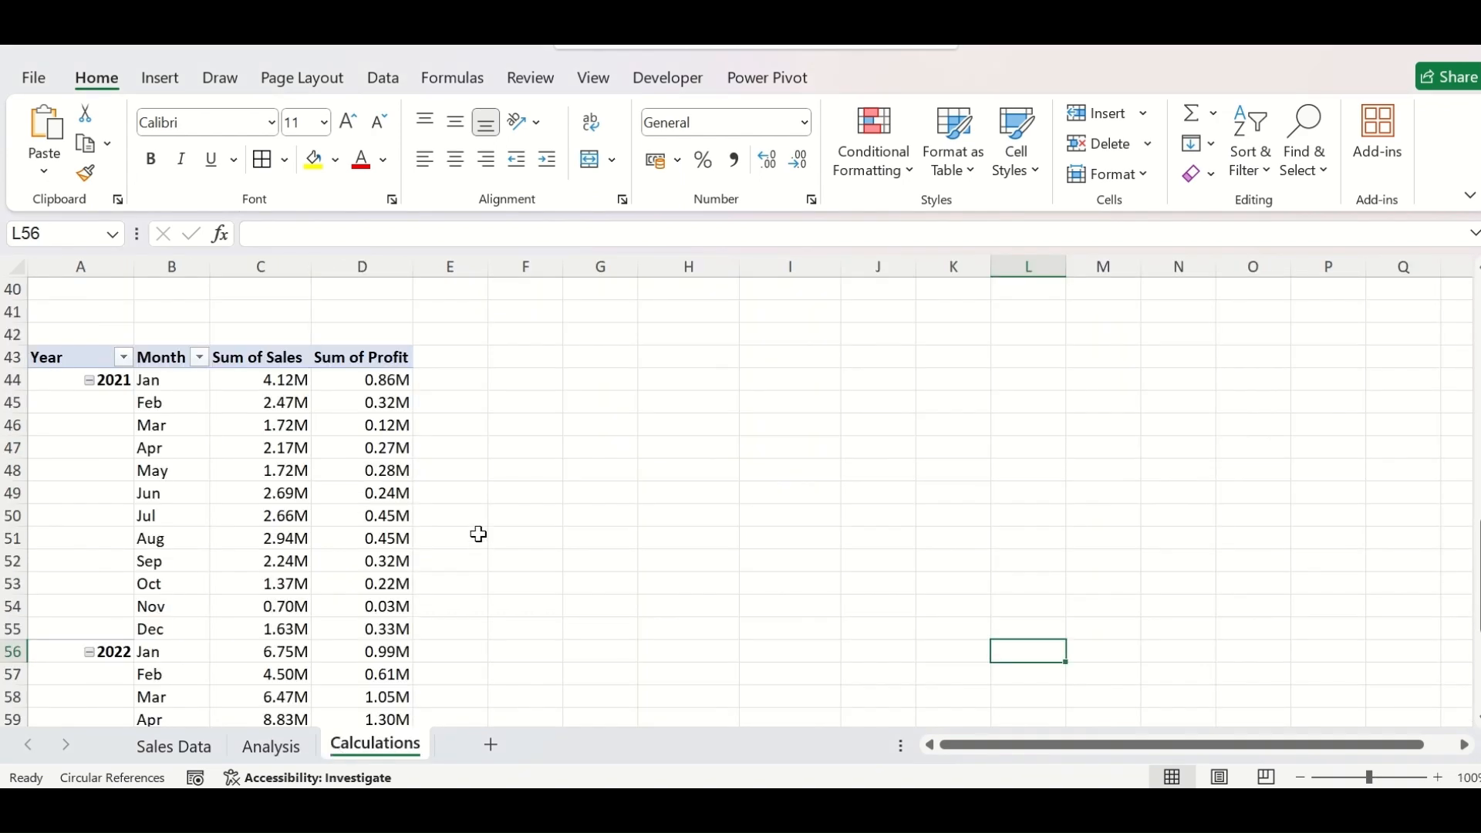
scroll(479, 534, "down", 9)
scroll(114, 432, "up", 2)
left_click(83, 509)
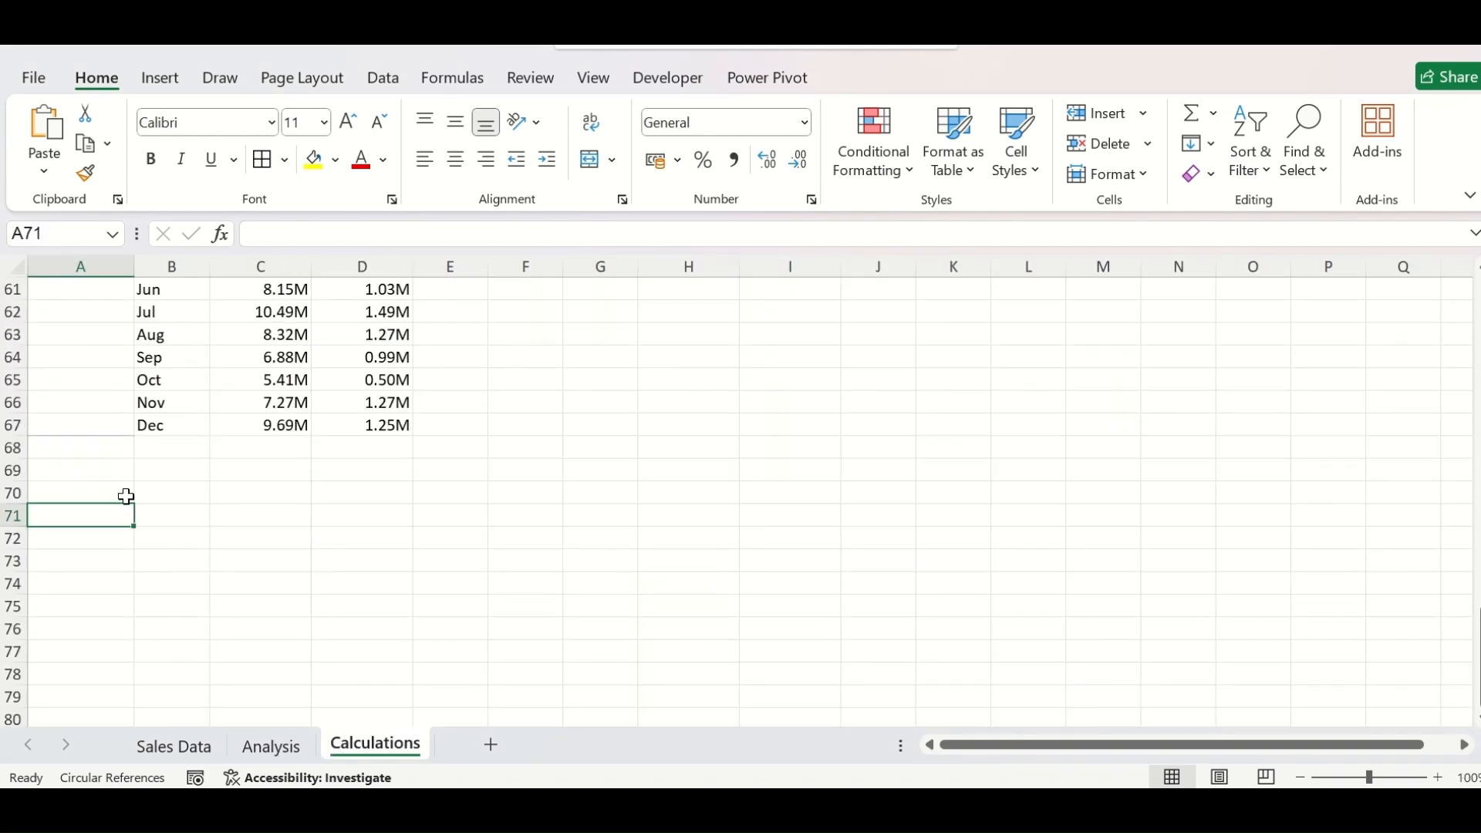
left_click(153, 81)
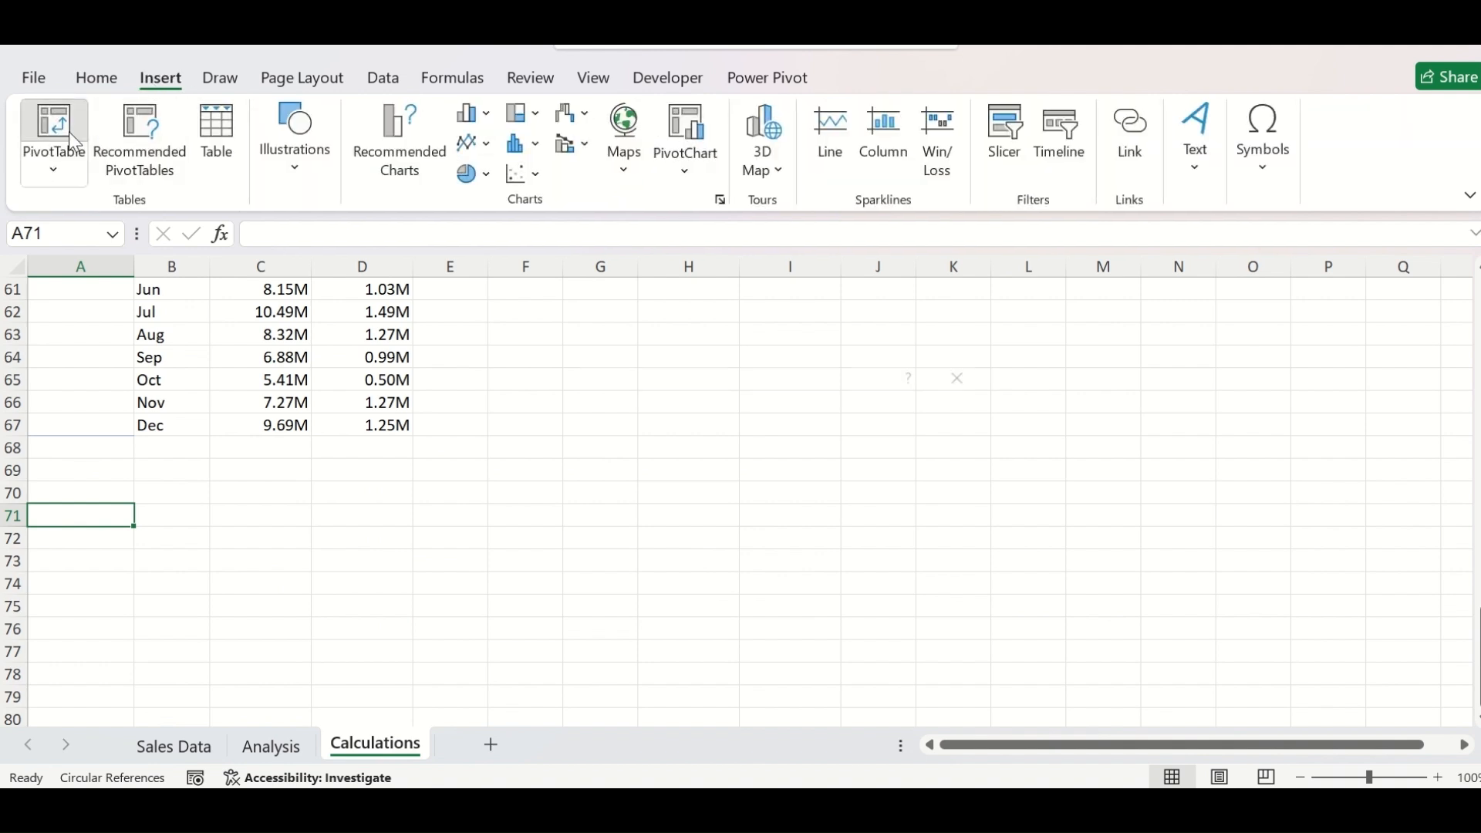
left_click(69, 133)
left_click(992, 429)
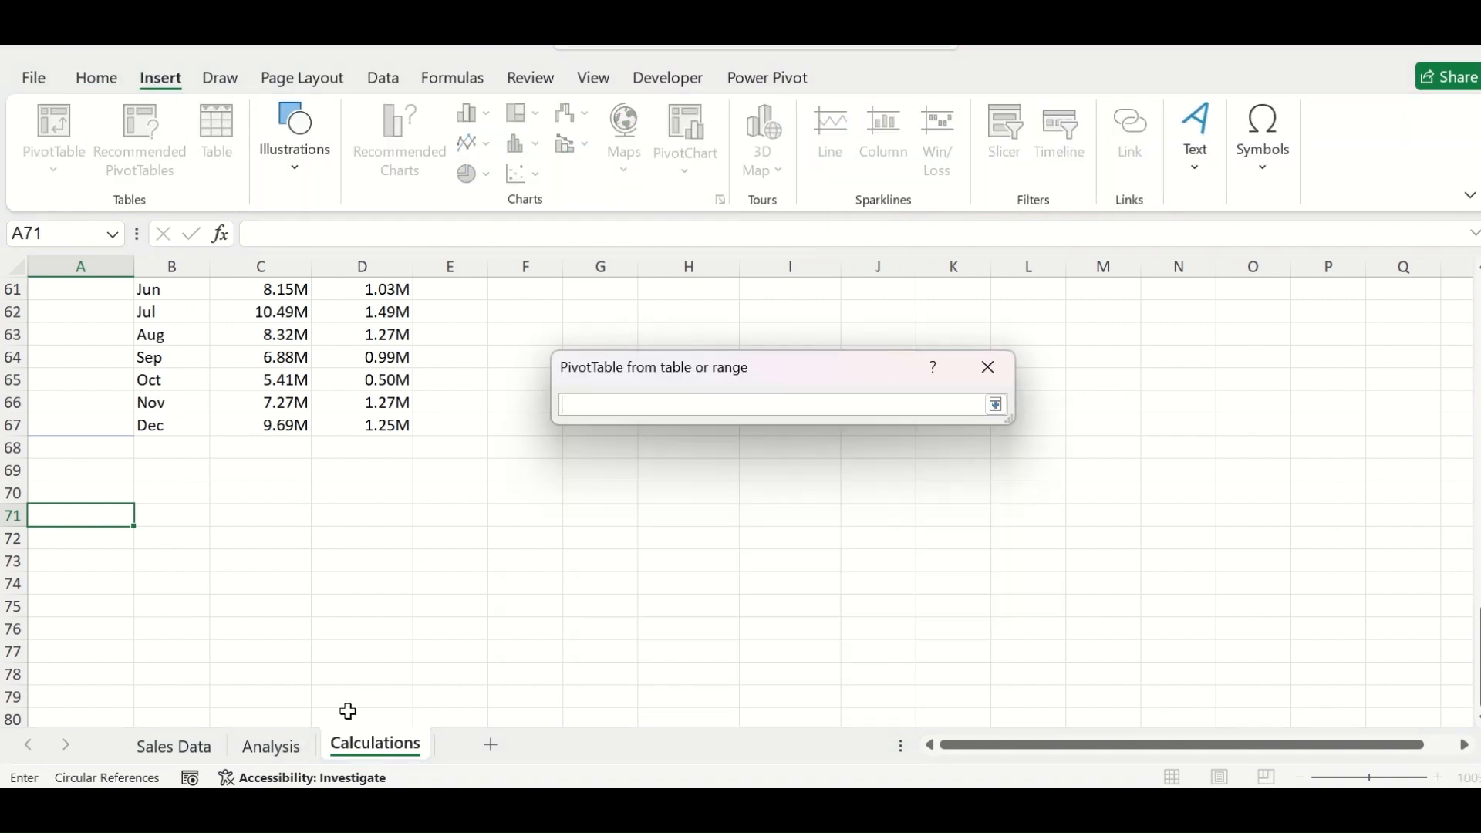
left_click(207, 756)
left_click(66, 292)
key("ctrl+a")
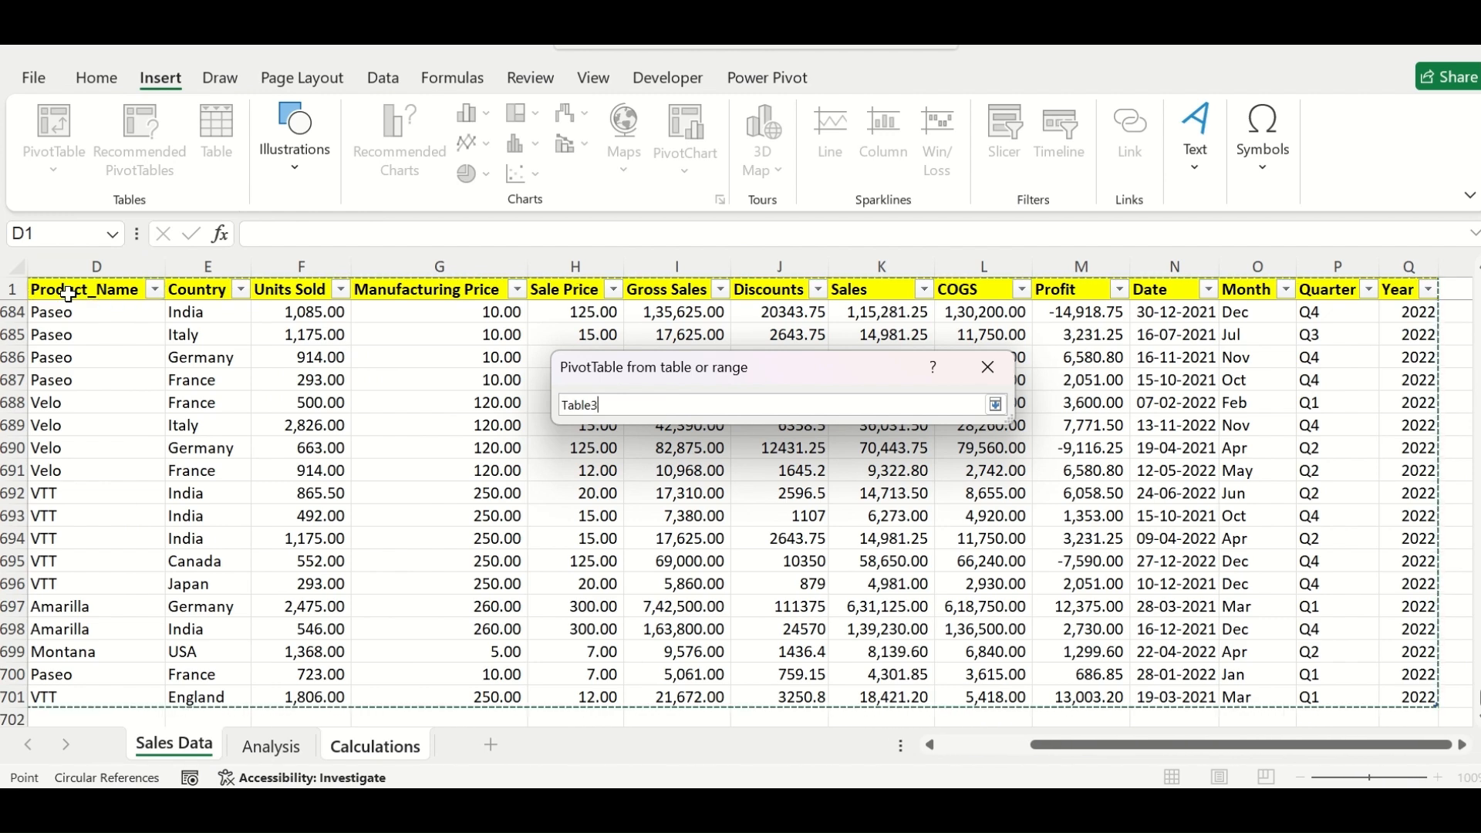
key("Return")
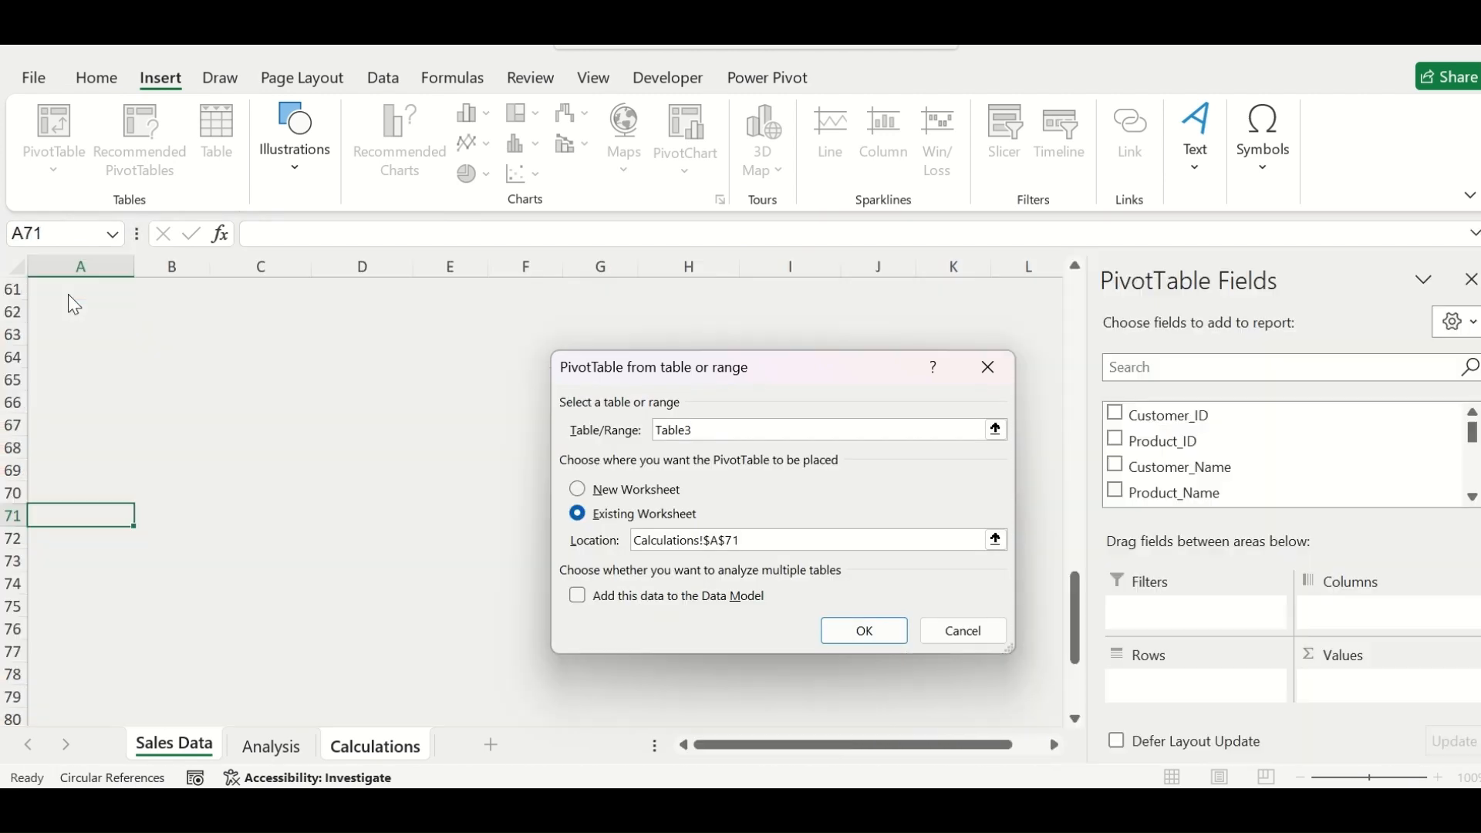
key("Return")
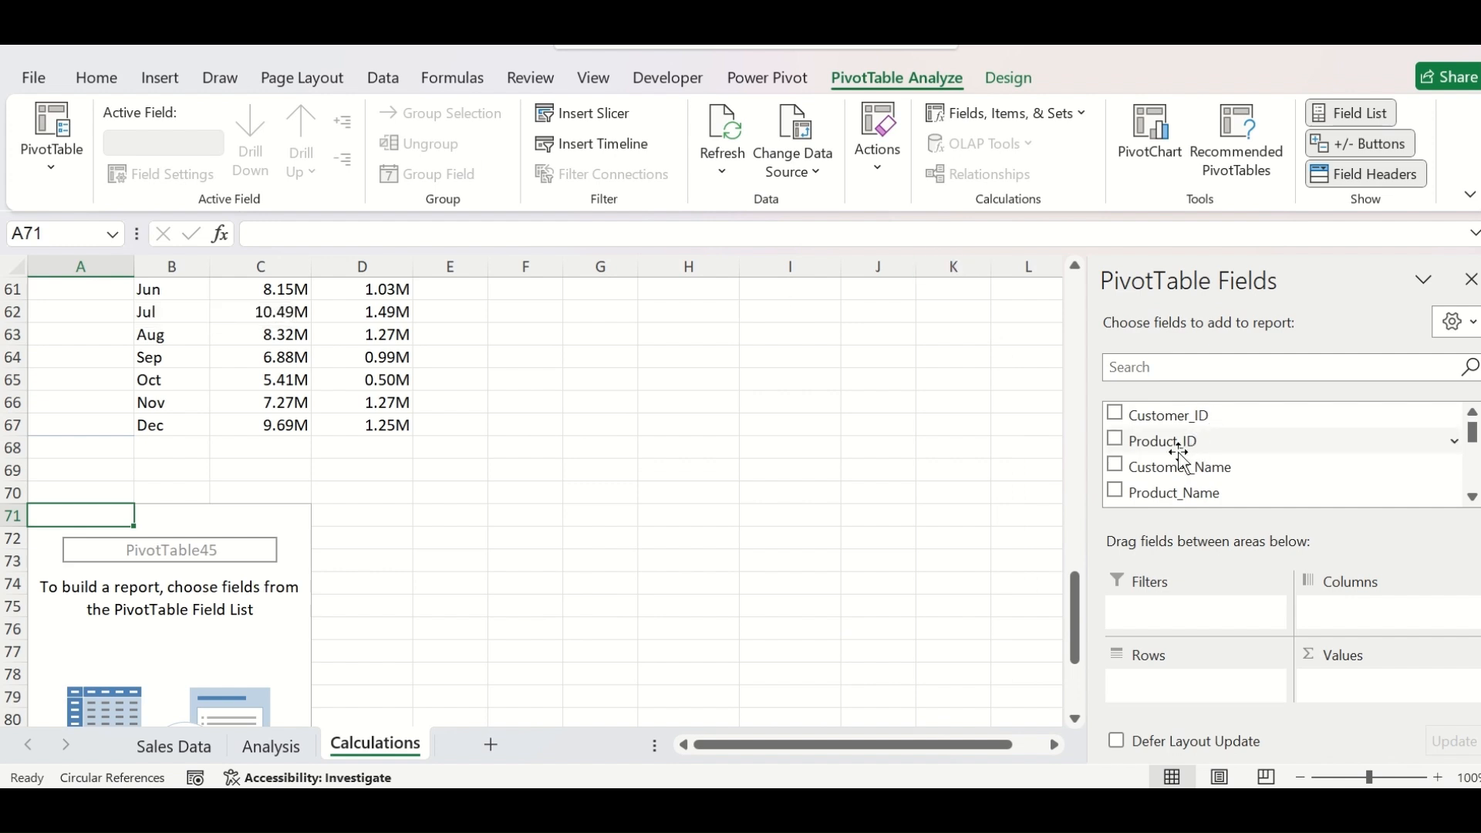
Step: Add Customer_Name to the rows and Sales to the values of the new PivotTable at cell A71
left_click(1115, 466)
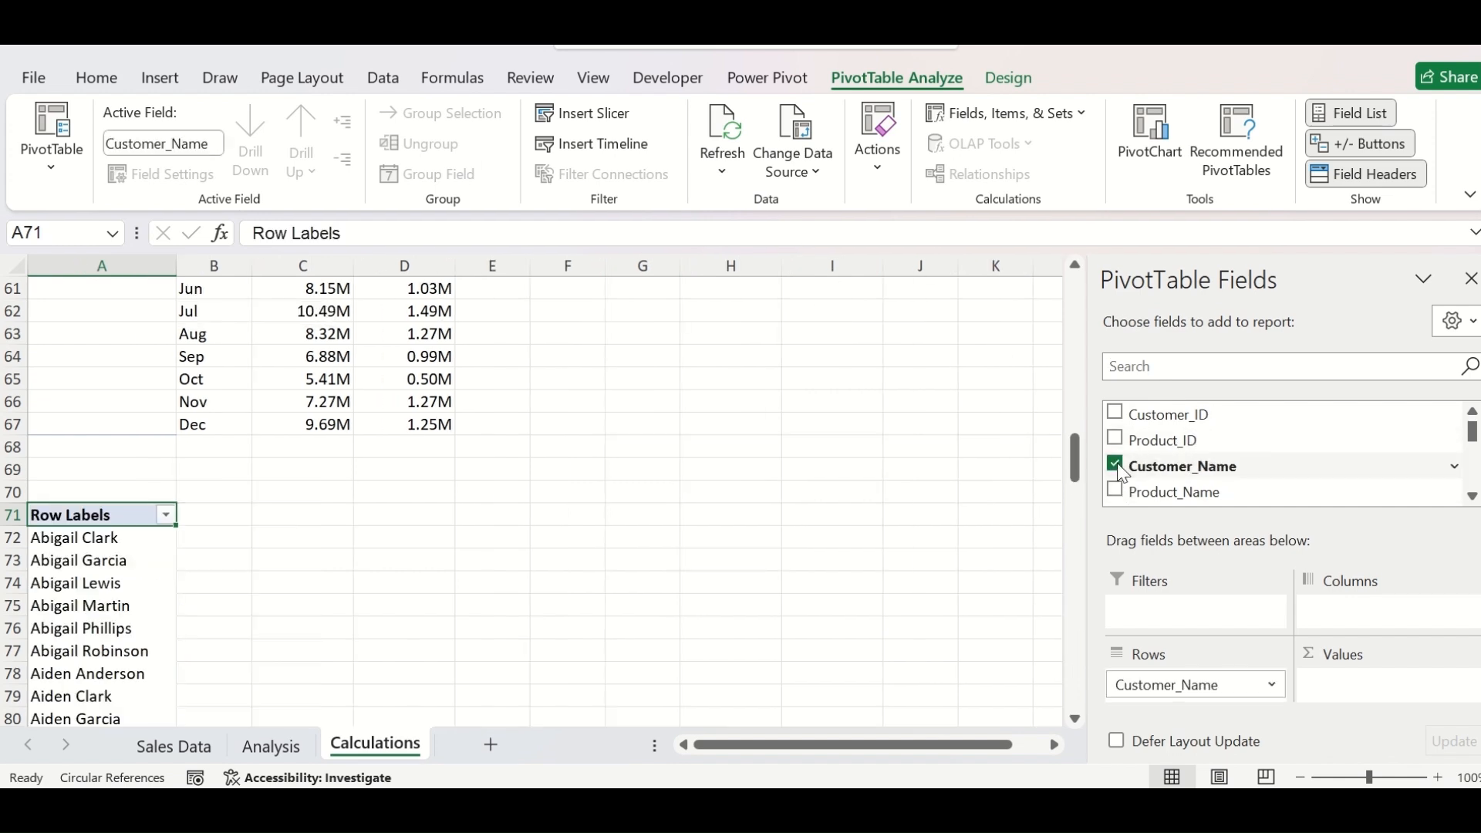
left_click_drag(1473, 441, 1475, 476)
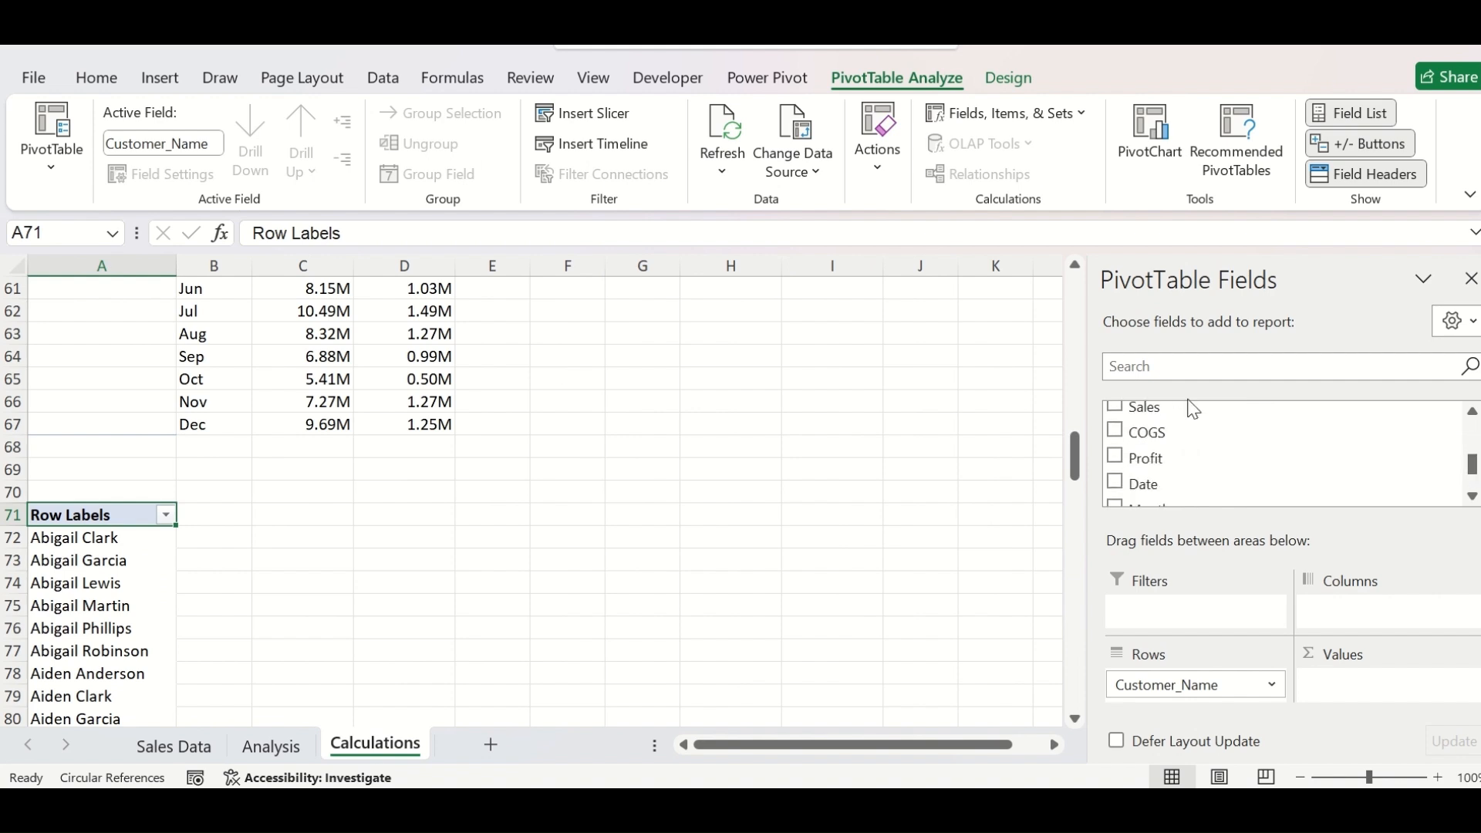
left_click_drag(1141, 409, 1322, 694)
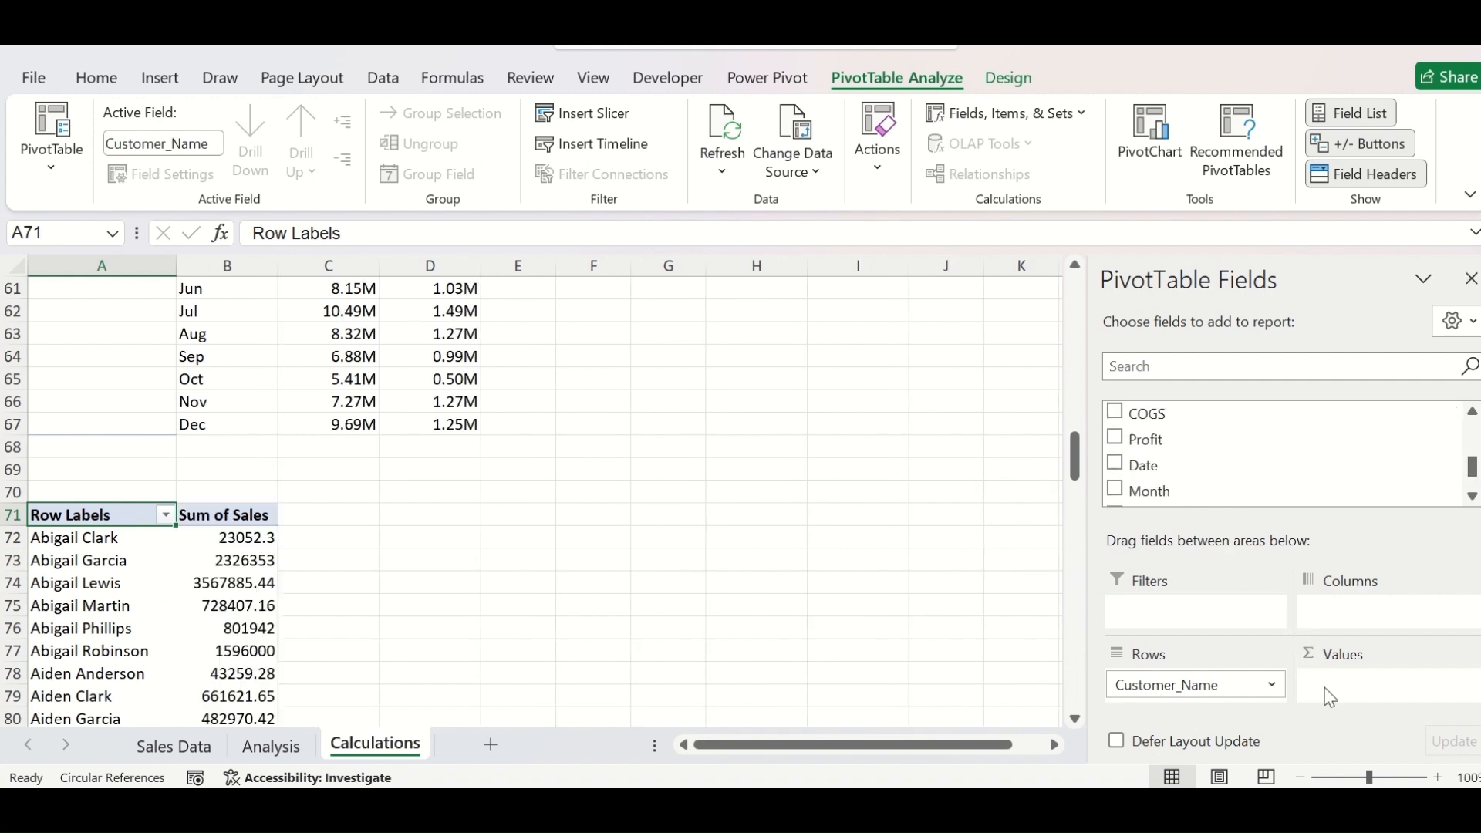
Step: Copy the millions number format from cell D65 to the Sum of Sales values of the customer PivotTable
left_click(260, 592)
left_click(412, 381)
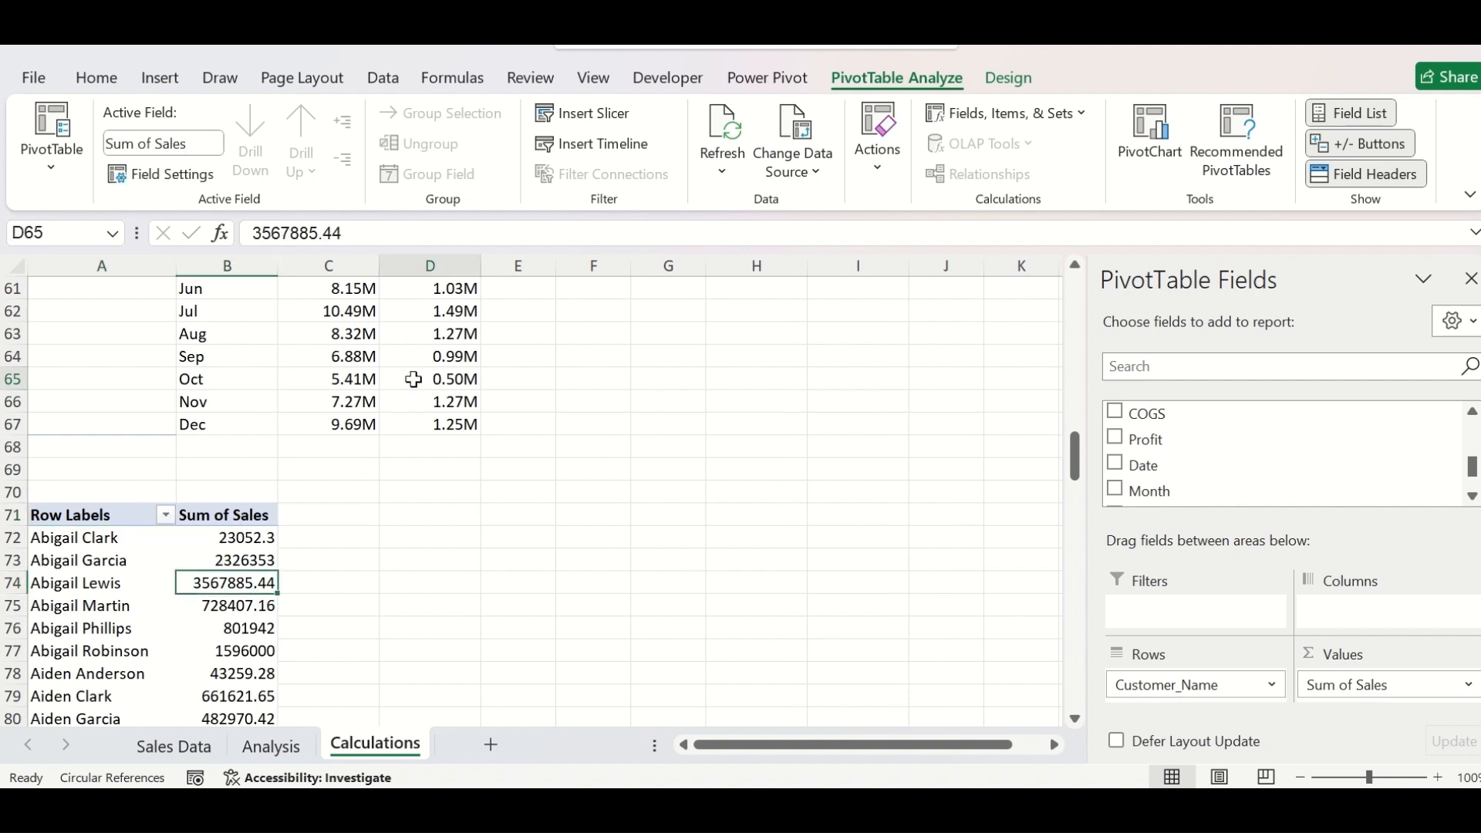
left_click(116, 78)
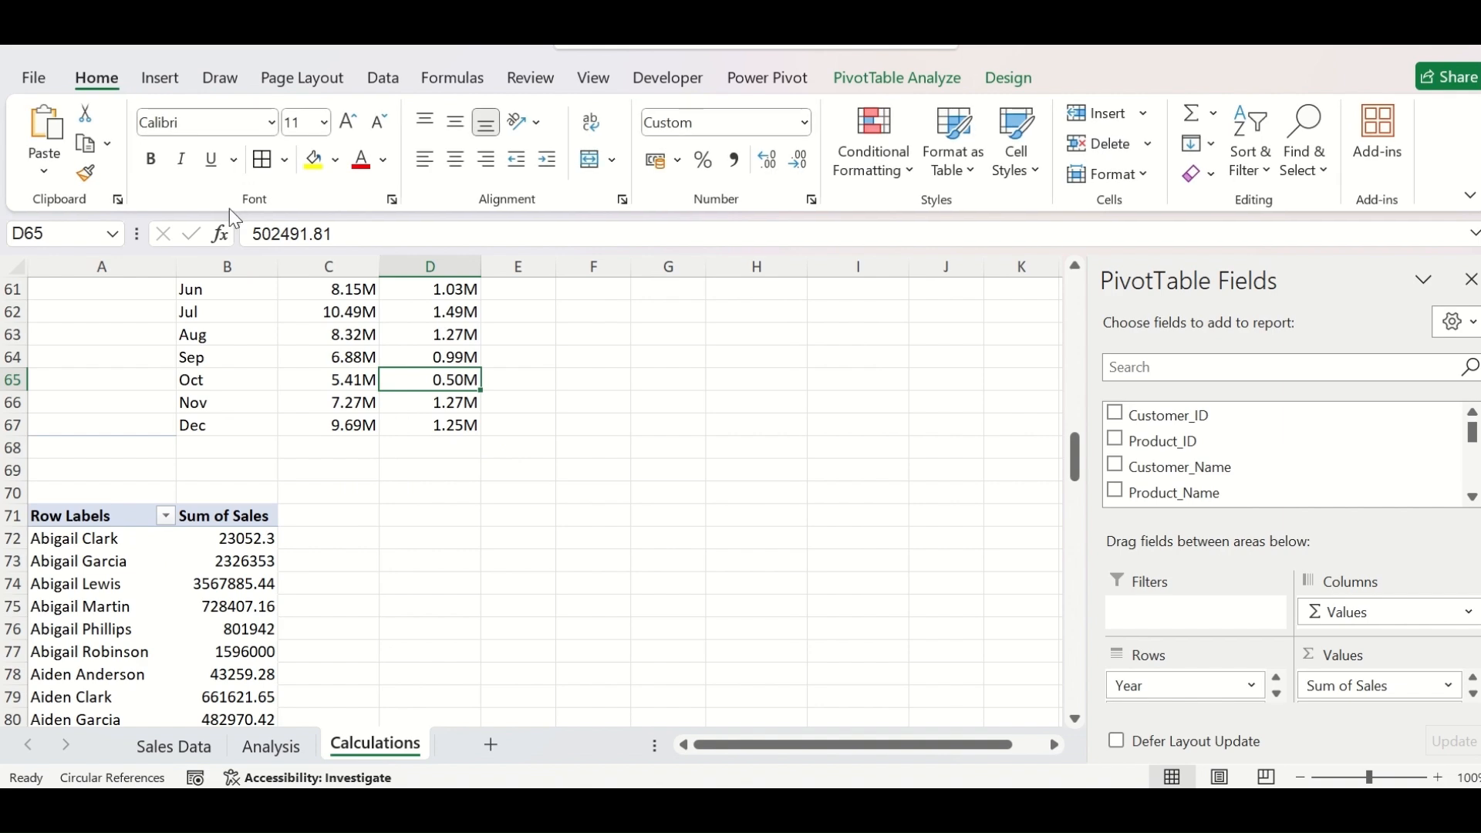
left_click(85, 173)
mouse_move(223, 539)
left_mouse_down()
mouse_move(231, 721)
mouse_move(266, 671)
mouse_move(231, 721)
mouse_move(189, 673)
left_mouse_up()
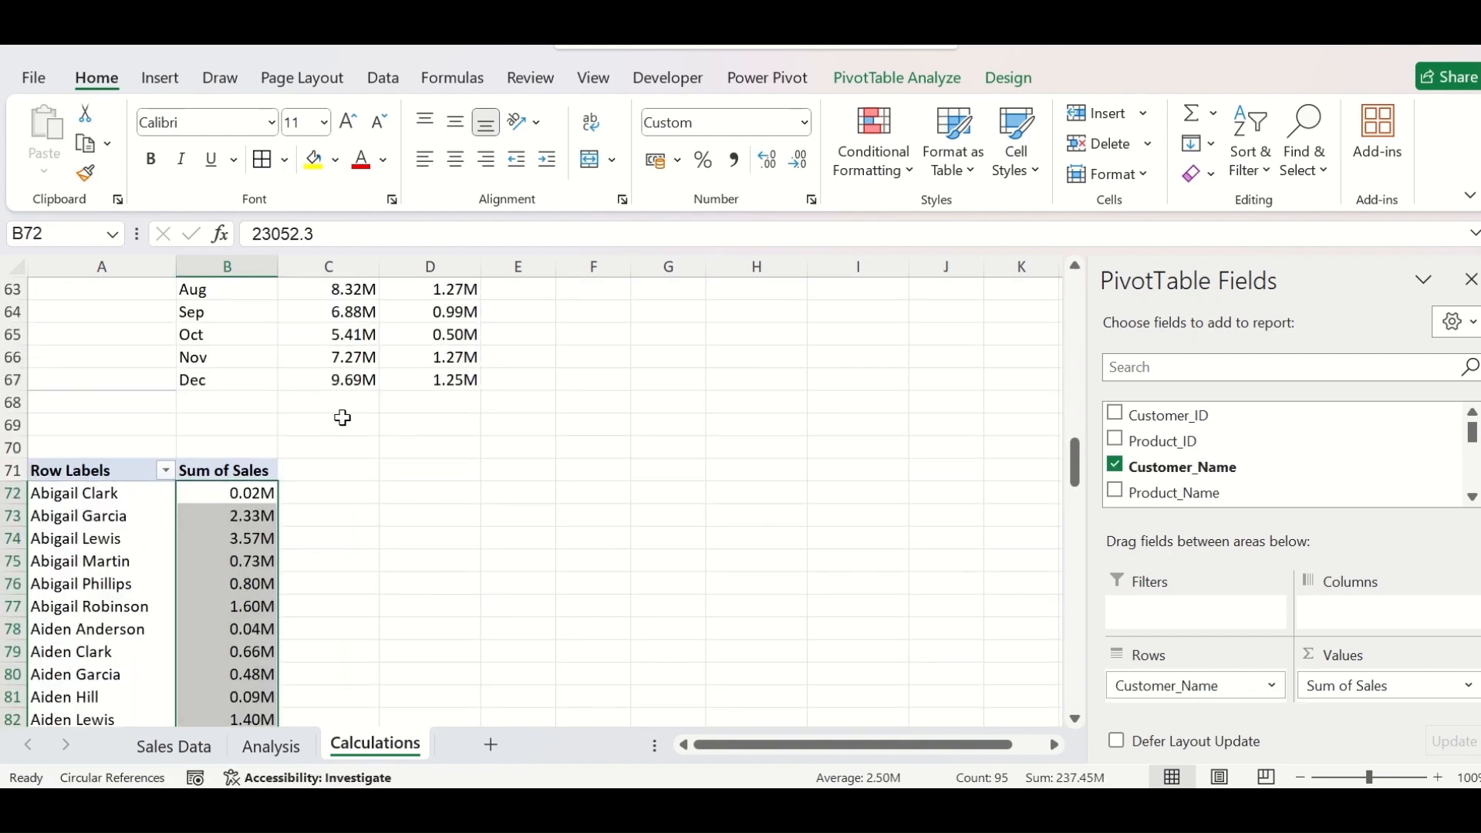
Step: Insert a clustered bar PivotChart from the customer sales PivotTable
left_click(246, 523)
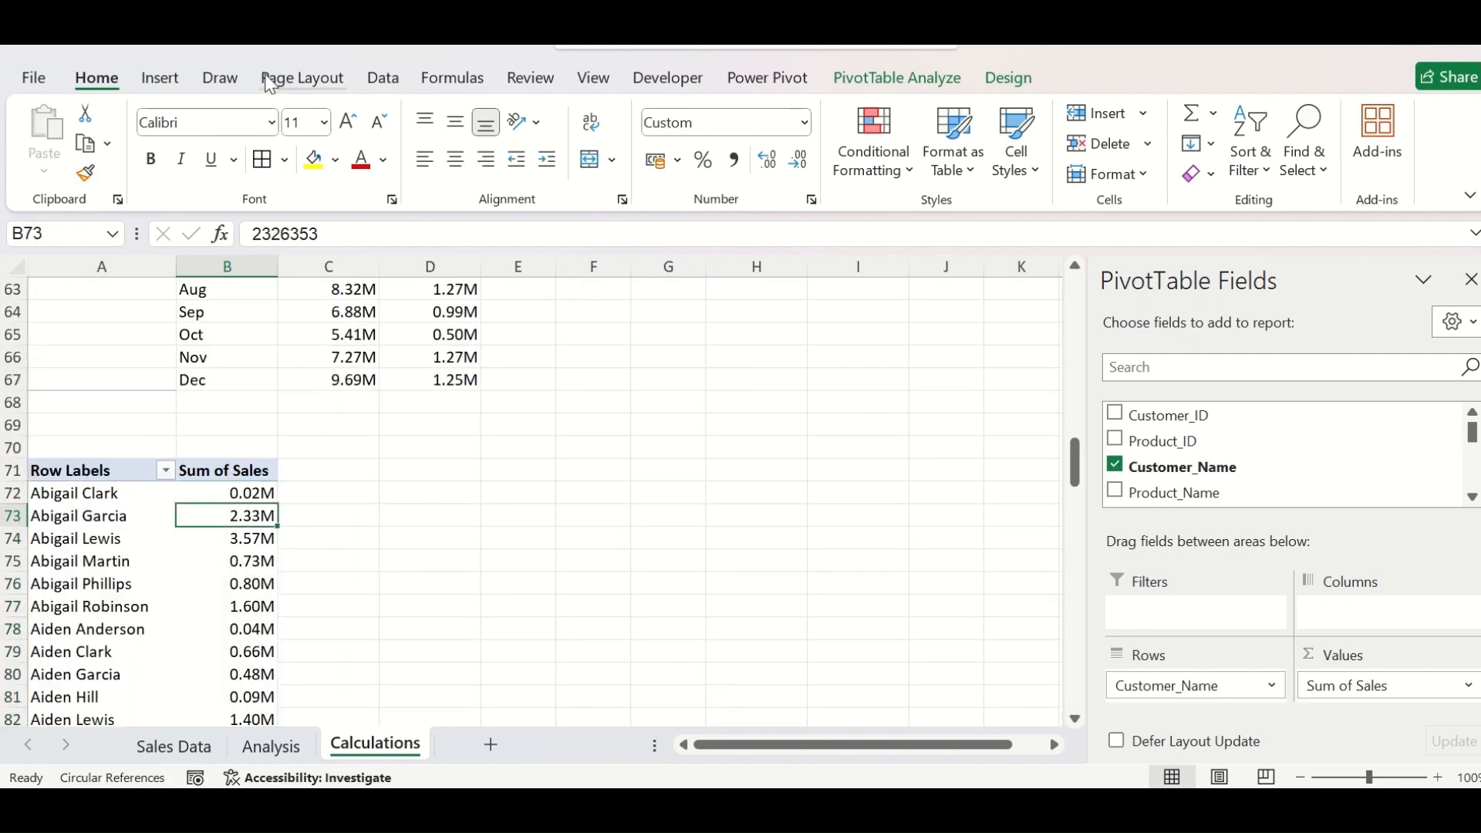
left_click(160, 78)
left_click(686, 143)
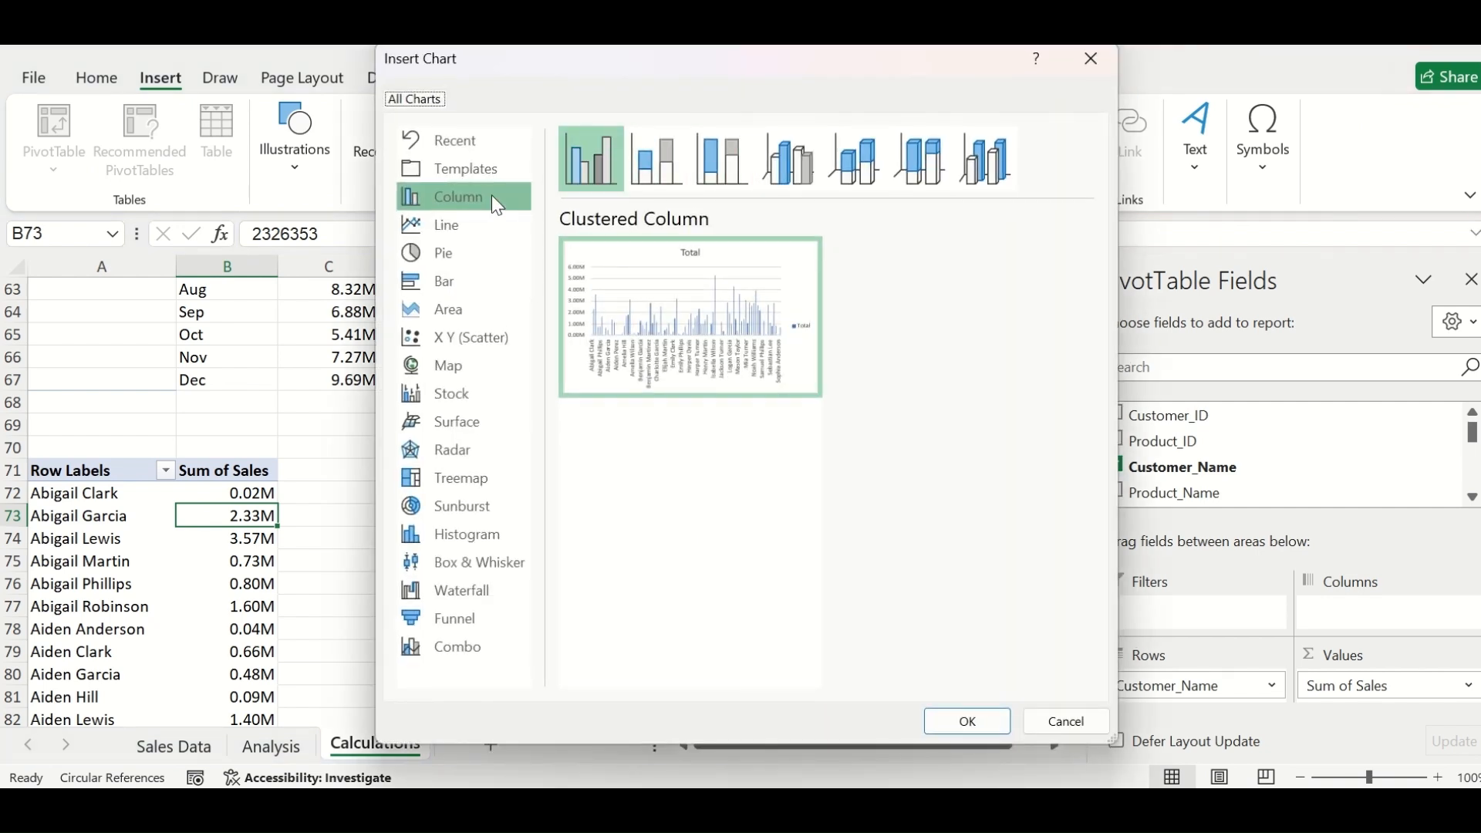
left_click(450, 286)
mouse_move(595, 293)
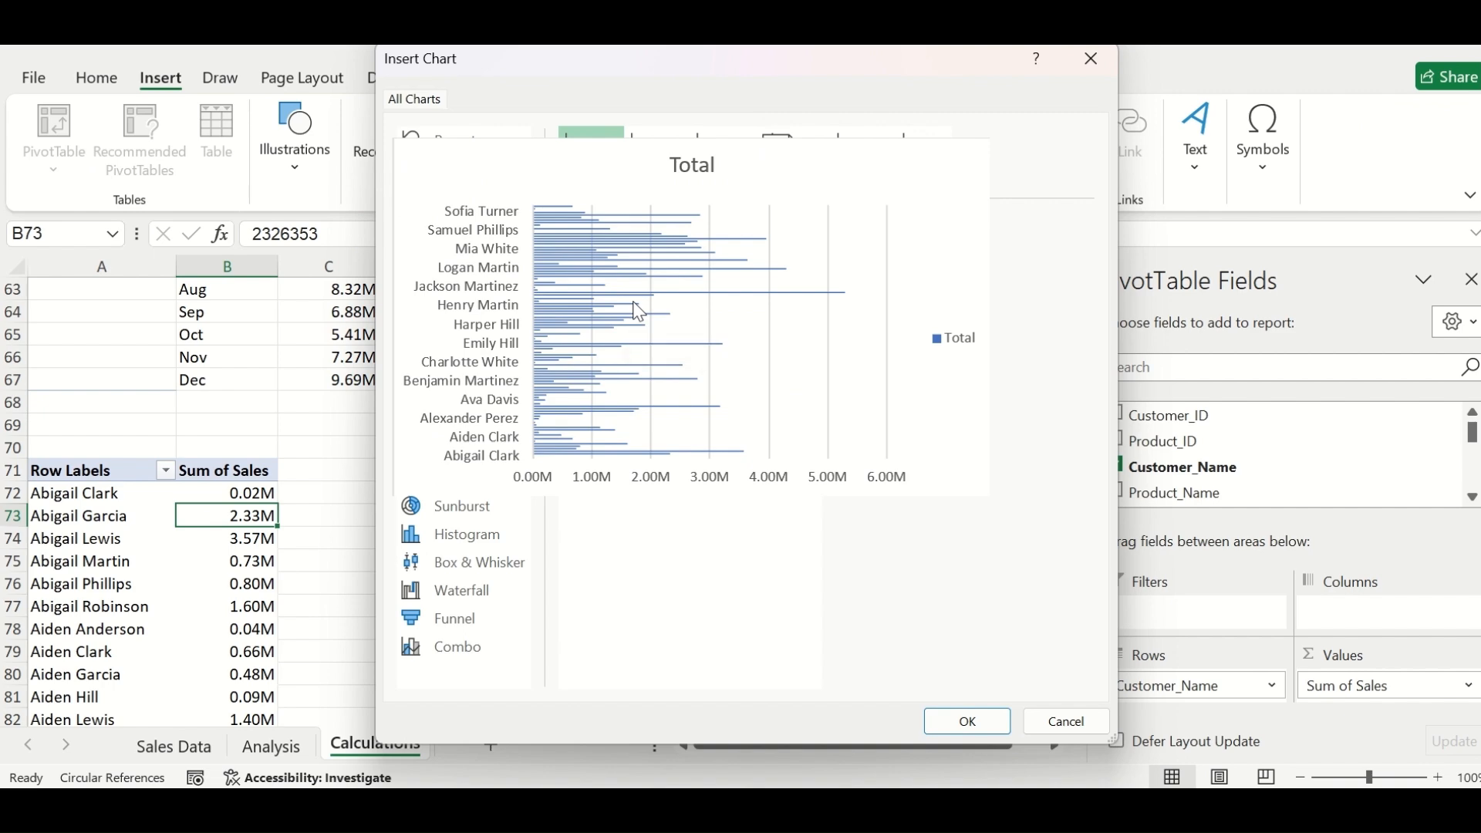
left_click(966, 720)
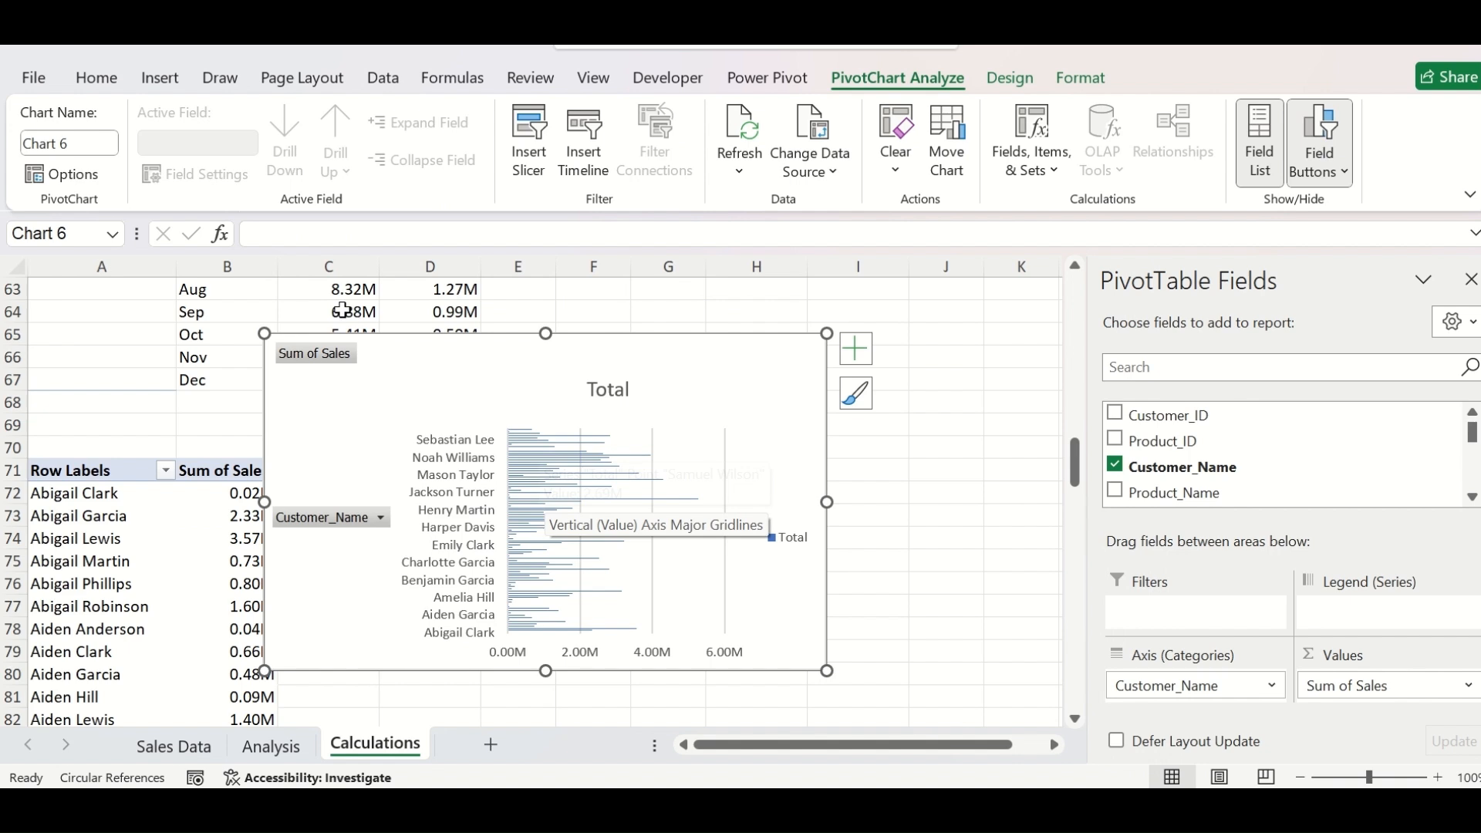
Step: Hide all field buttons on the customer bar chart and remove its legend and title
right_click(329, 357)
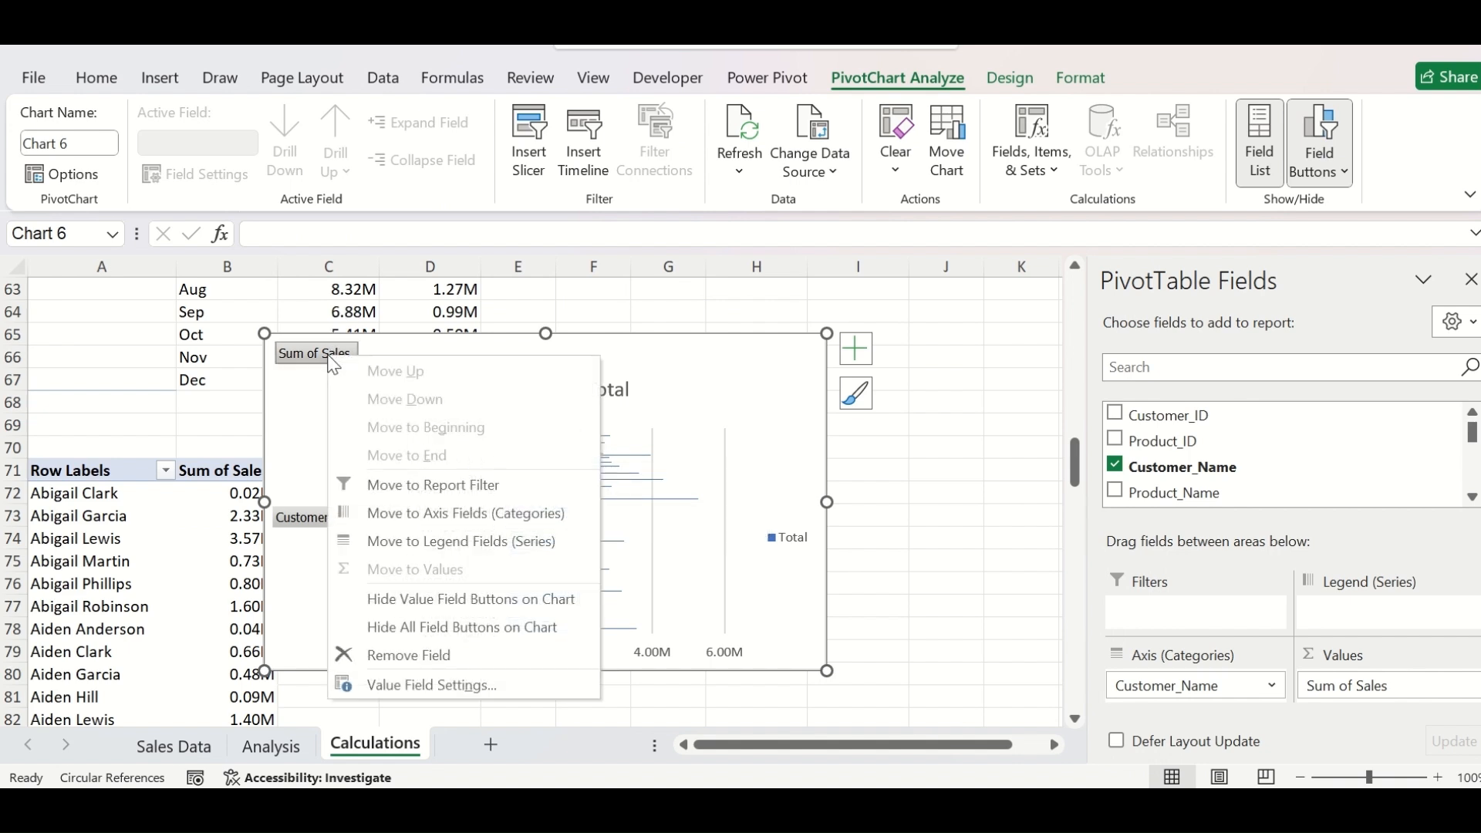
left_click(409, 627)
left_click(788, 531)
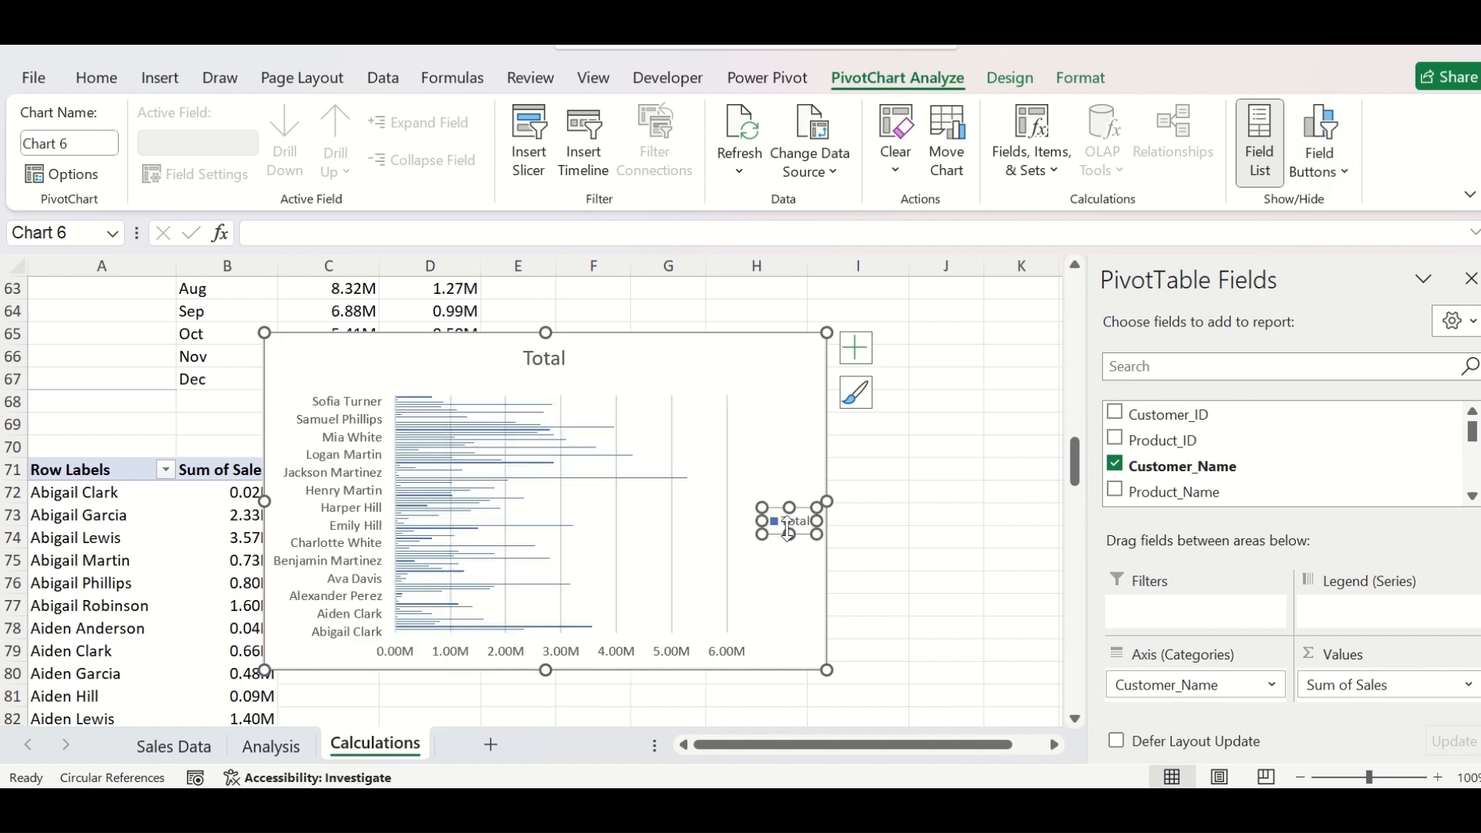
key("Delete")
left_click(546, 357)
key("Delete")
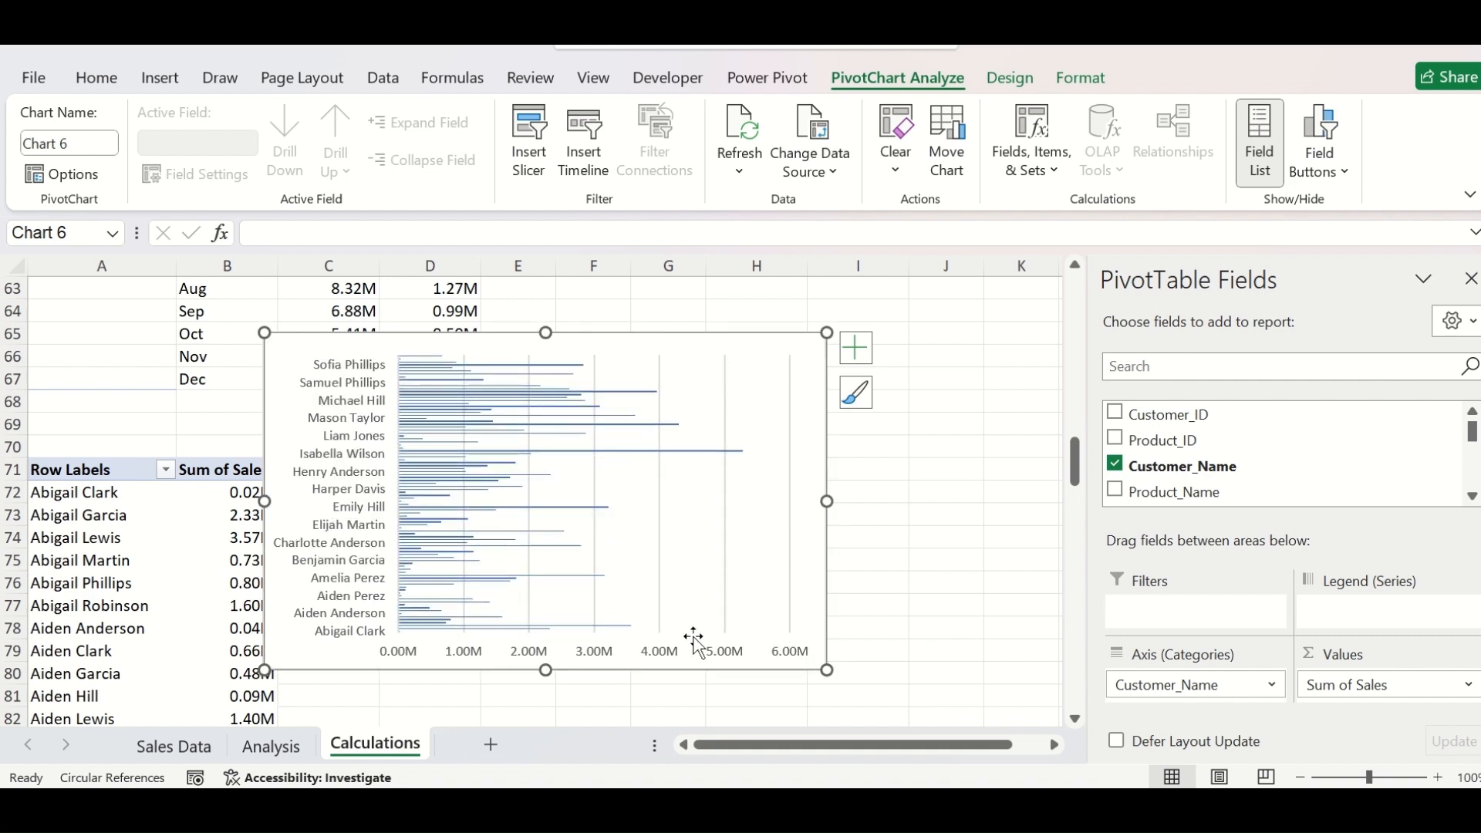
Step: Remove the gridlines and the horizontal value axis from the customer bar chart
left_click(855, 347)
left_click(880, 644)
left_click(662, 649)
key("Delete")
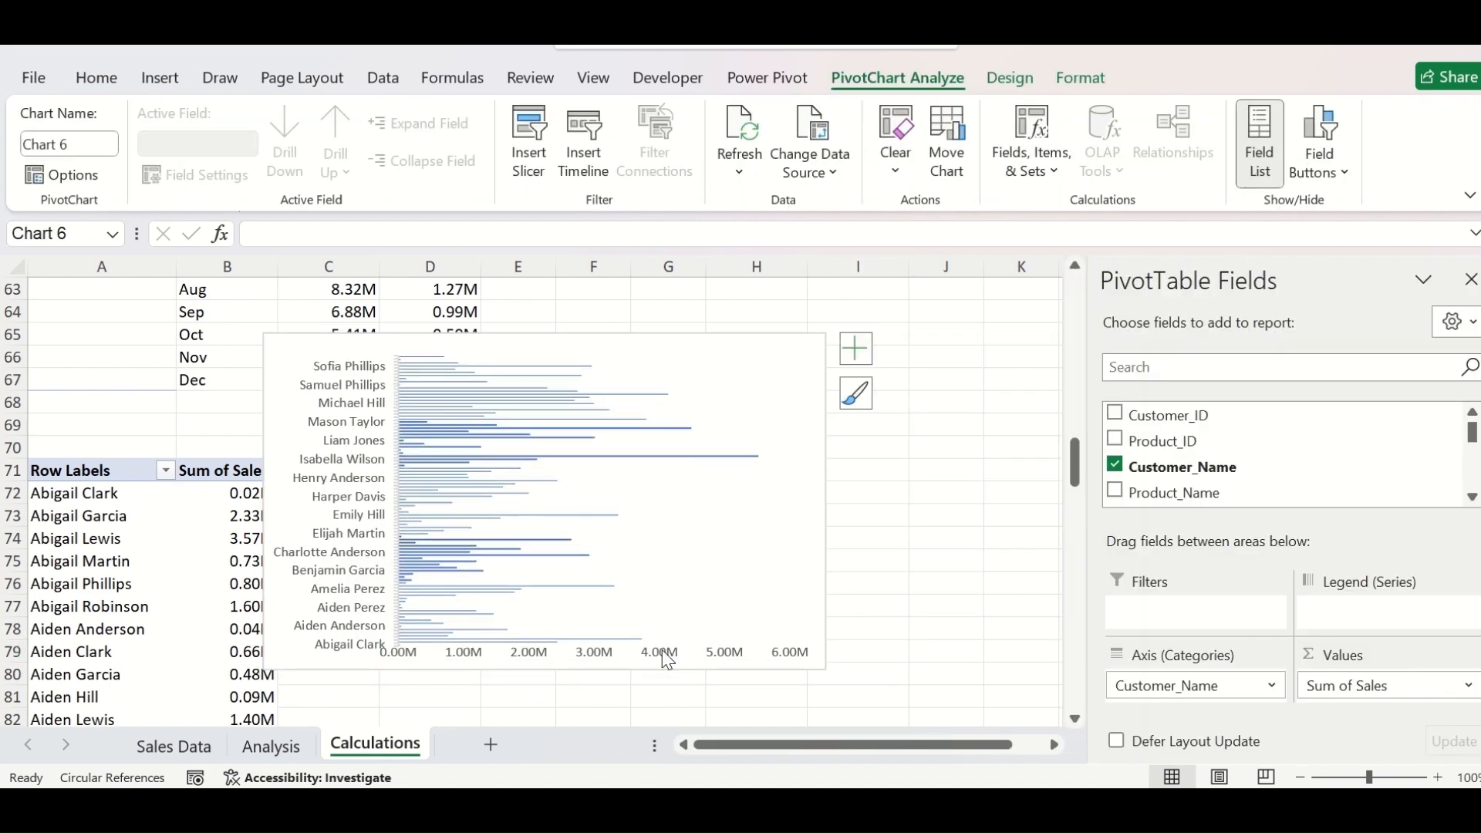
Step: Make the bar chart narrower and taller and place it beside the customer PivotTable, starting near row 70
left_click_drag(669, 510, 625, 511)
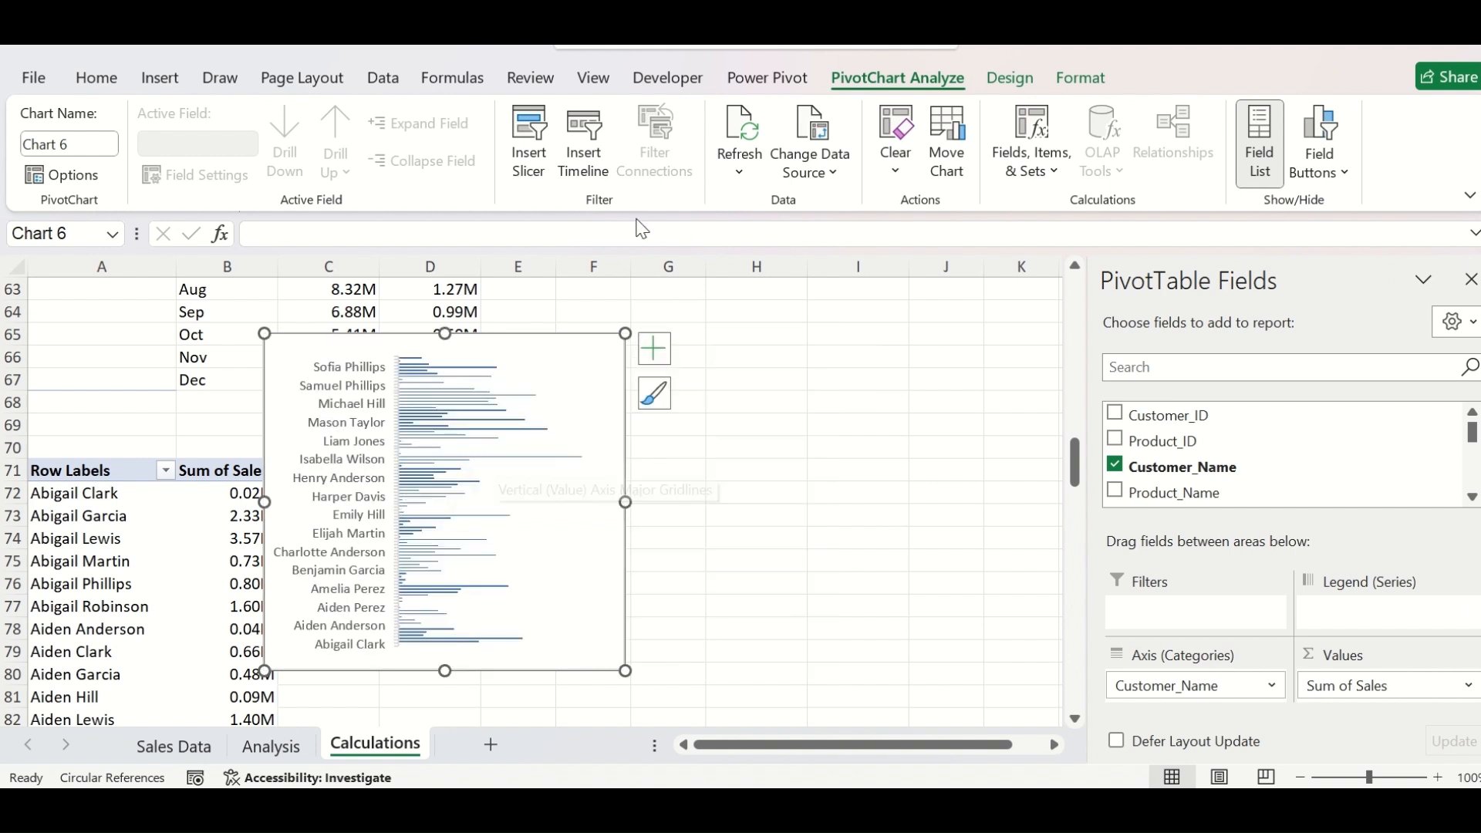
left_click_drag(577, 337, 760, 400)
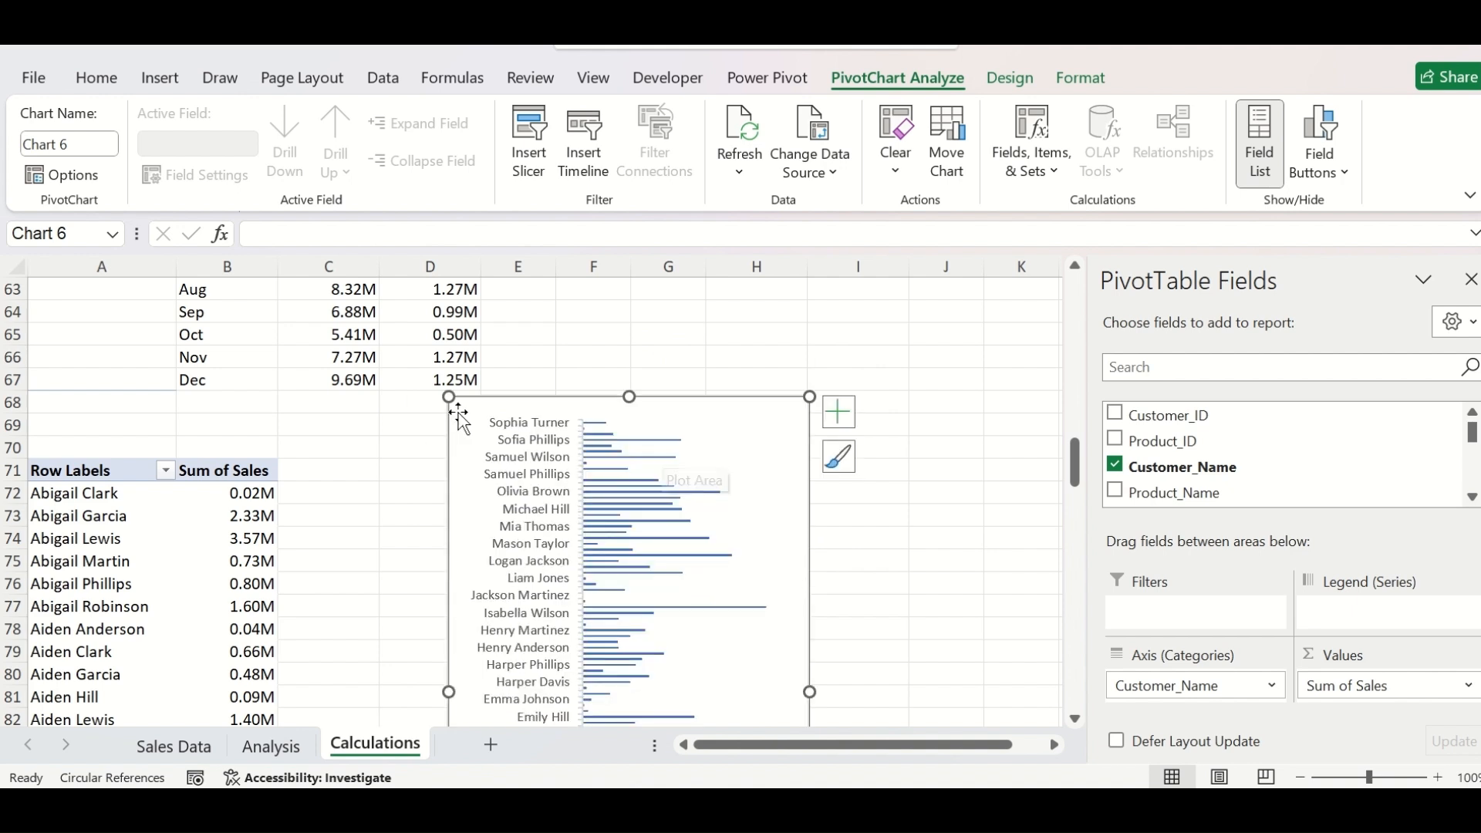
left_click_drag(453, 408, 347, 472)
scroll(525, 439, "down", 2)
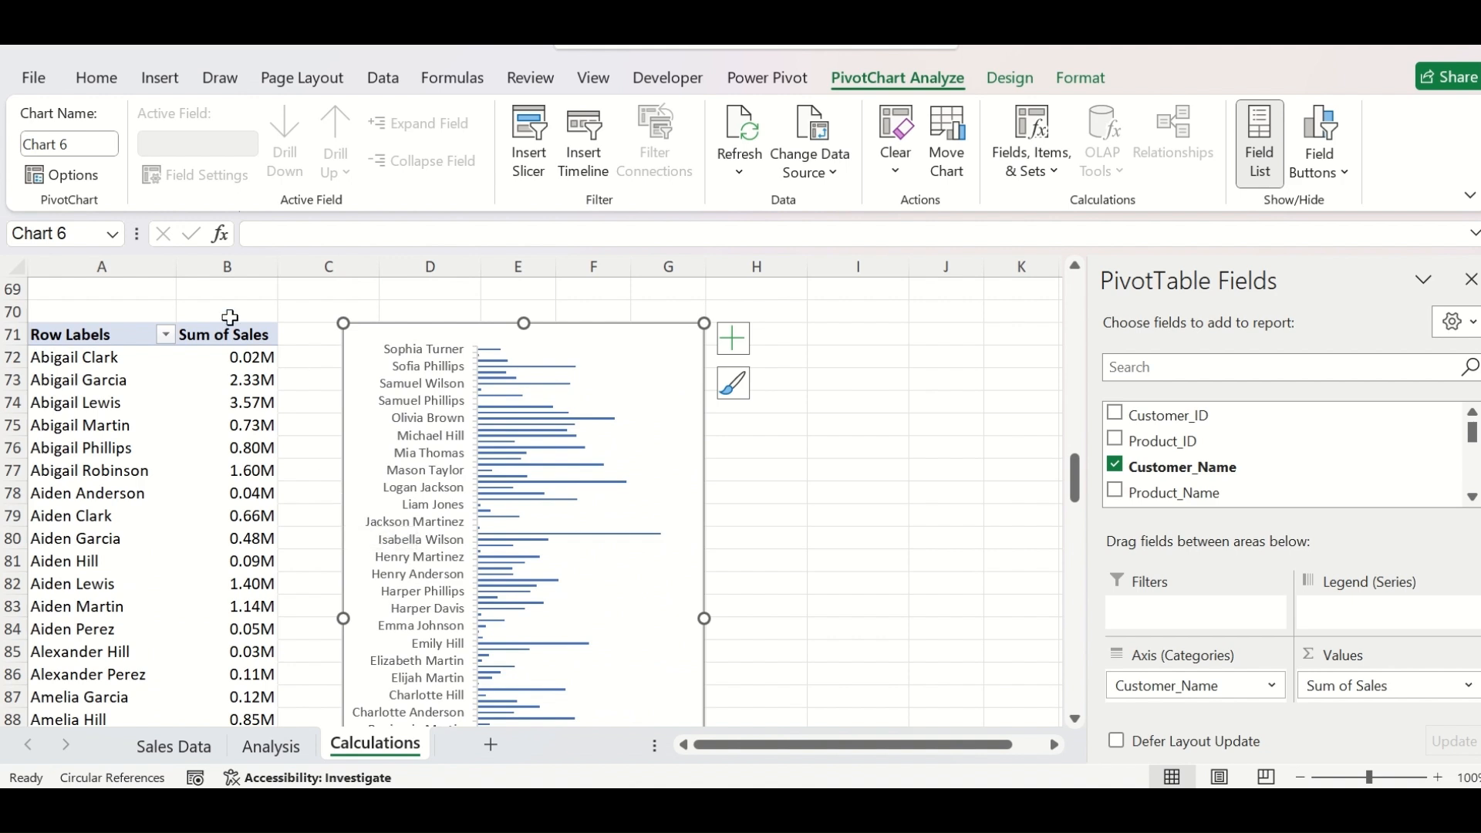
Step: Filter the PivotTable's customers to the top 20 items by Sum of Sales
left_click(166, 335)
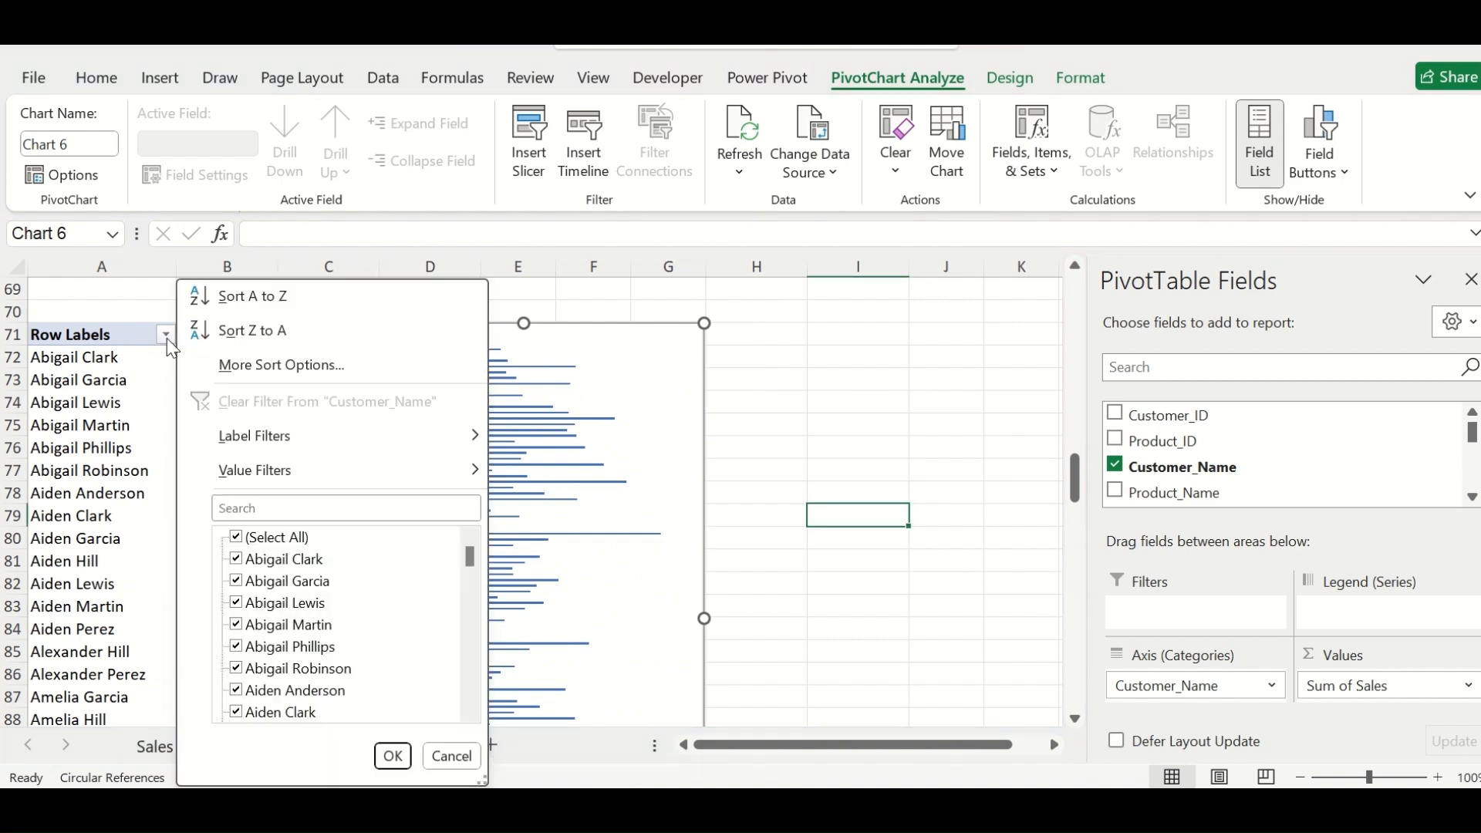
mouse_move(259, 482)
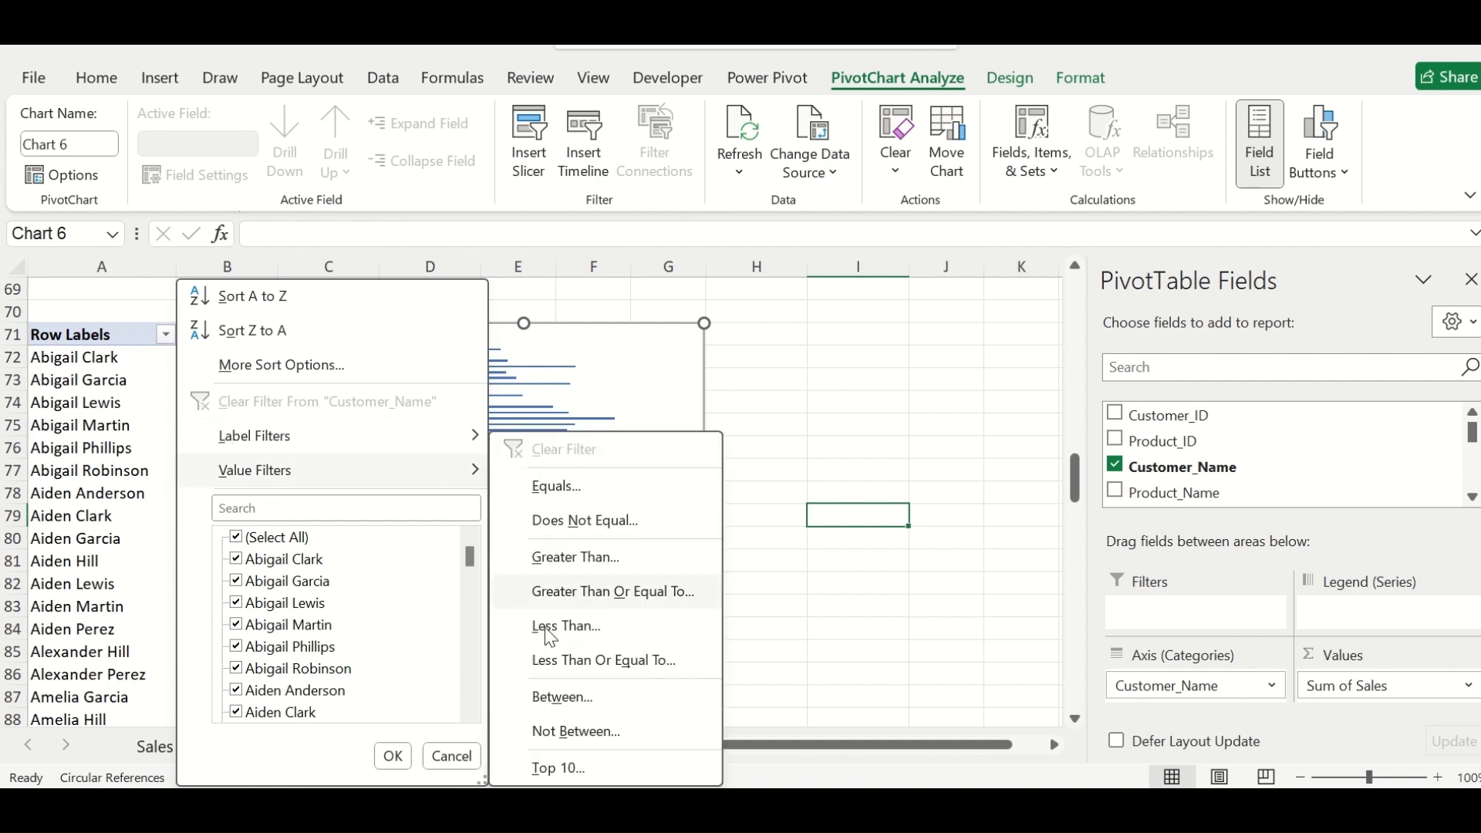
left_click(554, 770)
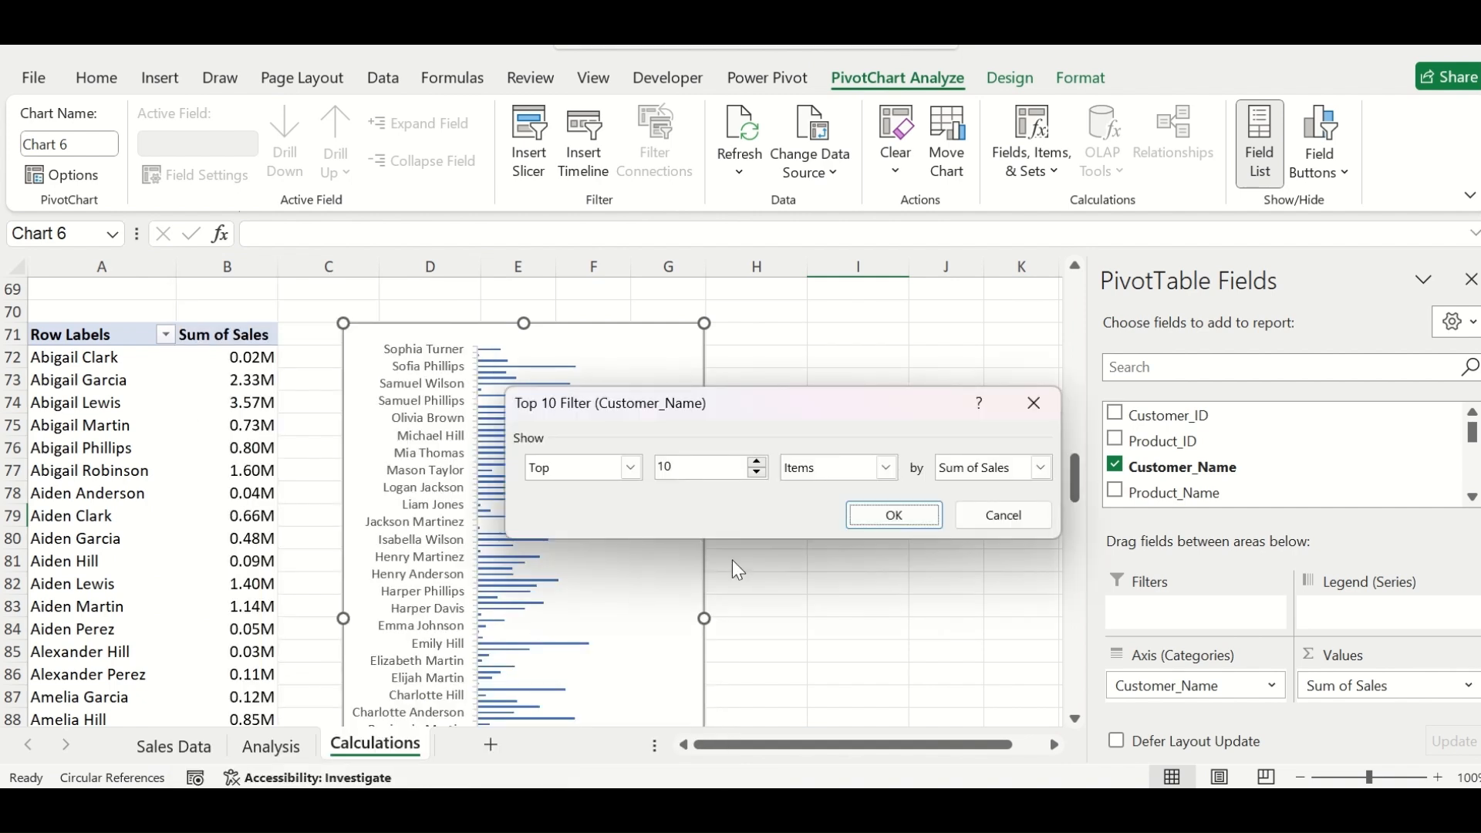
double_click(700, 471)
type("20")
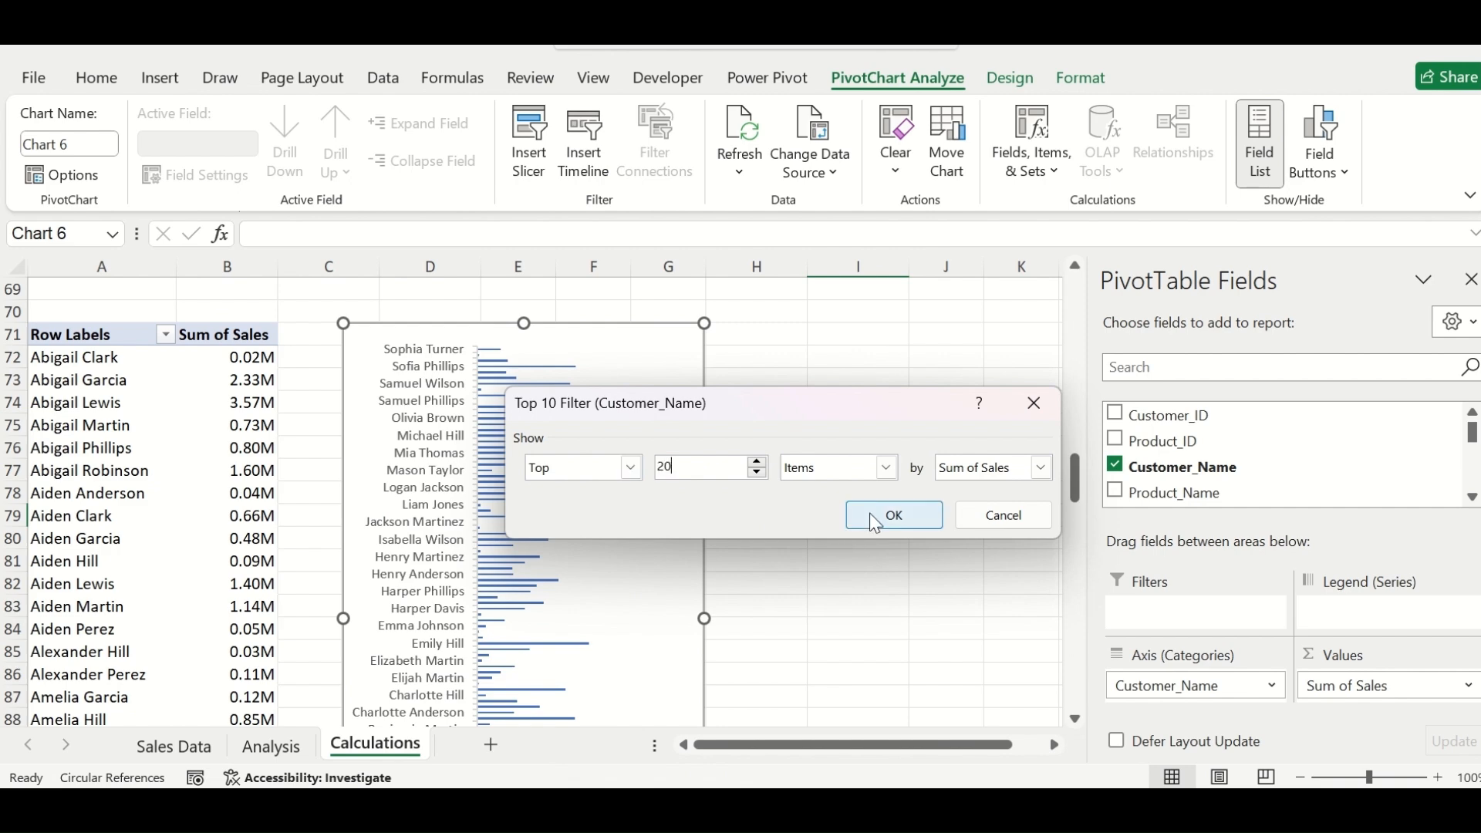
left_click(888, 516)
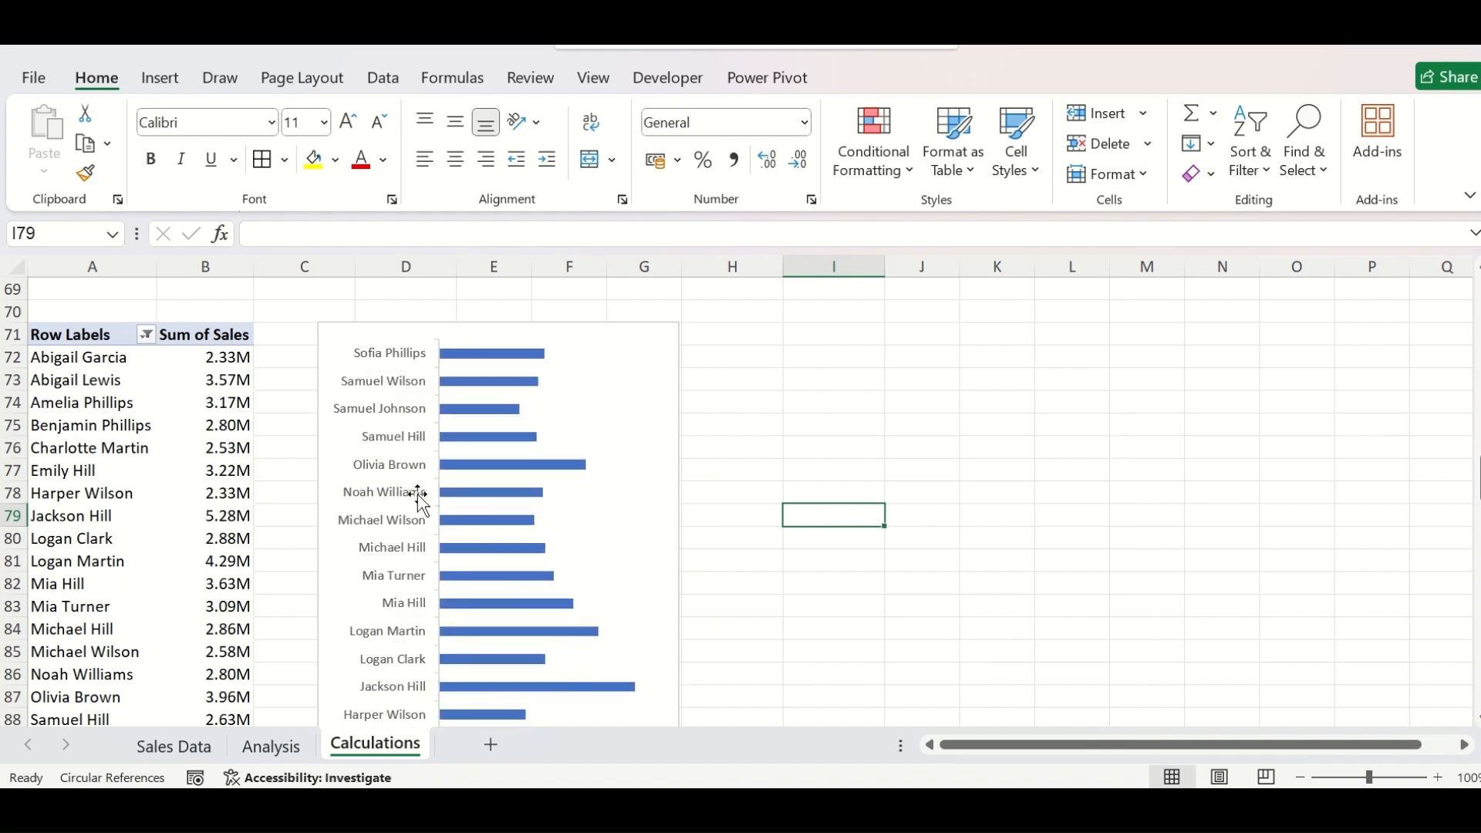
Step: Add data labels to the customer bars and sort the customers by sales from smallest to largest in the PivotTable
scroll(471, 425, "down", 4)
scroll(512, 463, "up", 6)
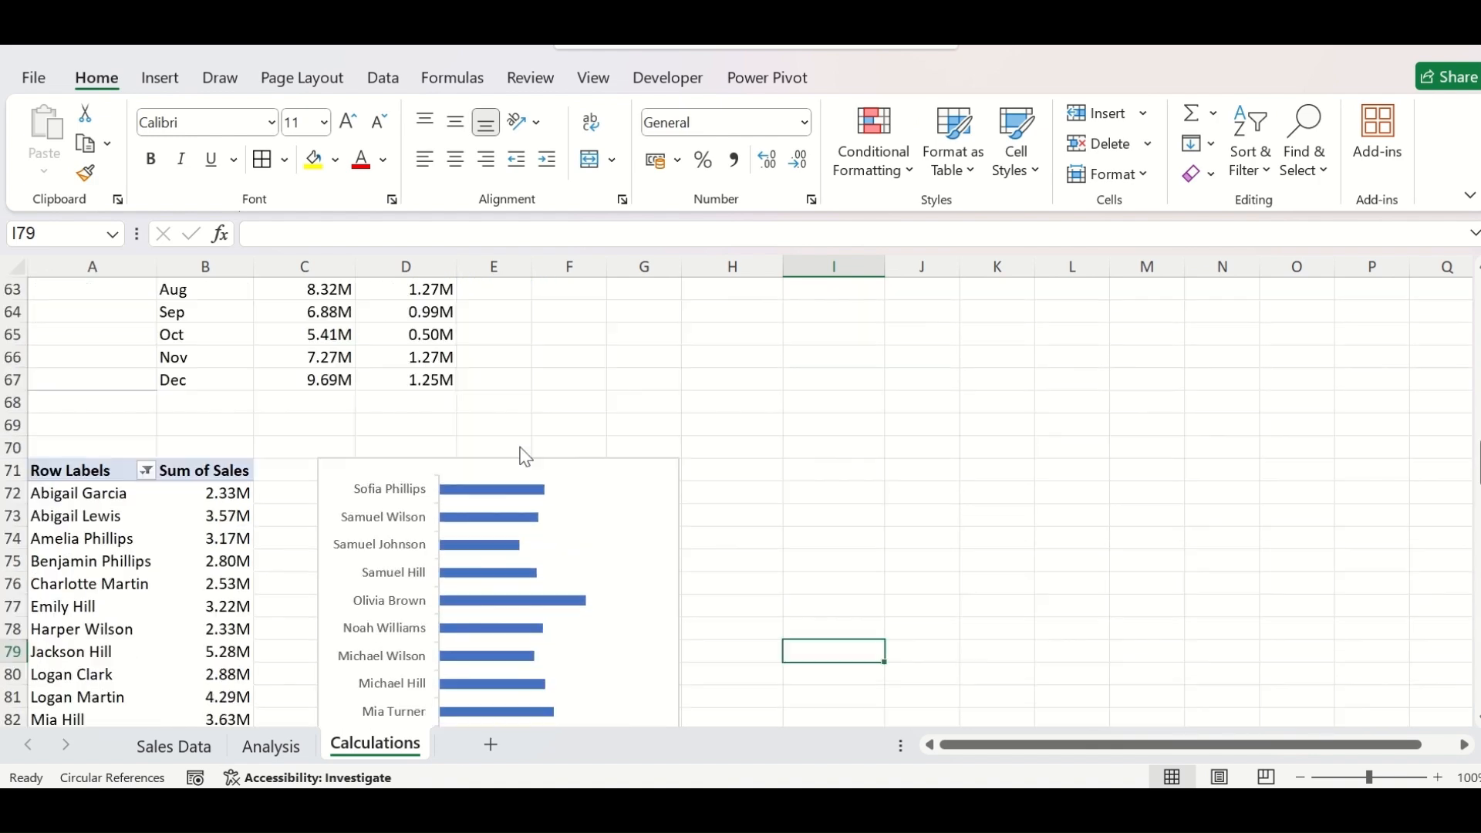
right_click(510, 494)
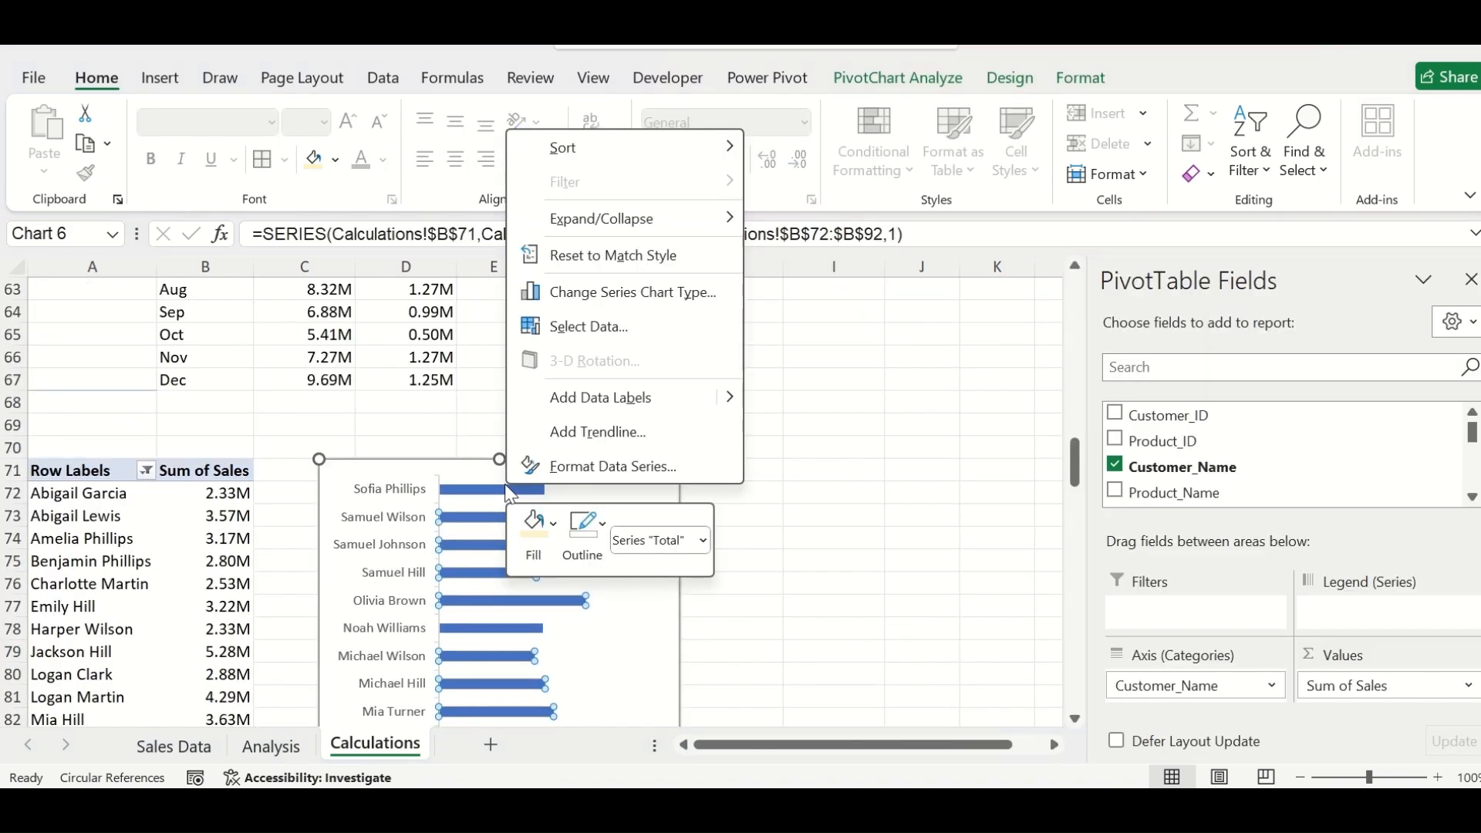
left_click(648, 399)
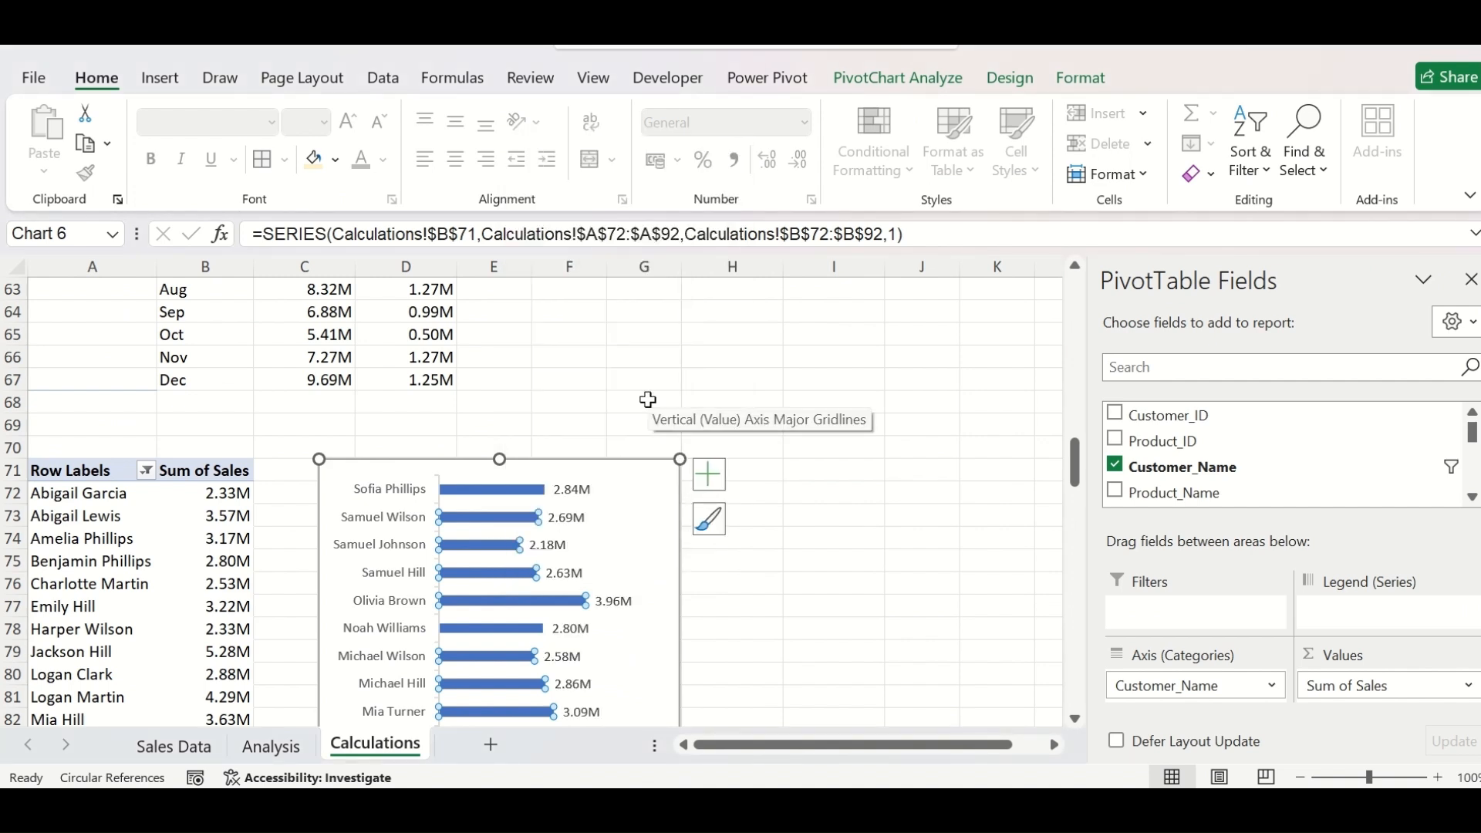
left_click(390, 78)
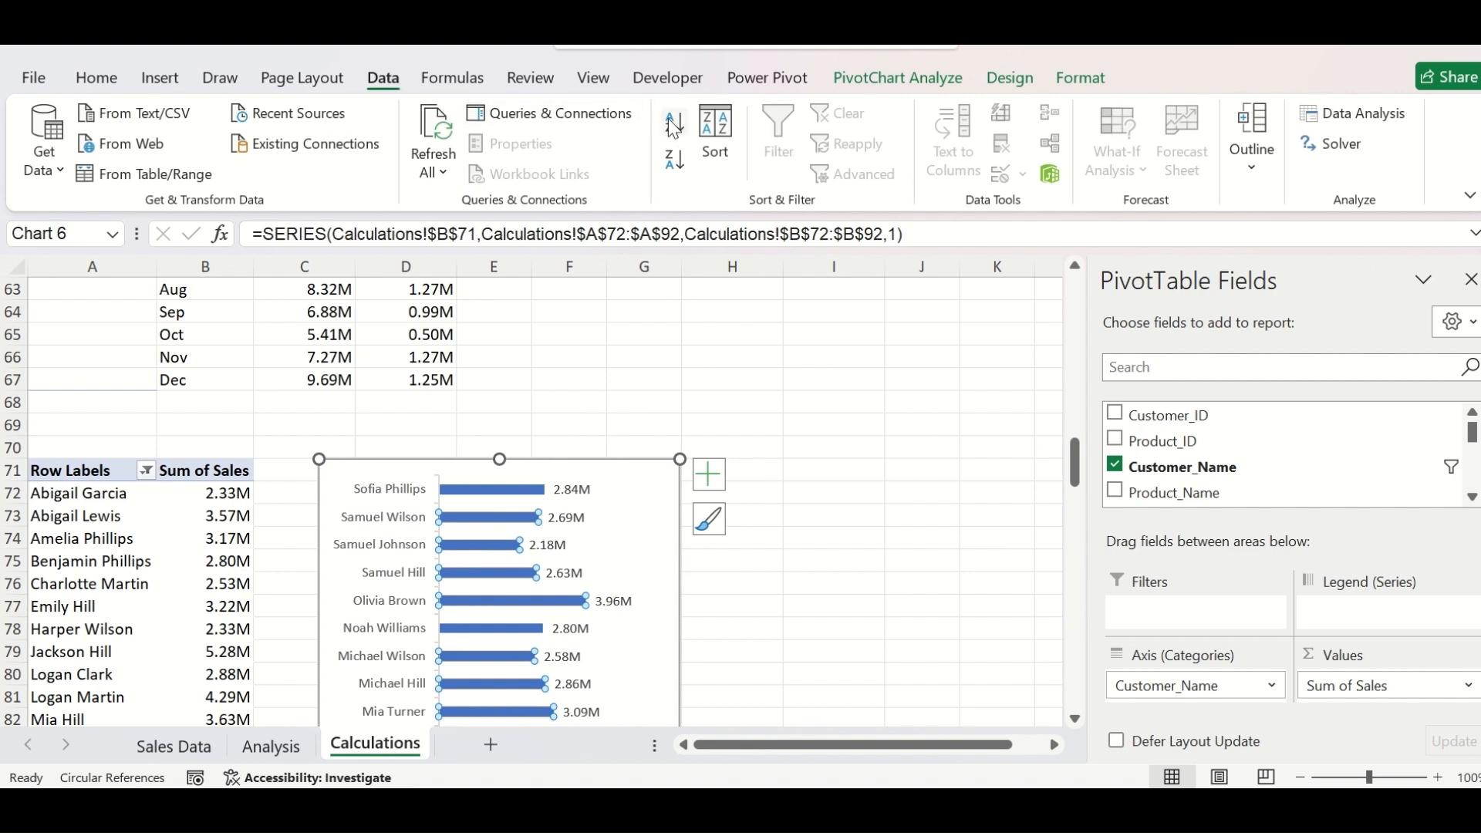
left_click(673, 128)
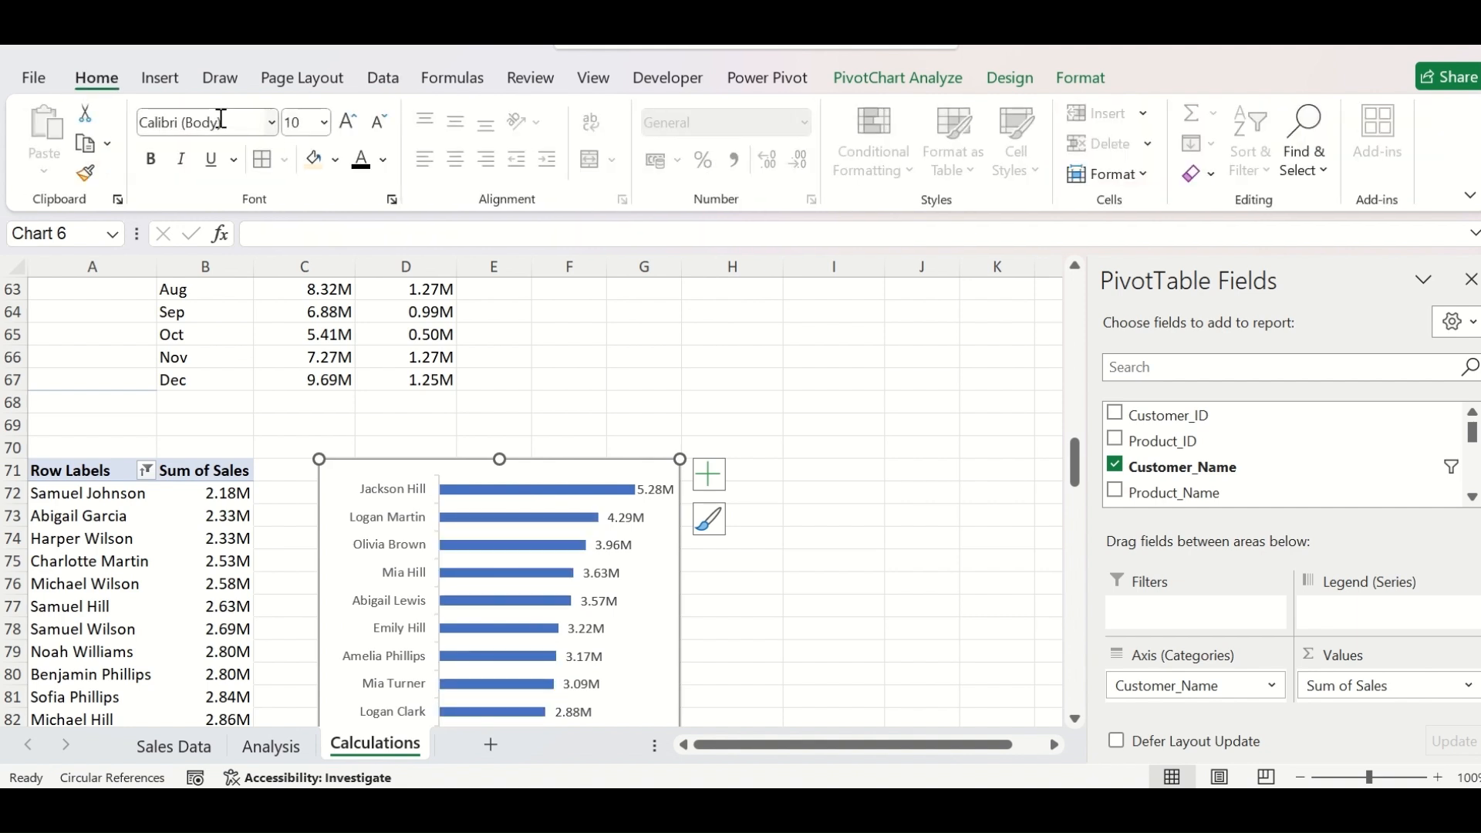
Step: Set the customer bar chart's text to the Arial font in black
left_click(221, 121)
type("Arial")
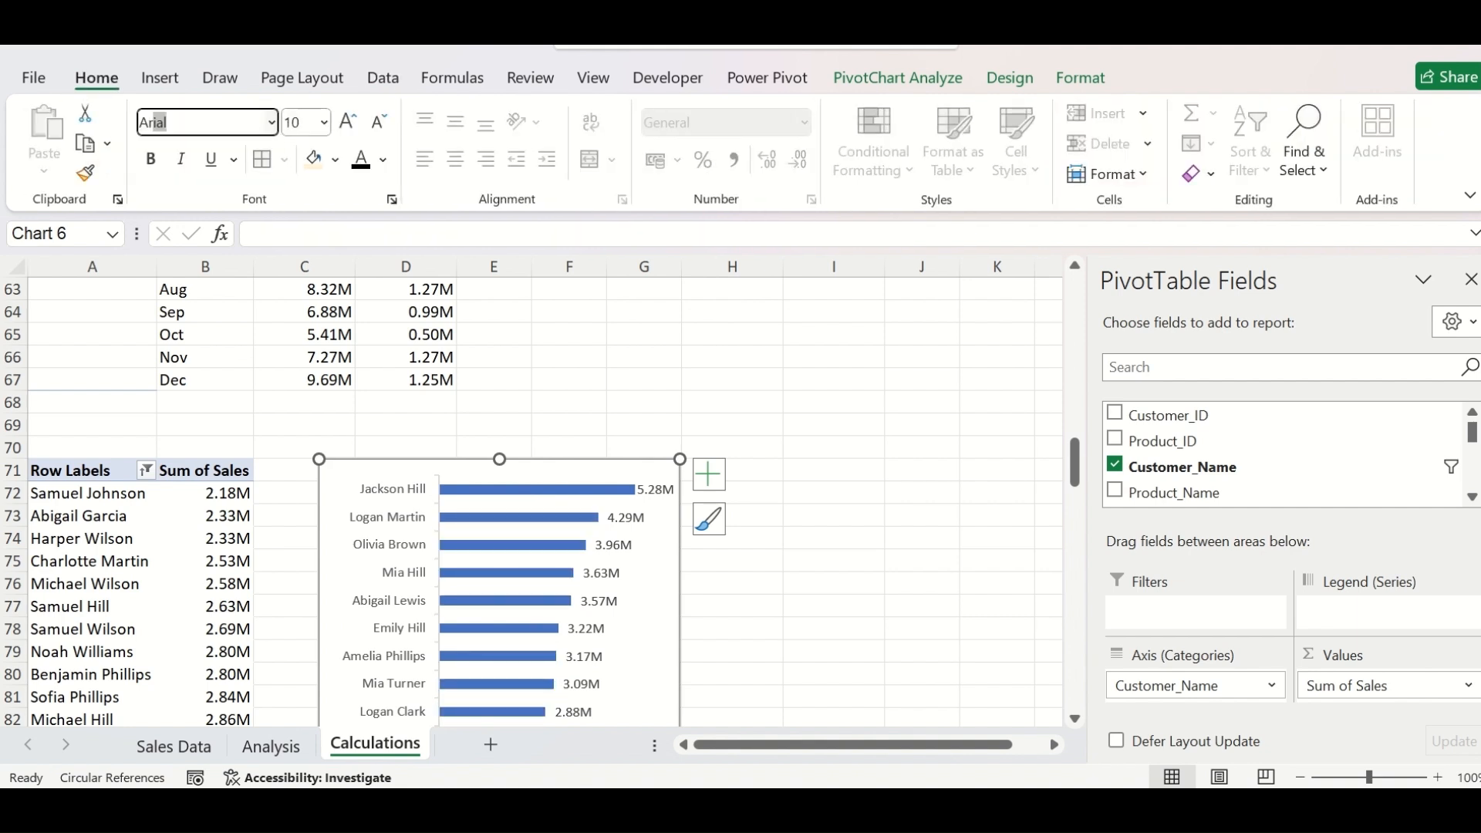
key("Return")
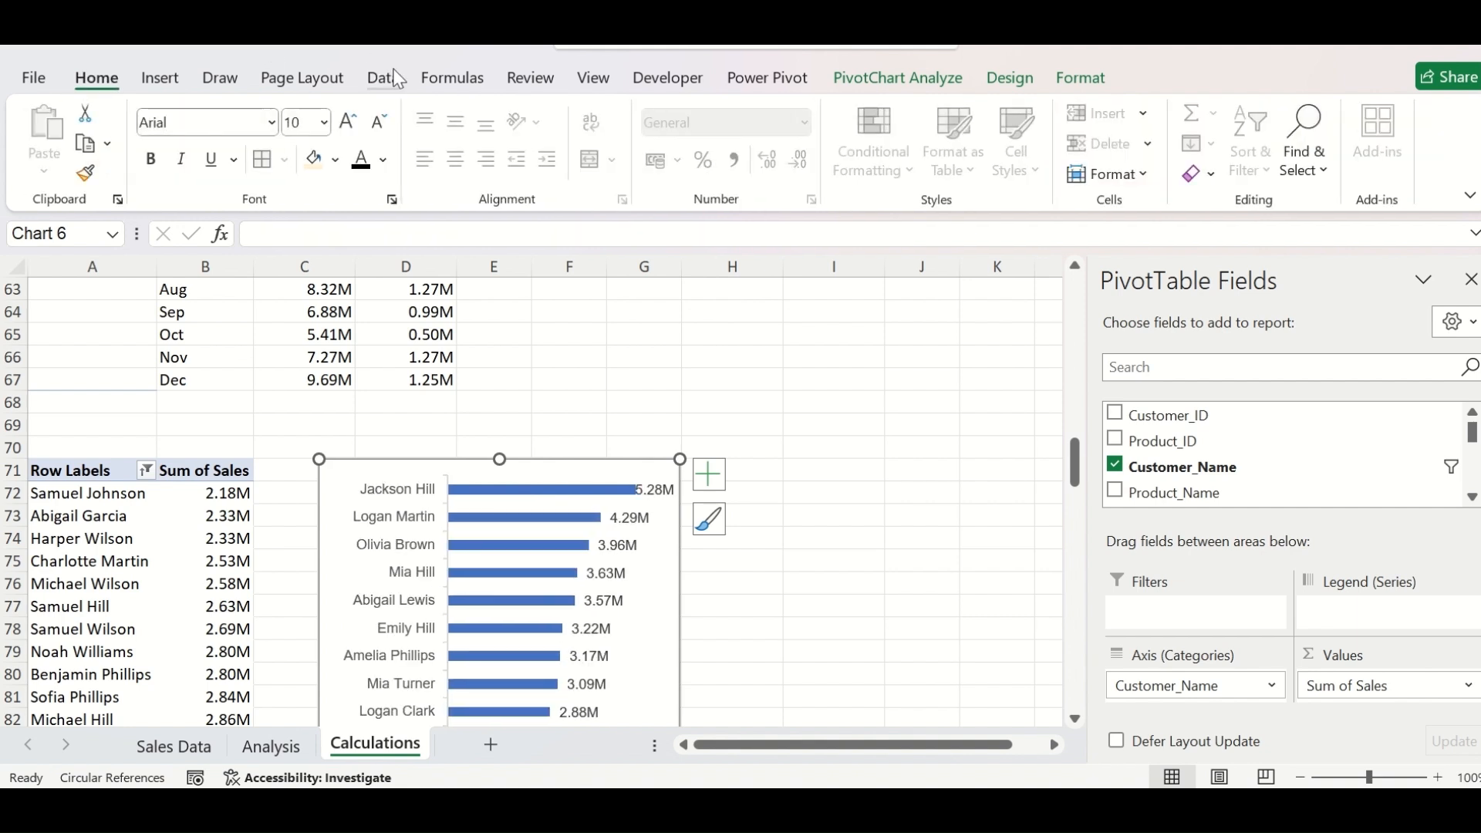
left_click(360, 160)
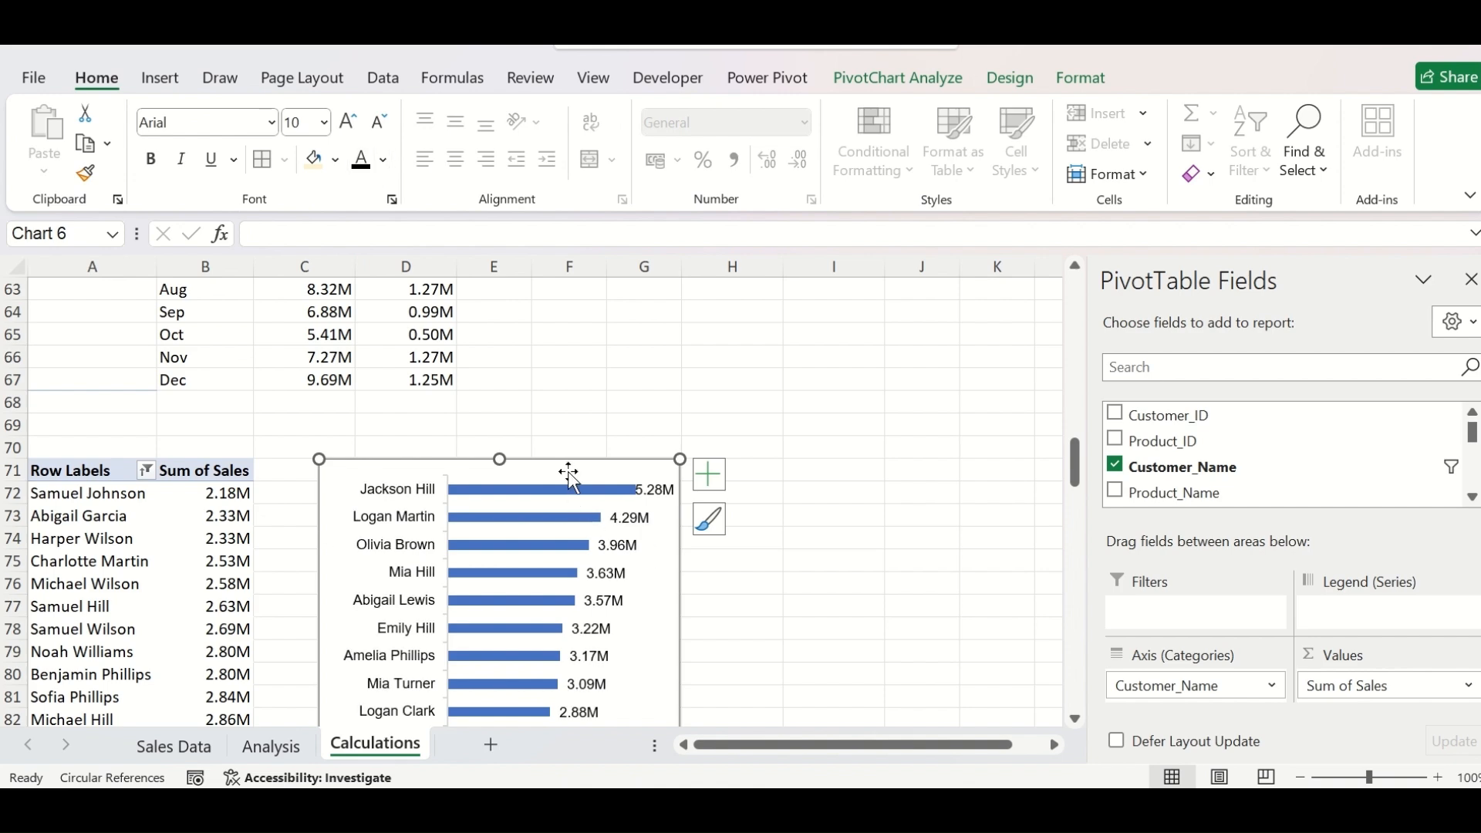
Step: Move the customer bar chart to the Analysis sheet and place it beside the country pie and trend panels, close the field list
key("ctrl+x")
left_click(267, 746)
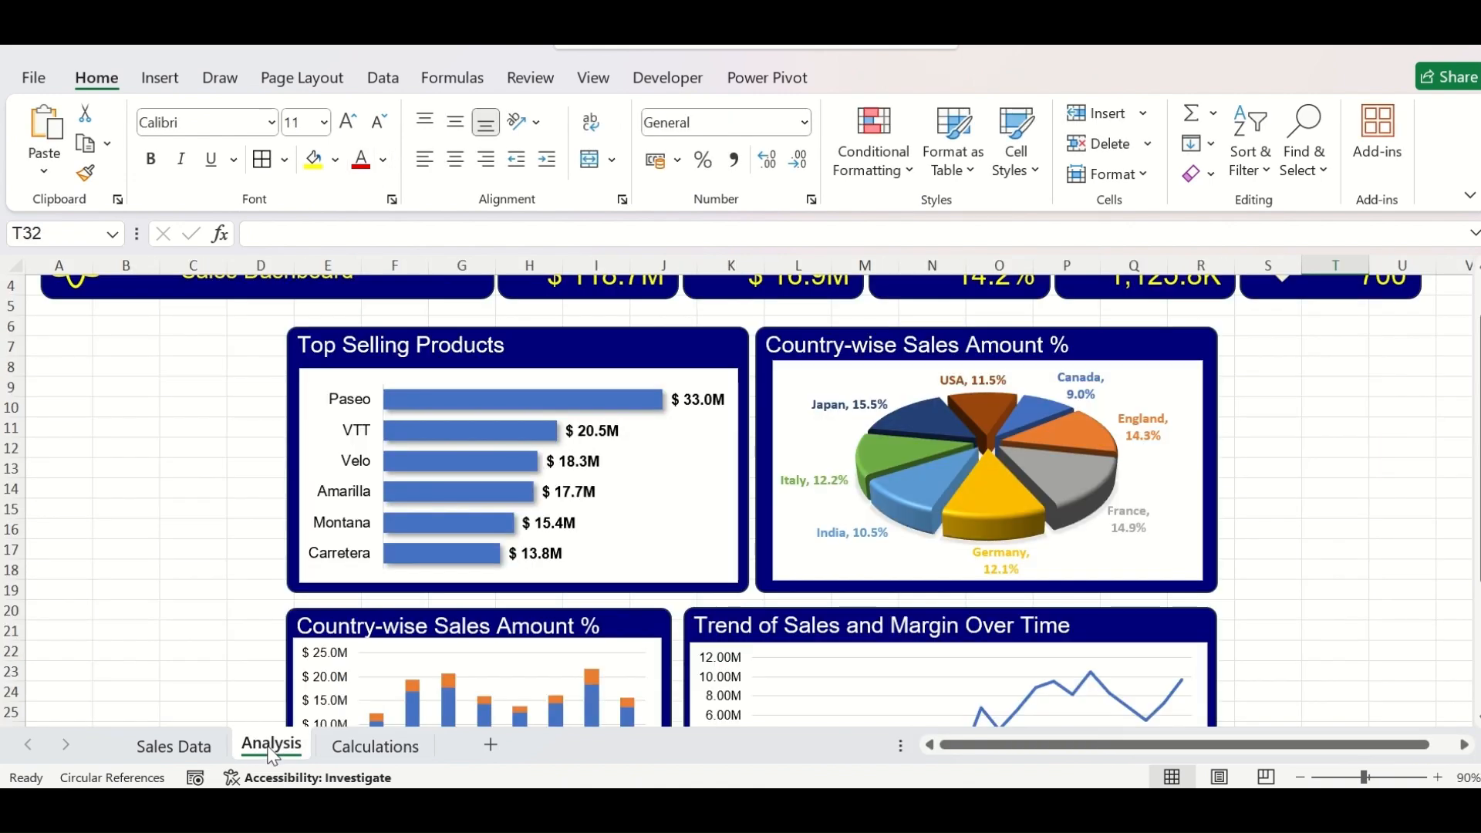
key("ctrl+v")
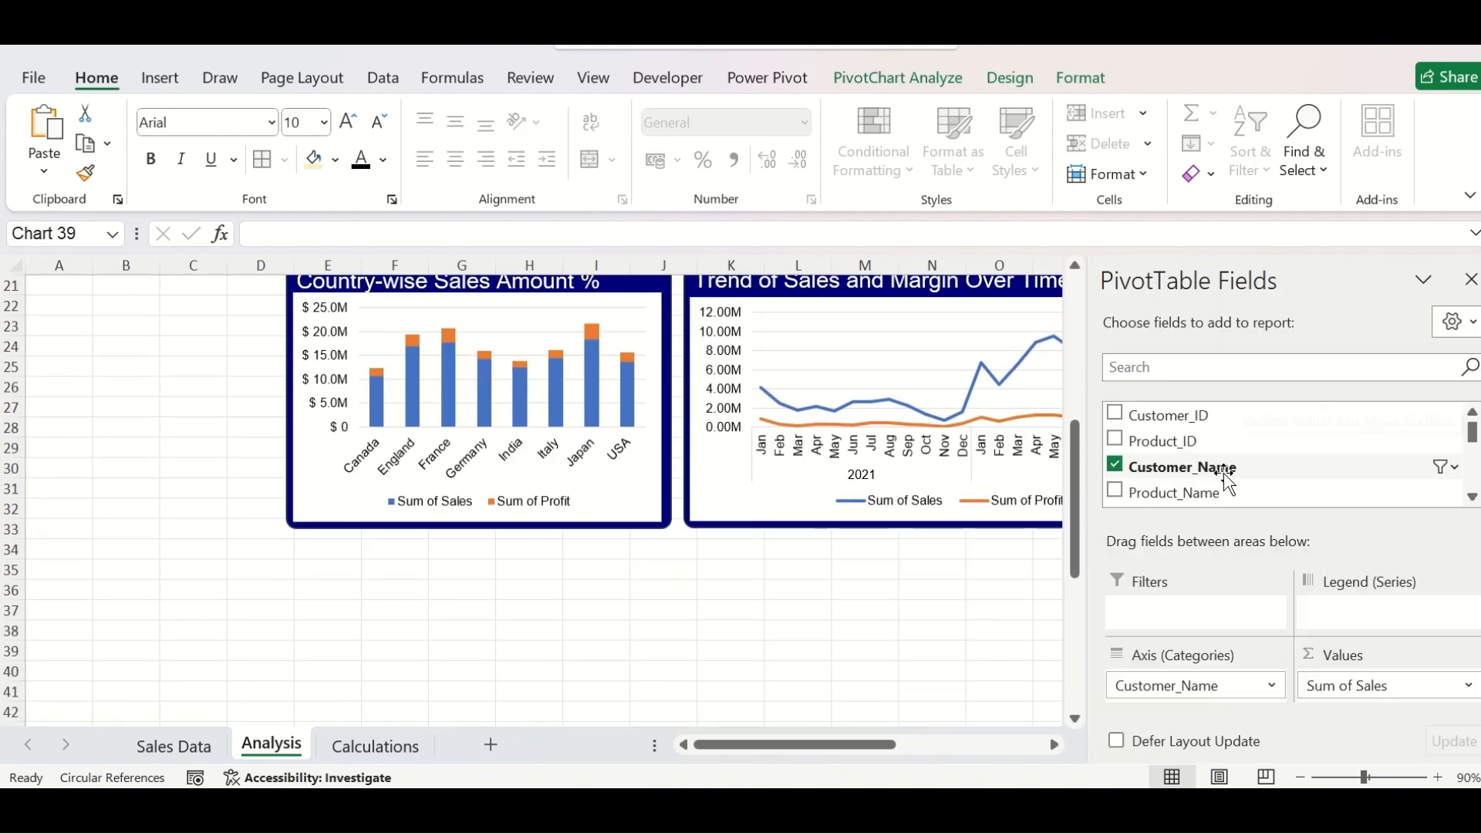
left_click(1471, 279)
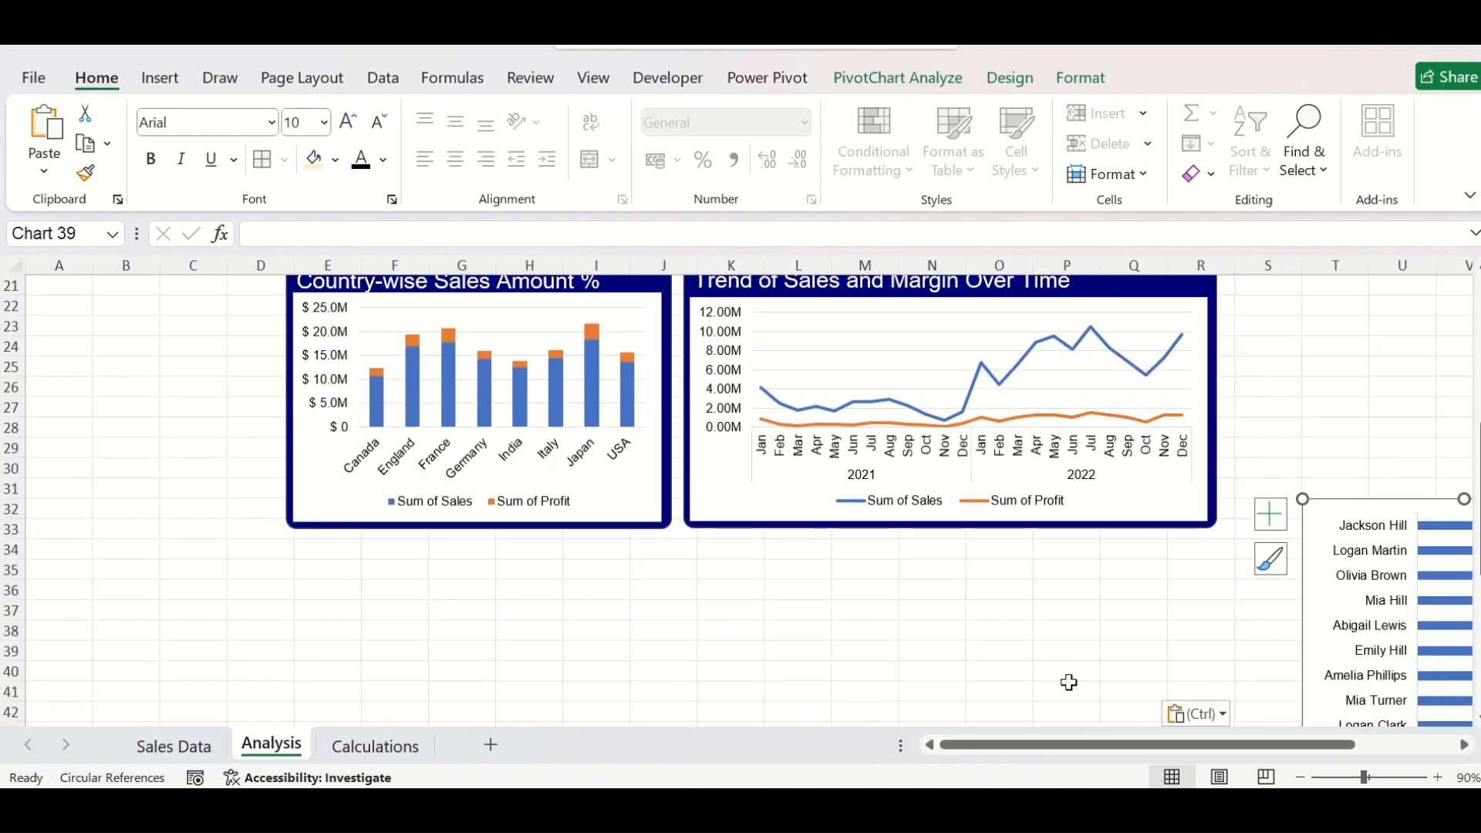
left_click_drag(1065, 746, 1259, 779)
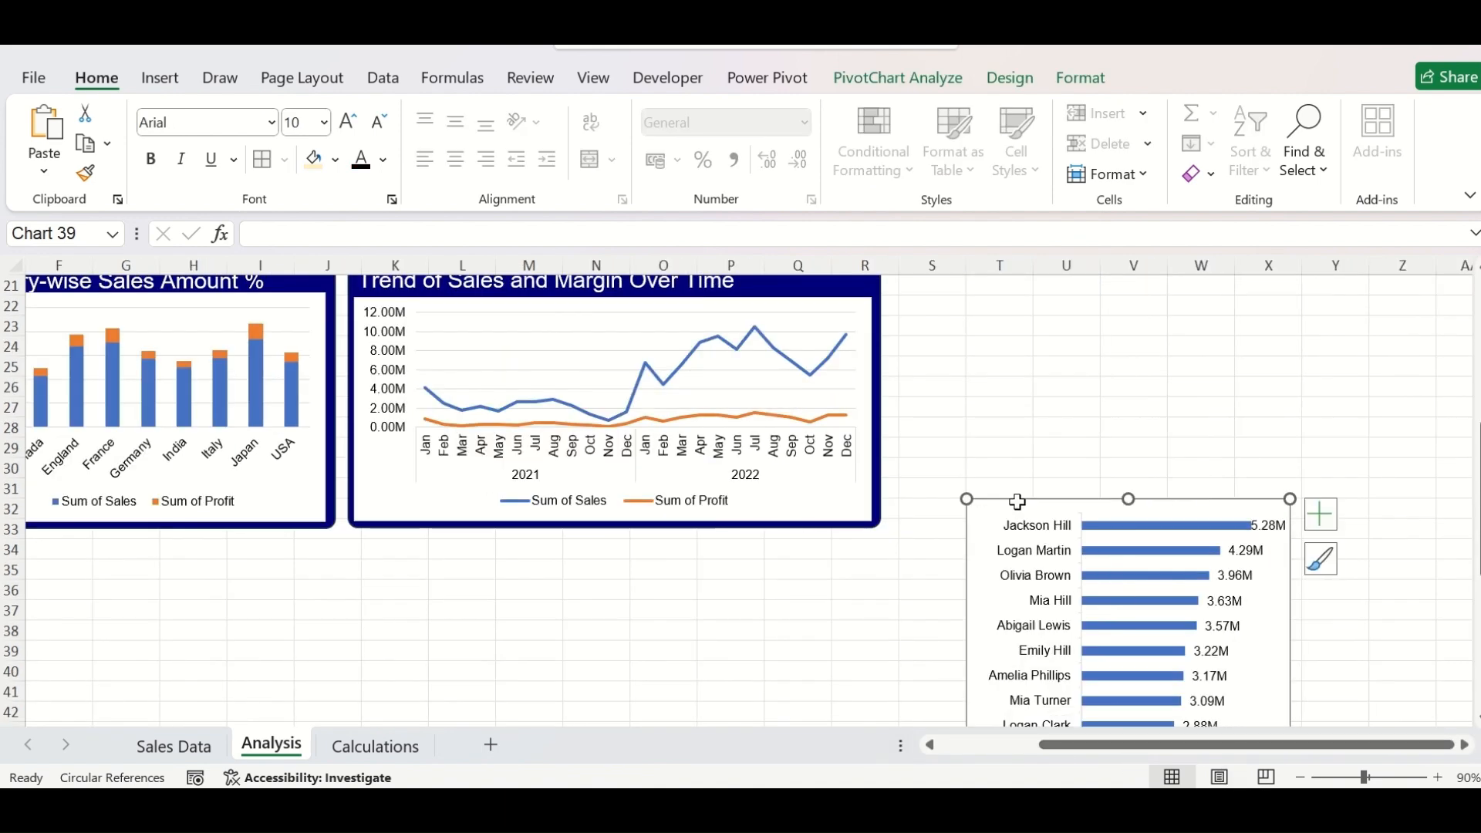
scroll(1017, 505, "up", 3)
left_click_drag(984, 696, 960, 307)
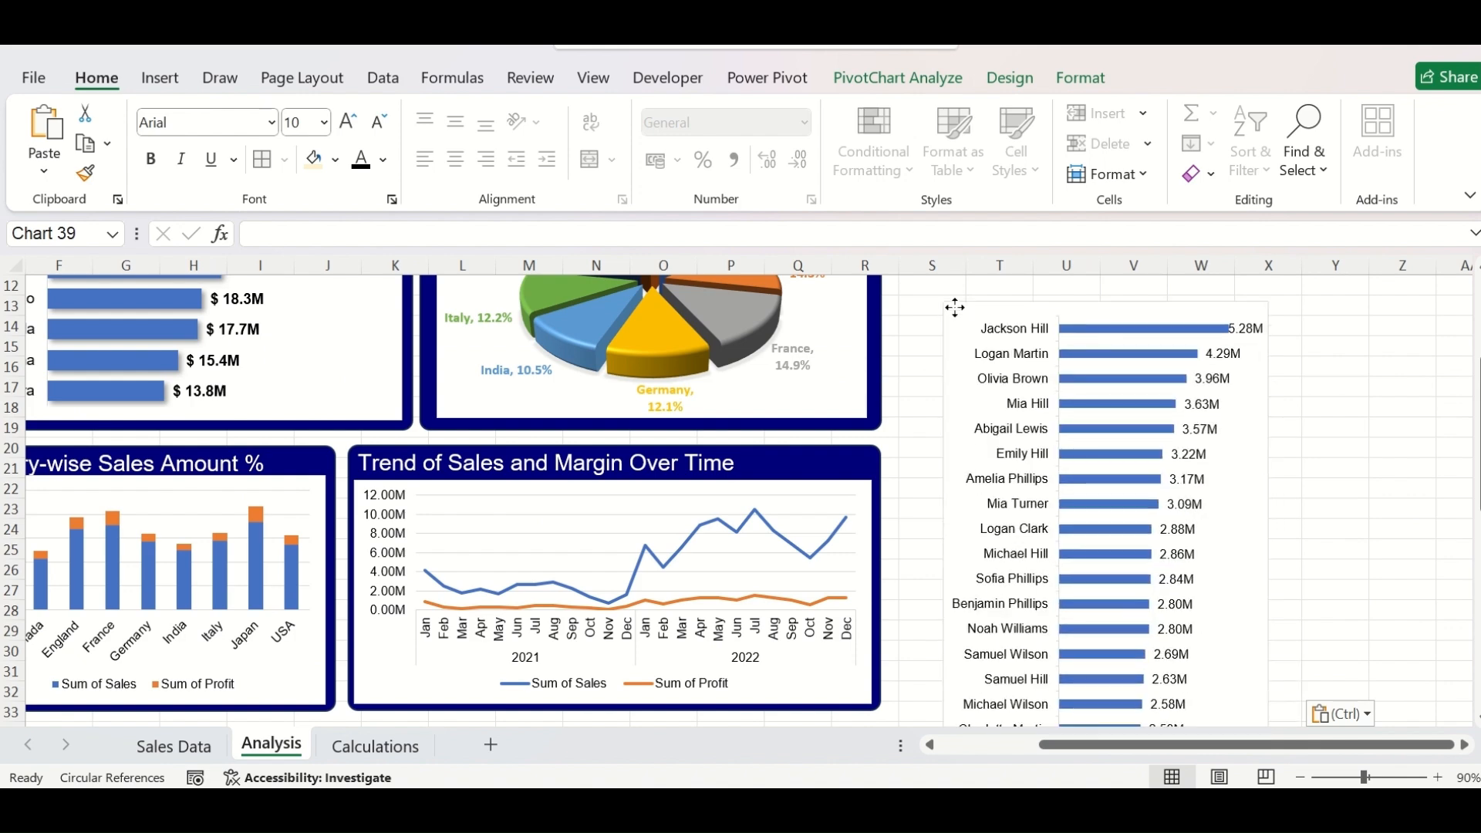
Step: Reposition the customer bar chart beside the country pie panel and place a duplicate of that panel's rectangle and title over the chart
scroll(1105, 435, "up", 4)
left_click_drag(1023, 532, 963, 387)
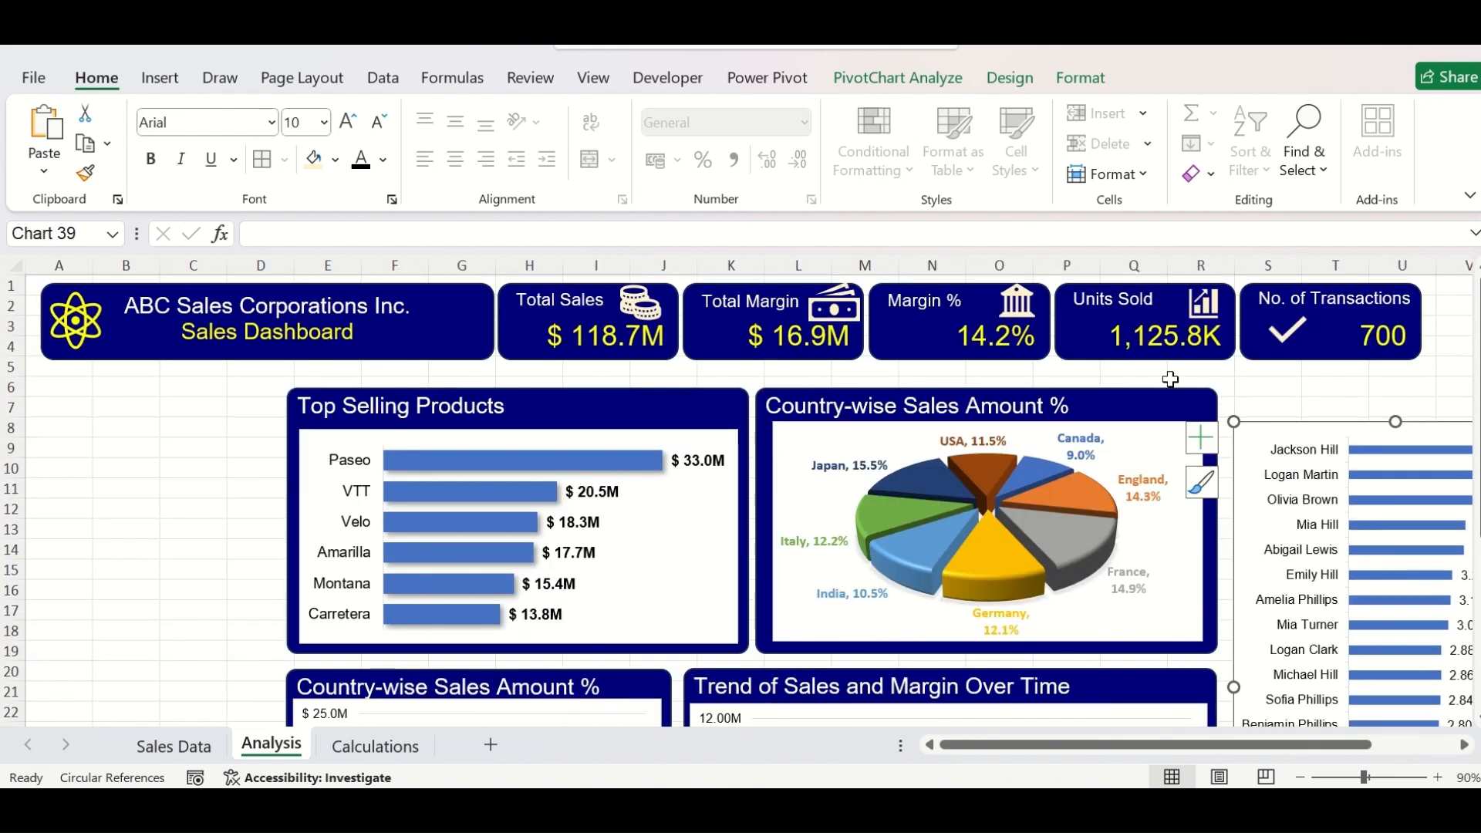
left_click(1170, 401)
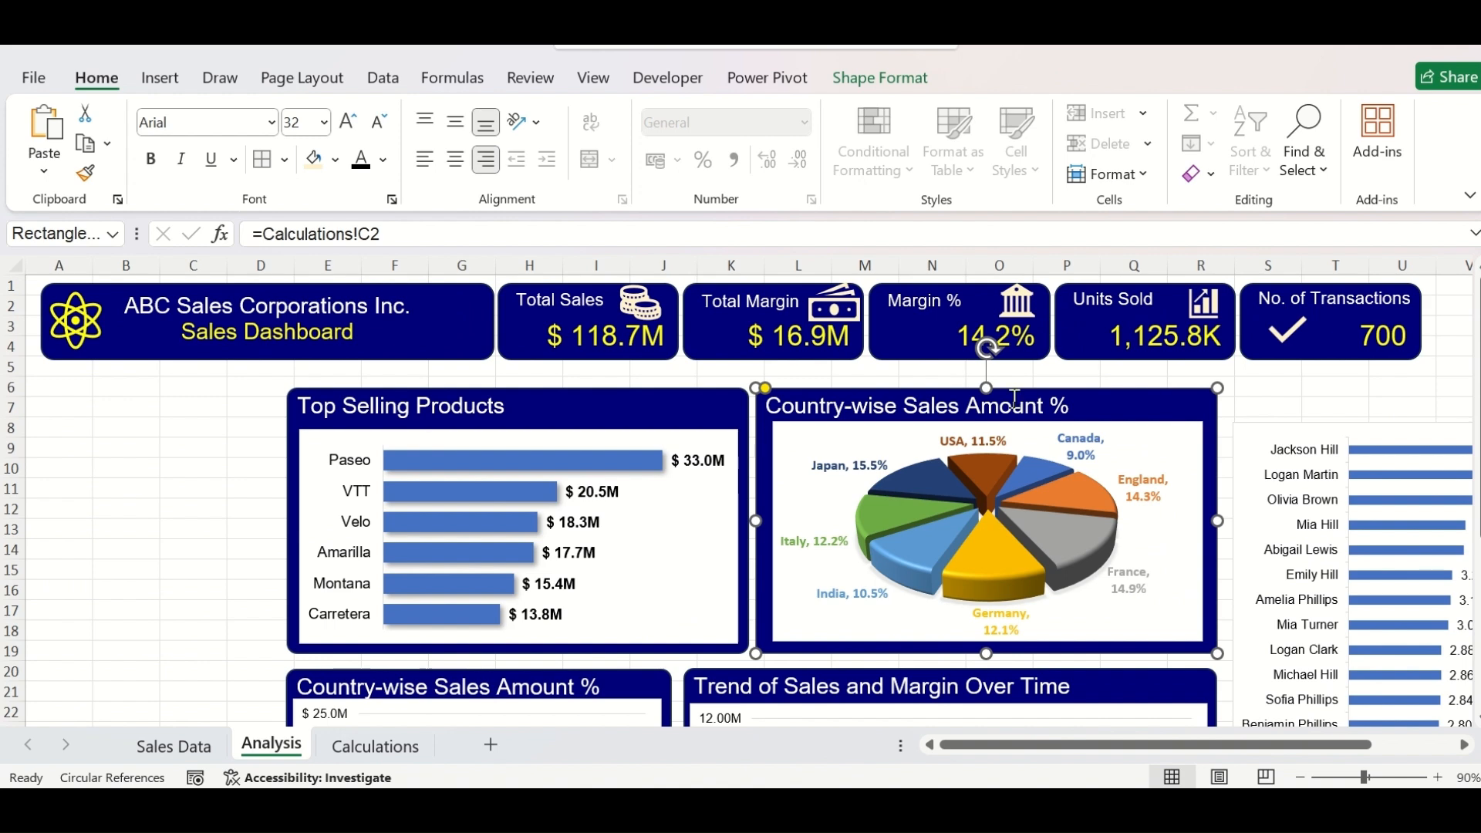
left_click(997, 404, "ctrl")
key("ctrl+d")
left_click_drag(974, 504, 1421, 486)
left_click(1465, 746)
left_click(1465, 746)
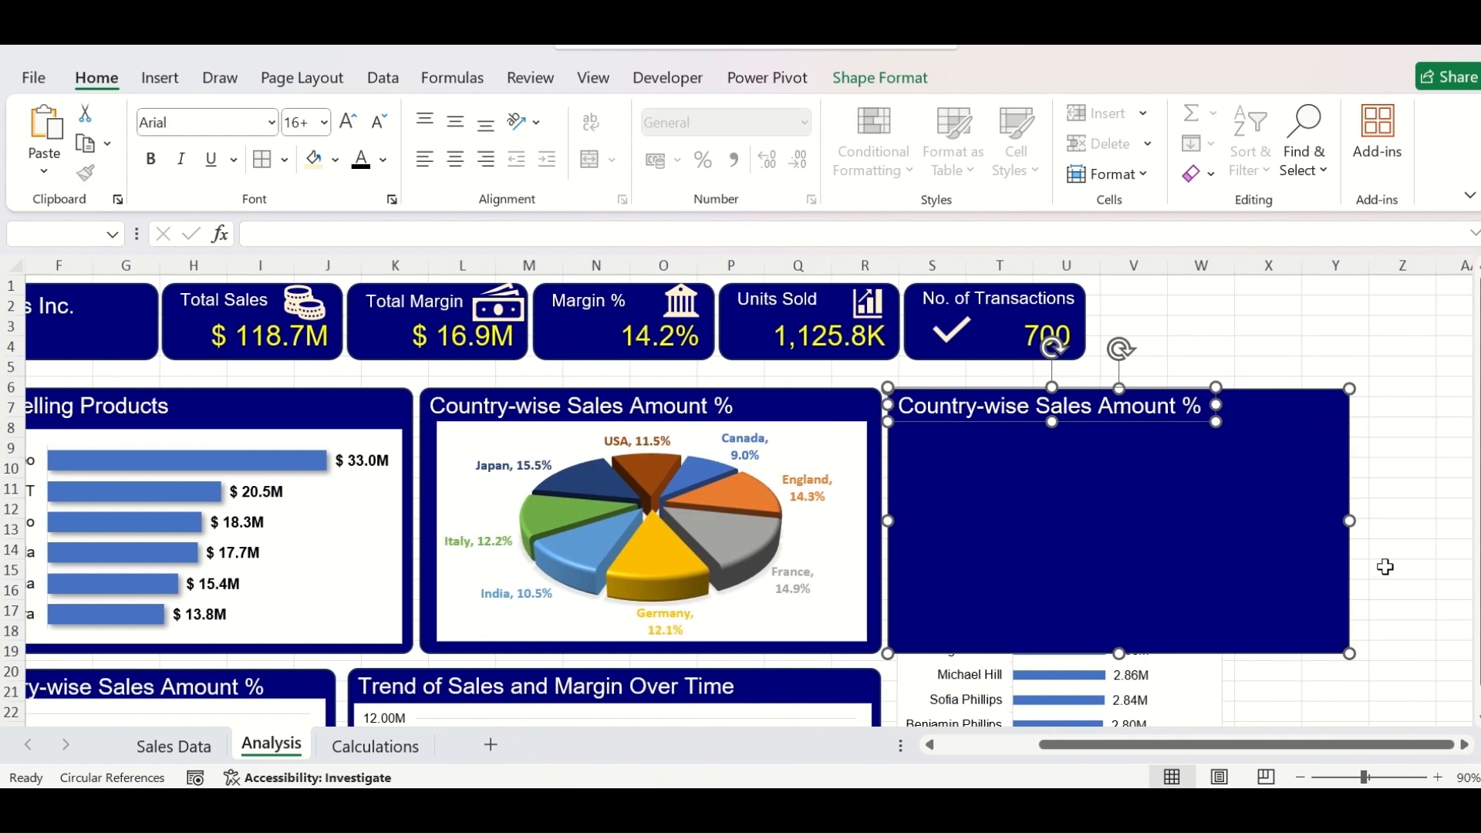
Step: Narrow the duplicated panel to about the customer chart's width and send it and its title behind the chart
left_click(1397, 518)
left_click(1340, 508)
left_click_drag(1349, 520, 1240, 532)
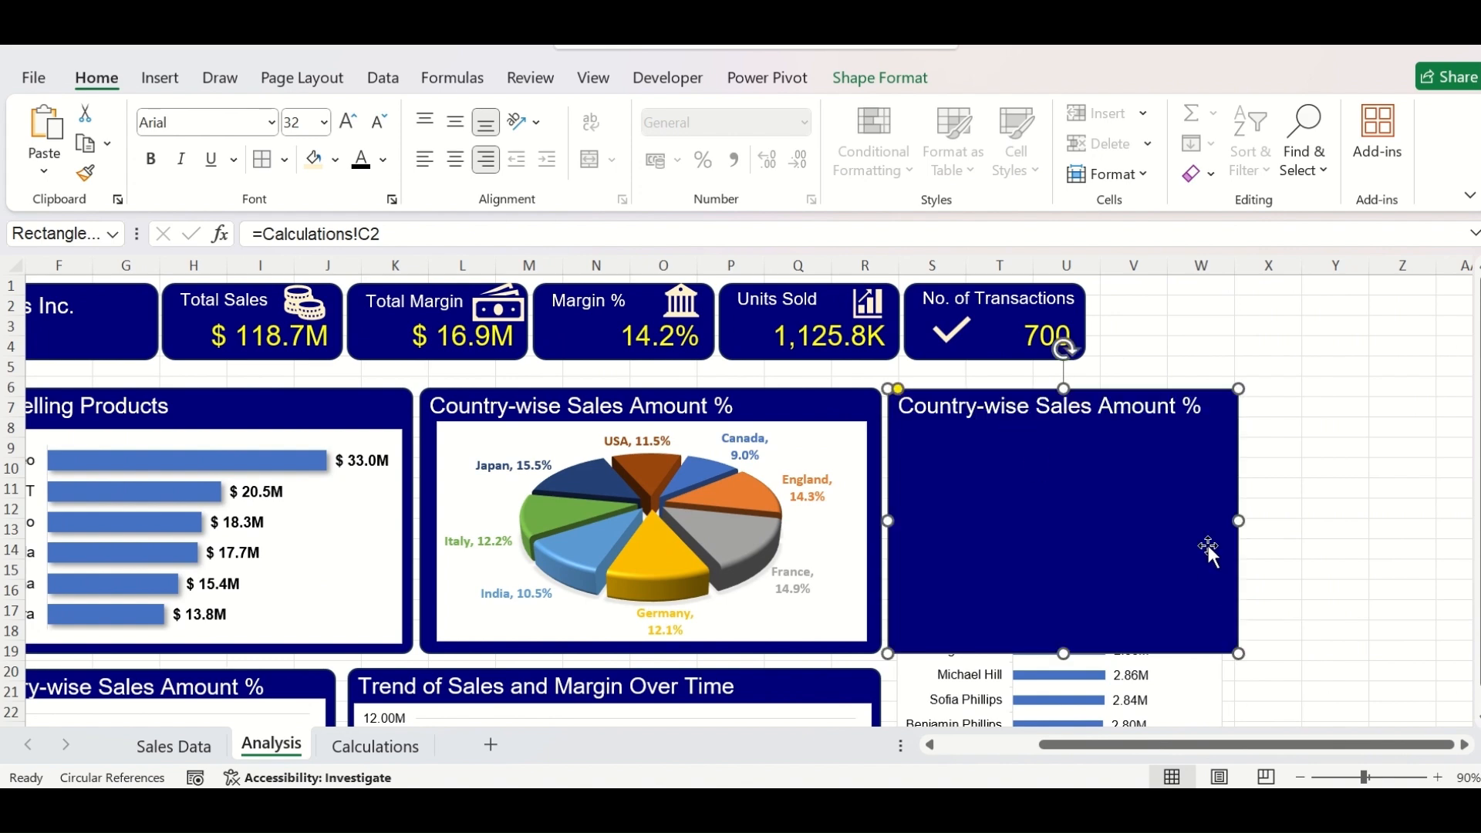
left_click(965, 395, "shift")
left_click(879, 78)
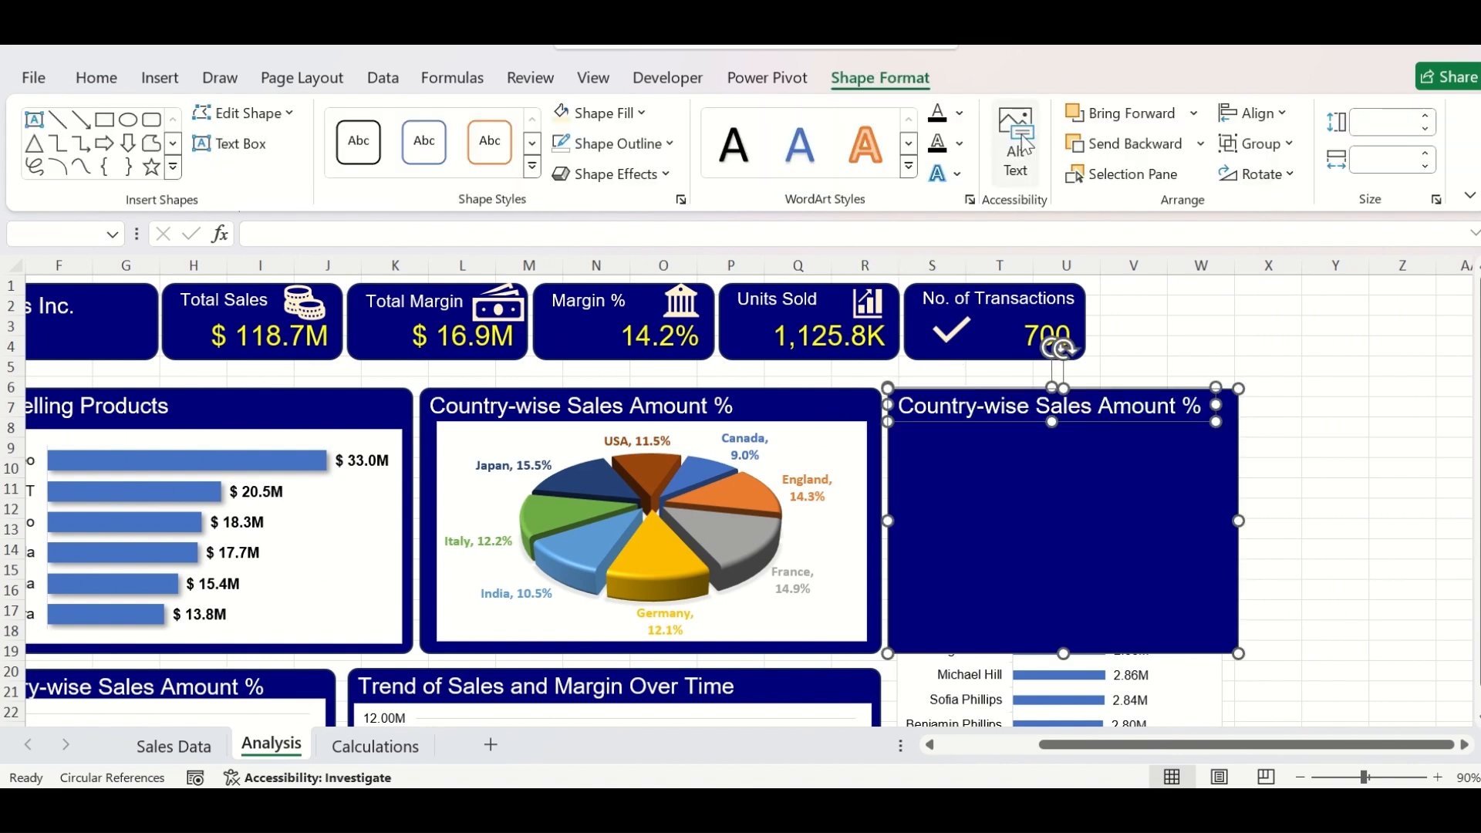
left_click(1130, 144)
left_click(1268, 407)
Step: Extend the customer panel downward to frame the whole bar chart, ending level with the trend panel's lower edge
left_click_drag(1479, 452, 1479, 482)
left_click(1231, 384)
left_click_drag(1064, 390, 1061, 660)
left_click(1184, 617)
left_click(1232, 538)
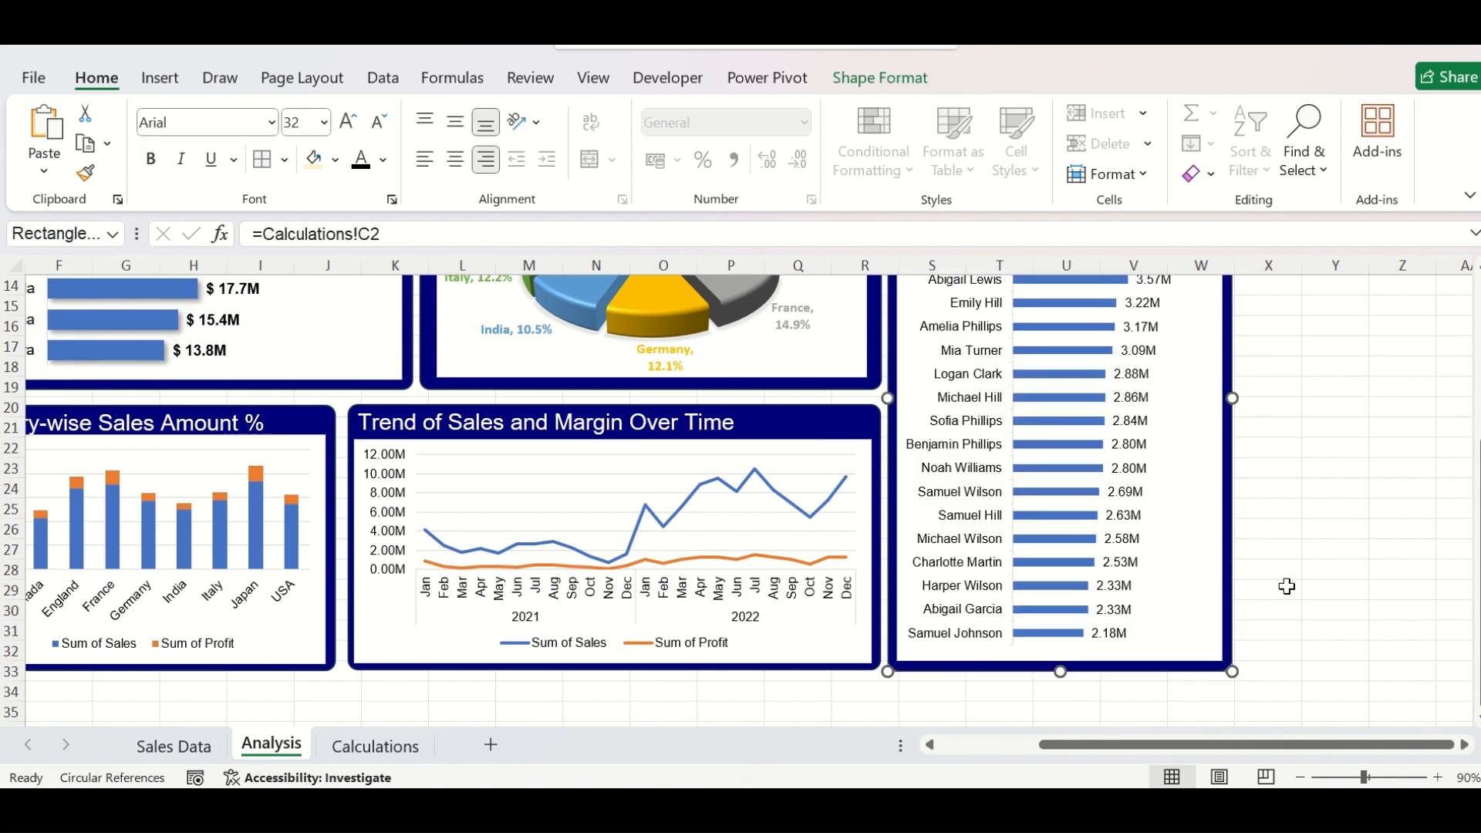
left_click(1342, 613)
scroll(1107, 339, "up", 4)
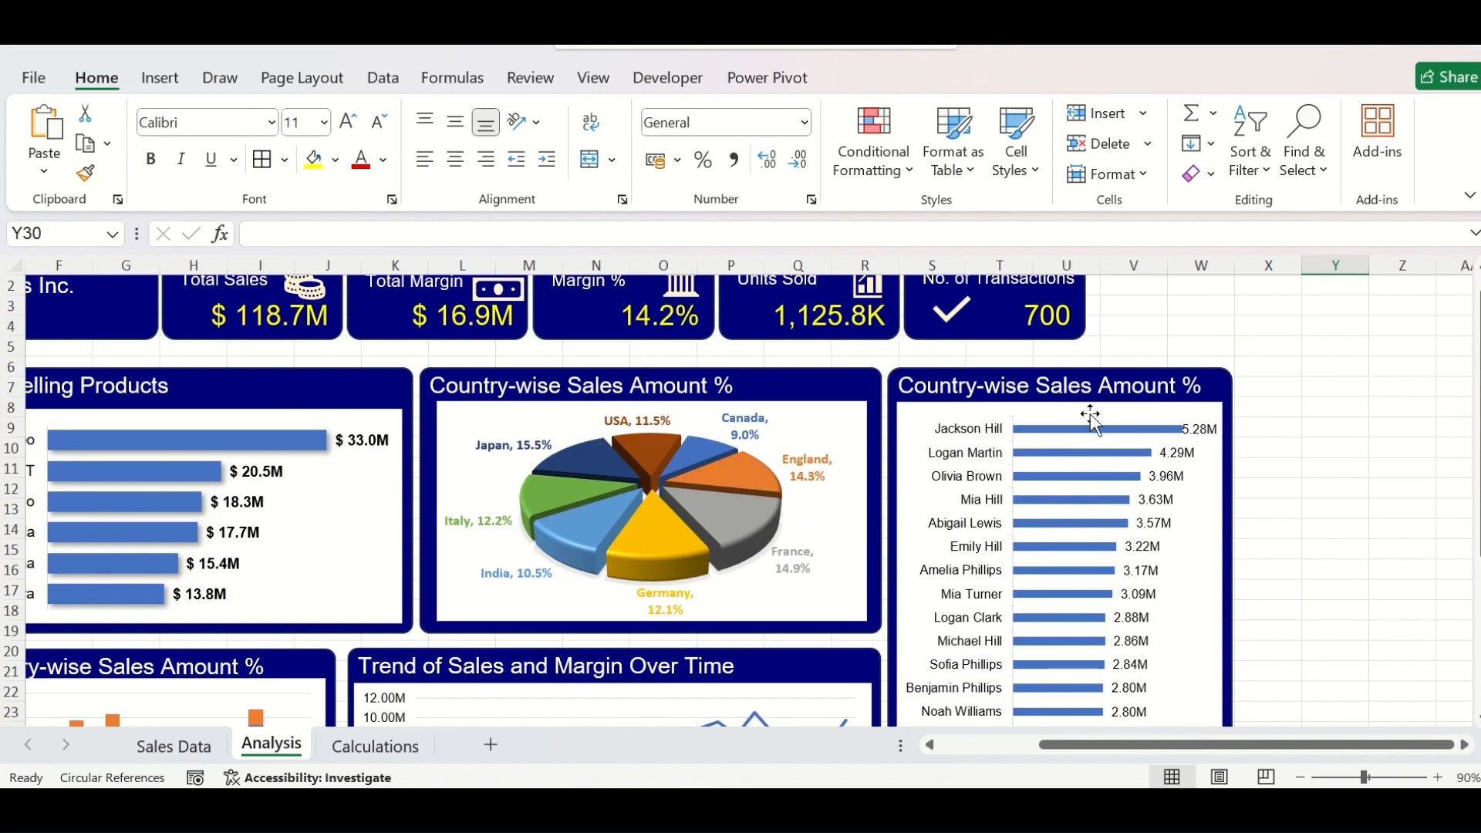
Step: Apply a shadow shape effect to the bars of the customer chart, matching the Top Selling Products bars
left_click(1148, 424)
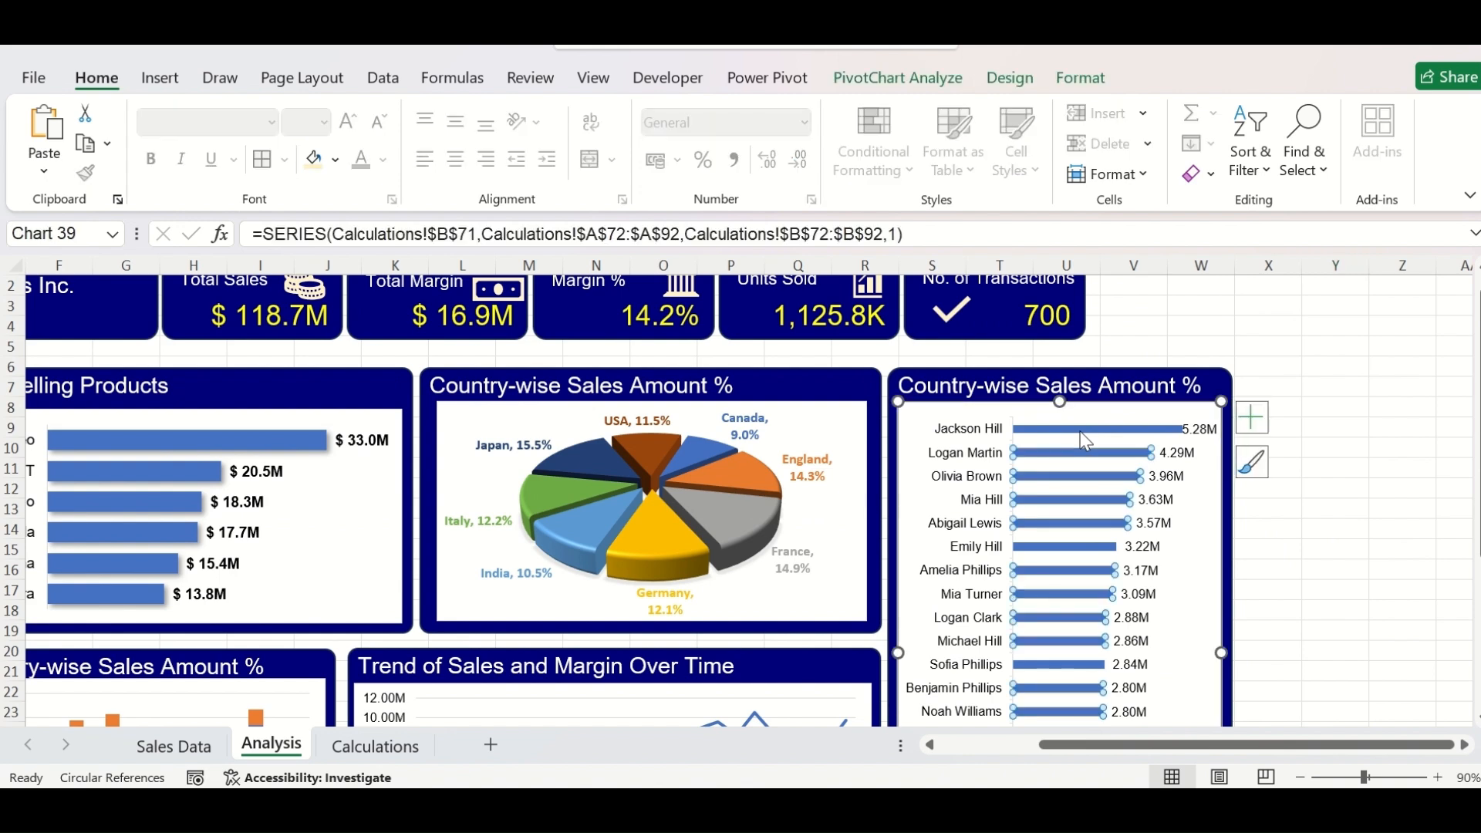
left_click(1086, 80)
left_click(662, 173)
left_click(1338, 544)
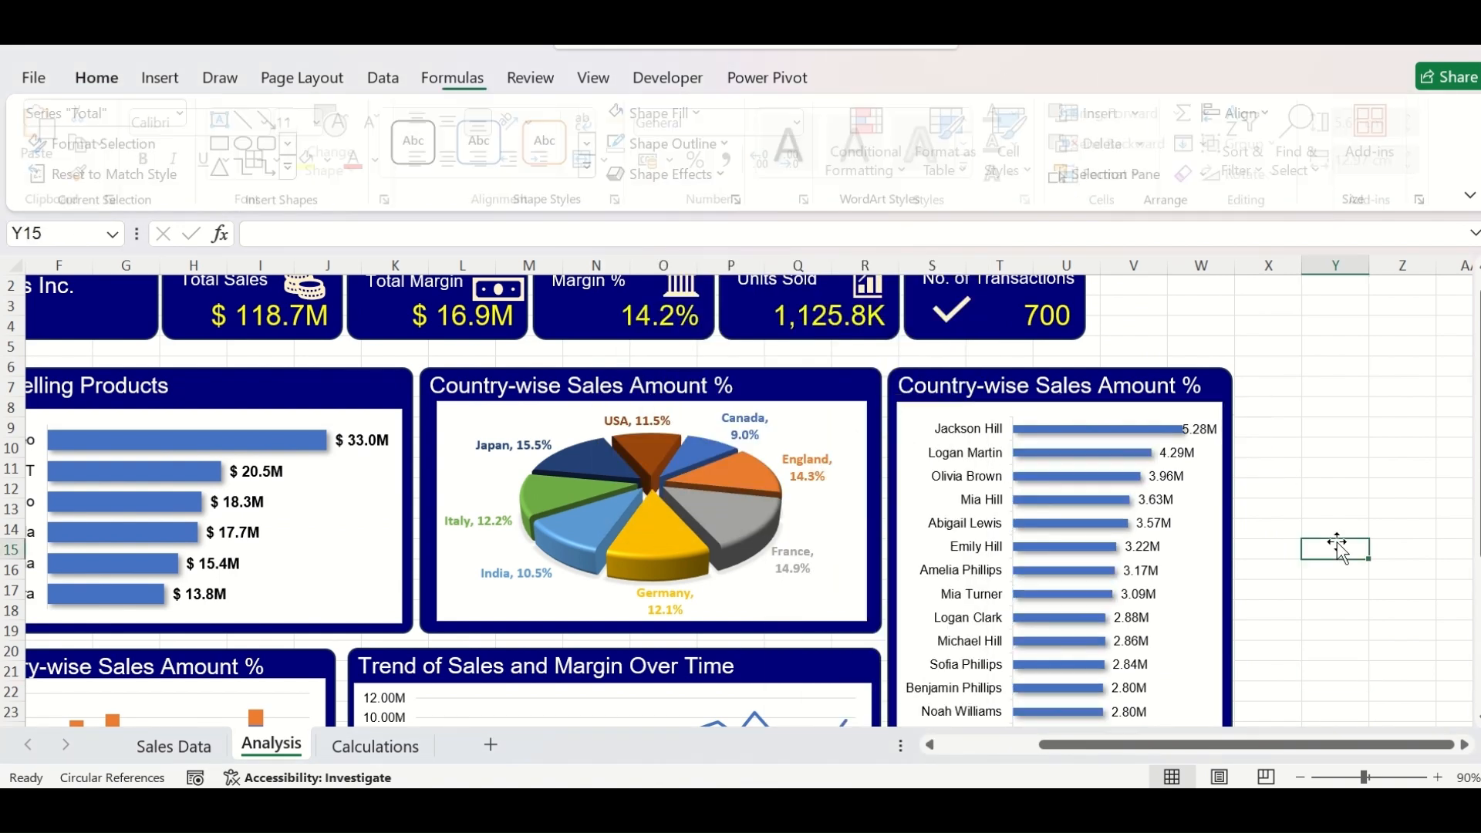
Step: Shift the five KPI cards with their labels, values and icons to the right until they align with the customer panel's outer edge
scroll(1339, 548, "down", 3, "ctrl")
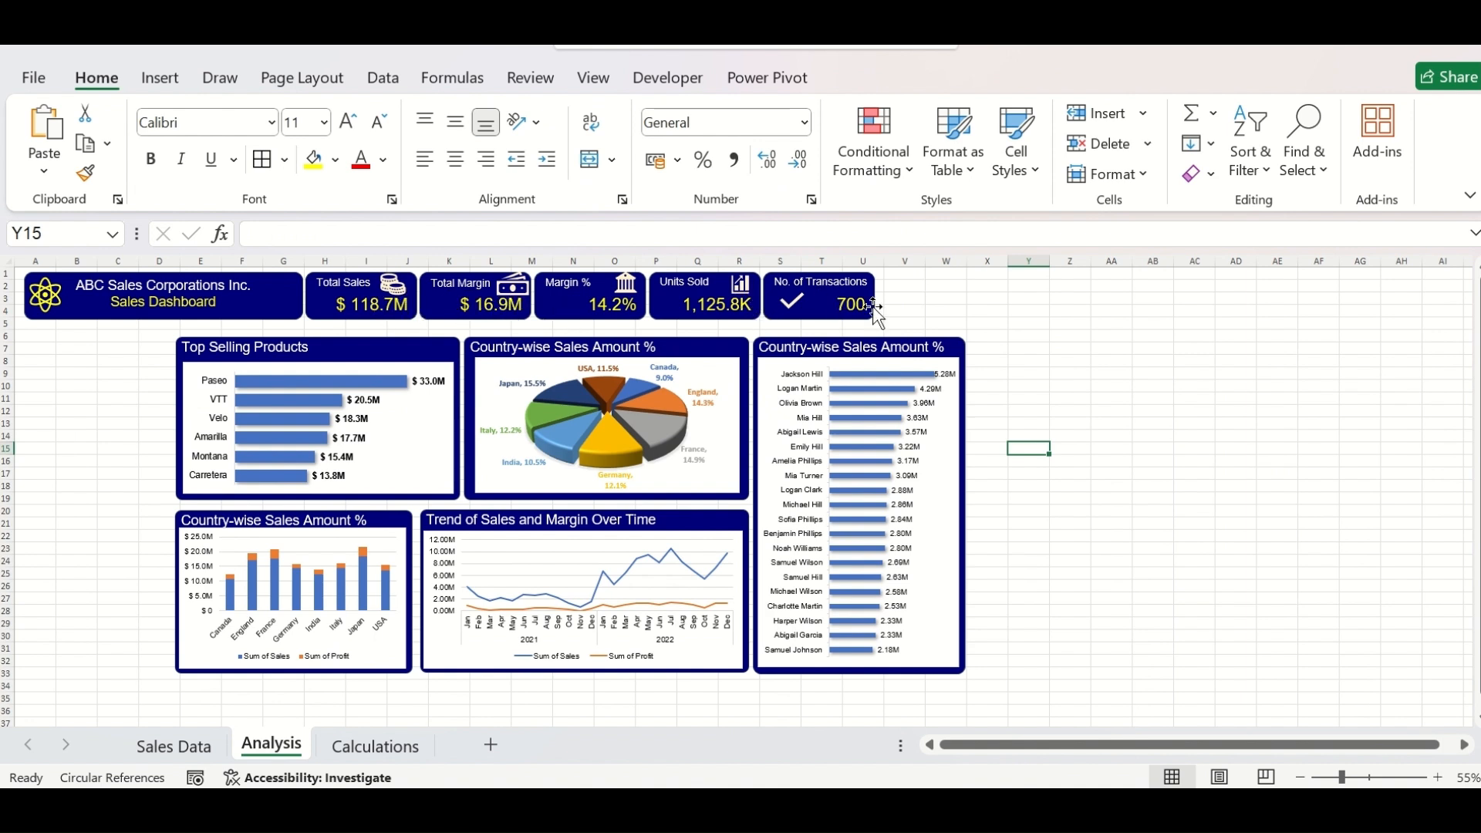
left_click(845, 303)
left_click(790, 303)
left_click(841, 283, "ctrl")
left_click(831, 303, "ctrl")
left_click(696, 298, "ctrl")
left_click(739, 286, "ctrl")
left_click(687, 281, "ctrl")
left_click(563, 280, "ctrl")
left_click(601, 296, "ctrl")
left_click(638, 287, "ctrl")
left_click(594, 291, "ctrl")
left_click(627, 283, "ctrl")
left_click(566, 298, "ctrl")
left_click(567, 282, "ctrl")
left_click(487, 285, "ctrl")
left_click(514, 290, "ctrl")
left_click(483, 307, "ctrl")
left_click(347, 309, "ctrl")
left_click(361, 284, "ctrl")
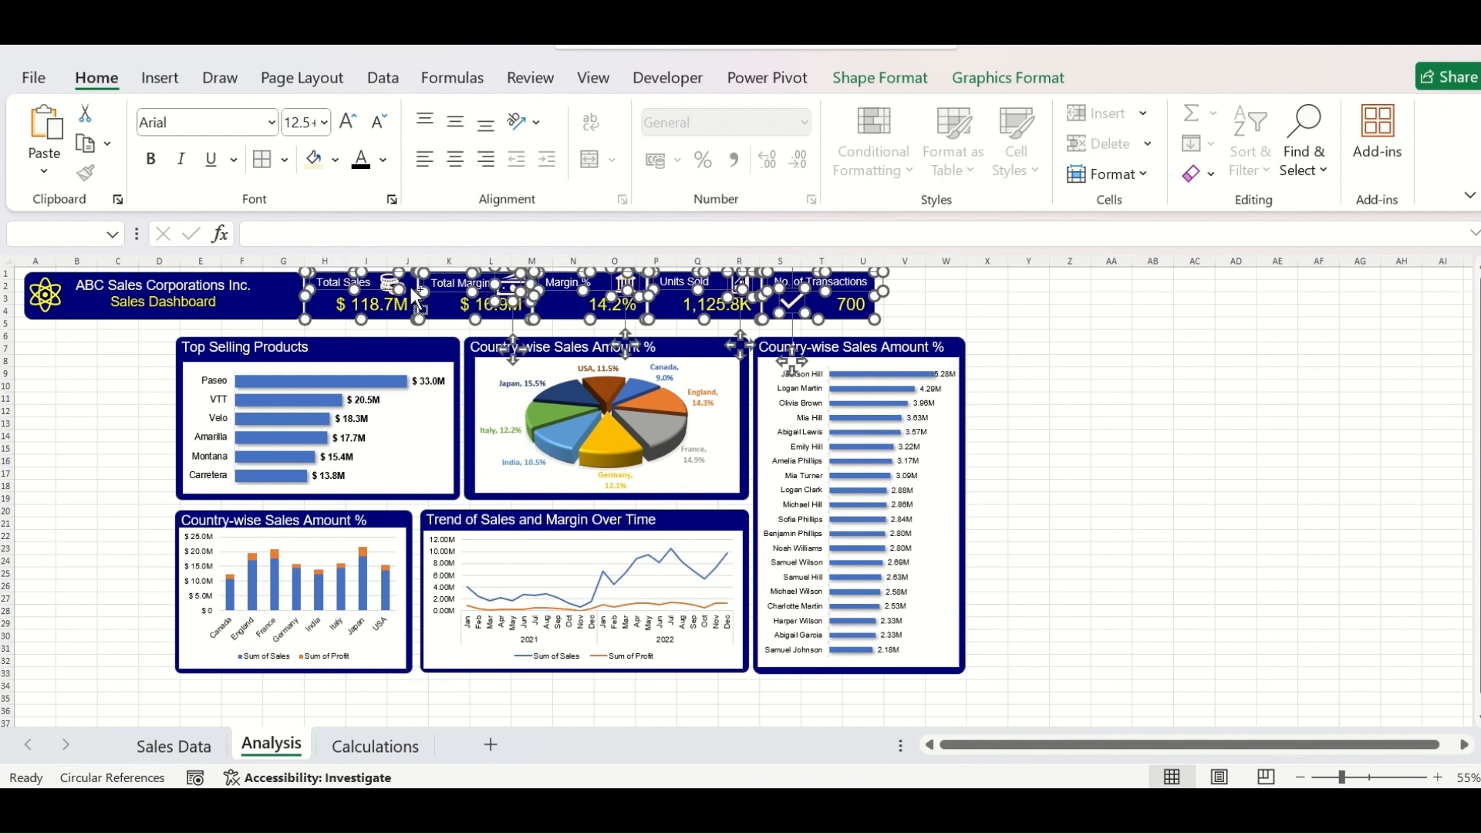
left_click(392, 284, "ctrl")
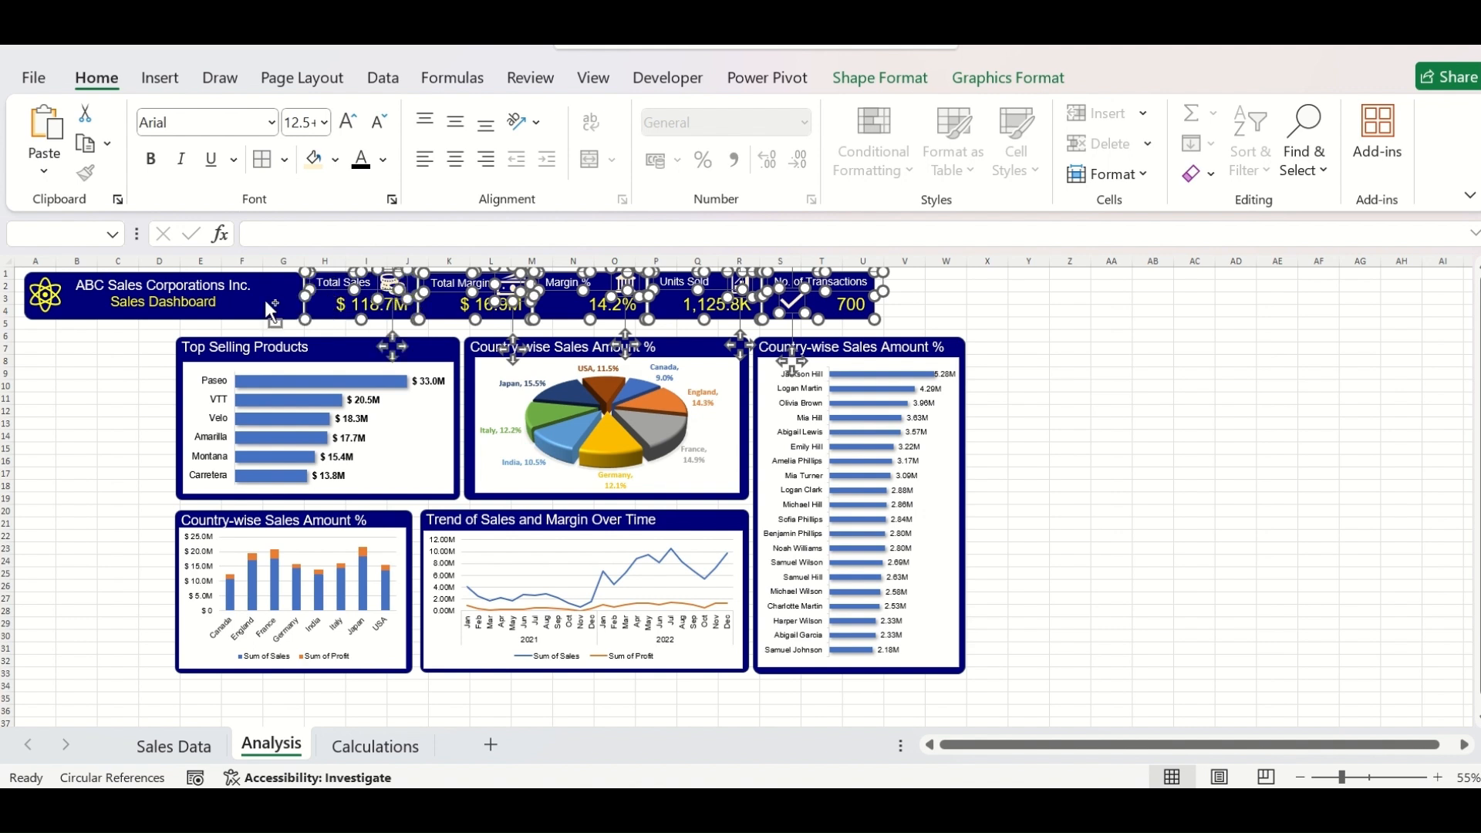
key("Right")
key("Right")
key("Right")
key("Right")
key("Right")
key("Right")
key("Right")
key("Right")
key("Right")
key("Right")
key("Right")
key("Right")
key("Right")
key("Right")
key("Left")
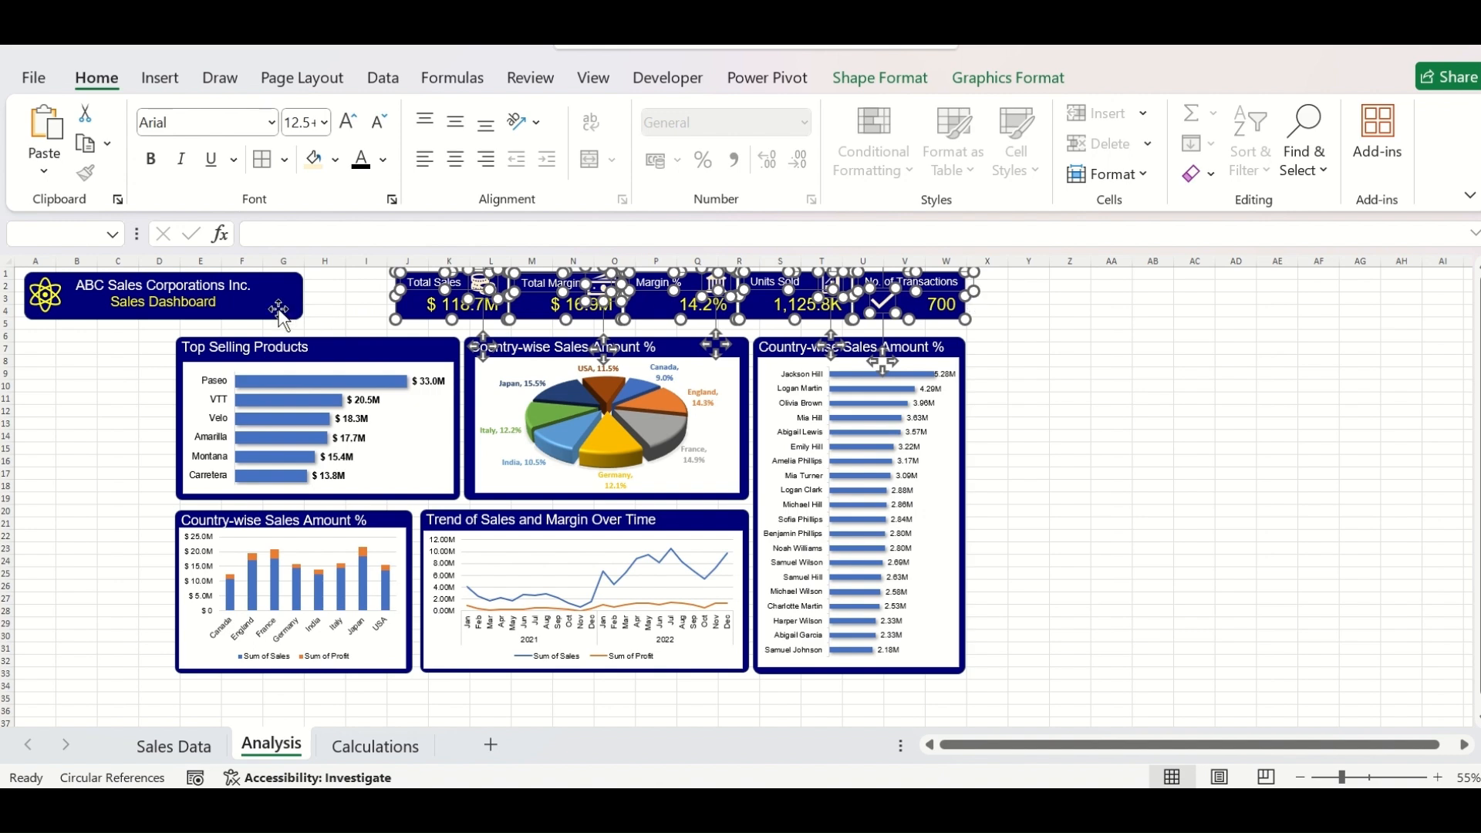
Step: Widen the ABC Sales Corporations Inc. title banner until it reaches the Total Sales card
left_click(287, 317)
left_click_drag(303, 295, 391, 295)
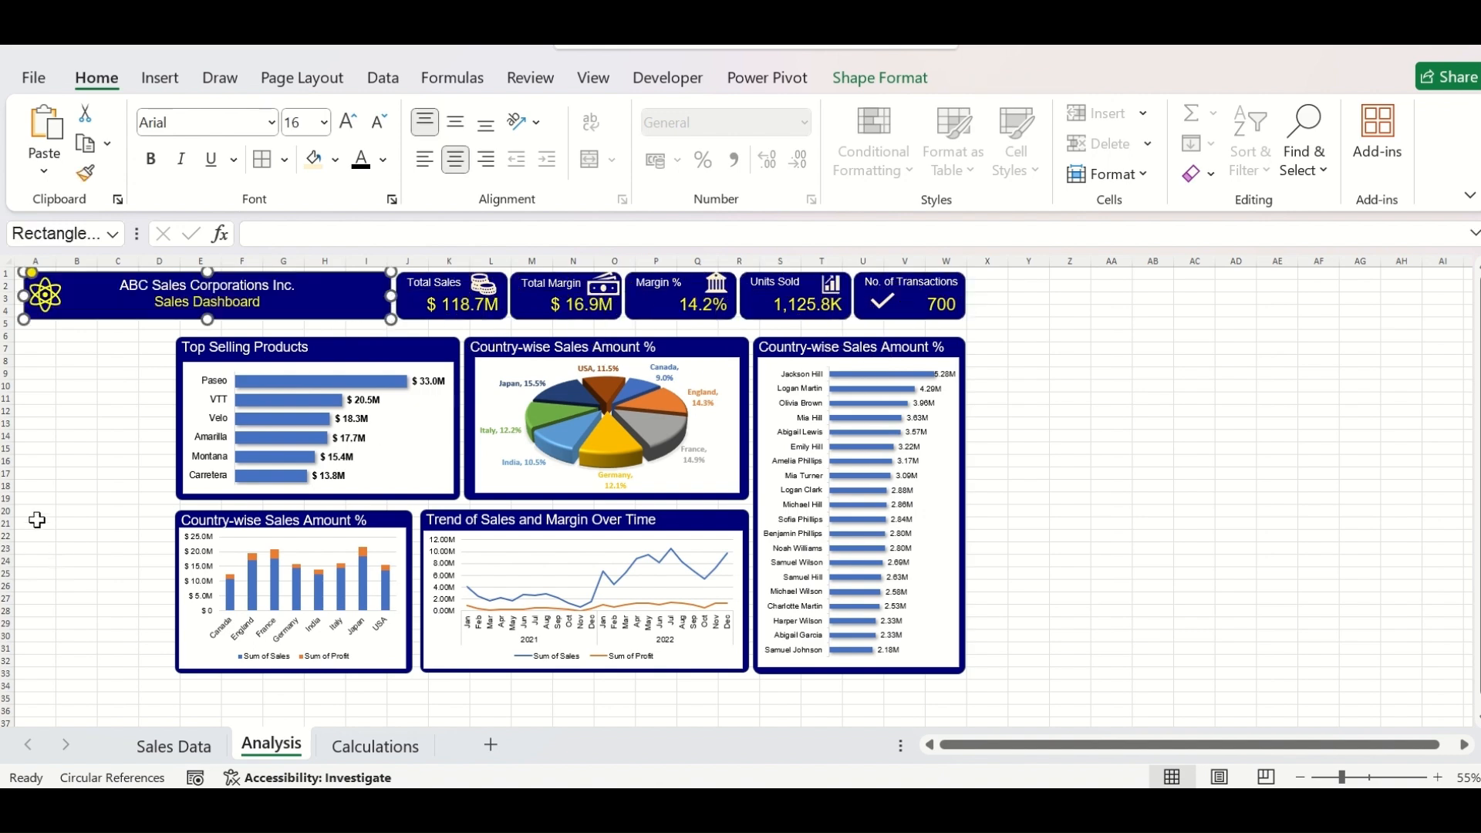
left_click(1106, 514)
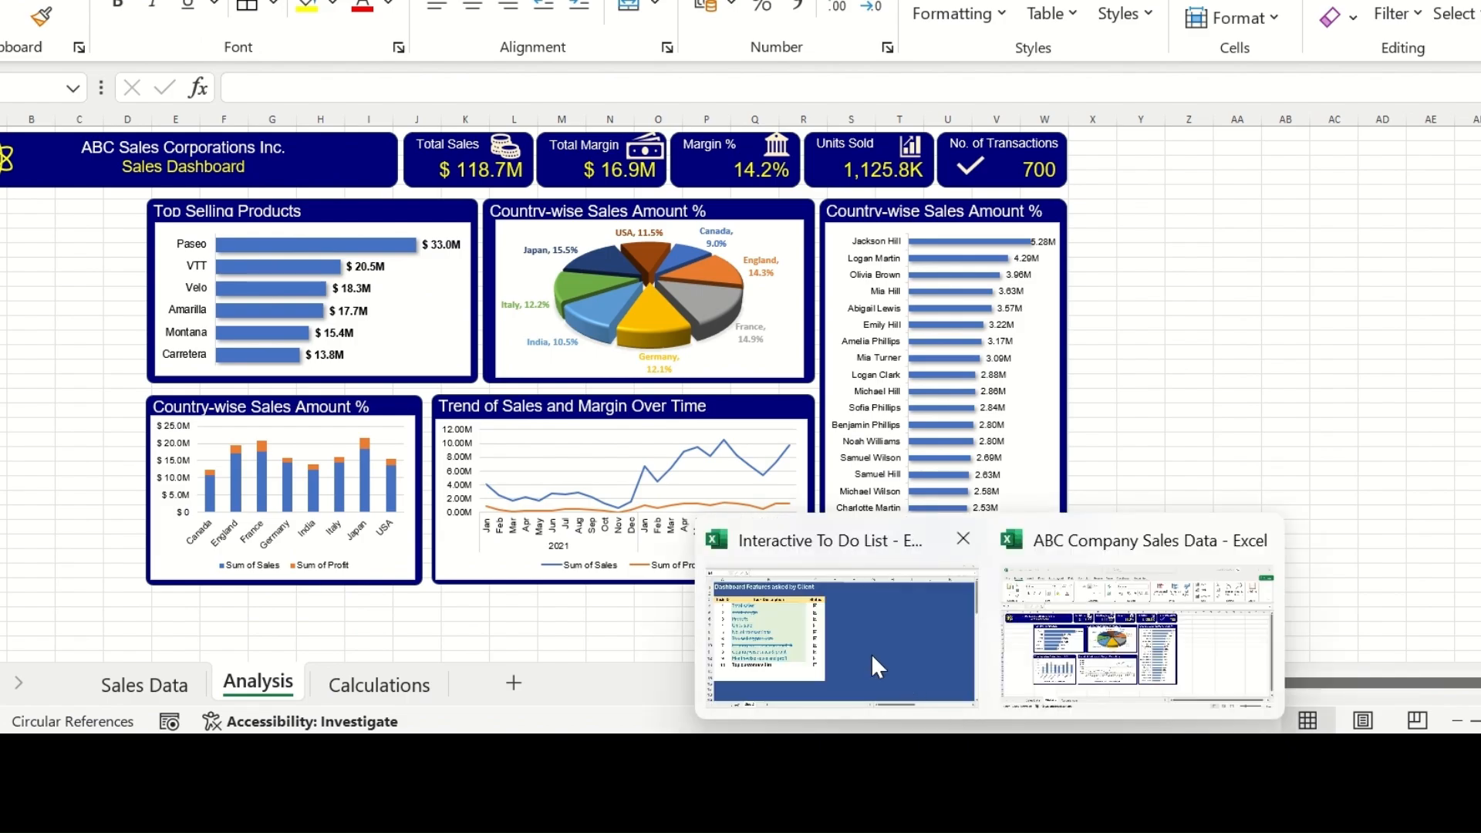
Step: Consult the client's requested dashboard features in the Interactive To Do List workbook and return to the Analysis sheet
left_click(871, 659)
left_click(640, 460)
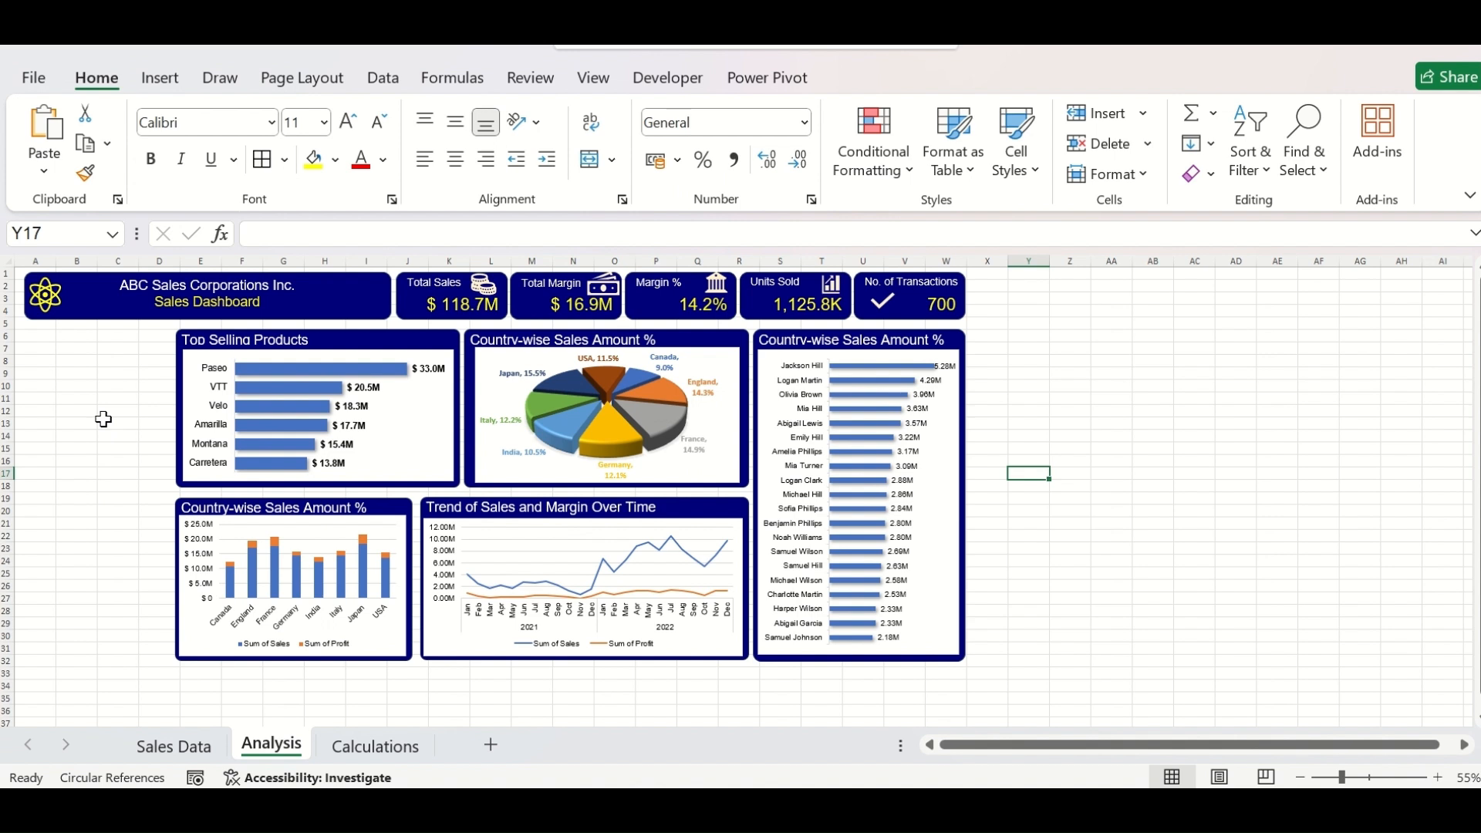
left_click(184, 436)
left_click(143, 389)
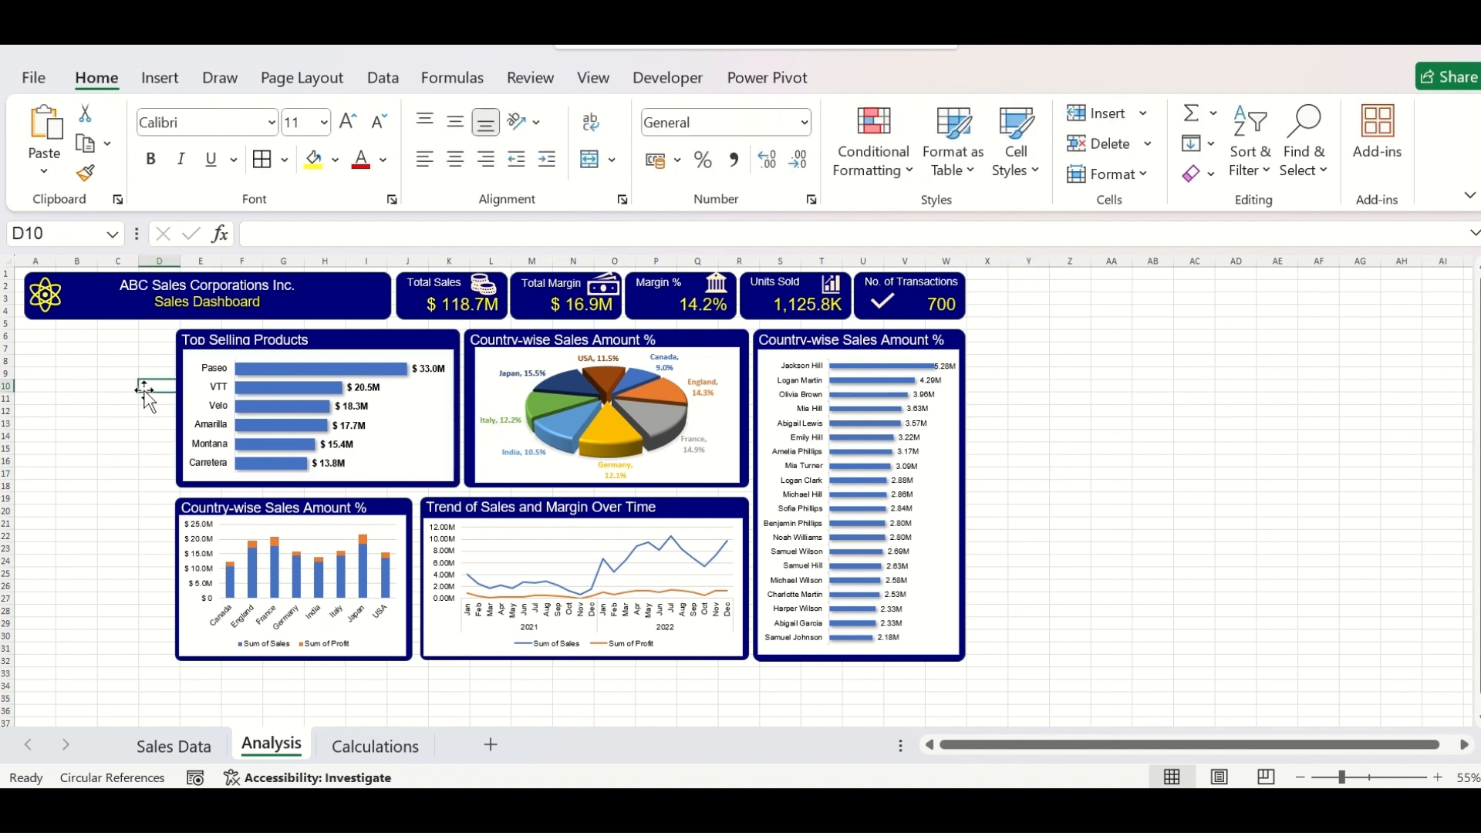
Step: Insert Year, Month and Country slicers for the Top Selling Products chart
left_click(195, 384)
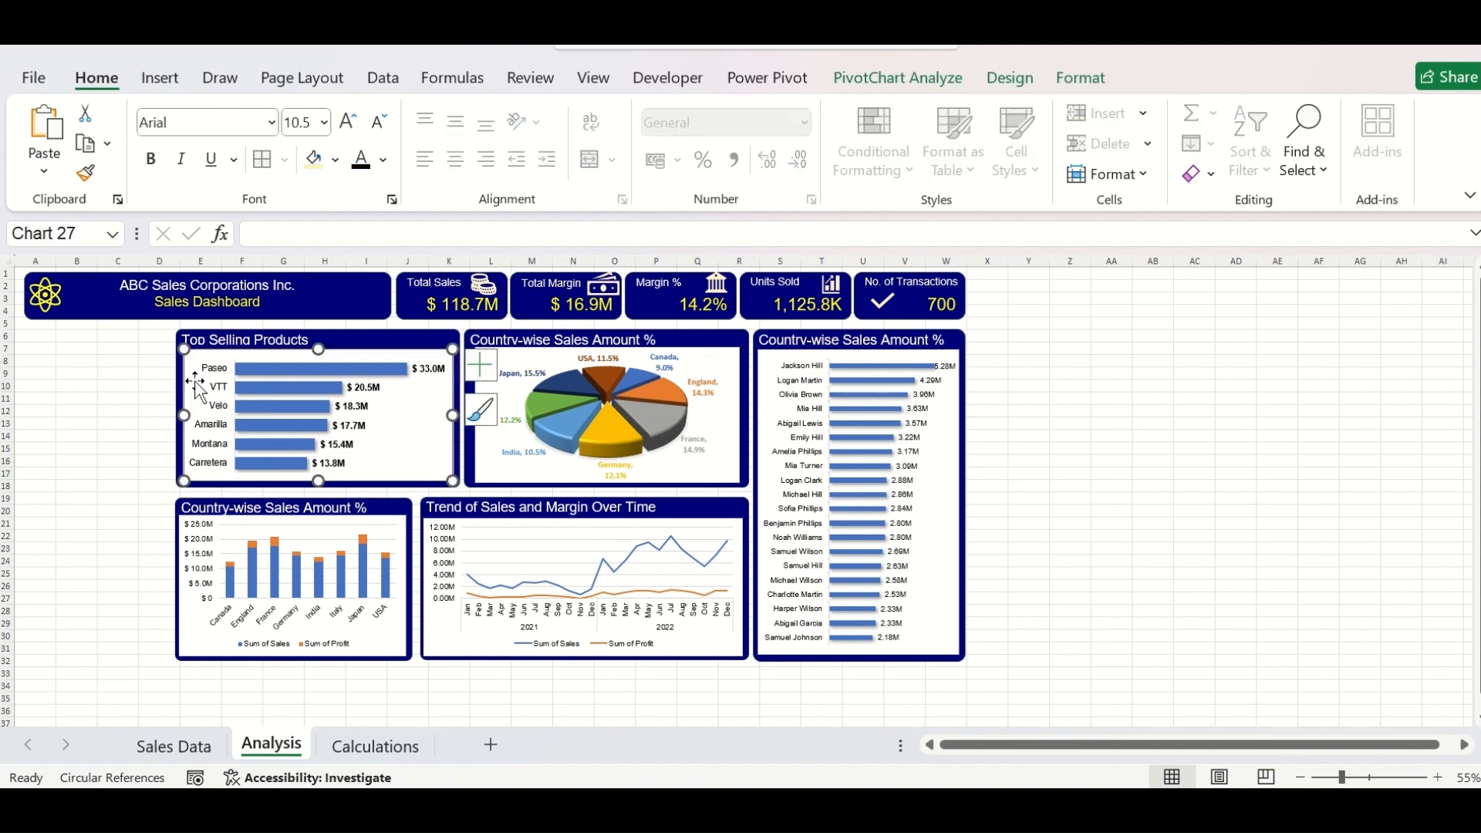
left_click(174, 71)
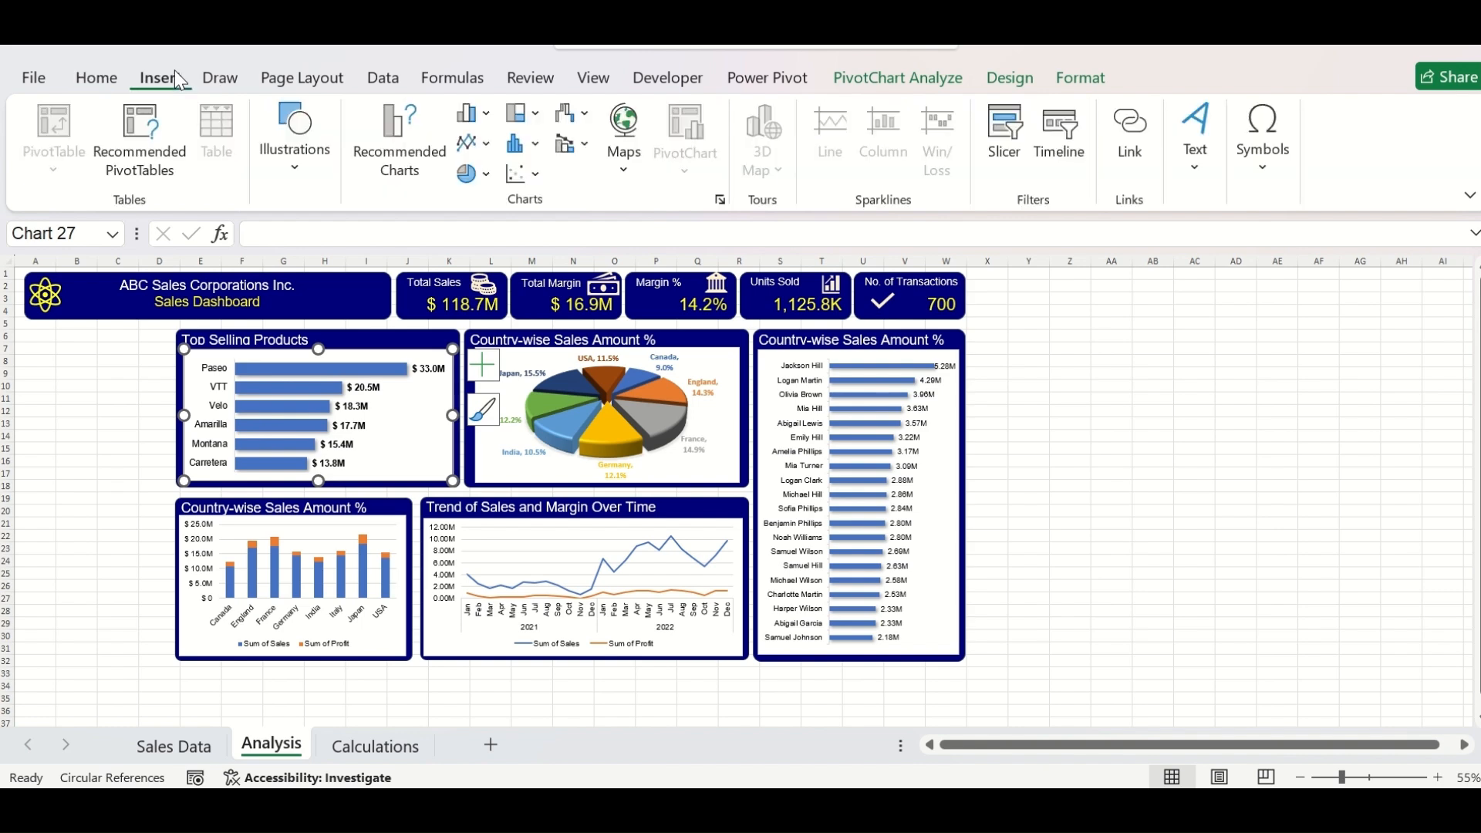
left_click(1006, 146)
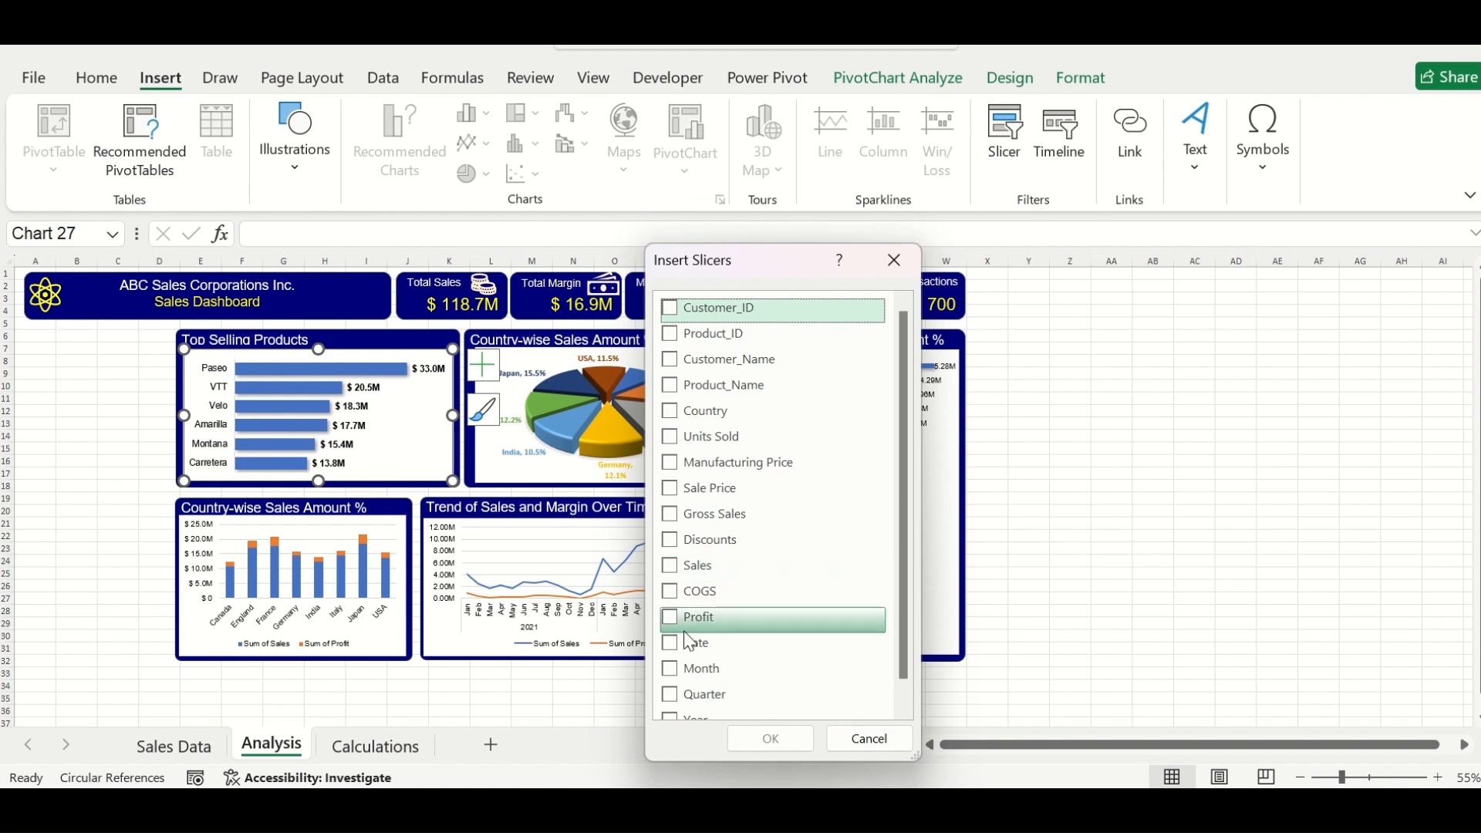
scroll(678, 694, "down", 1)
left_click(672, 699)
left_click(670, 648)
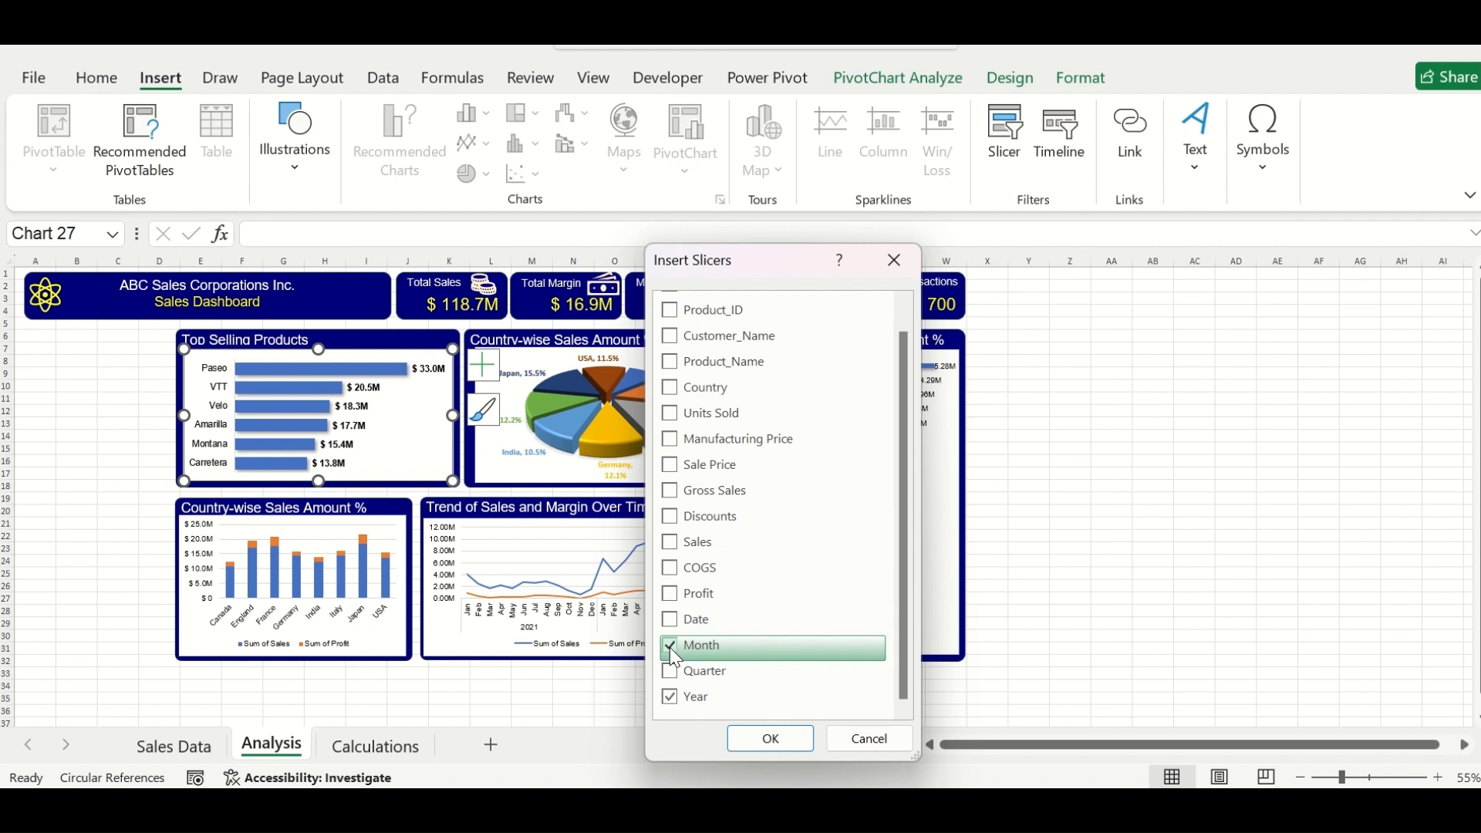
scroll(729, 552, "up", 1)
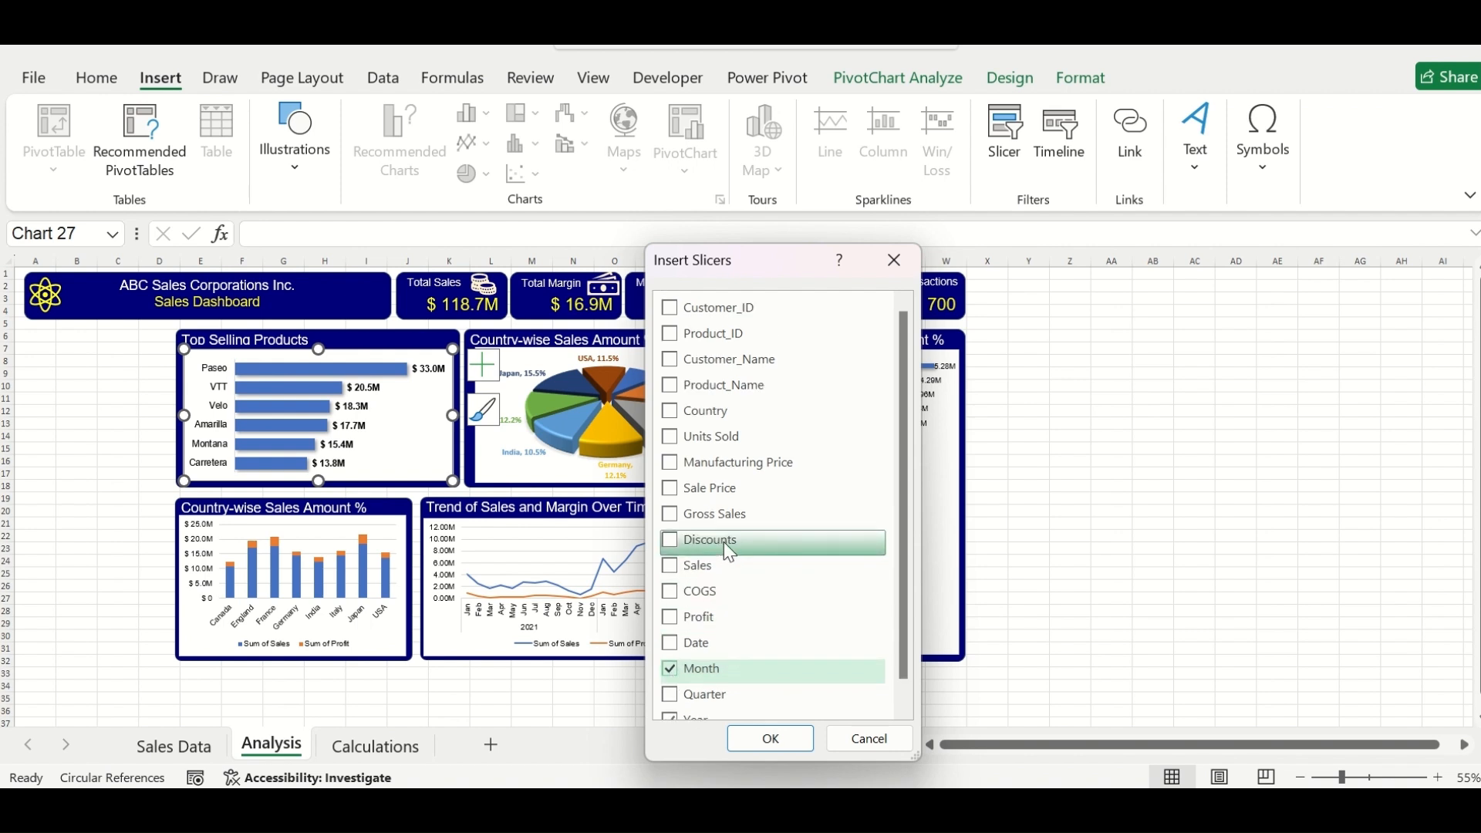
left_click(670, 413)
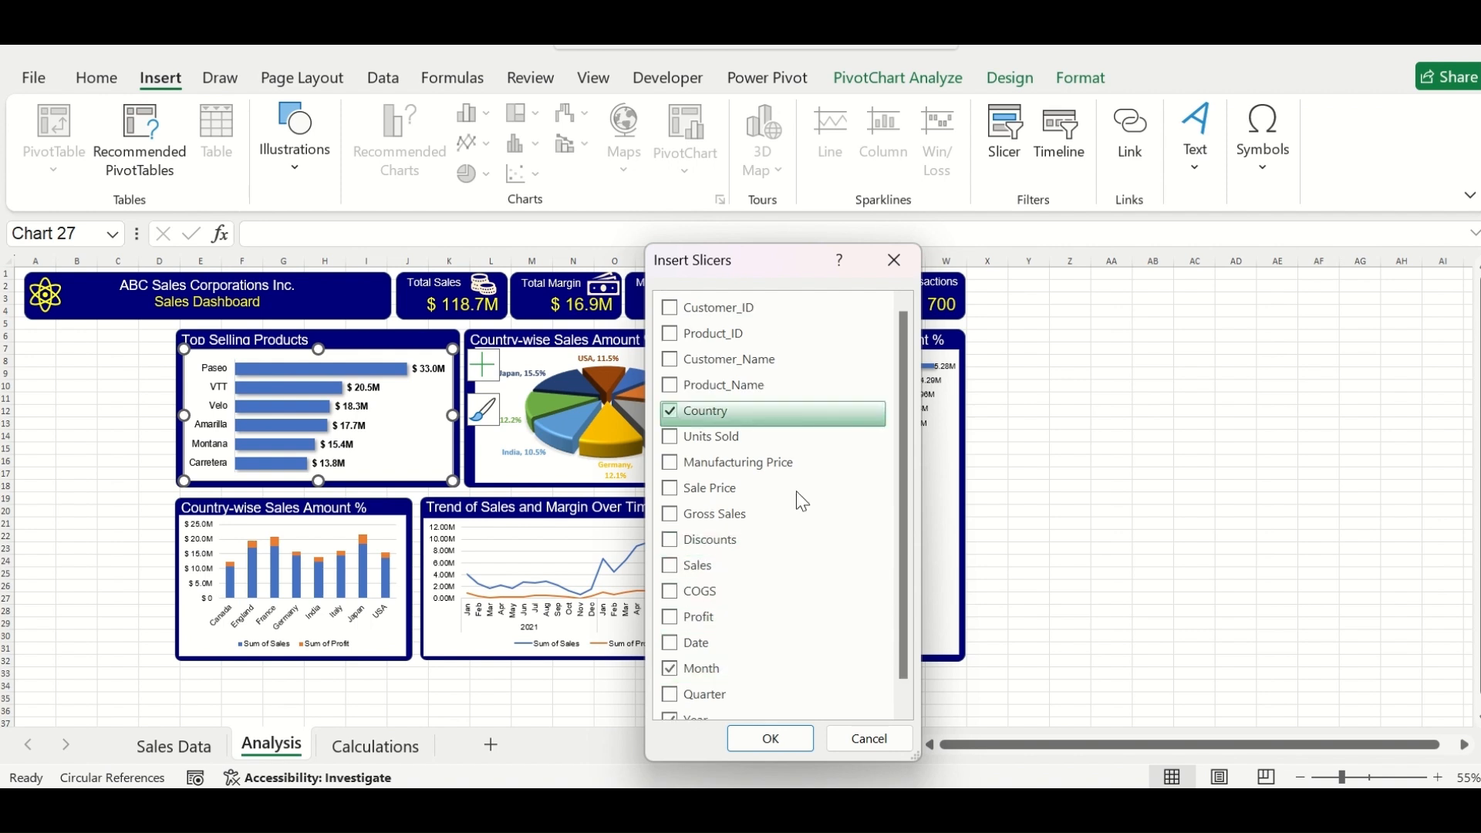
left_click(771, 741)
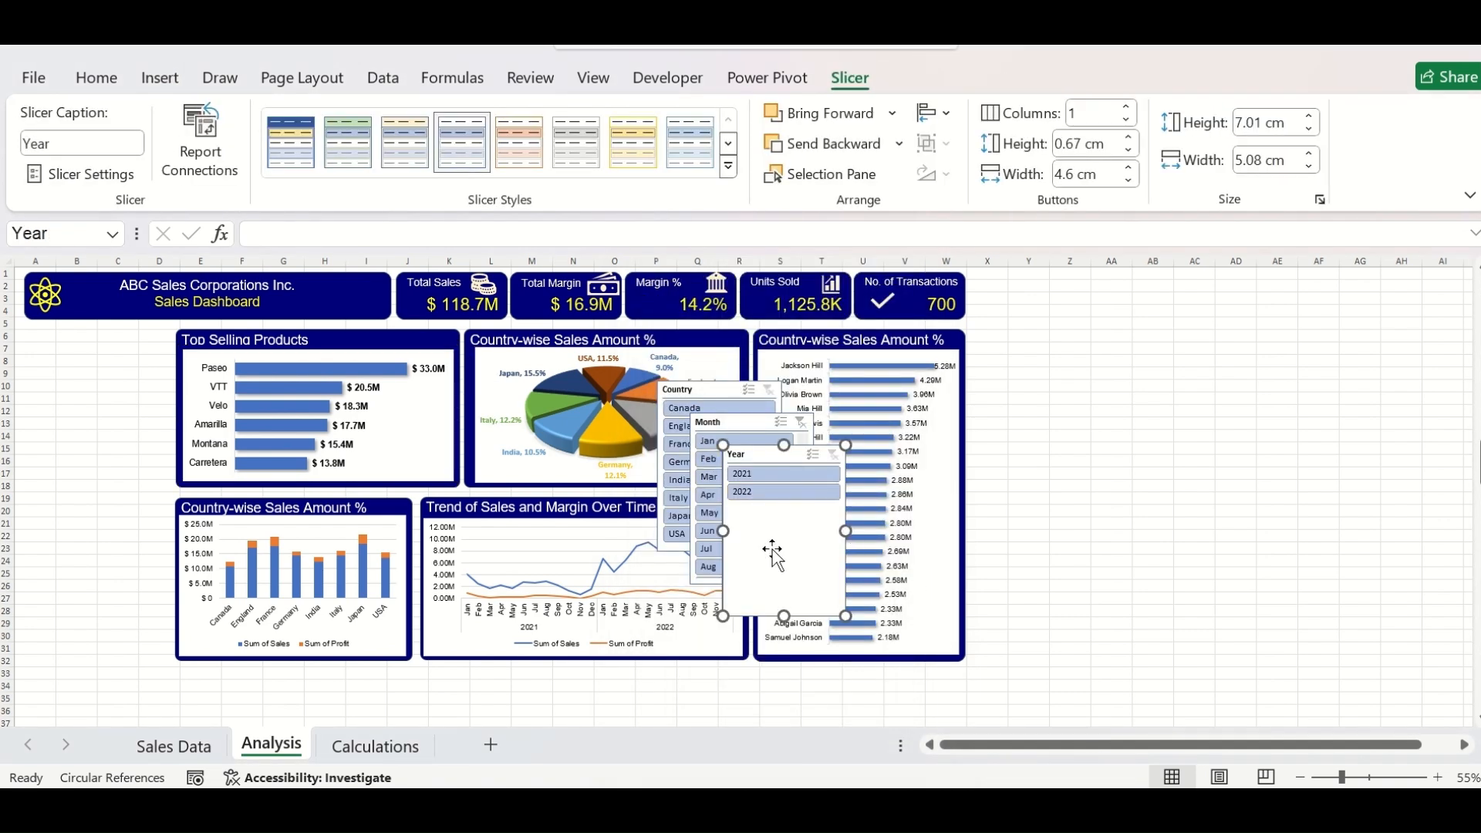
Step: Duplicate the tall customer panel, place it in the empty area before the Top Selling Products panel, and narrow it to fit columns A to D
left_click(959, 340)
key("ctrl+d")
left_click_drag(887, 498, 142, 496)
left_click_drag(234, 494, 171, 492)
Step: Move the Year slicer onto the new empty panel and send the panel behind it
left_click_drag(775, 552, 100, 432)
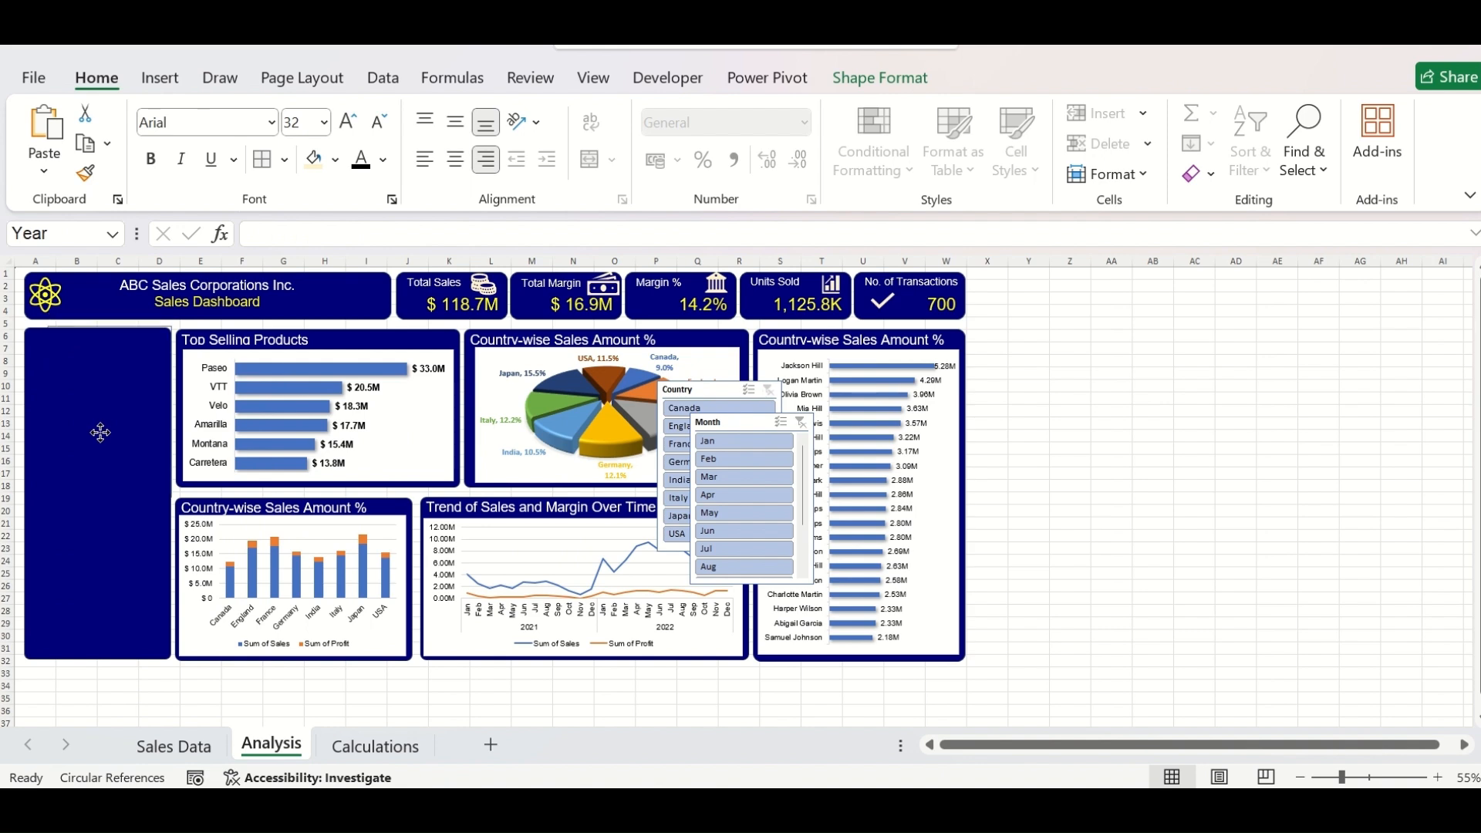
left_click(850, 77)
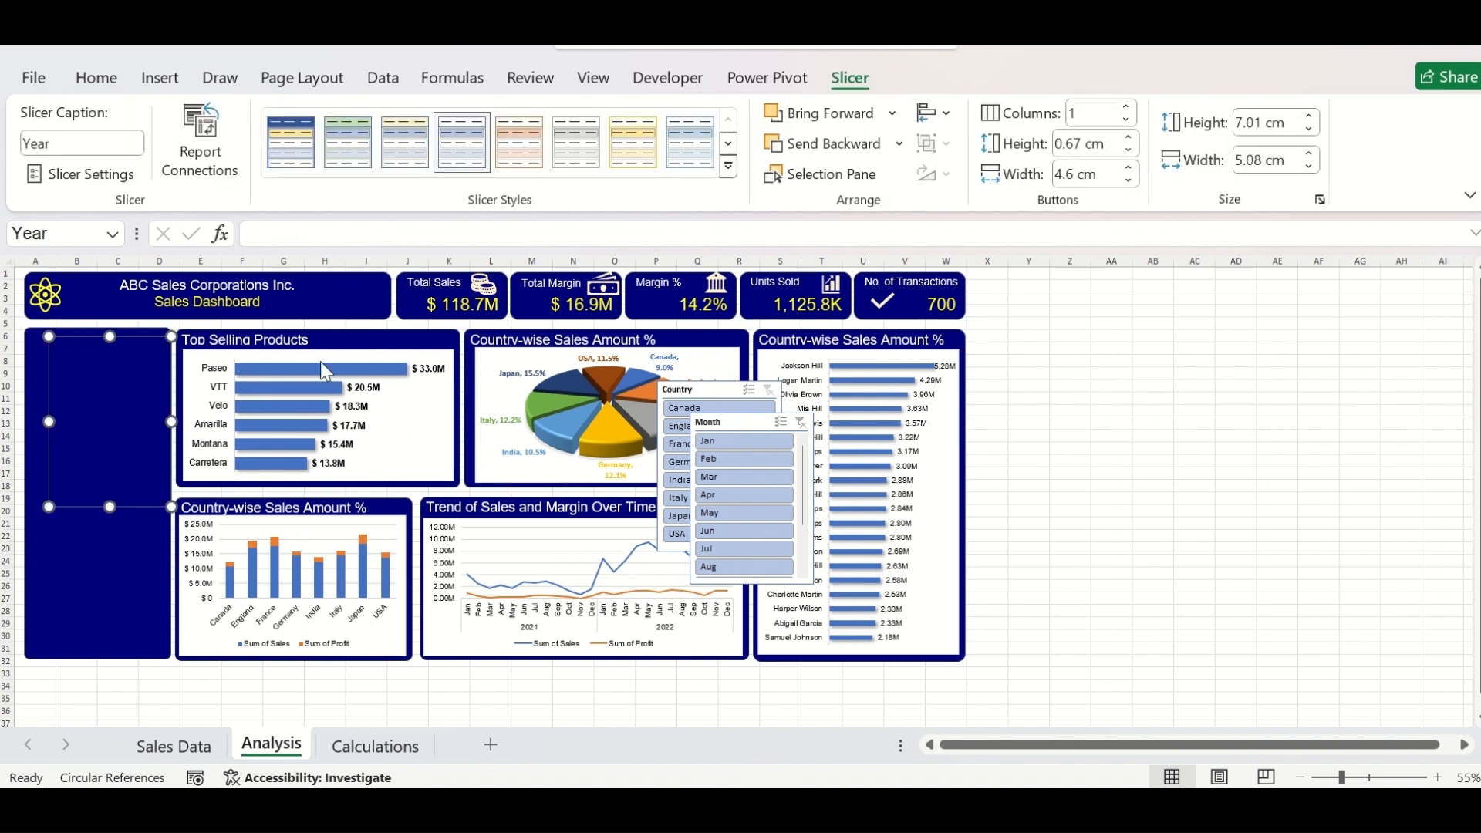
left_click(96, 579)
left_click(880, 77)
left_click(1165, 147)
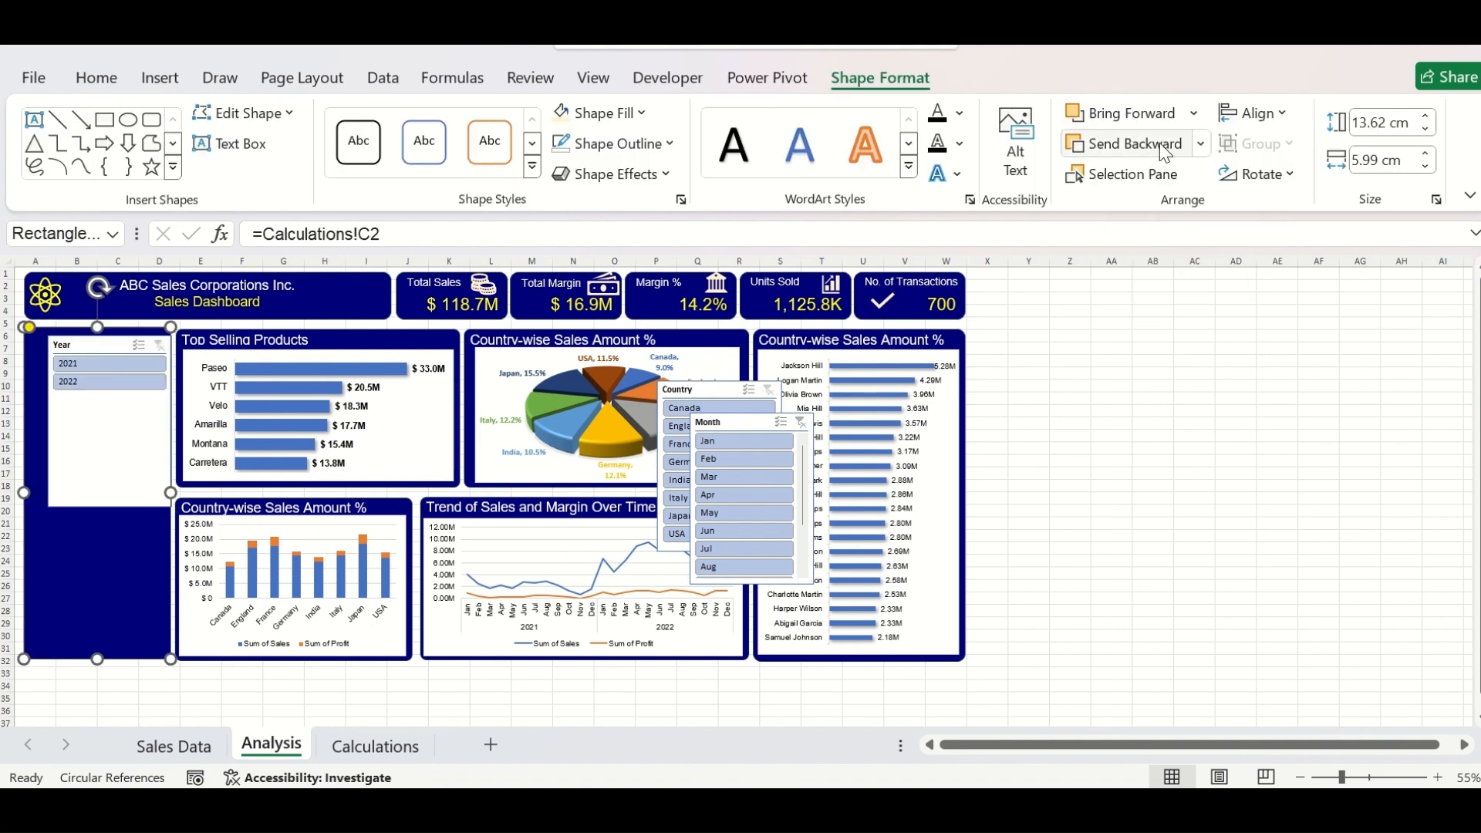
Step: Shorten and widen the Year slicer, and move the Month and Country slicers below it on the panel
left_click_drag(714, 391, 97, 588)
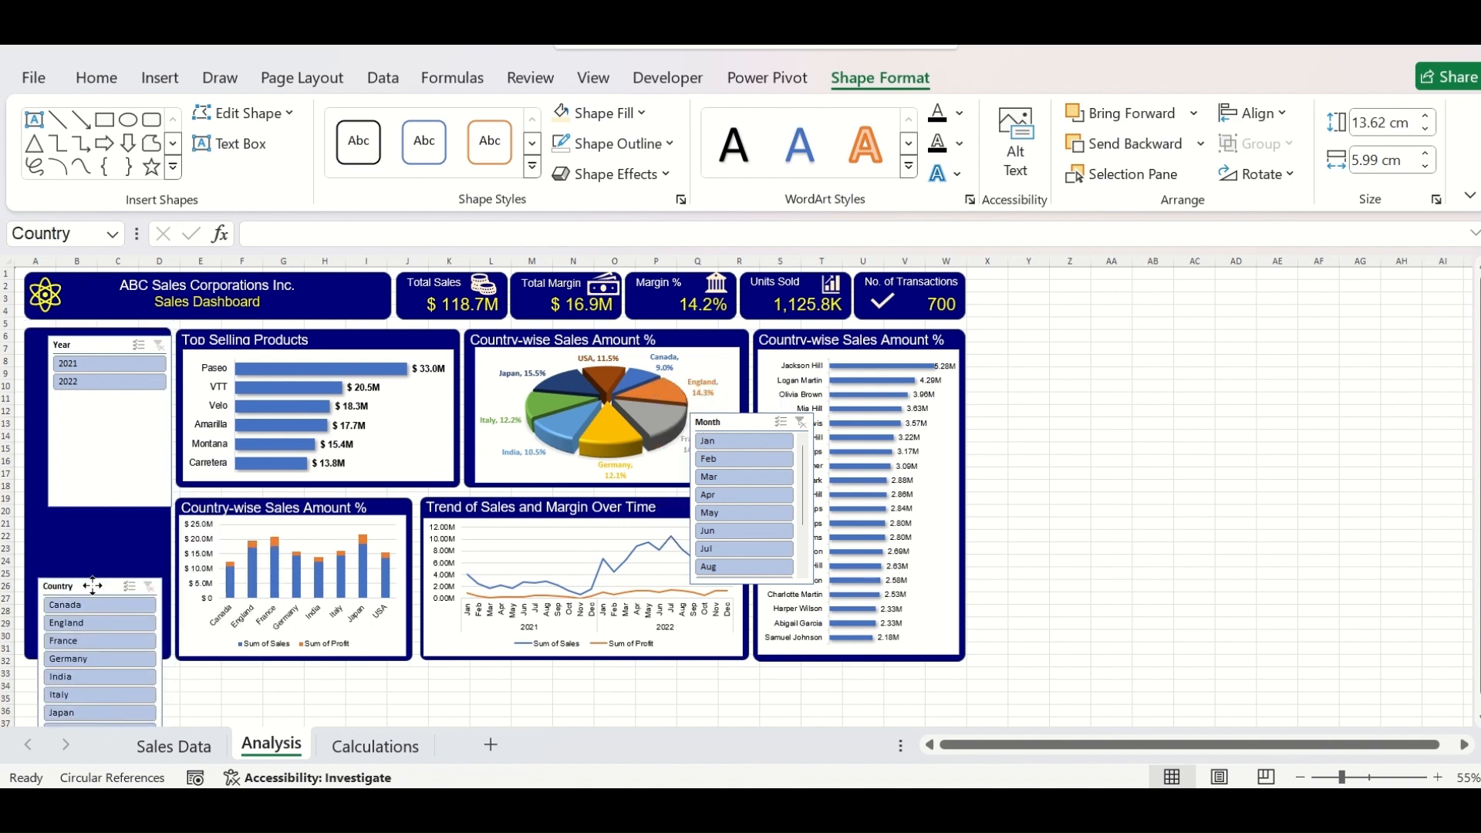
left_click(112, 476)
left_click_drag(116, 472, 114, 420)
left_click_drag(49, 379, 31, 378)
left_click_drag(725, 424, 164, 379)
left_click(155, 403)
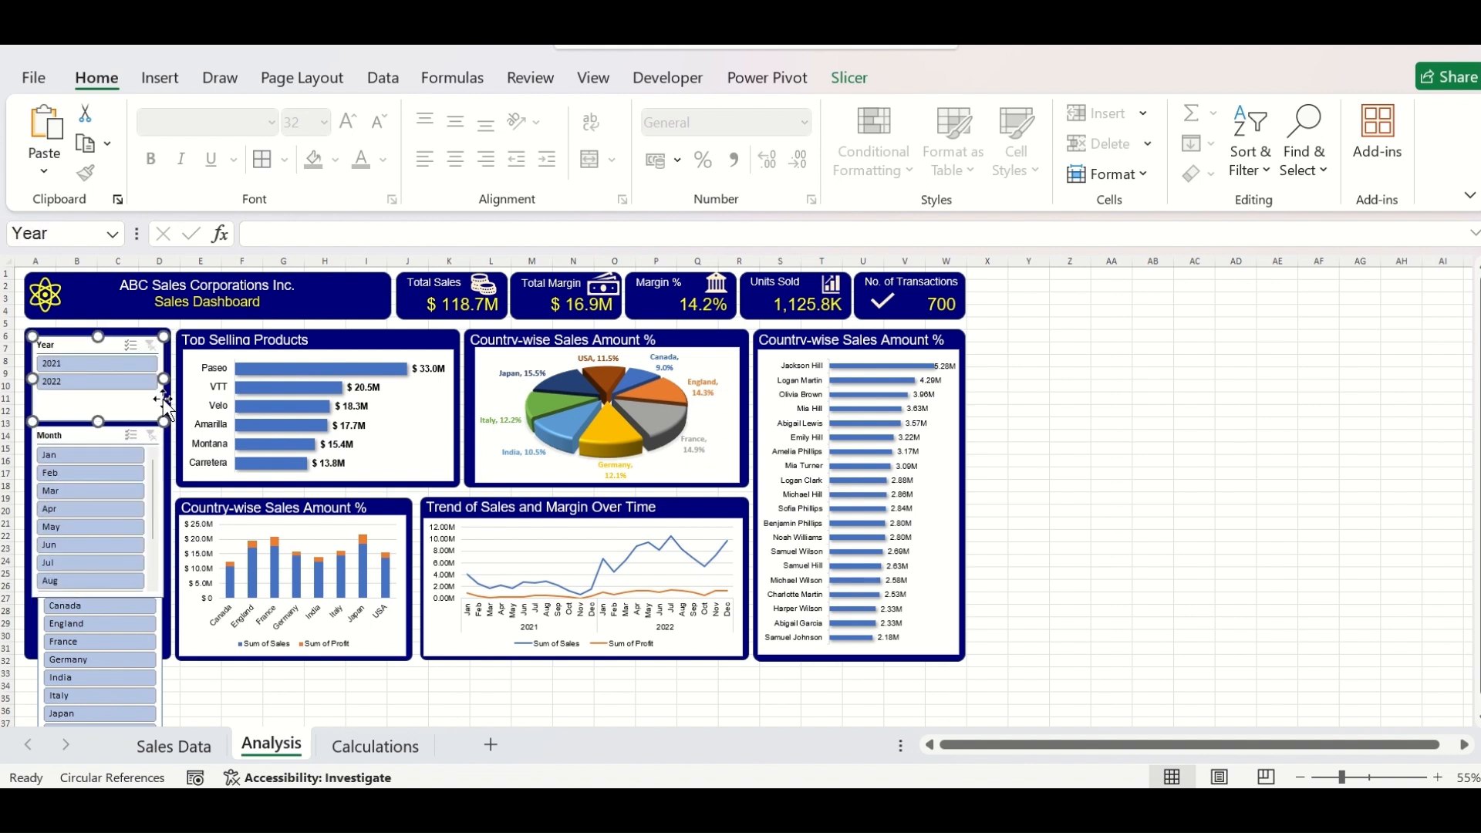
Step: Arrange the Month slicer in 2 columns, shorten it, and fit the Country slicer directly beneath at a matching width
left_click(93, 444)
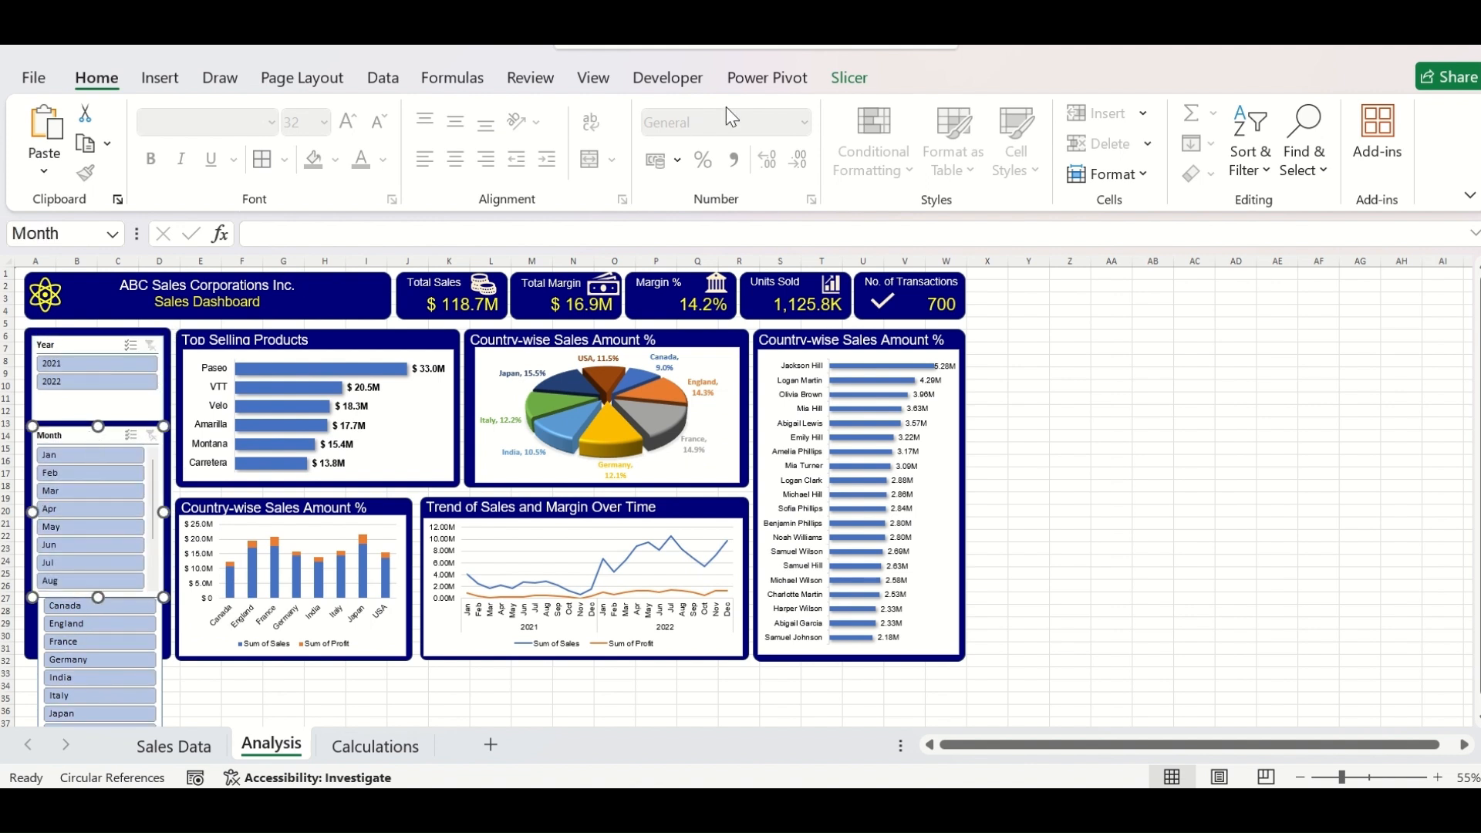
left_click(845, 81)
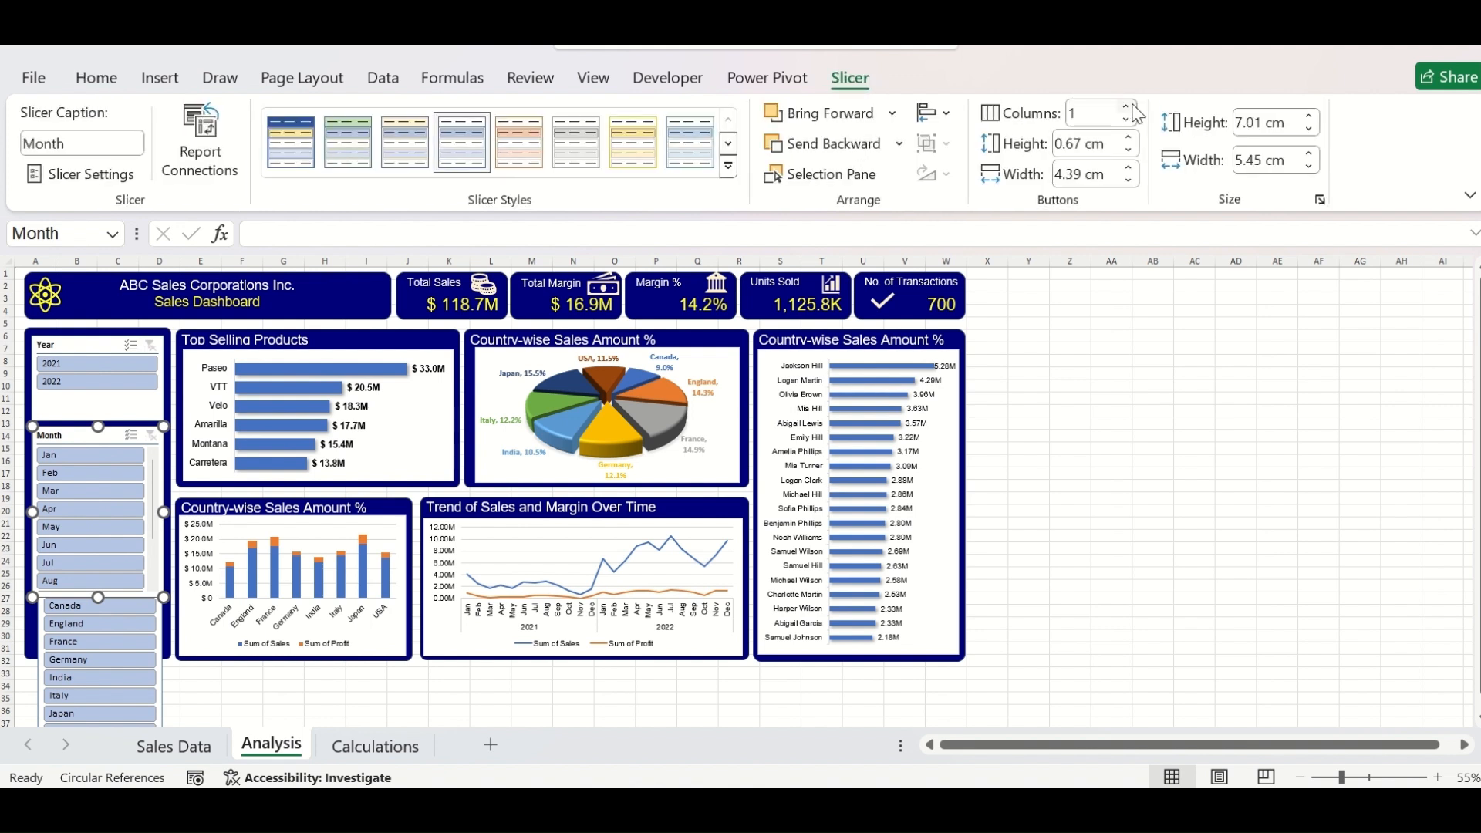
mouse_move(98, 597)
left_mouse_down()
mouse_move(98, 559)
mouse_move(86, 571)
left_mouse_up()
left_click_drag(154, 642, 161, 644)
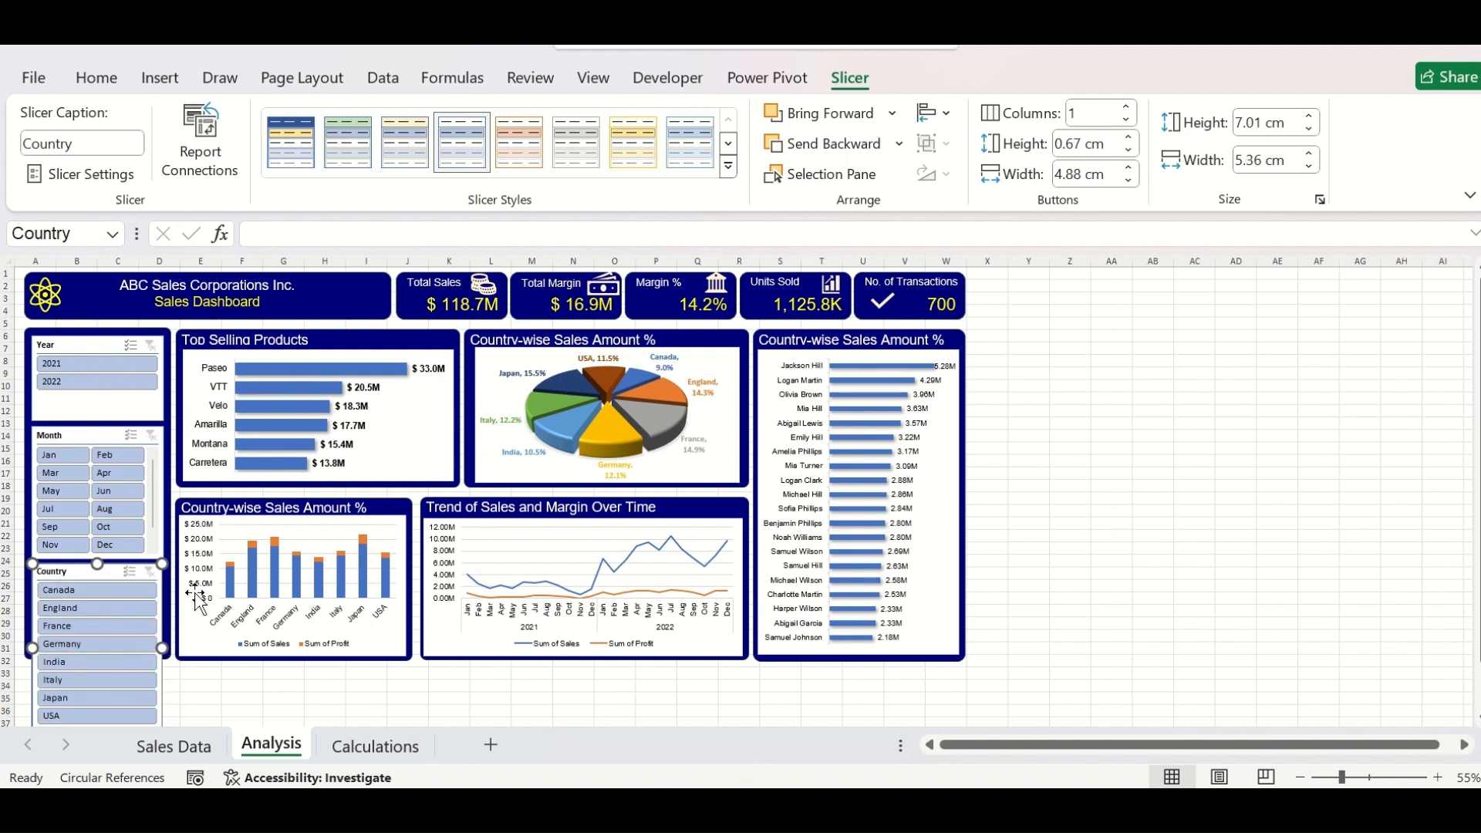
Step: Shorten the Country slicer to fit inside the slicer panel and scroll its list of countries
left_click(423, 697)
scroll(347, 678, "down", 1)
left_click(79, 693)
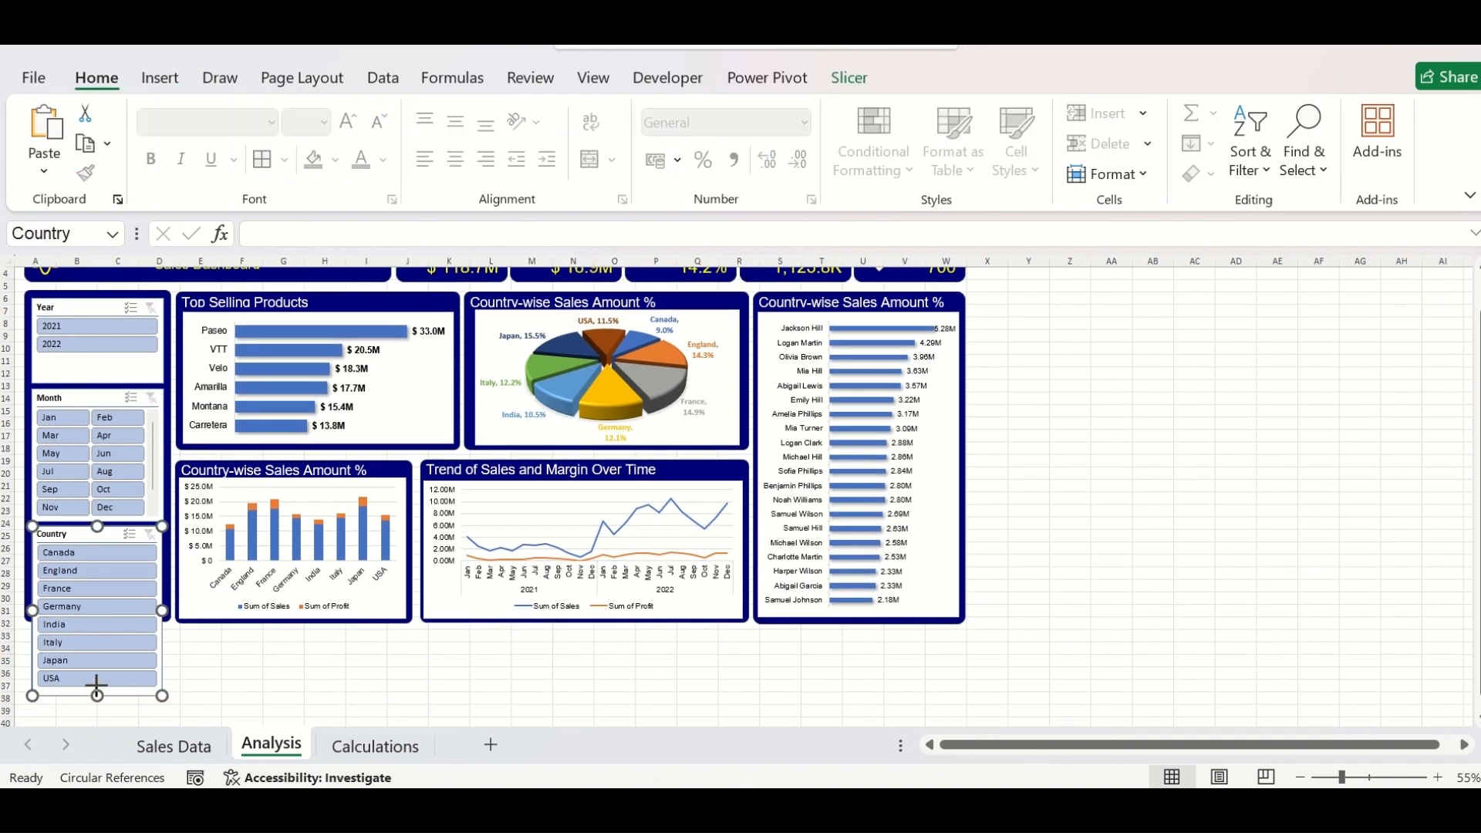
left_click_drag(97, 685, 91, 615)
left_click(202, 673)
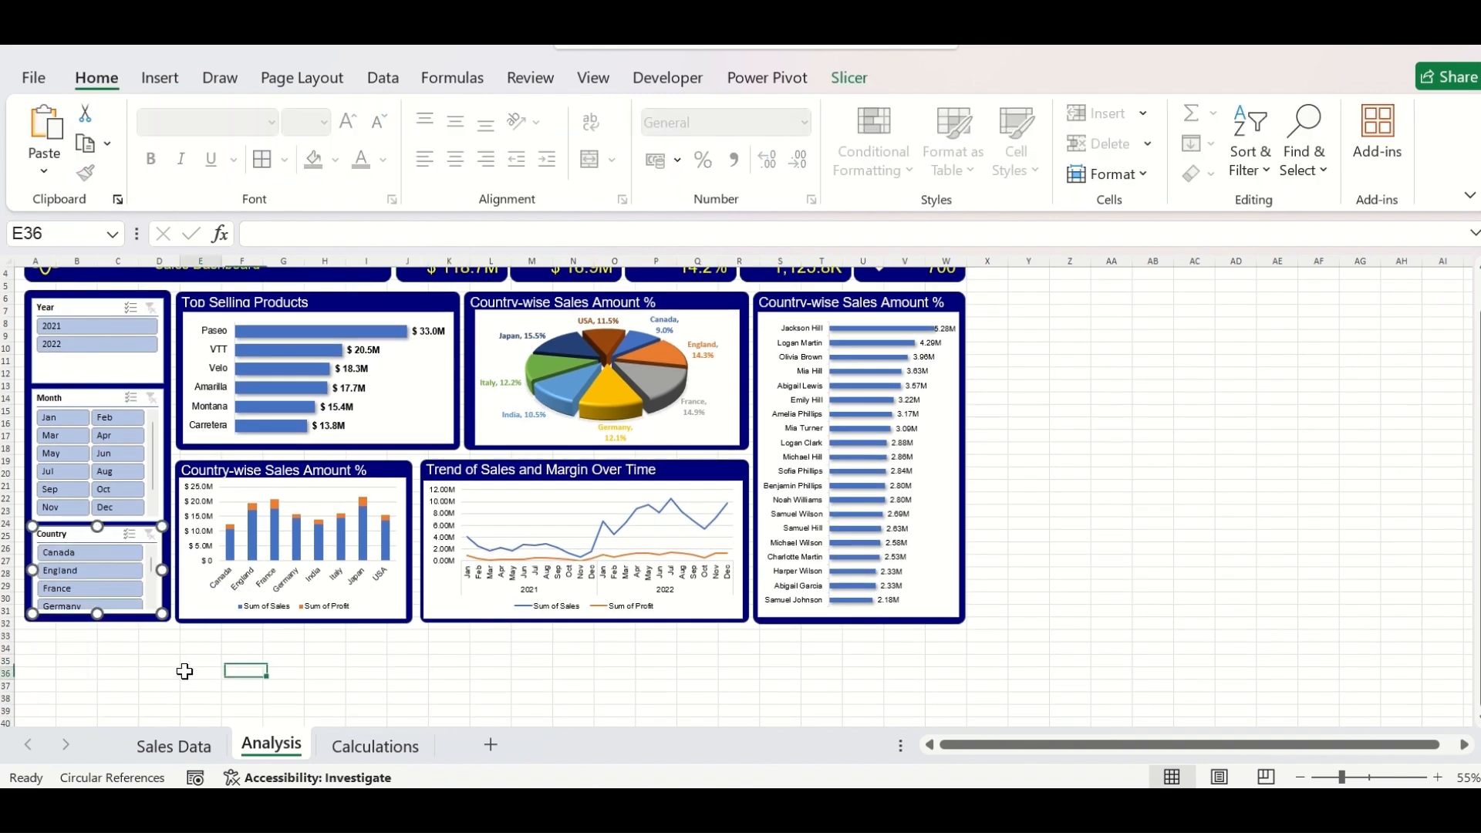
left_click(151, 606)
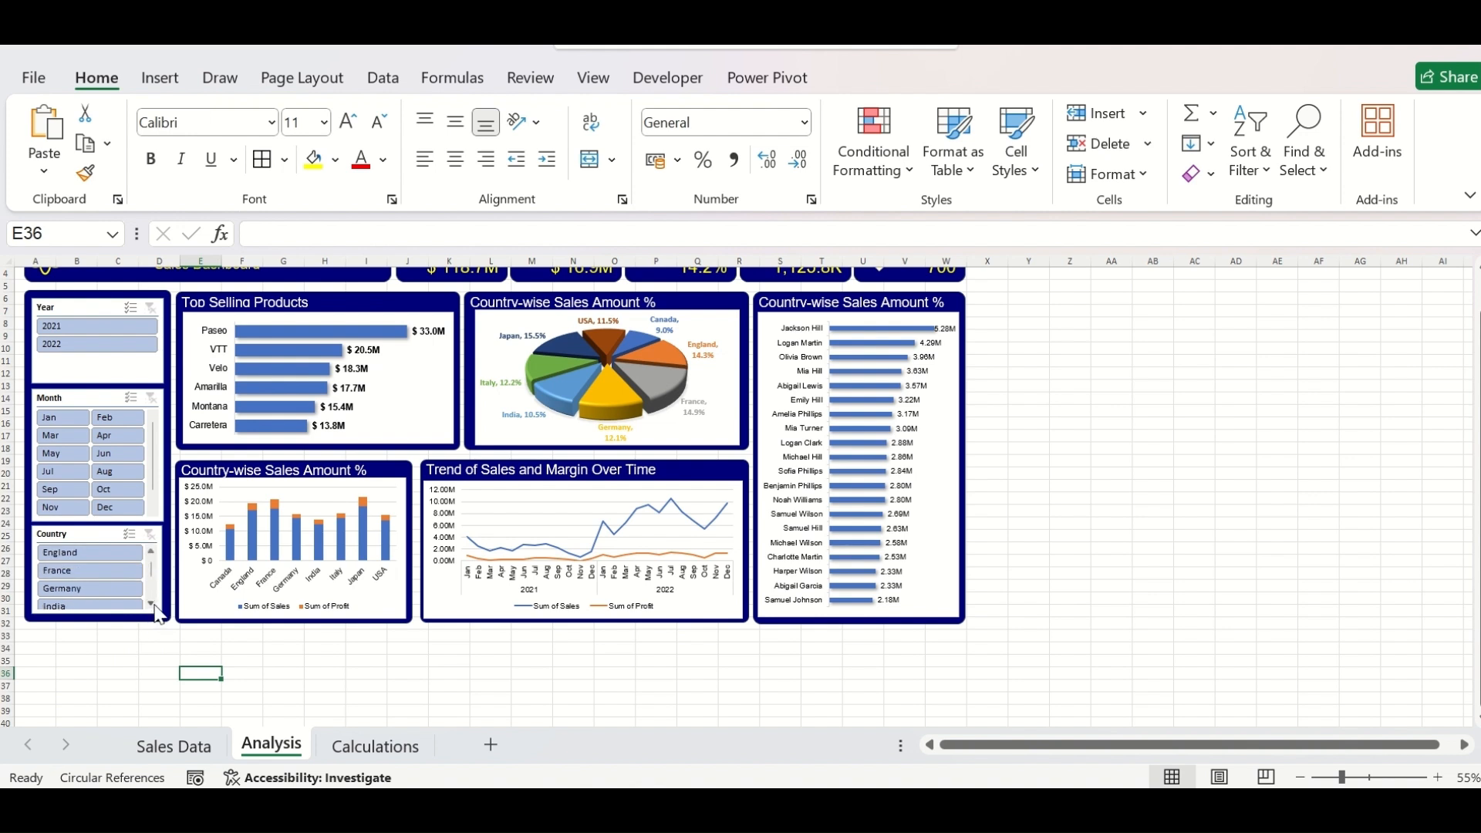
Step: Draw a rectangle about 39.42 cm wide and 16.45 cm high over the whole dashboard and send it to the back
left_click(151, 551)
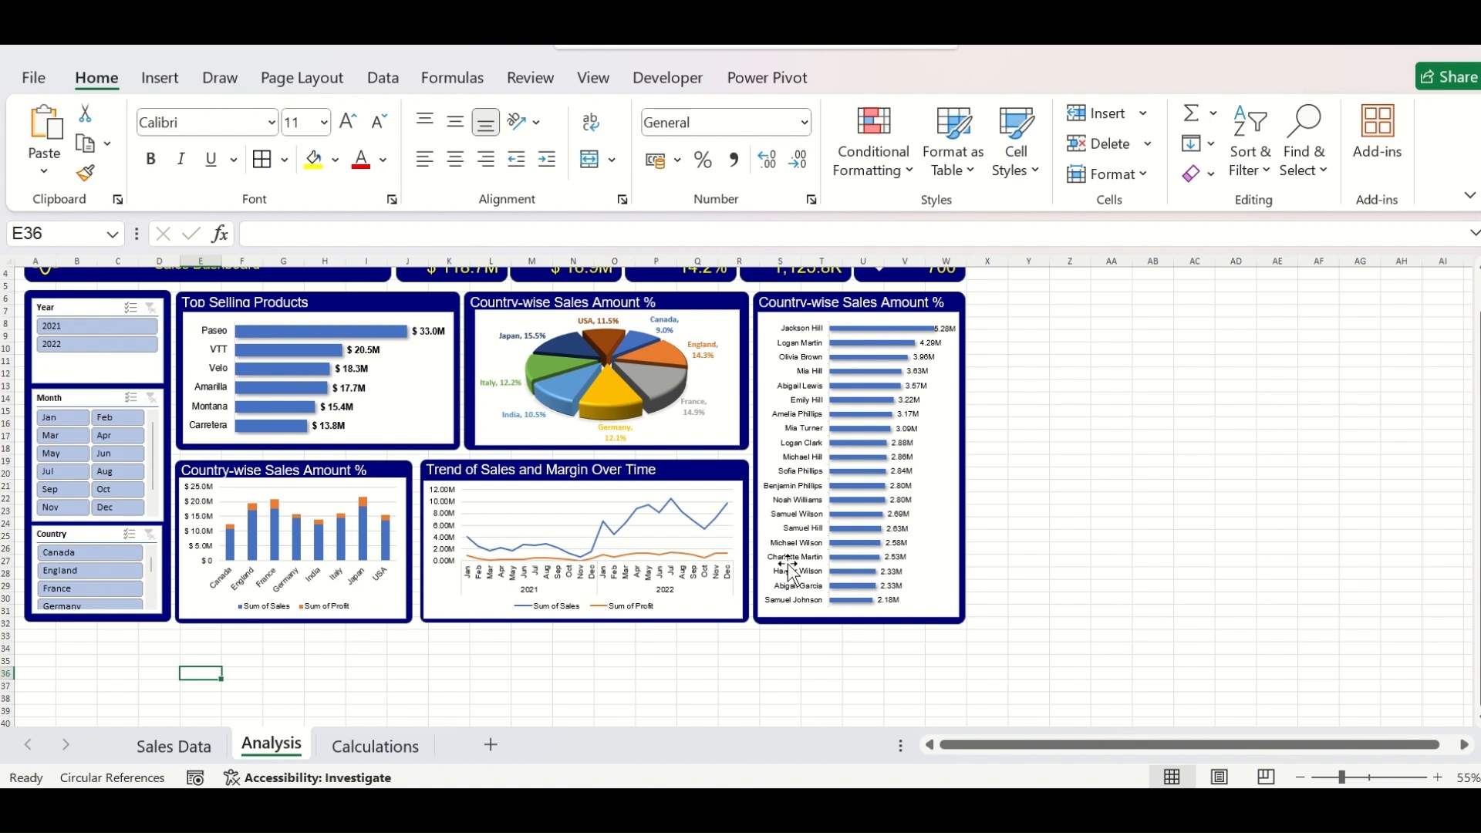
scroll(796, 578, "up", 1)
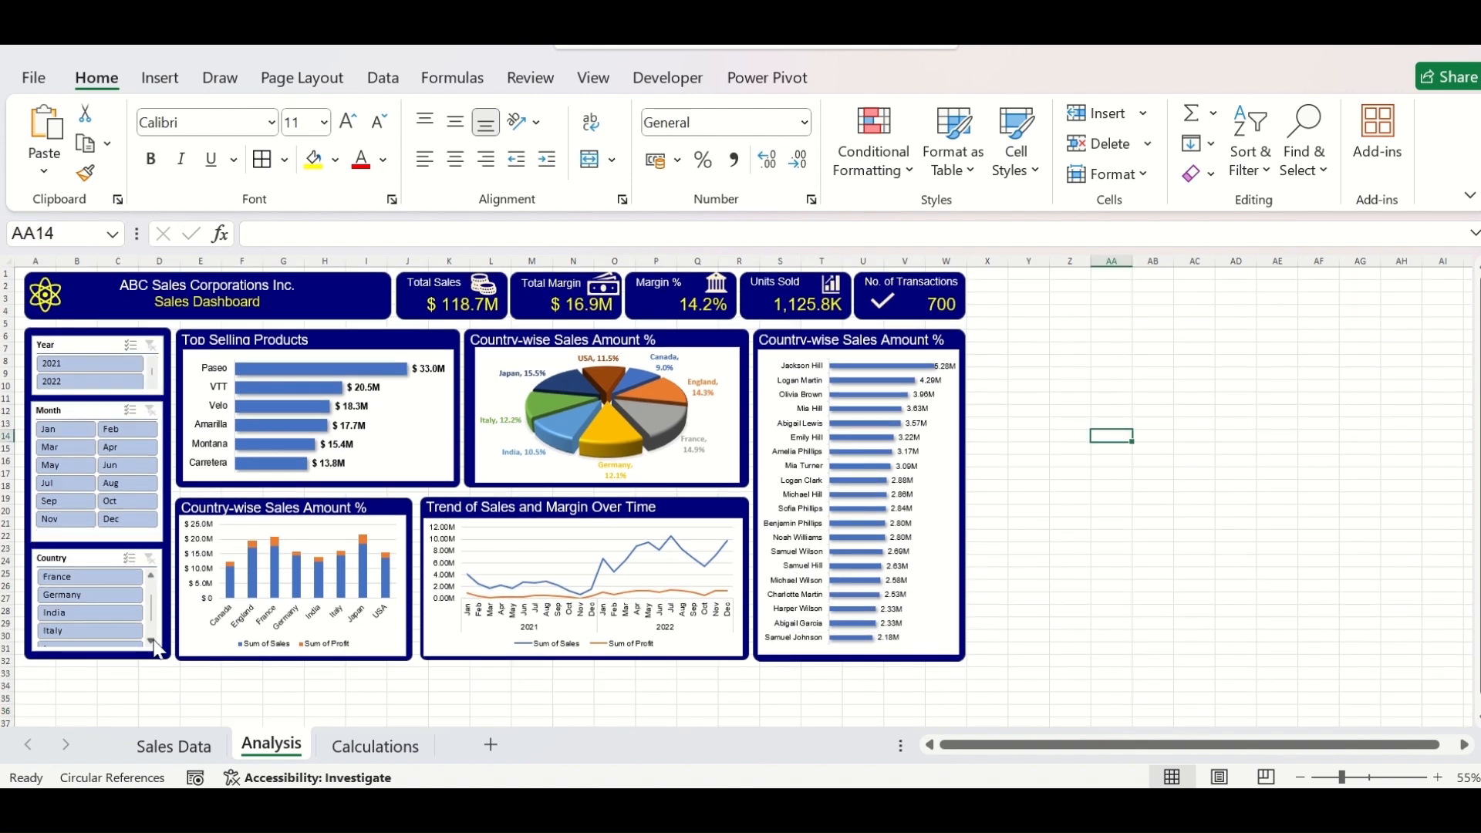
left_click(158, 78)
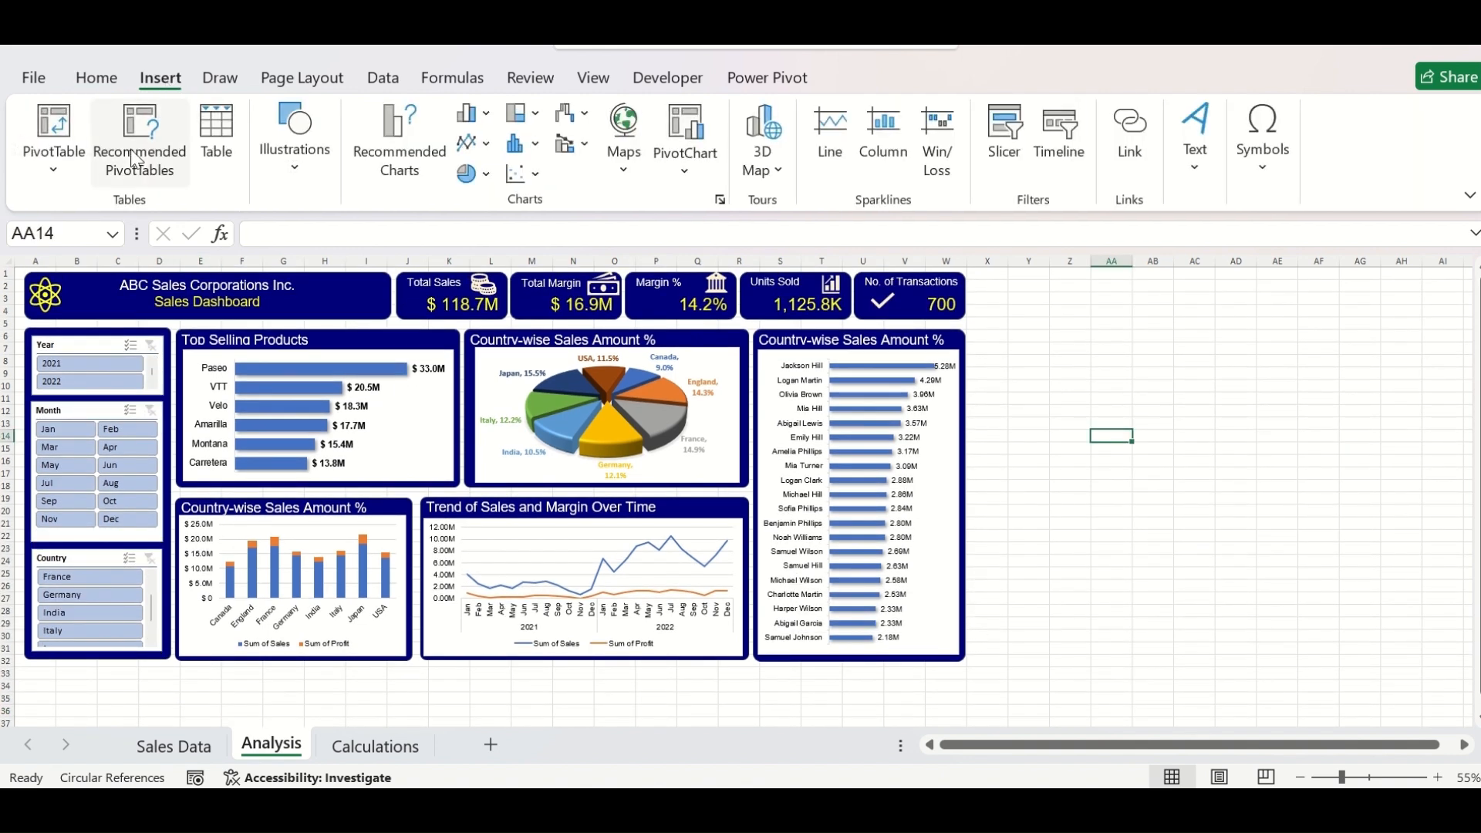
left_click(296, 164)
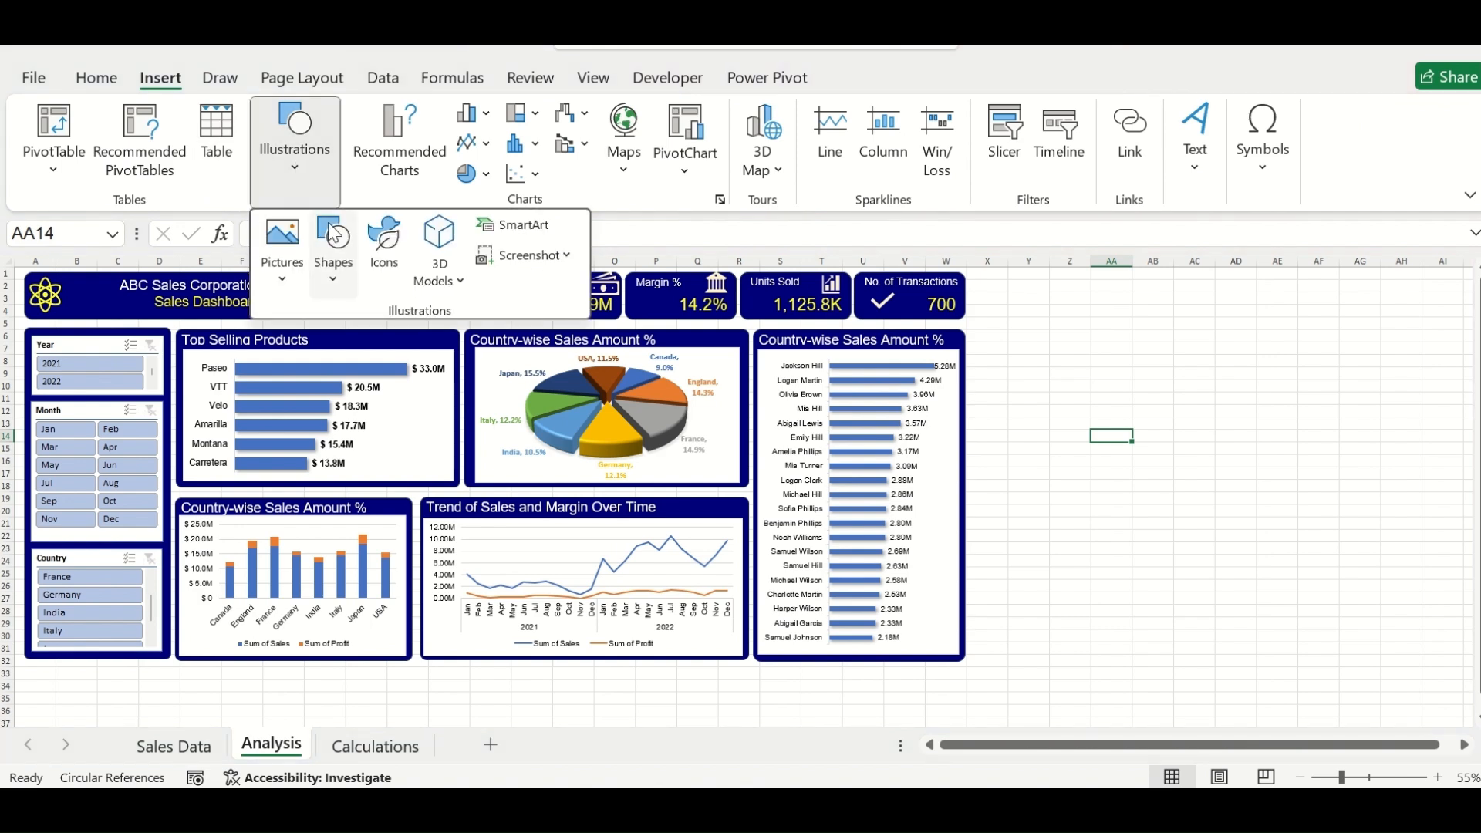
left_click(335, 235)
left_click(387, 339)
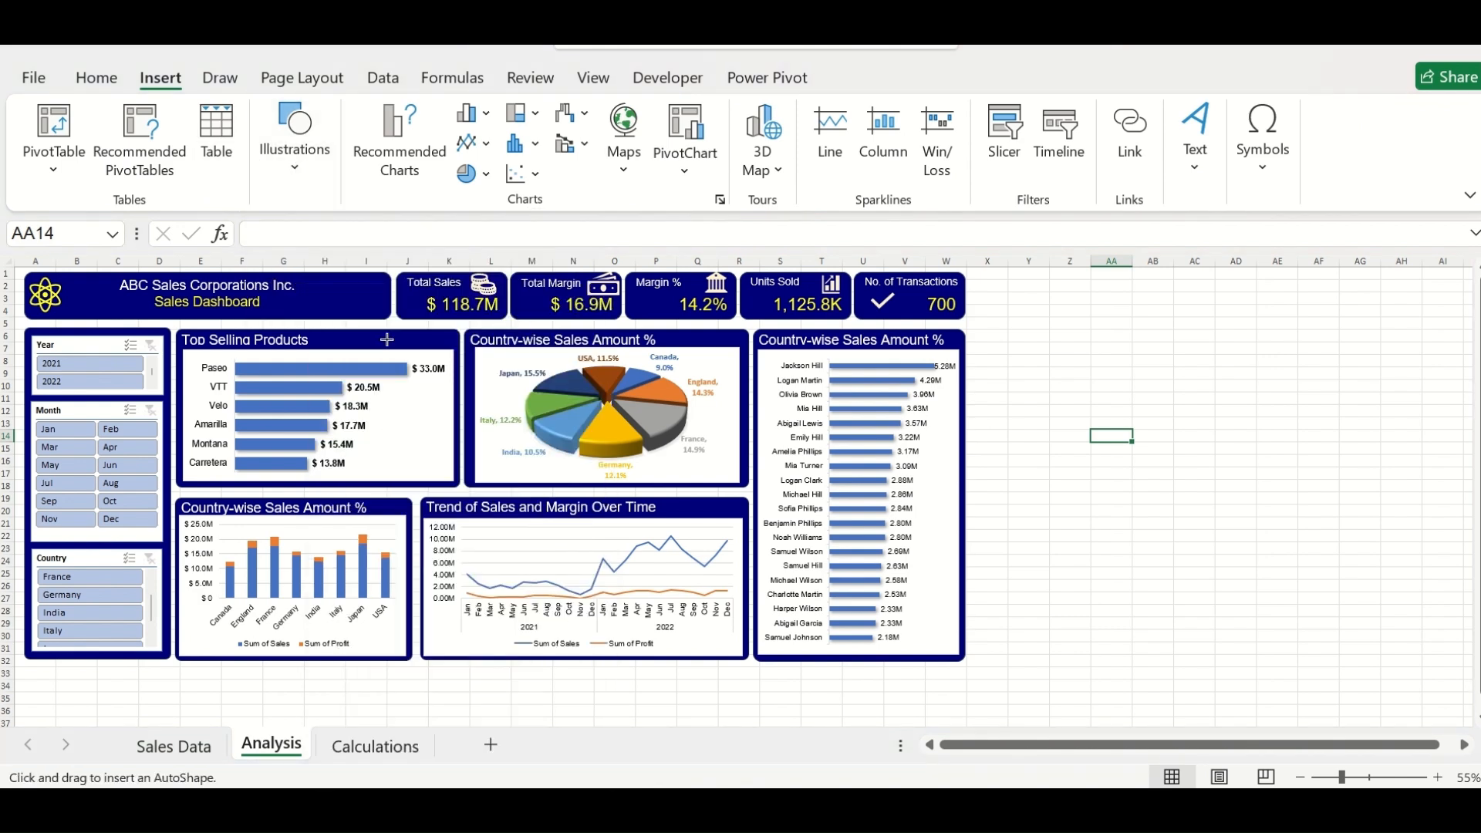
left_click_drag(16, 267, 976, 671)
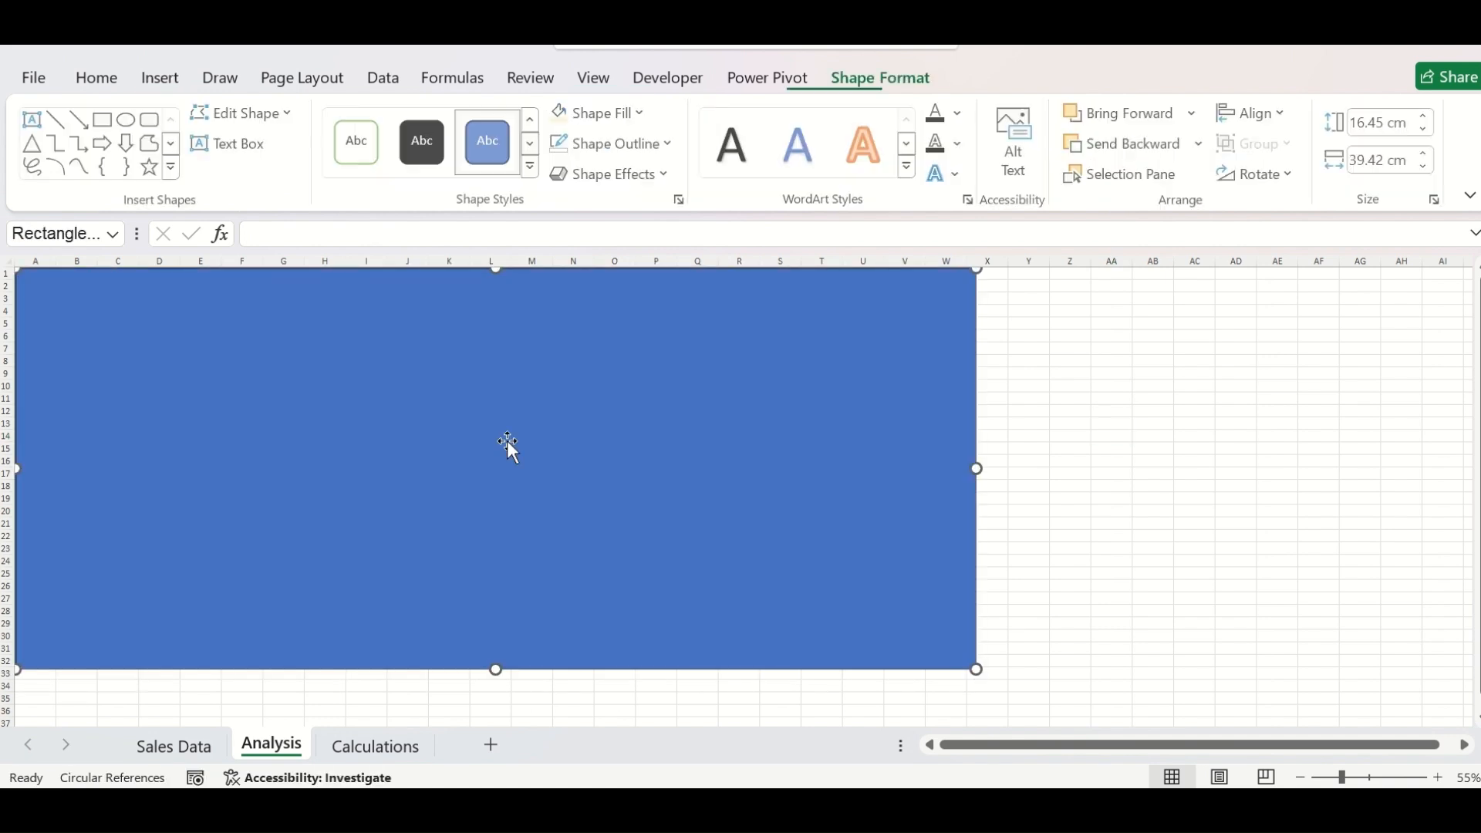
left_click(1200, 143)
left_click(1141, 210)
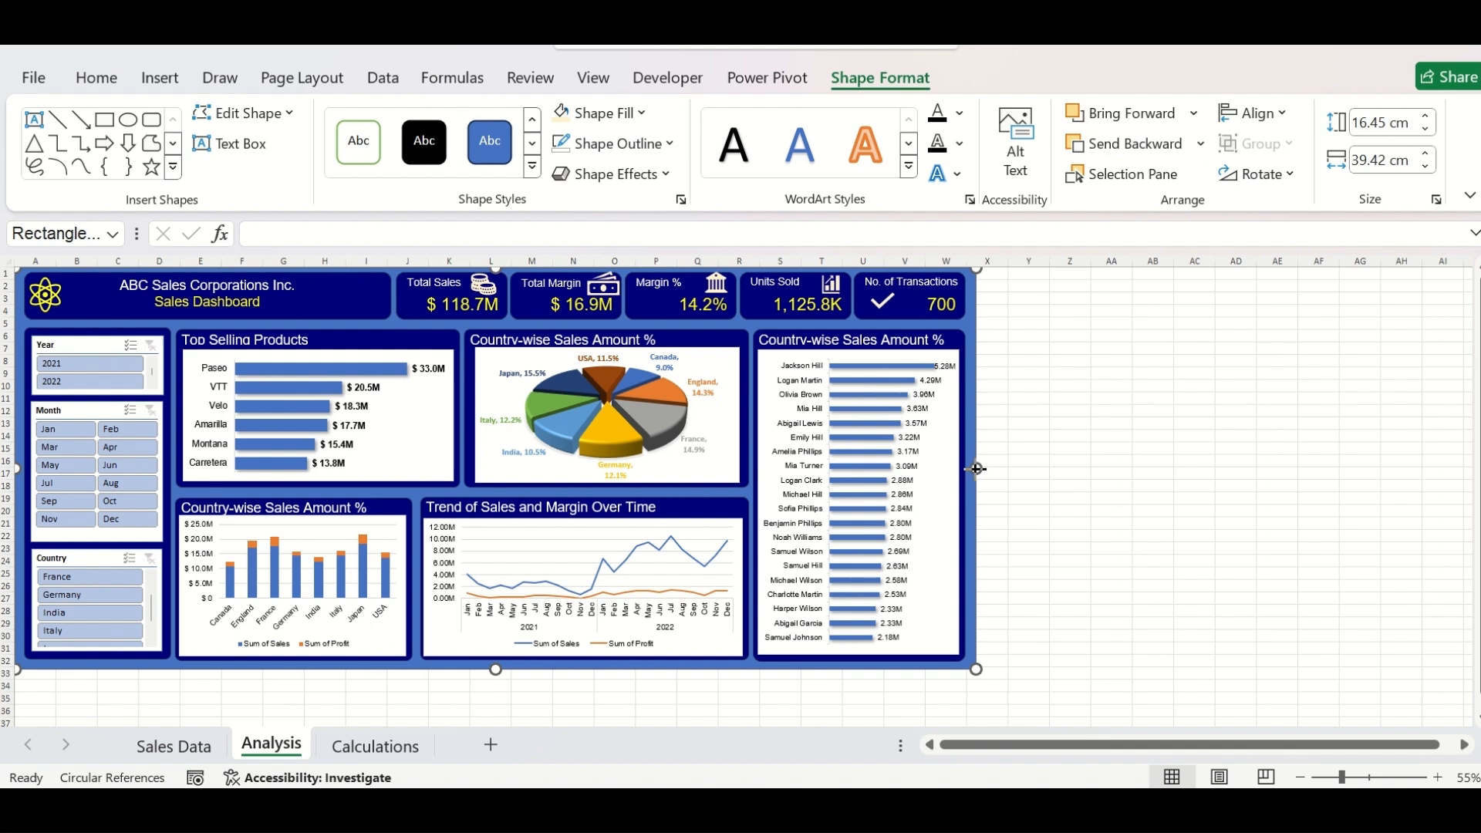
left_click(995, 523)
Step: Hide the ribbon with full-screen mode and enlarge the dashboard, bringing the slicer panel into view
left_click(1469, 196)
left_click(1368, 262)
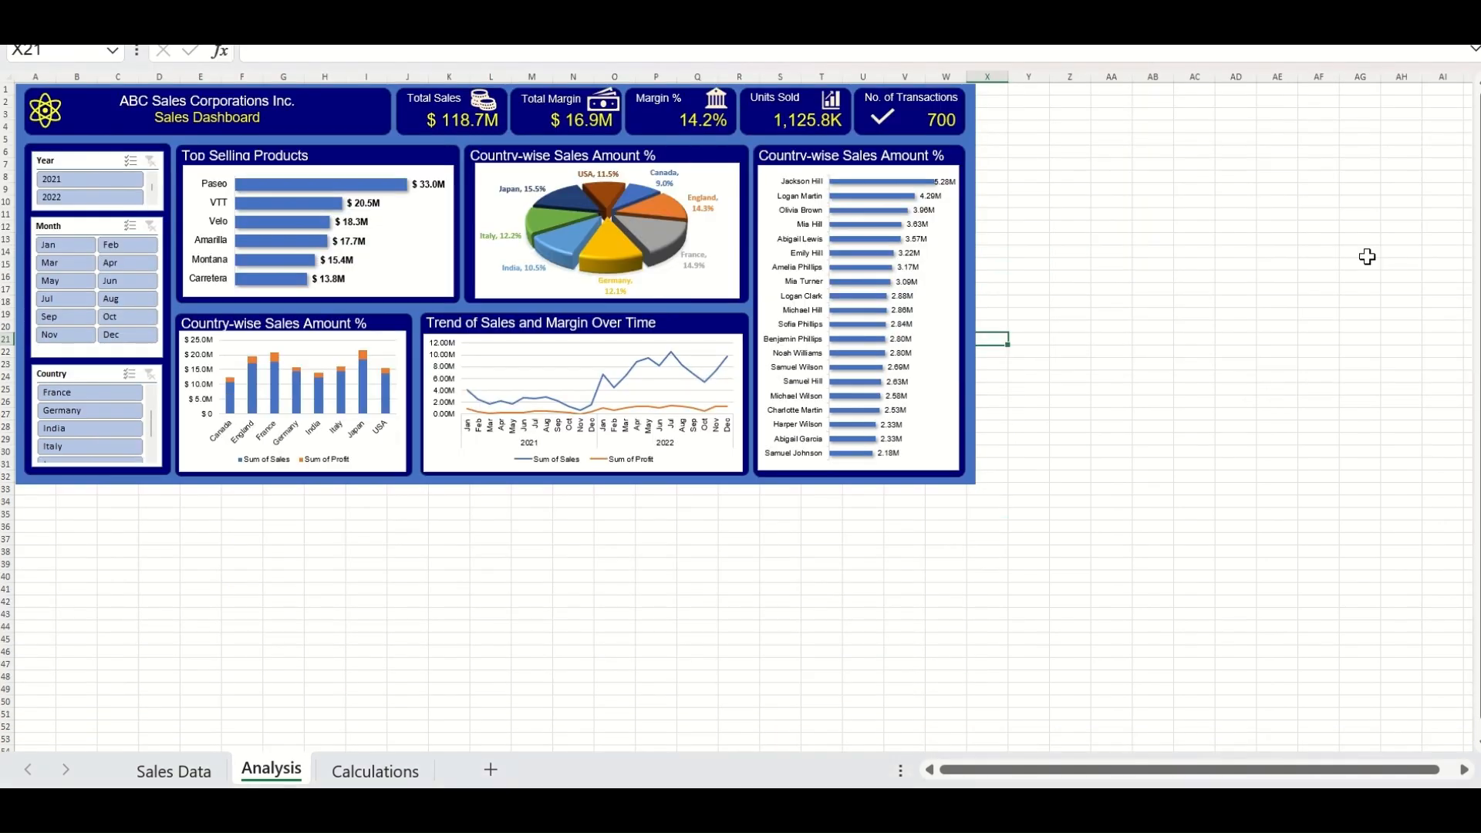
scroll(1139, 309, "up", 4)
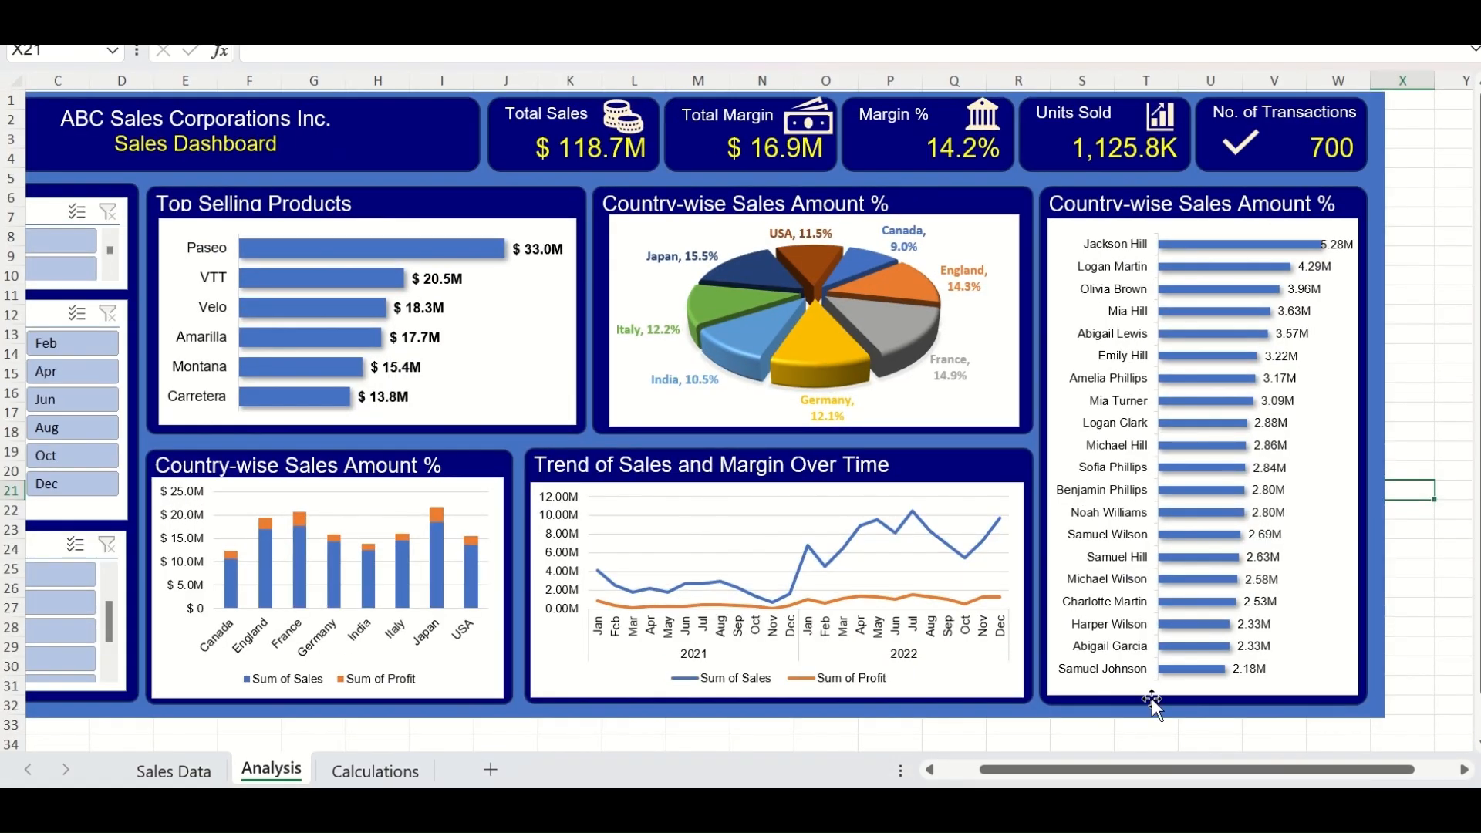
left_click_drag(1106, 777, 1045, 777)
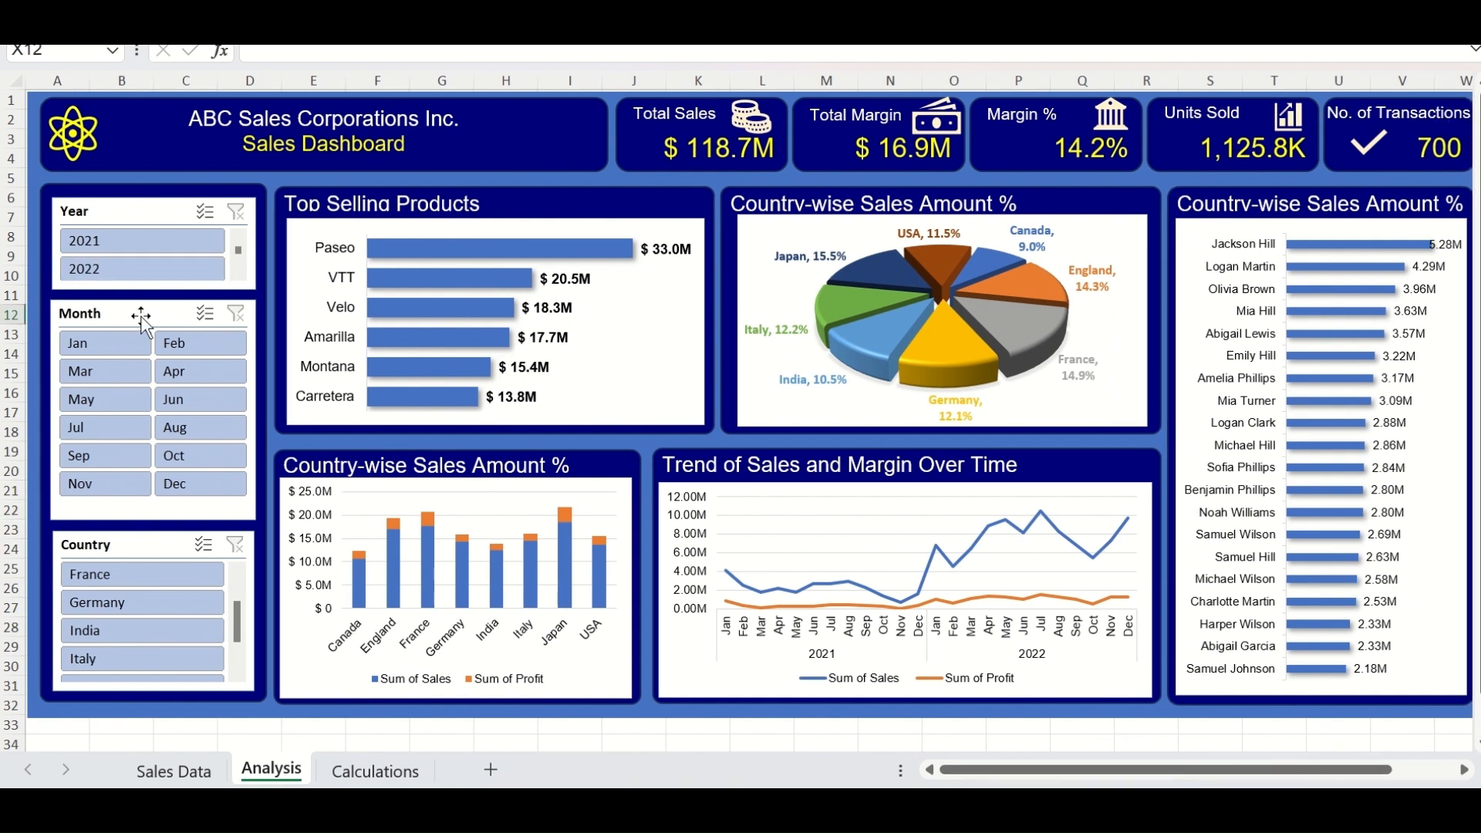
Step: Filter the dashboard with the slicers to year 2021, month Mar and country France
left_click(155, 241)
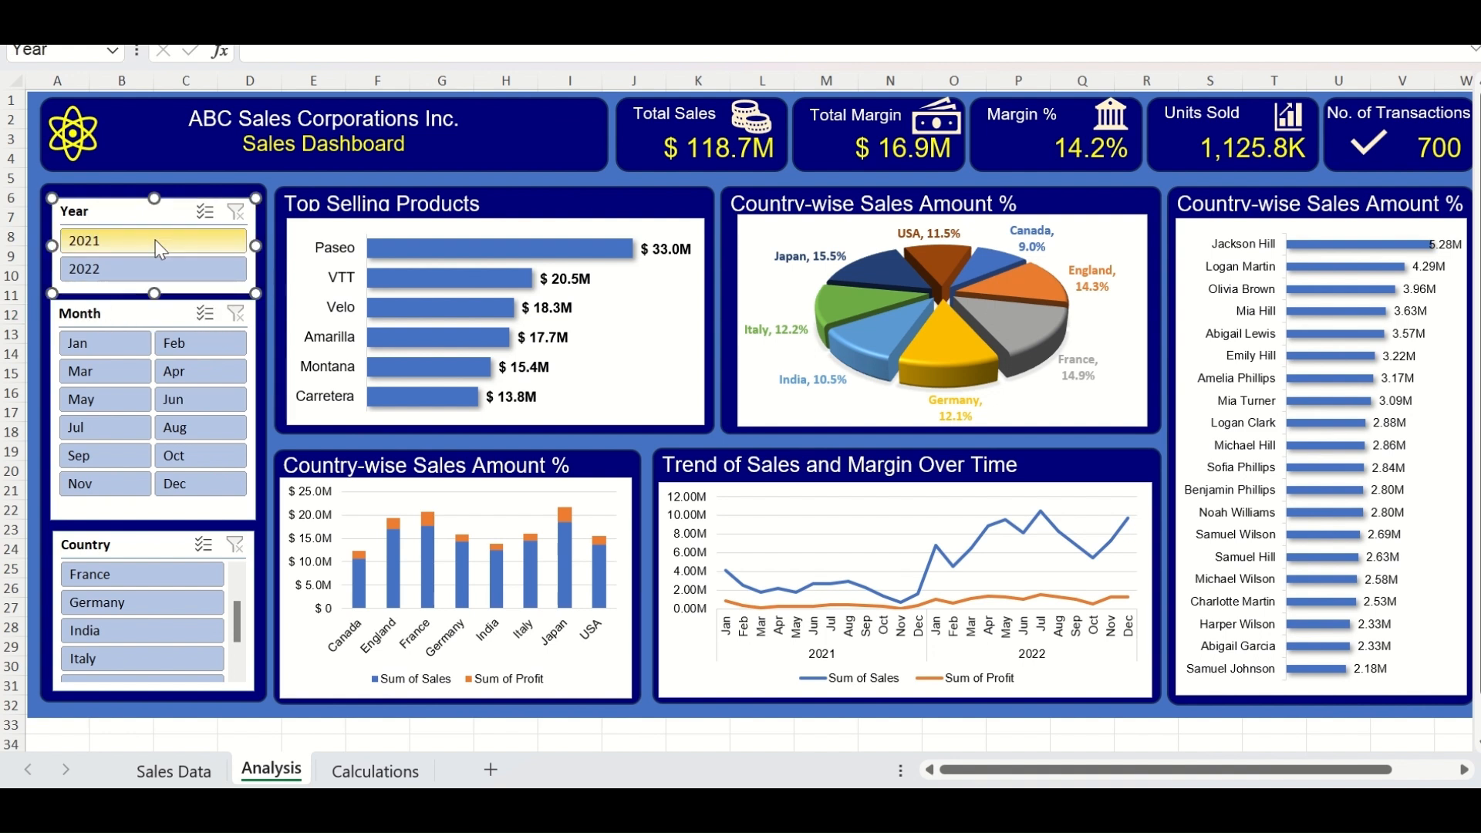
left_click(155, 240)
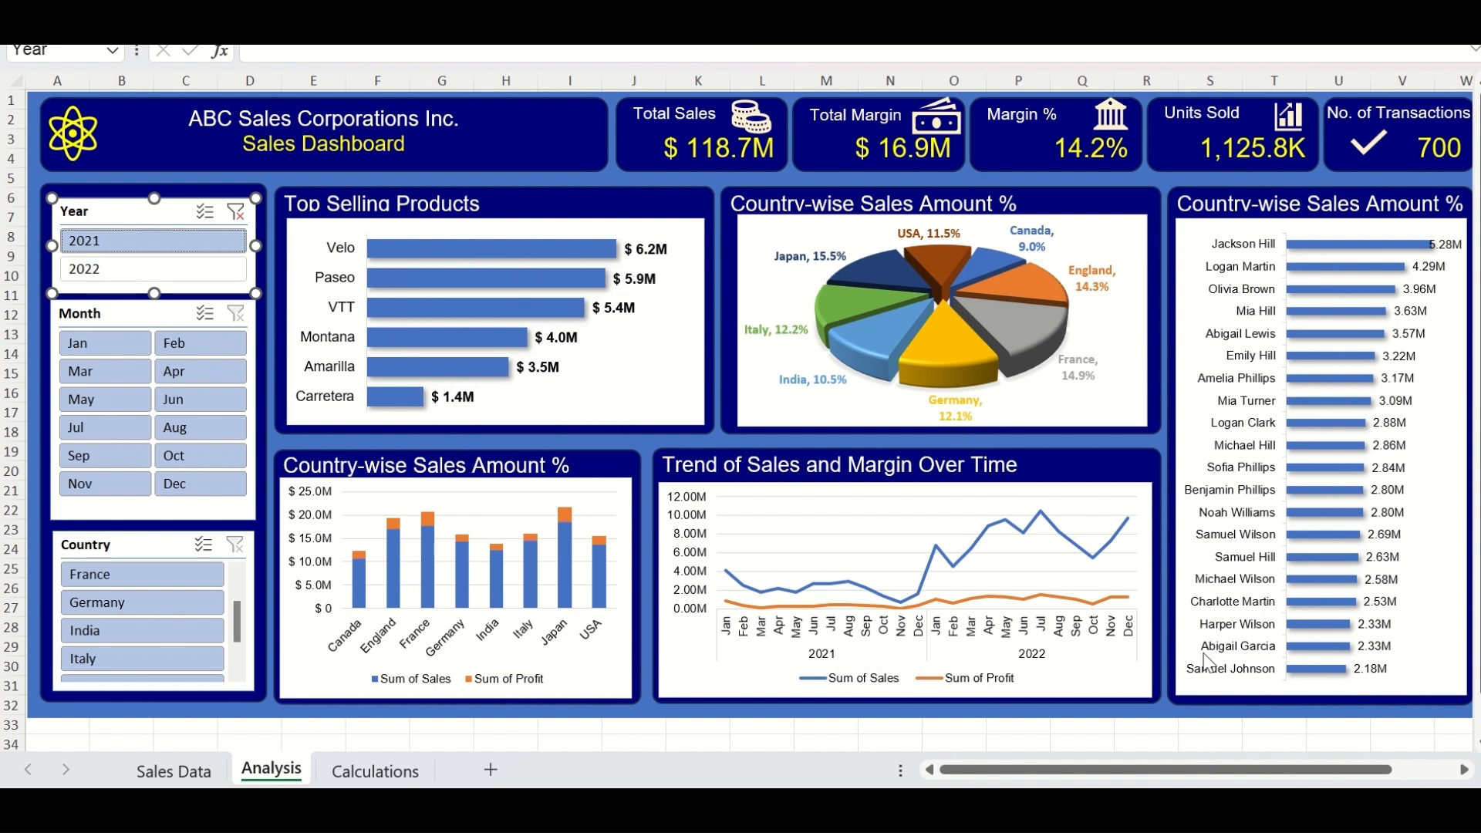
left_click(112, 369)
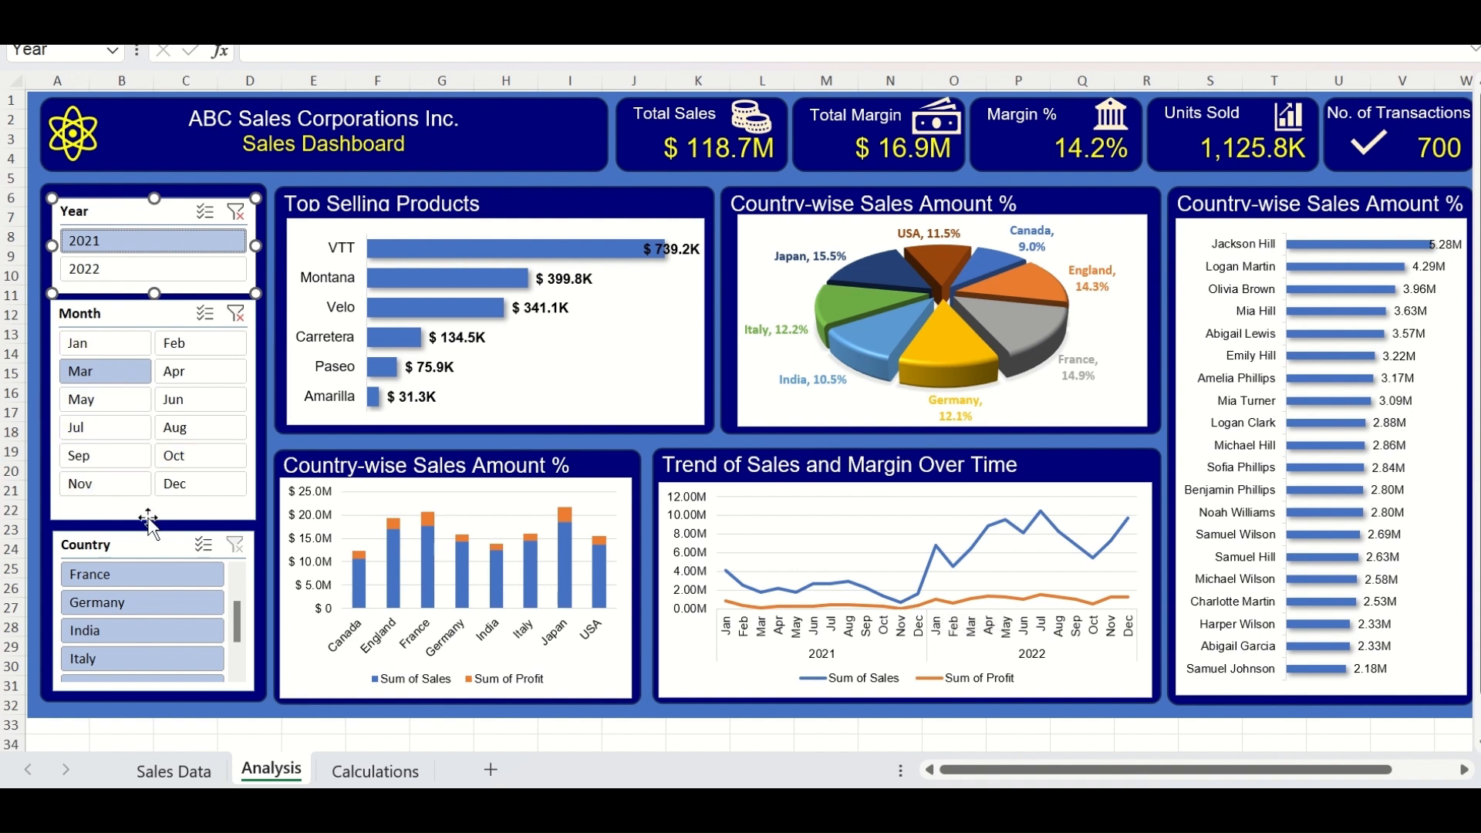
left_click(143, 575)
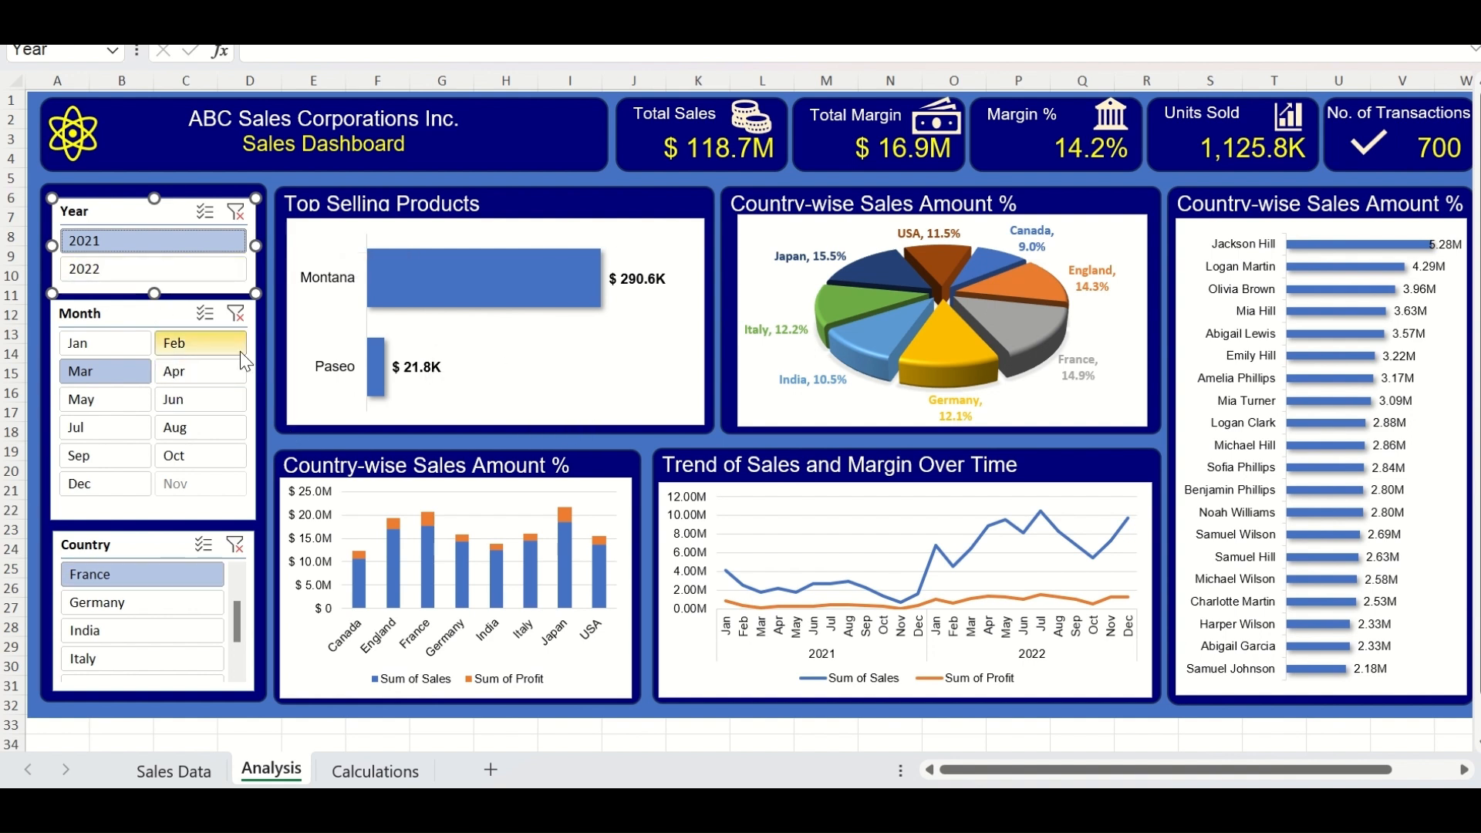
Step: Connect the Year slicer to all pivot tables on the Calculations sheet, PivotTable40 through PivotTable45
right_click(121, 219)
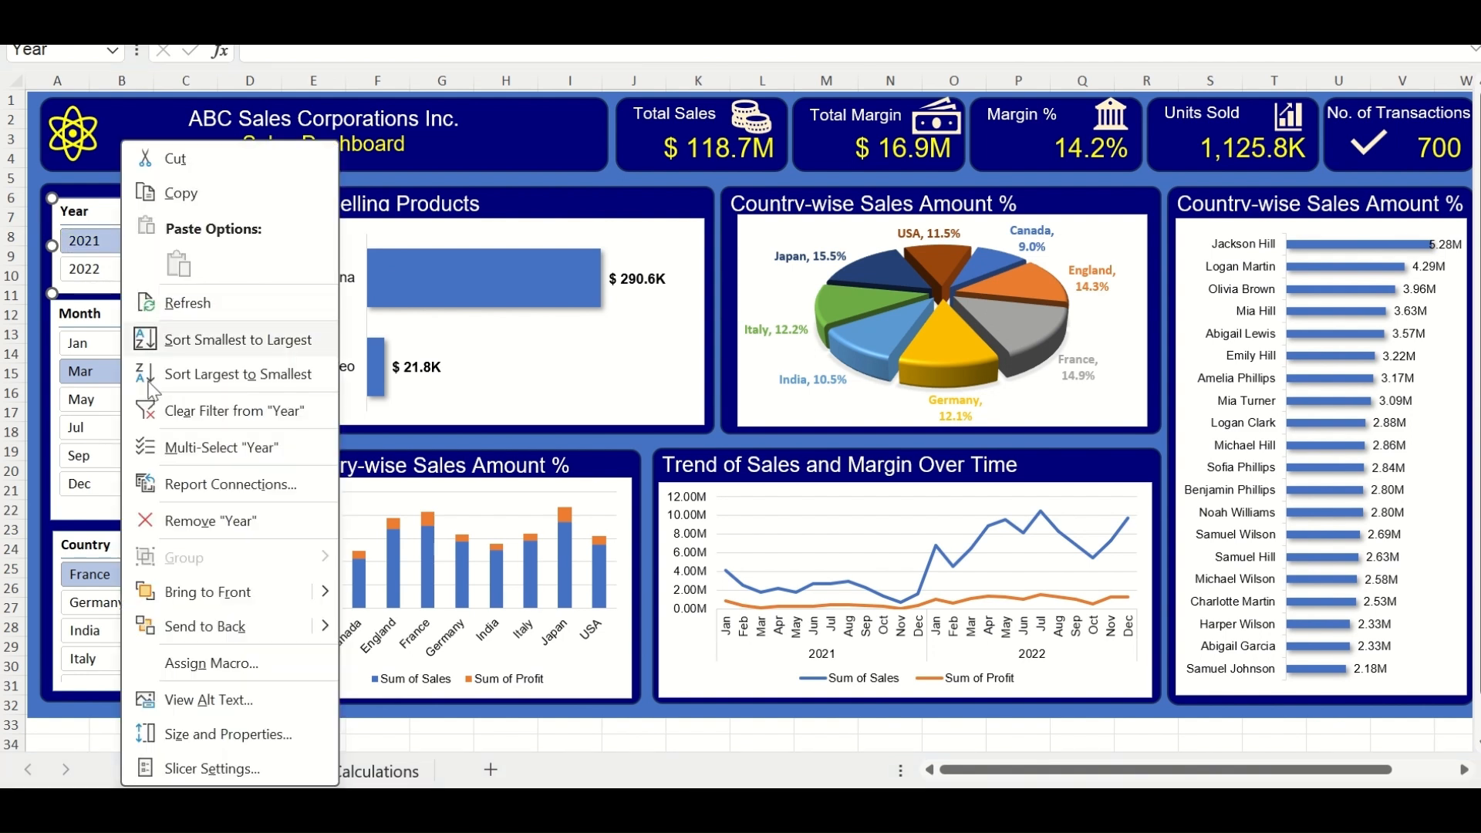
left_click(176, 488)
left_click_drag(91, 416, 424, 300)
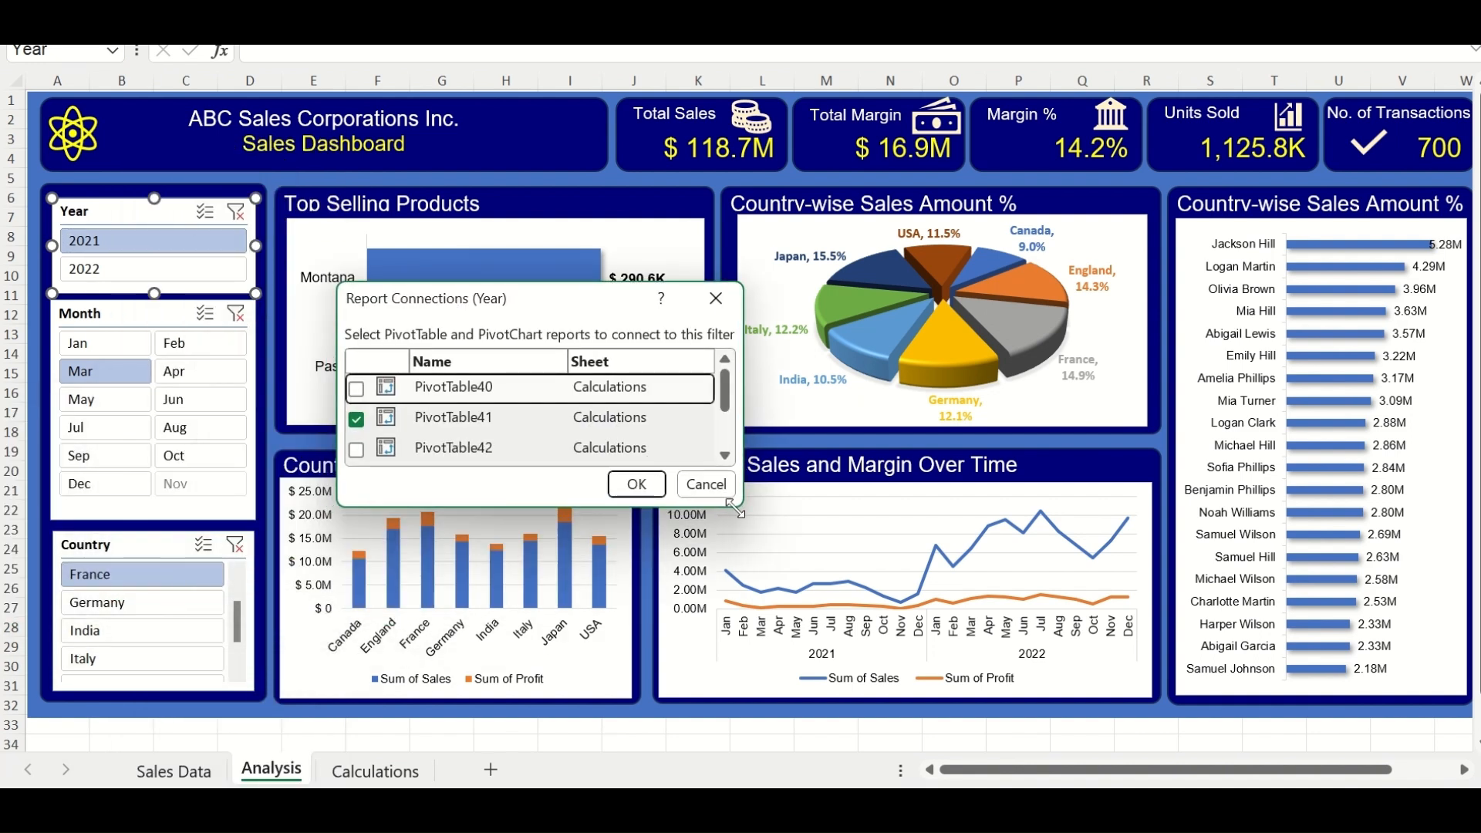
left_click_drag(732, 509, 774, 718)
left_click(356, 388)
left_click(355, 449)
left_click(355, 480)
left_click(357, 511)
left_click(356, 542)
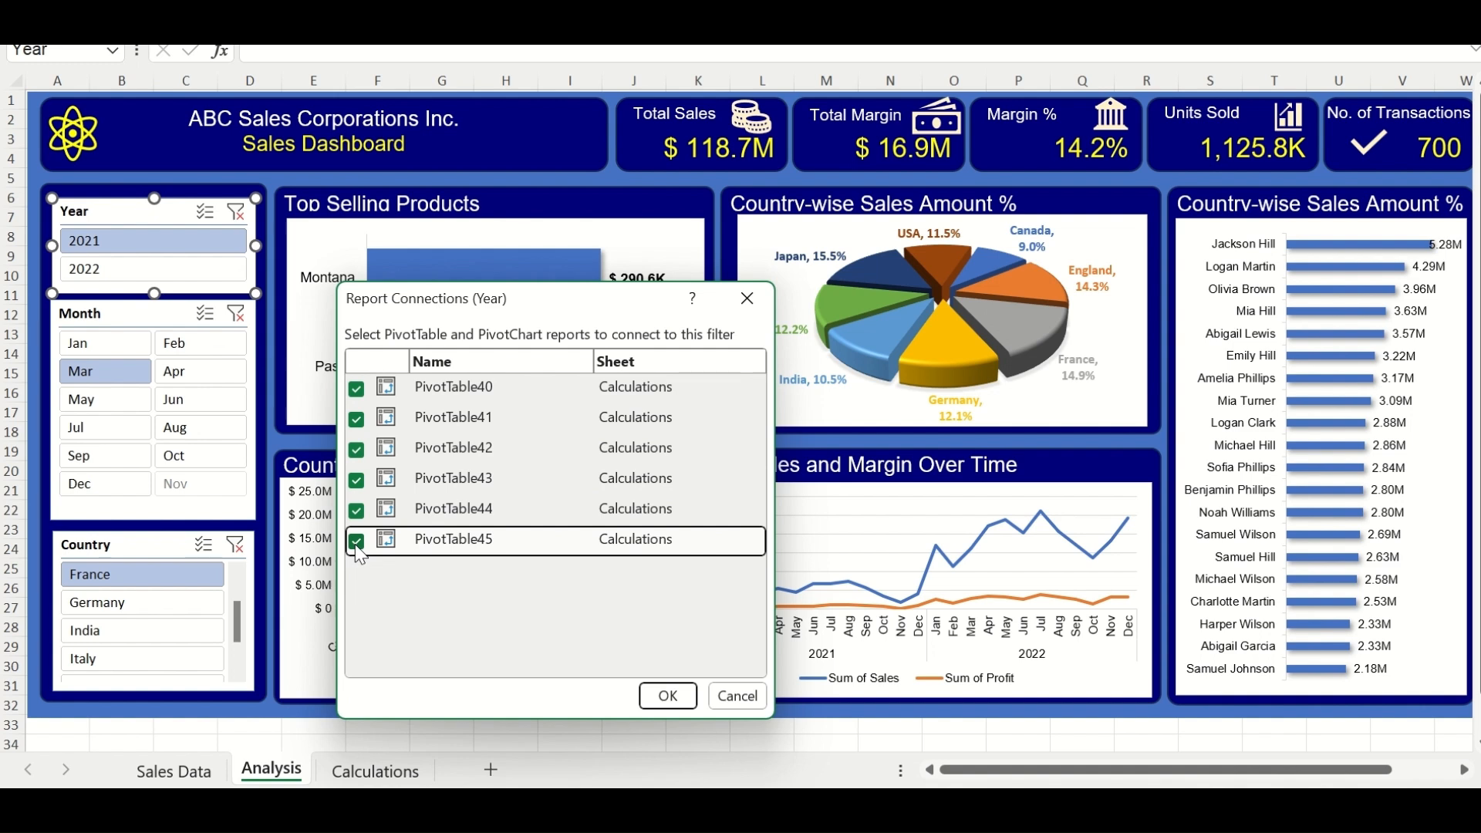
left_click(666, 698)
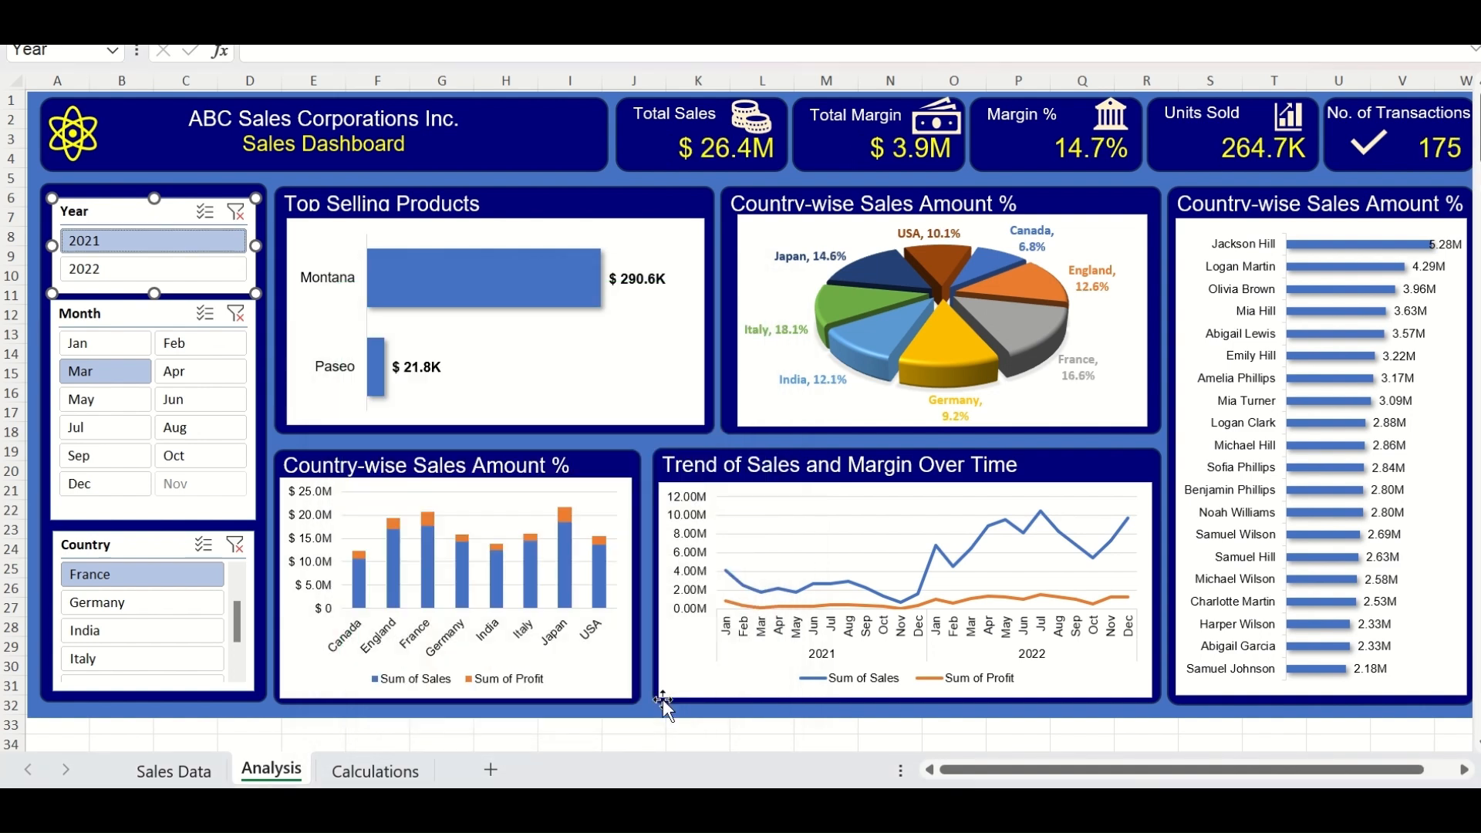
Step: Connect the Month slicer to all pivot tables on the Calculations sheet, PivotTable40 through PivotTable45
left_click(153, 312)
right_click(153, 313)
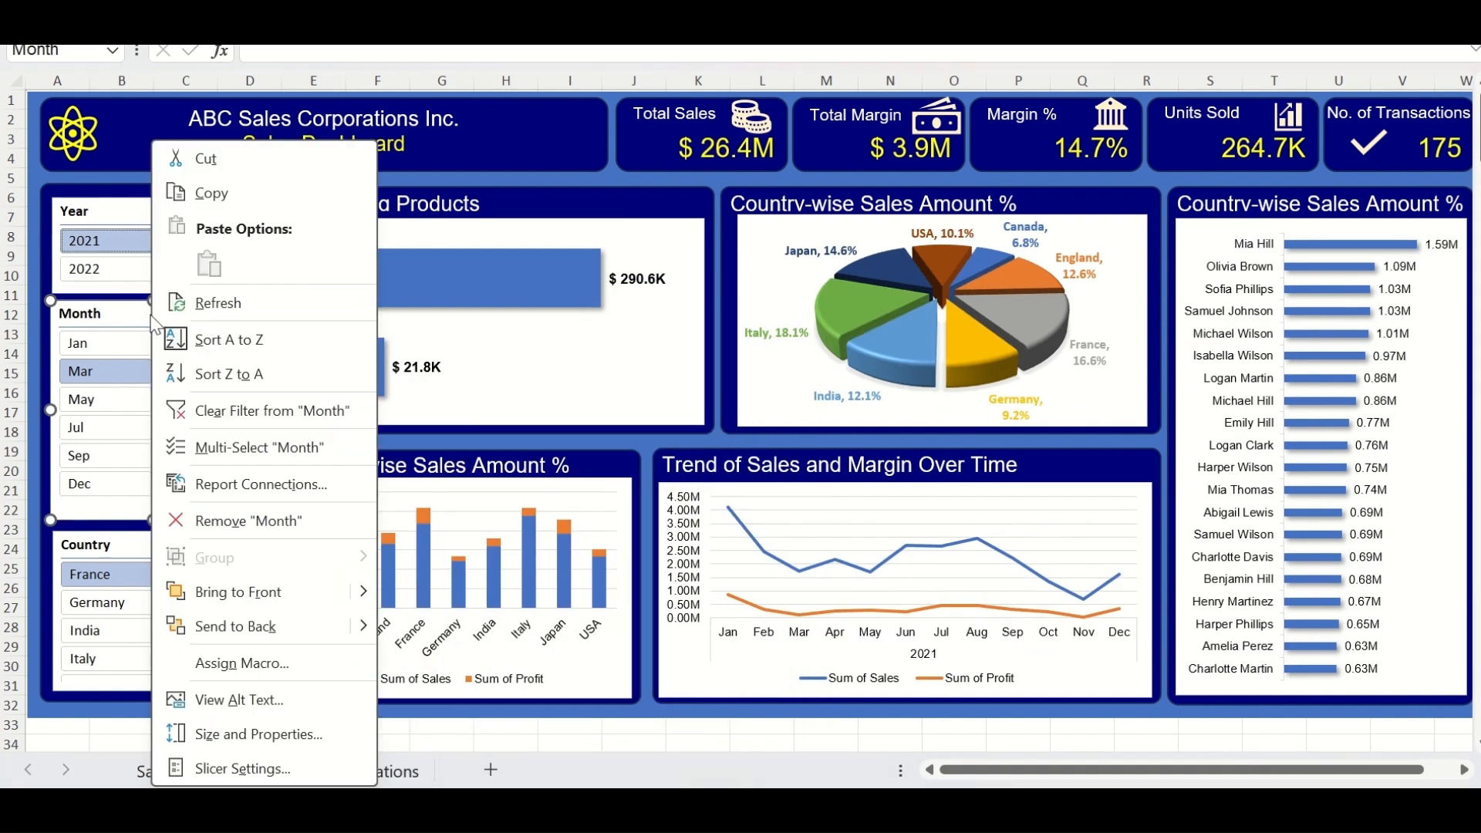
left_click(197, 501)
left_click_drag(407, 625, 603, 759)
left_click(24, 510)
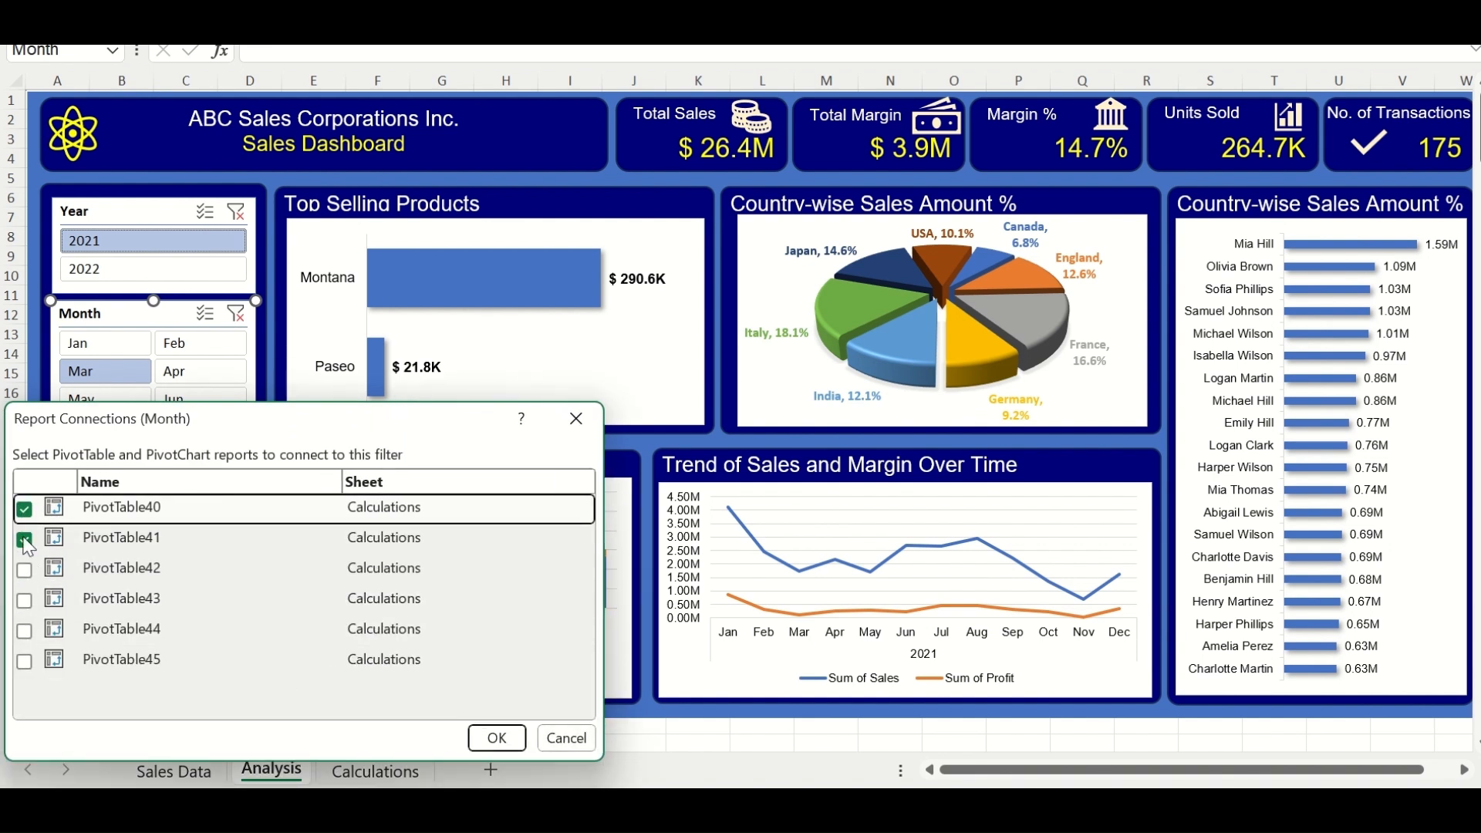
left_click(24, 570)
left_click(24, 601)
left_click(24, 631)
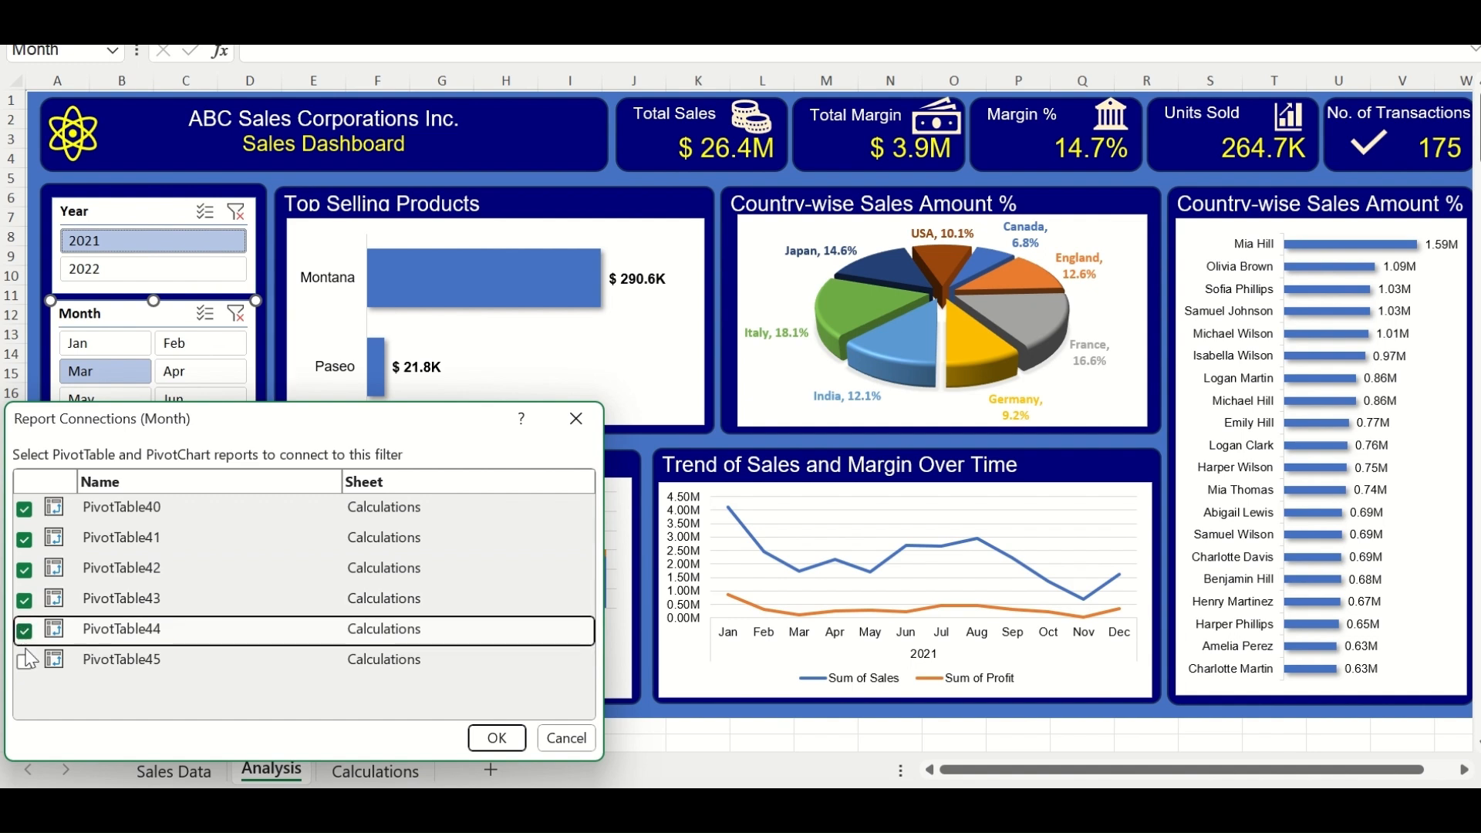
left_click(23, 661)
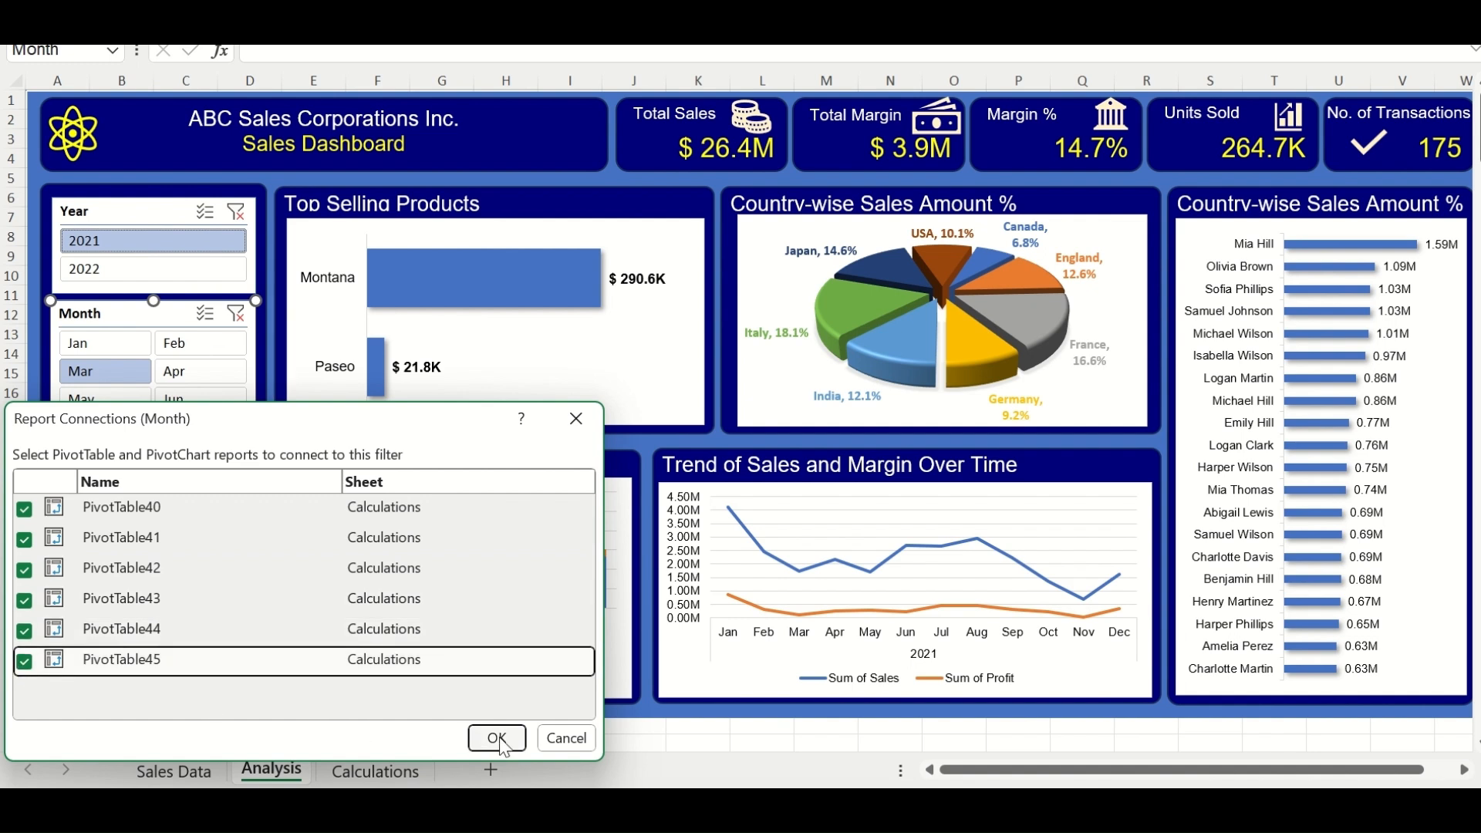
left_click(498, 739)
Step: Connect the Country slicer to all pivot tables on the Calculations sheet, PivotTable40 through PivotTable45
right_click(115, 551)
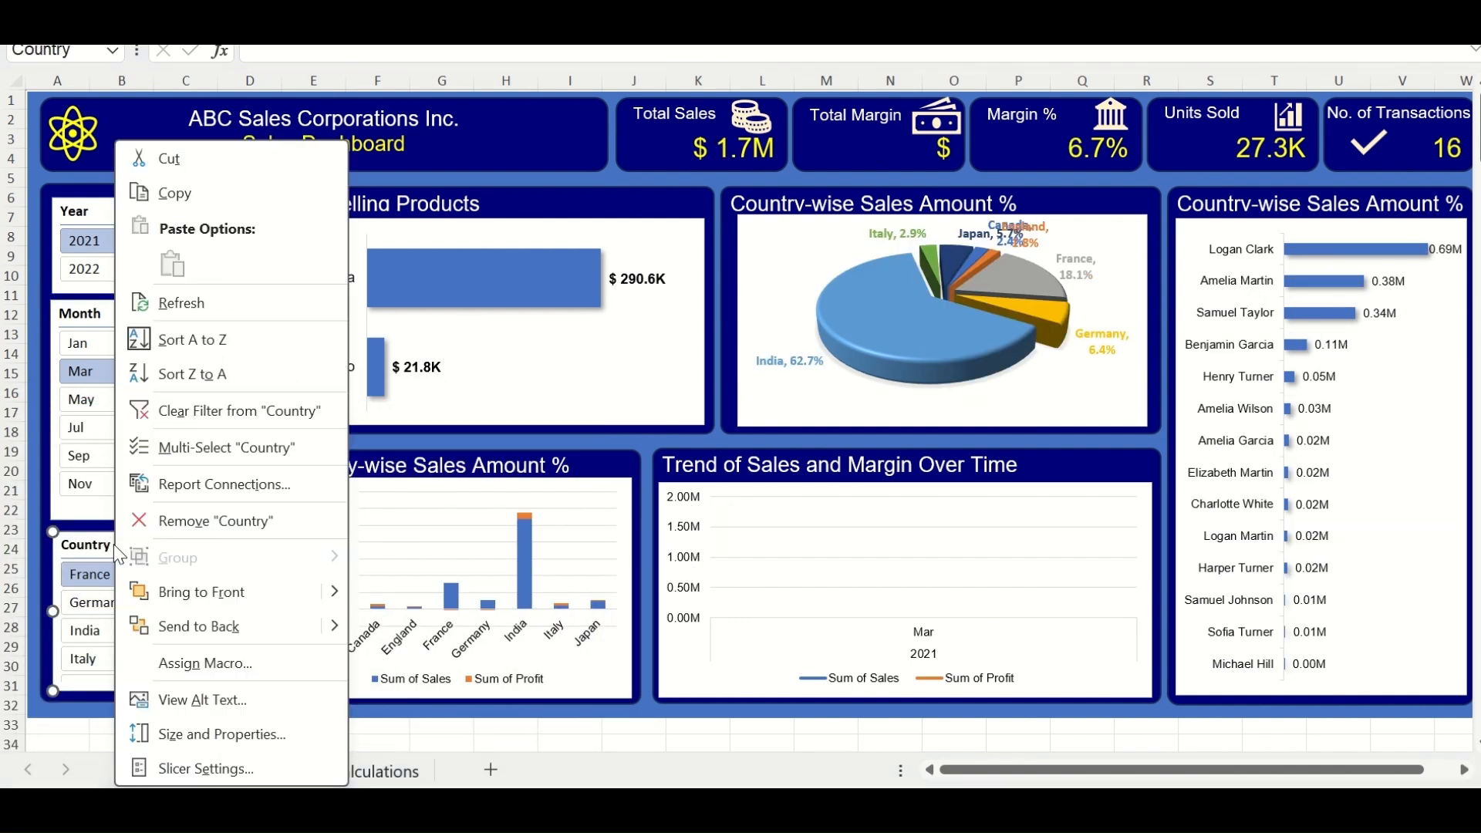
left_click(188, 485)
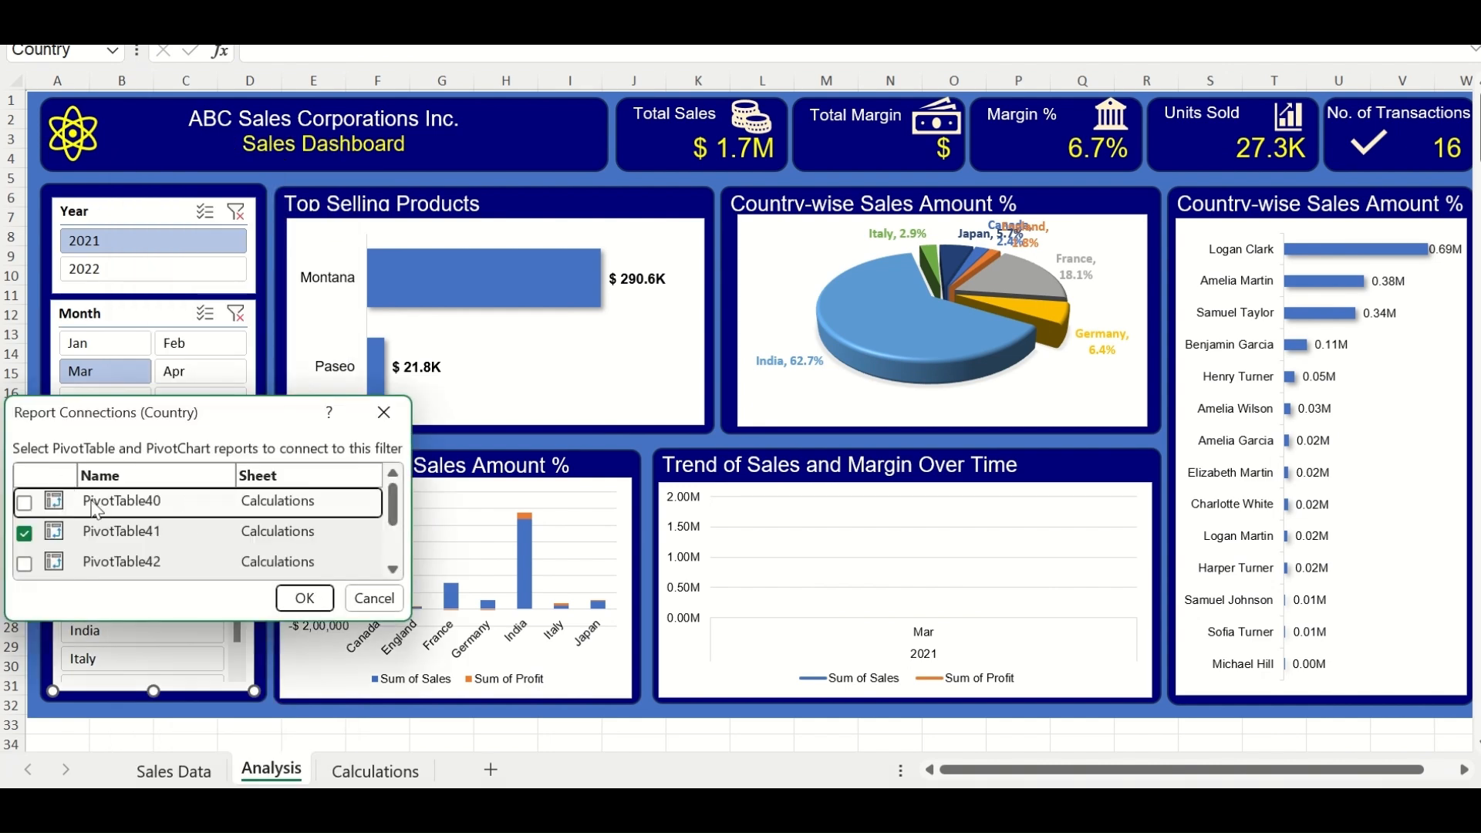
left_click_drag(409, 619, 590, 721)
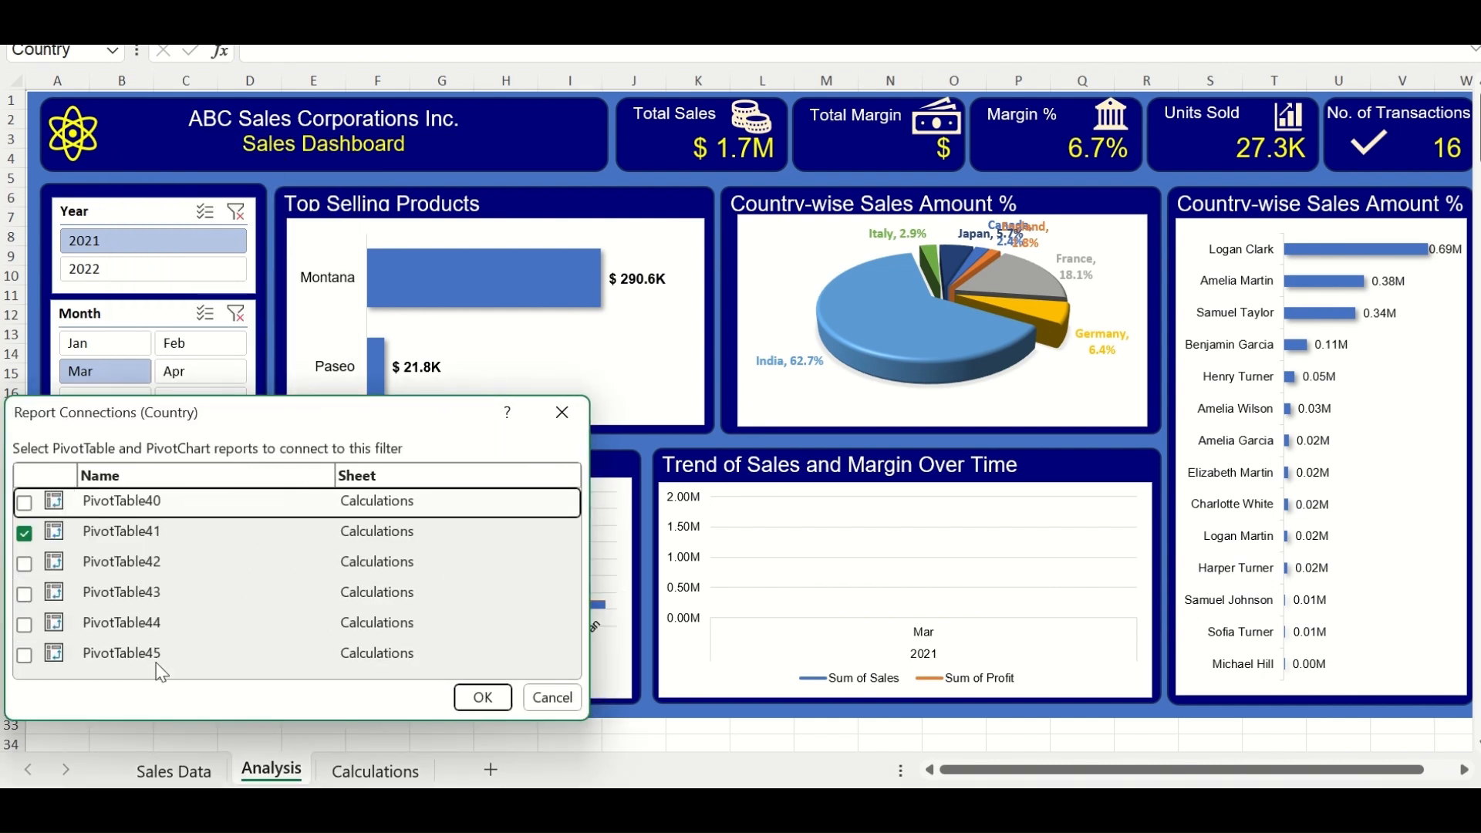
left_click(24, 503)
left_click(24, 564)
left_click(24, 594)
left_click(24, 625)
left_click(24, 655)
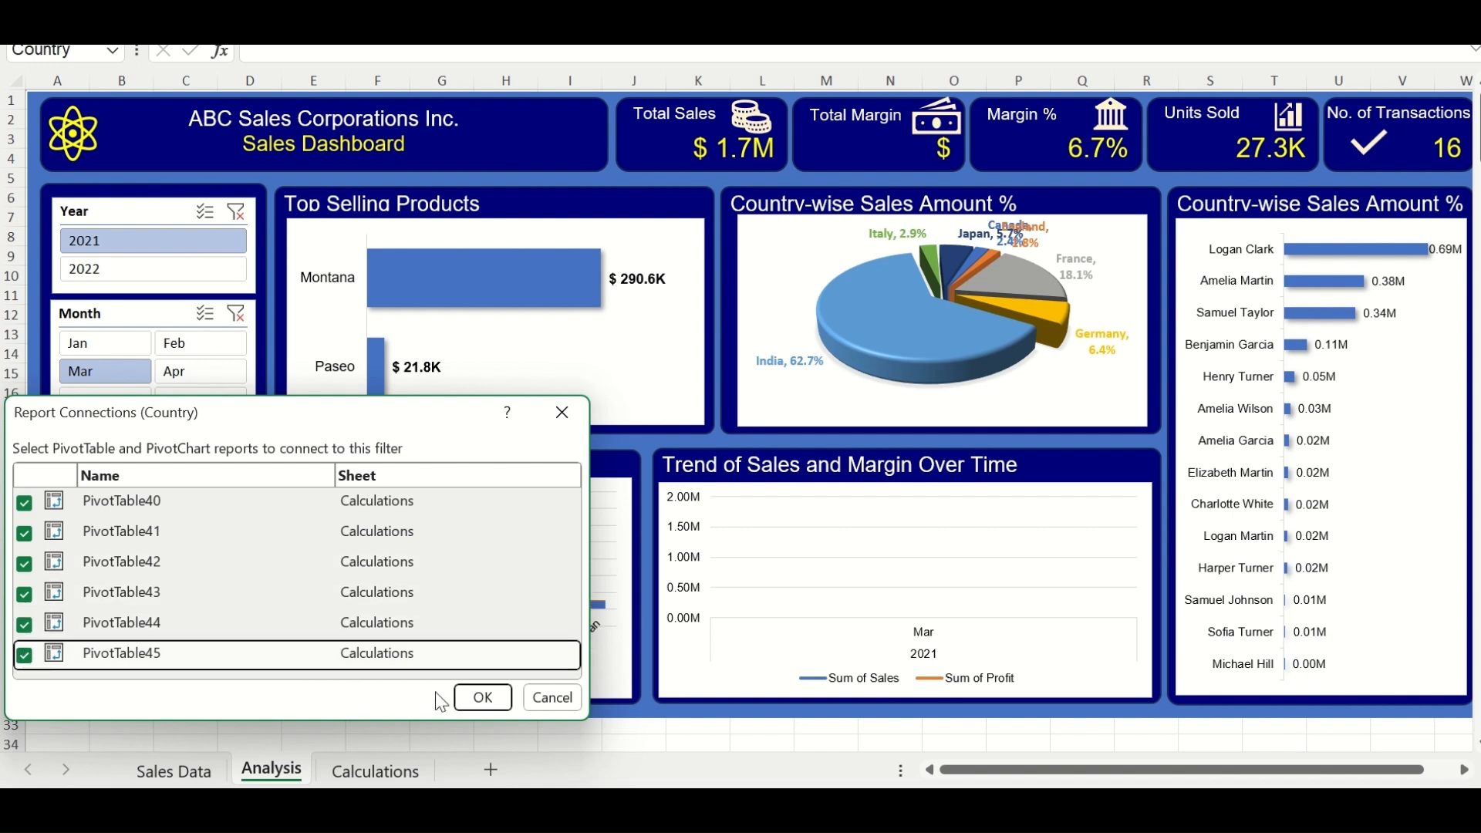
left_click(480, 696)
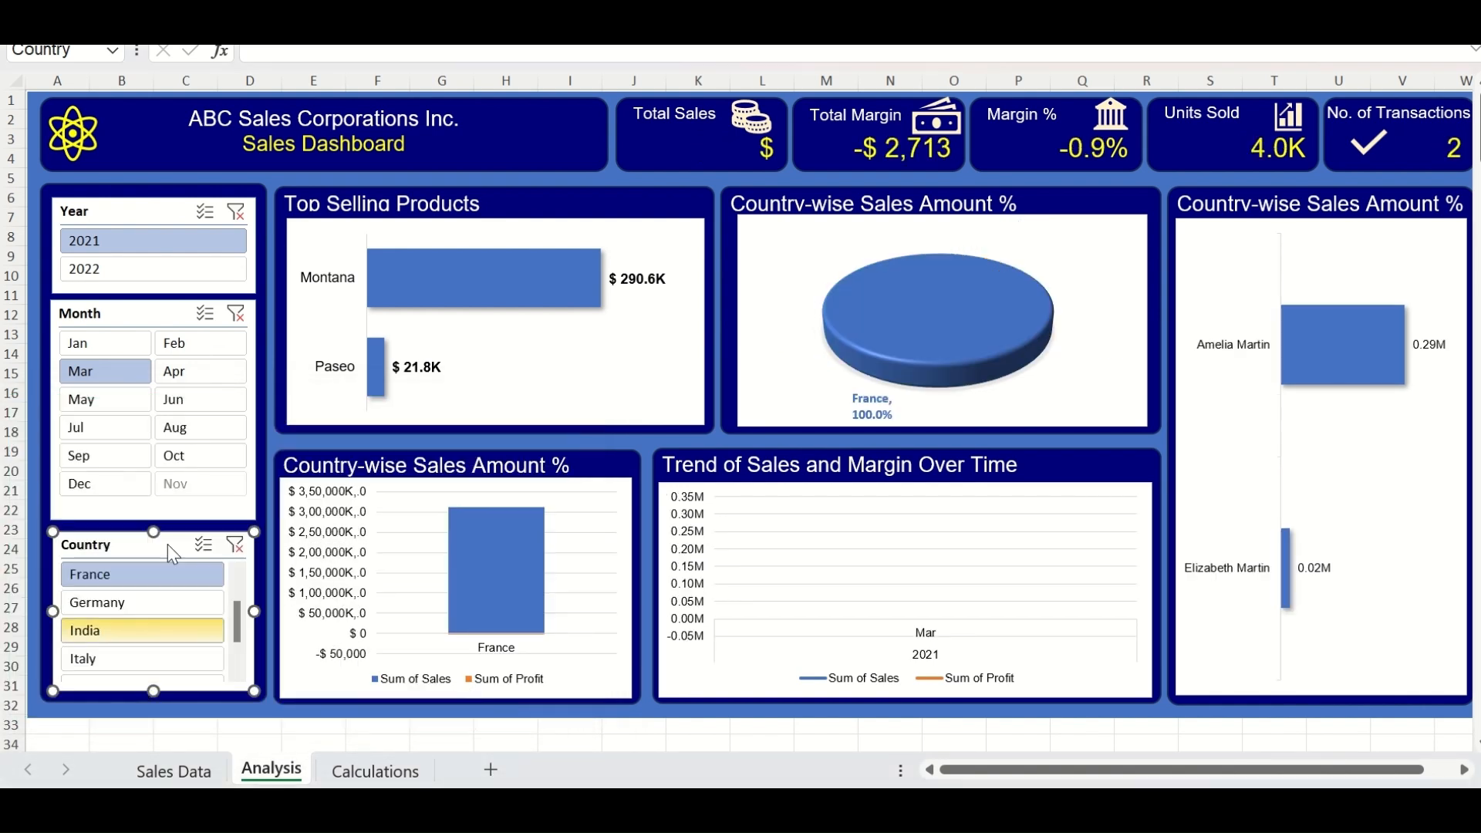
Step: Add 2022 to the Year slicer selection and clear the Month and Country slicer filters
left_click(178, 267, "ctrl")
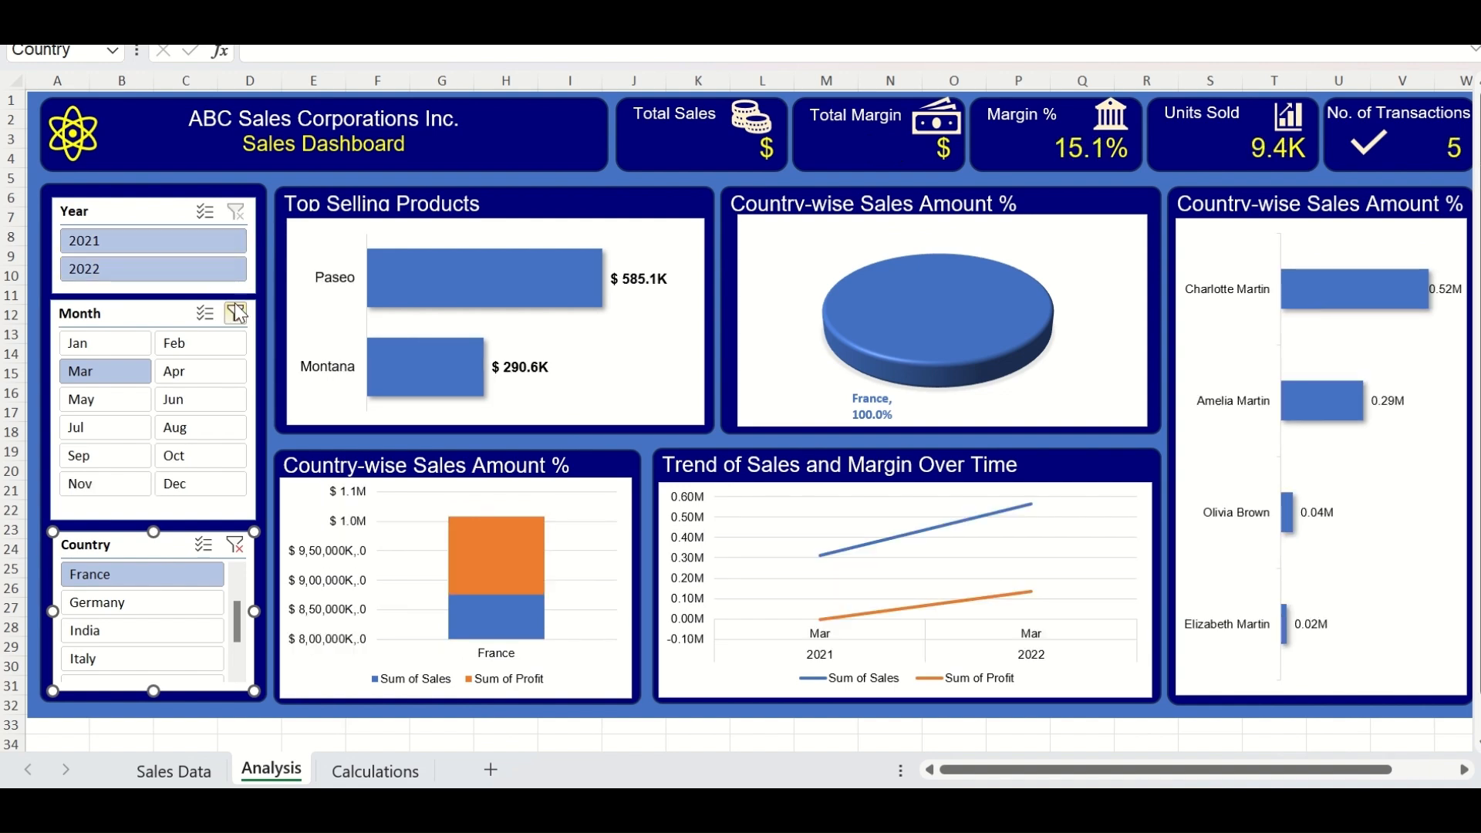
left_click(236, 313)
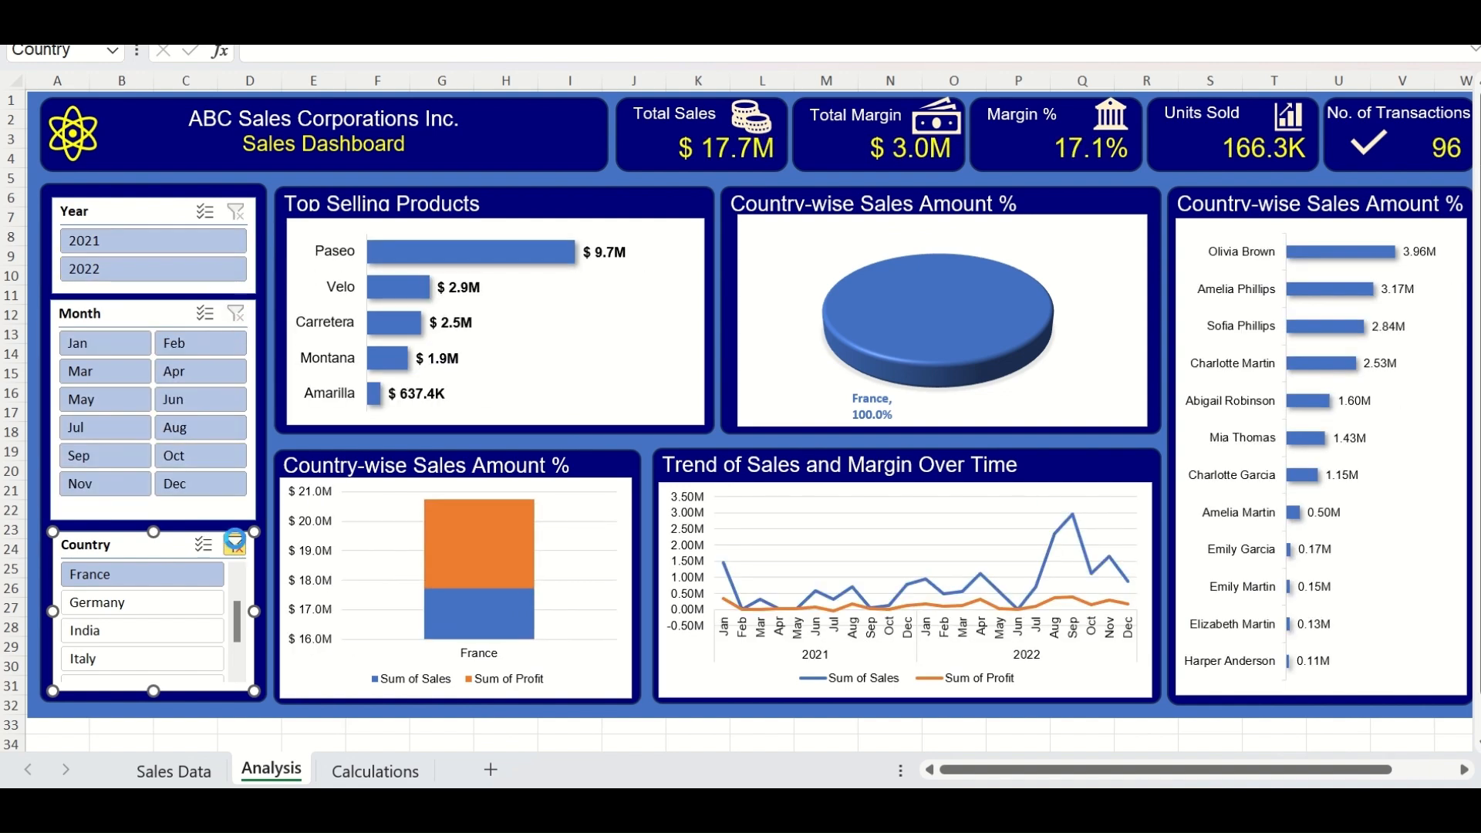
left_click(235, 545)
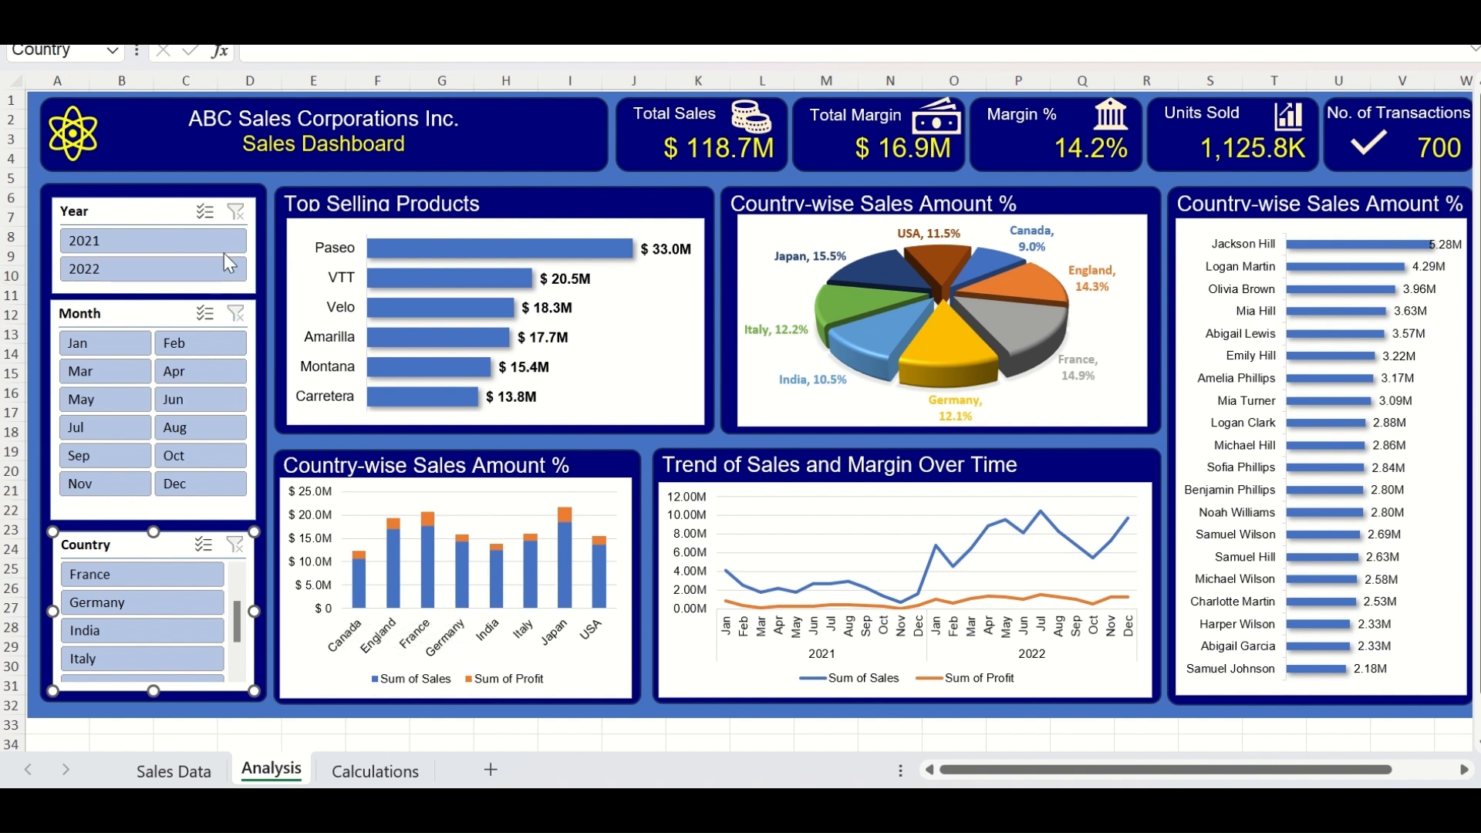
Step: Test the connected slicers by switching the year between 2021 and 2022 and filtering the country to Germany and India
left_click(183, 242)
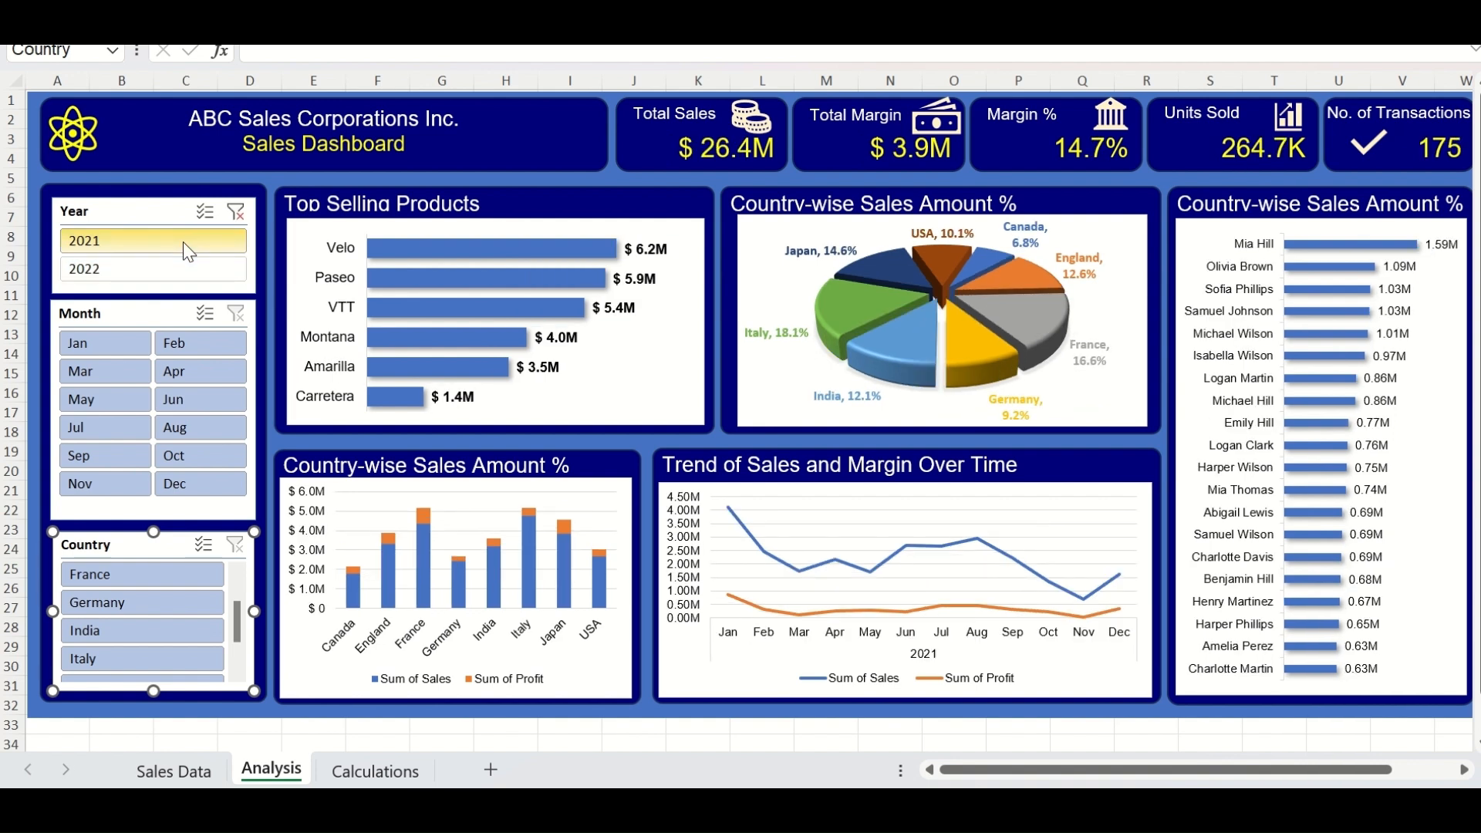
left_click(147, 277)
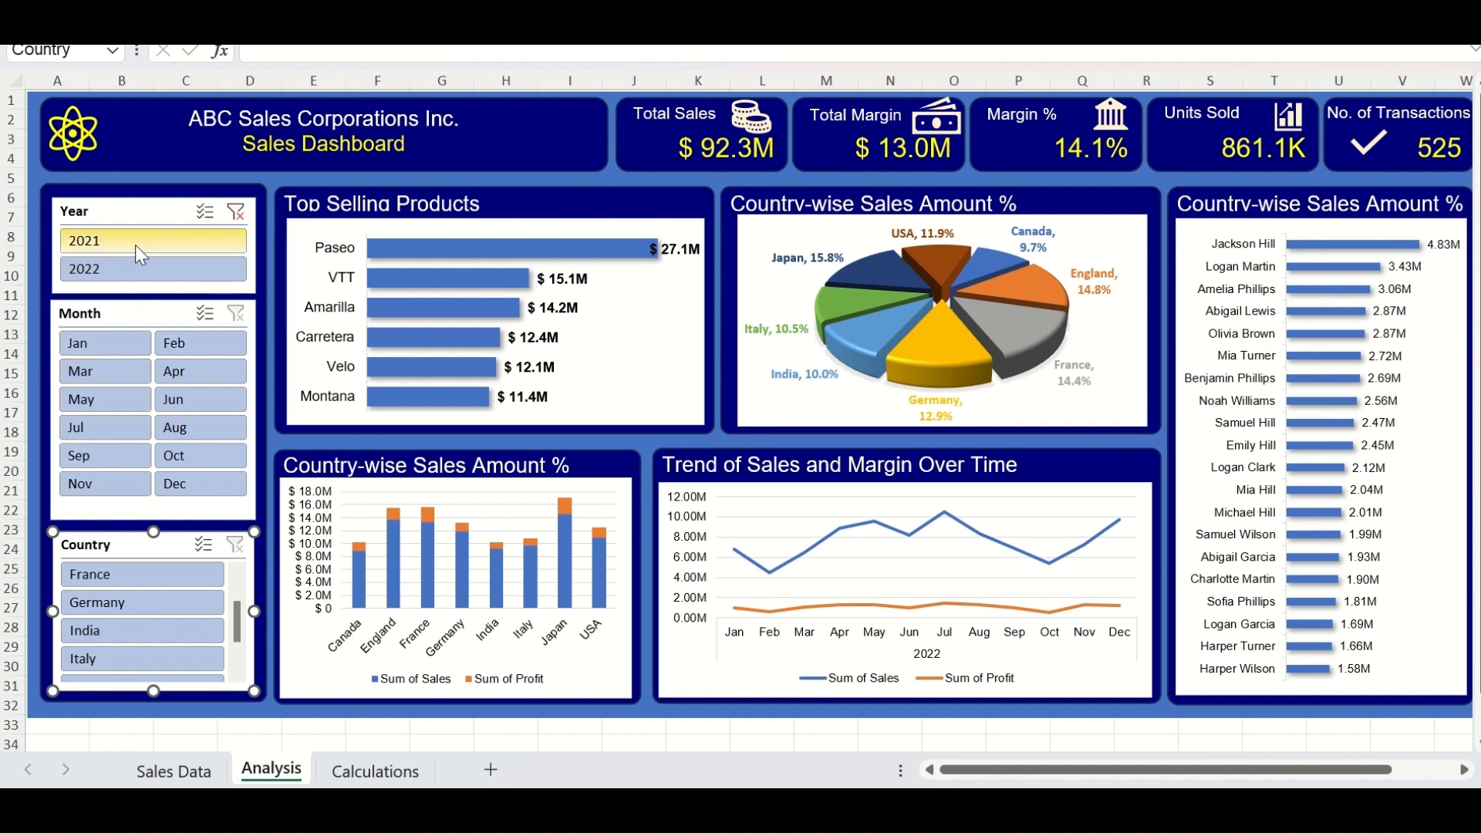
left_click(204, 241)
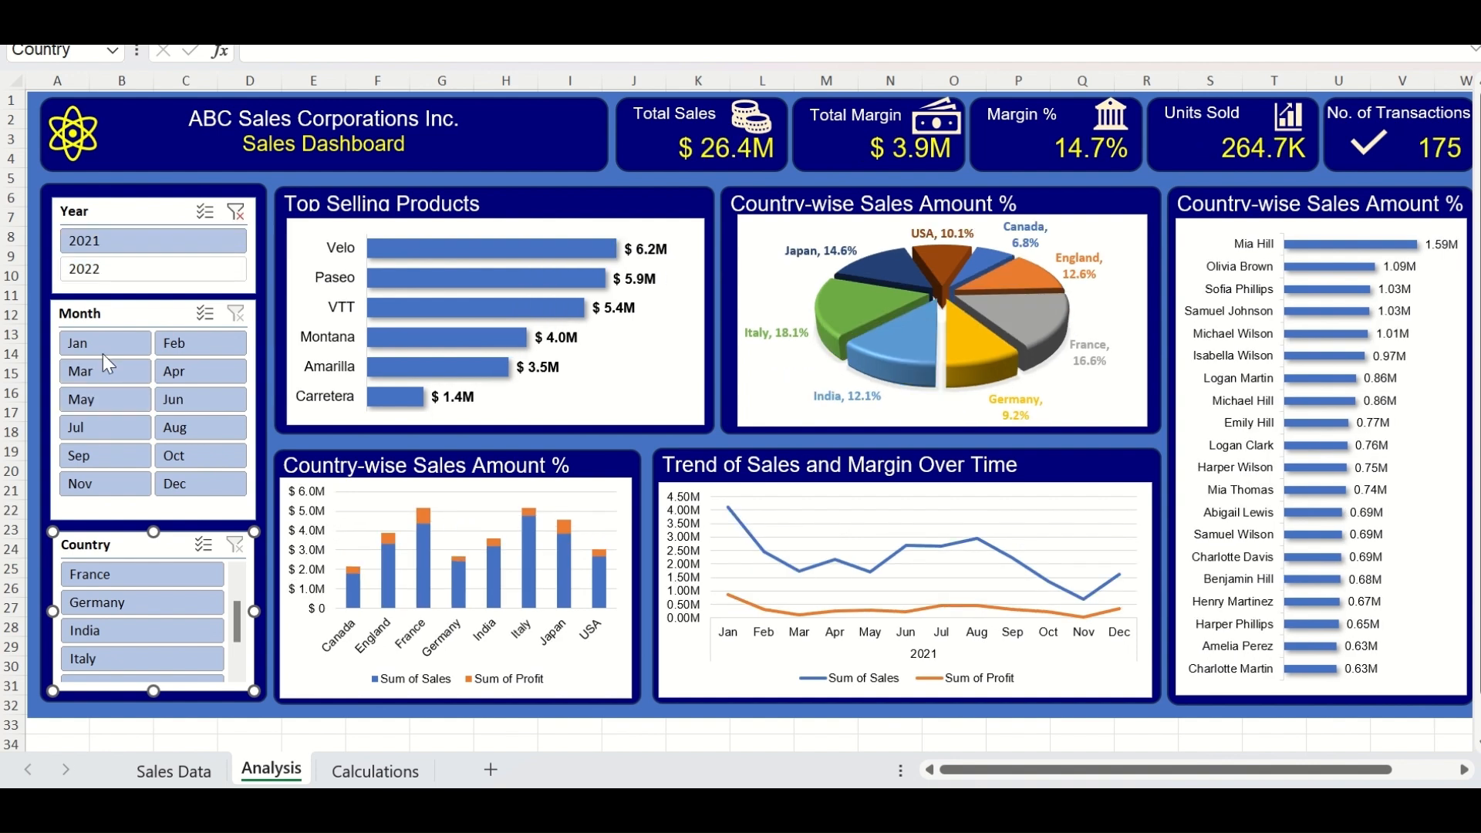
left_click(133, 609)
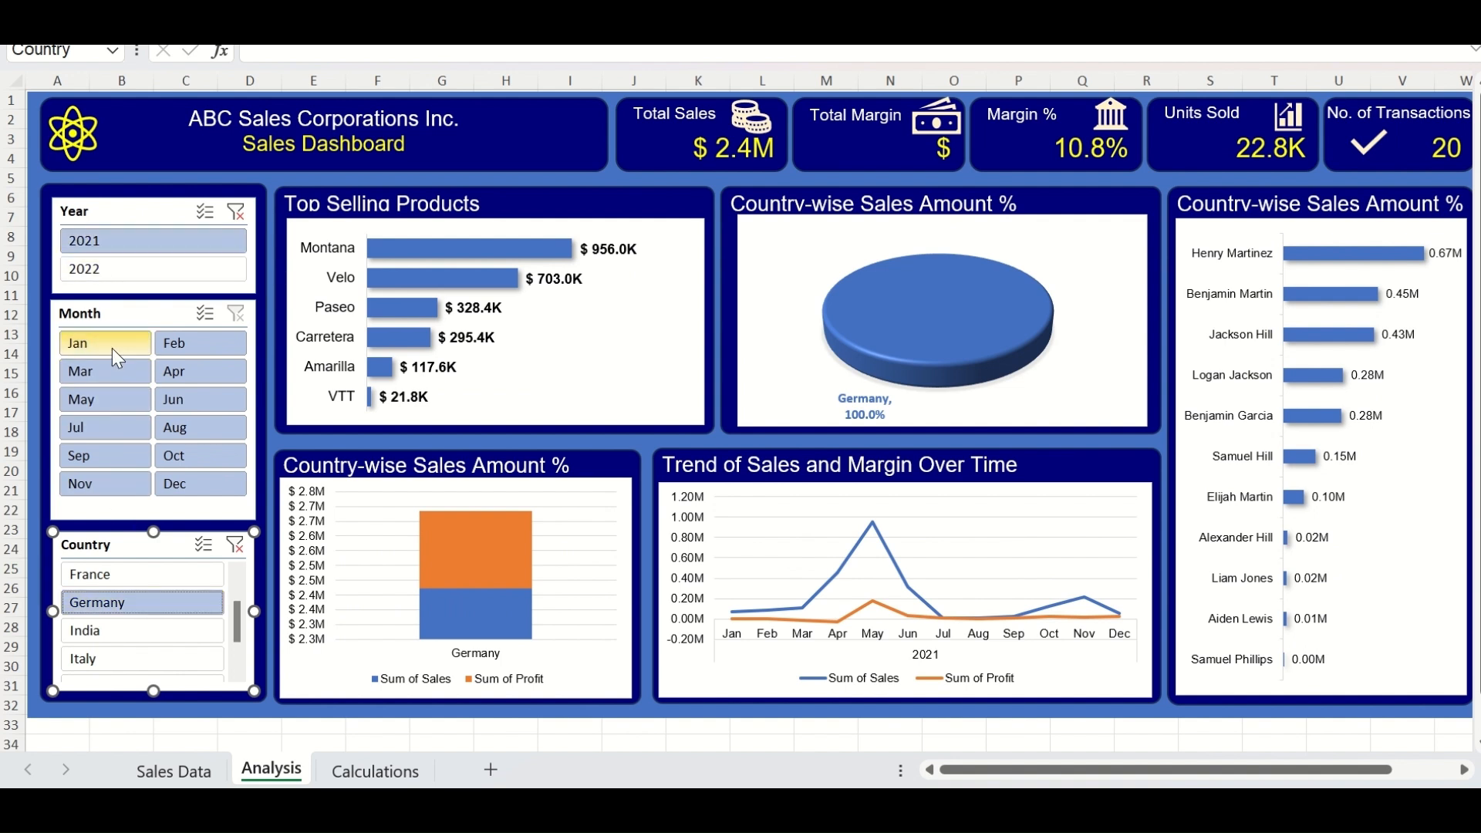
left_click(142, 630)
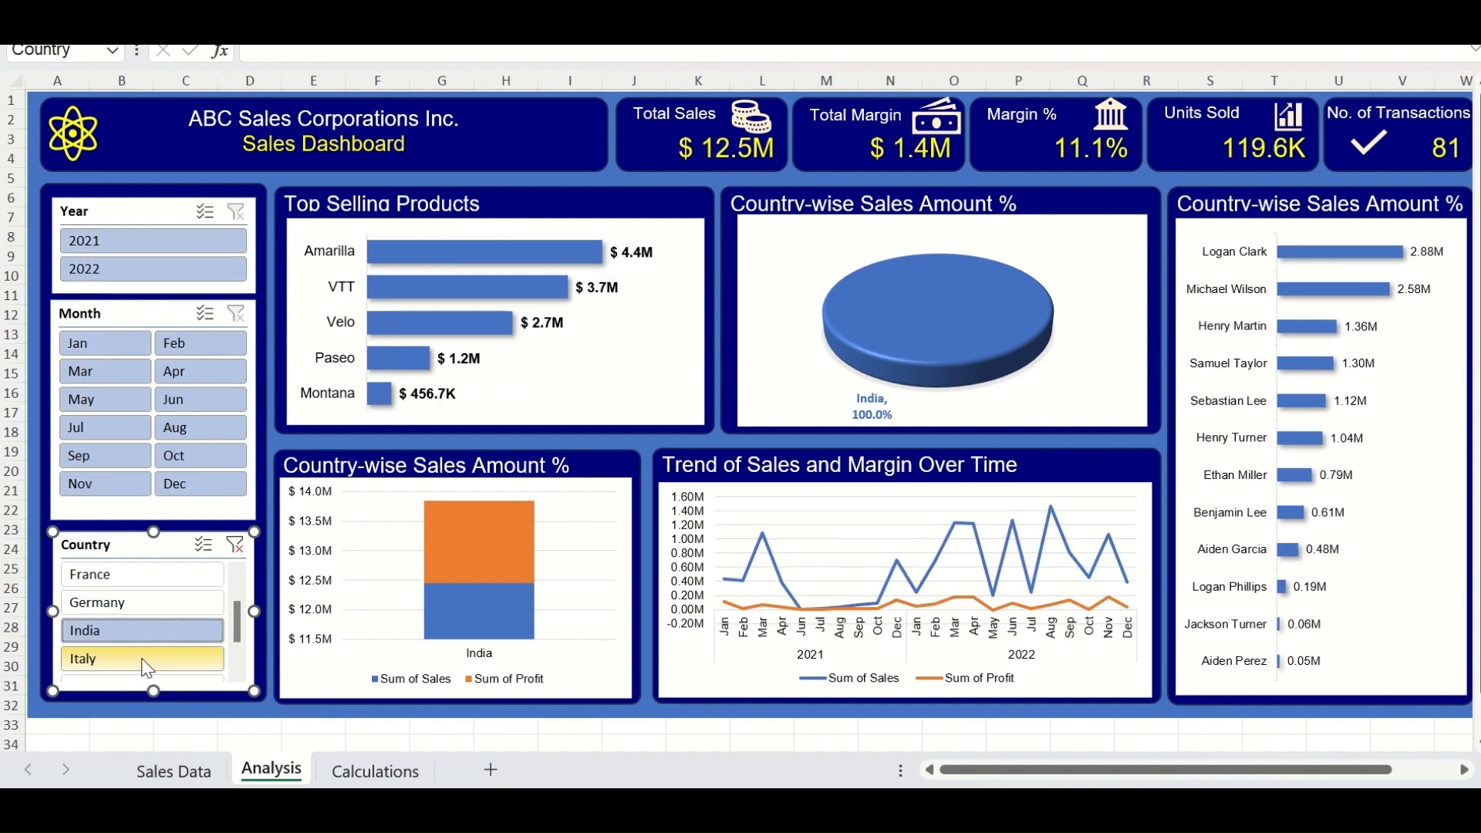
Step: Add Italy to the India selection in the Country slicer, and test the year filter with 2022 only before clearing it
left_click(145, 661, "ctrl")
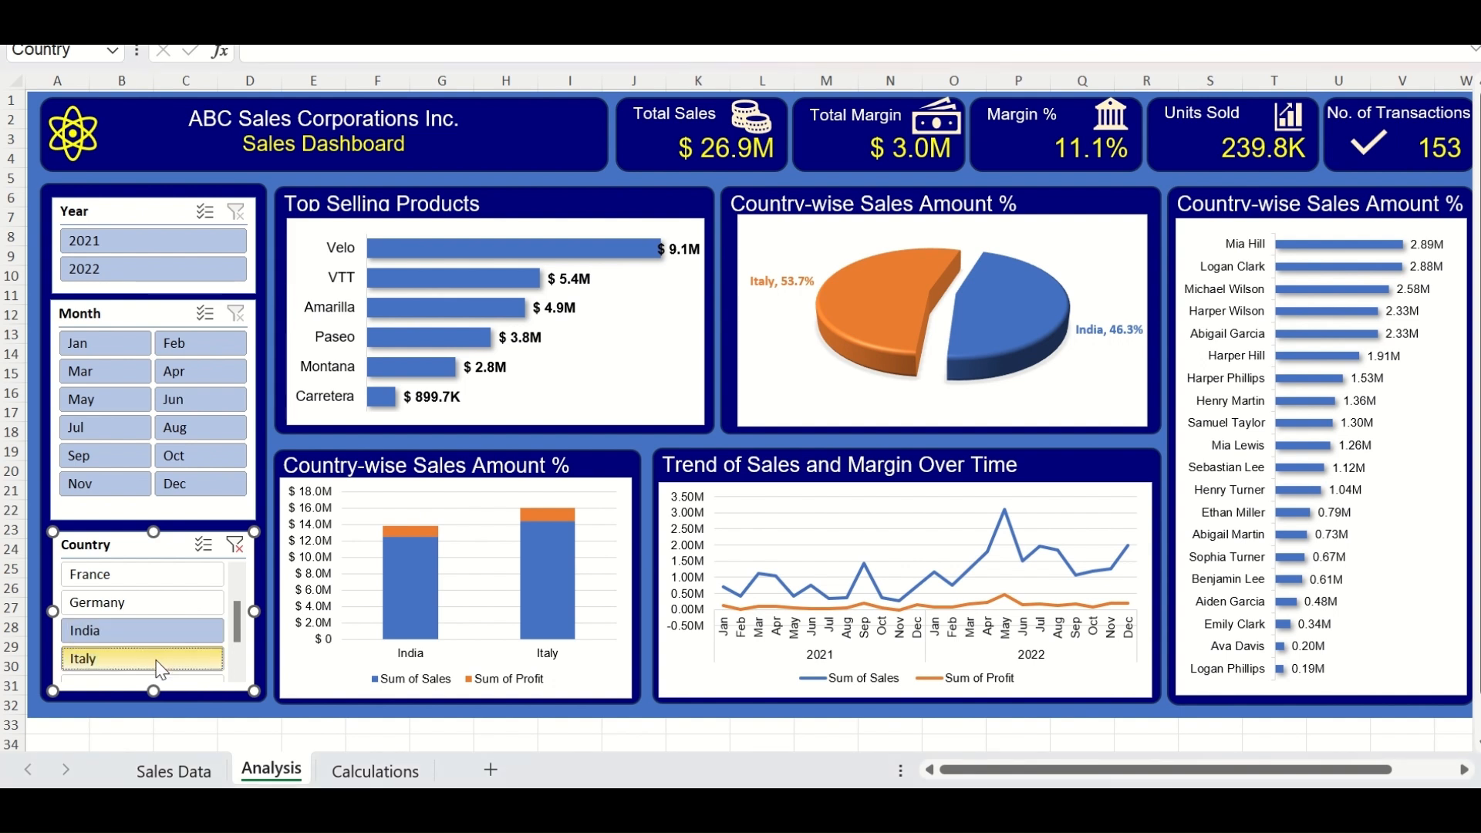
left_click(188, 248)
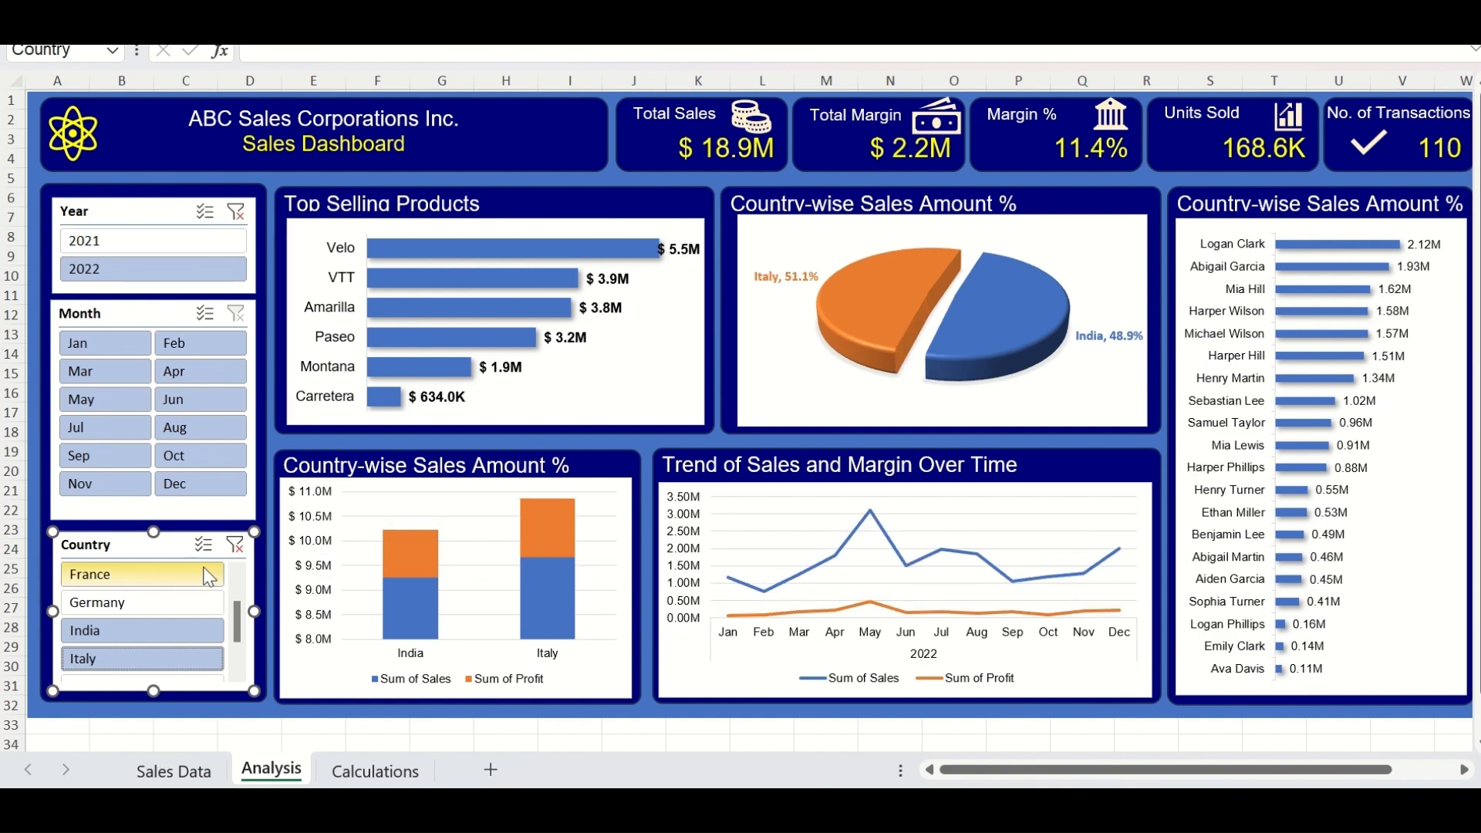
left_click(235, 211)
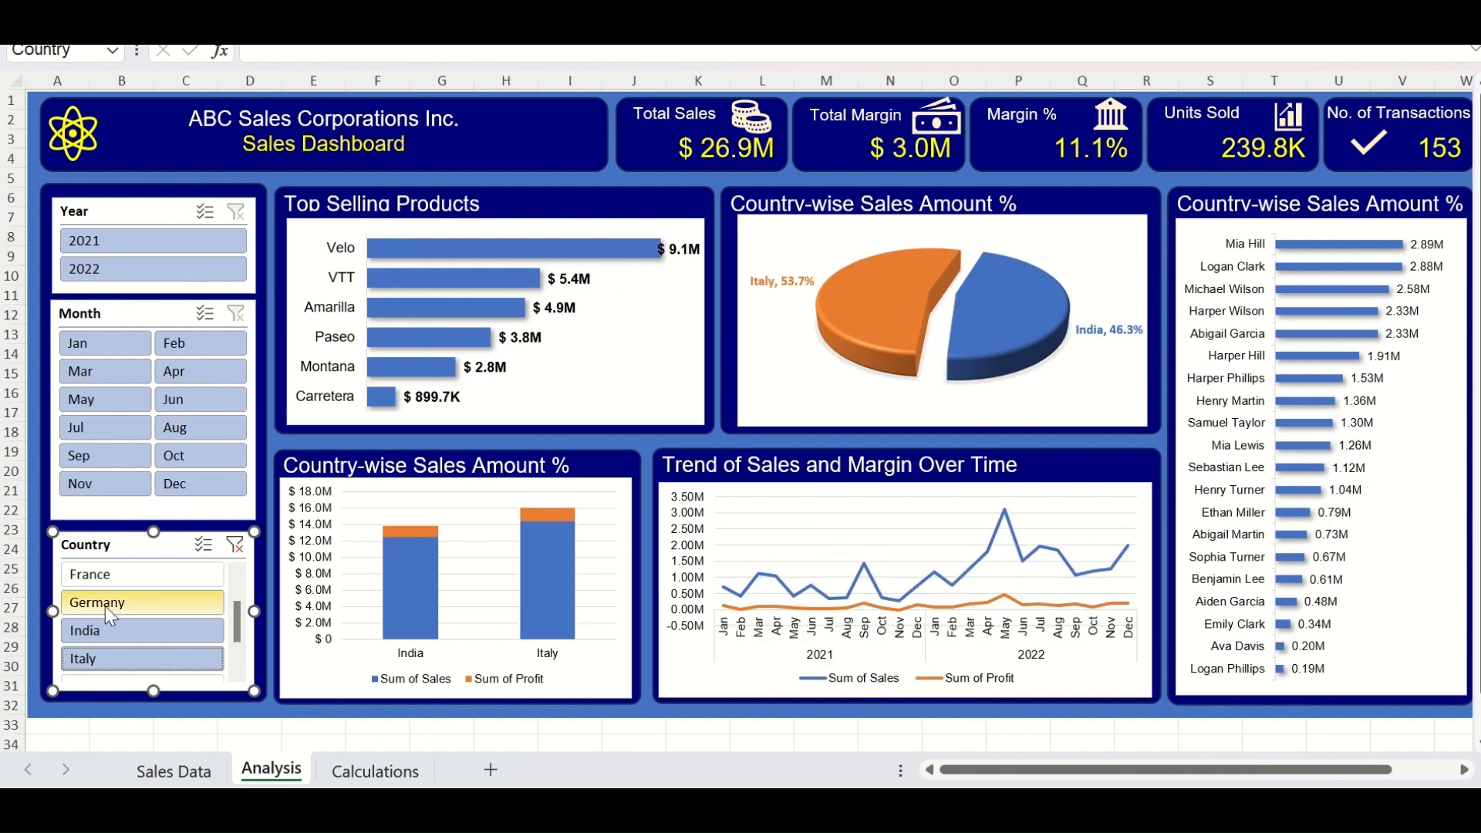
Step: Test the Country slicer by filtering the dashboard to single countries in turn, including France and India, ending with Germany
left_click(140, 580)
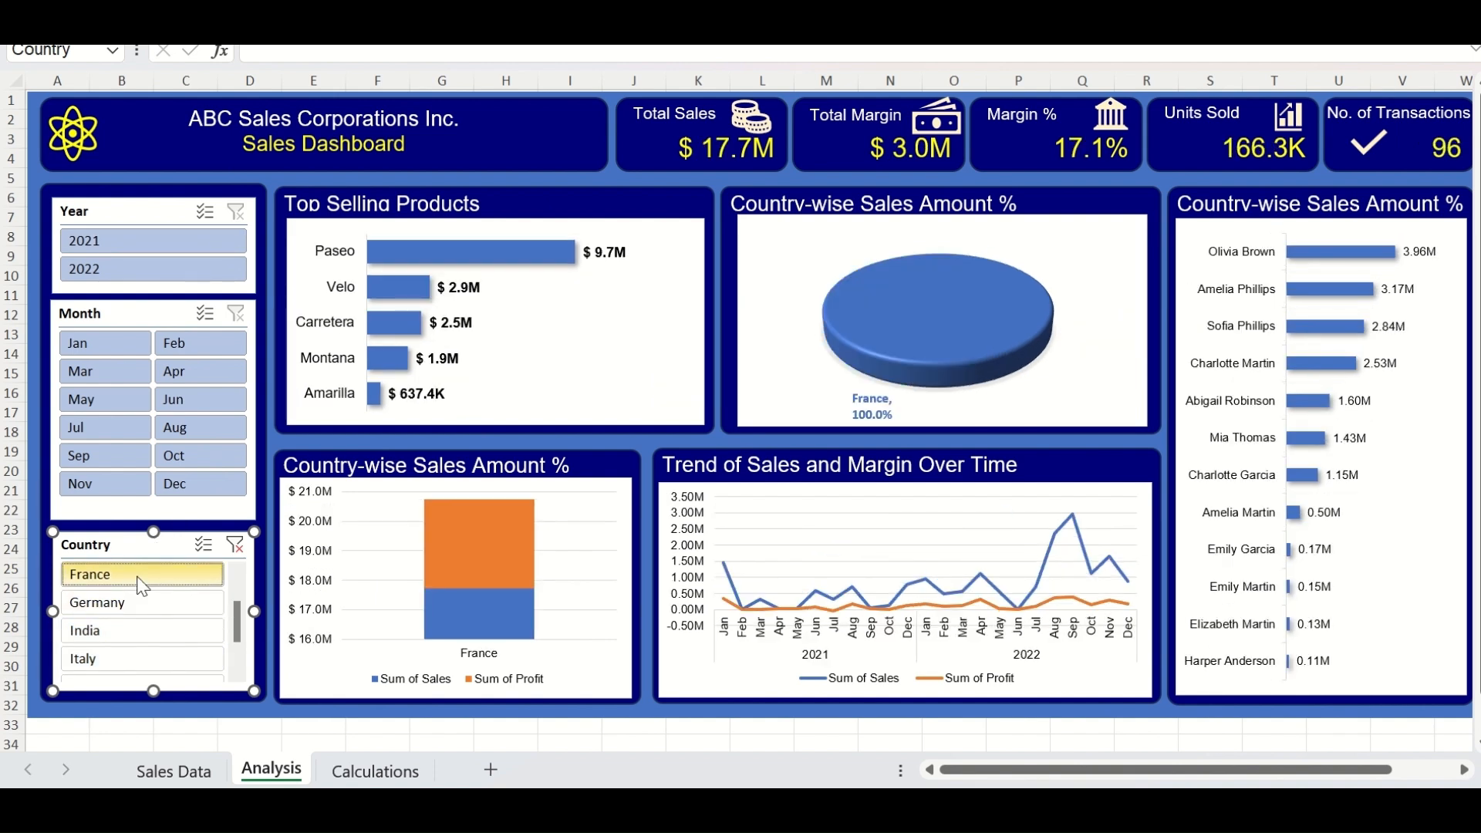
left_click(117, 636)
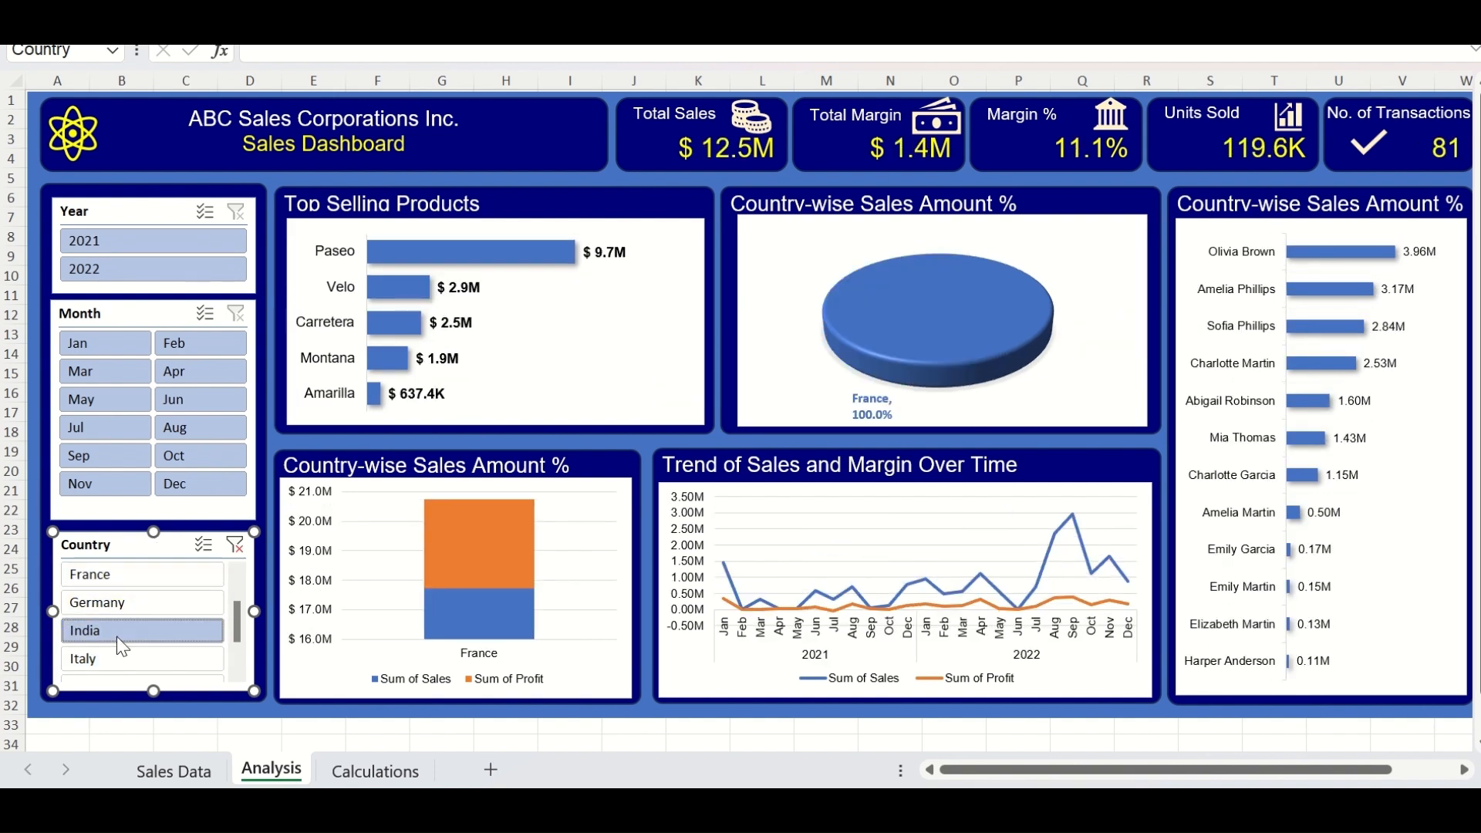
left_click(114, 665)
left_click(165, 631)
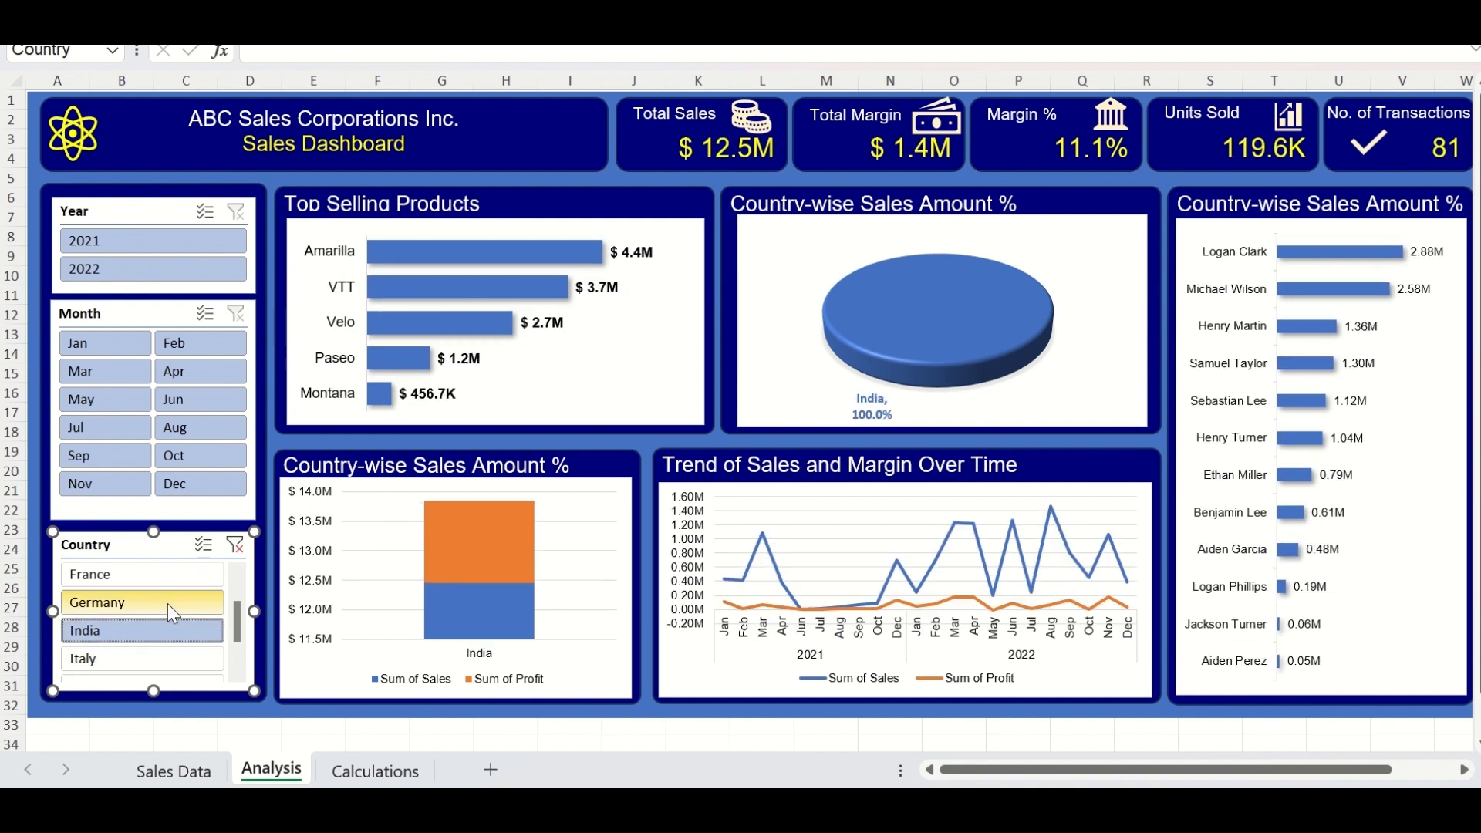
left_click(171, 604)
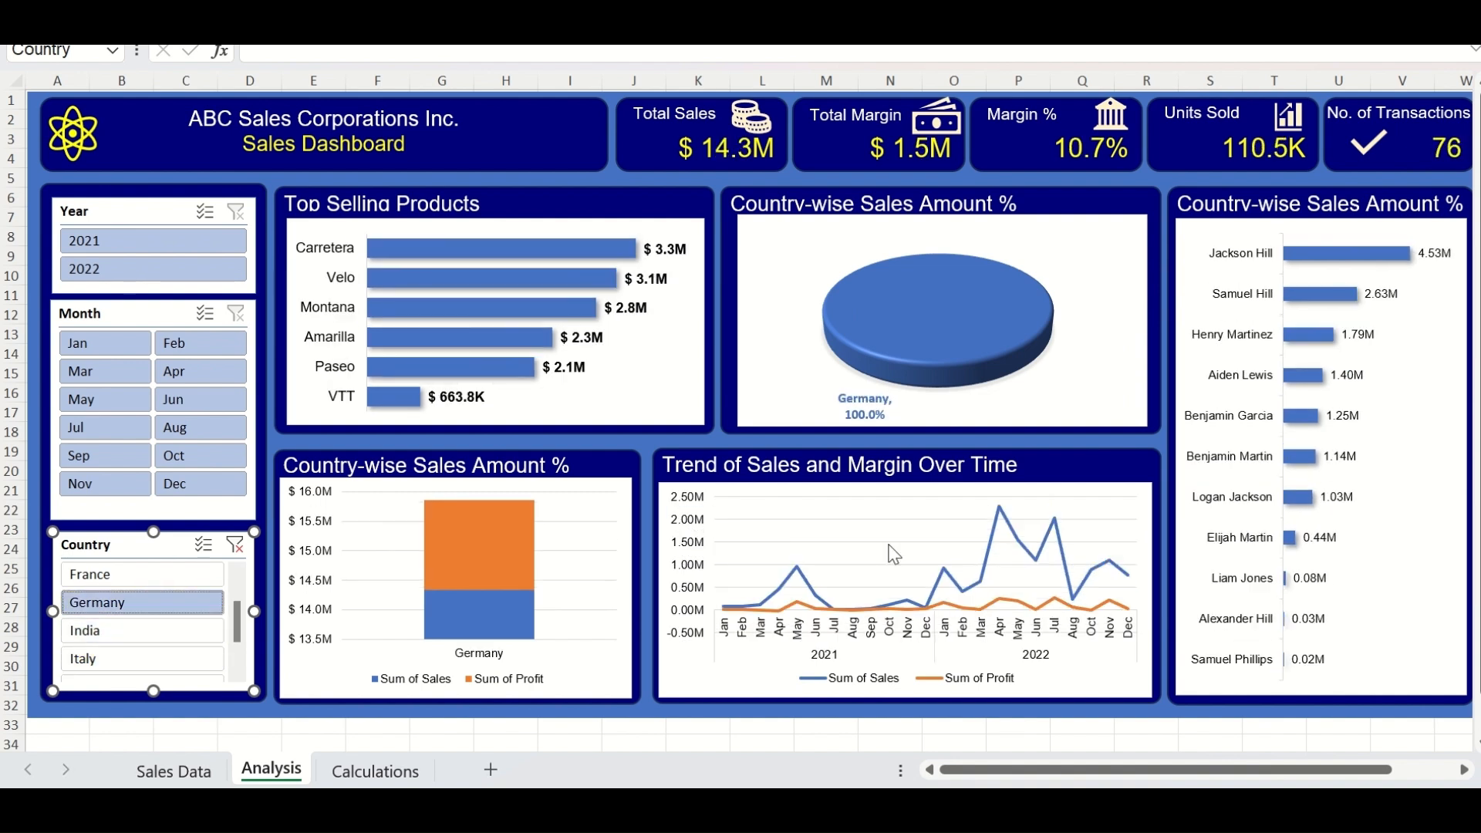